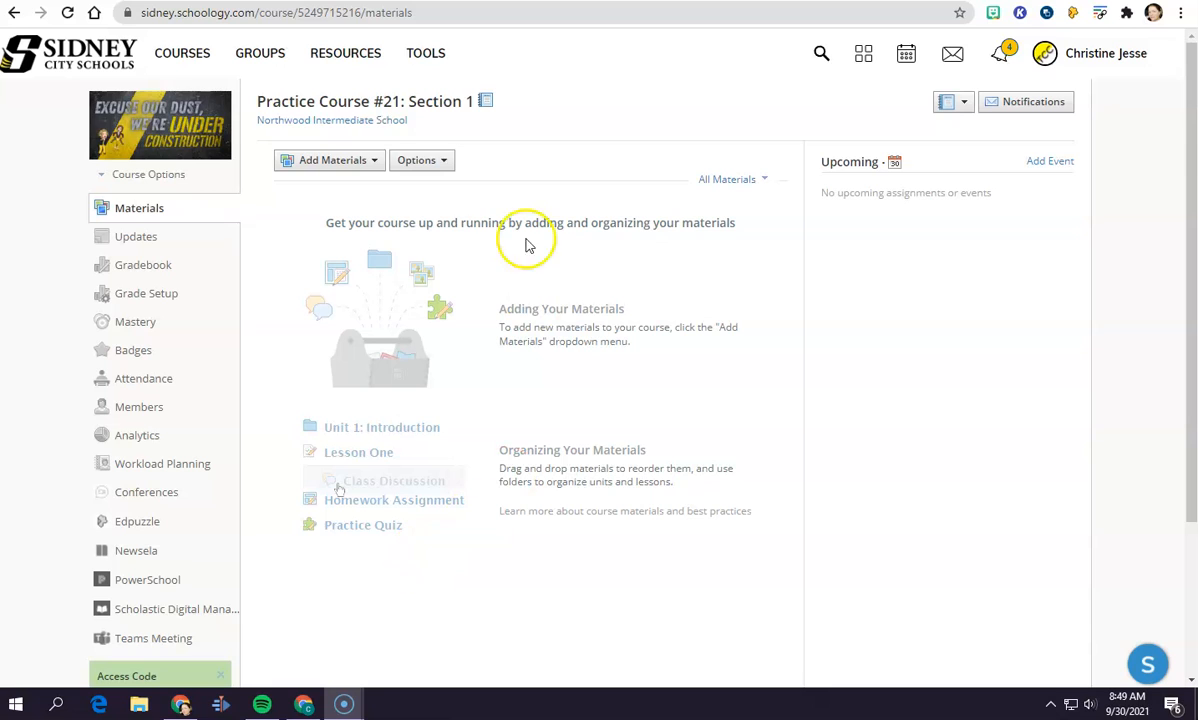
# - Start a new assessment in the course materials and name it "Practice Assessment"
pyautogui.click(365, 164)
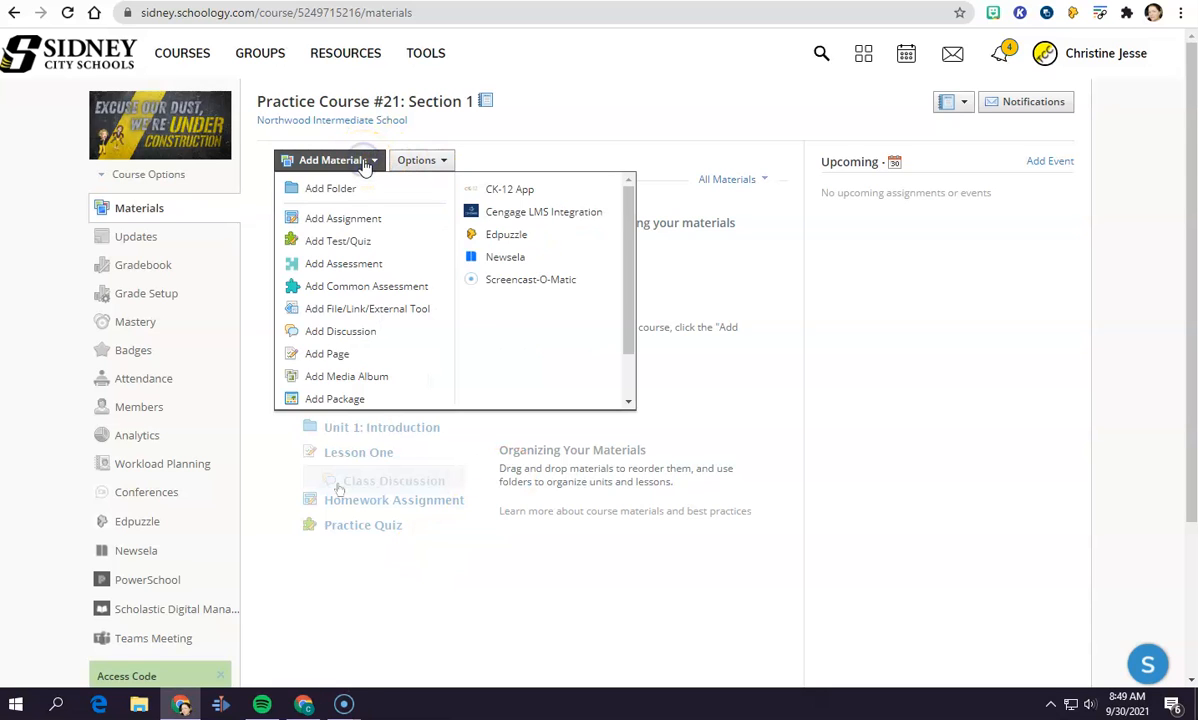
pyautogui.click(362, 264)
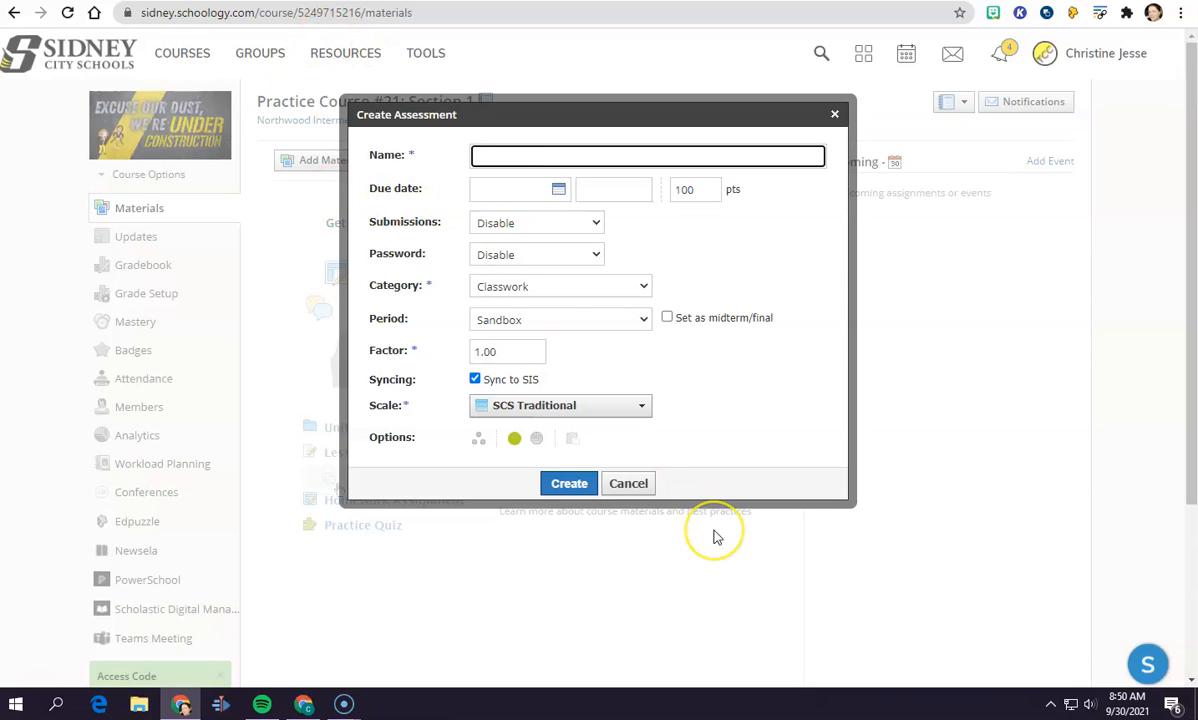
pyautogui.write('Practice Assessment')
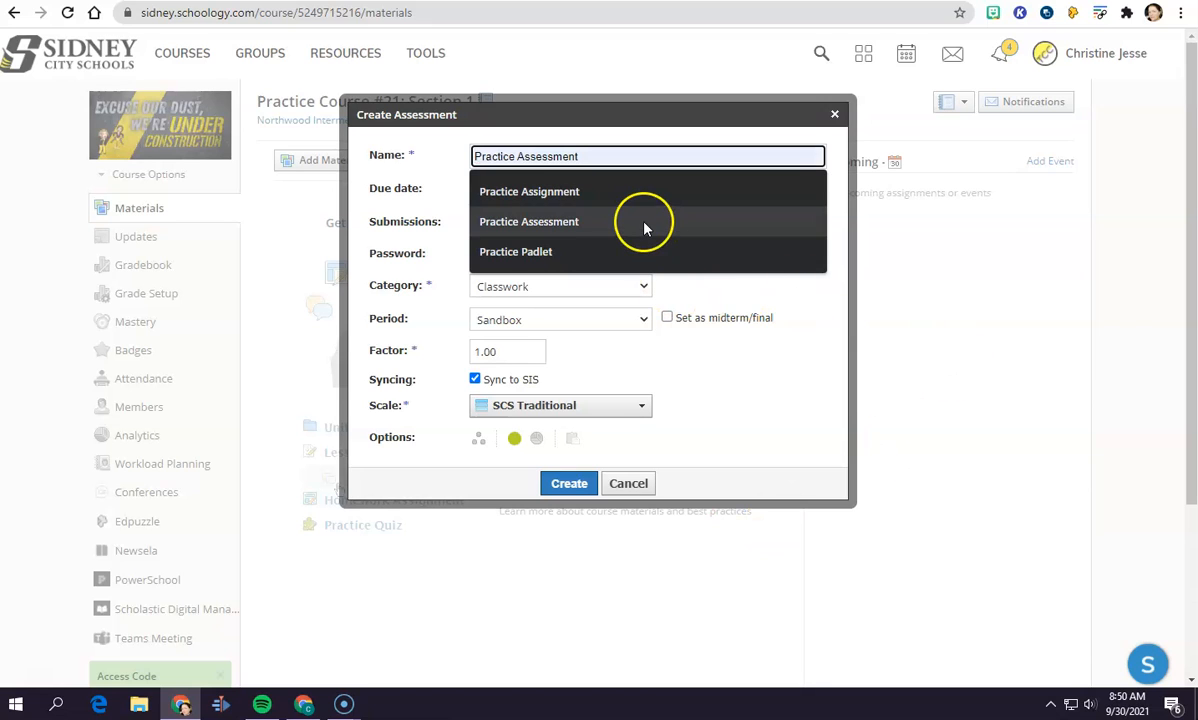
pyautogui.click(642, 221)
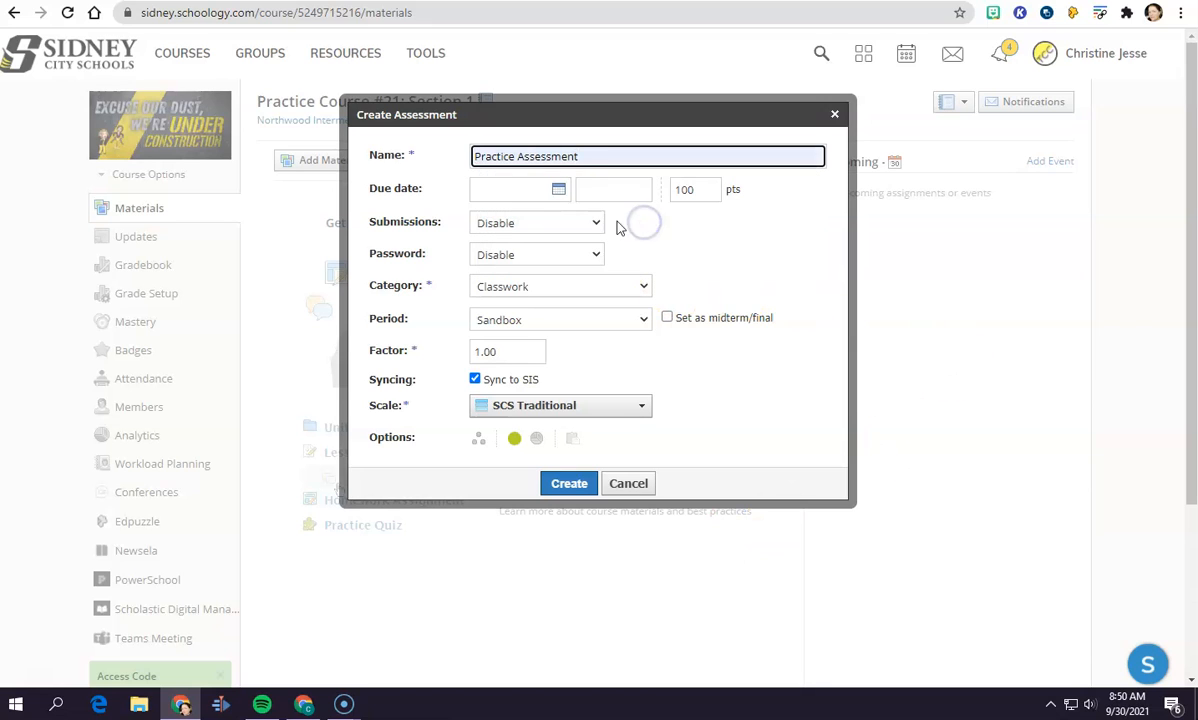
# - Set the assessment's due date to October 8, 2021 and its value to 25 points
pyautogui.click(521, 193)
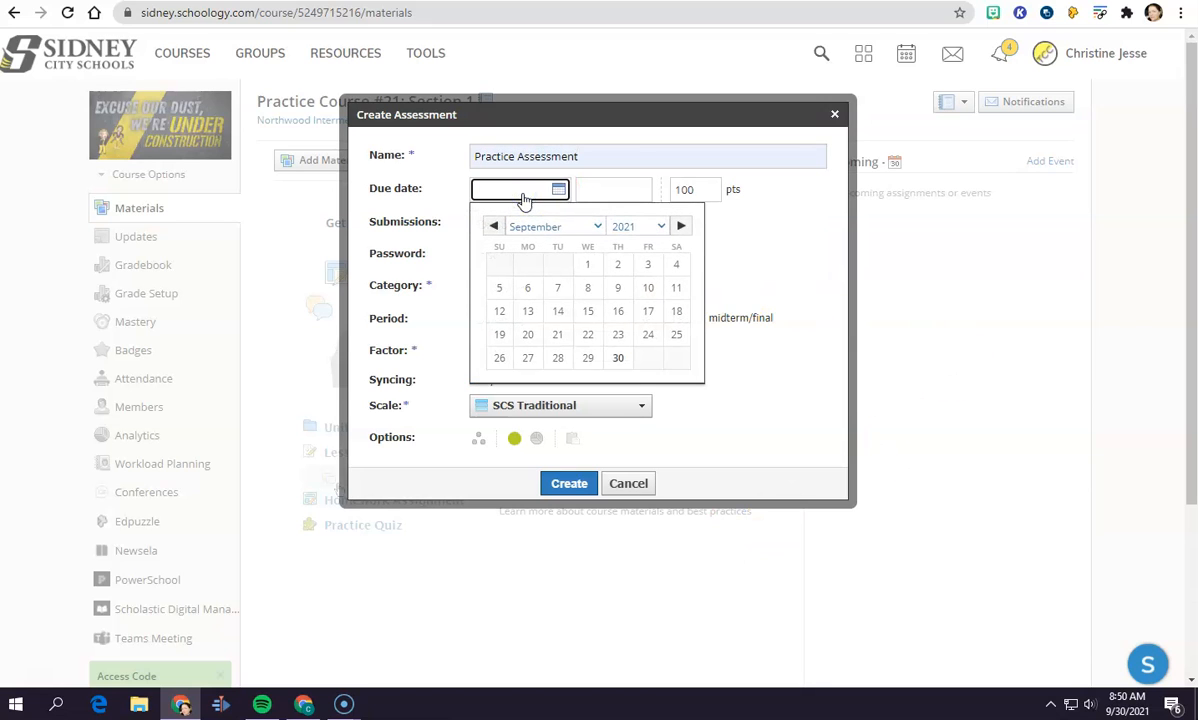
pyautogui.click(681, 226)
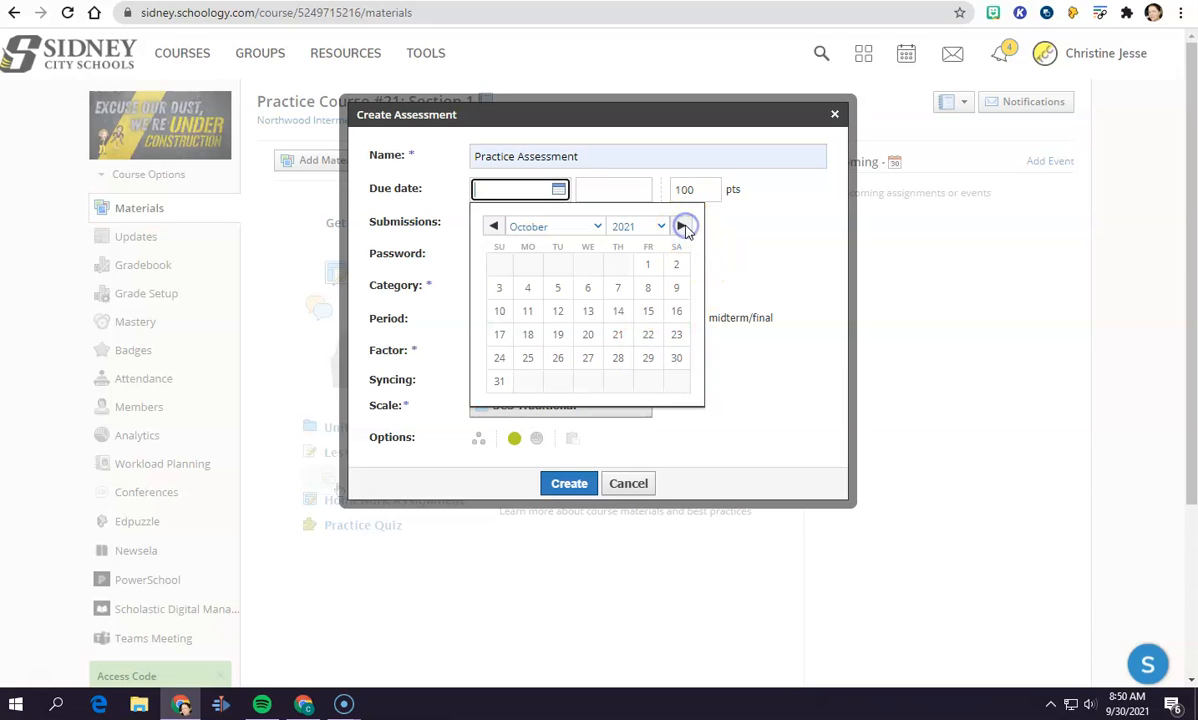
pyautogui.click(651, 289)
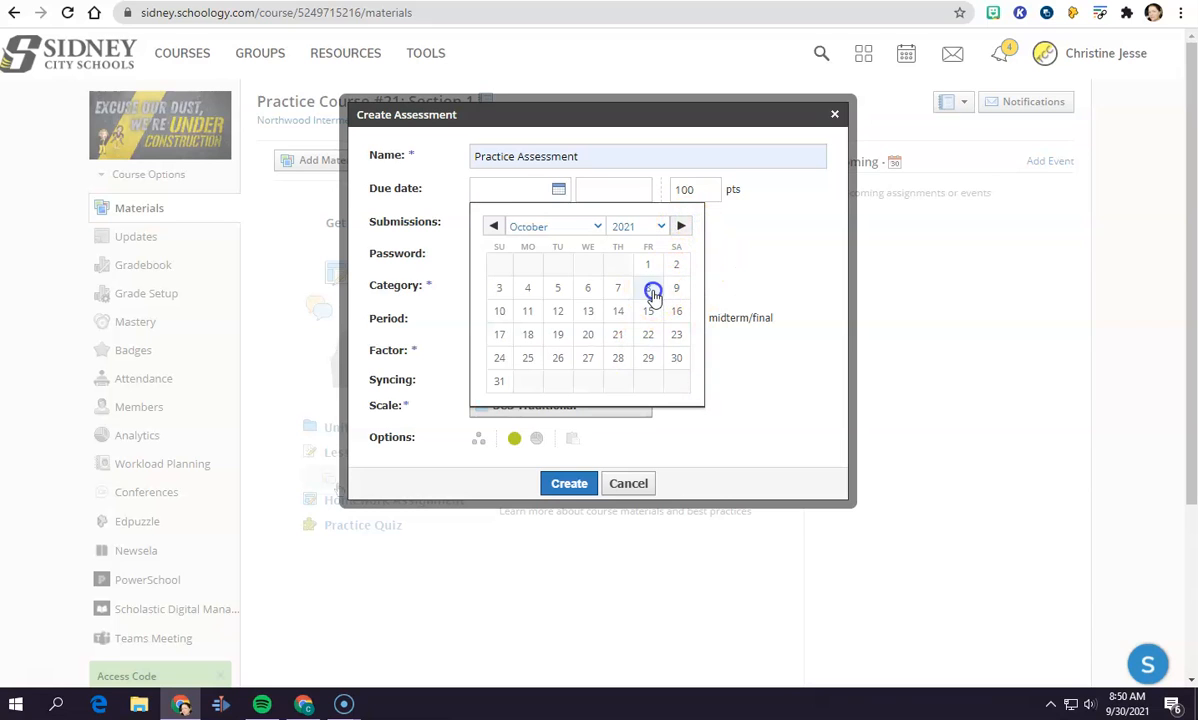
pyautogui.click(699, 196)
pyautogui.moveTo(699, 196); pyautogui.dragTo(658, 198)
pyautogui.write('25')
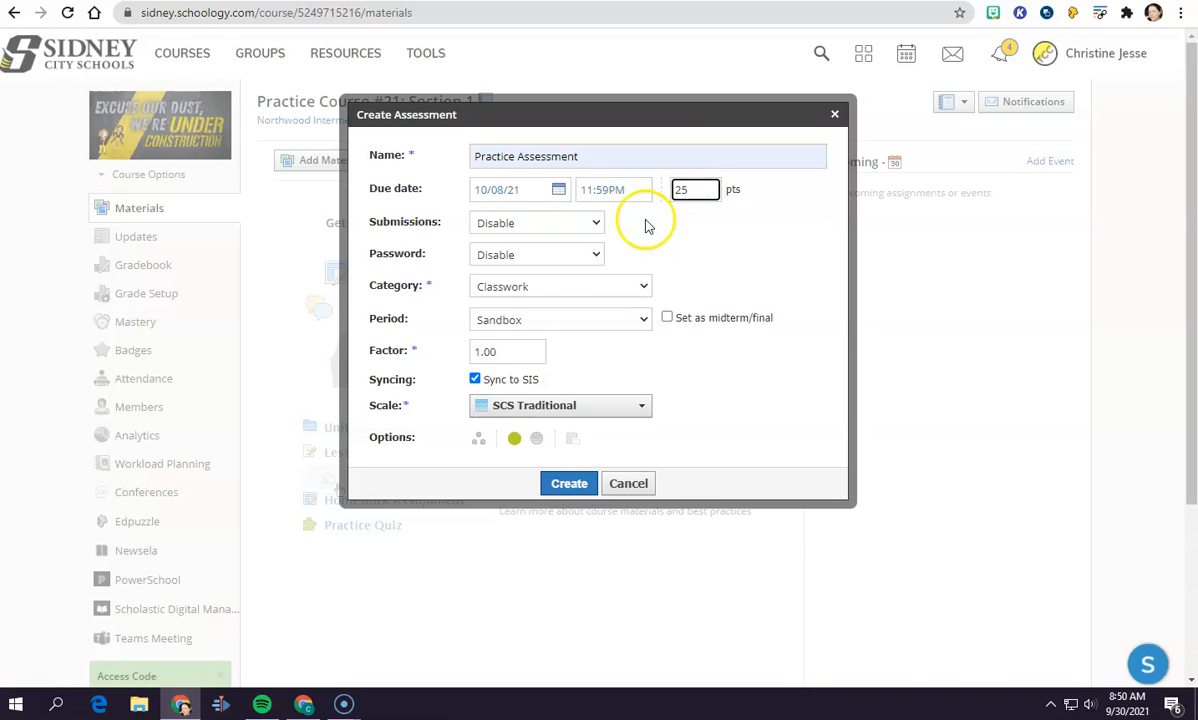
# - Try limiting submissions with the "Enable until..." option, using 10/08/21 at 11:59 AM as the cutoff
pyautogui.click(517, 227)
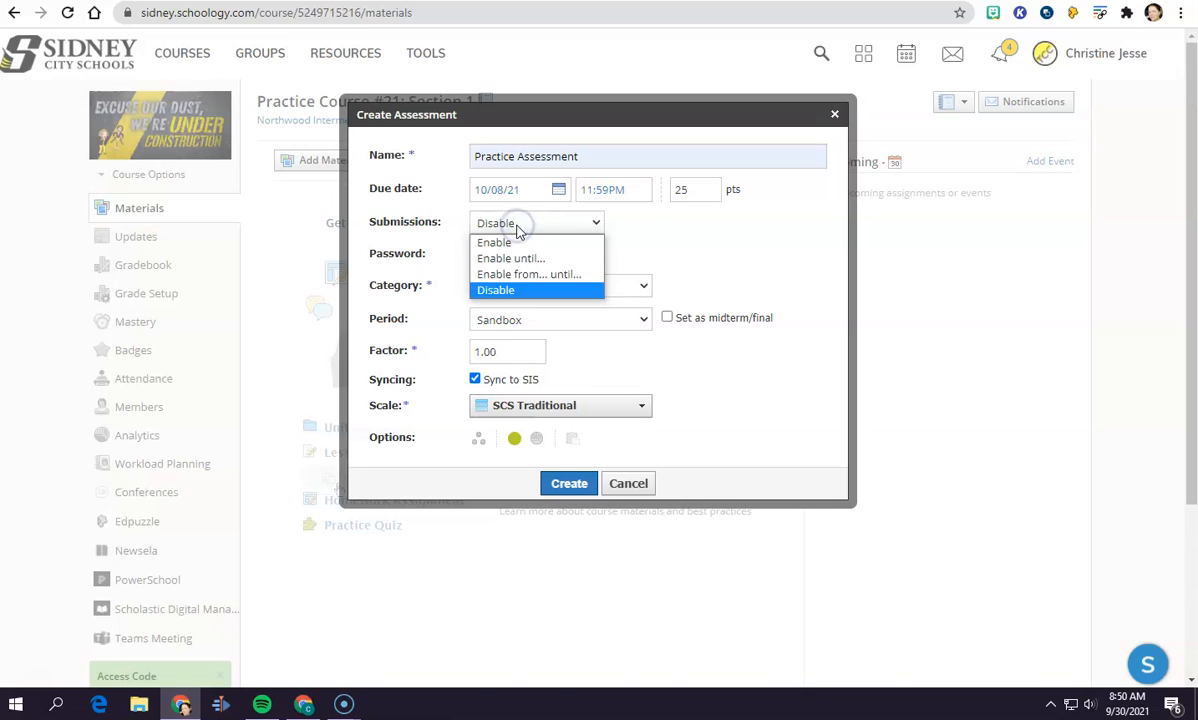
pyautogui.click(496, 296)
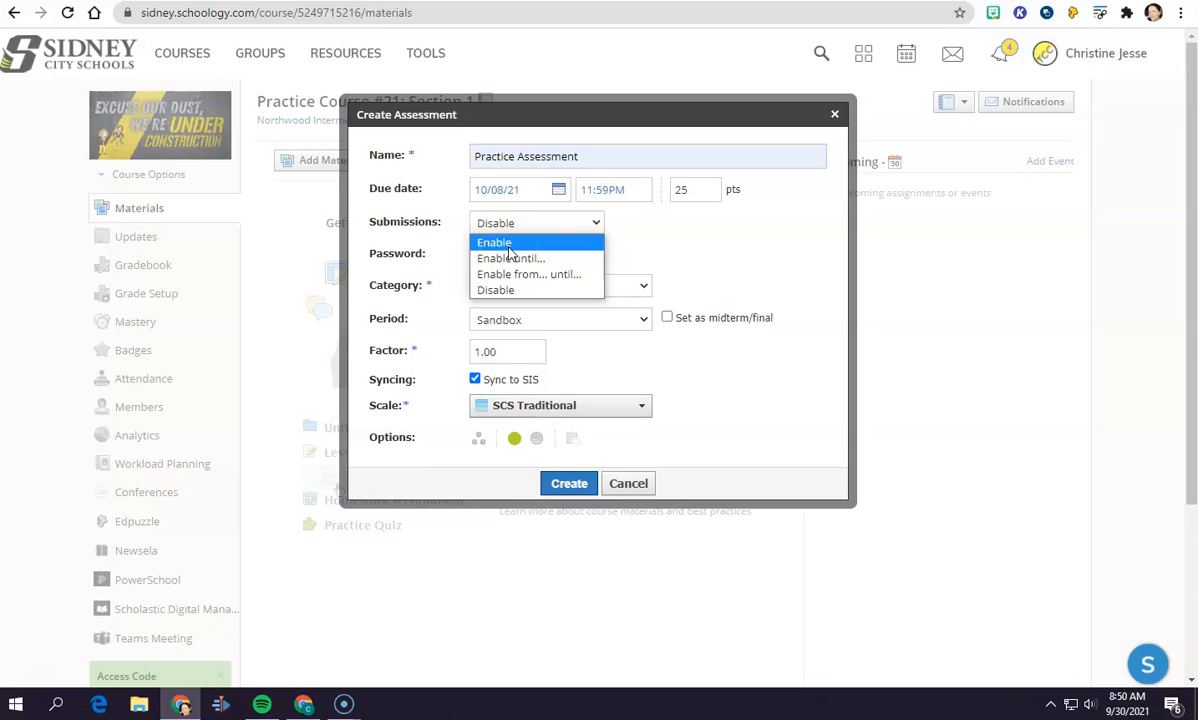
pyautogui.click(508, 260)
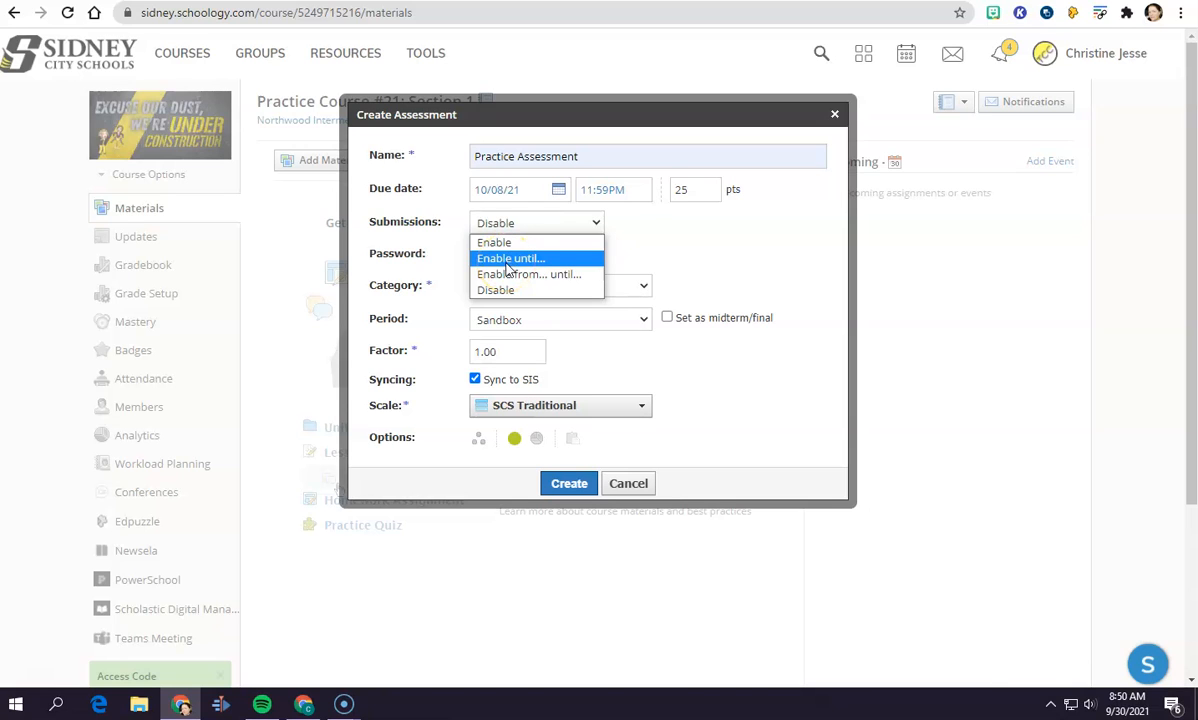
pyautogui.click(508, 260)
pyautogui.click(542, 250)
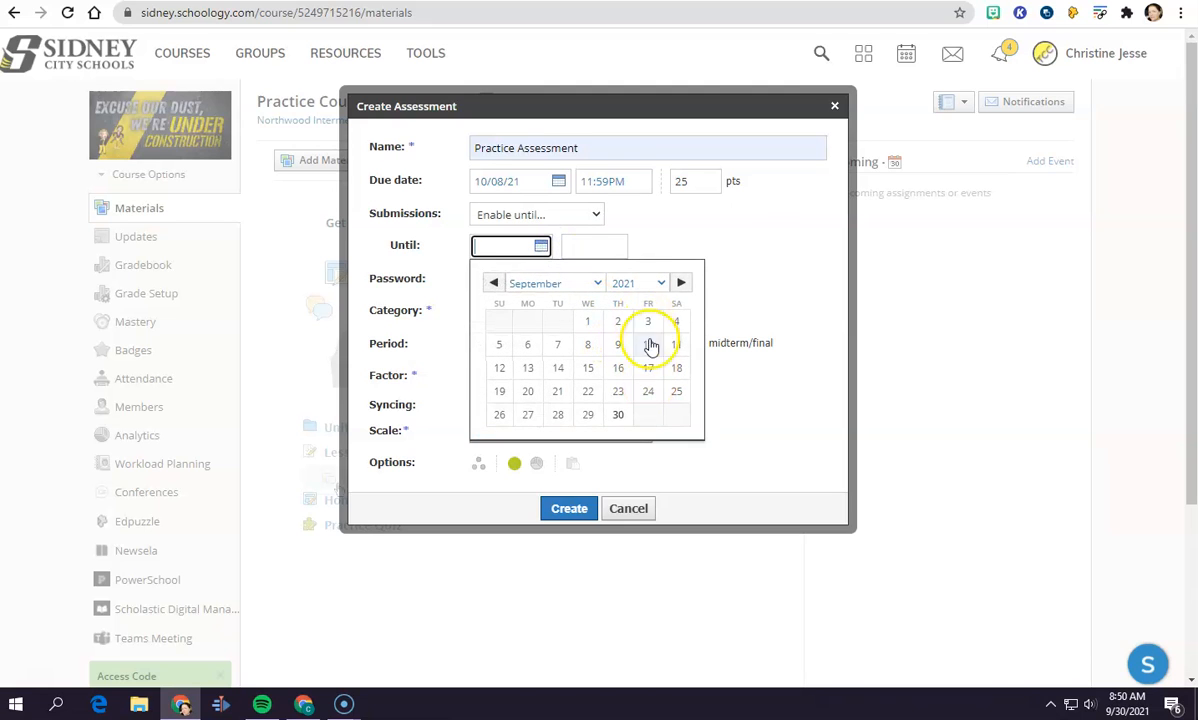
pyautogui.click(681, 283)
pyautogui.click(648, 346)
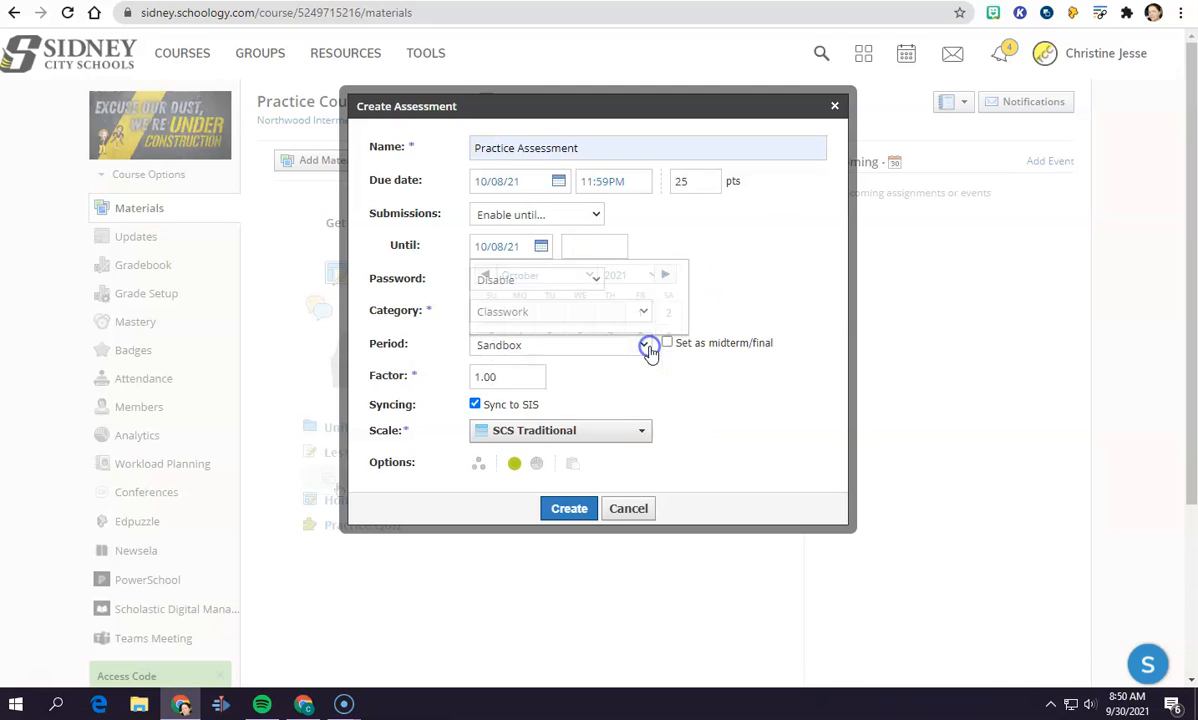
pyautogui.click(597, 250)
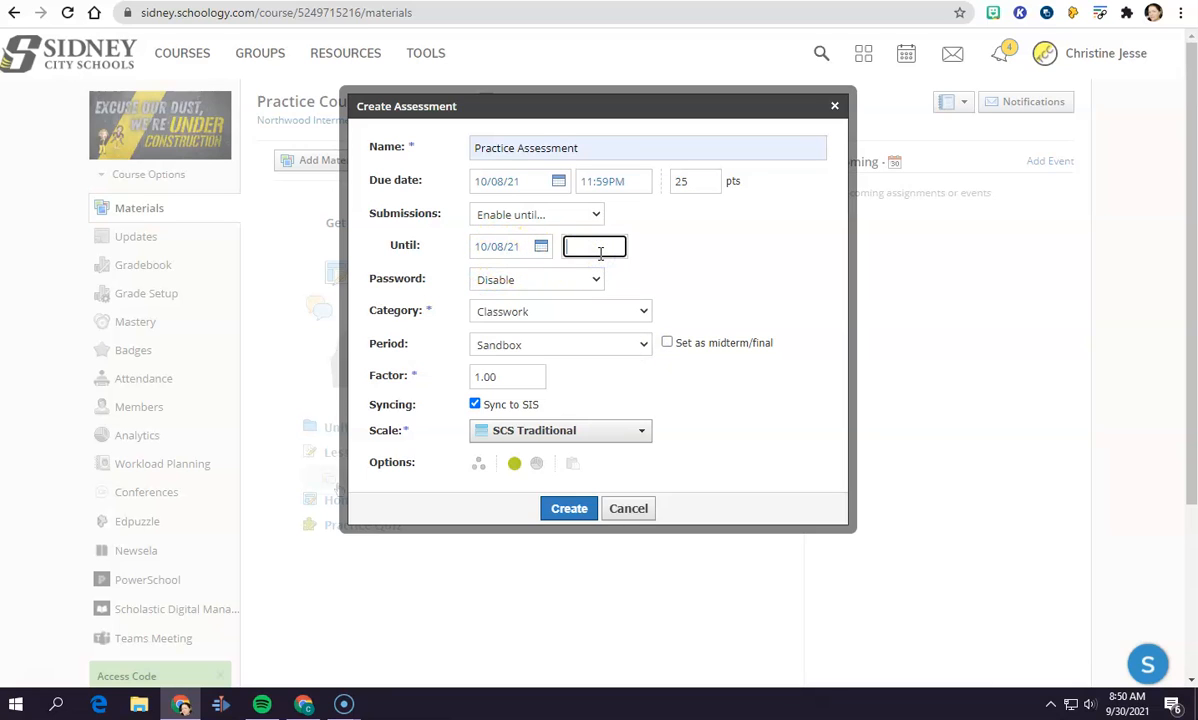
pyautogui.write('11:59 AM')
pyautogui.press('Tab')
# - Set the assessment's submissions to Enable with no date limit, and check the password options without requiring one
pyautogui.click(552, 213)
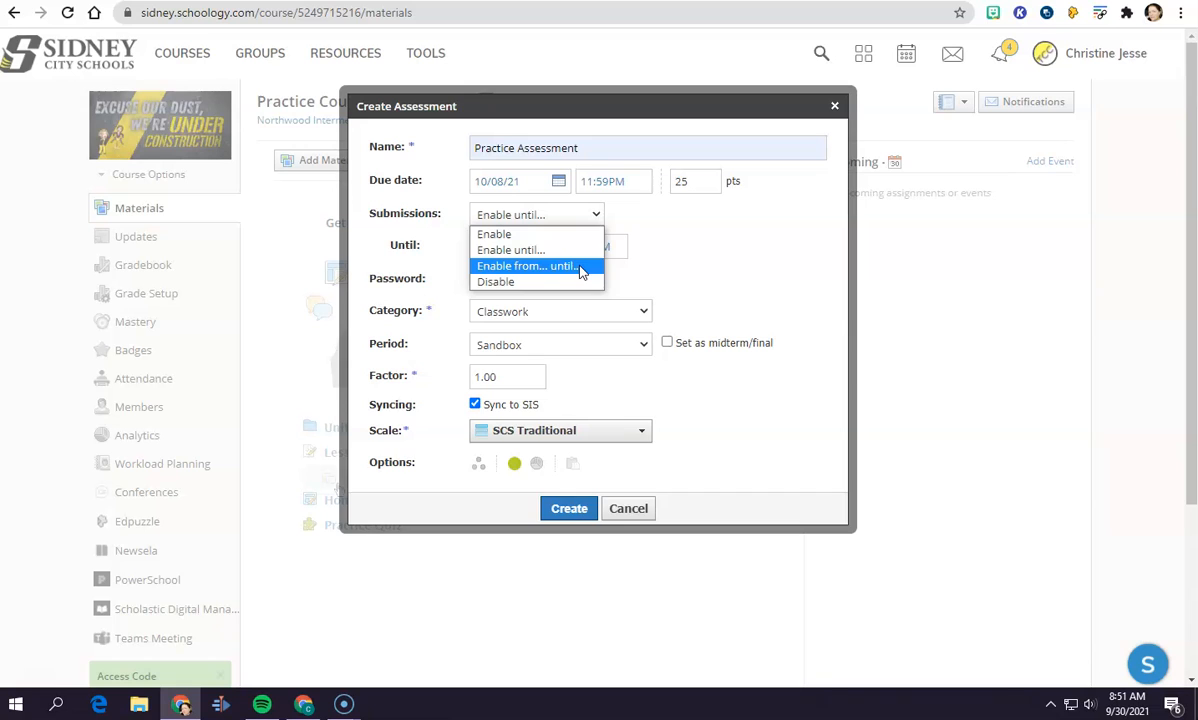
pyautogui.click(513, 238)
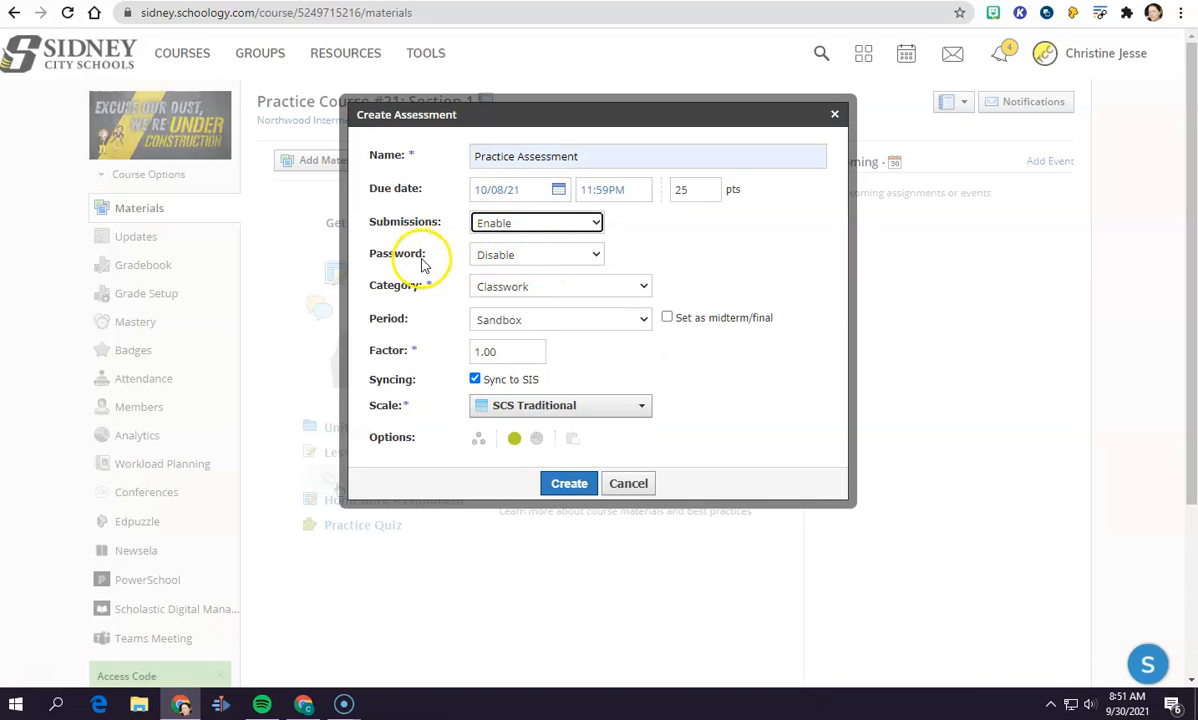
pyautogui.click(537, 255)
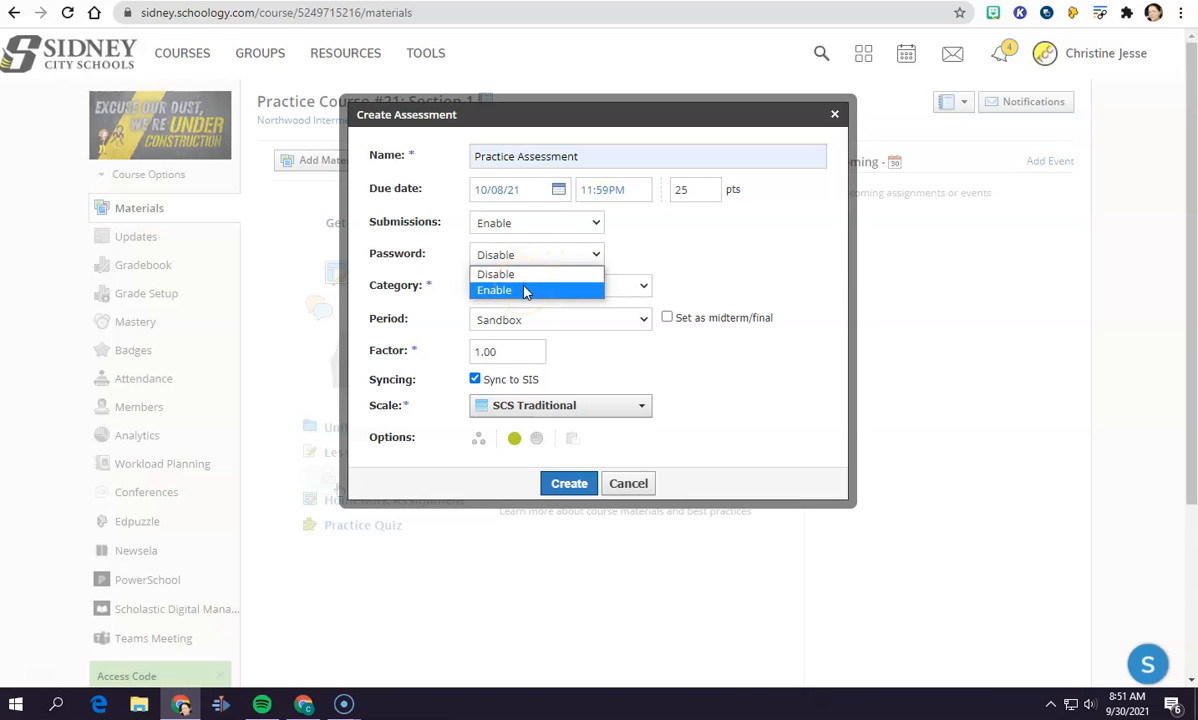
pyautogui.click(686, 232)
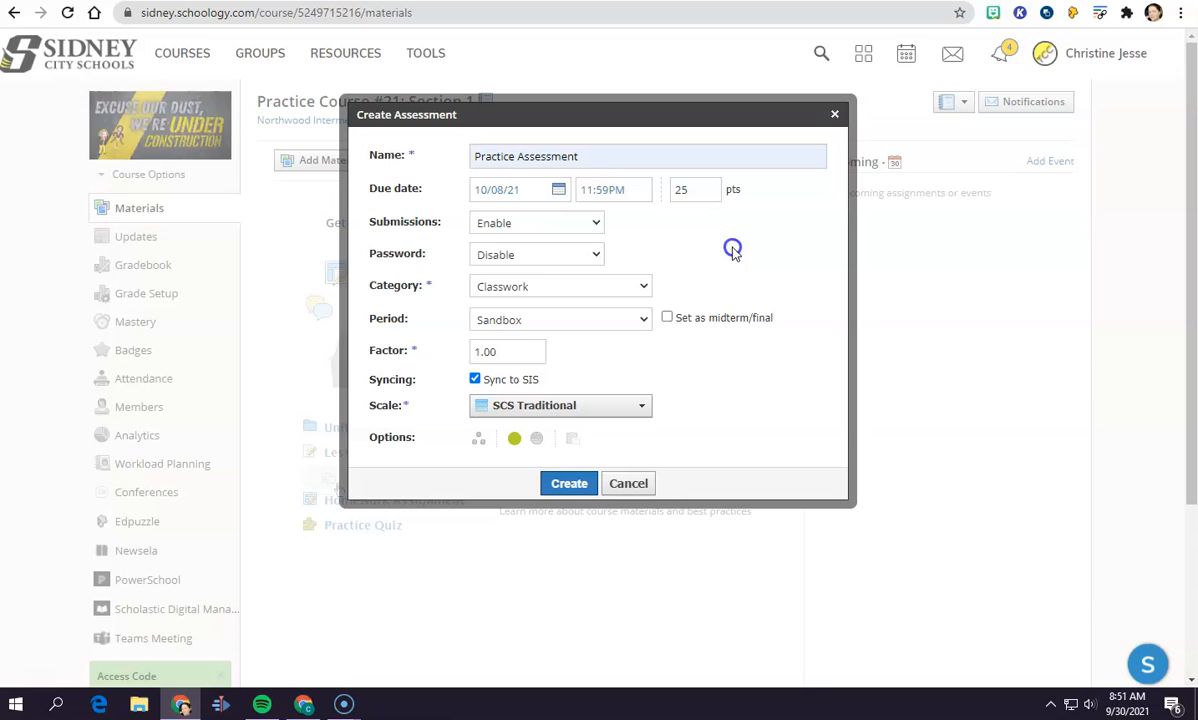
# - Set the grading category to assessment and create the assessment
pyautogui.click(555, 287)
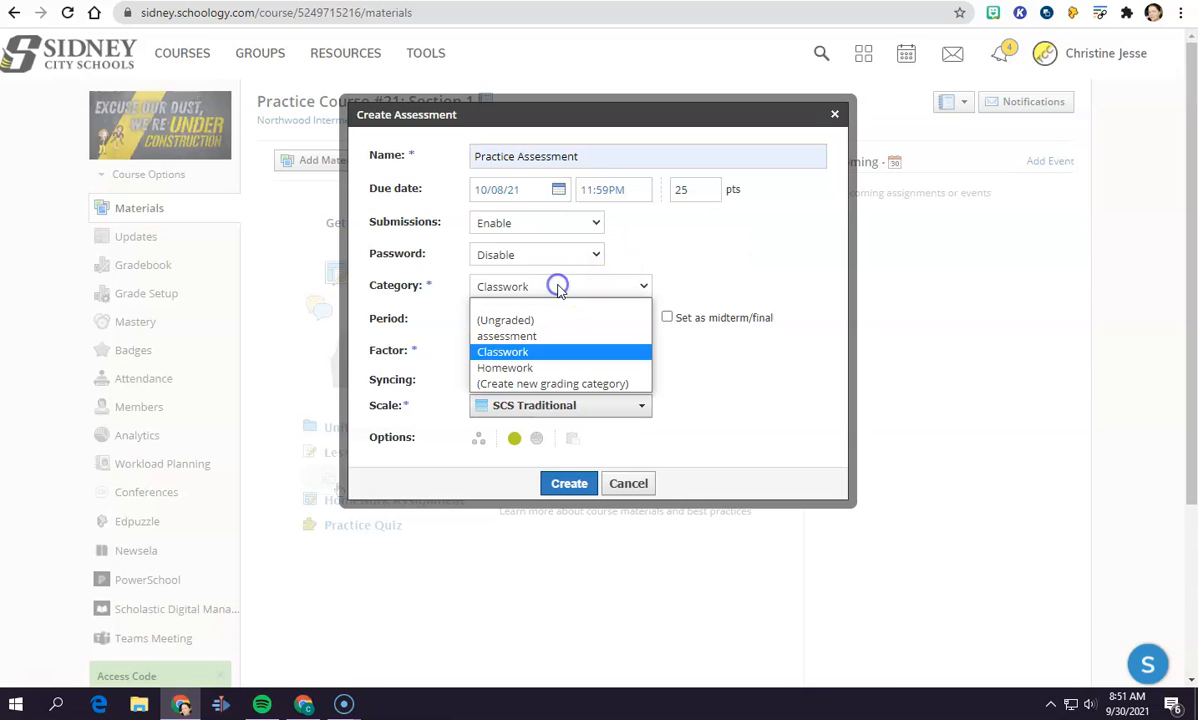
pyautogui.click(545, 337)
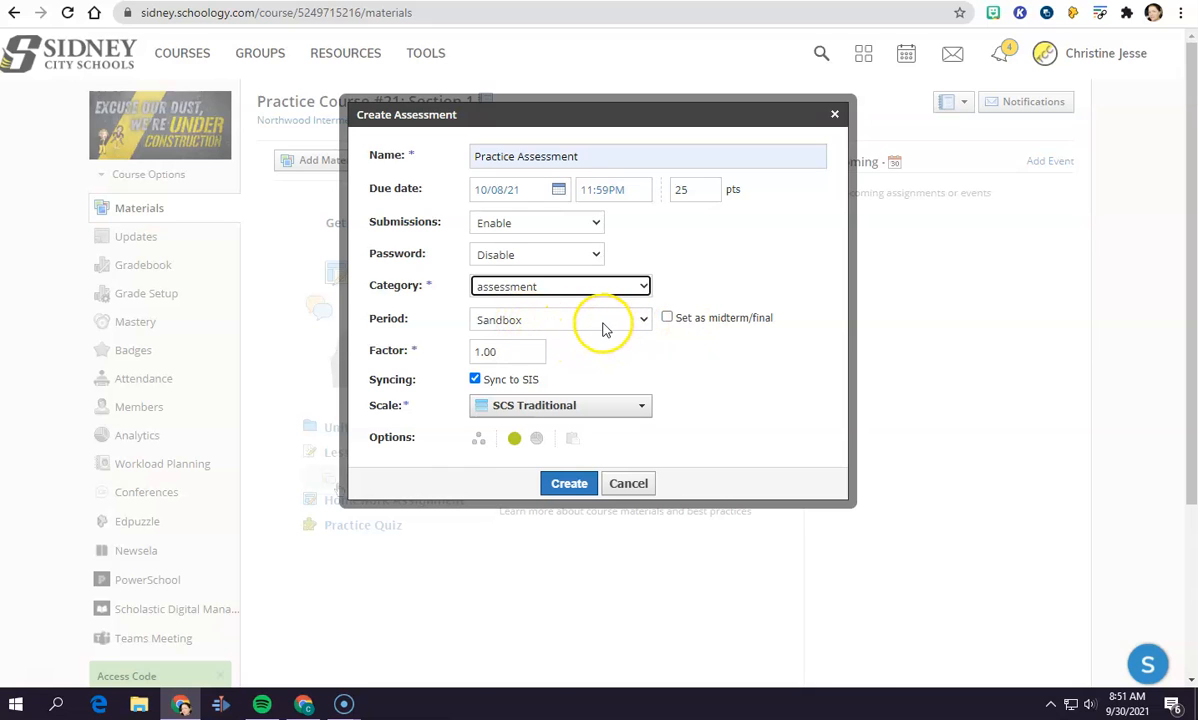
pyautogui.scroll(-2, 603, 330)
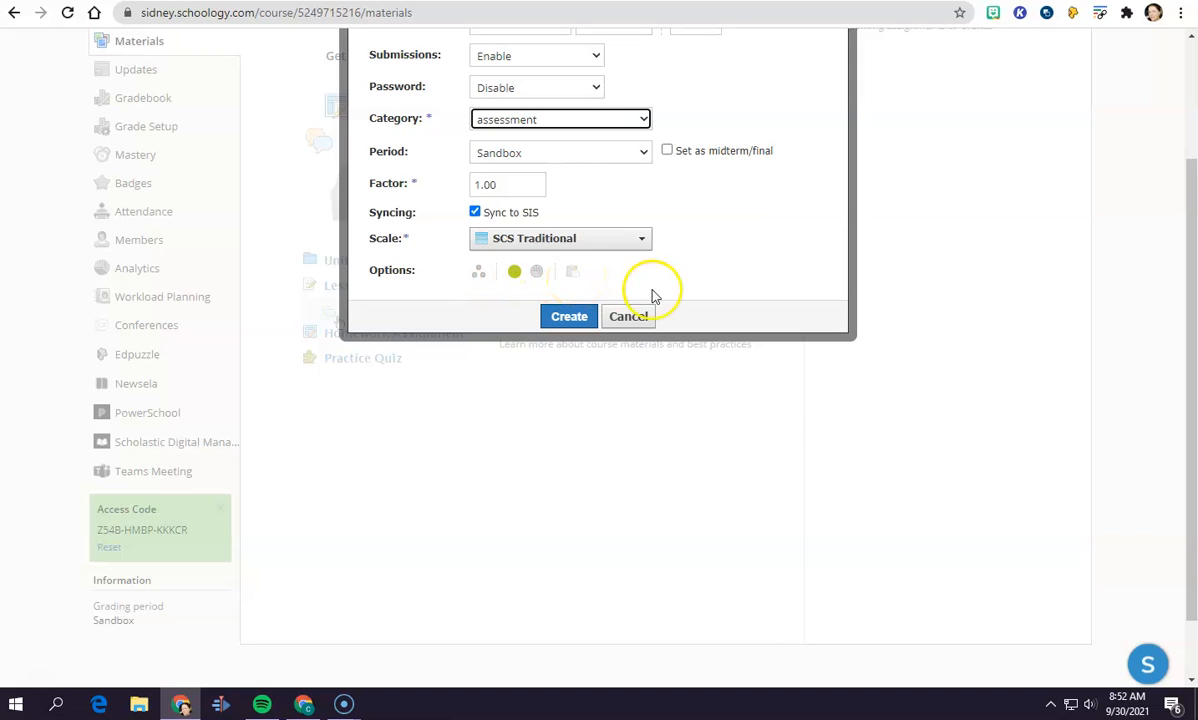
pyautogui.scroll(2, 652, 290)
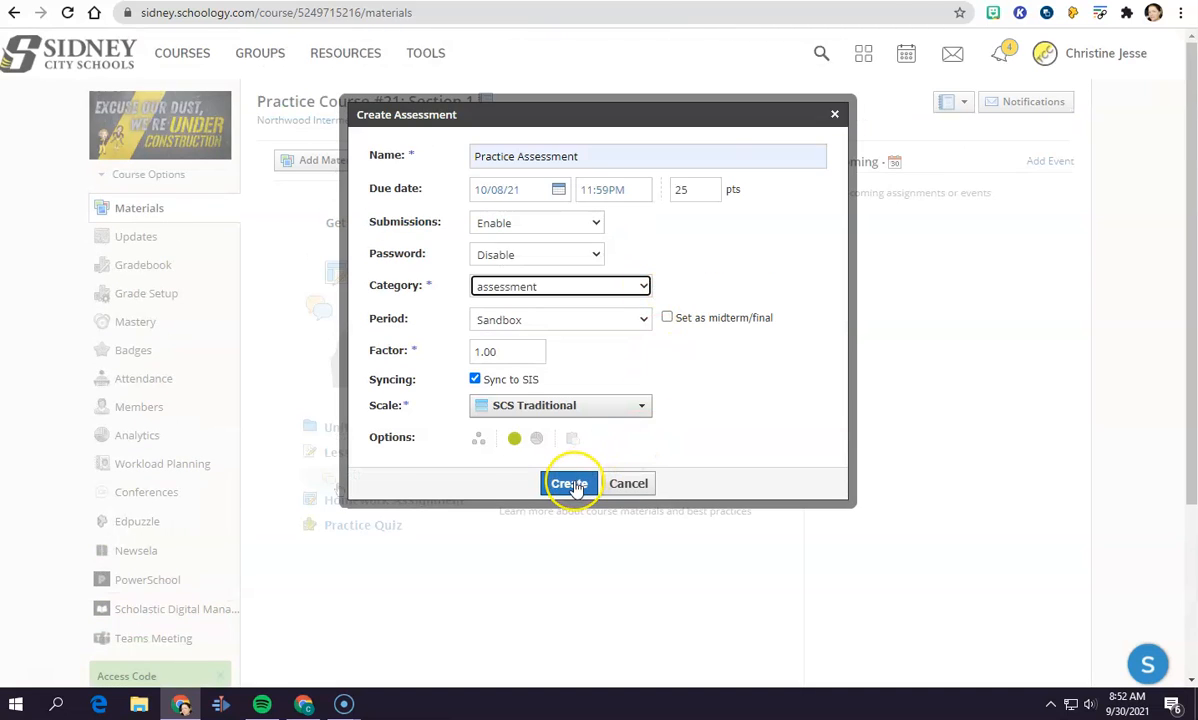
pyautogui.click(569, 484)
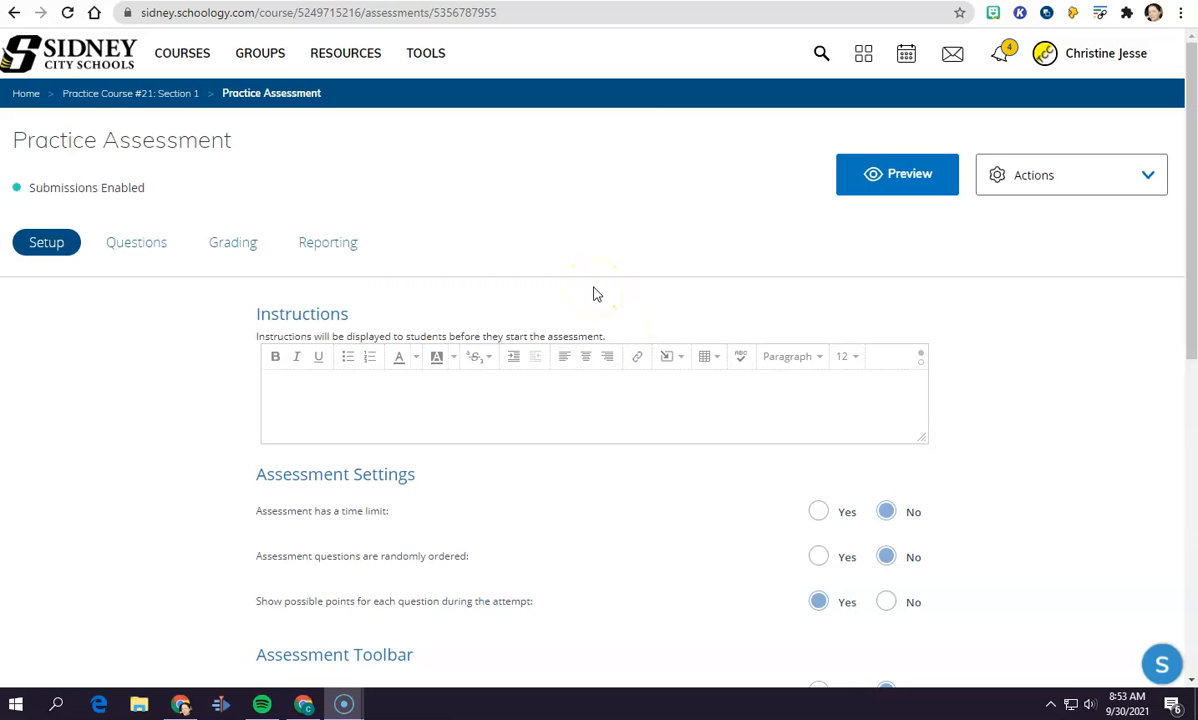
# - Write the student instructions "Please, do your best on this assessment. Complete each question."
pyautogui.click(367, 381)
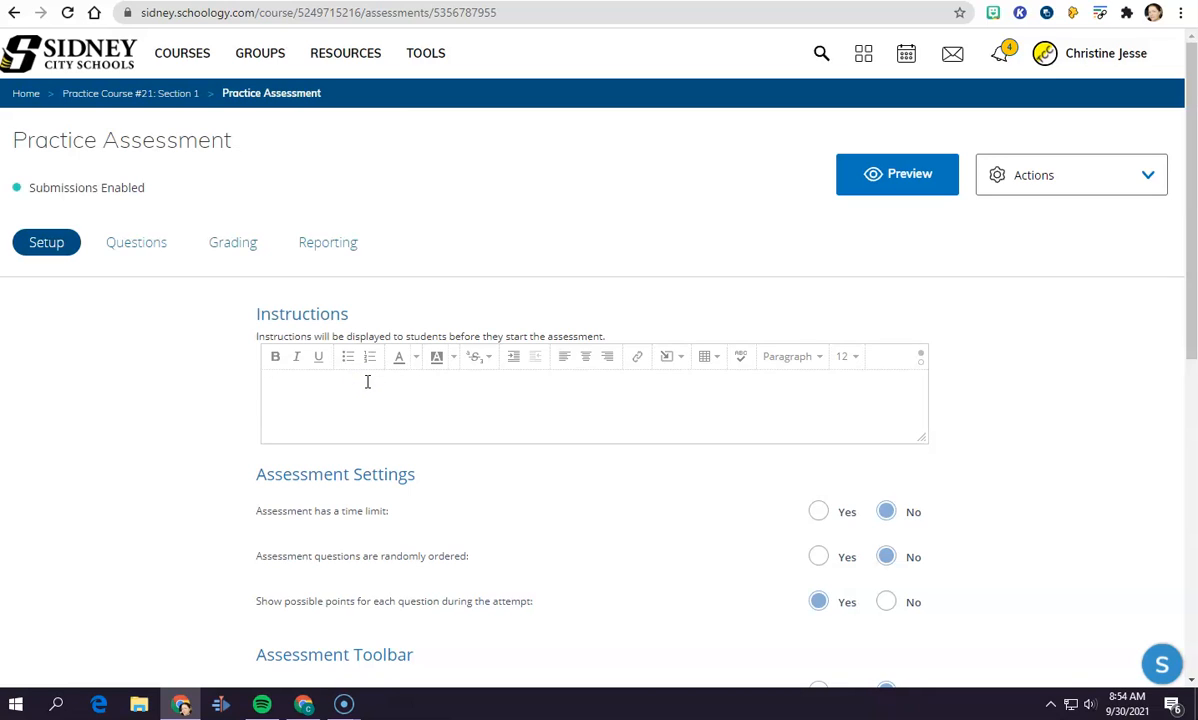
pyautogui.write('Please, do your best on this assessment')
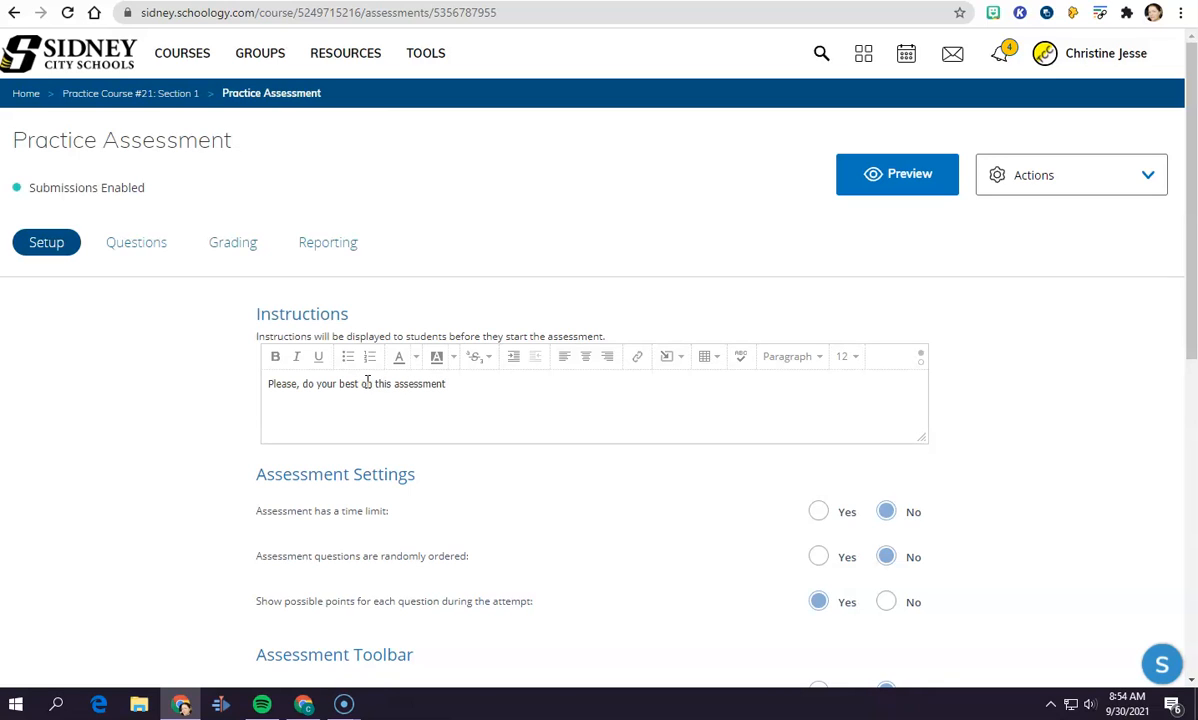
pyautogui.write('. Complete each question.')
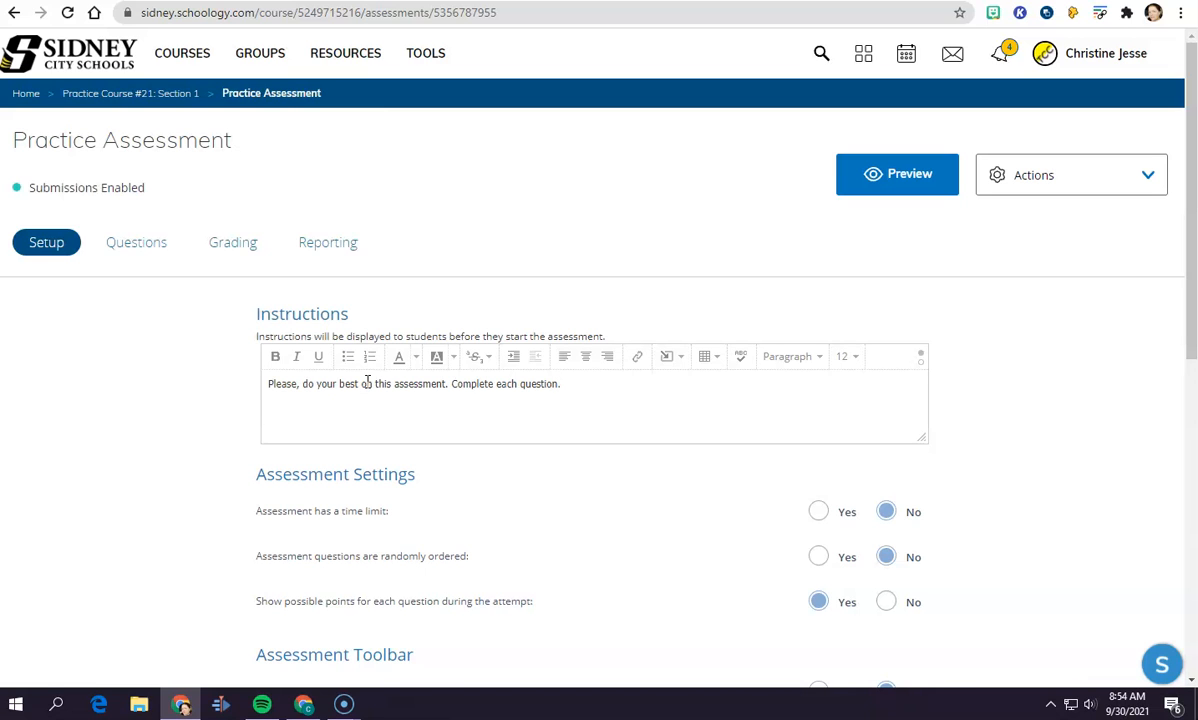
# - Try turning on the time limit in the assessment settings, and switch it back to No
pyautogui.scroll(-1, 540, 448)
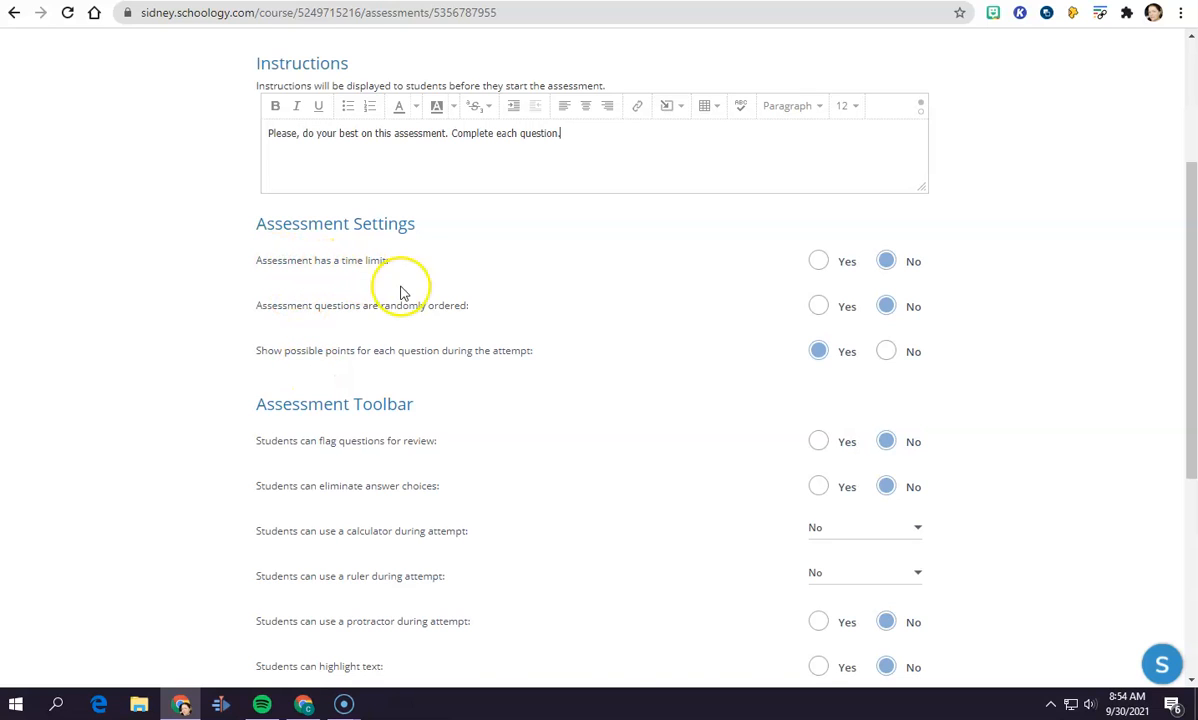
pyautogui.click(820, 264)
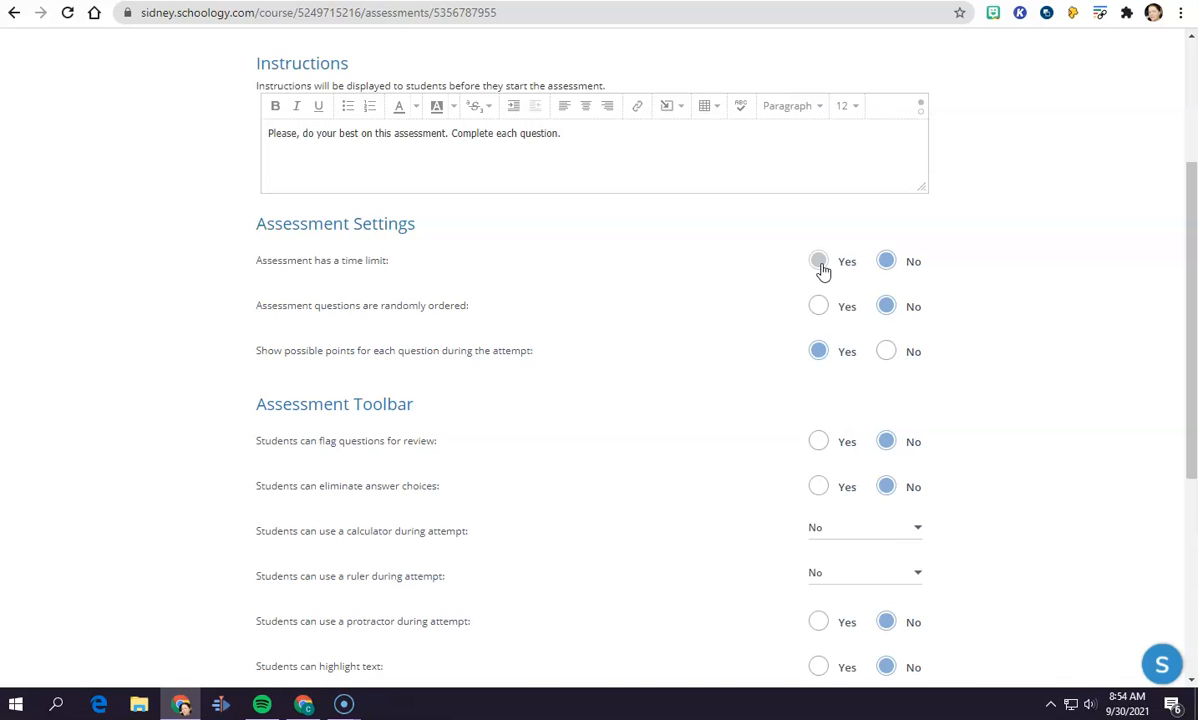
pyautogui.click(819, 263)
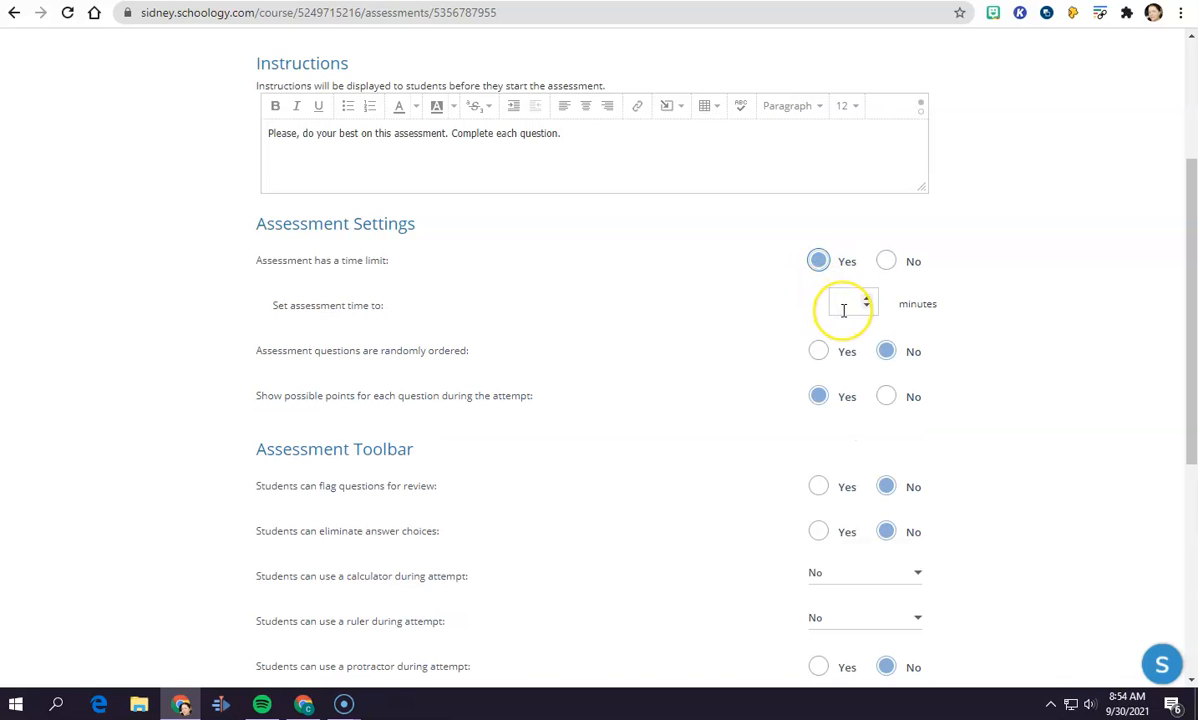
pyautogui.click(884, 263)
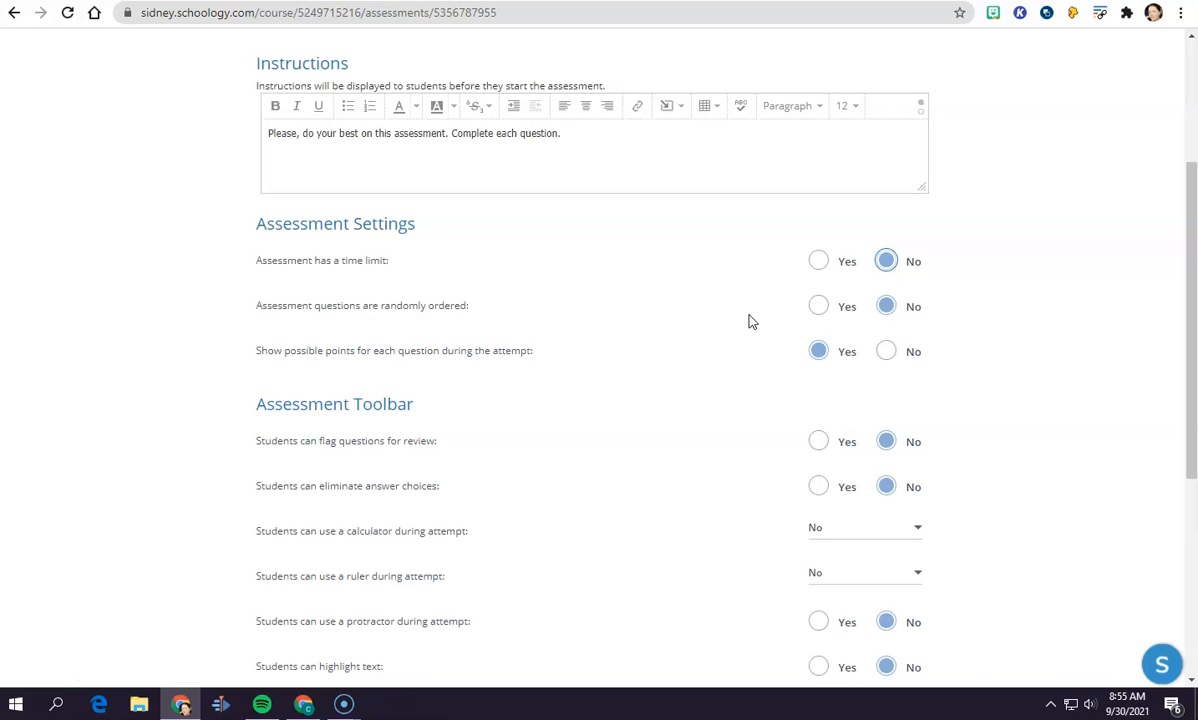
# - Allow students to flag questions for review and to eliminate answer choices in the assessment toolbar settings
pyautogui.scroll(3, 690, 259)
pyautogui.scroll(-3, 690, 259)
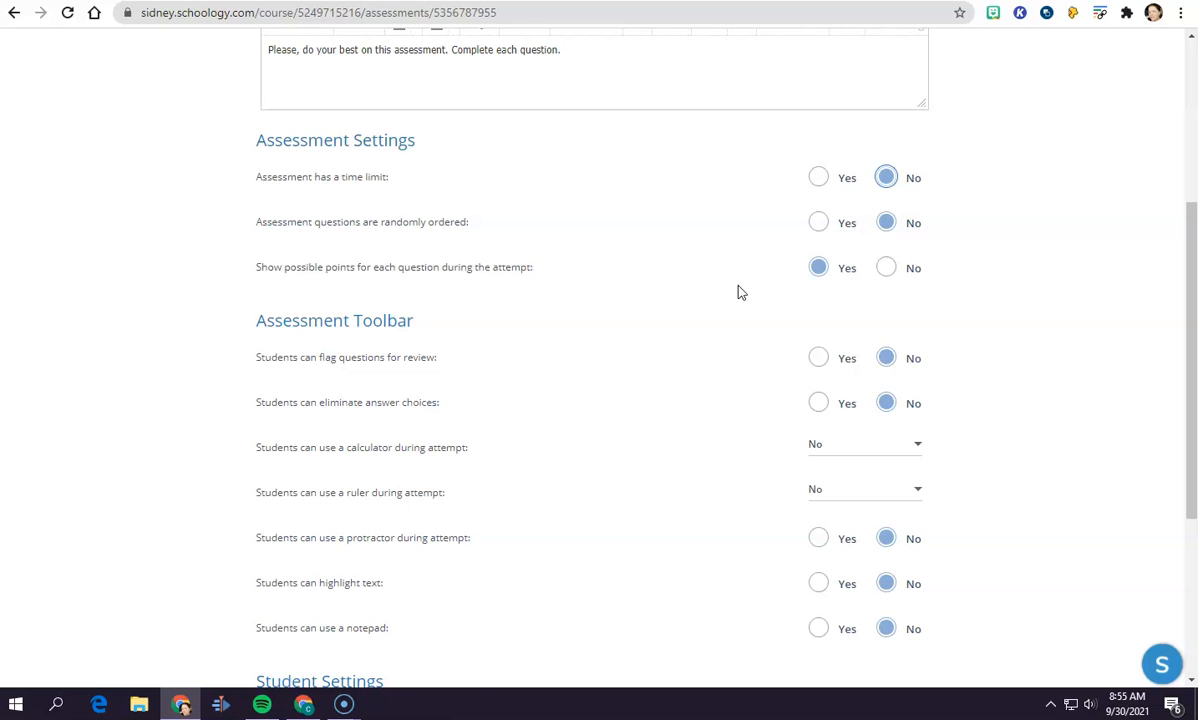
pyautogui.scroll(-1, 737, 291)
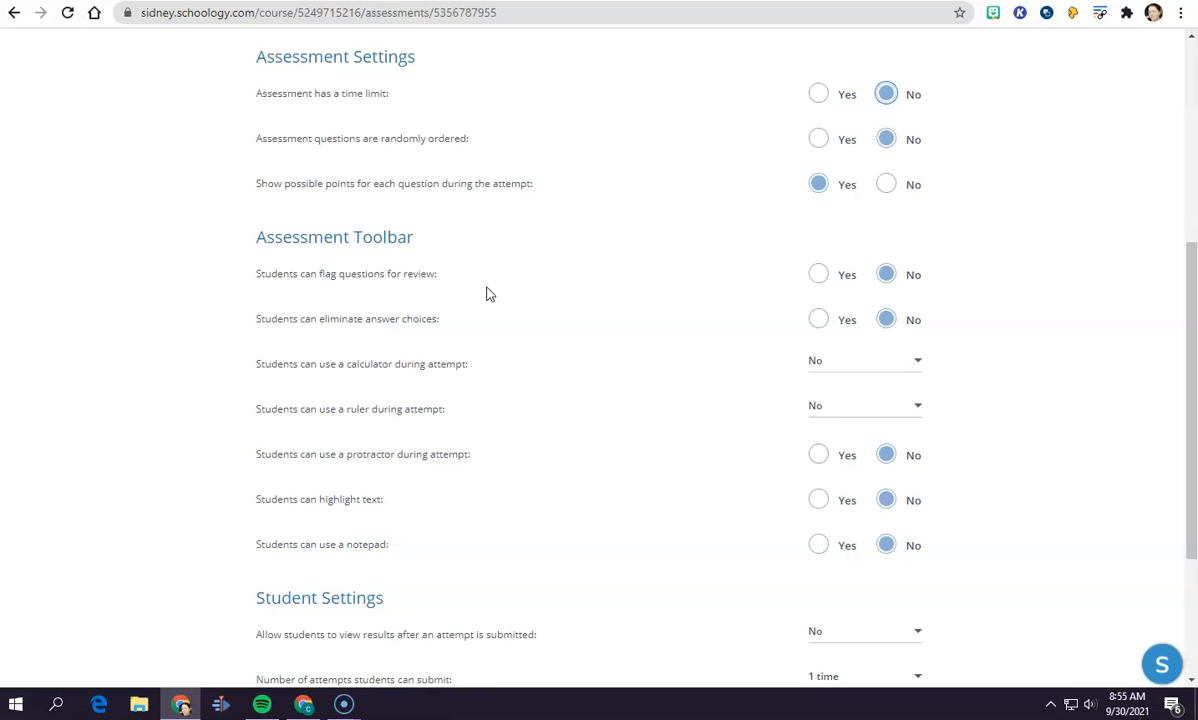
pyautogui.click(820, 274)
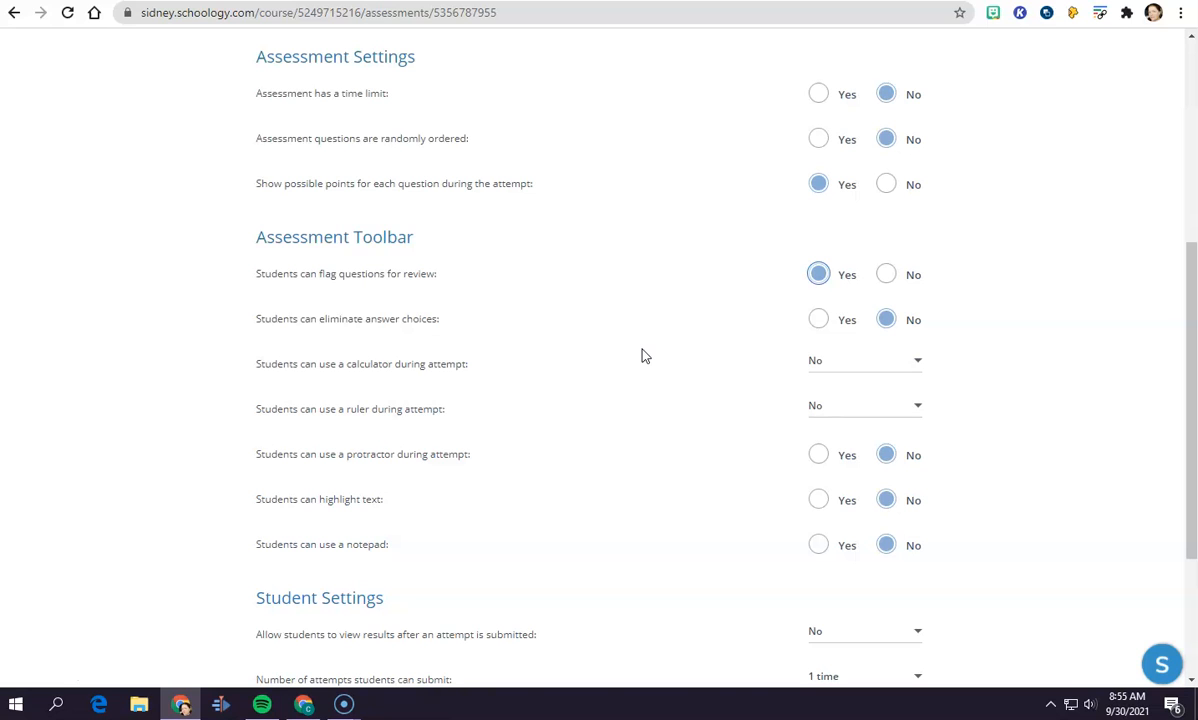
pyautogui.click(819, 320)
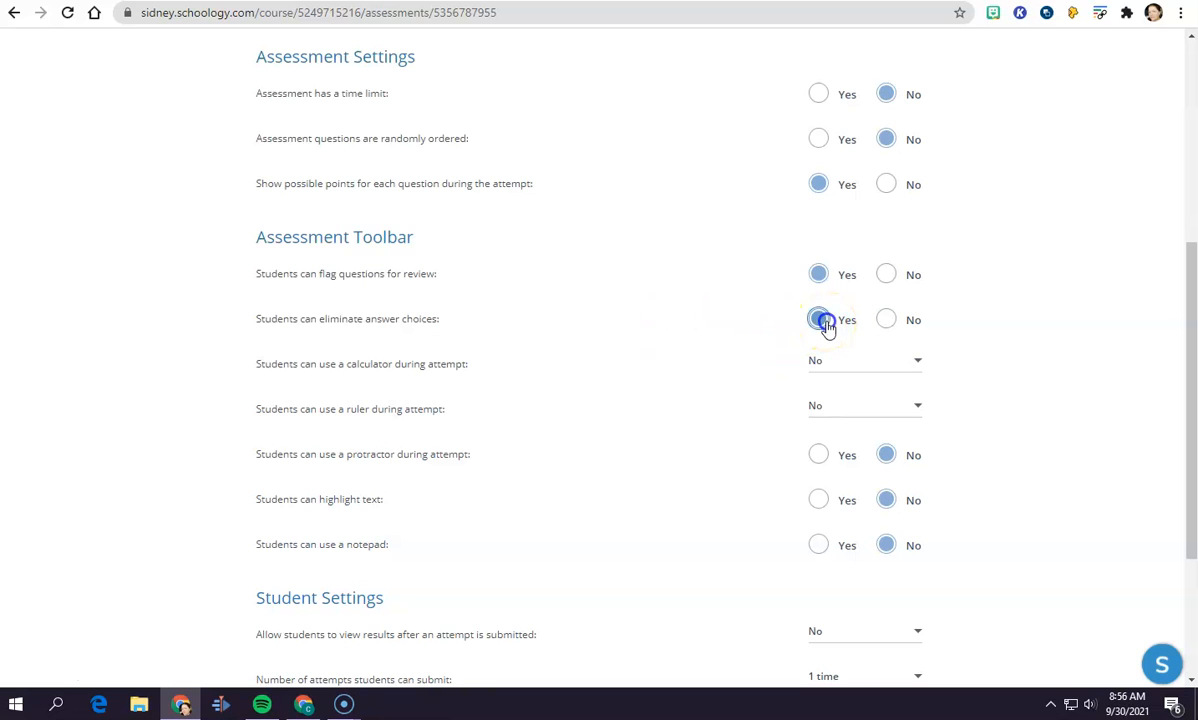
pyautogui.scroll(-1, 332, 293)
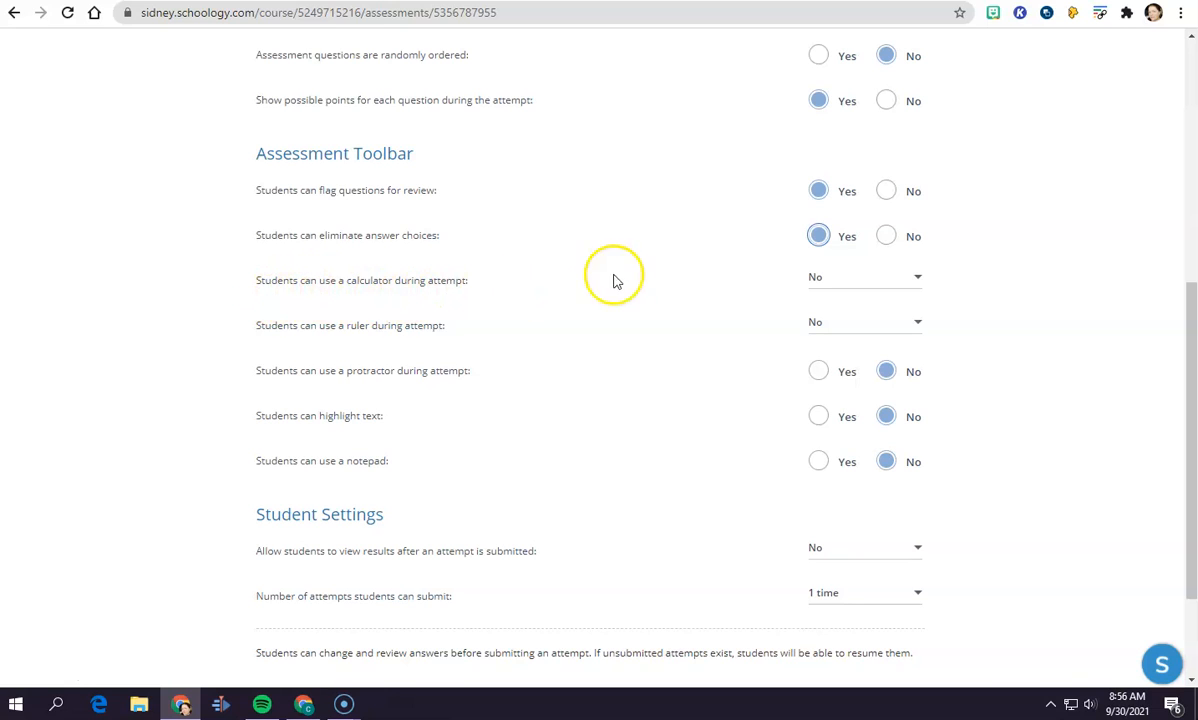
# - Check the available calculator and ruler options for student attempts in the assessment toolbar settings
pyautogui.click(880, 278)
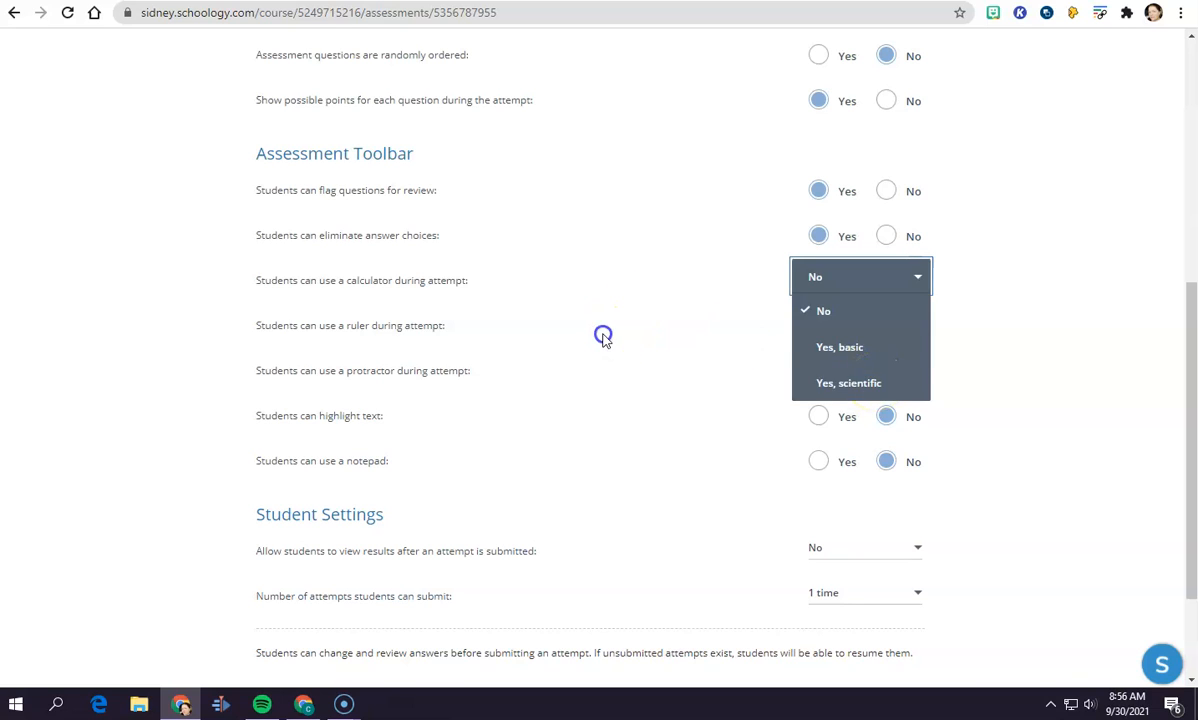
pyautogui.click(603, 337)
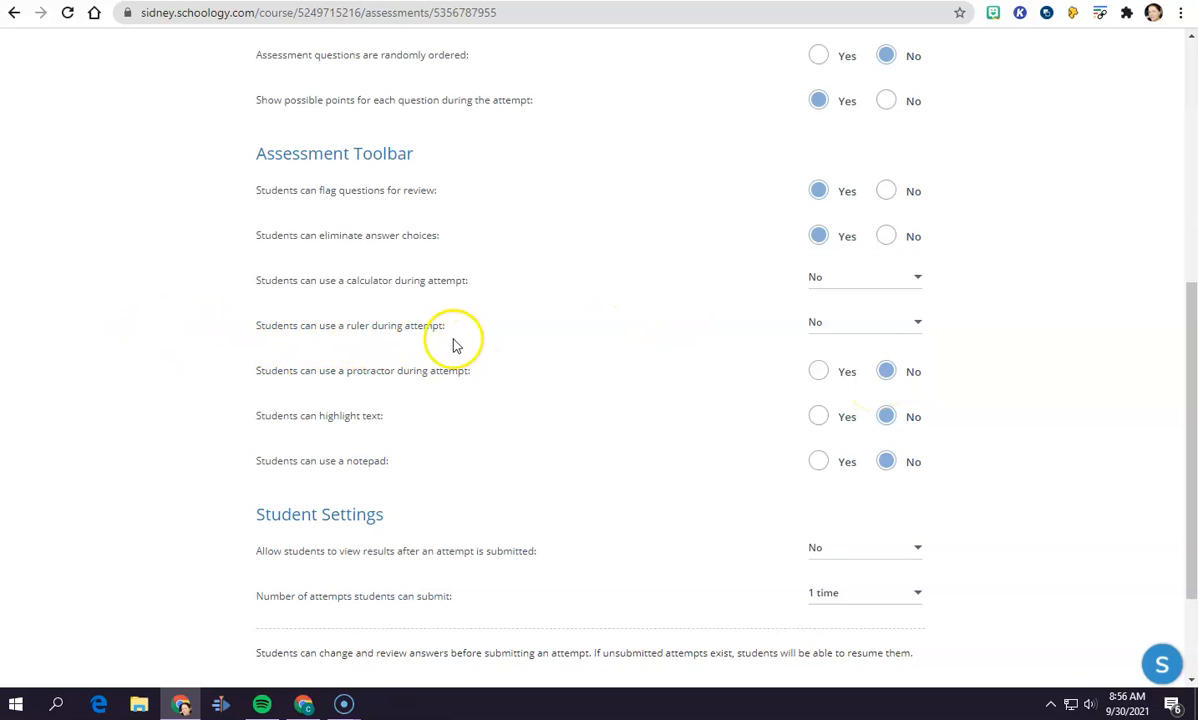
pyautogui.click(815, 325)
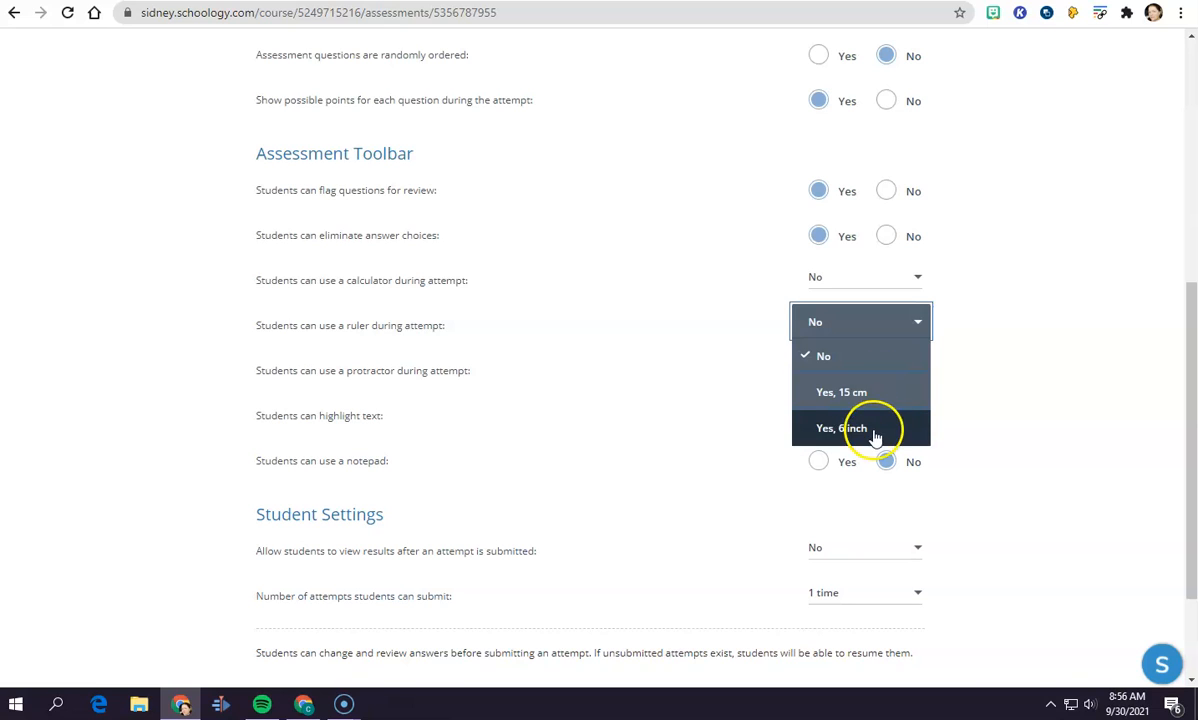
pyautogui.click(610, 368)
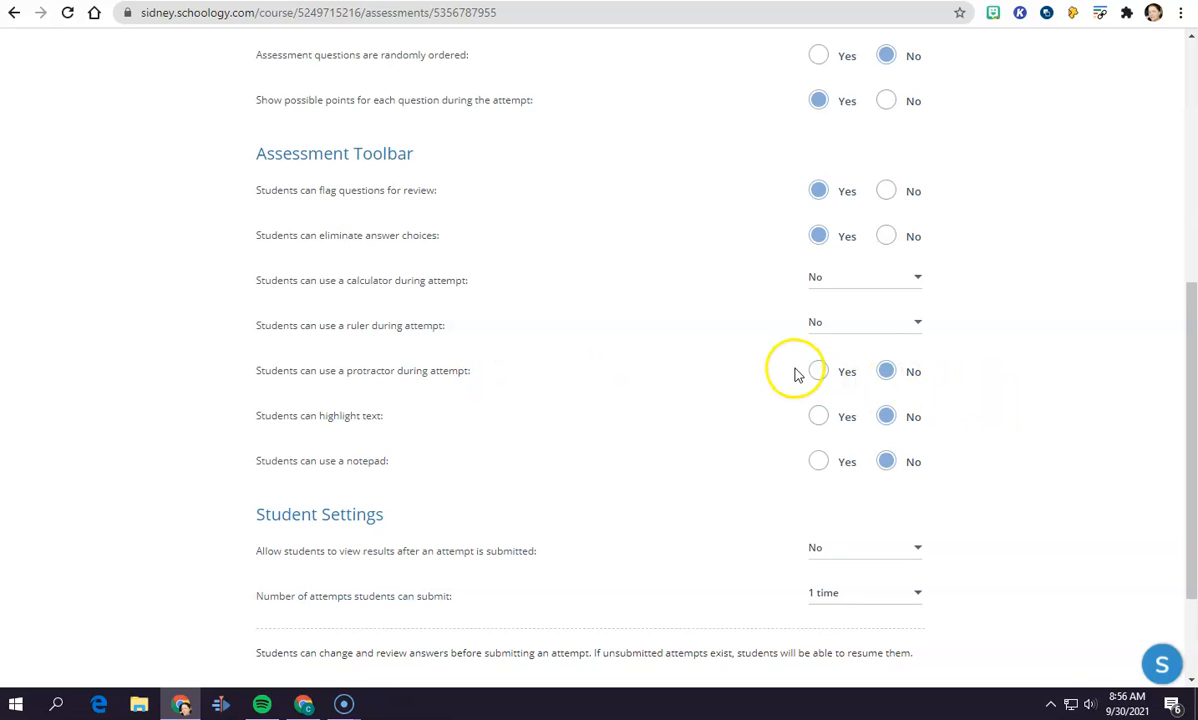
# - Allow students to highlight text and to use a notepad during the assessment
pyautogui.scroll(-2, 796, 374)
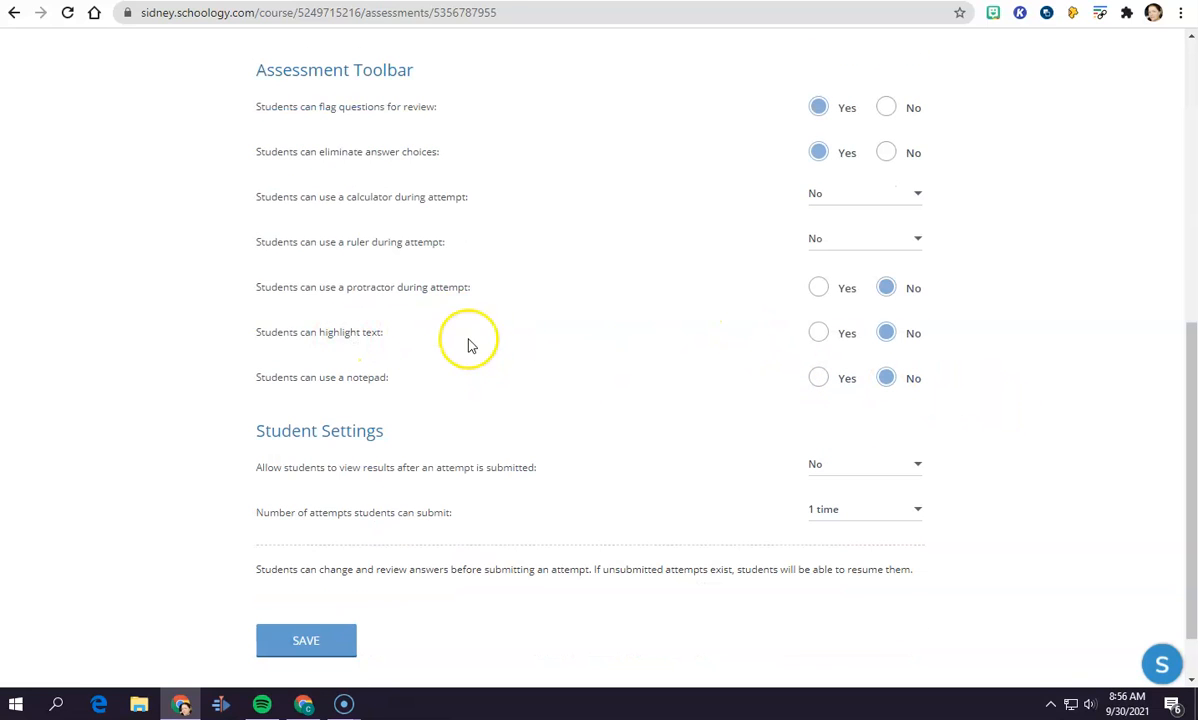
pyautogui.click(819, 334)
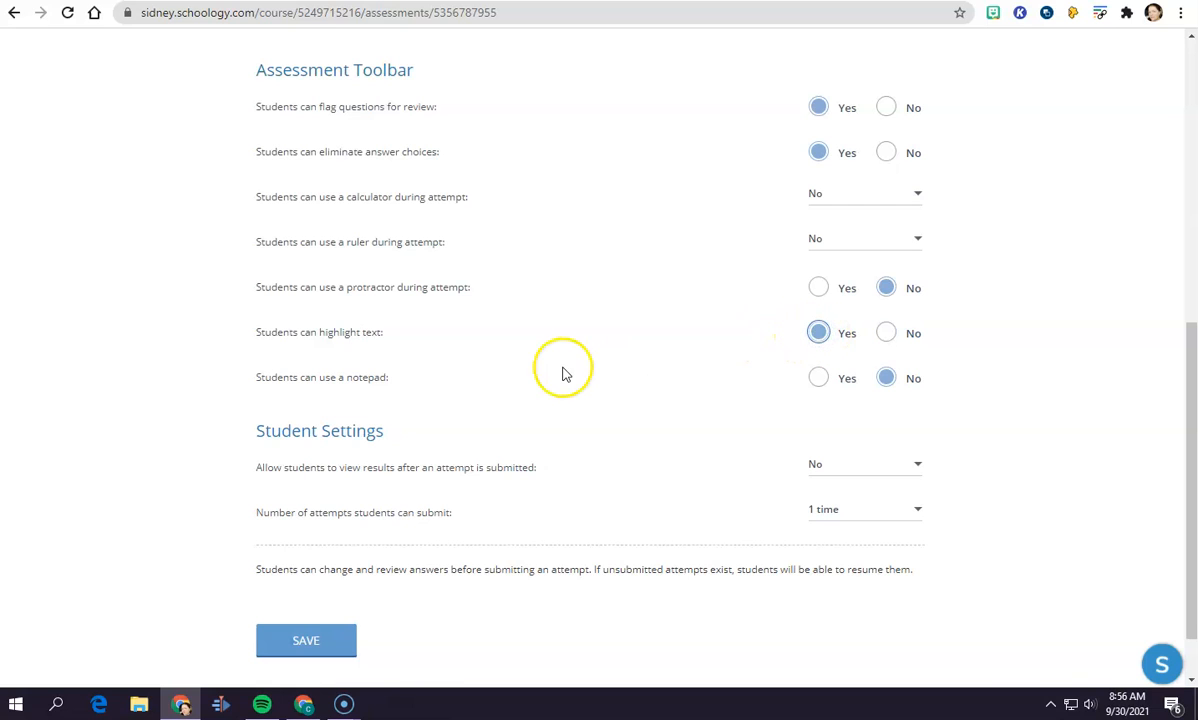
pyautogui.click(819, 379)
# - Check the options for students viewing results after a submitted attempt and for the number of attempts they can submit
pyautogui.scroll(-2, 650, 370)
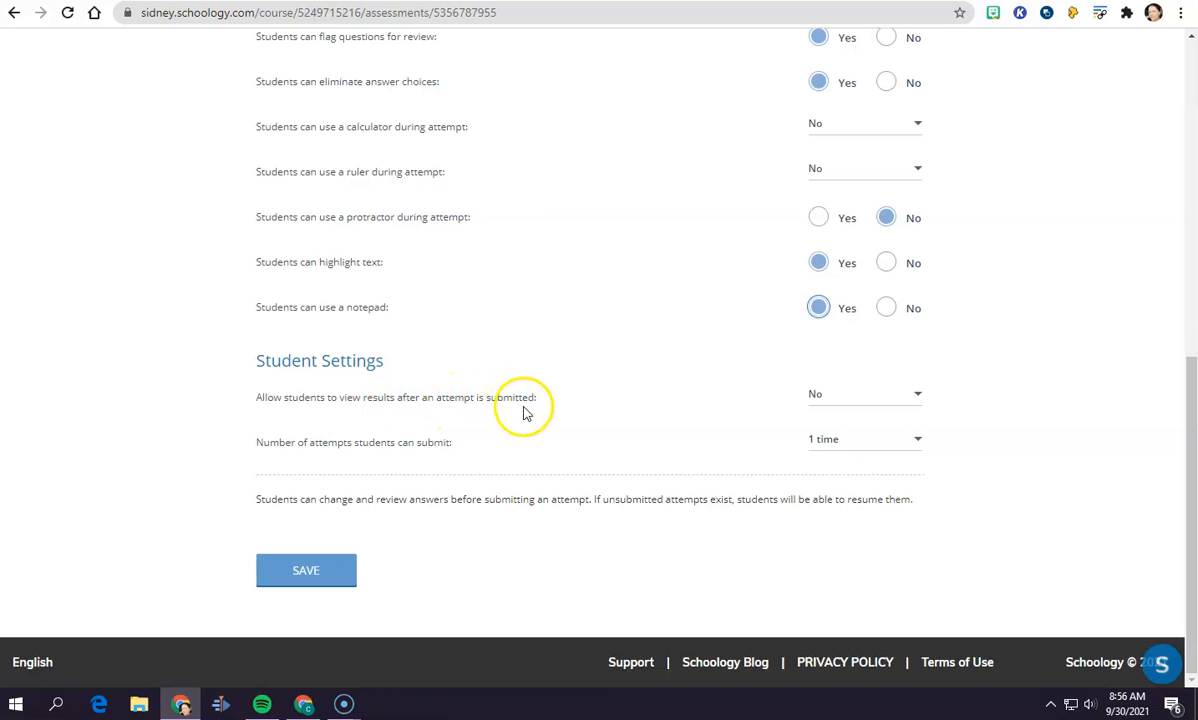
pyautogui.click(818, 400)
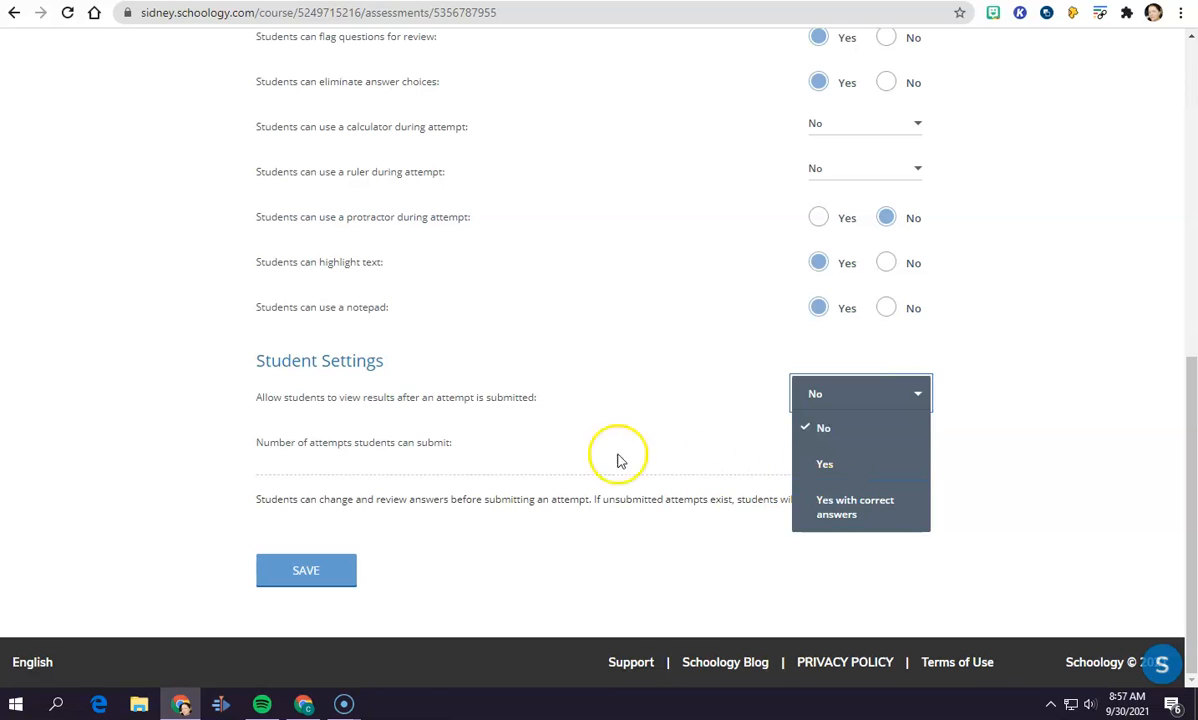
pyautogui.click(537, 431)
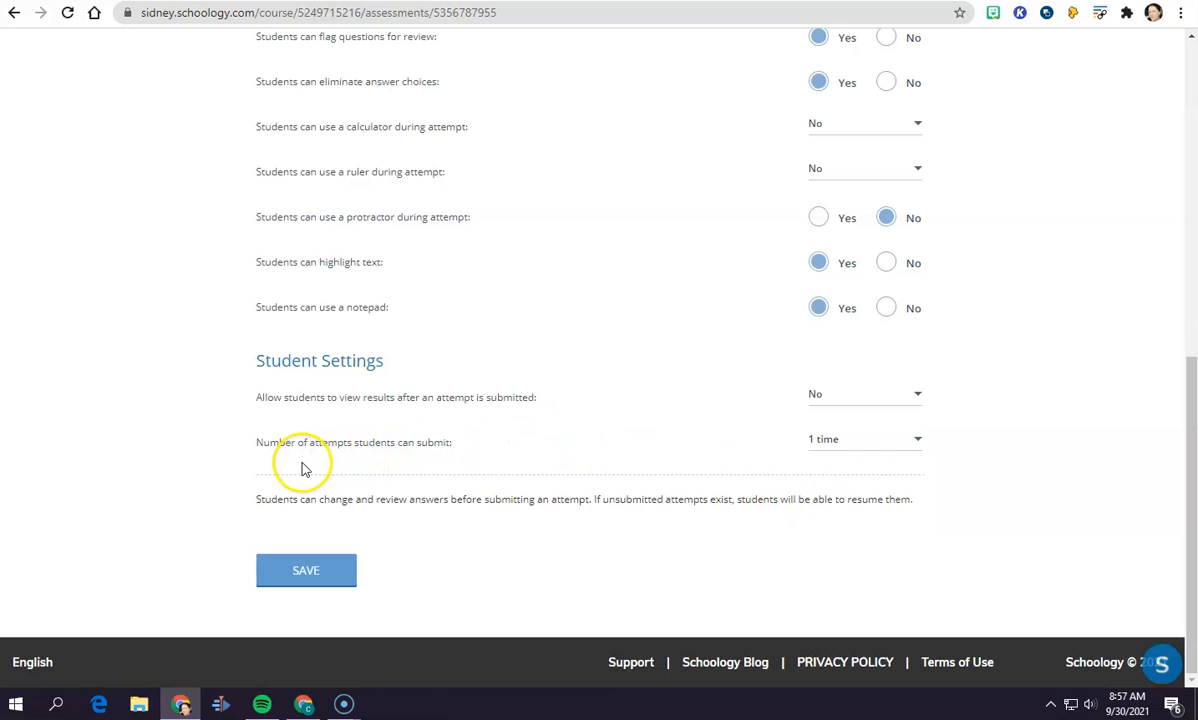
pyautogui.click(880, 440)
pyautogui.scroll(-5, 882, 503)
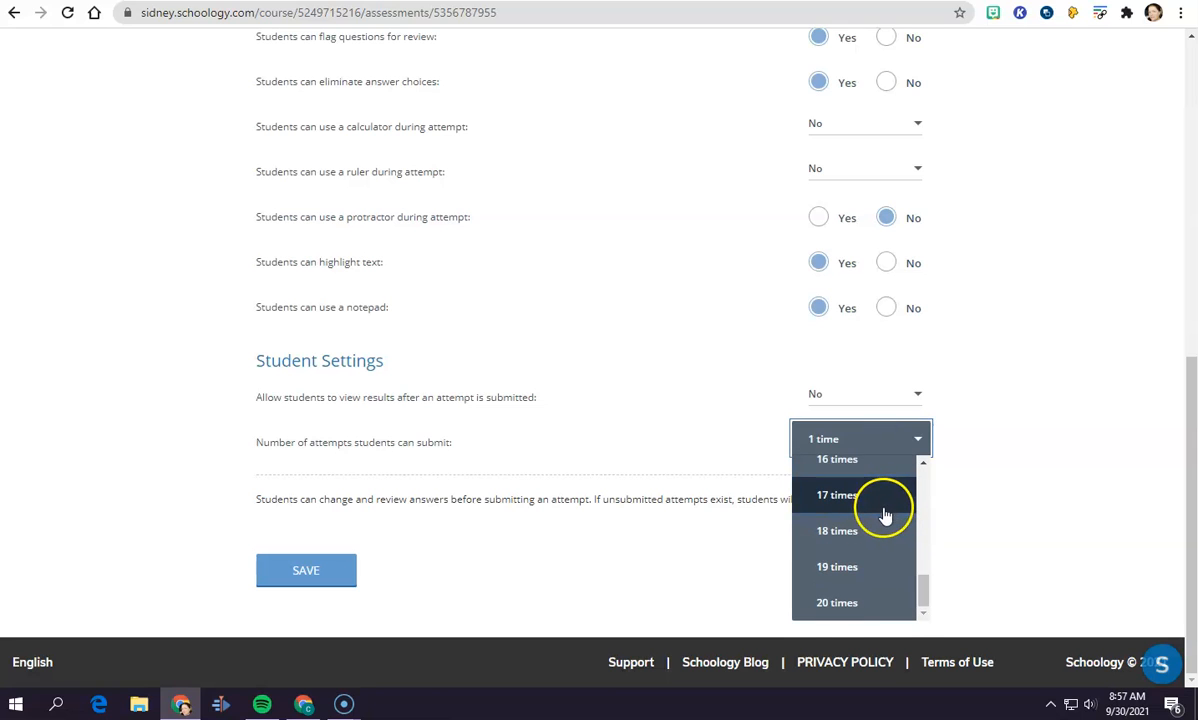
pyautogui.scroll(1, 857, 591)
pyautogui.scroll(5, 857, 588)
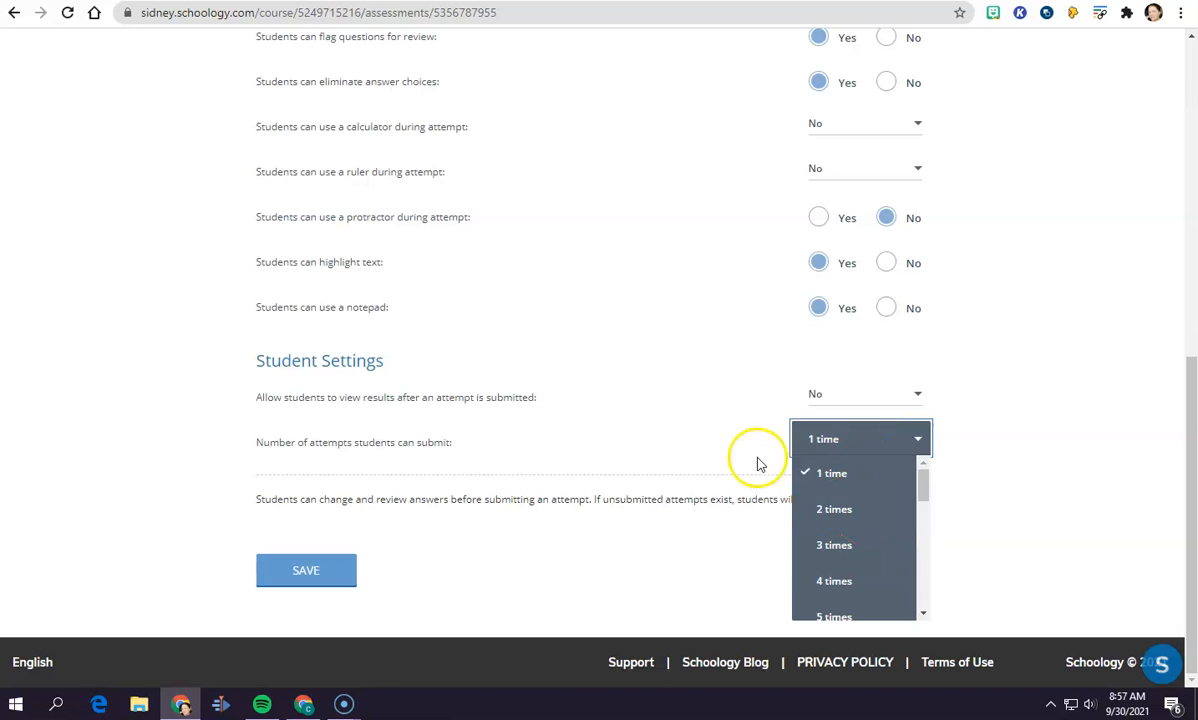
pyautogui.click(565, 459)
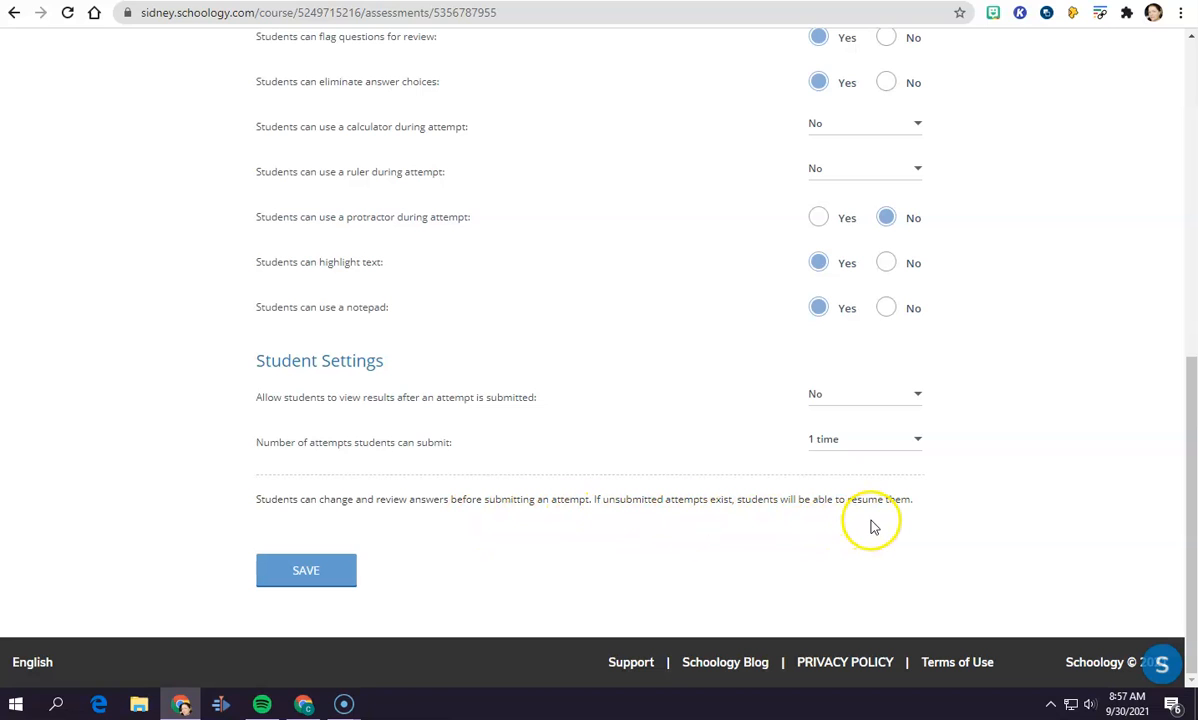
# - Review the setup page from the instructions down to the student settings and save it
pyautogui.scroll(7, 668, 403)
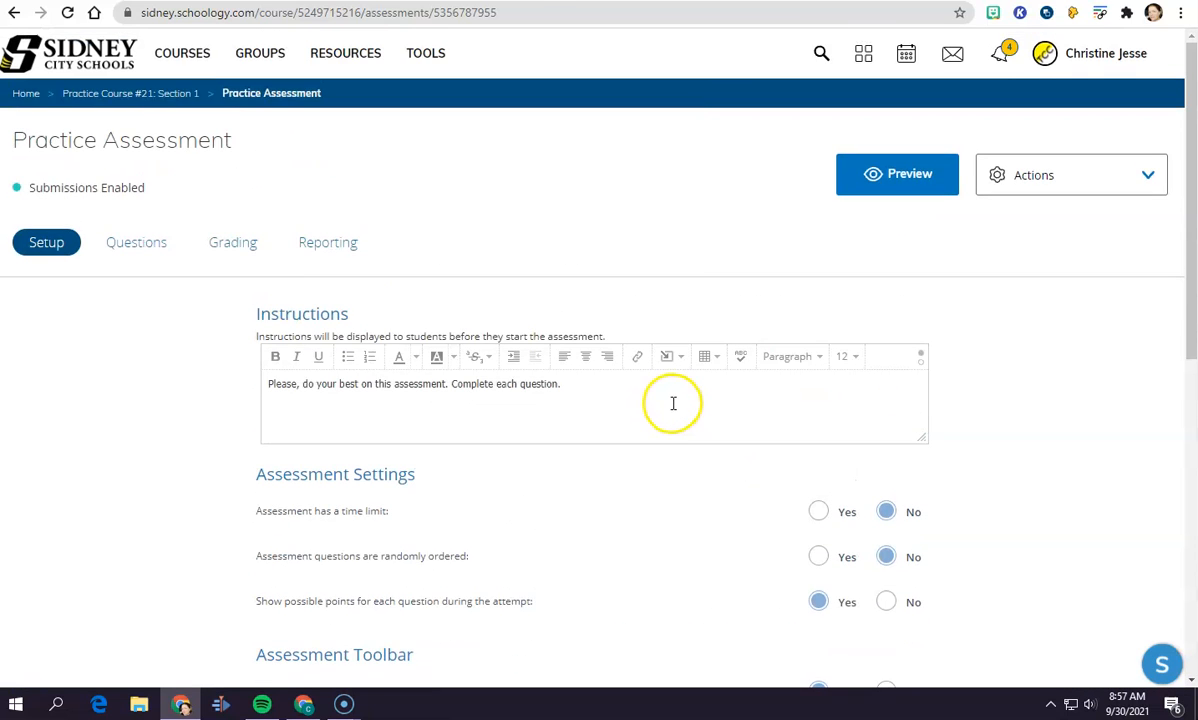
pyautogui.scroll(-7, 673, 403)
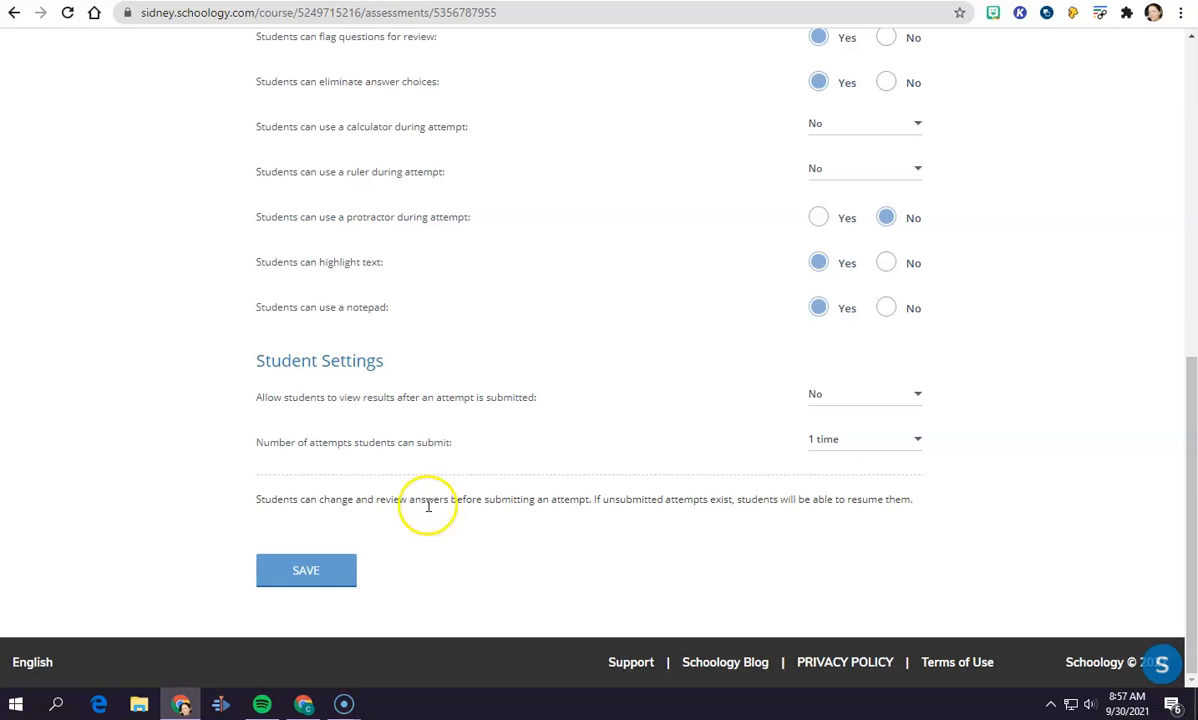
pyautogui.click(306, 572)
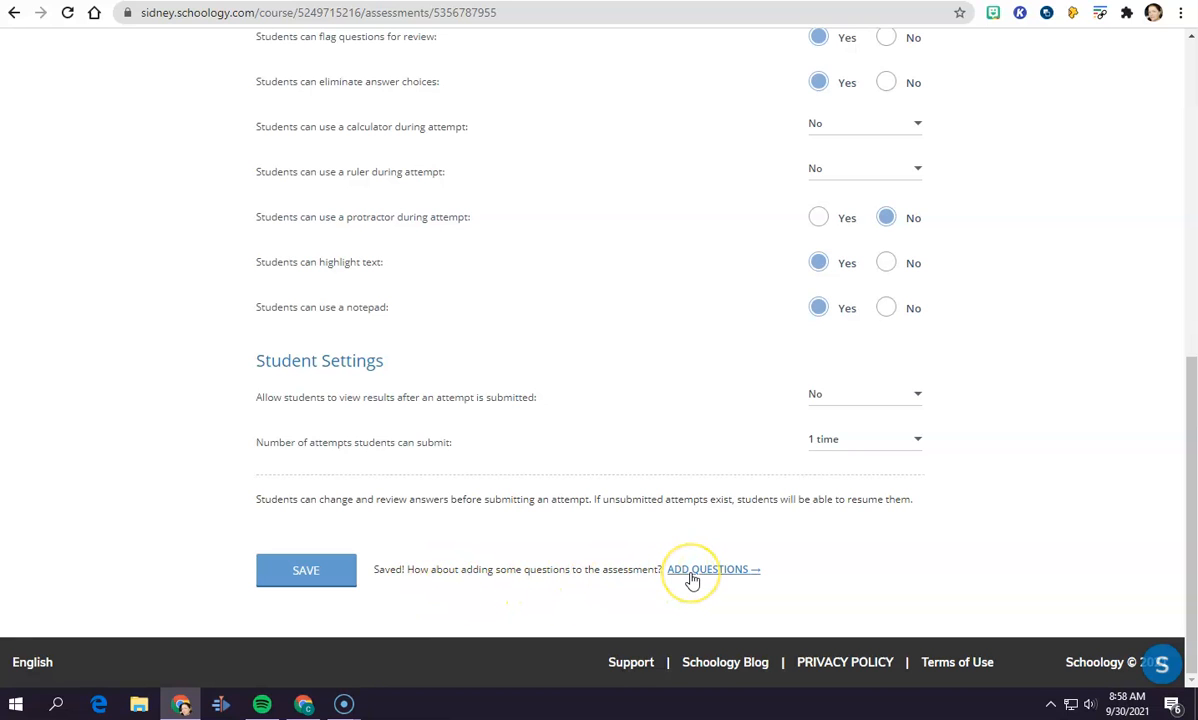
# - Go to the assessment's Questions section and look over the available item types
pyautogui.scroll(8, 611, 442)
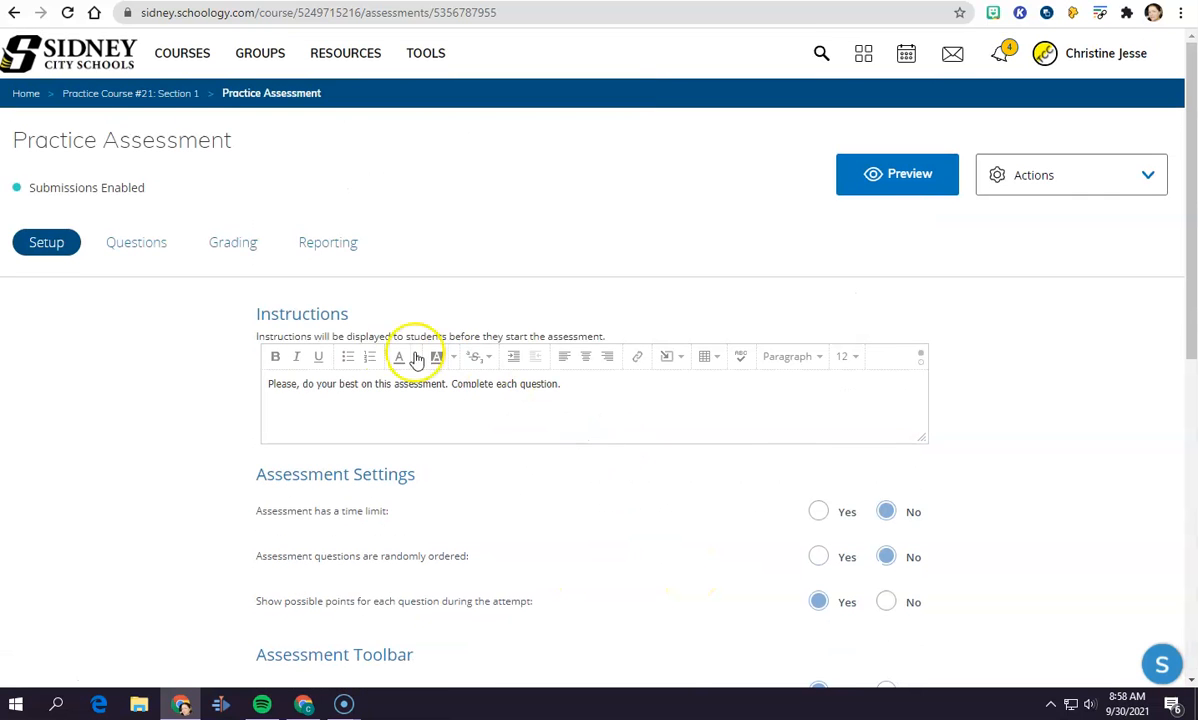
pyautogui.click(127, 254)
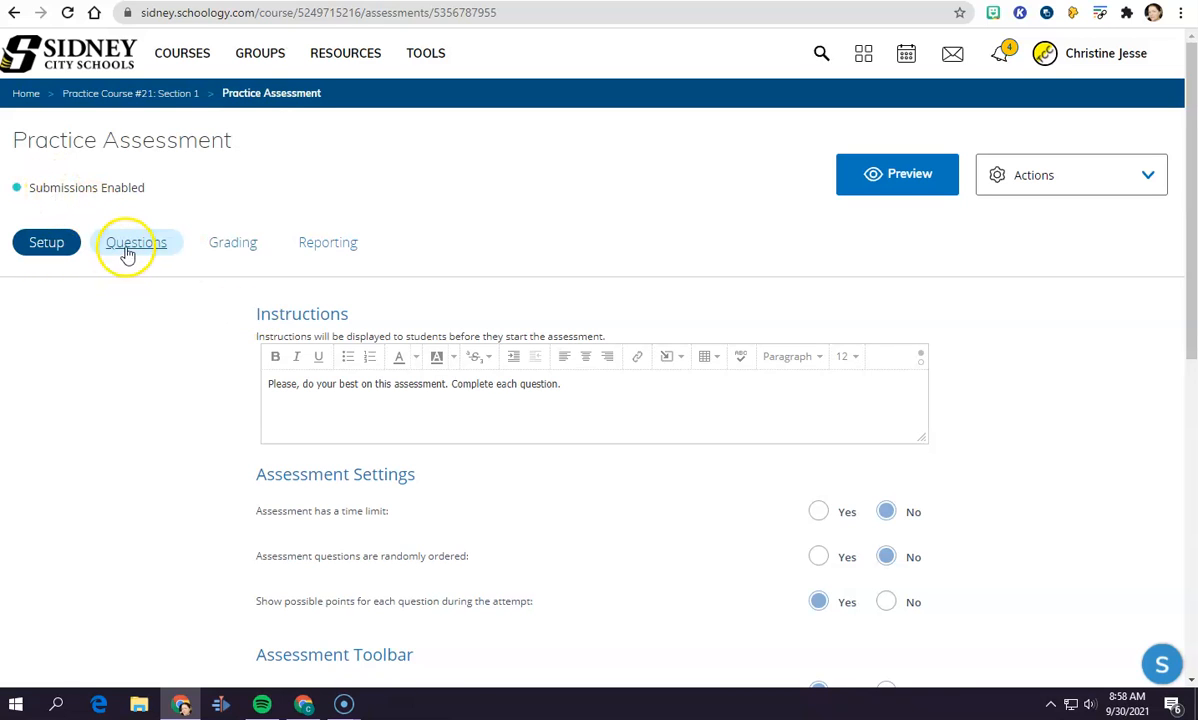
pyautogui.click(133, 251)
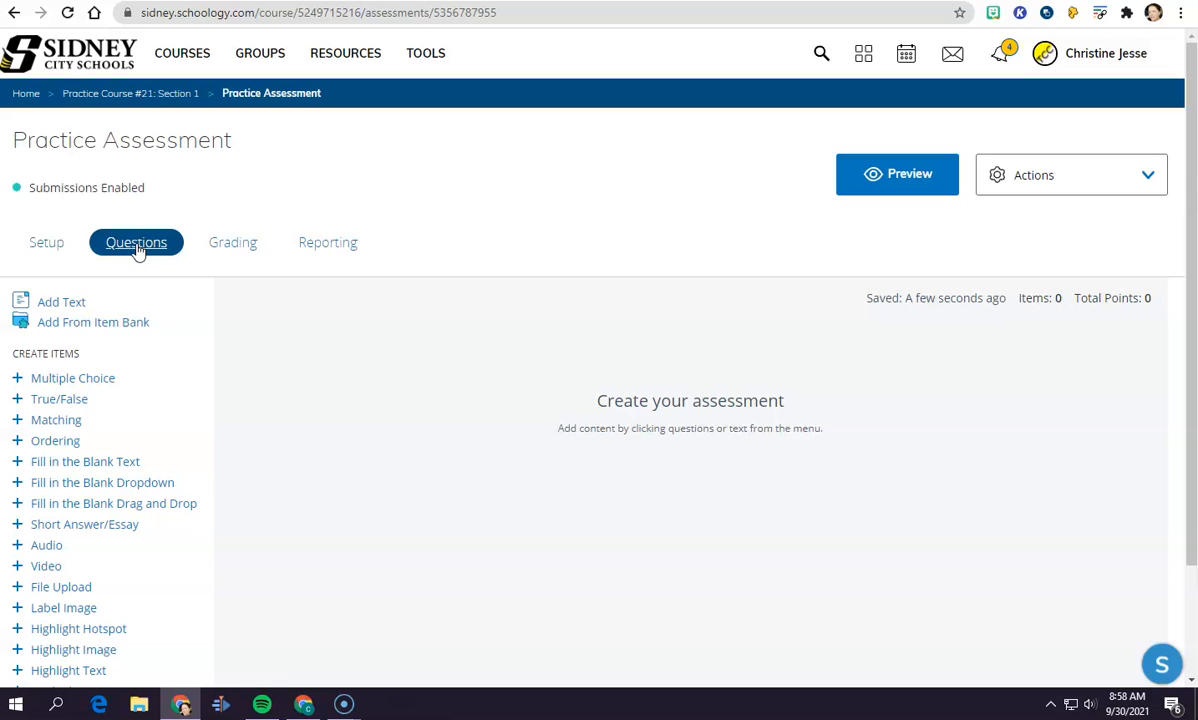
pyautogui.scroll(-2, 150, 350)
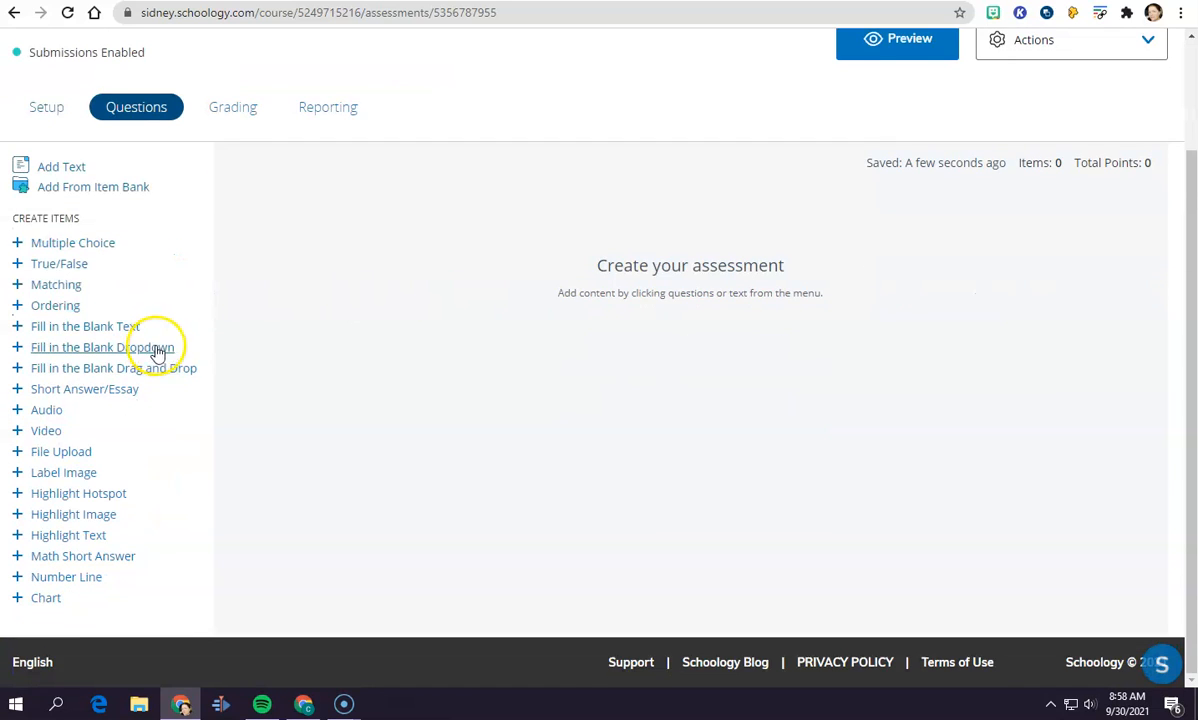
pyautogui.scroll(2, 190, 366)
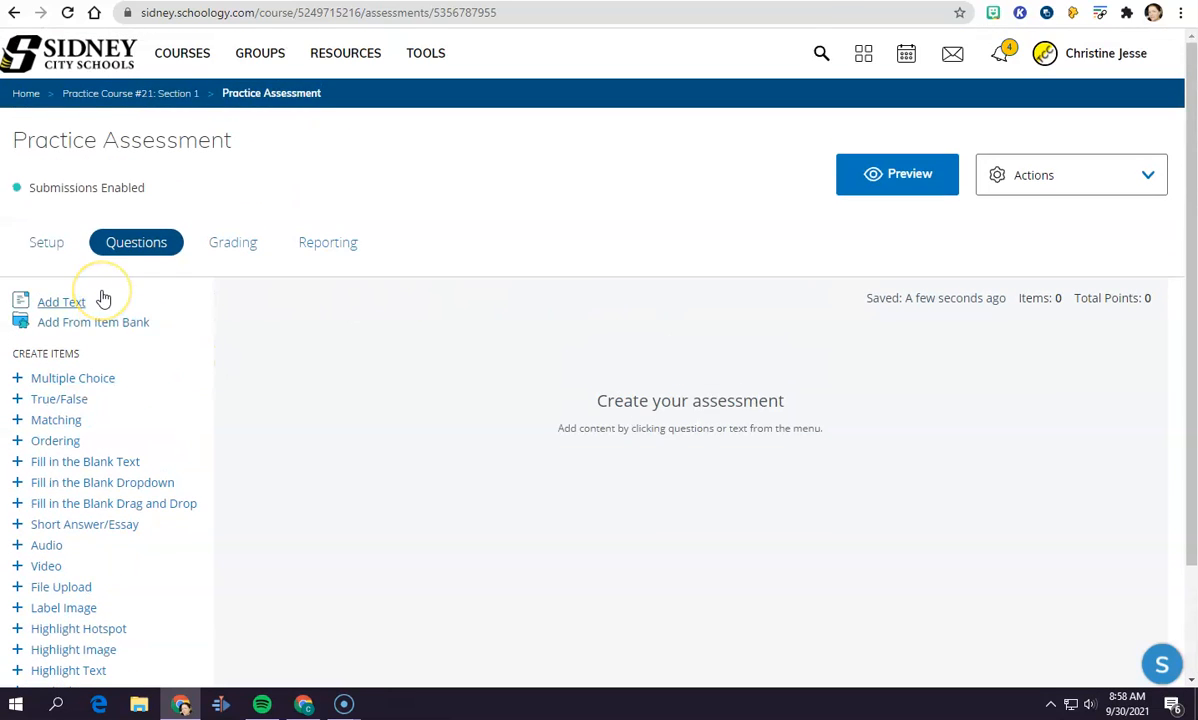
# - Examine the formatting tools in the editor for adding a text item, and cancel it
pyautogui.click(68, 302)
pyautogui.click(66, 304)
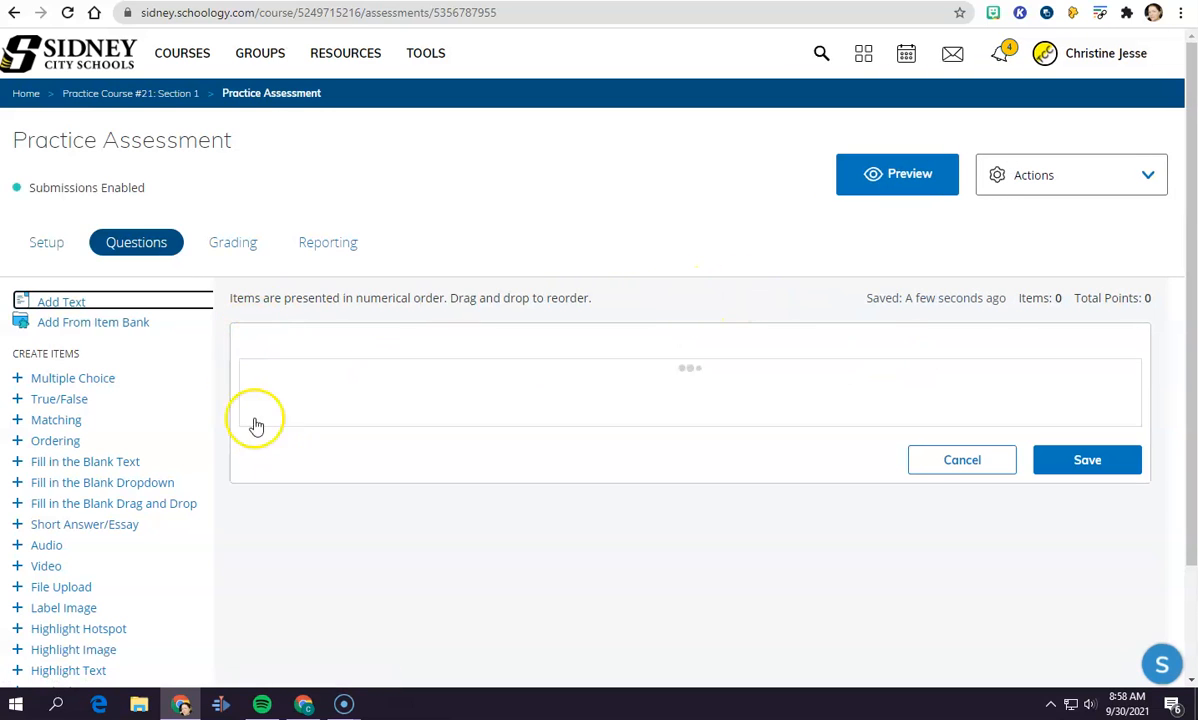
pyautogui.click(624, 392)
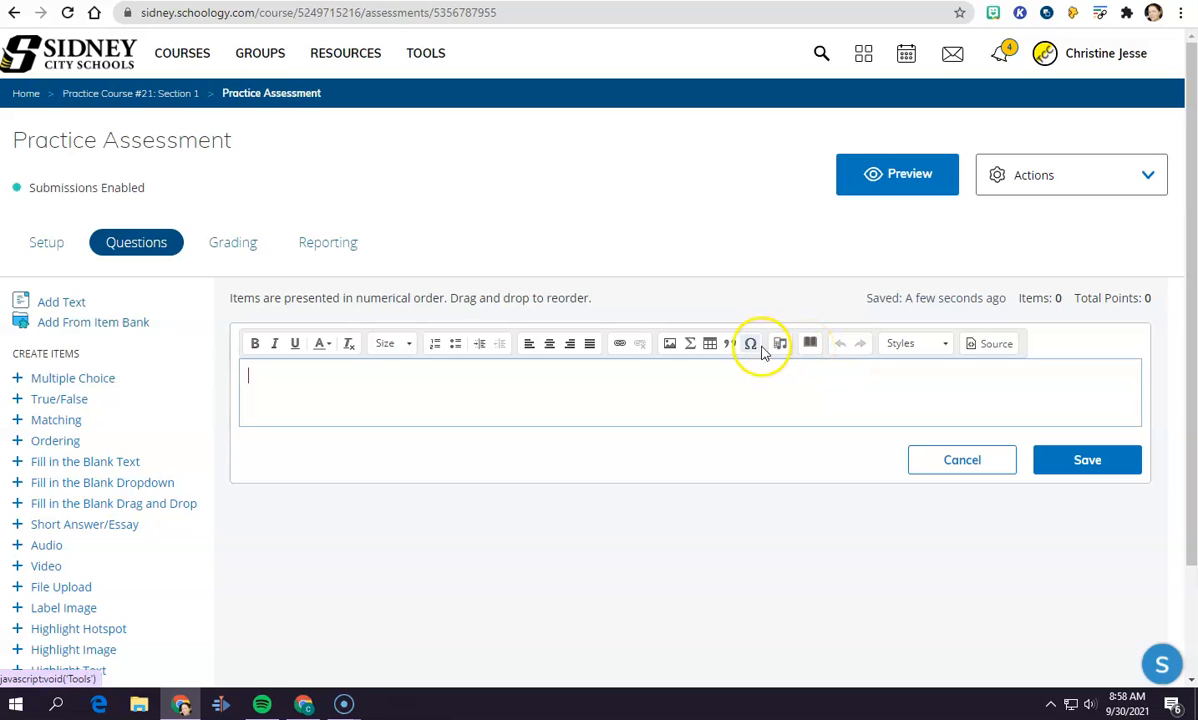
pyautogui.click(962, 466)
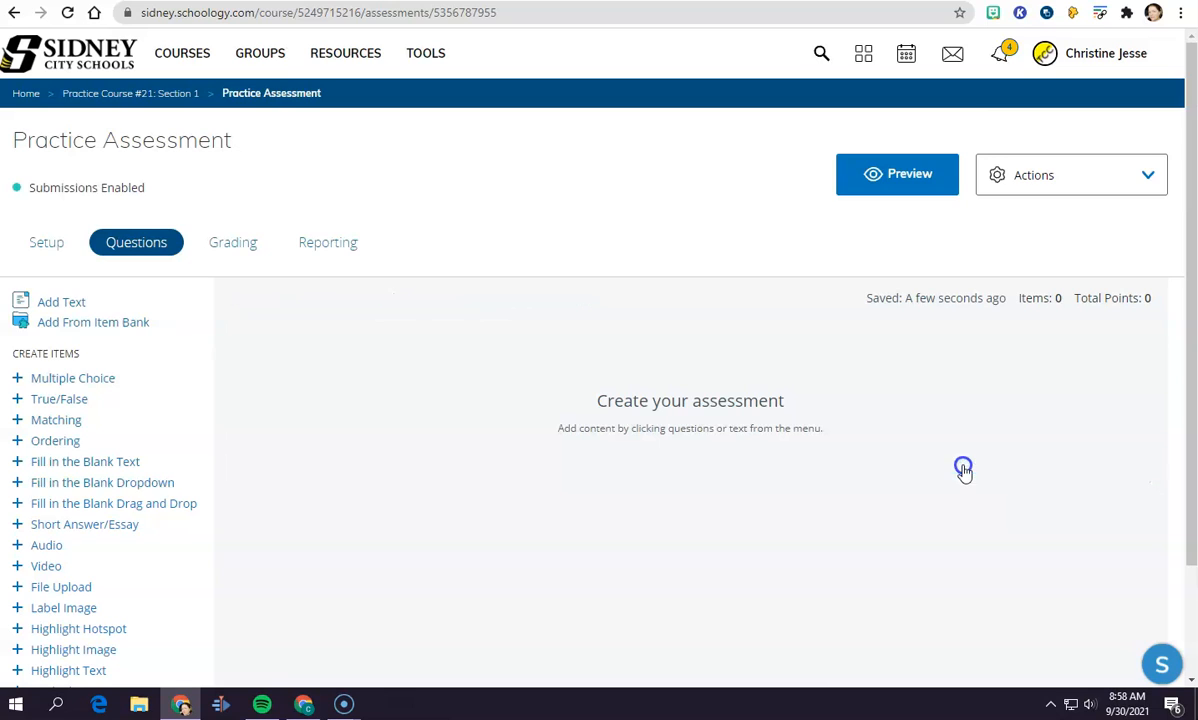
# - Browse the personal resource folders offered for adding questions from the item bank, and close the item bank
pyautogui.click(109, 328)
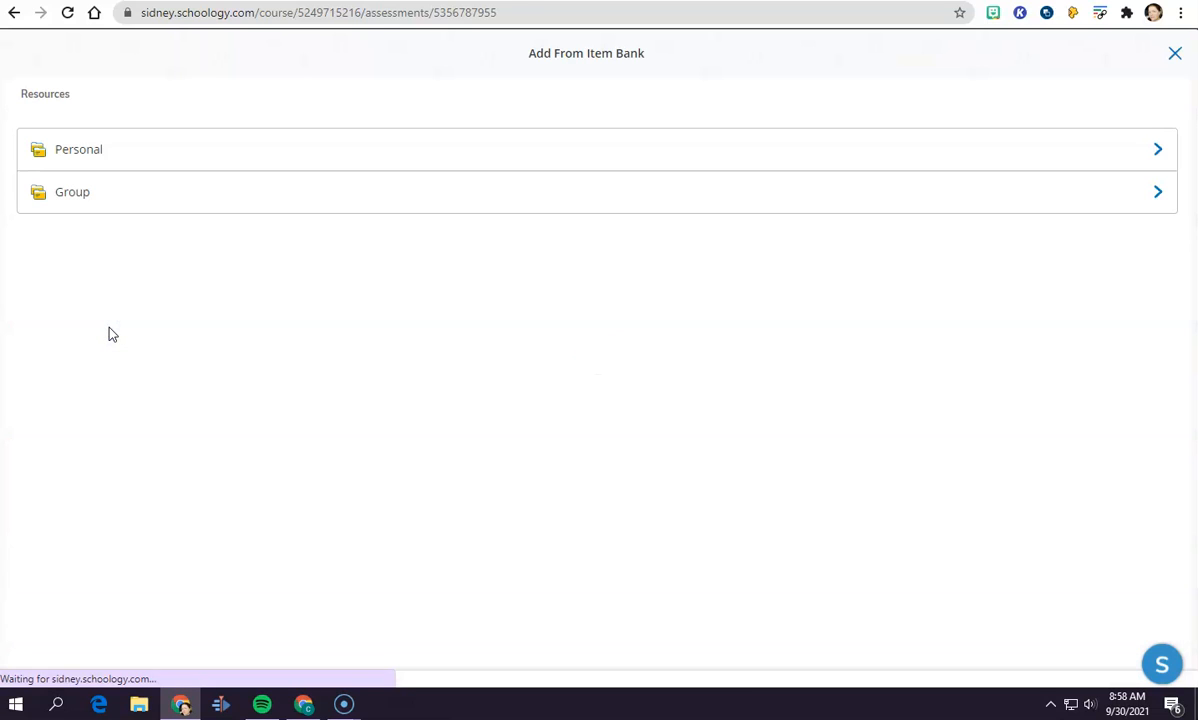
pyautogui.click(135, 150)
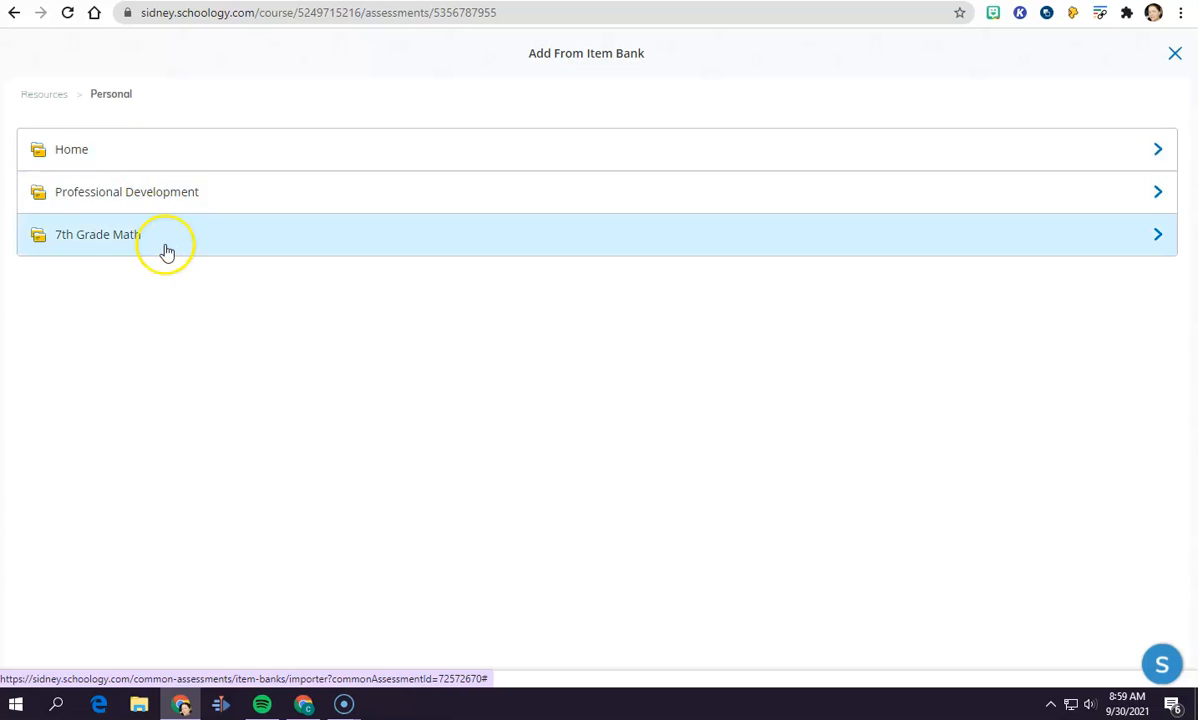
pyautogui.click(35, 94)
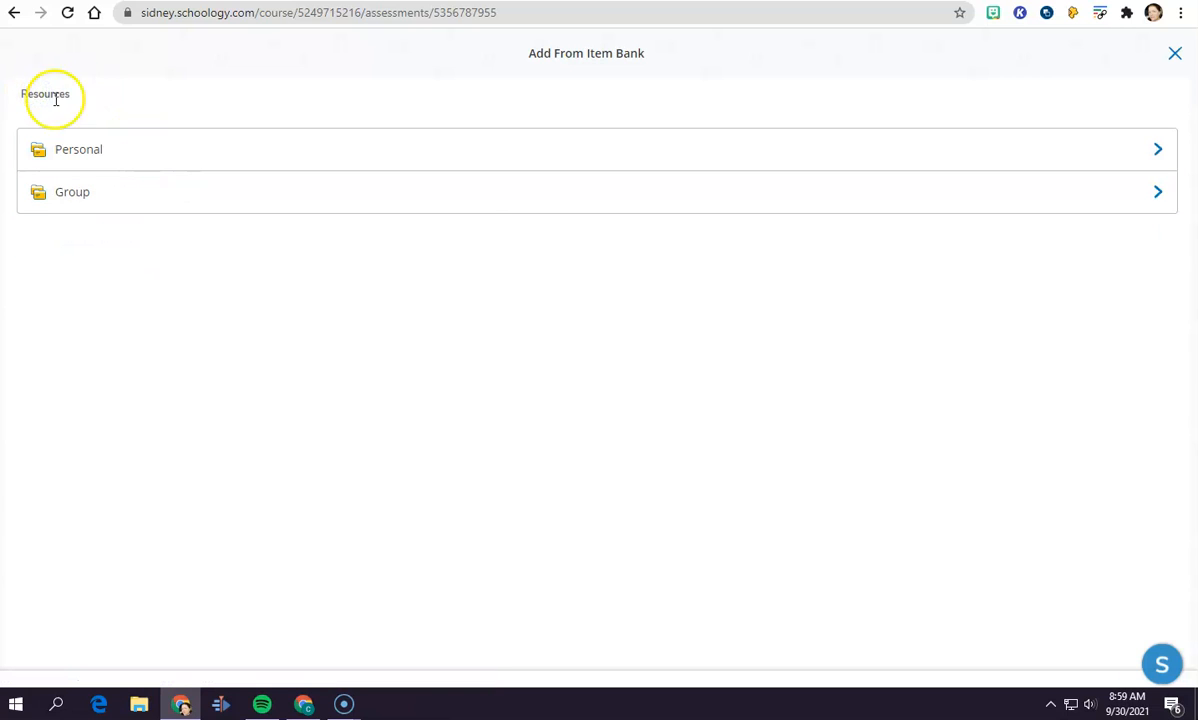
pyautogui.click(1174, 55)
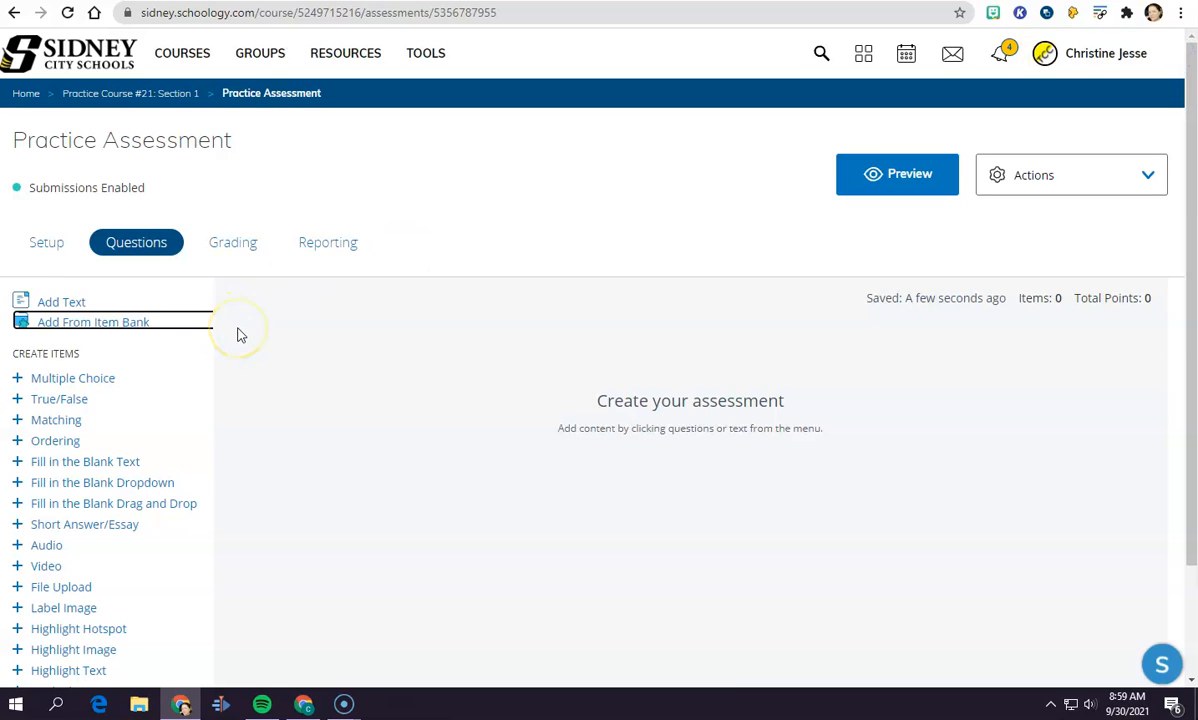
# - Start a new multiple choice question and review its question setup, correct answer, scoring and layout settings
pyautogui.scroll(-1, 237, 335)
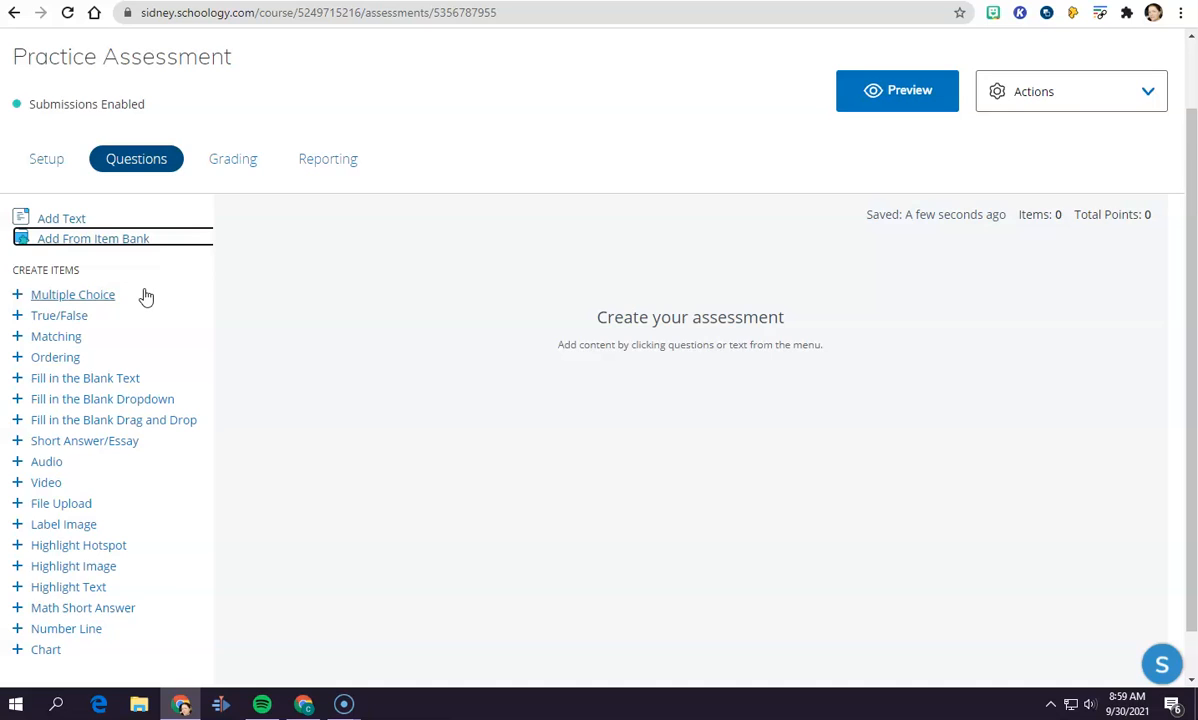
pyautogui.scroll(-1, 145, 296)
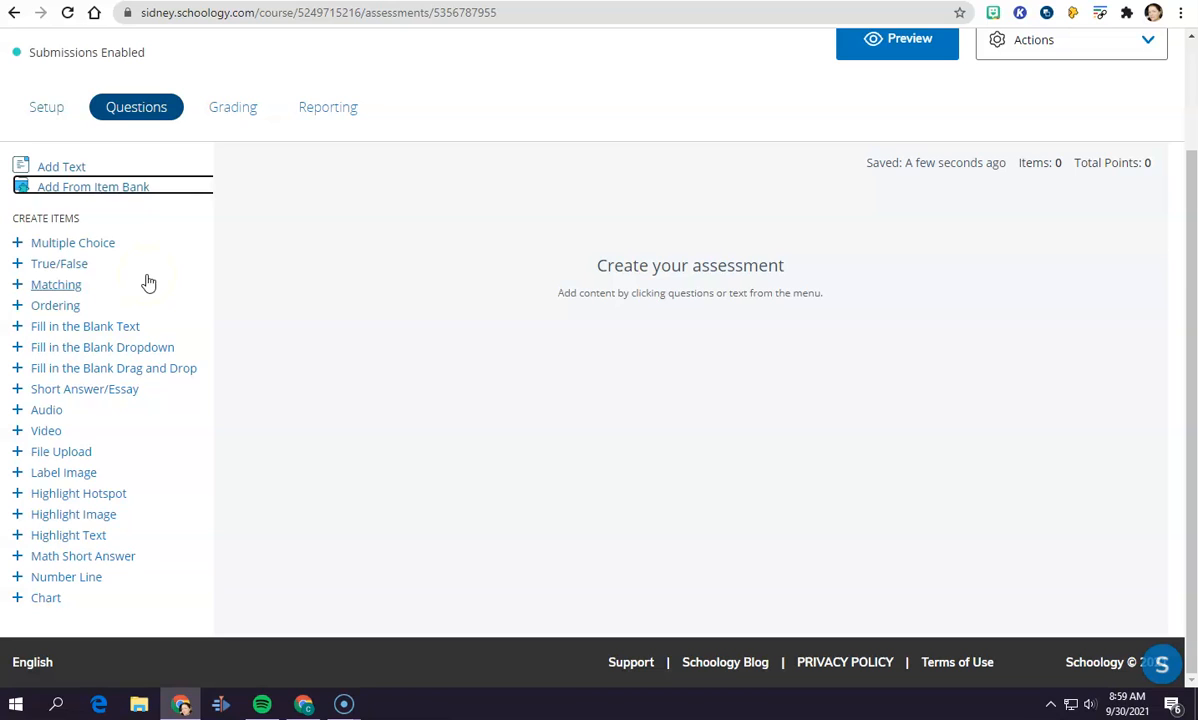
pyautogui.click(82, 248)
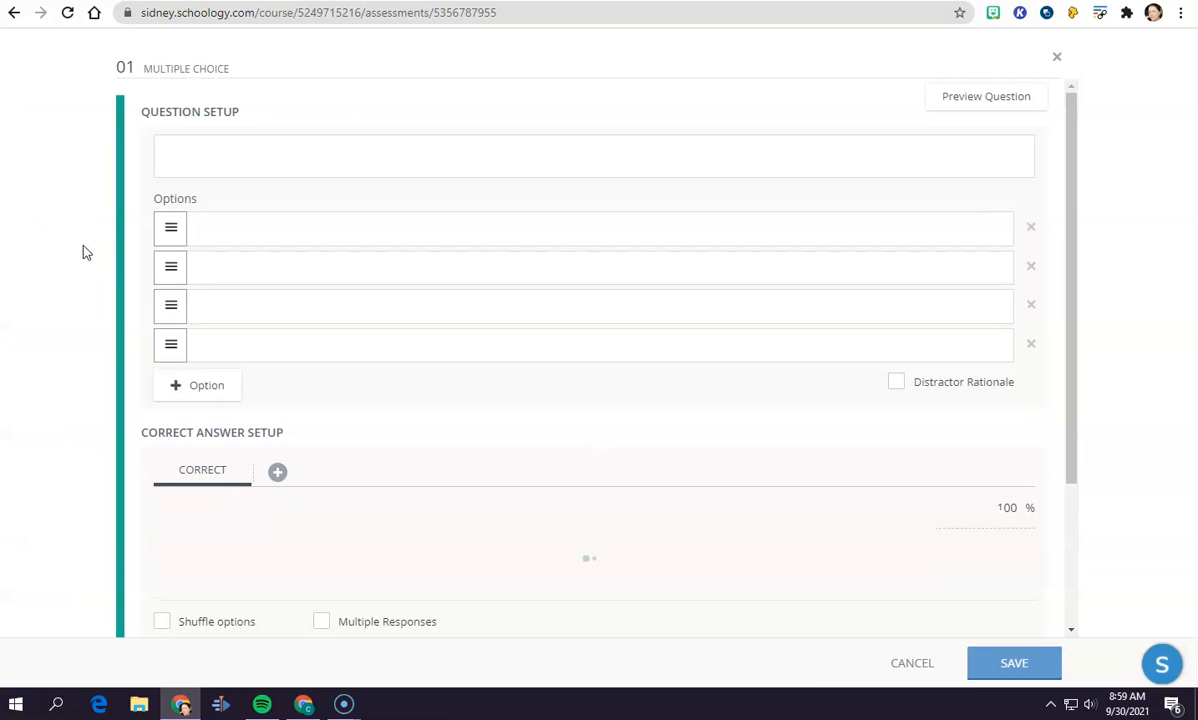
pyautogui.scroll(-1, 649, 317)
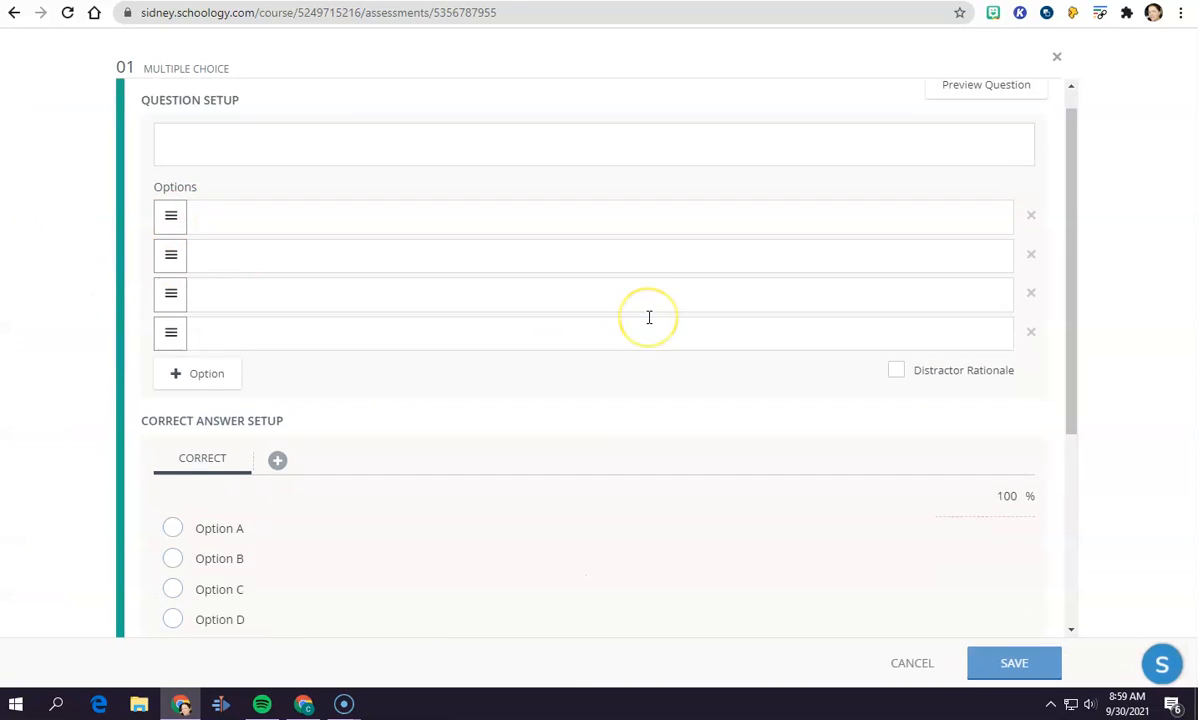
pyautogui.scroll(-3, 649, 317)
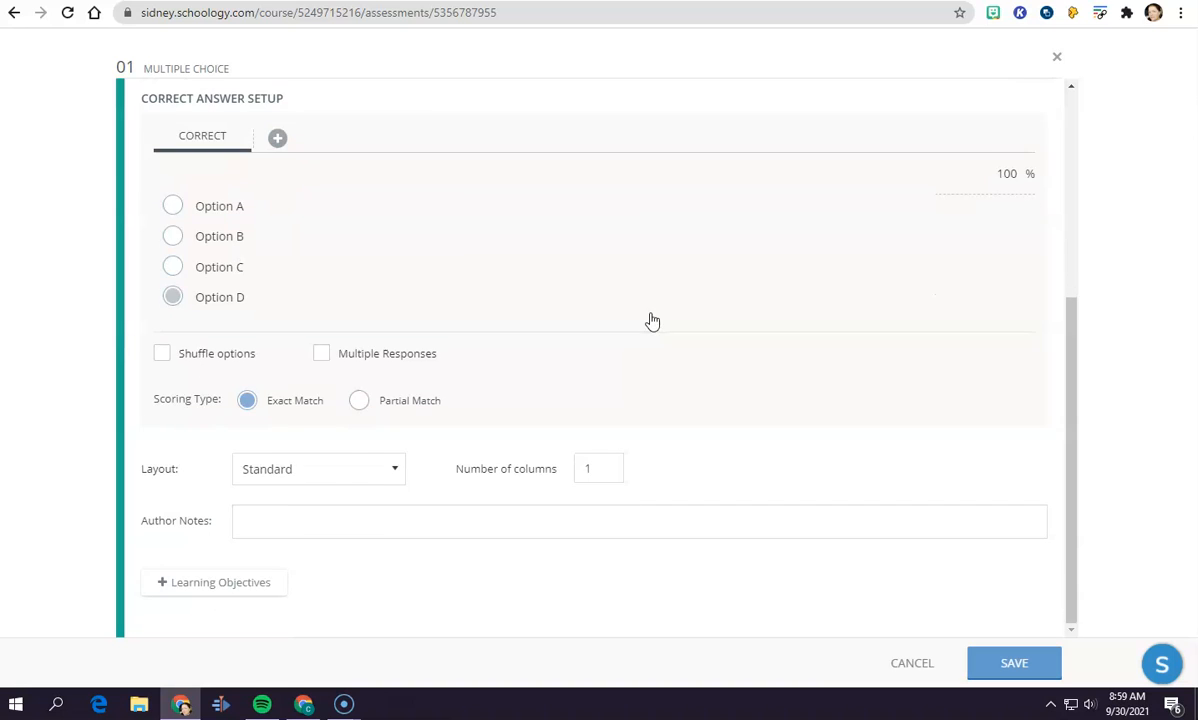
pyautogui.scroll(4, 652, 320)
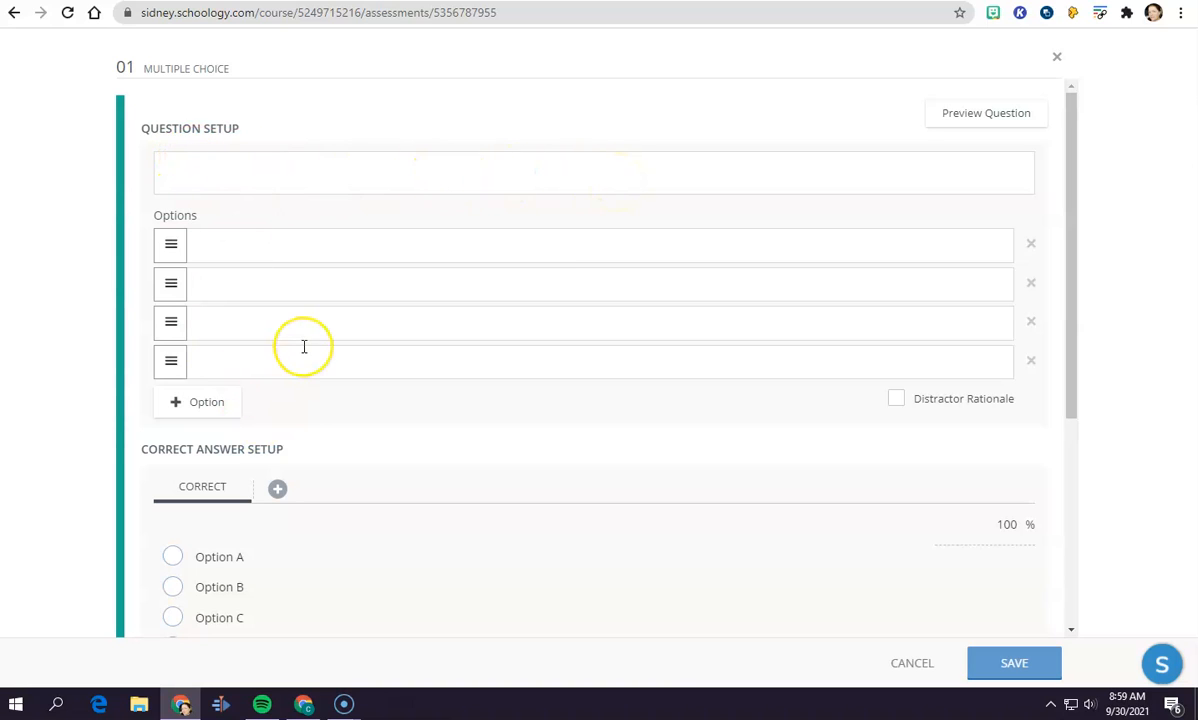
pyautogui.scroll(-4, 304, 346)
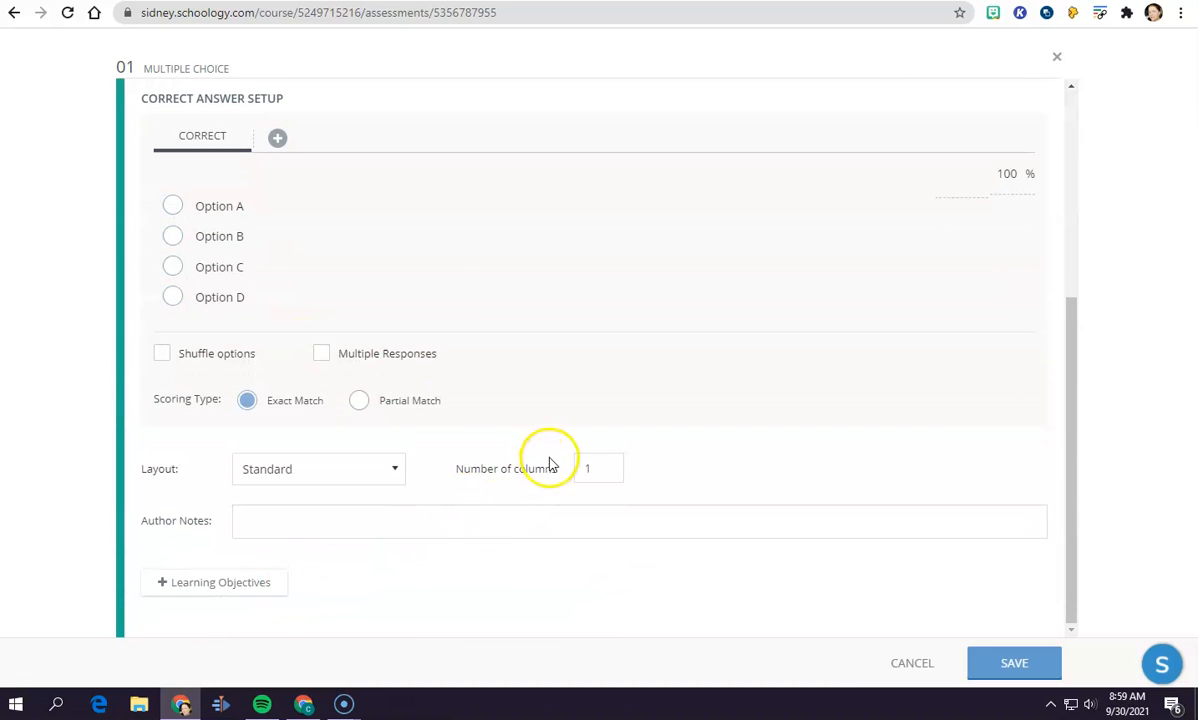
pyautogui.scroll(4, 550, 465)
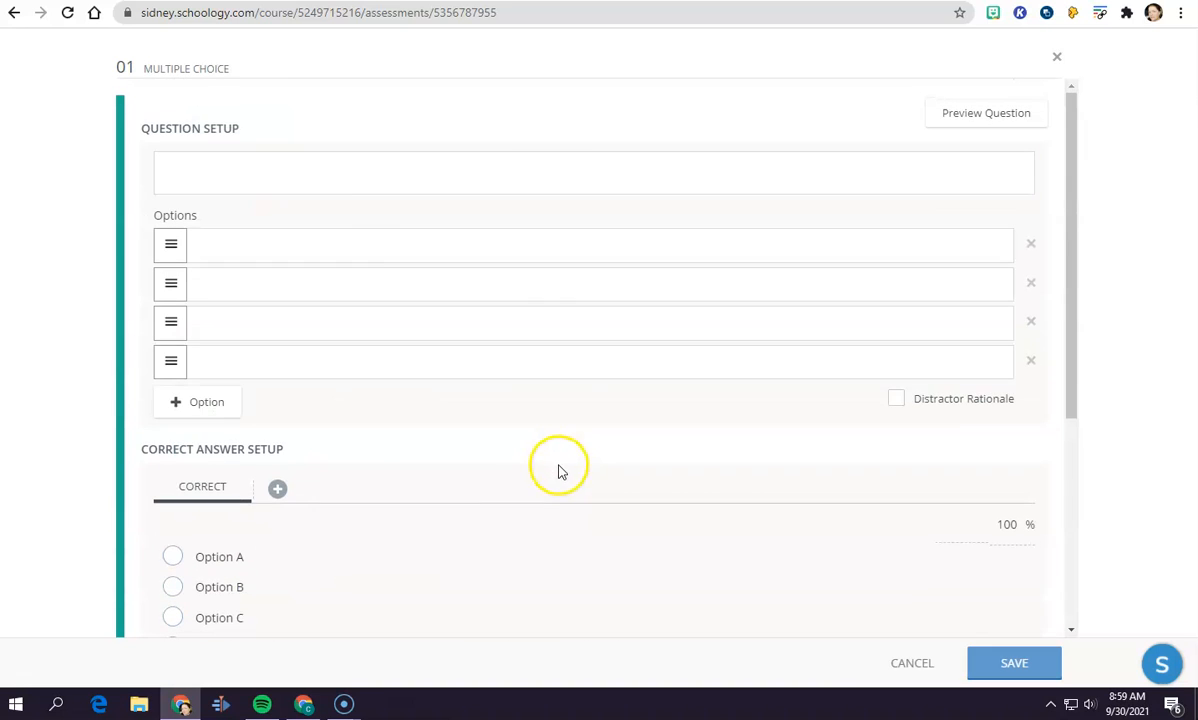
# - Insert a bar-style audio player into the multiple choice question's text
pyautogui.click(334, 167)
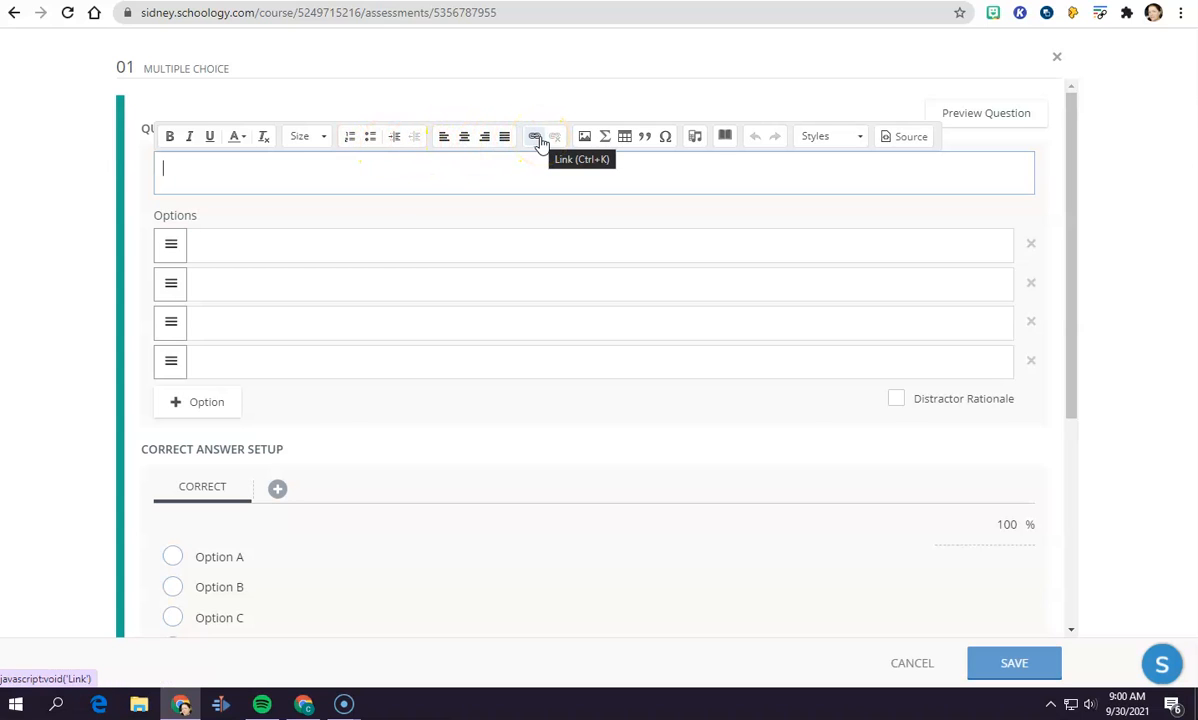
pyautogui.click(586, 140)
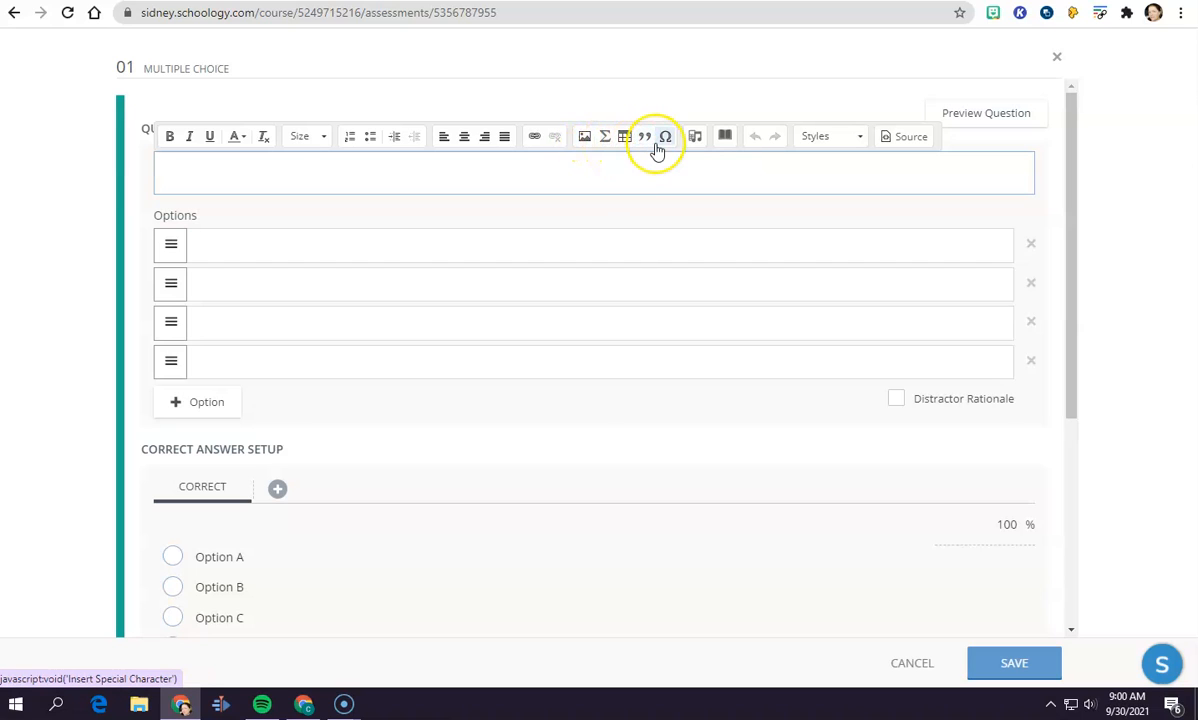
pyautogui.click(696, 141)
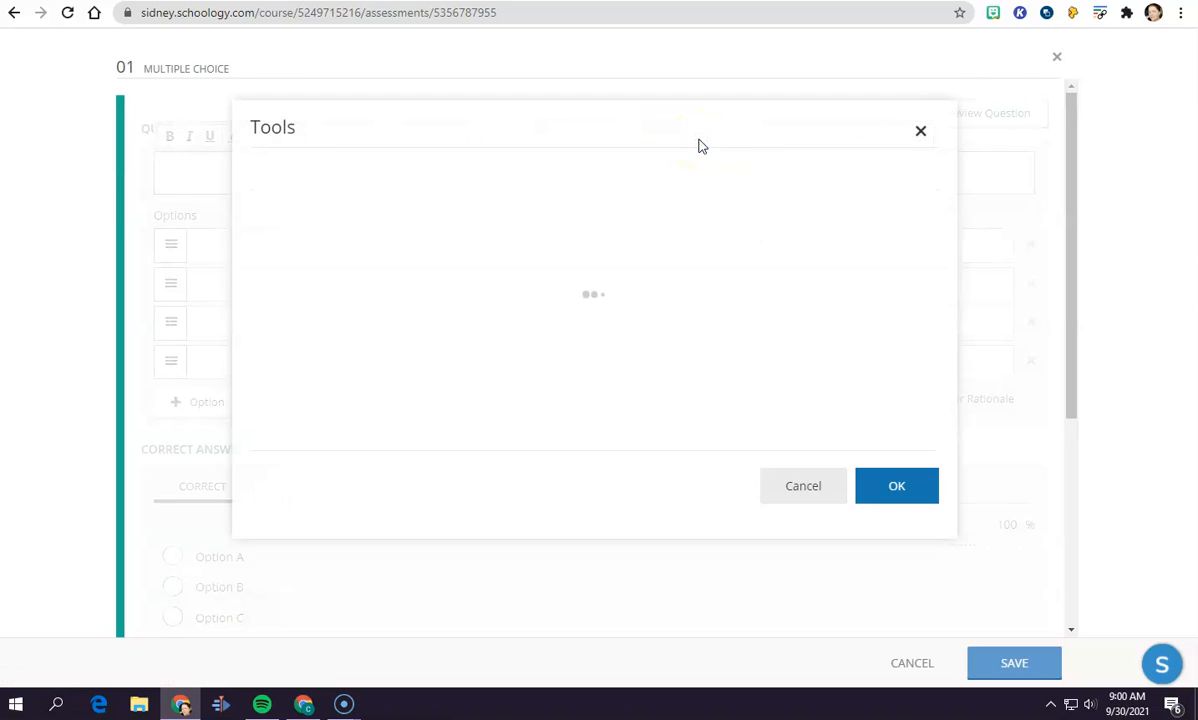
pyautogui.click(388, 181)
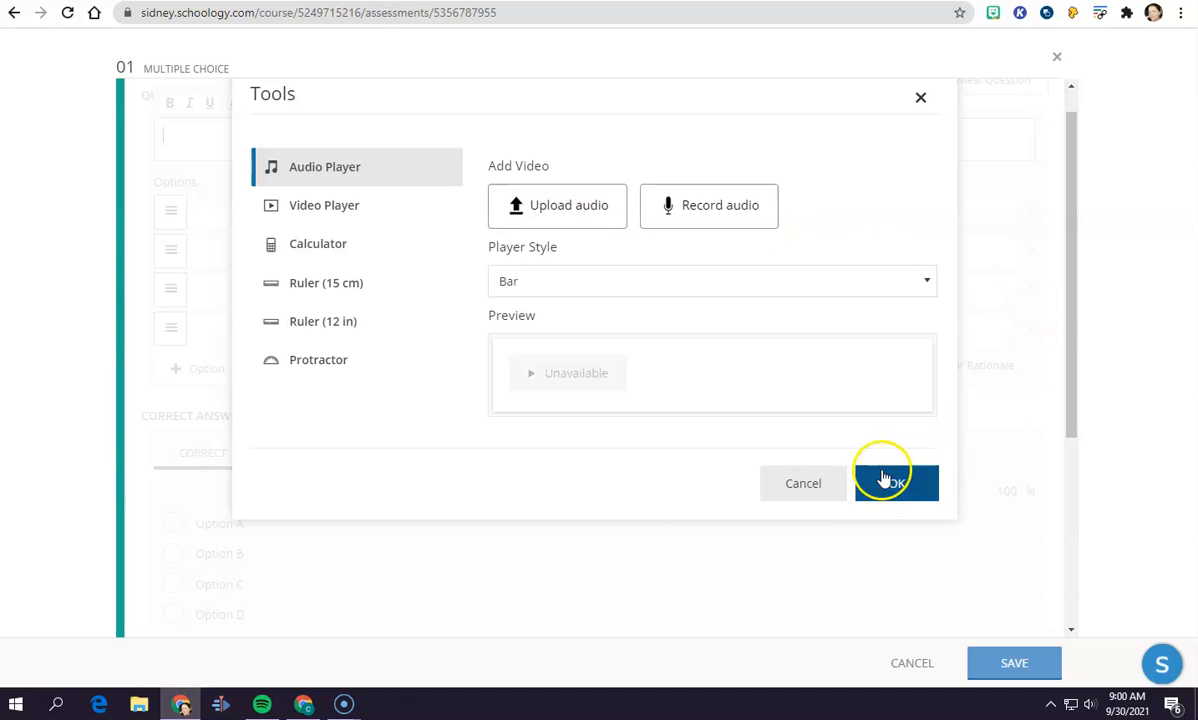
pyautogui.click(717, 226)
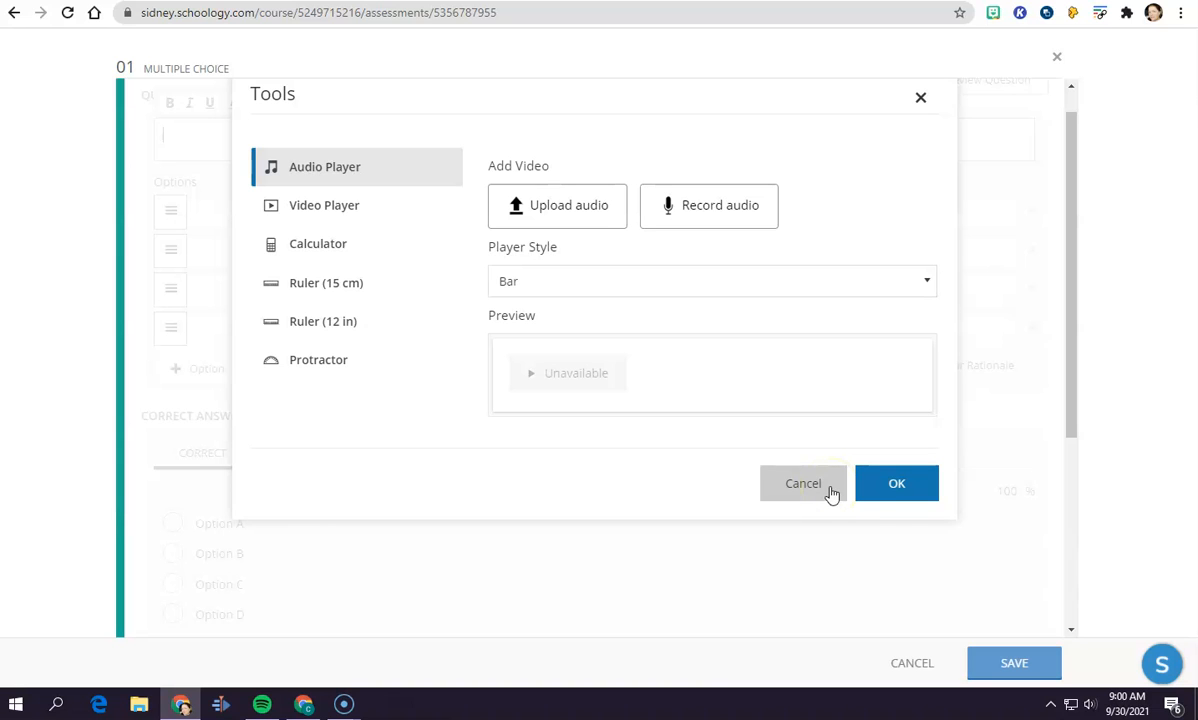
pyautogui.click(866, 484)
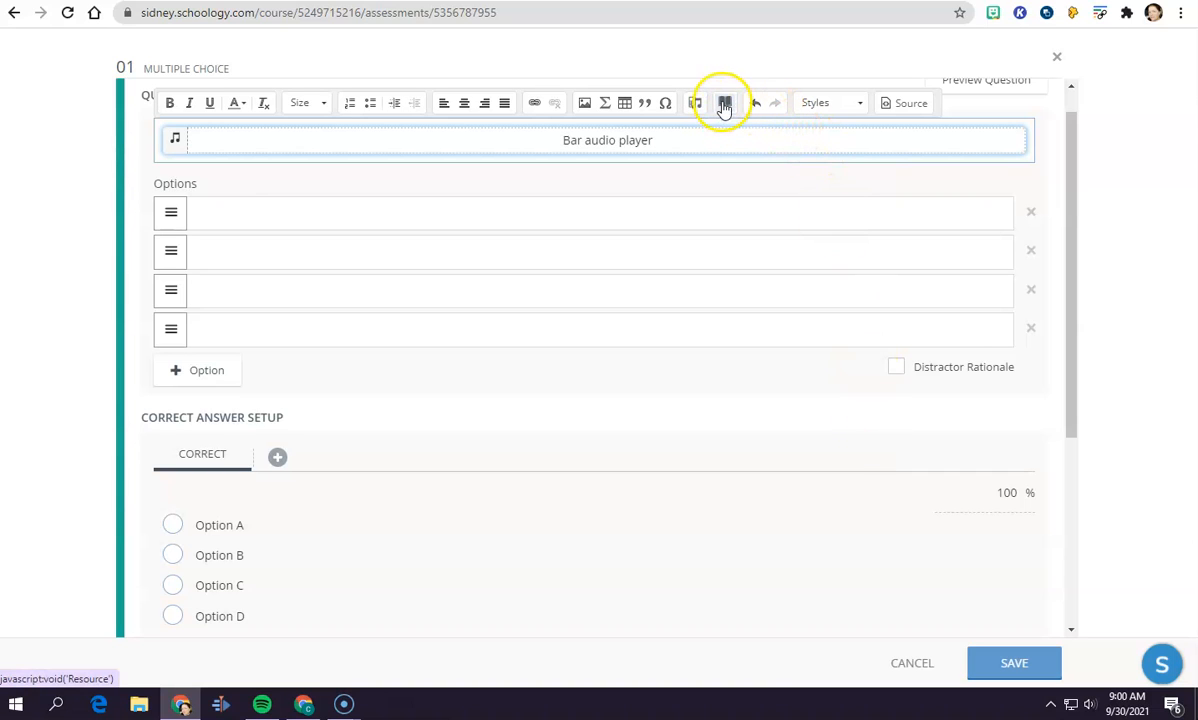
# - Look over the audio player styles in the question's media tools and discard the changes
pyautogui.click(1029, 134)
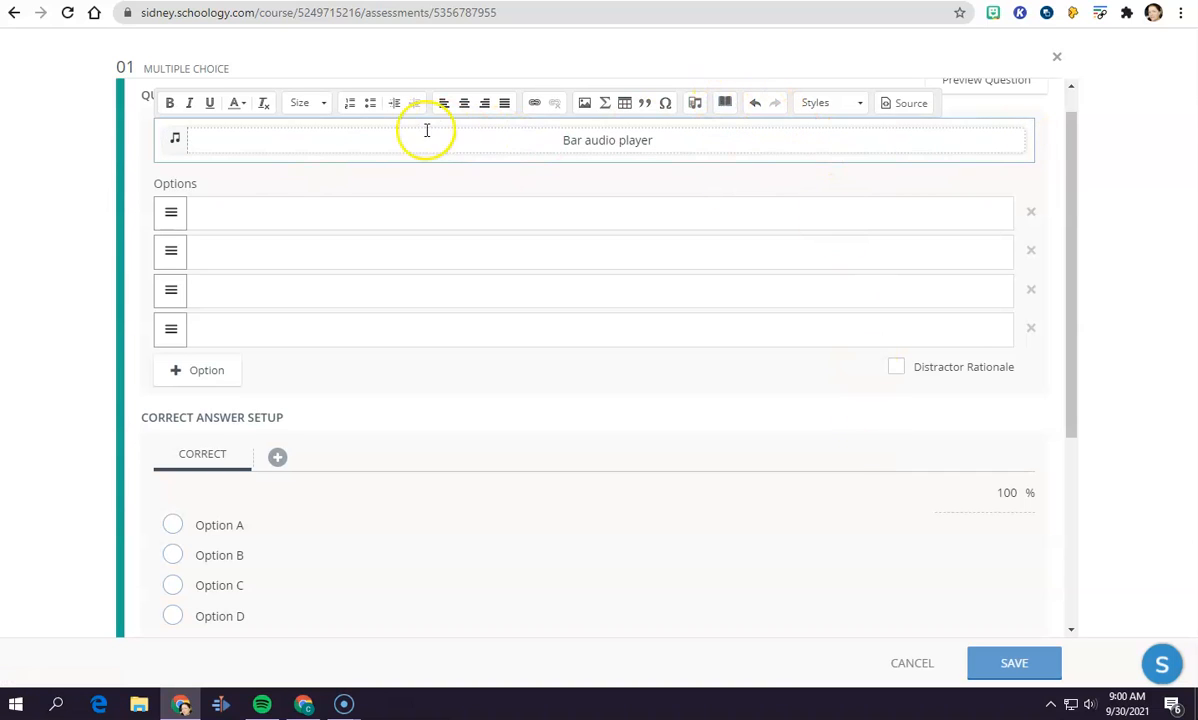
pyautogui.click(698, 108)
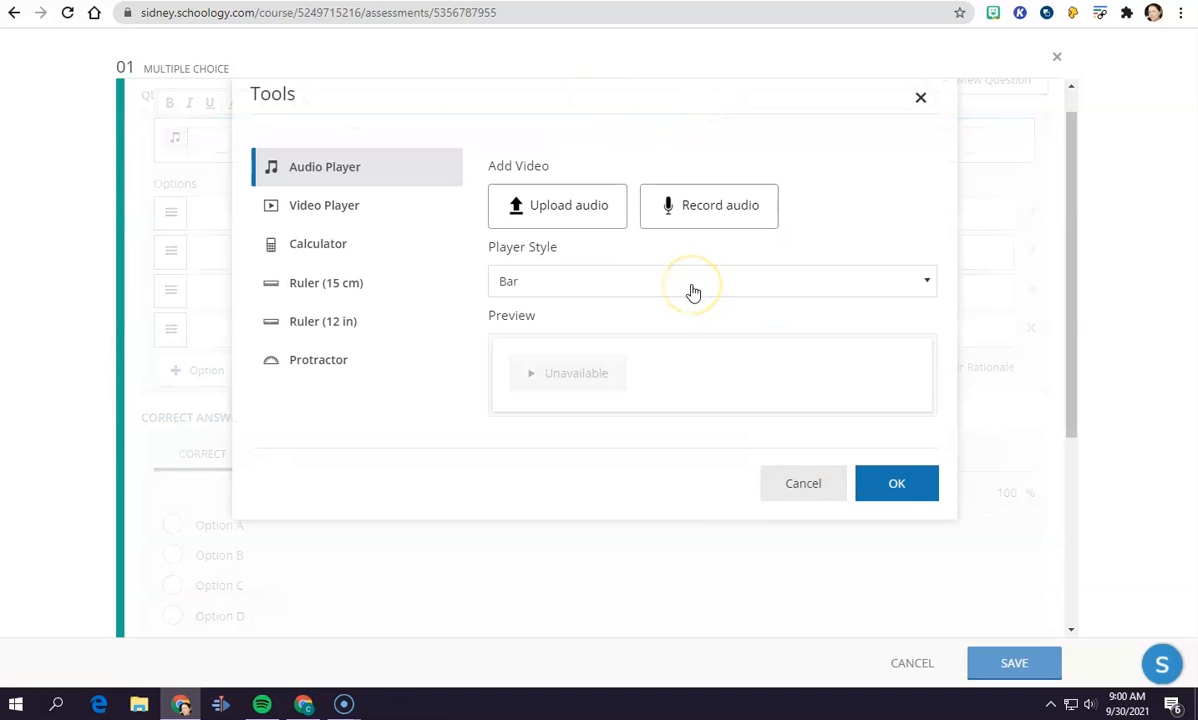
pyautogui.click(684, 281)
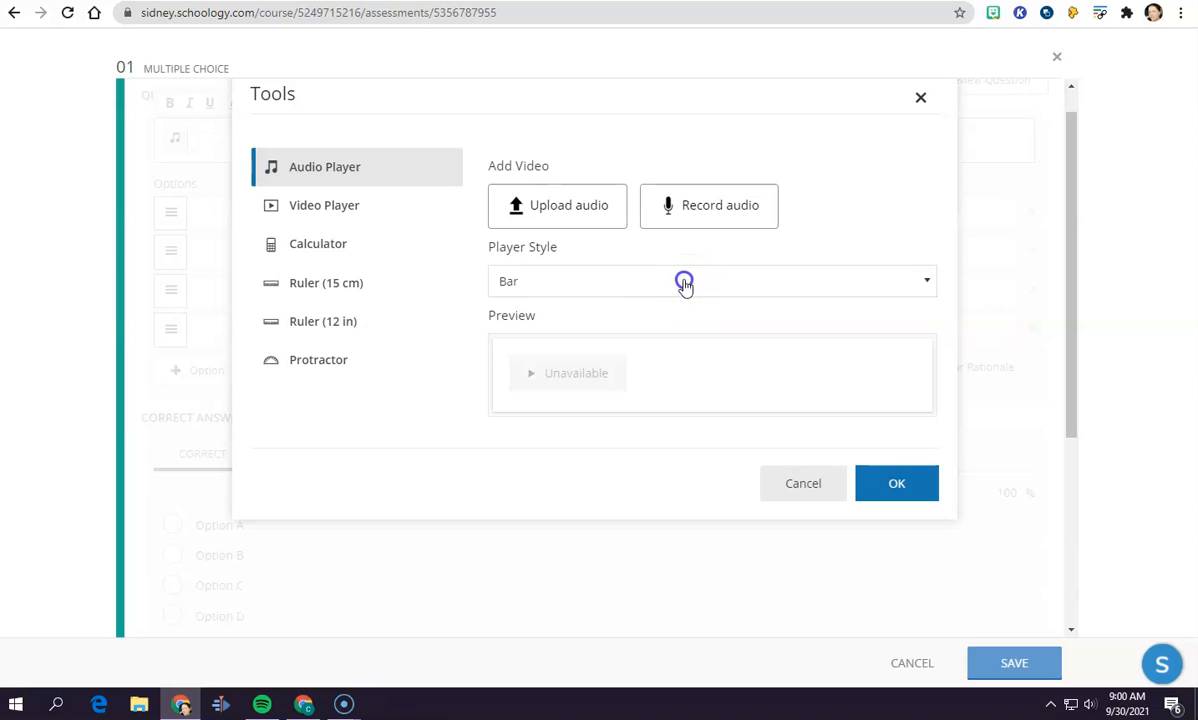
pyautogui.click(684, 281)
pyautogui.click(684, 281)
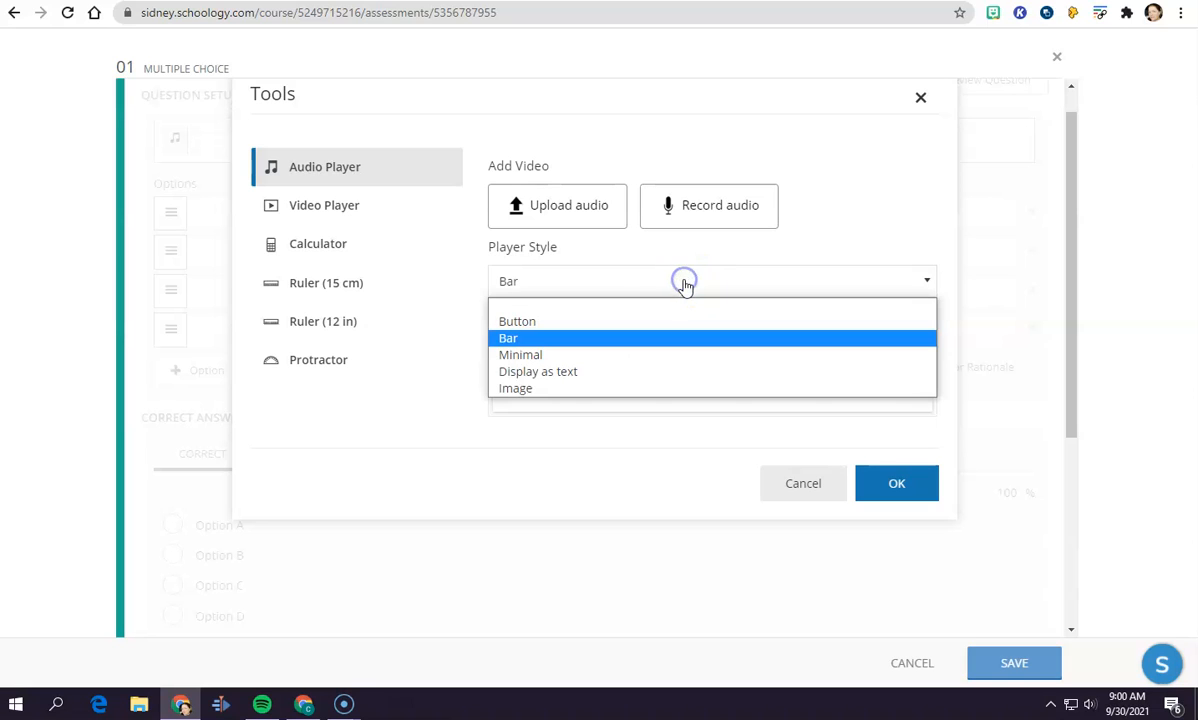
pyautogui.click(655, 304)
pyautogui.click(807, 484)
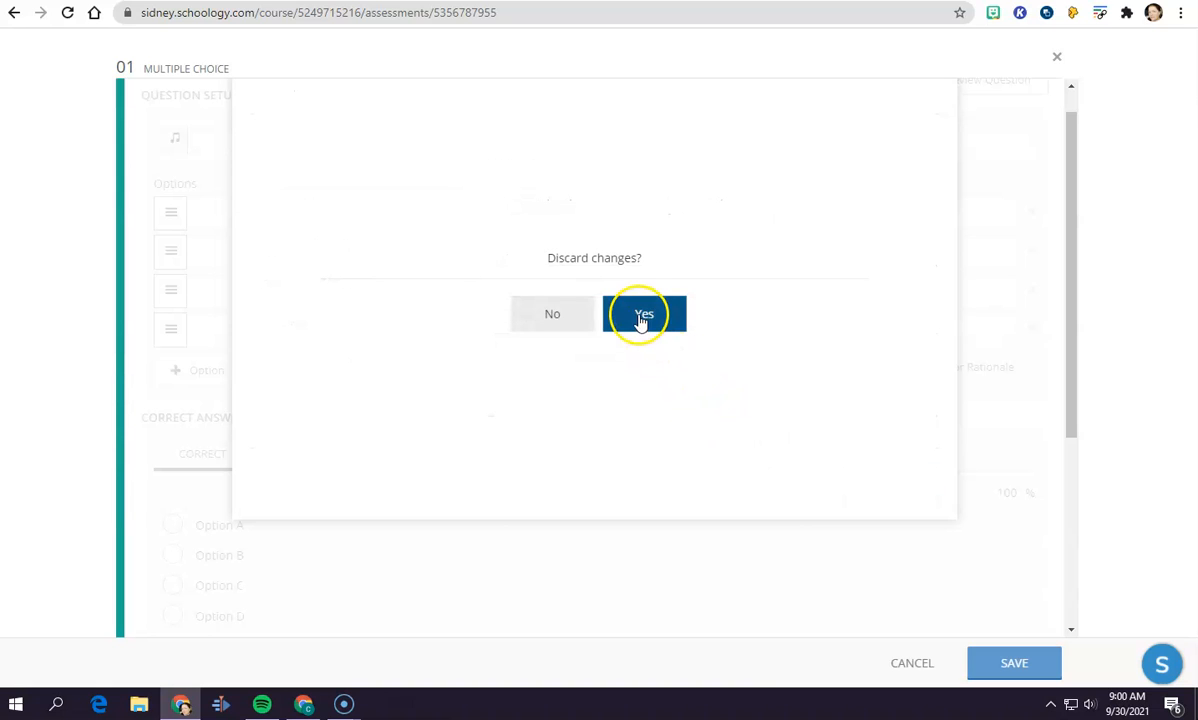
pyautogui.click(642, 316)
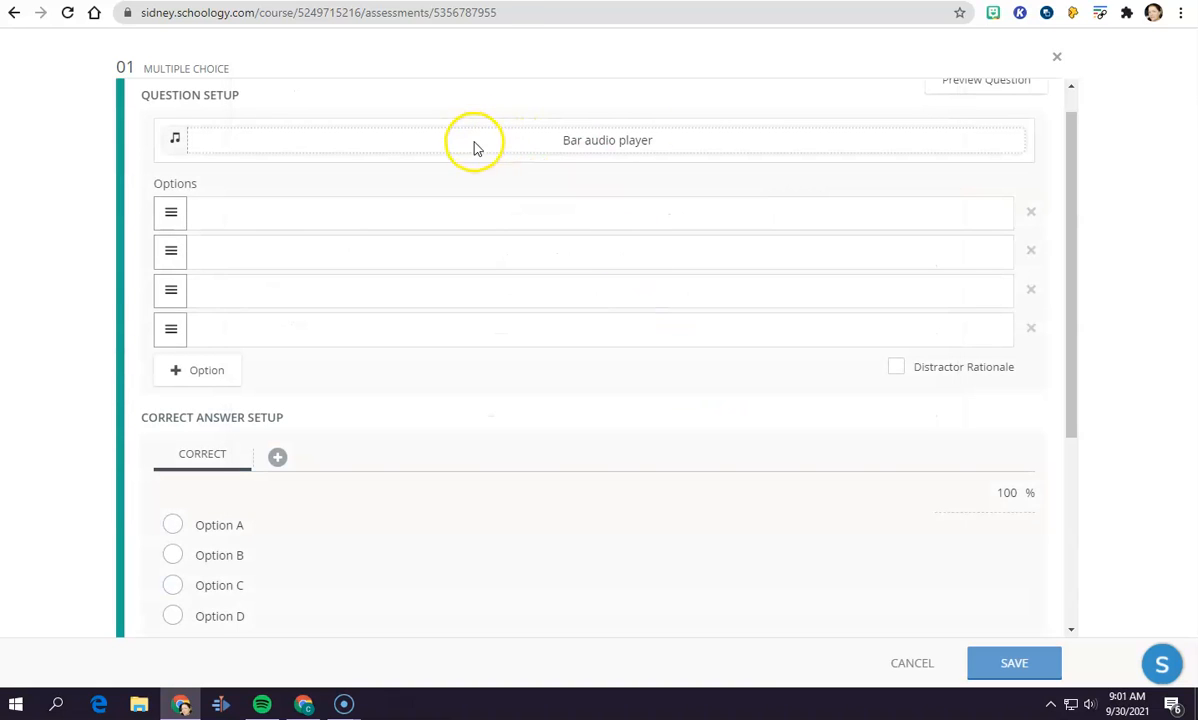
# - Delete the audio player from the question text
pyautogui.click(781, 128)
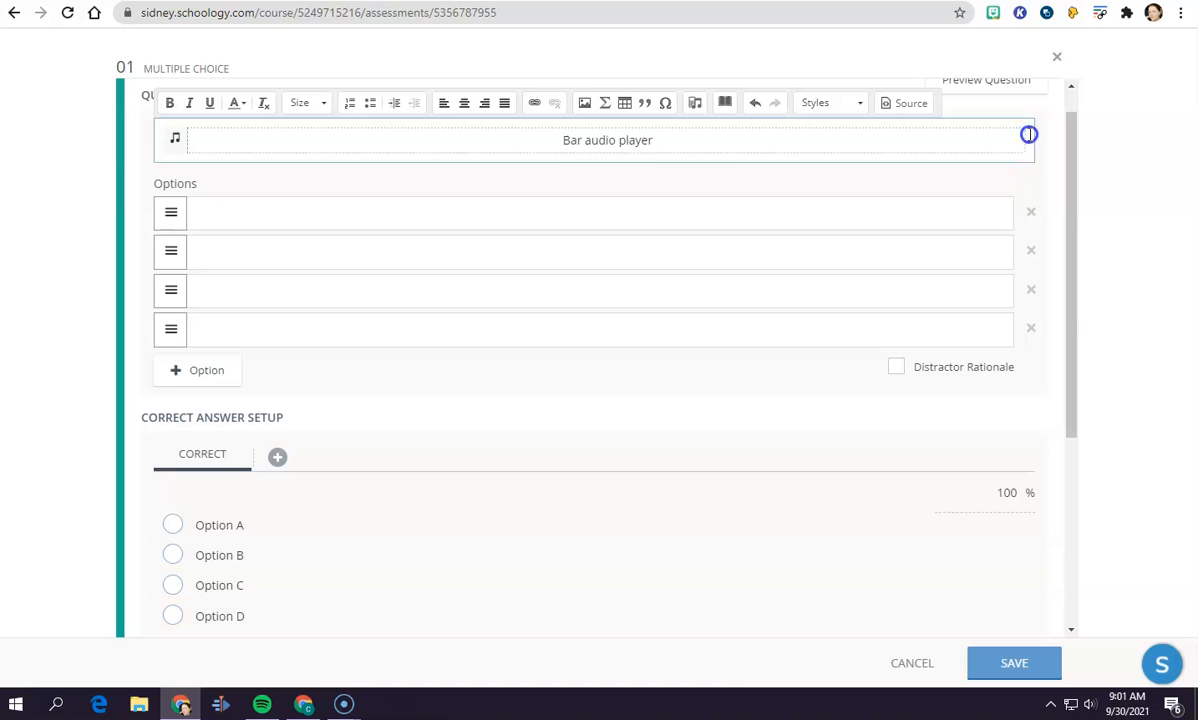
pyautogui.click(172, 136)
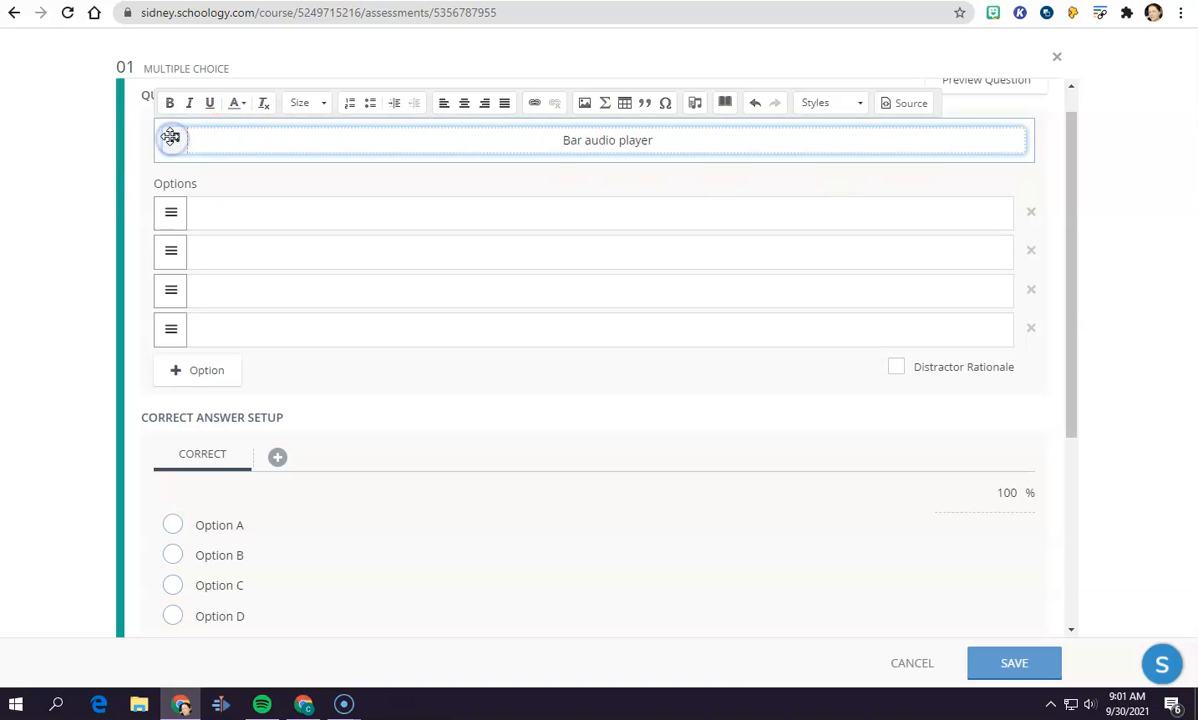
pyautogui.press('Delete')
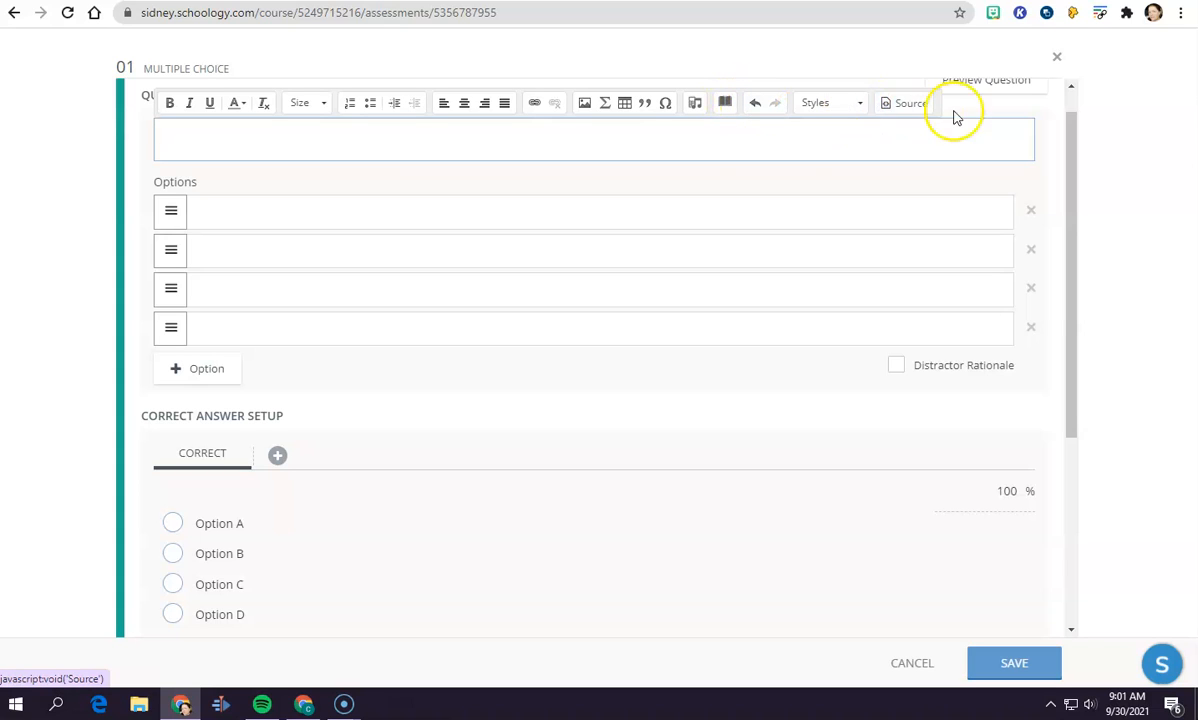
# - Enter "What color is Clifford the Dog?" as the question text
pyautogui.click(262, 136)
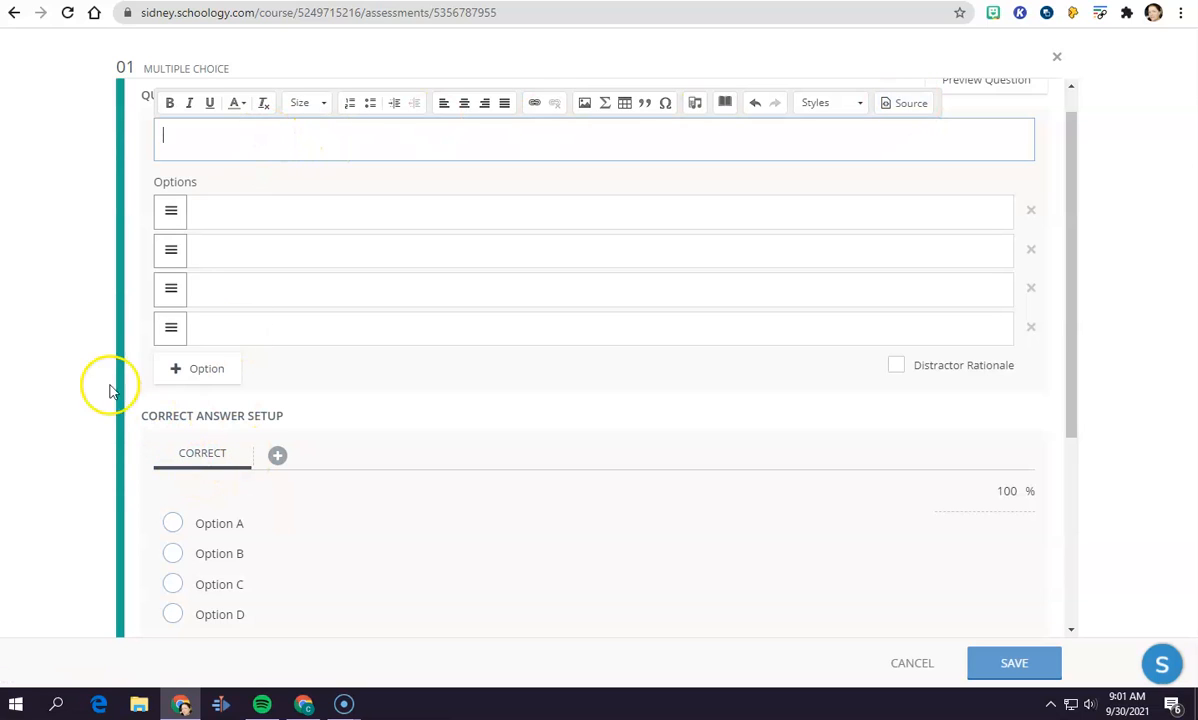
pyautogui.write('What color is Cliff')
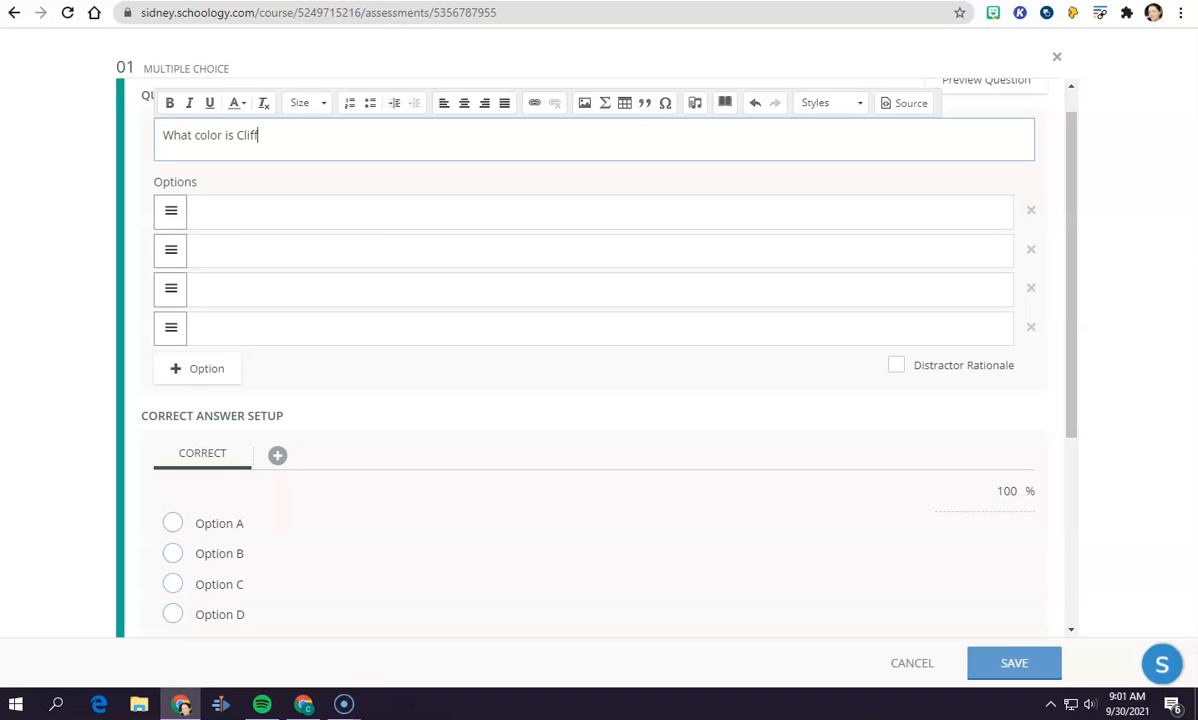
pyautogui.write('ord the Dog?')
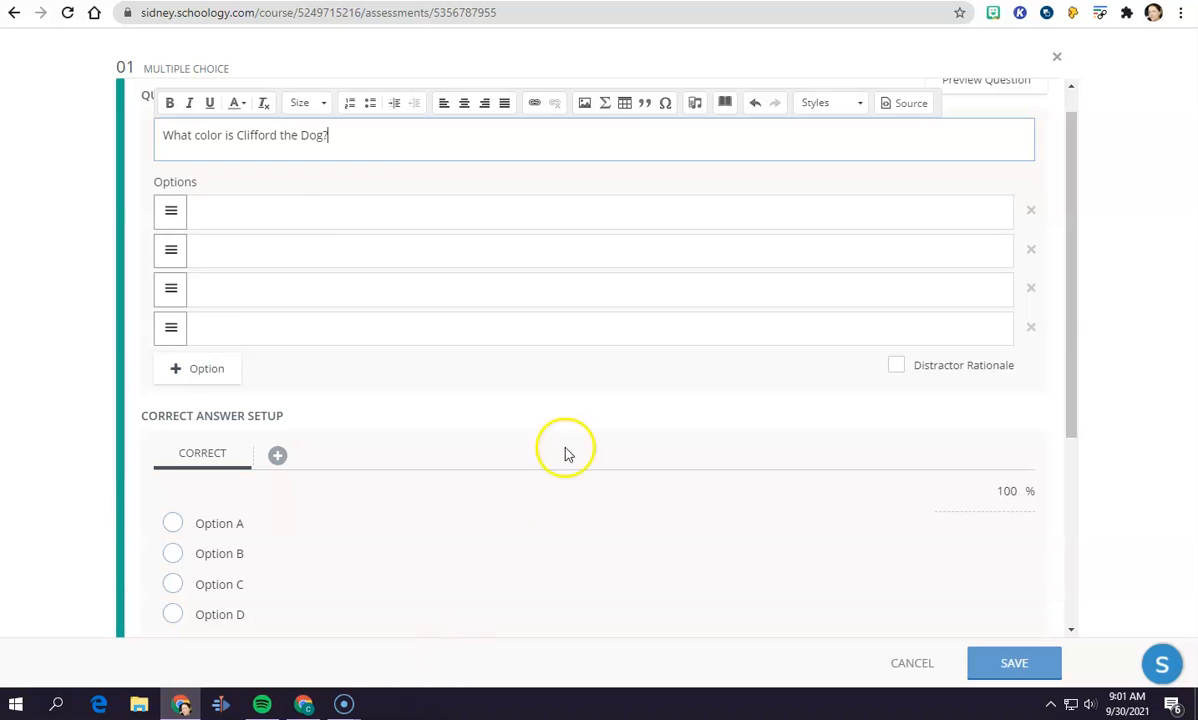
# - Fill in the four answer options as Green, Red, Blue and Orange
pyautogui.click(285, 200)
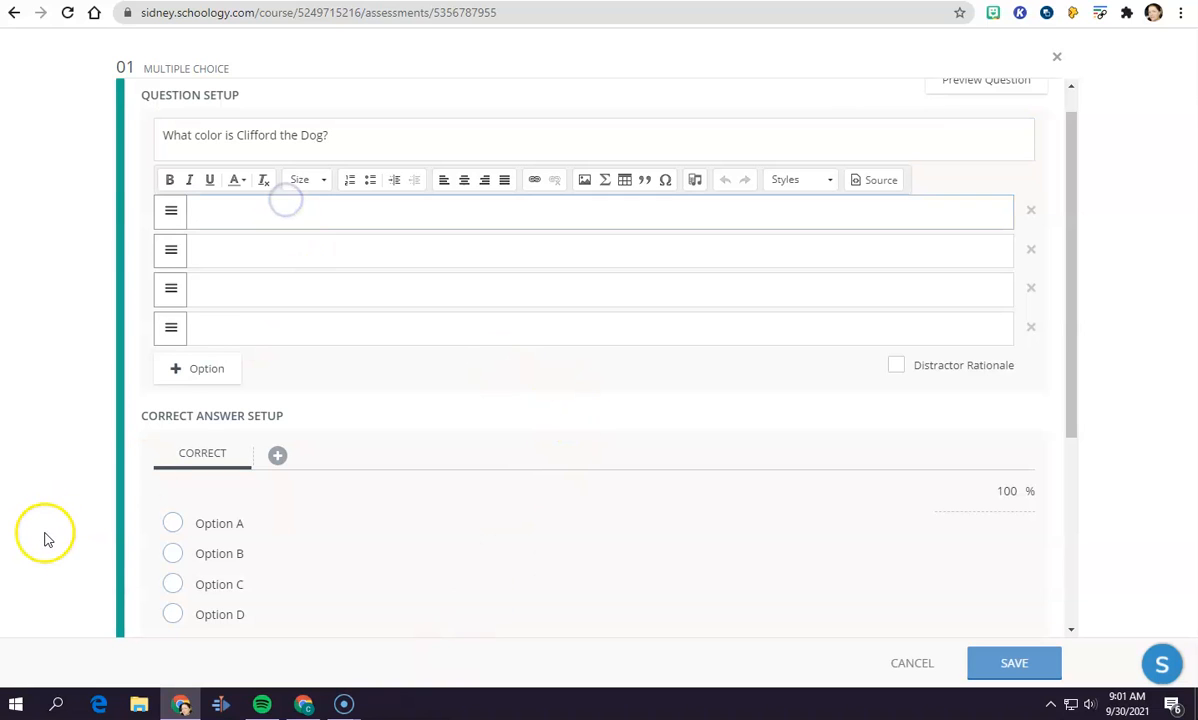
pyautogui.write('Green')
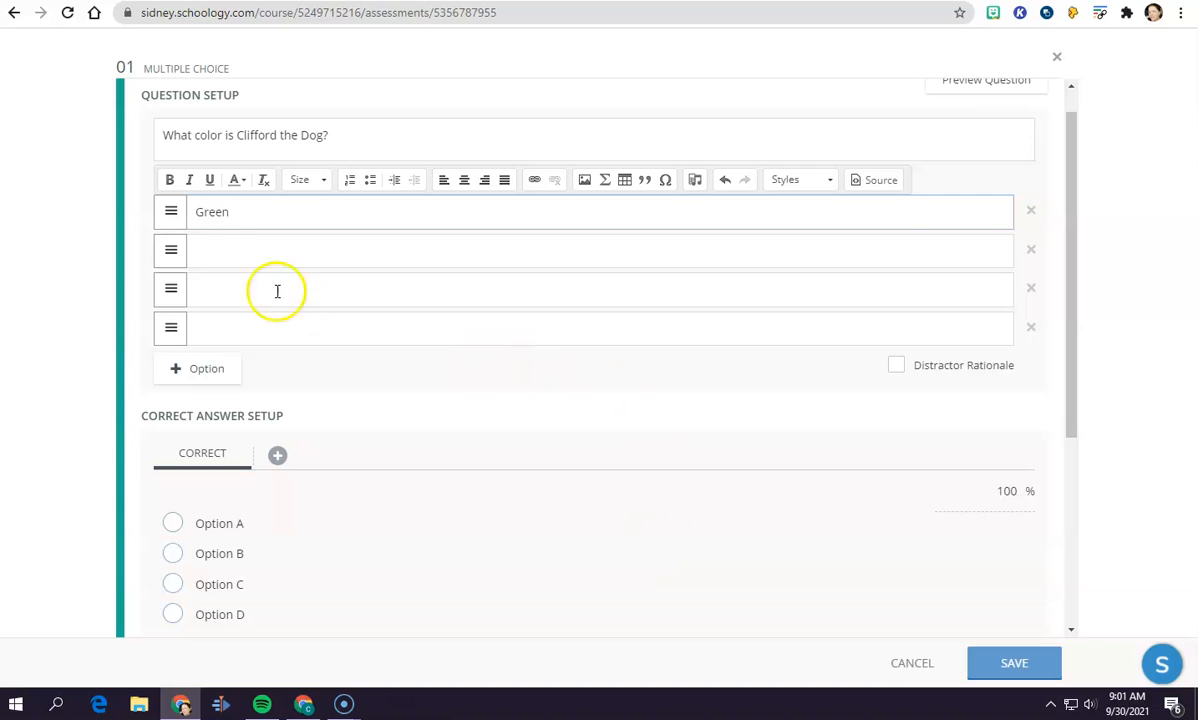
pyautogui.click(211, 240)
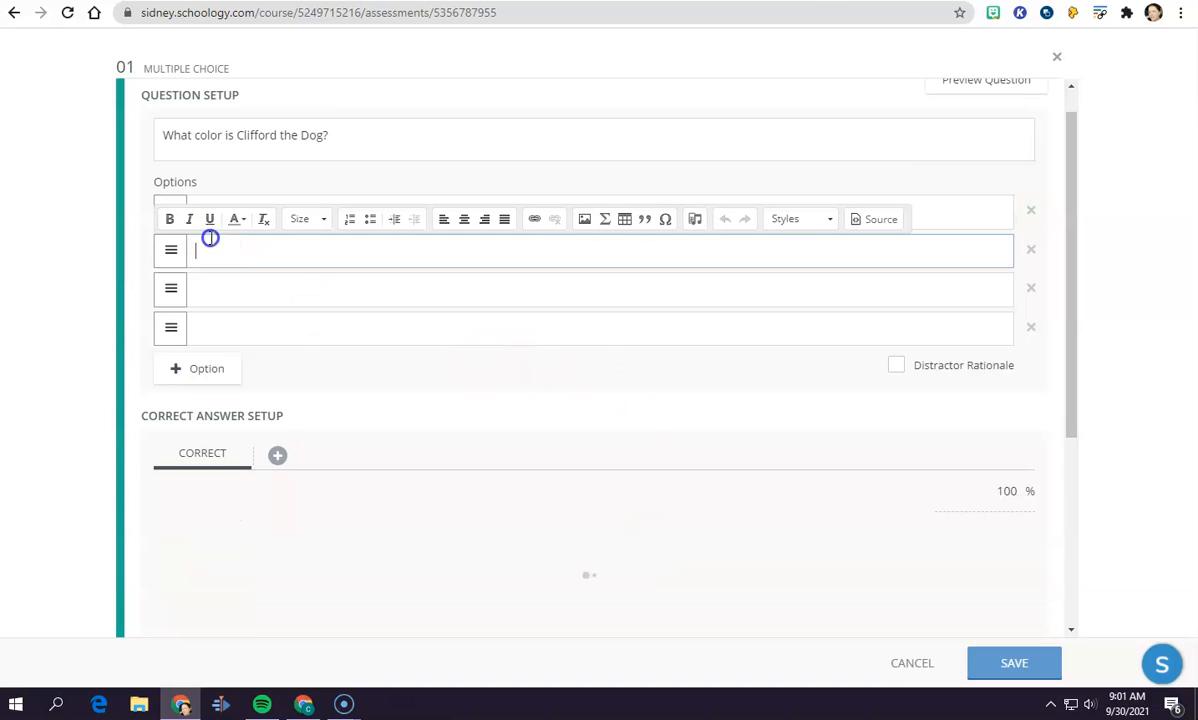
pyautogui.write('Red')
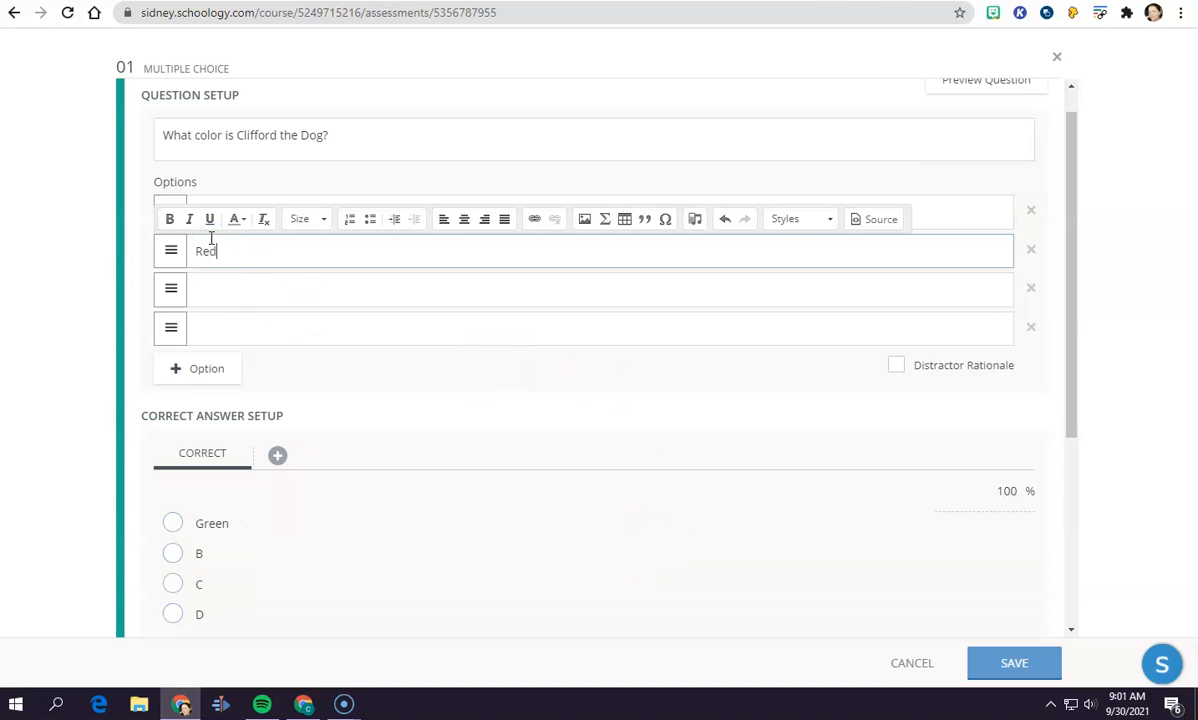
pyautogui.click(214, 294)
pyautogui.write('Blue')
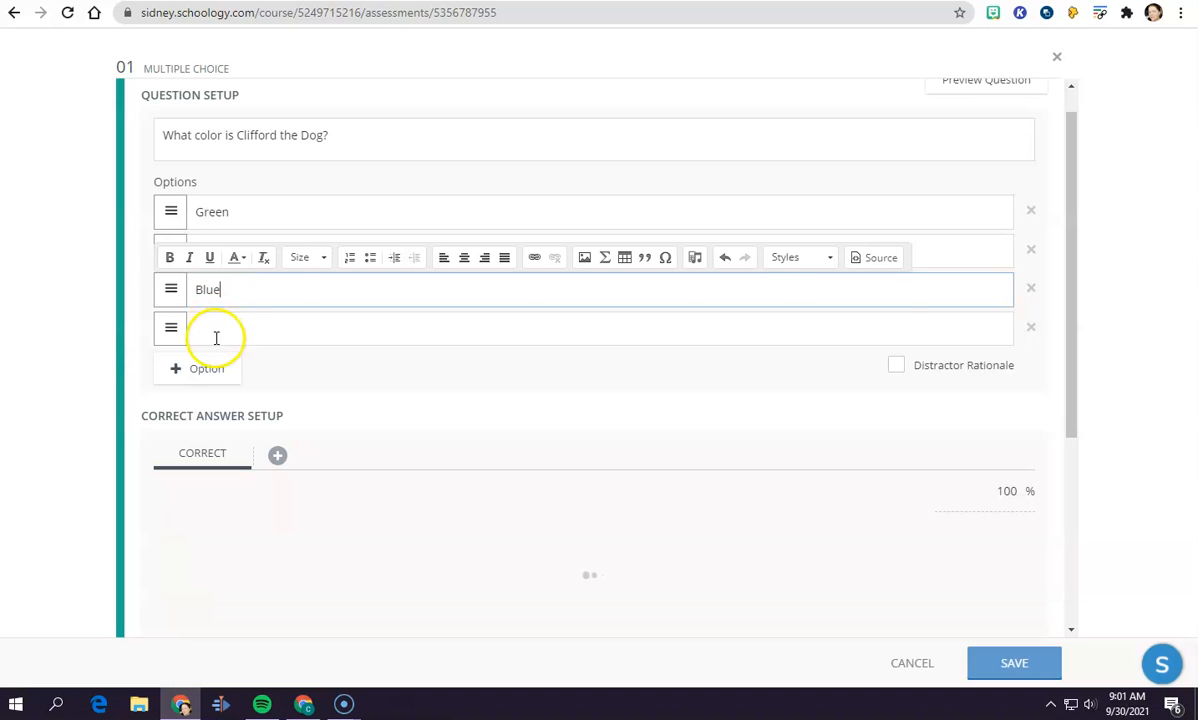
pyautogui.click(214, 337)
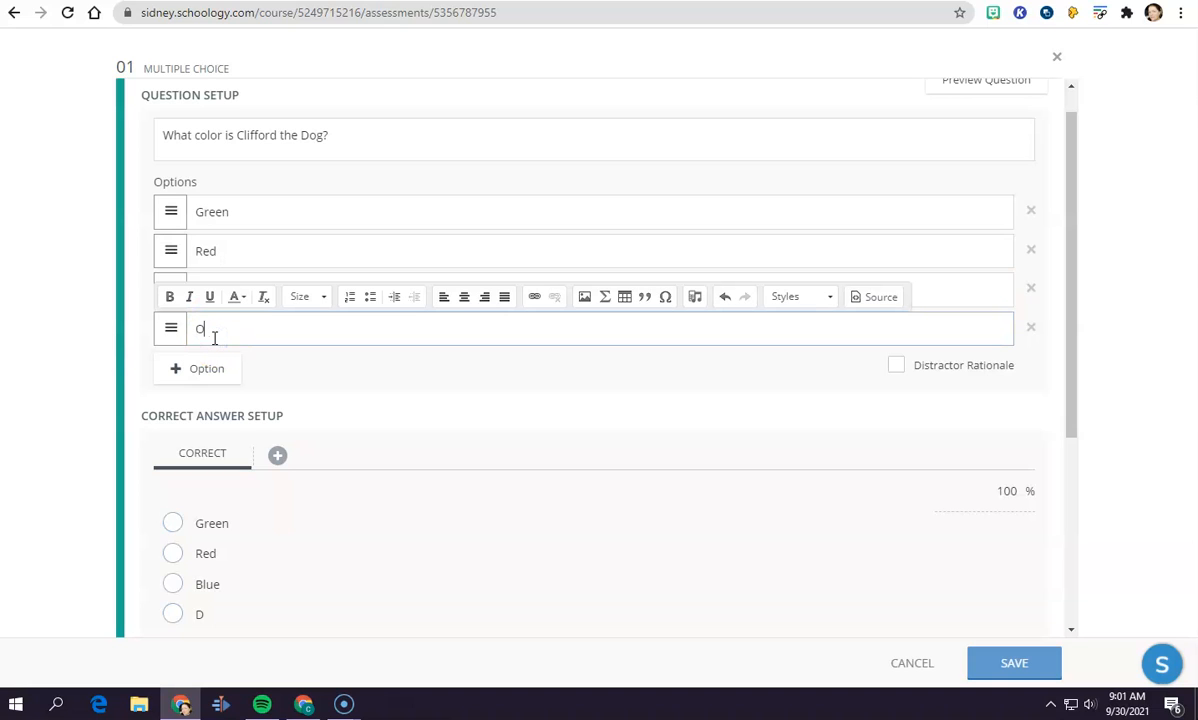
pyautogui.write('Orange')
pyautogui.click(441, 407)
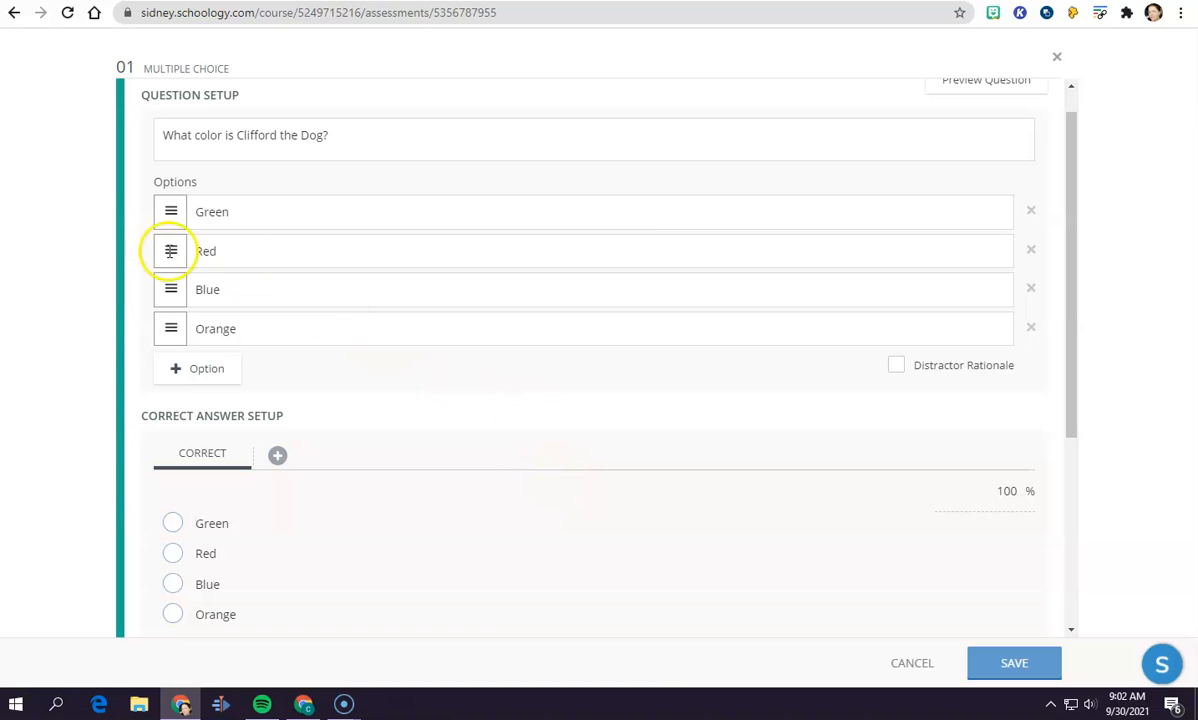
# - Reorder the answer options to Blue, Red, Orange, Green
pyautogui.moveTo(162, 250); pyautogui.dragTo(163, 287)
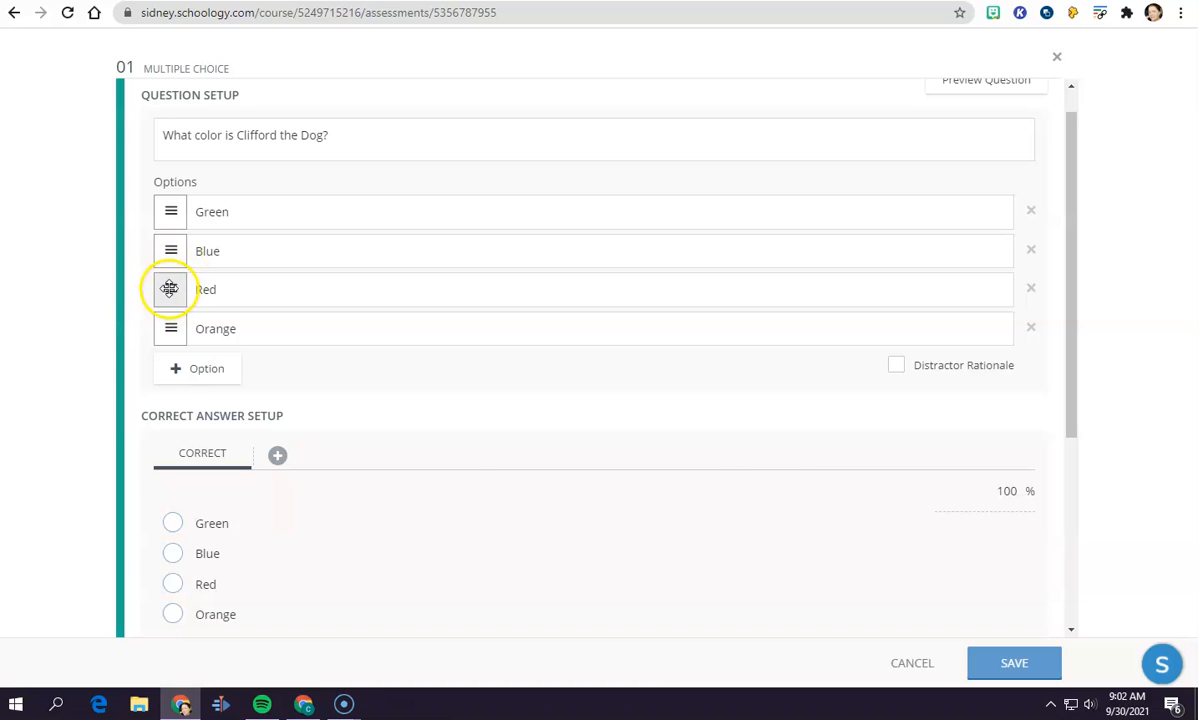
pyautogui.moveTo(170, 206)
pyautogui.mouseDown()
pyautogui.moveTo(171, 324)
pyautogui.moveTo(166, 223)
pyautogui.mouseUp()
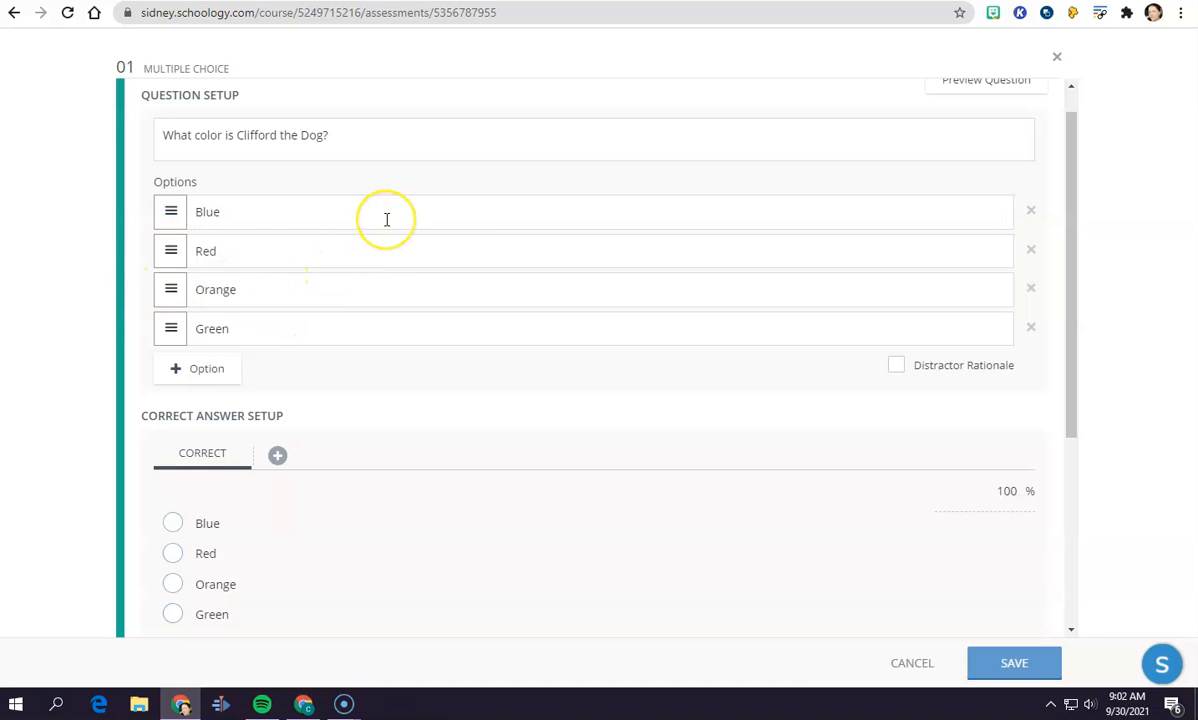
# - Mark Red as the correct answer and enable shuffling of the options
pyautogui.scroll(-1, 386, 219)
pyautogui.scroll(-3, 386, 219)
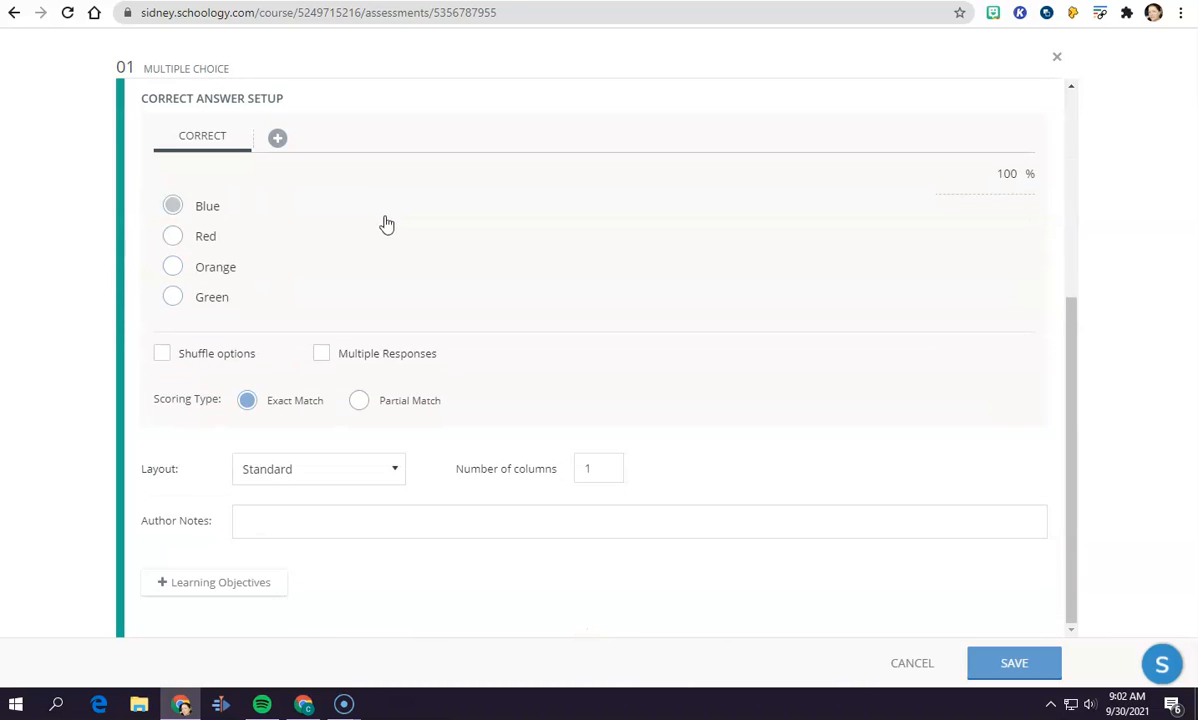
pyautogui.scroll(4, 373, 277)
pyautogui.scroll(-3, 377, 267)
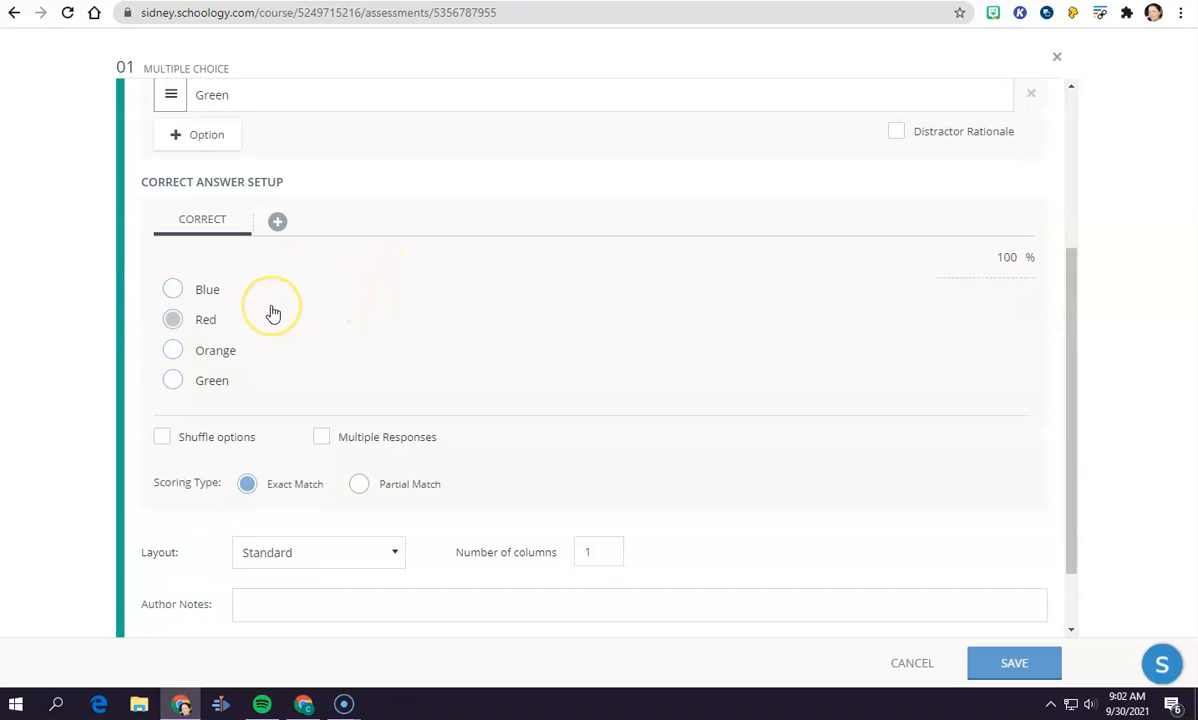
pyautogui.click(171, 318)
pyautogui.click(536, 387)
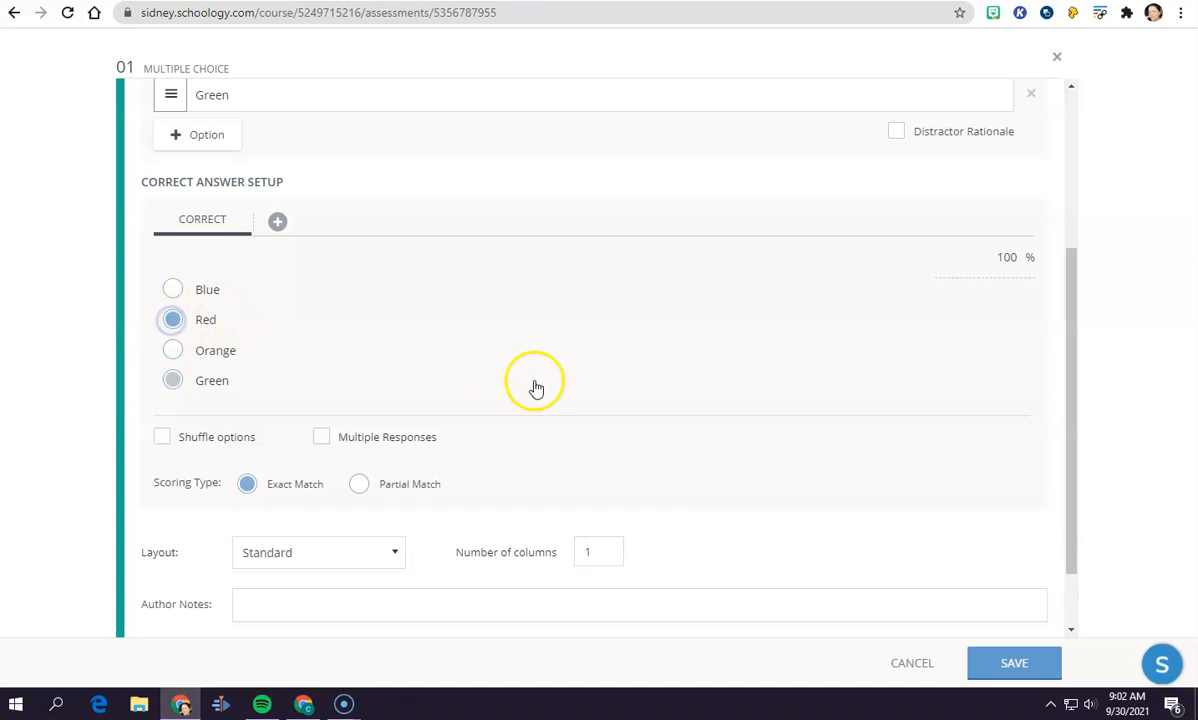
pyautogui.scroll(-1, 440, 298)
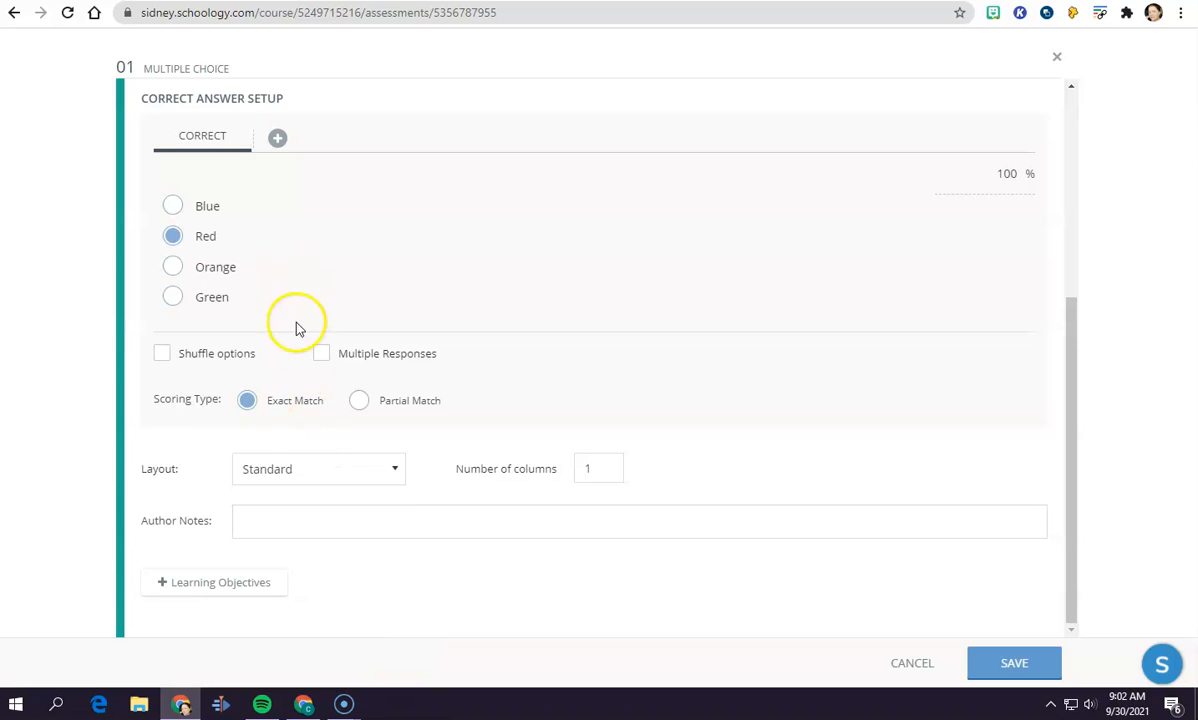
pyautogui.click(165, 358)
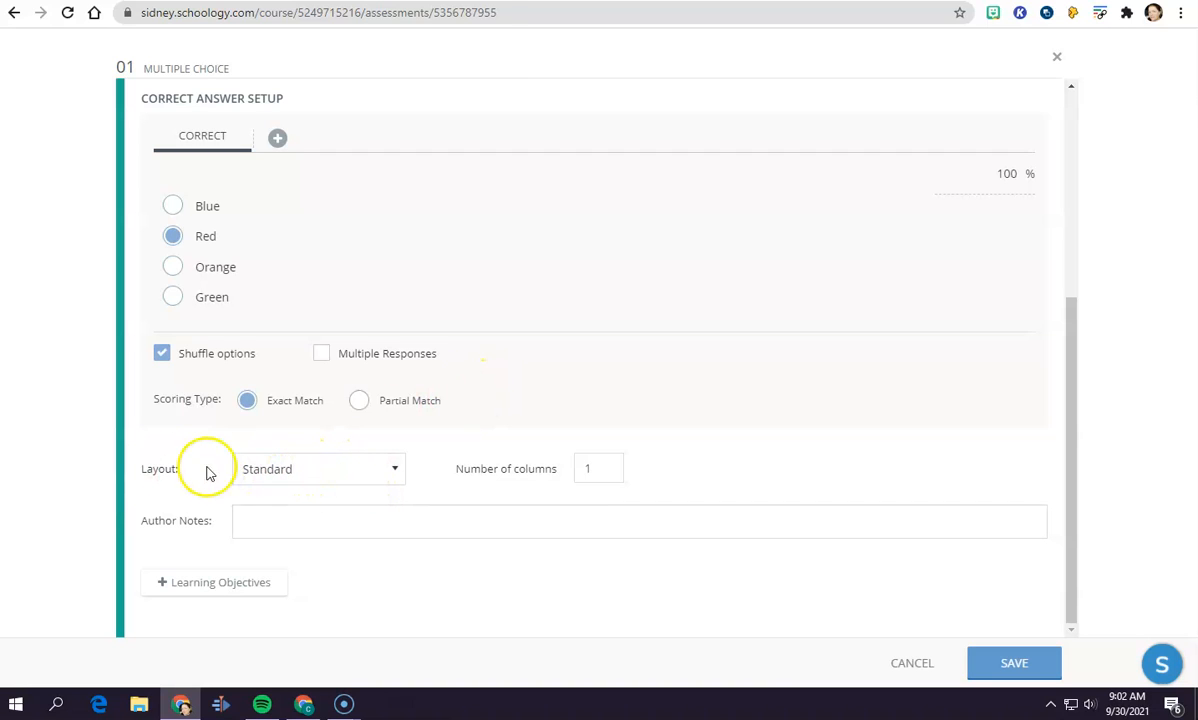
# - Try the Block layout and the Radio button under option layout for the answer choices
pyautogui.click(282, 482)
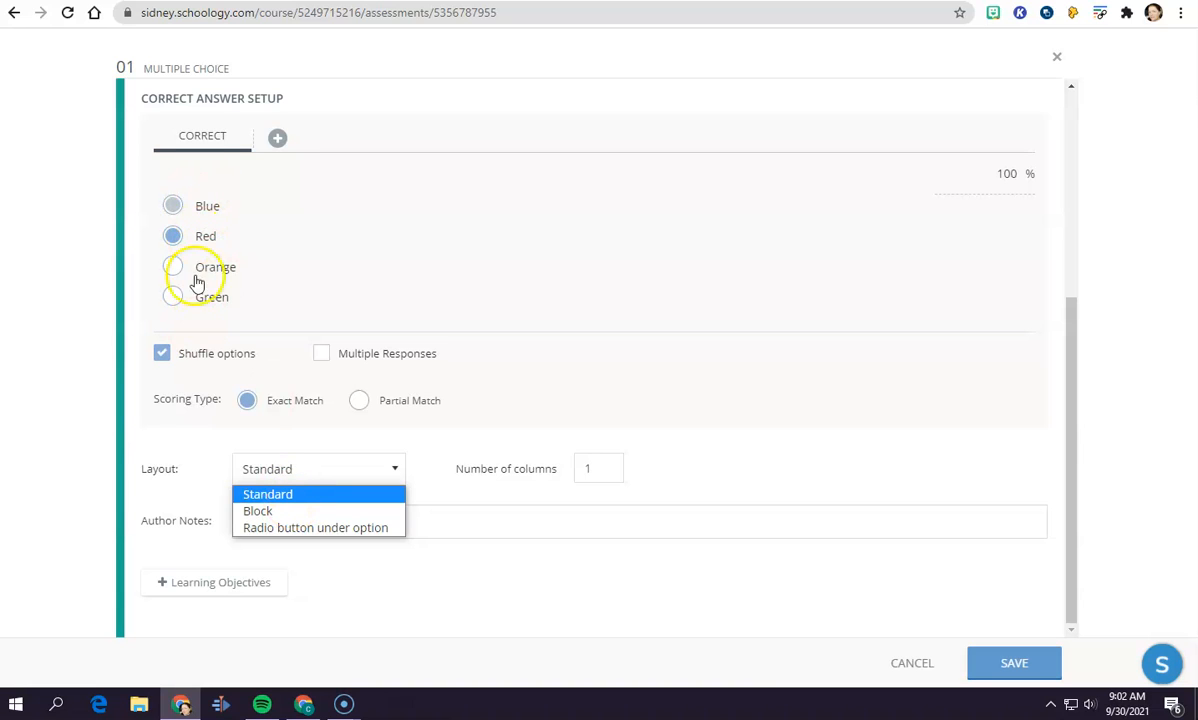
pyautogui.click(292, 511)
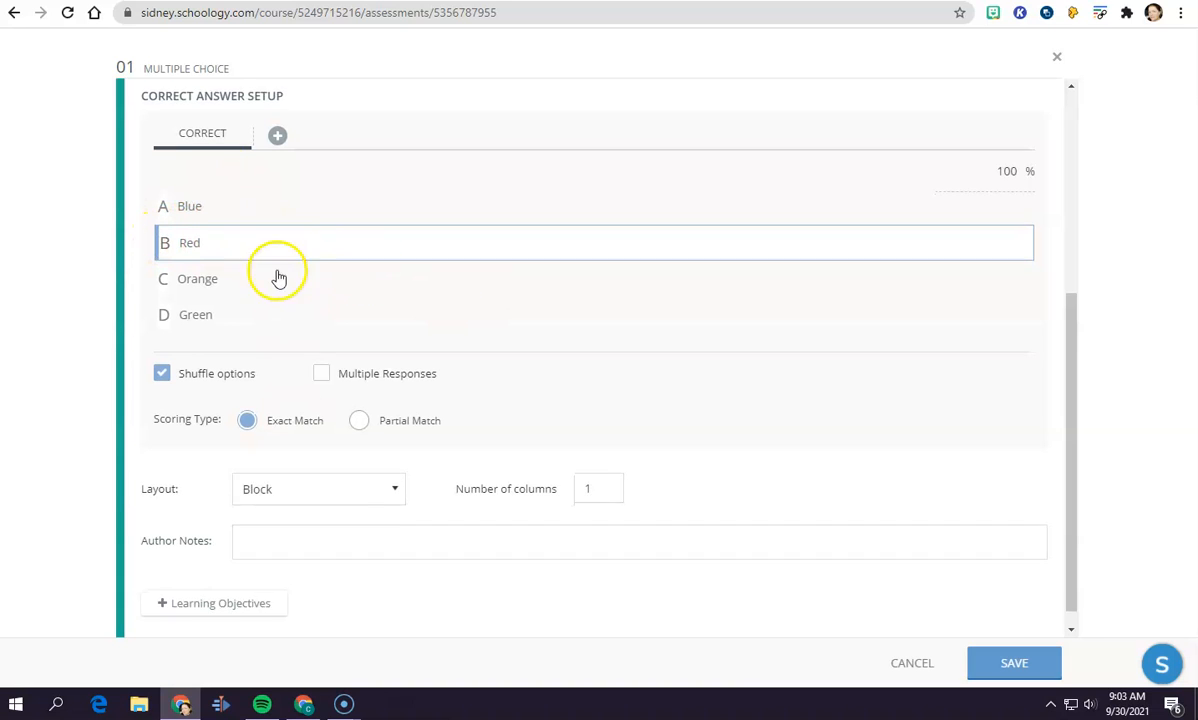
pyautogui.click(324, 479)
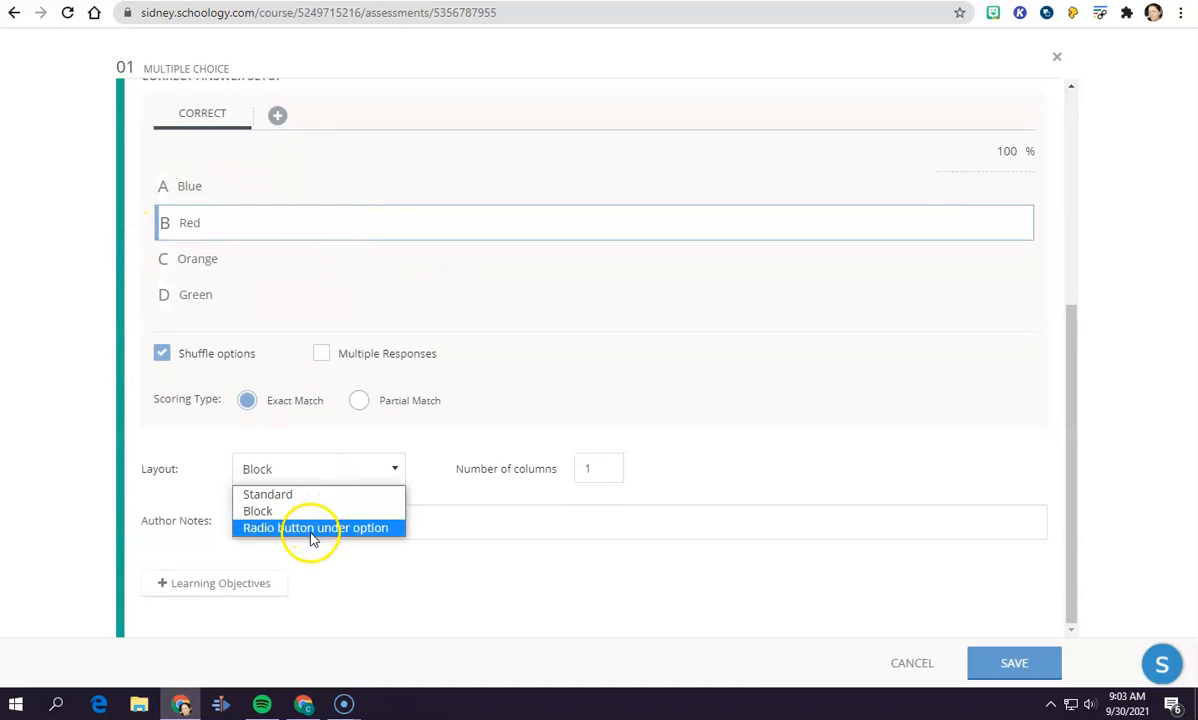
pyautogui.click(314, 530)
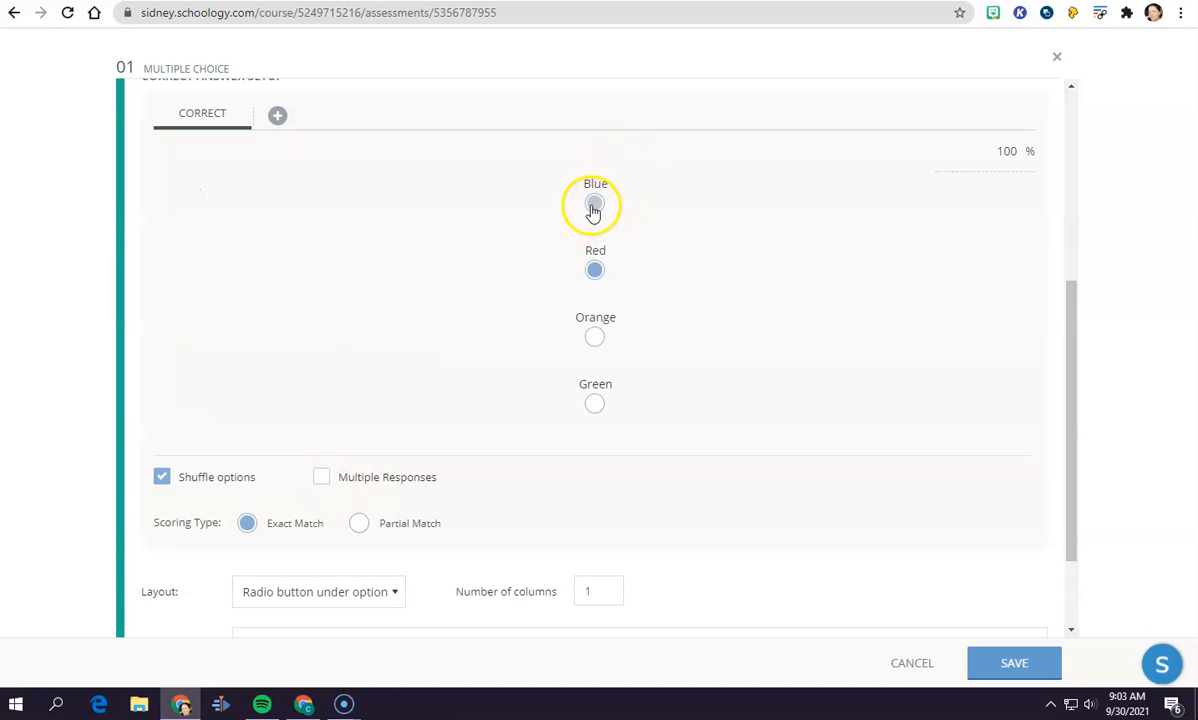
# - Set the number of columns for the answer options to 2
pyautogui.scroll(-1, 393, 503)
pyautogui.click(363, 510)
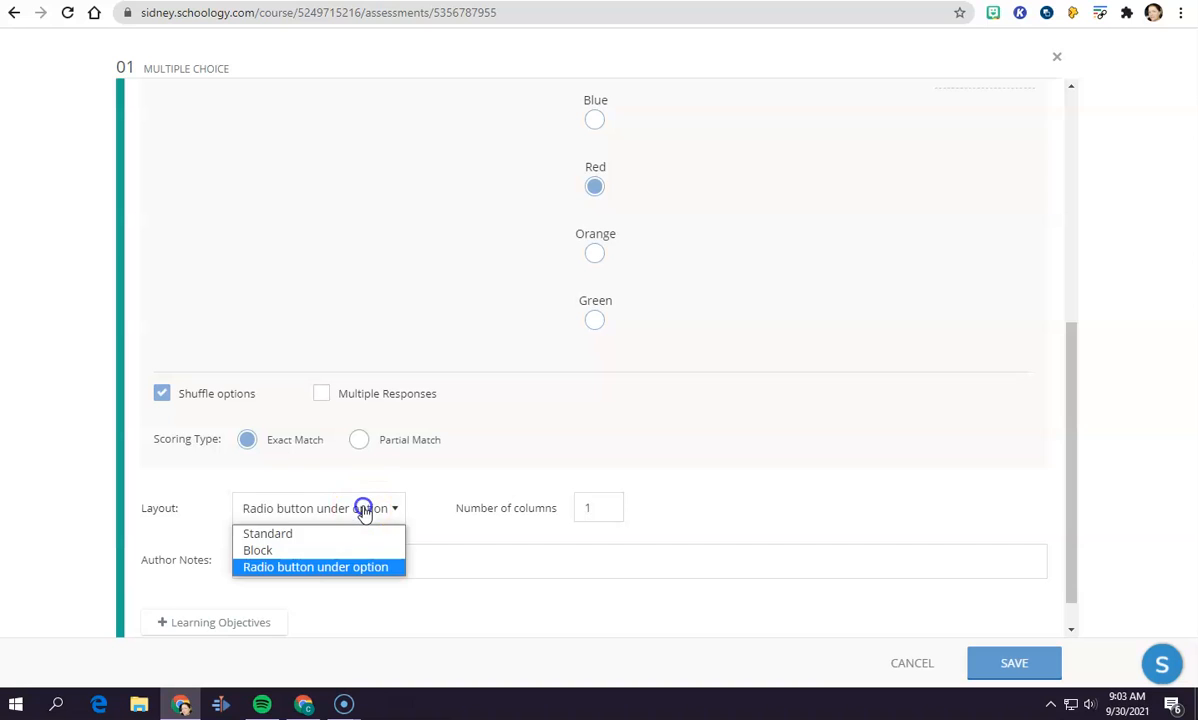
pyautogui.click(617, 519)
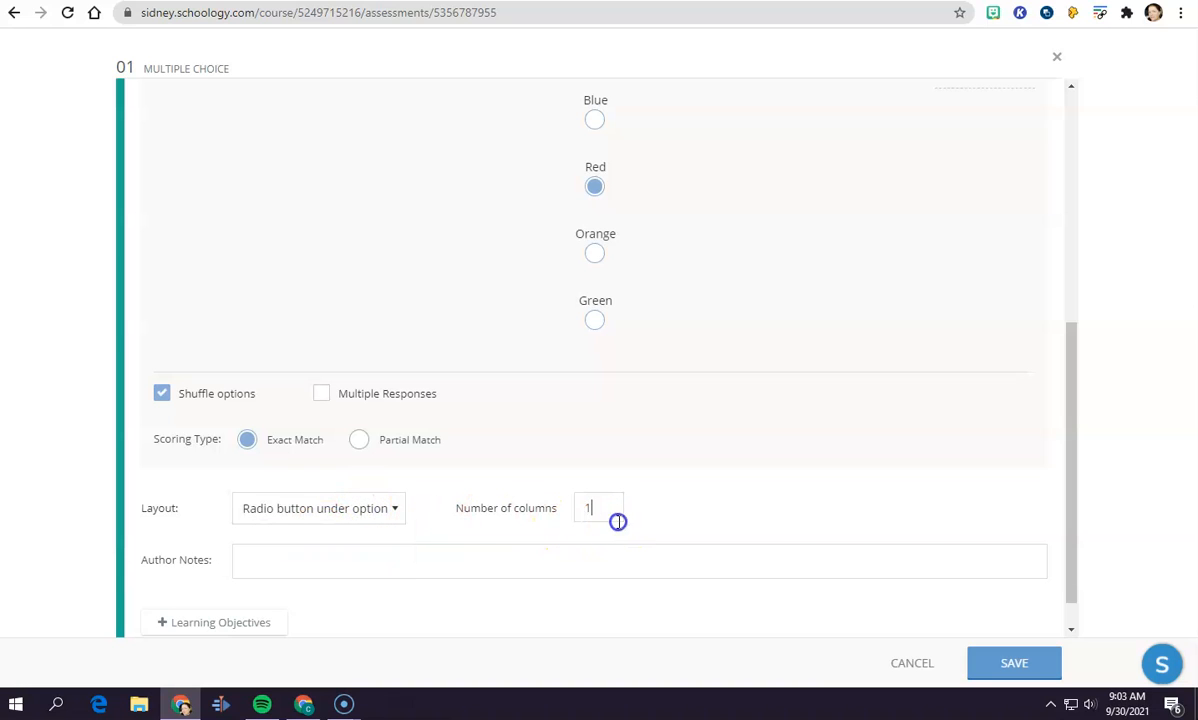
pyautogui.press('BackSpace')
pyautogui.write('2')
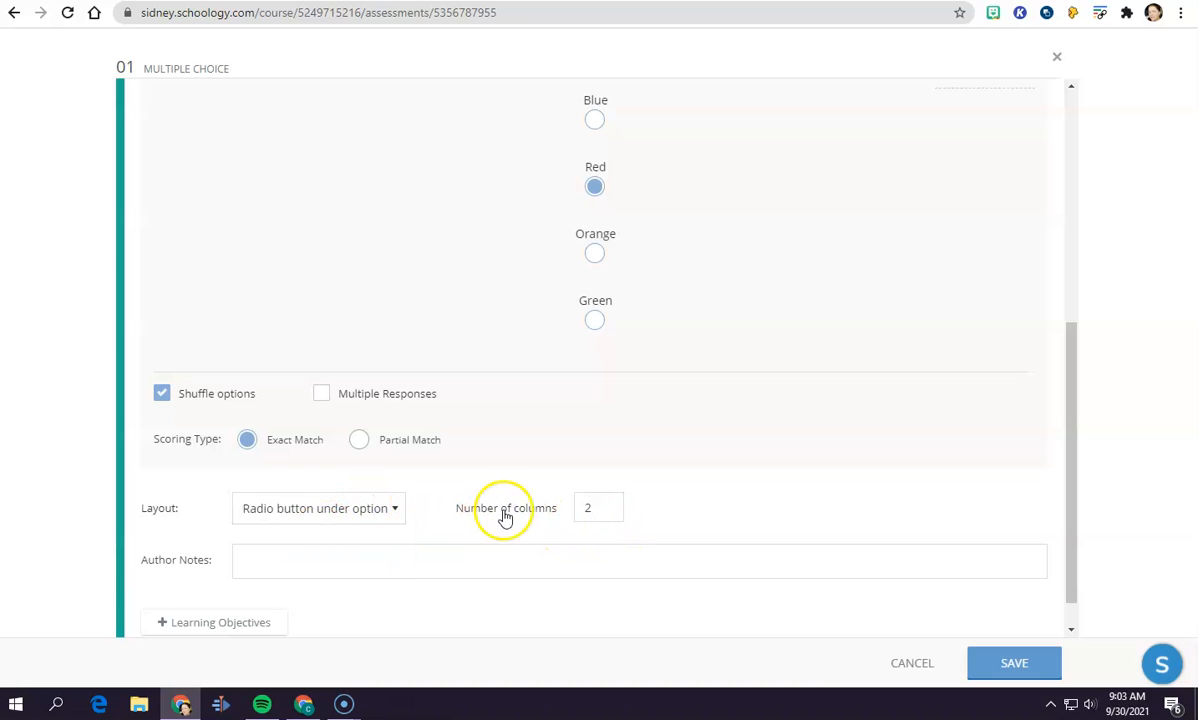
# - Return the answer layout to Standard and the number of columns to 1
pyautogui.click(328, 468)
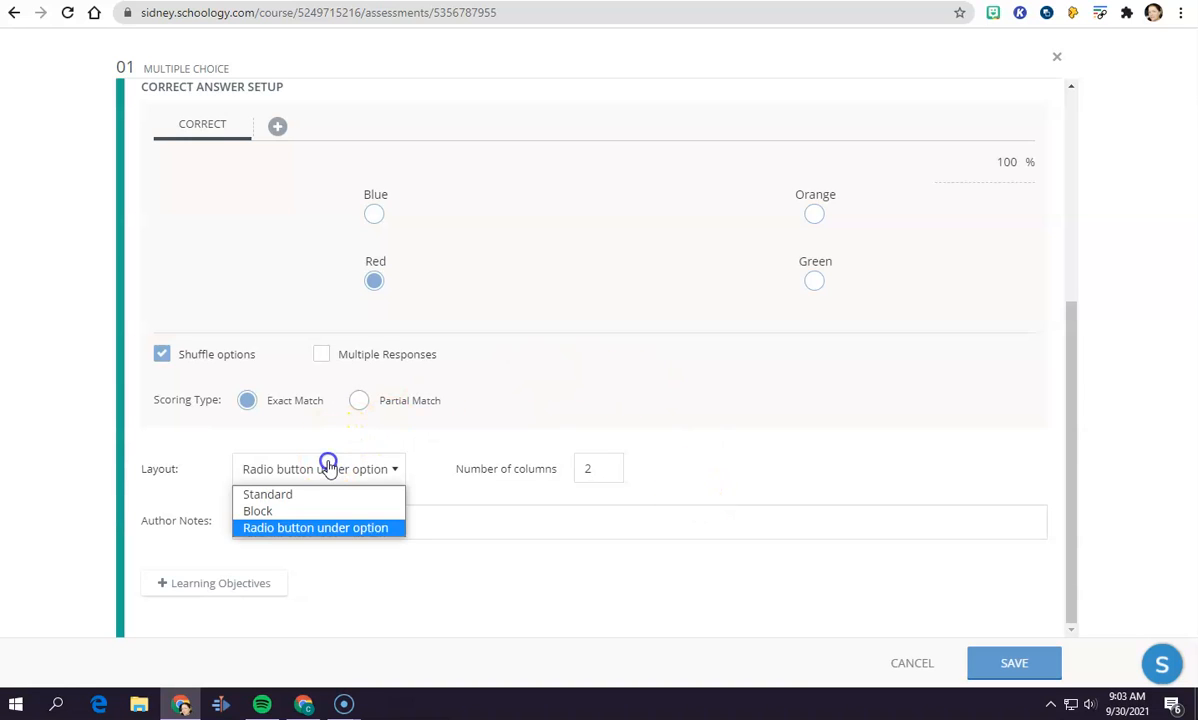
pyautogui.click(305, 494)
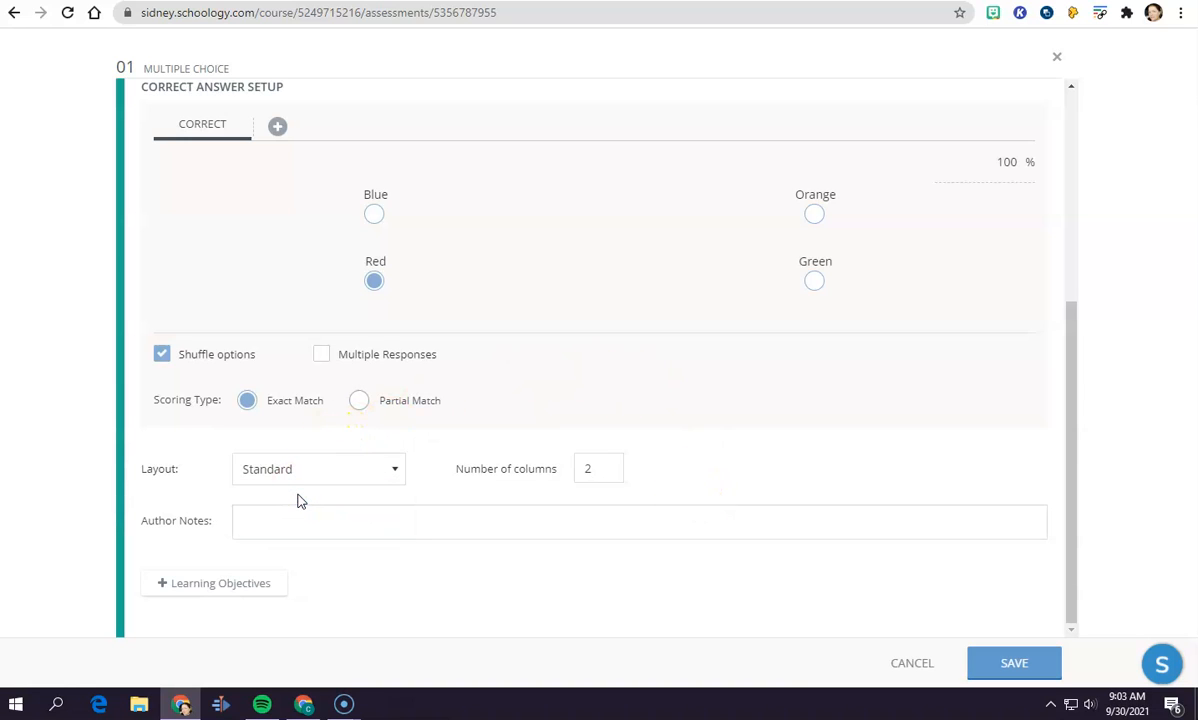
pyautogui.doubleClick(590, 468)
pyautogui.write('1')
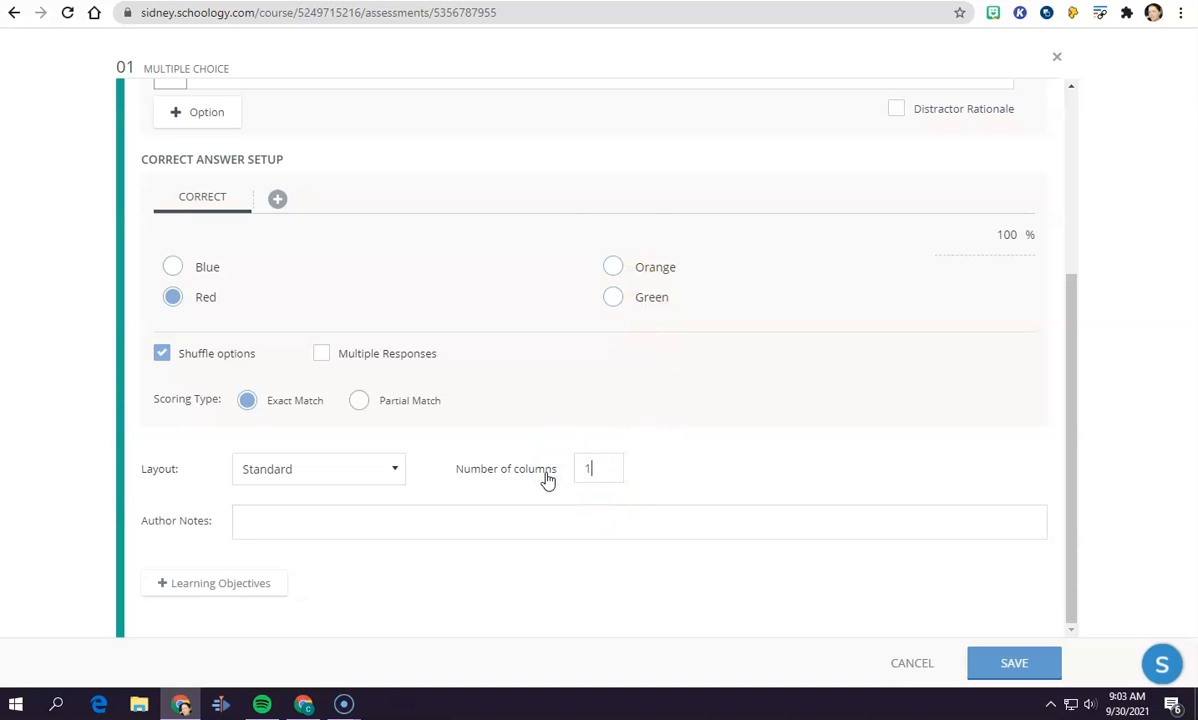
# - Replace the question text with "What is needed to make a sand castle. Select all that apply."
pyautogui.scroll(-1, 547, 468)
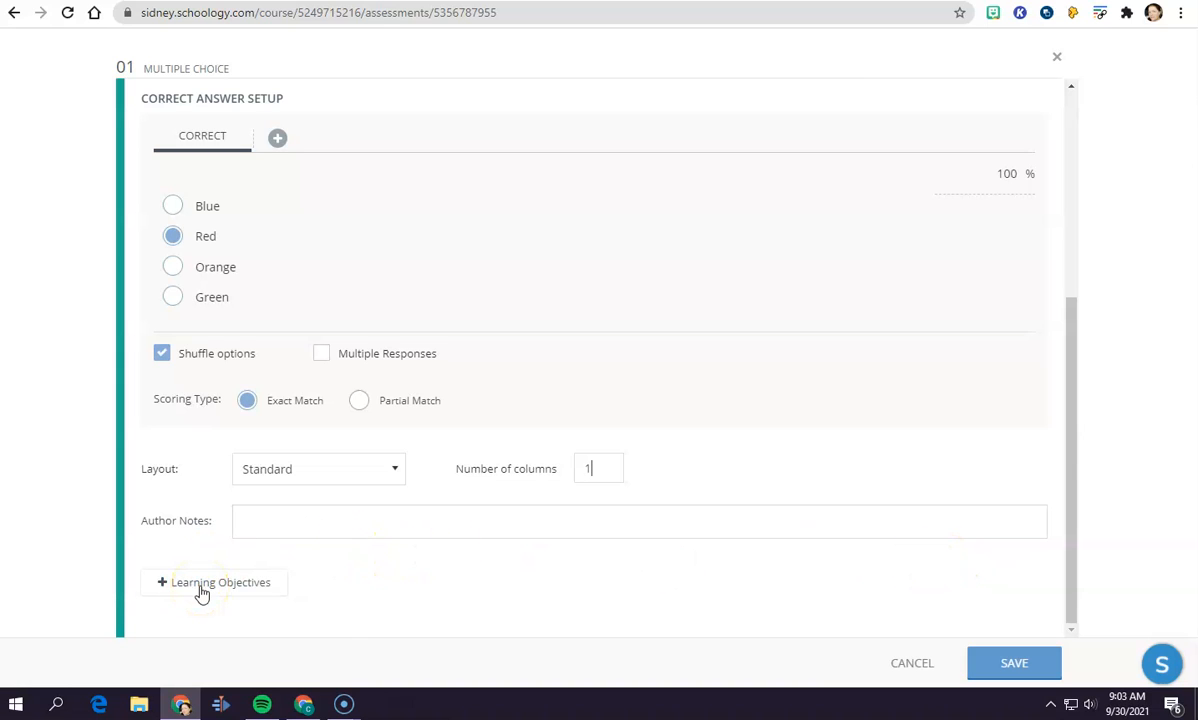
pyautogui.scroll(2, 540, 425)
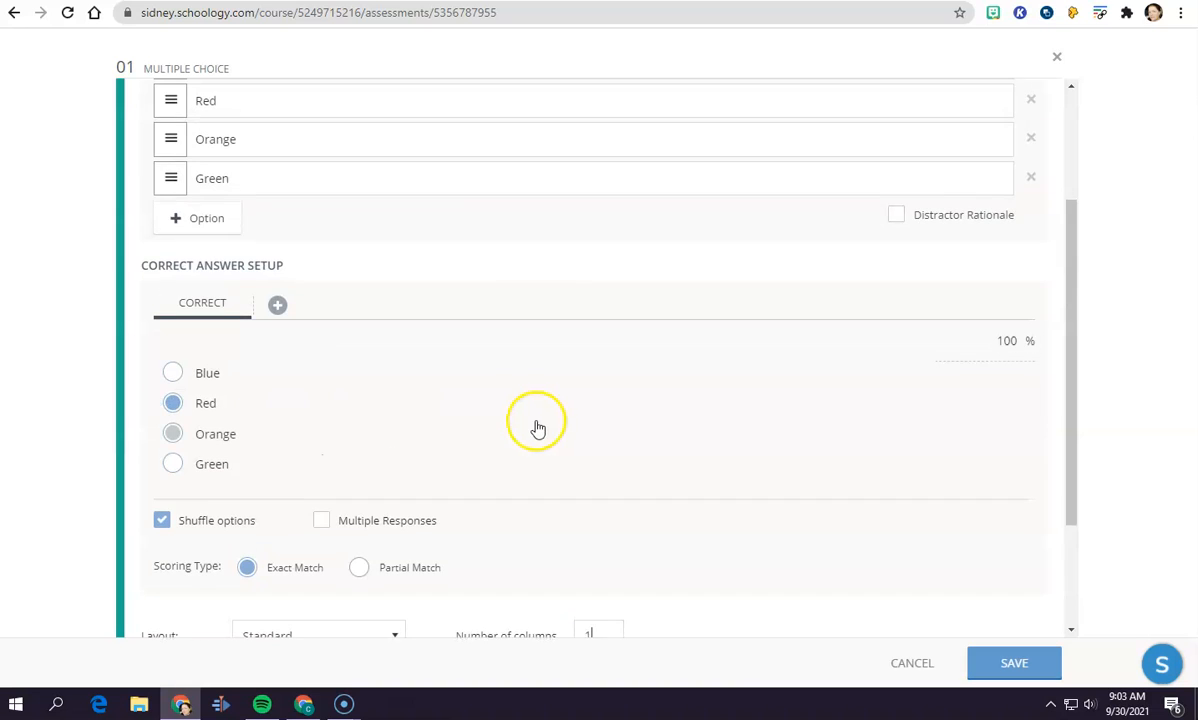
pyautogui.scroll(-2, 537, 430)
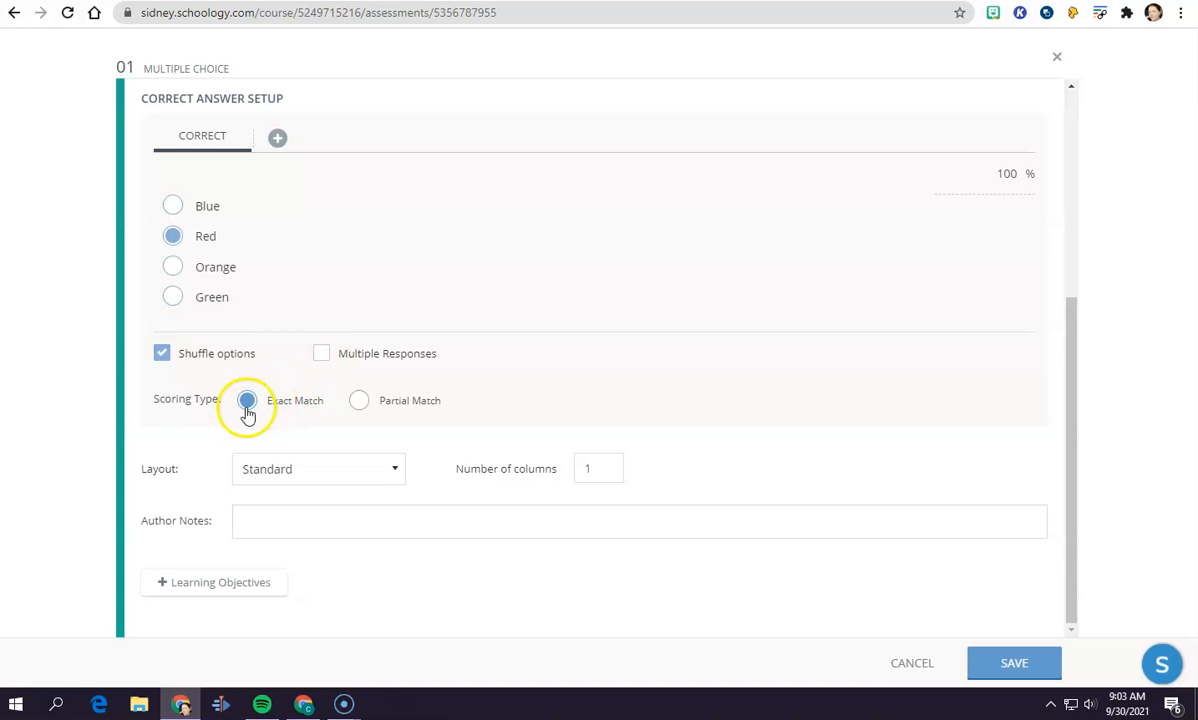
pyautogui.scroll(4, 479, 358)
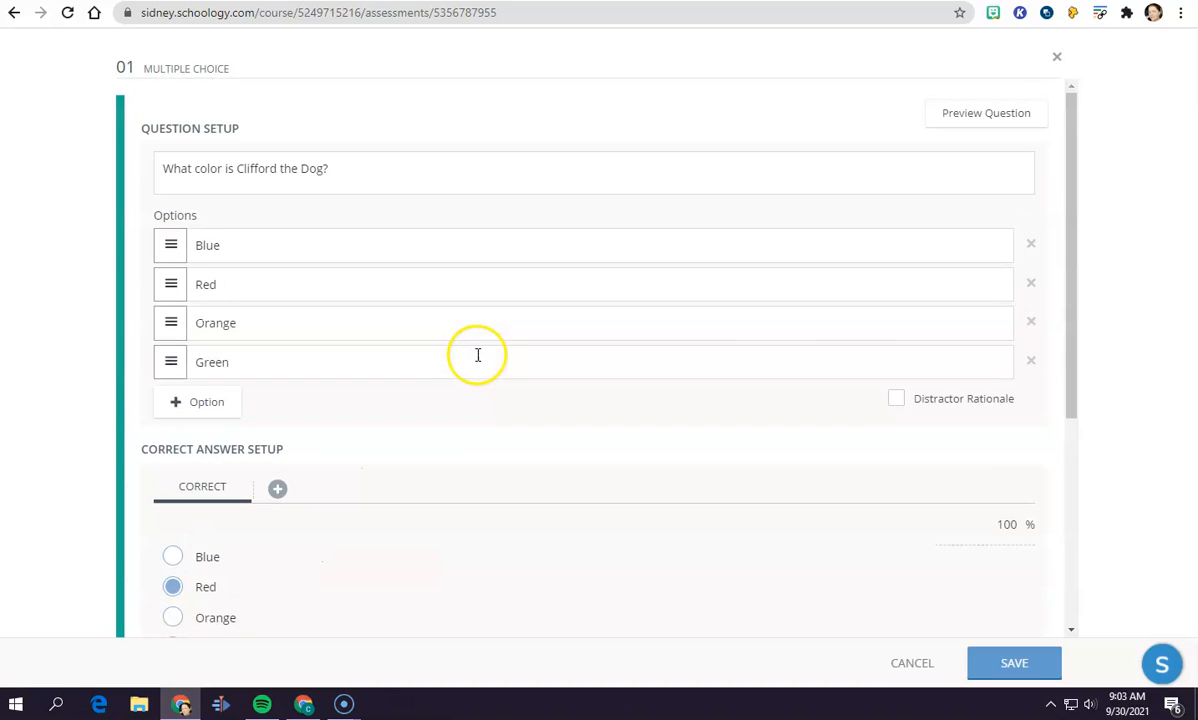
pyautogui.moveTo(322, 168); pyautogui.dragTo(153, 178)
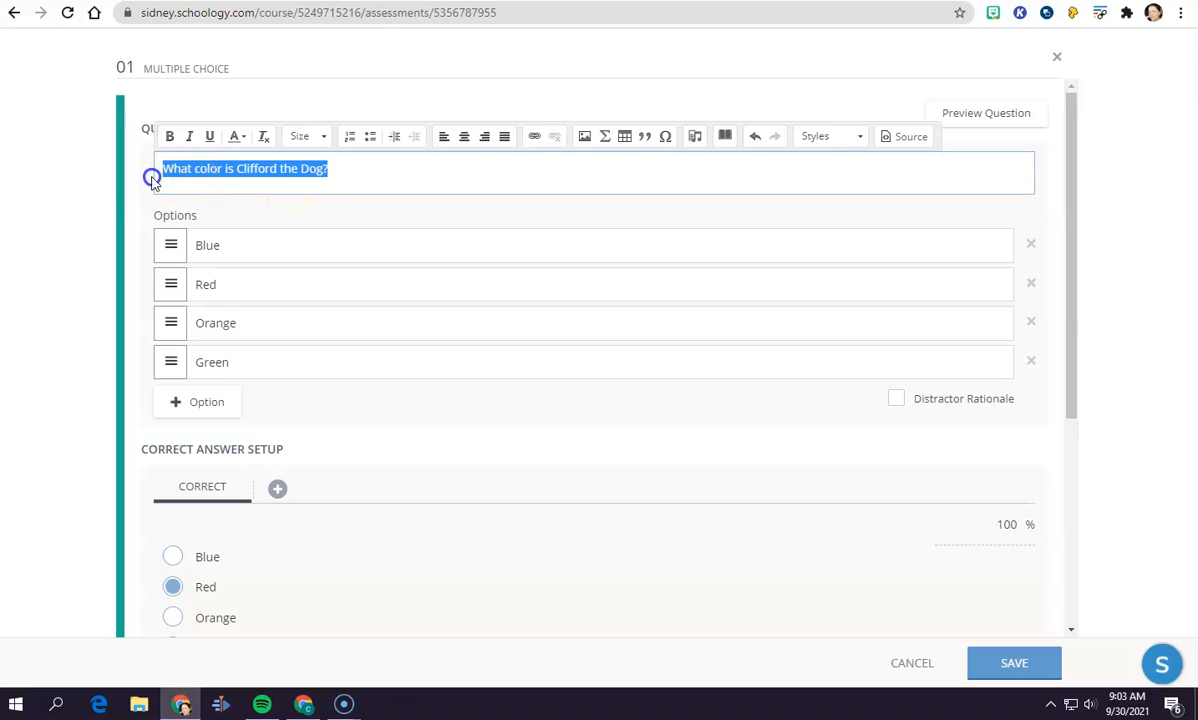
pyautogui.press('BackSpace')
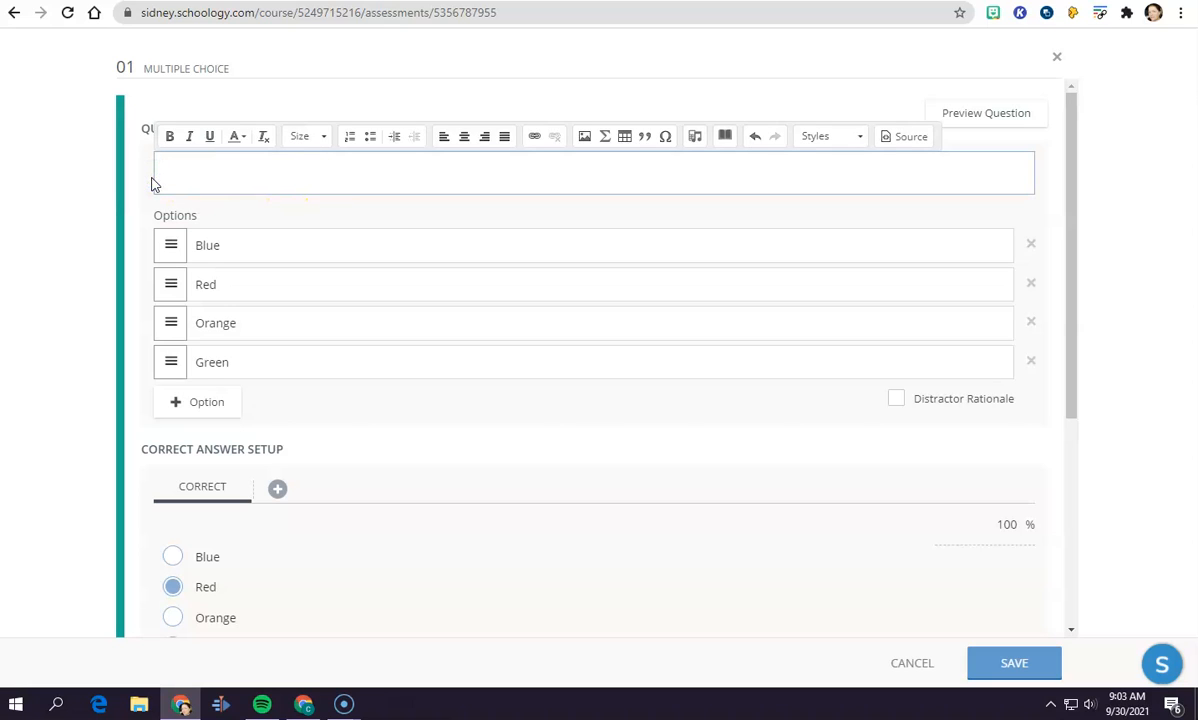
pyautogui.write('Wh')
pyautogui.write('at mak')
pyautogui.write('needed to make a ')
pyautogui.write('sand casle.')
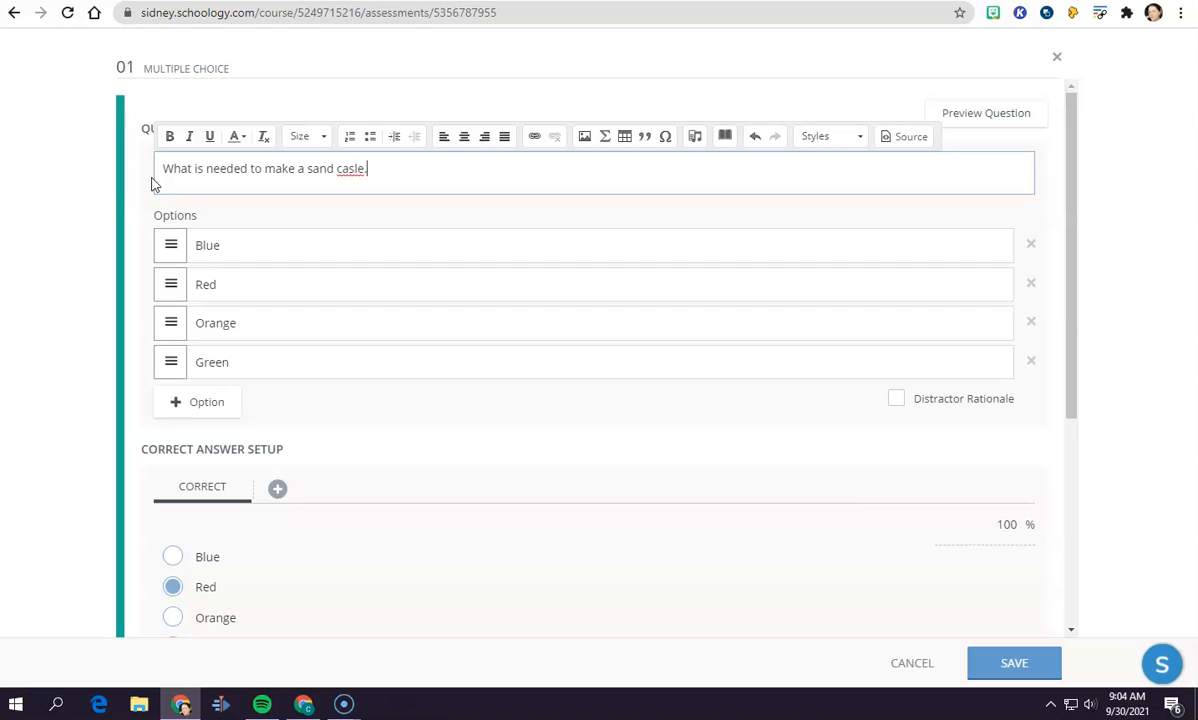
pyautogui.press('BackSpace')
pyautogui.press('BackSpace')
pyautogui.press('BackSpace')
pyautogui.write('tle. Select all that apply.')
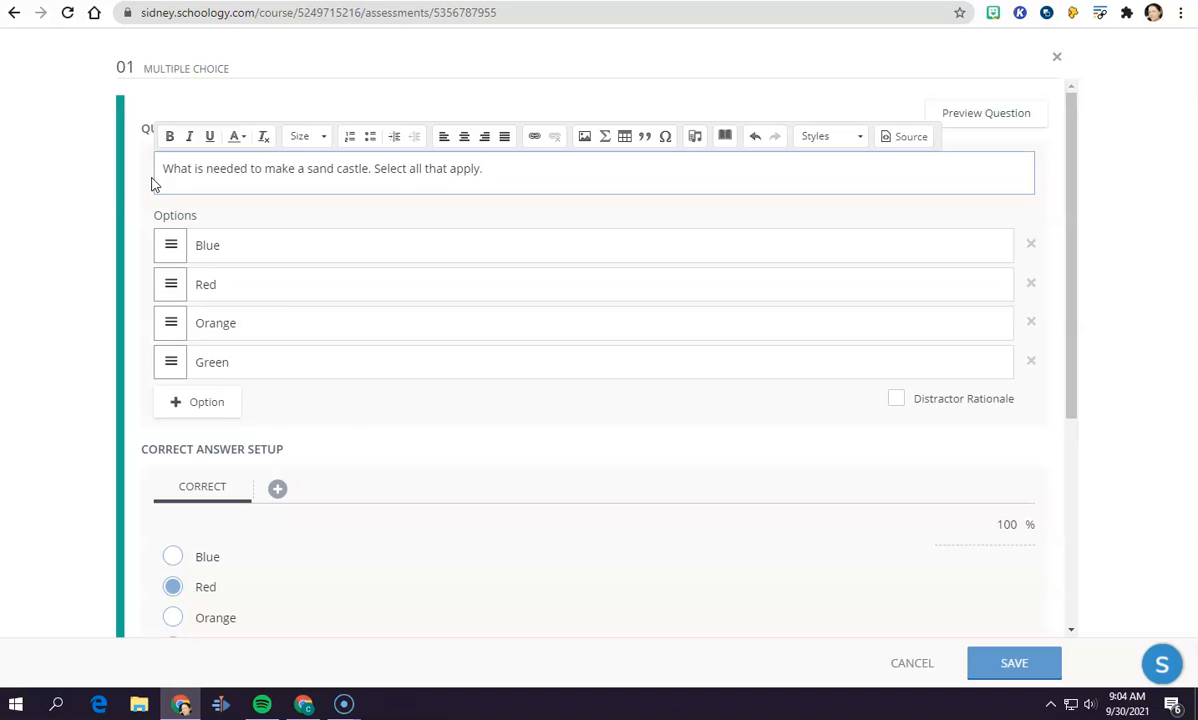
# - Replace the four answer options with Sand, Clay, Water and Salad
pyautogui.moveTo(222, 246); pyautogui.dragTo(187, 251)
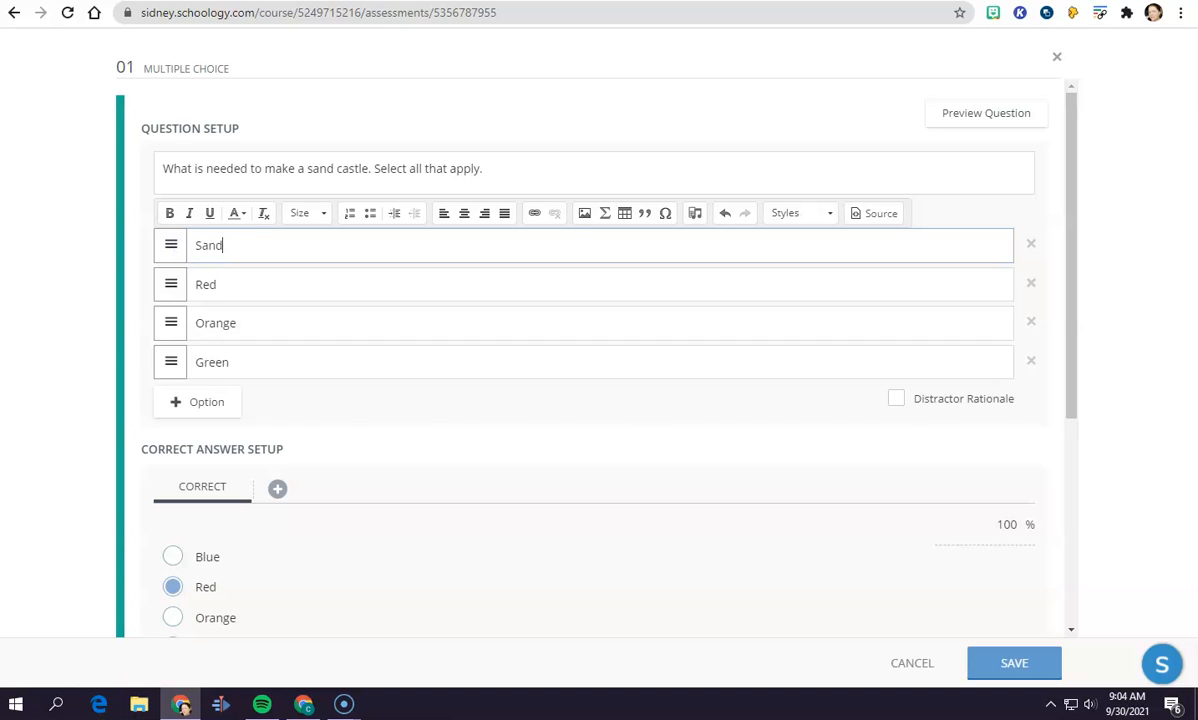
pyautogui.doubleClick(294, 286)
pyautogui.write('Clay')
pyautogui.click(249, 320)
pyautogui.moveTo(247, 320); pyautogui.dragTo(138, 316)
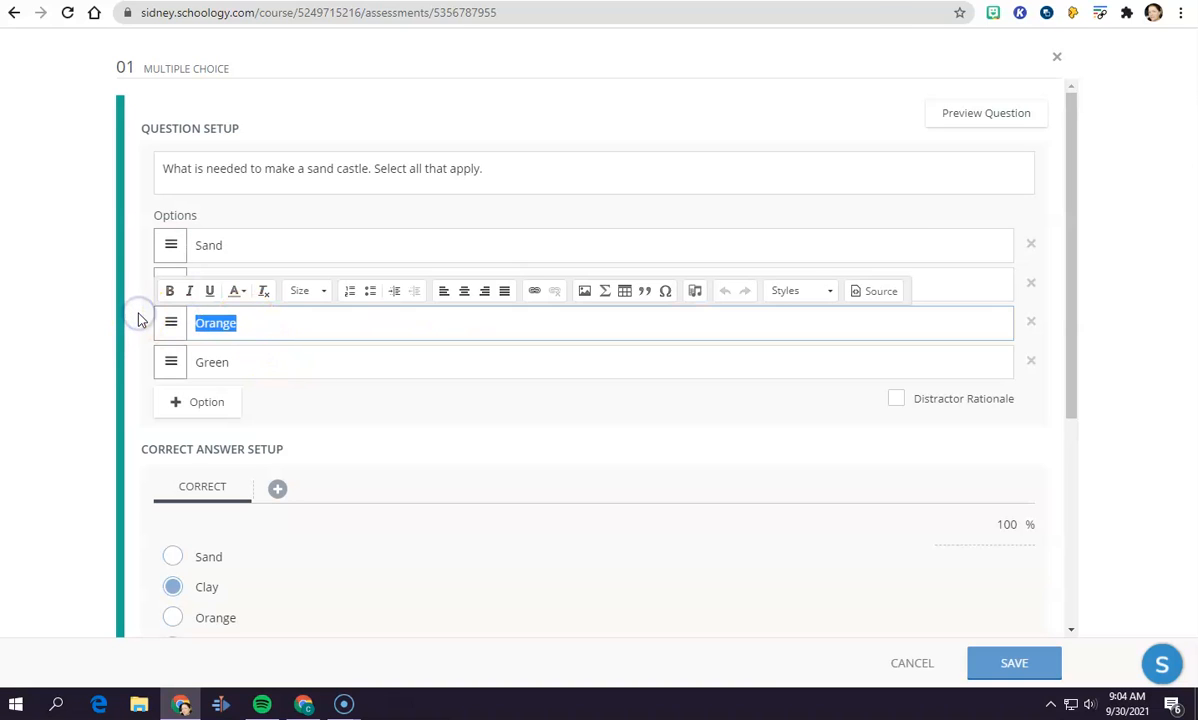
pyautogui.write('Water')
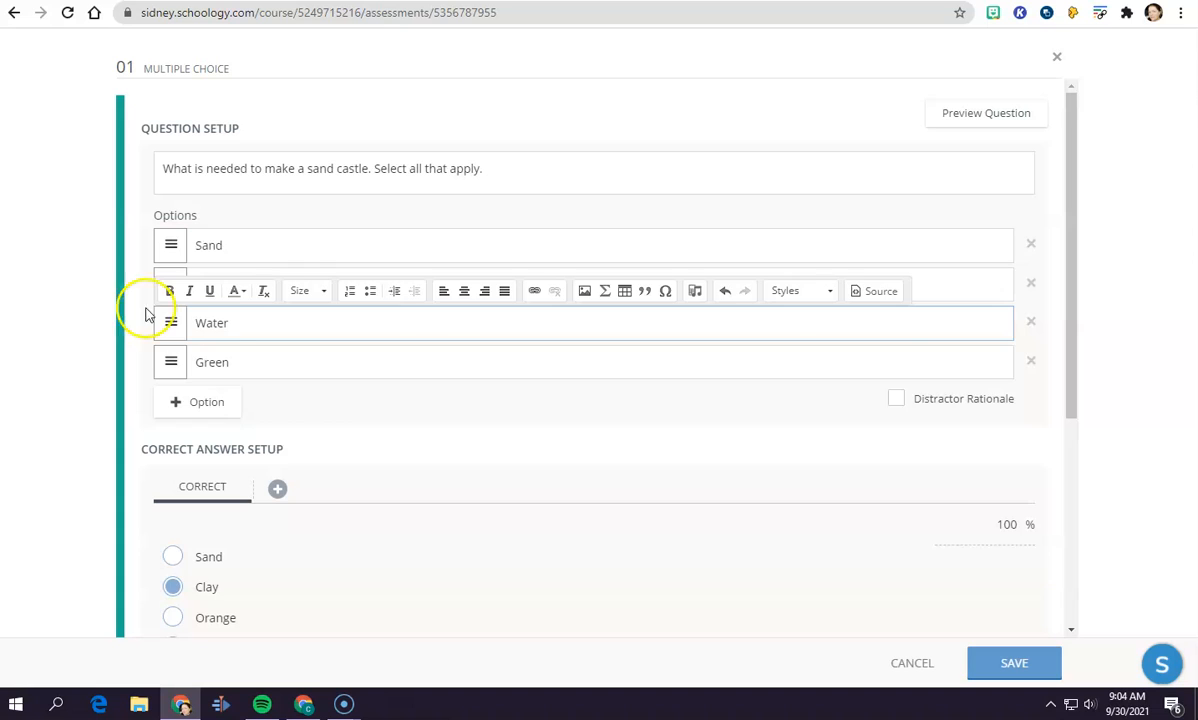
pyautogui.click(221, 366)
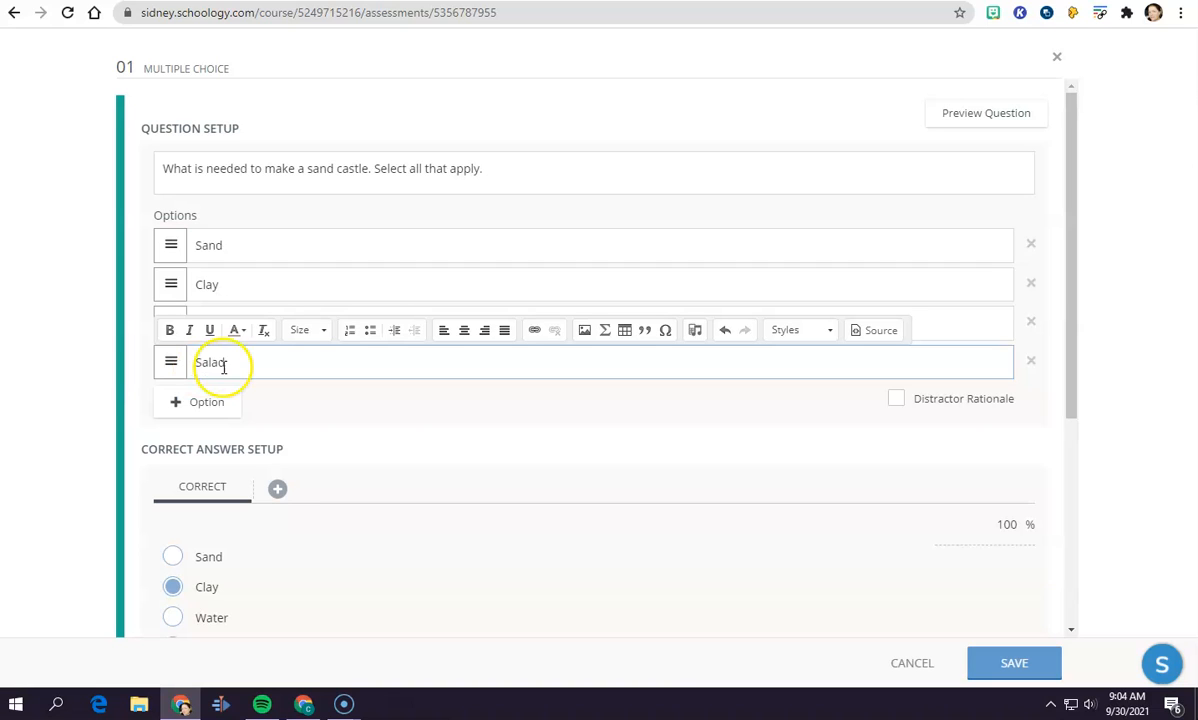
# - Add a fifth answer option reading Fish
pyautogui.click(223, 408)
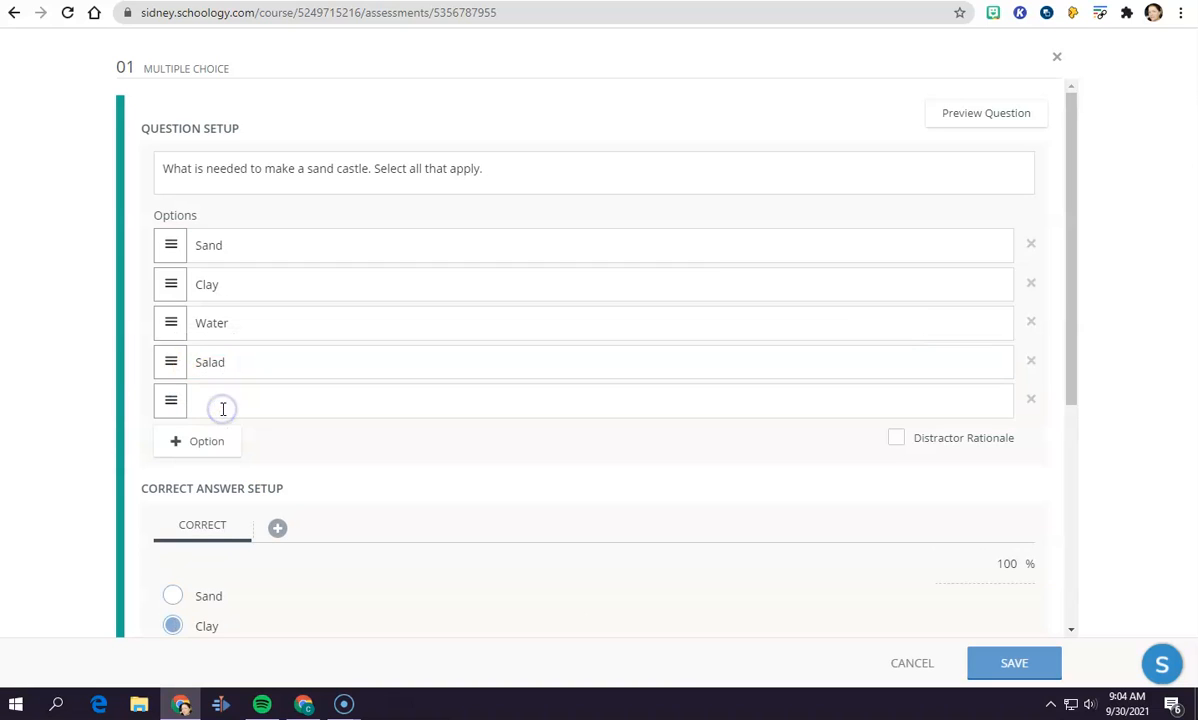
pyautogui.click(223, 408)
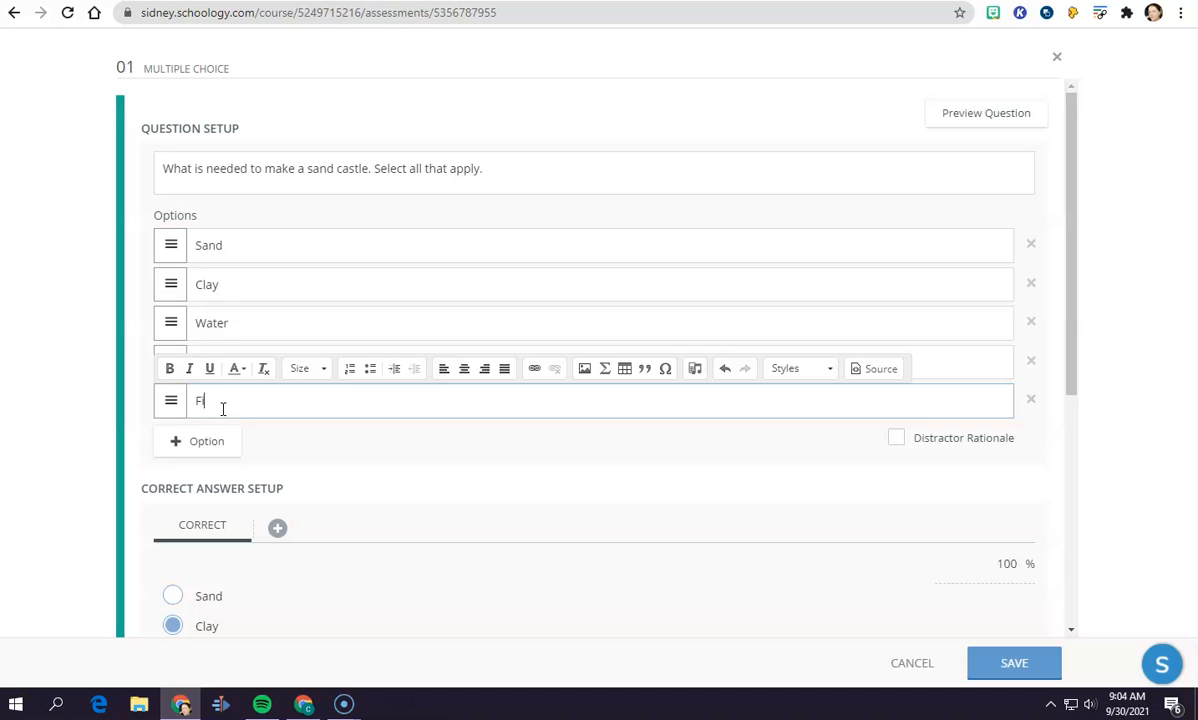
pyautogui.write('Fish')
pyautogui.click(340, 472)
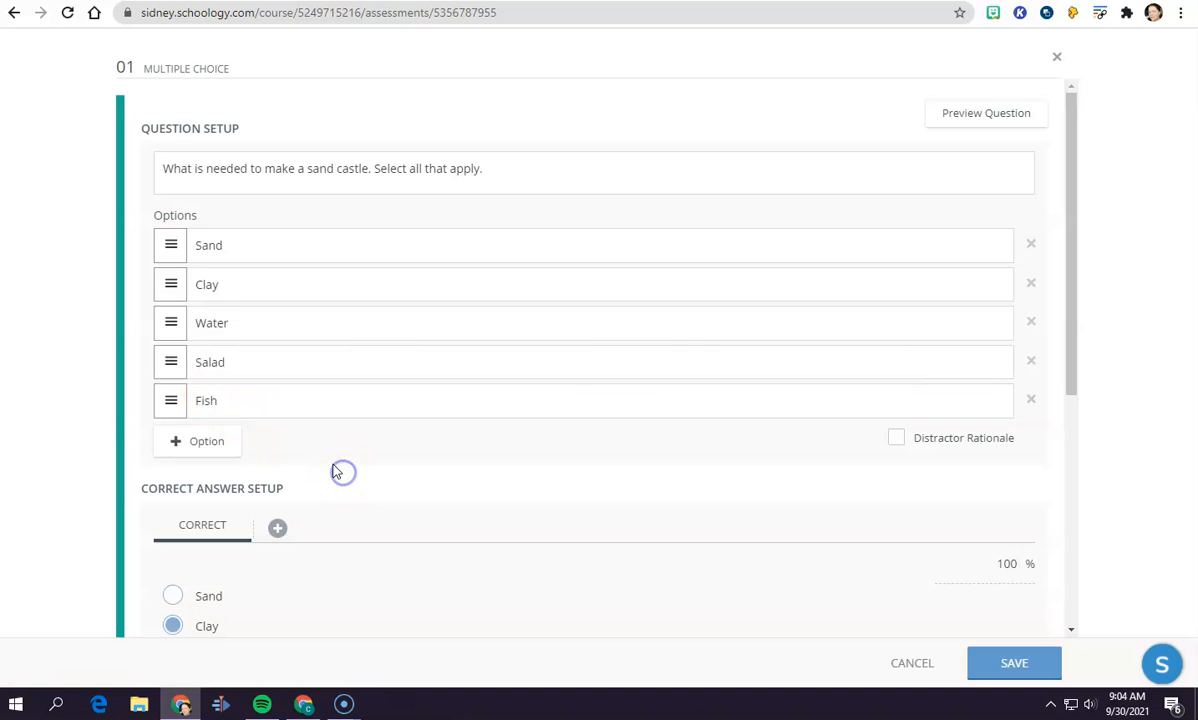
# - Allow multiple responses and mark Sand and Water as the correct answers instead of Clay
pyautogui.scroll(-2, 476, 404)
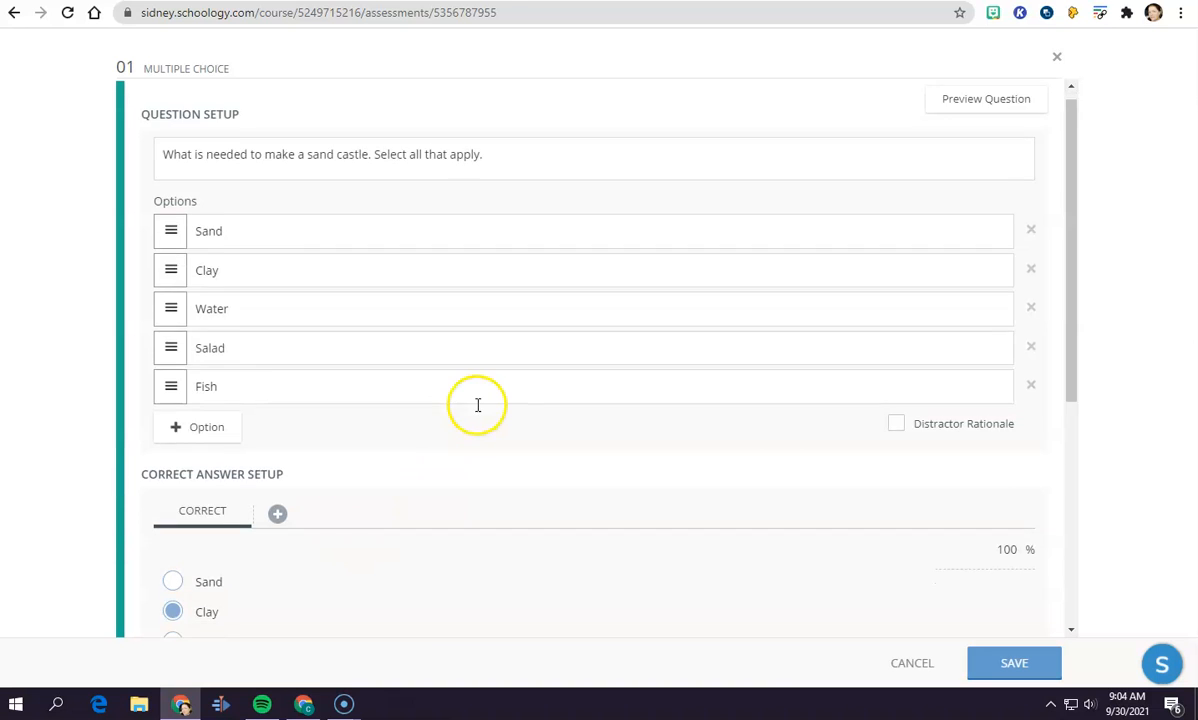
pyautogui.scroll(2, 345, 365)
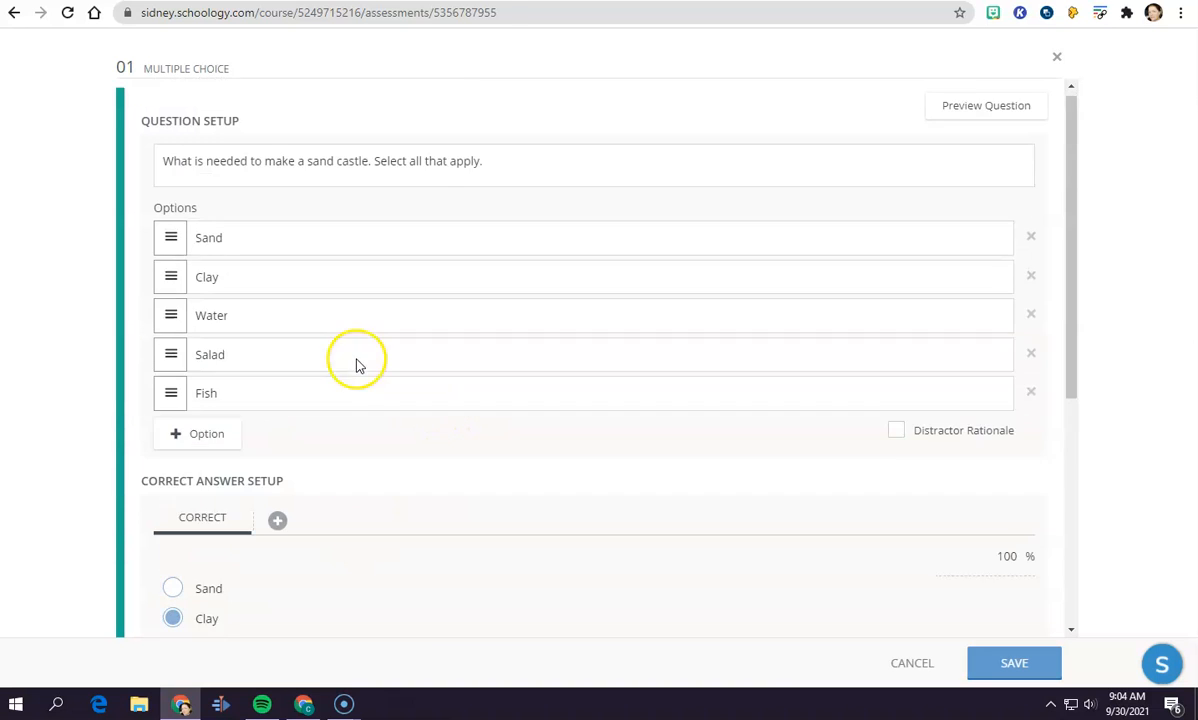
pyautogui.scroll(-3, 350, 348)
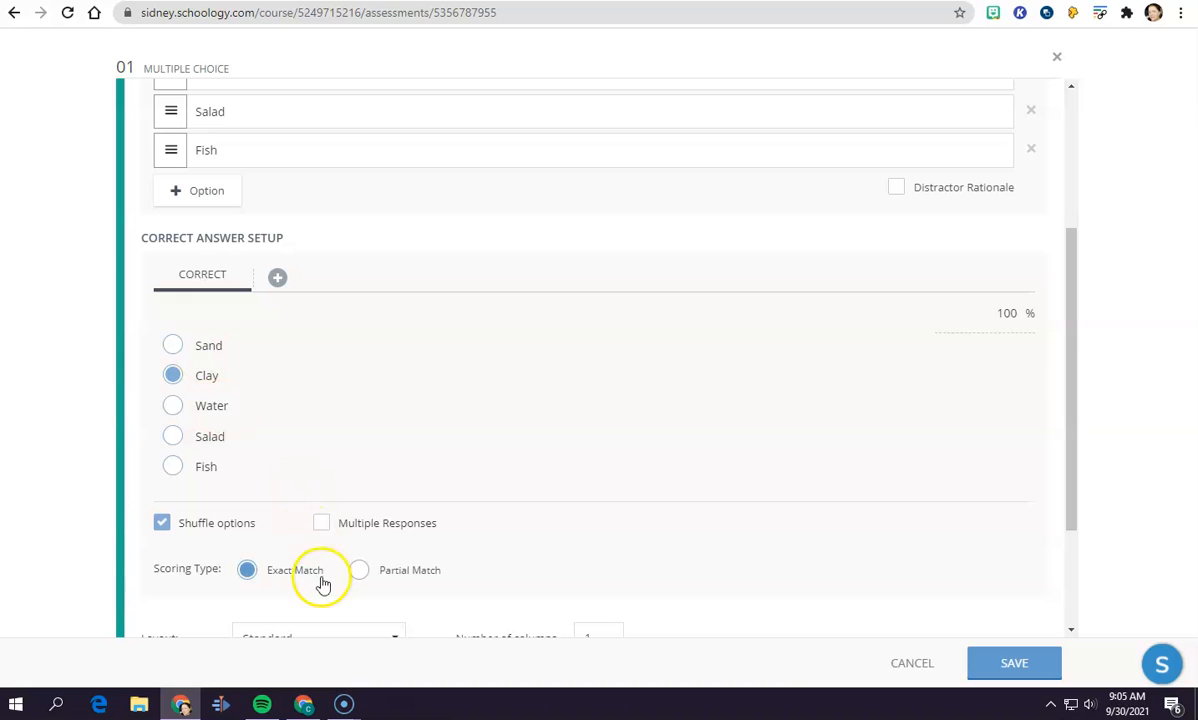
pyautogui.click(338, 522)
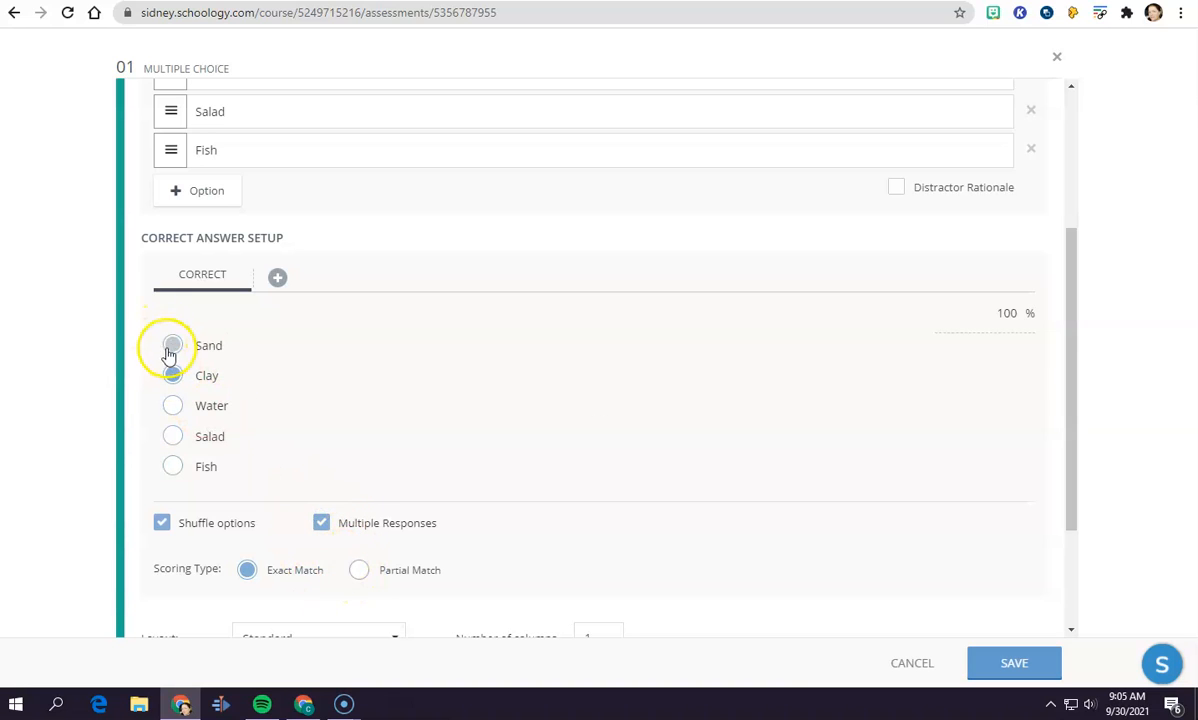
pyautogui.click(170, 405)
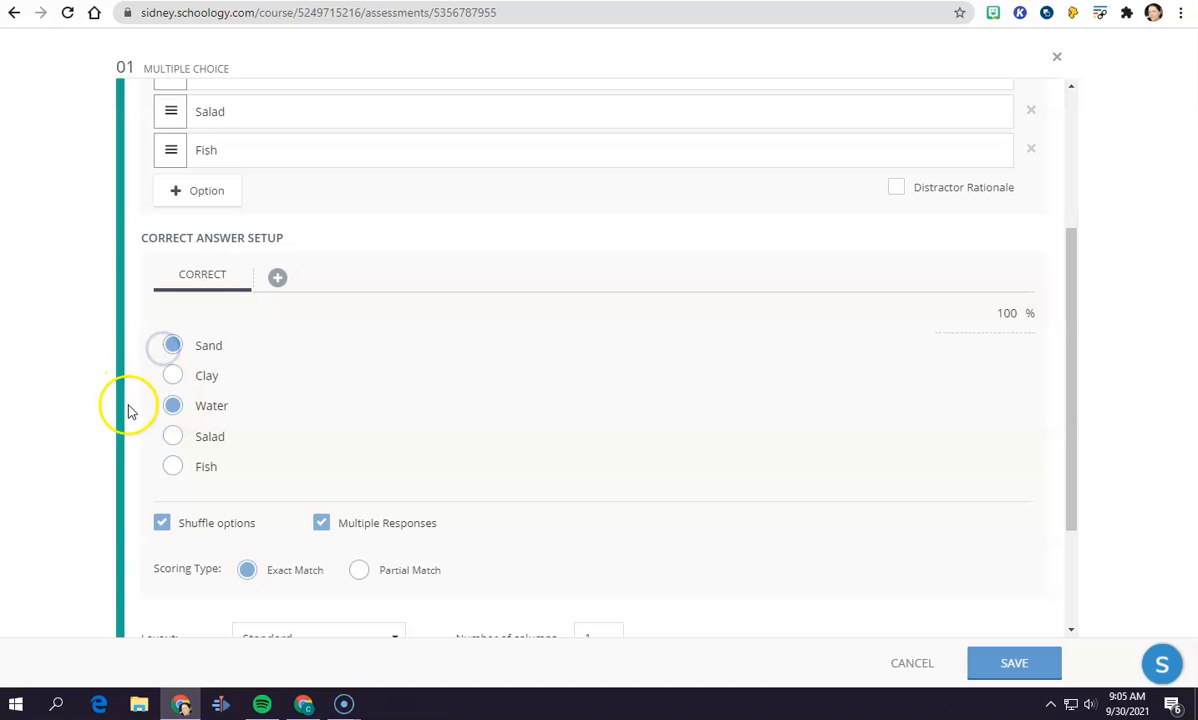
# - Set the question's scoring type to Partial Match
pyautogui.scroll(-1, 427, 462)
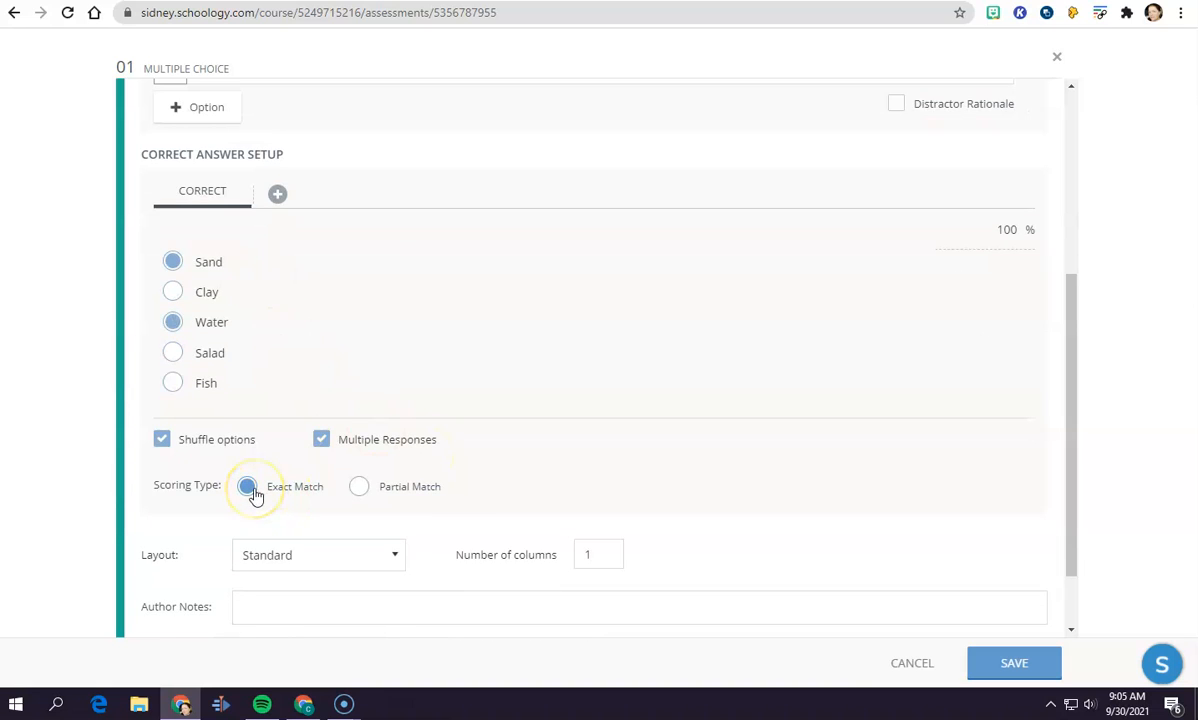
pyautogui.click(360, 487)
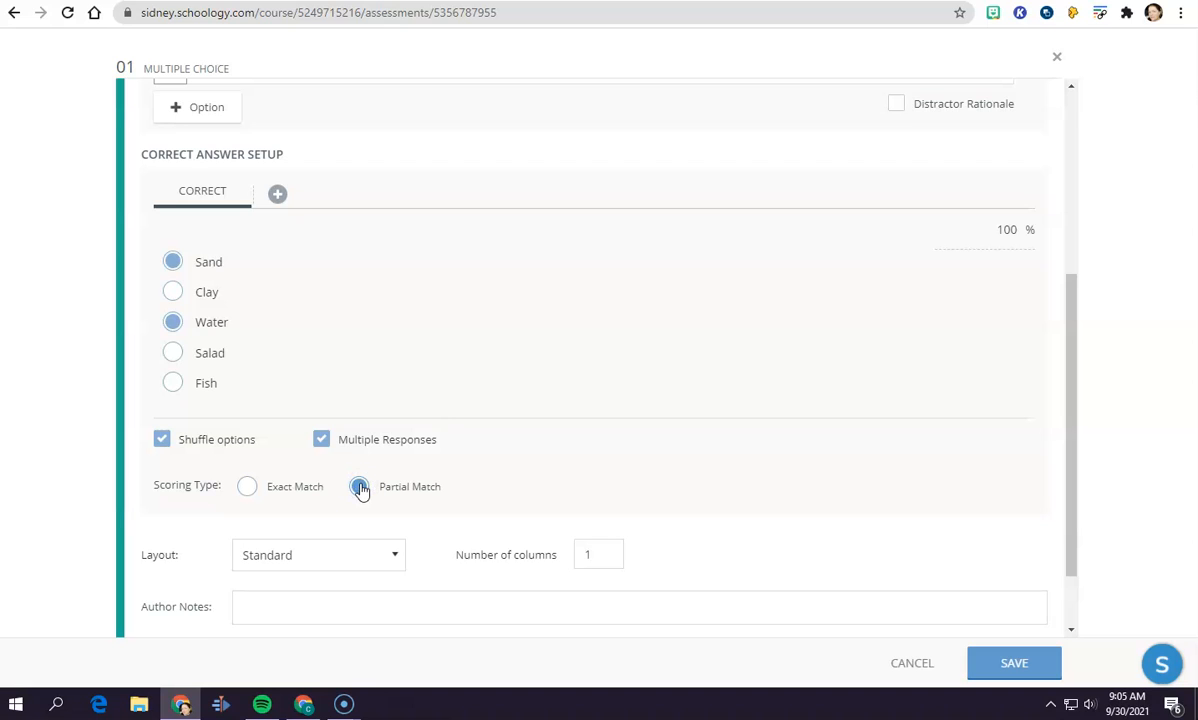
pyautogui.click(210, 192)
# - Add three alternate correct answers: Sand and Clay, Sand and Salad, and Sand and Fish
pyautogui.click(278, 197)
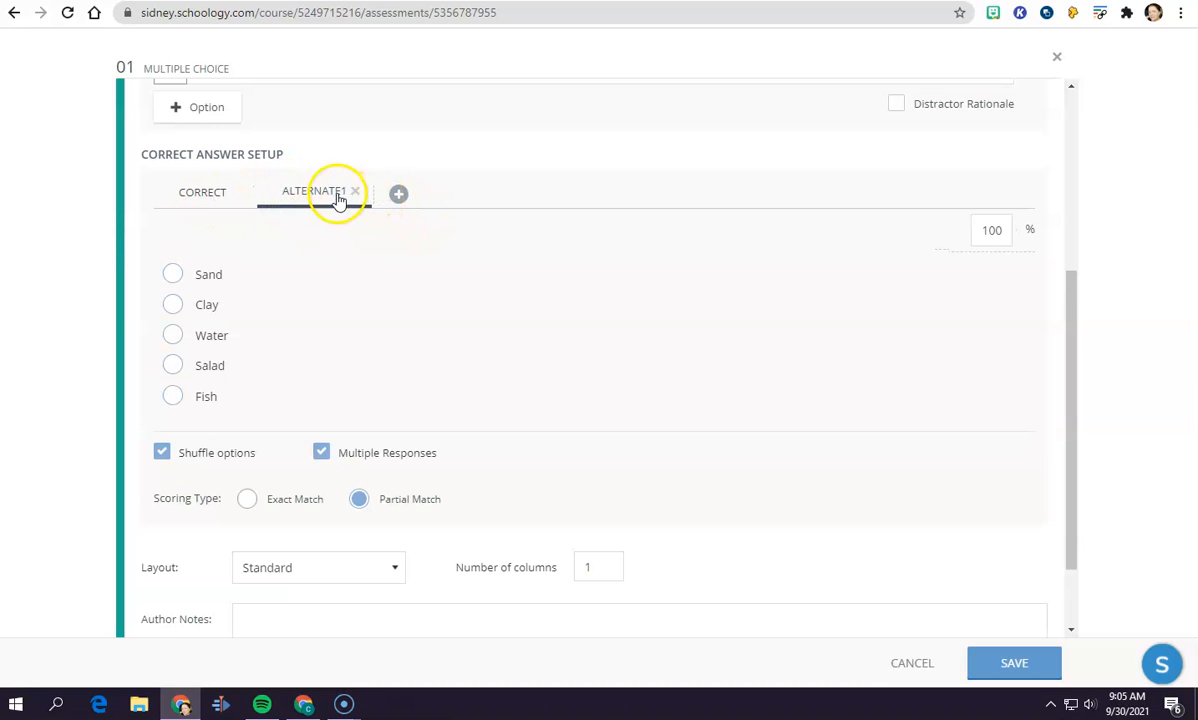
pyautogui.click(174, 275)
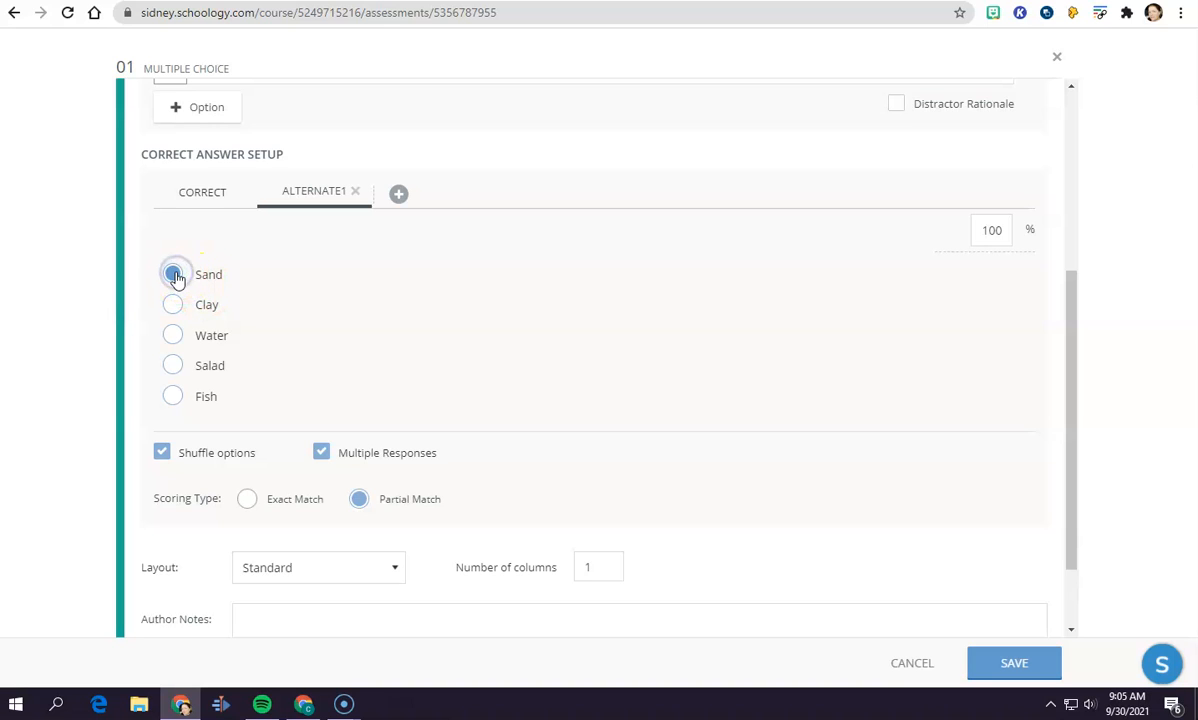
pyautogui.click(174, 309)
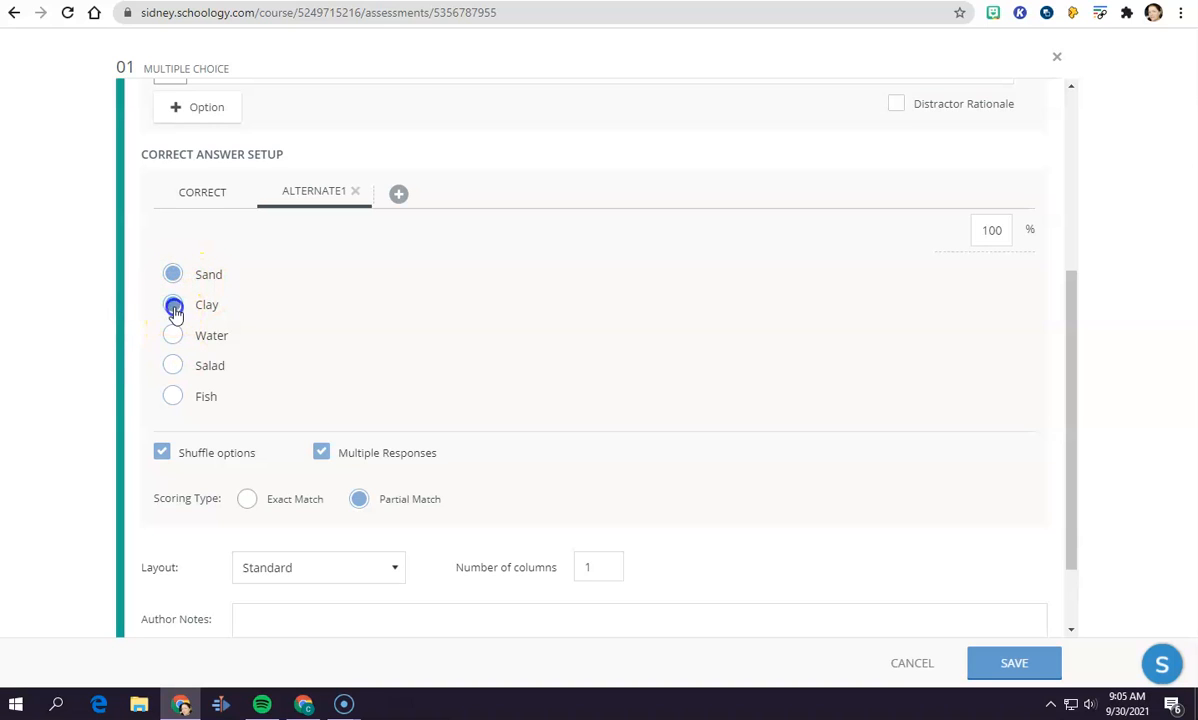
pyautogui.click(395, 197)
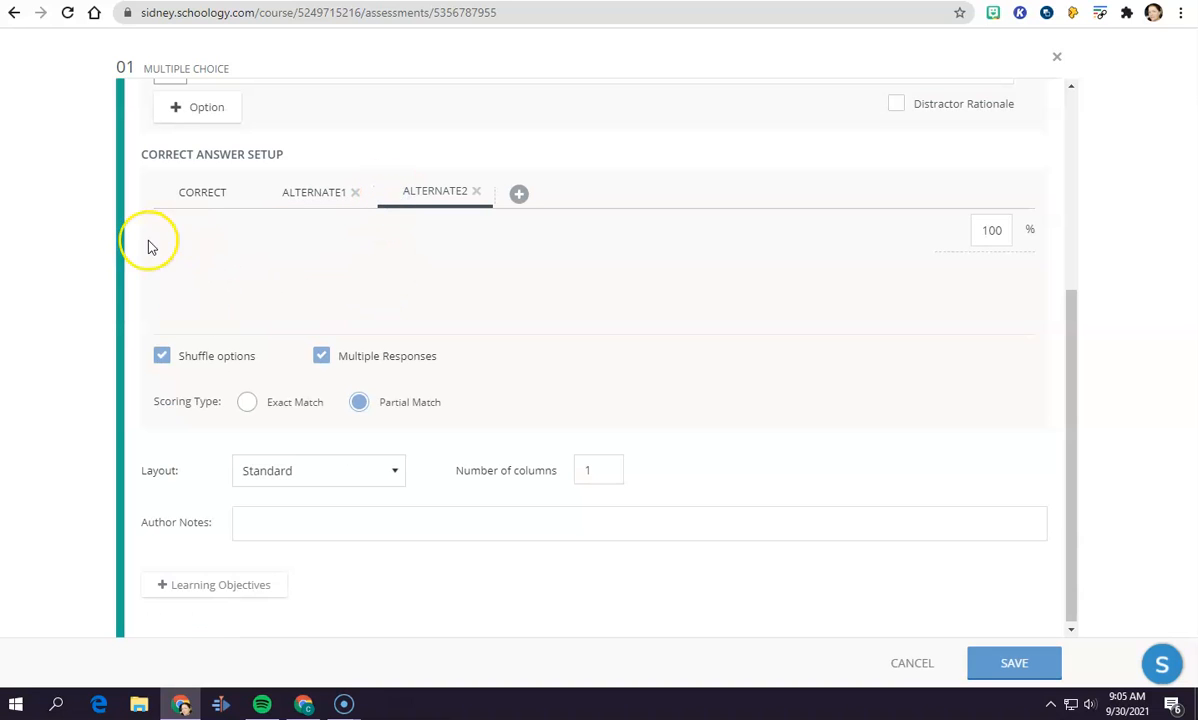
pyautogui.click(173, 272)
pyautogui.click(173, 365)
pyautogui.click(520, 194)
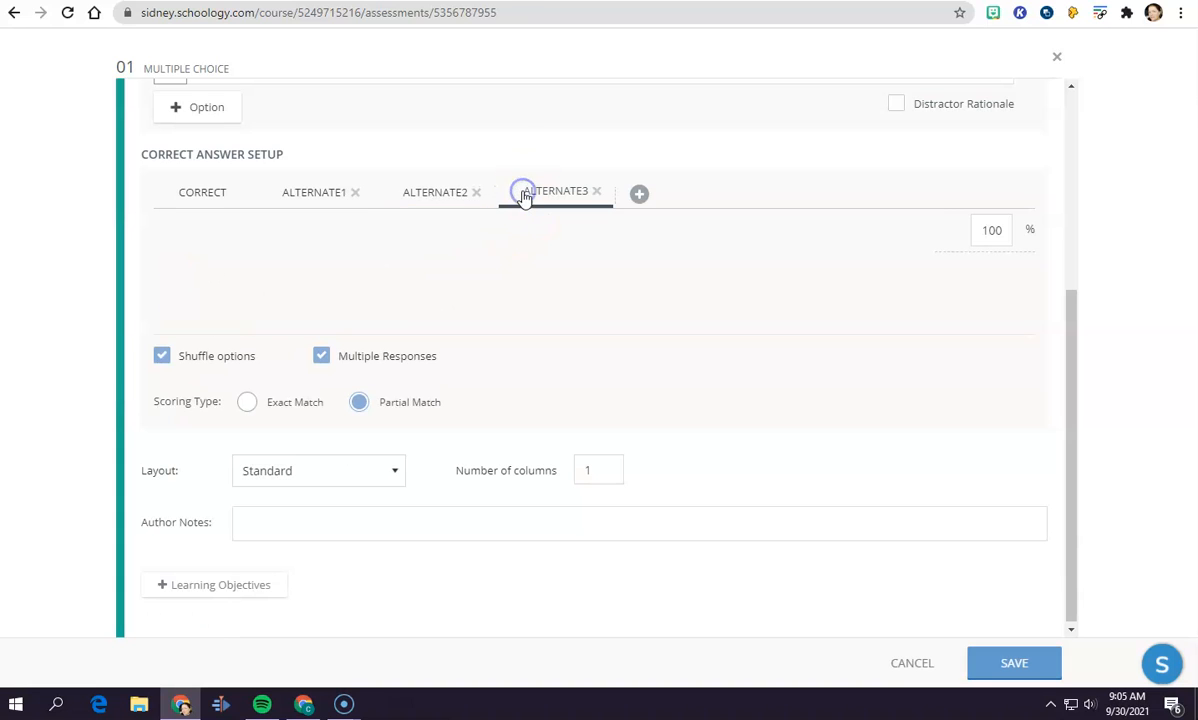
pyautogui.click(173, 273)
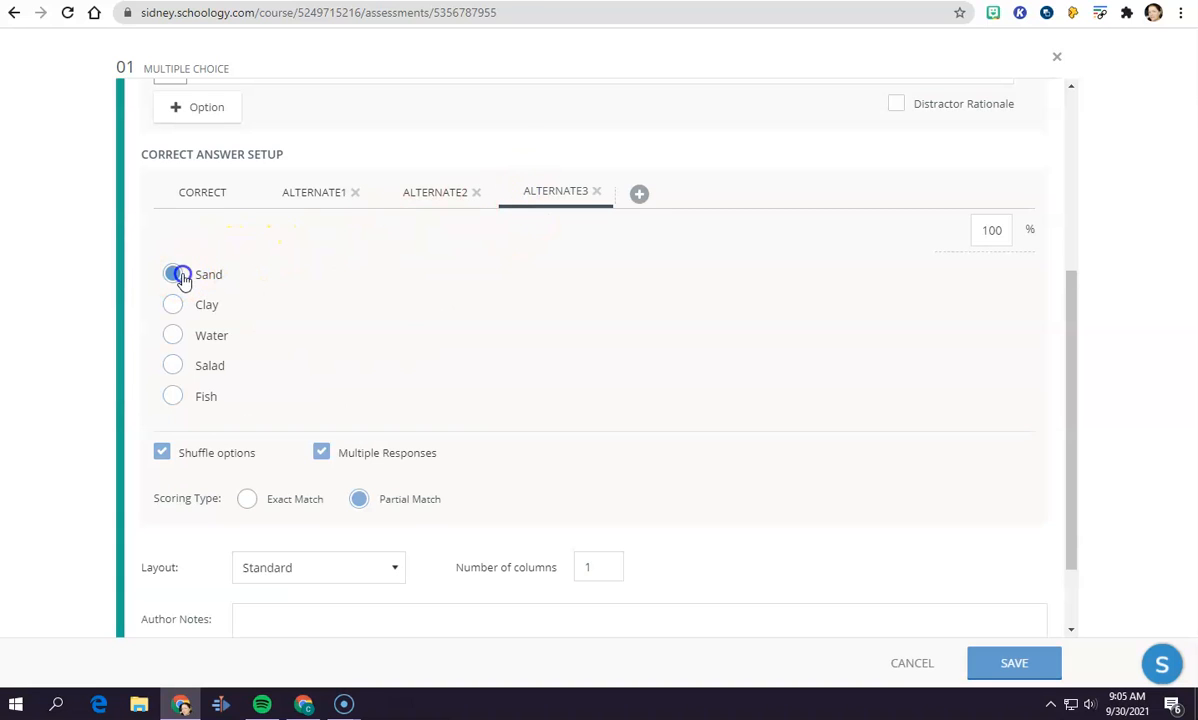
pyautogui.click(173, 396)
# - Add three more alternate correct answers: Clay and Water, Water and Salad, and Water and Fish
pyautogui.click(639, 194)
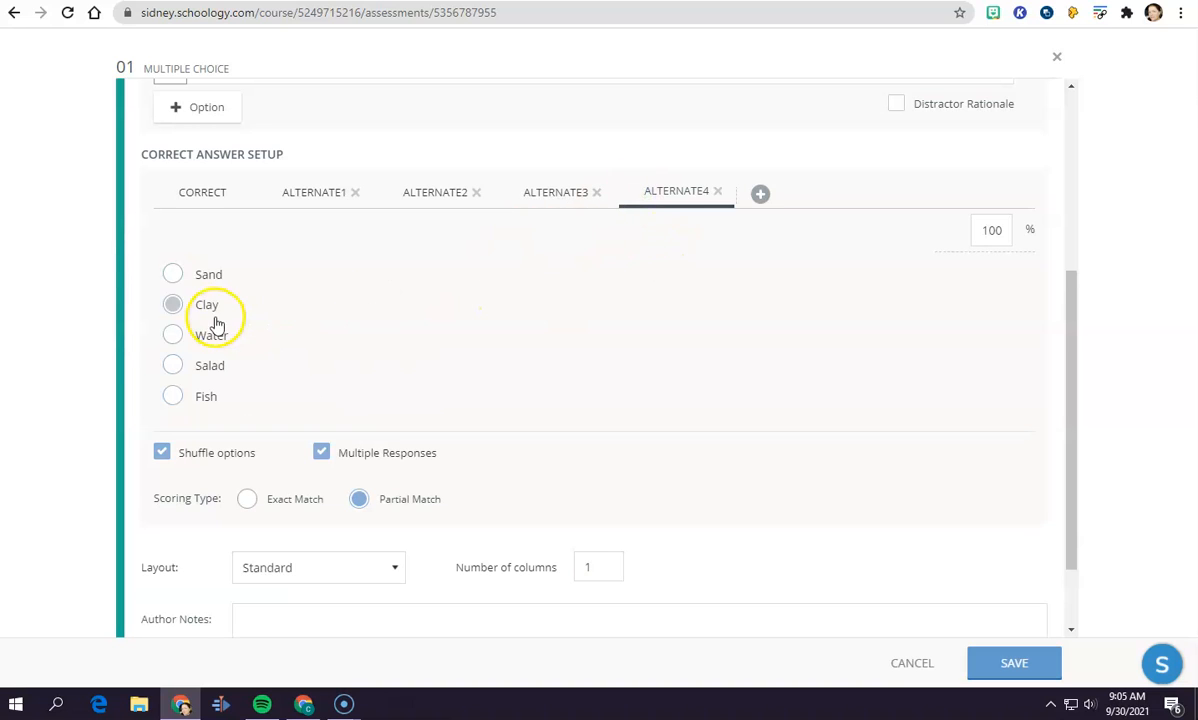
pyautogui.click(175, 336)
pyautogui.click(175, 304)
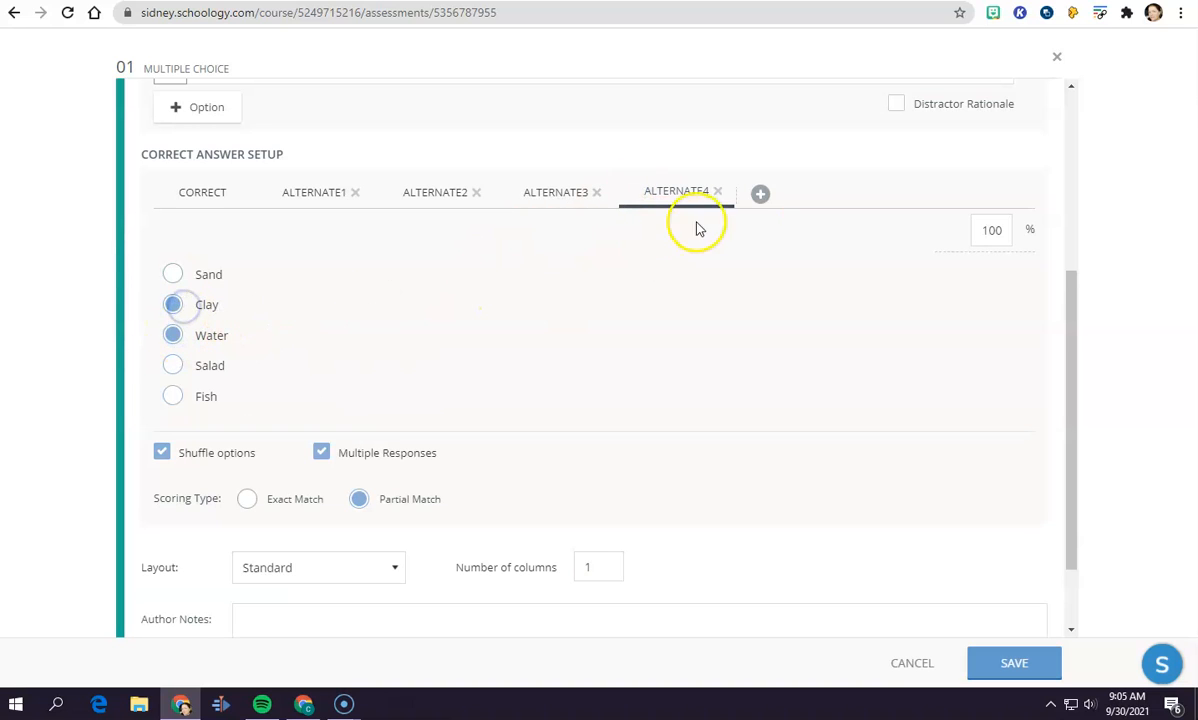
pyautogui.click(759, 196)
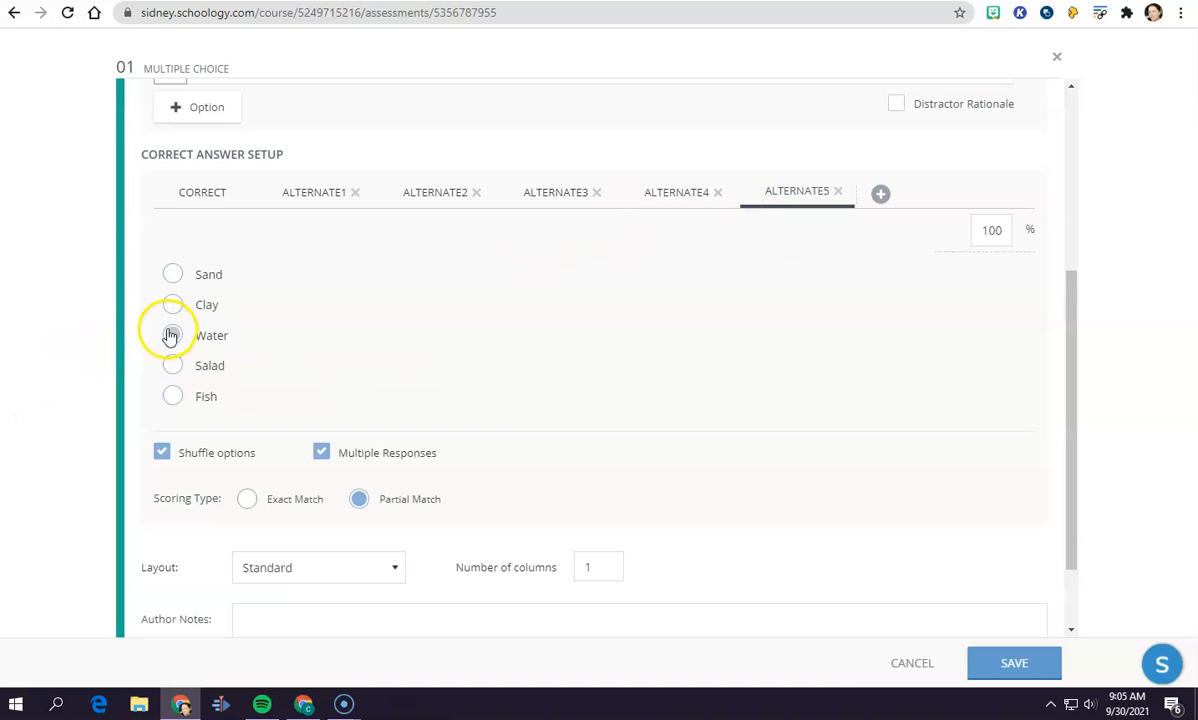
pyautogui.click(175, 336)
pyautogui.click(173, 365)
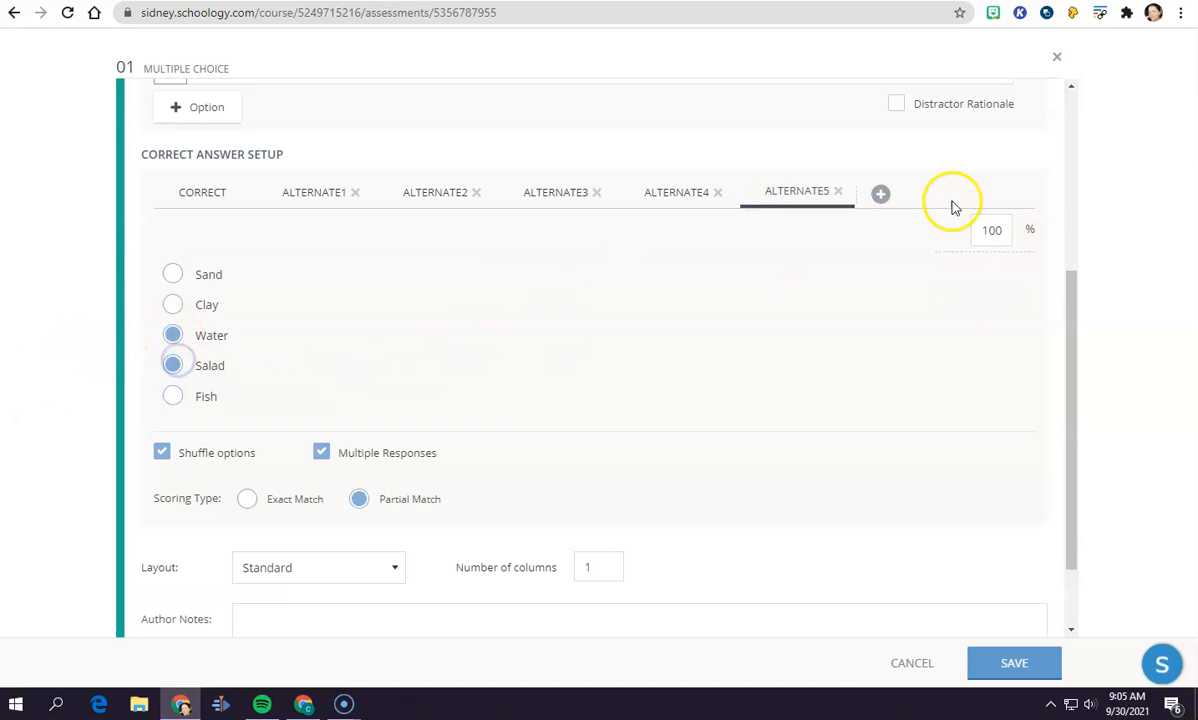
pyautogui.click(880, 194)
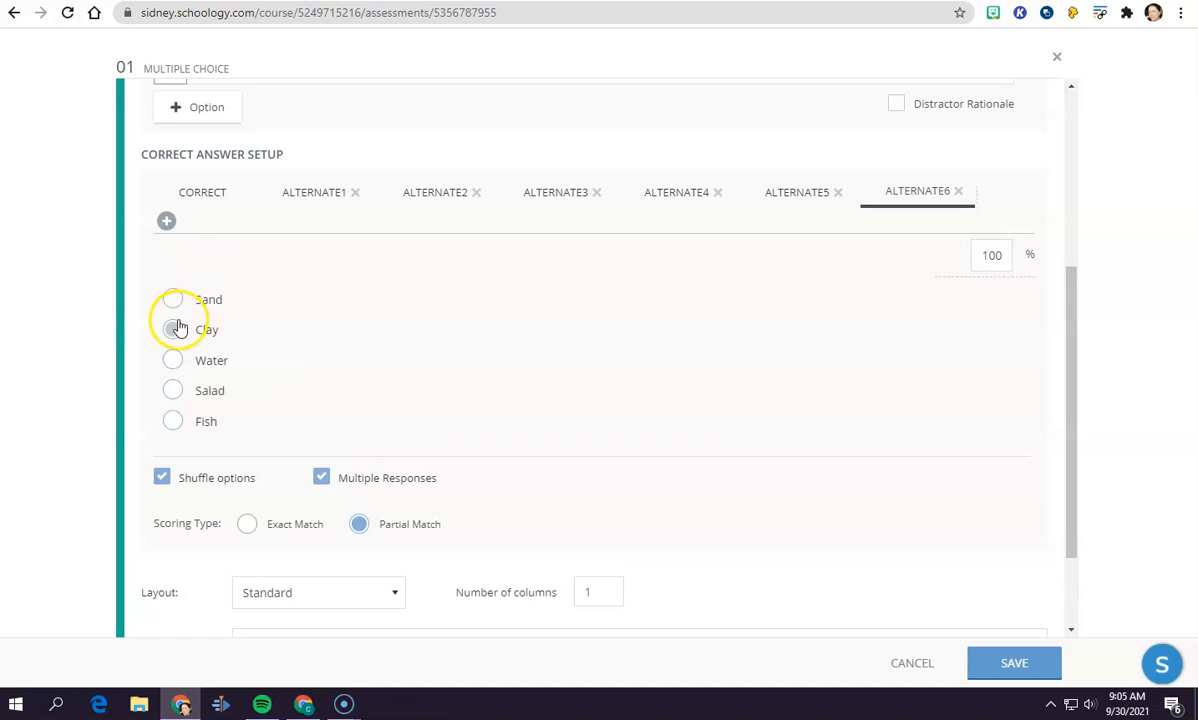
pyautogui.click(175, 368)
pyautogui.click(174, 420)
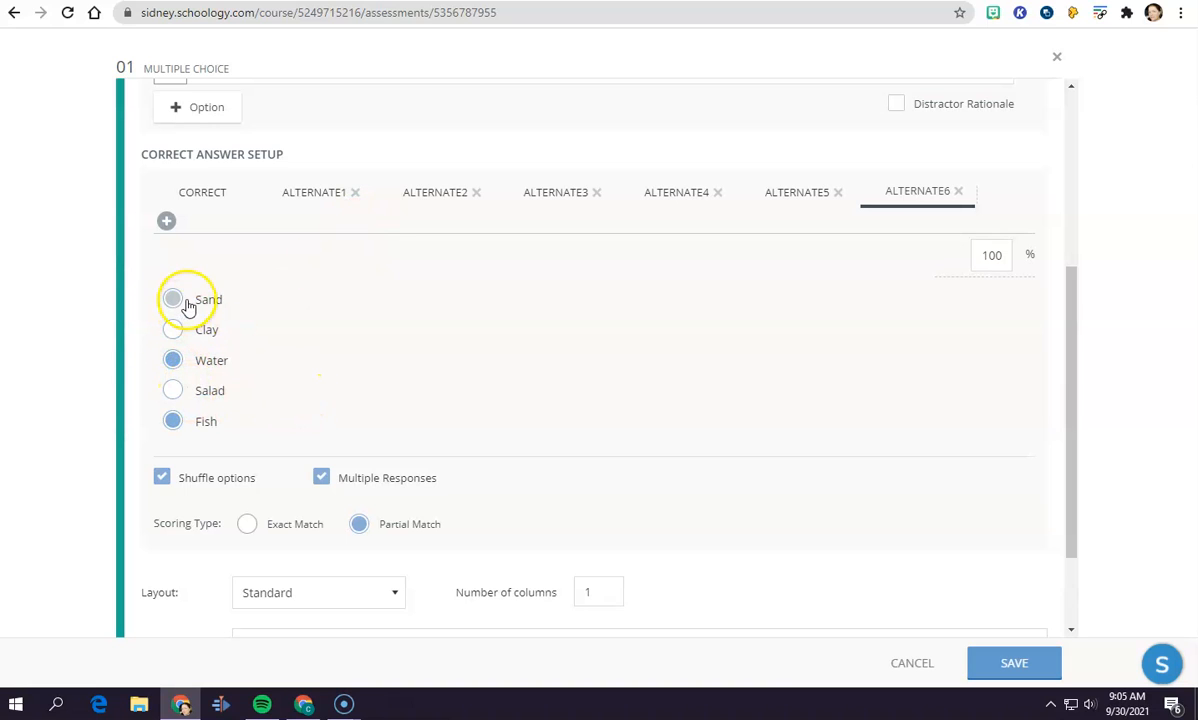
# - Set the score percentage of Alternate1, Alternate2, Alternate3 and Alternate4 to 50 each
pyautogui.click(328, 191)
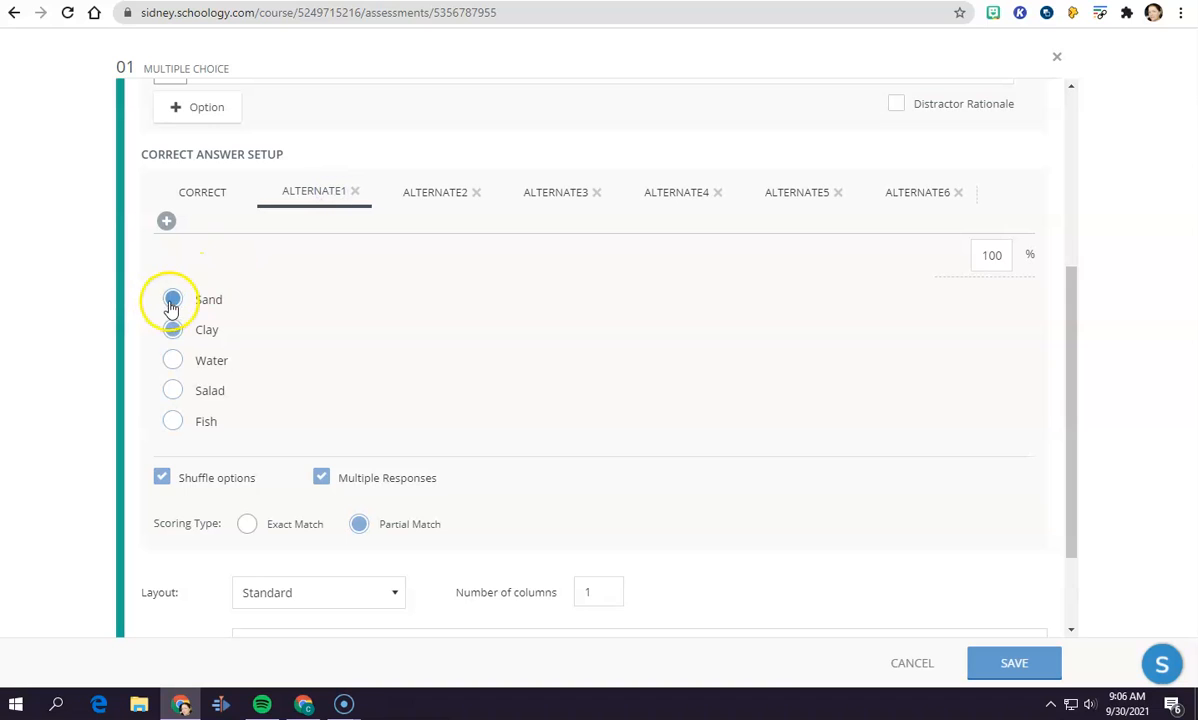
pyautogui.moveTo(998, 255); pyautogui.dragTo(960, 256)
pyautogui.write('50')
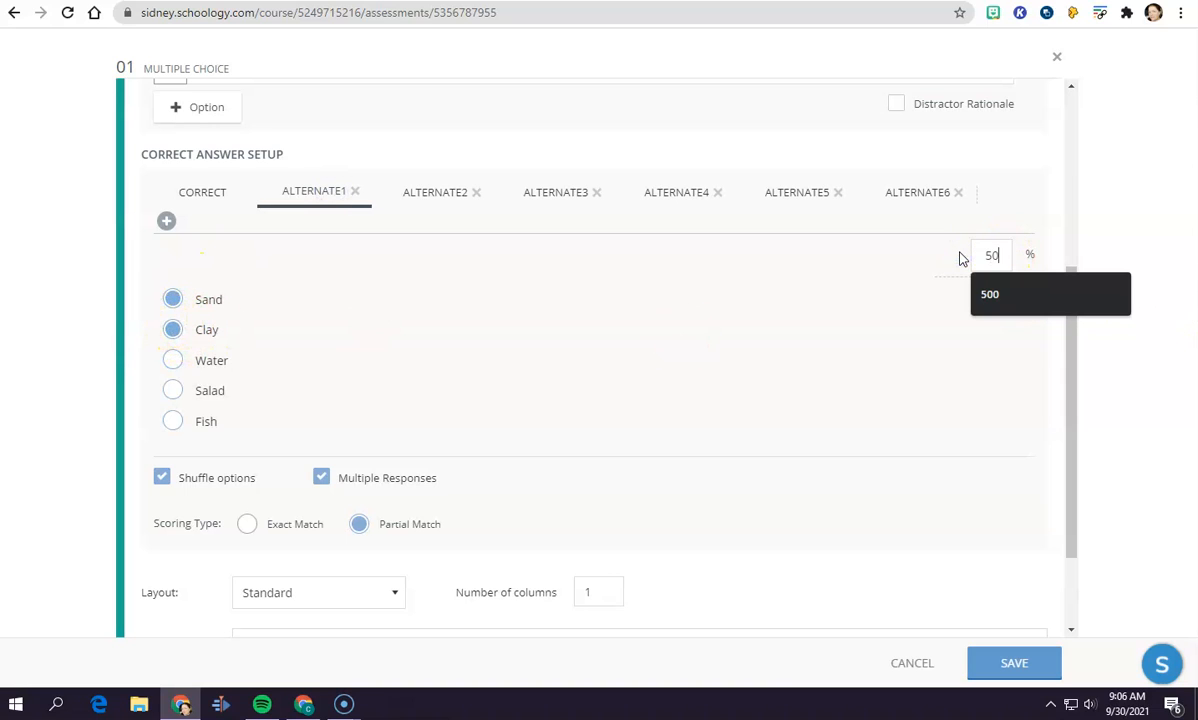
pyautogui.click(434, 187)
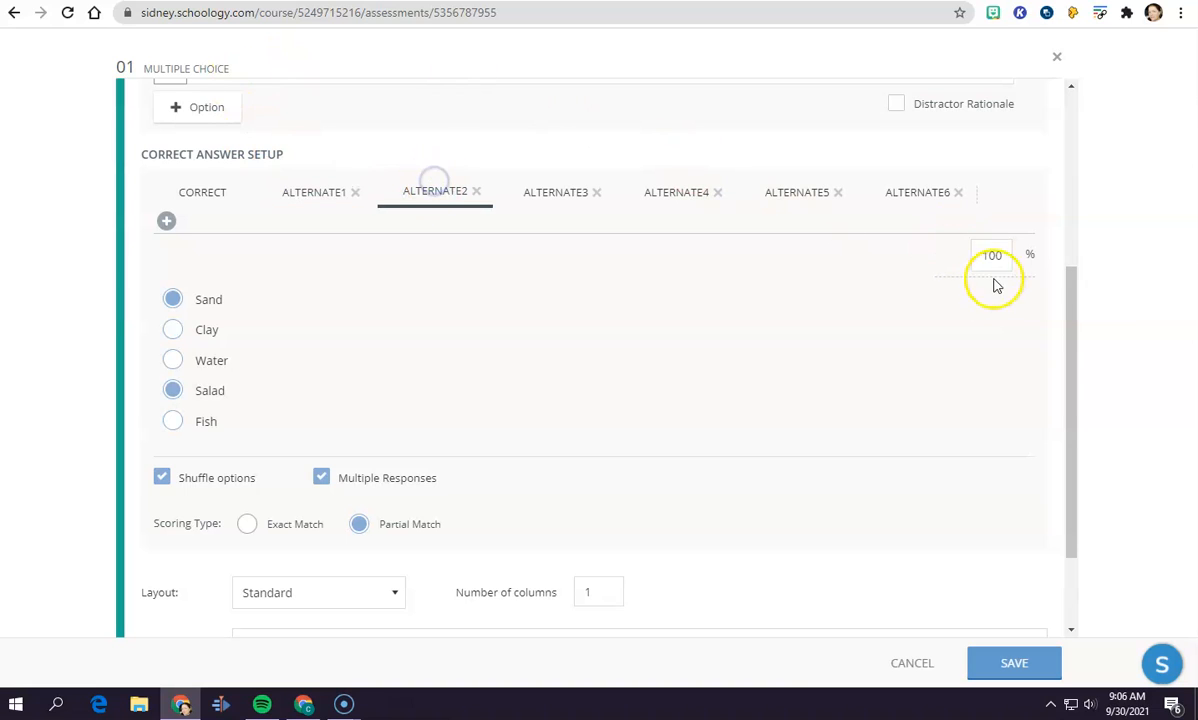
pyautogui.moveTo(1014, 256); pyautogui.dragTo(911, 246)
pyautogui.write('50')
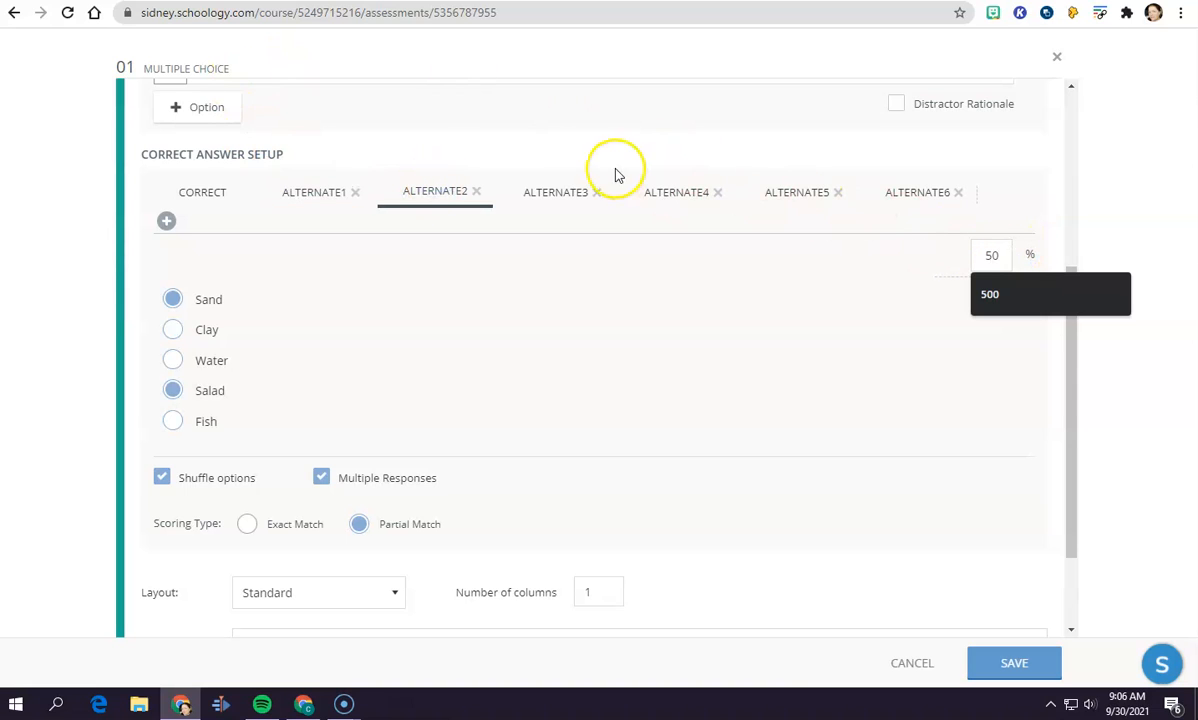
pyautogui.click(537, 191)
pyautogui.moveTo(1051, 246); pyautogui.dragTo(938, 260)
pyautogui.write('50')
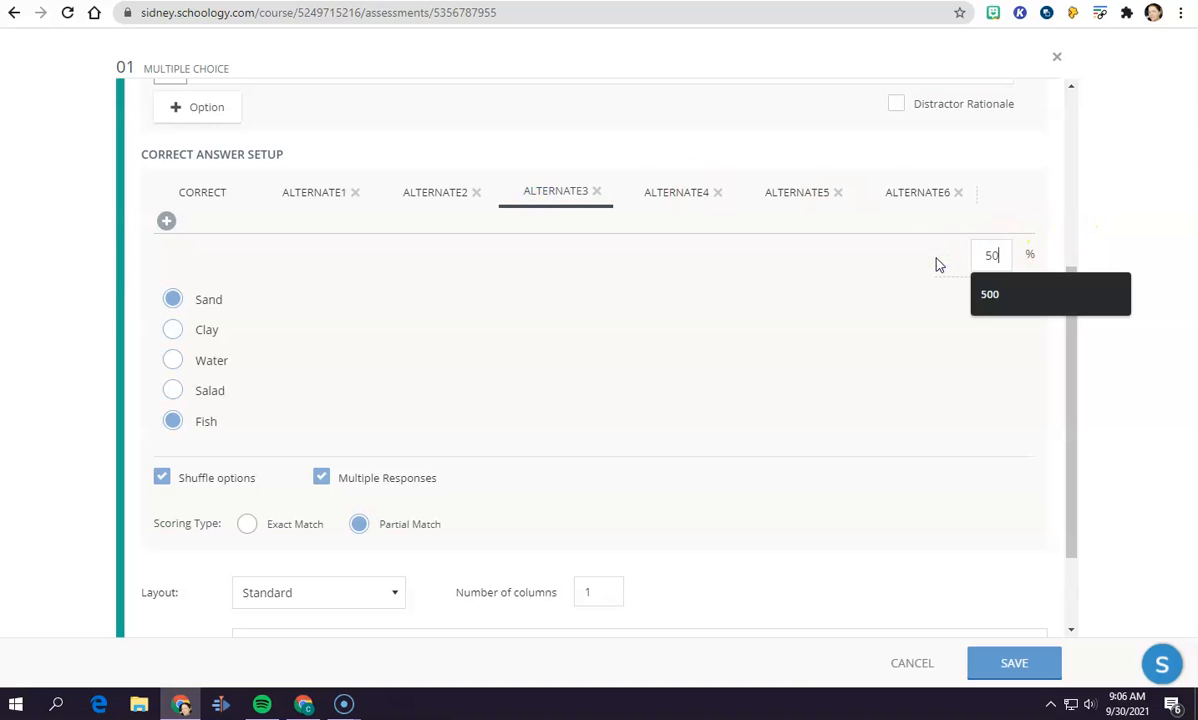
pyautogui.click(660, 191)
pyautogui.moveTo(998, 257); pyautogui.dragTo(966, 273)
pyautogui.write('50')
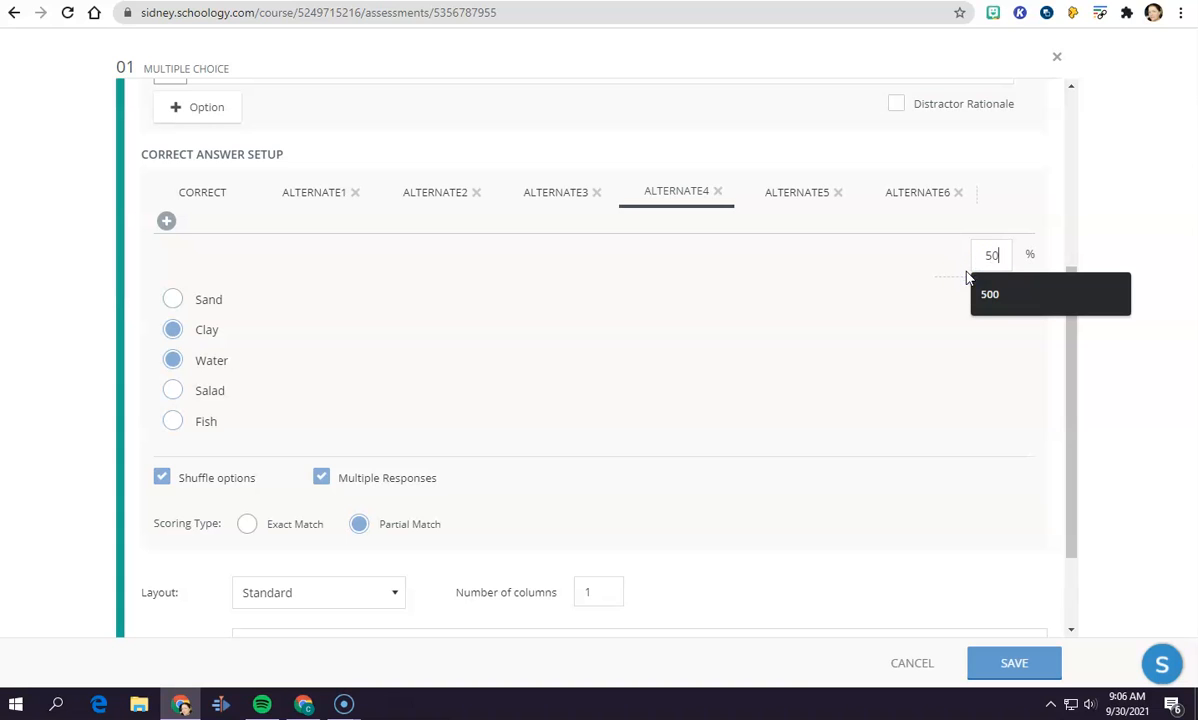
# - Delete the Water and Salad alternate and set the Water and Fish alternate's score to 50%
pyautogui.click(836, 194)
pyautogui.click(786, 196)
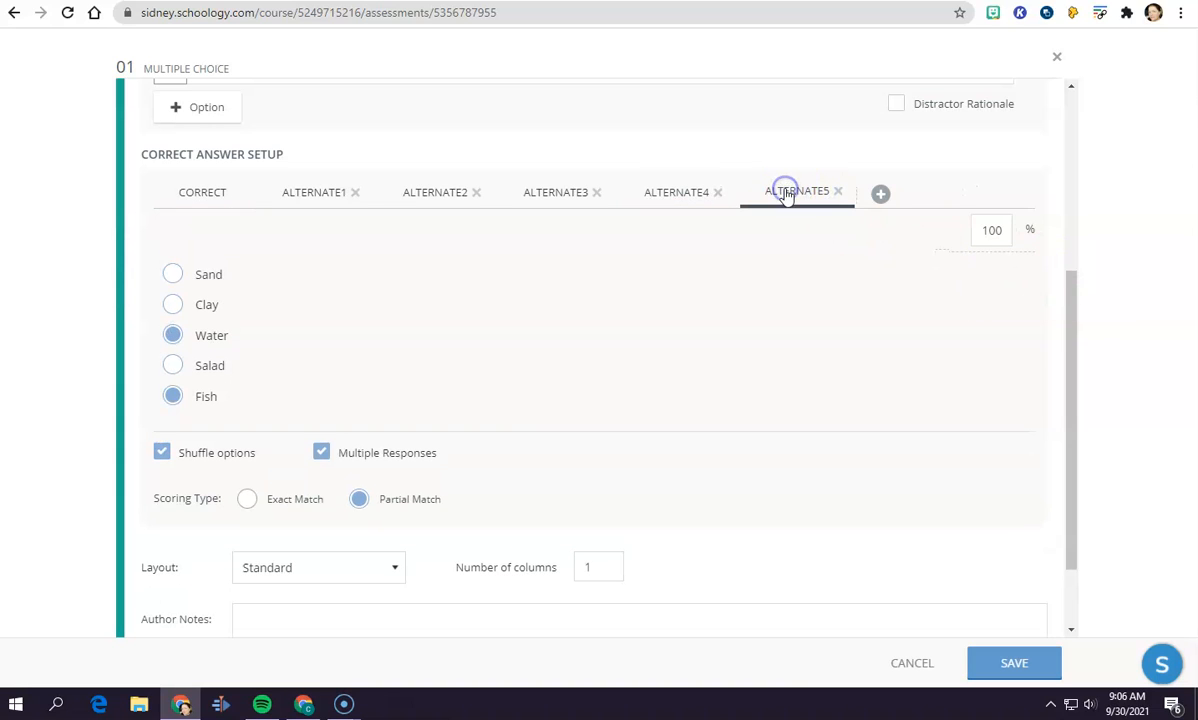
pyautogui.moveTo(1001, 229); pyautogui.dragTo(940, 240)
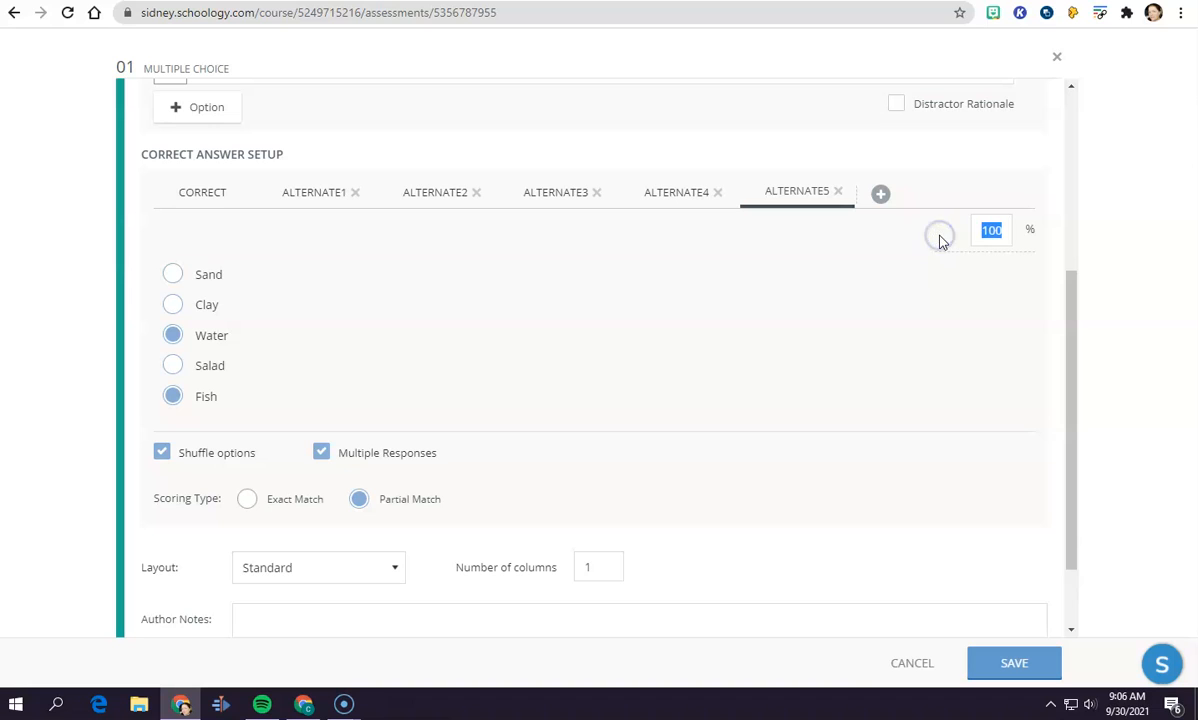
pyautogui.write('50')
pyautogui.click(535, 287)
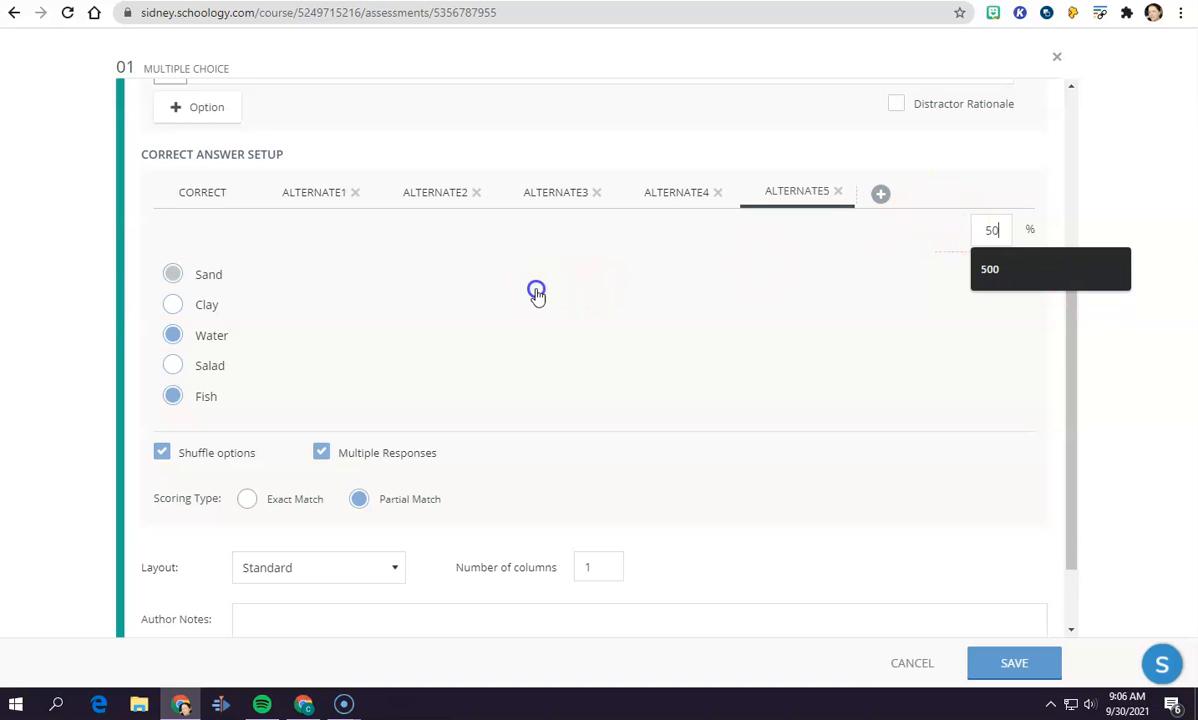
# - Add a sixth alternate answer with Water and Fish selected and its score set to 50%
pyautogui.click(666, 197)
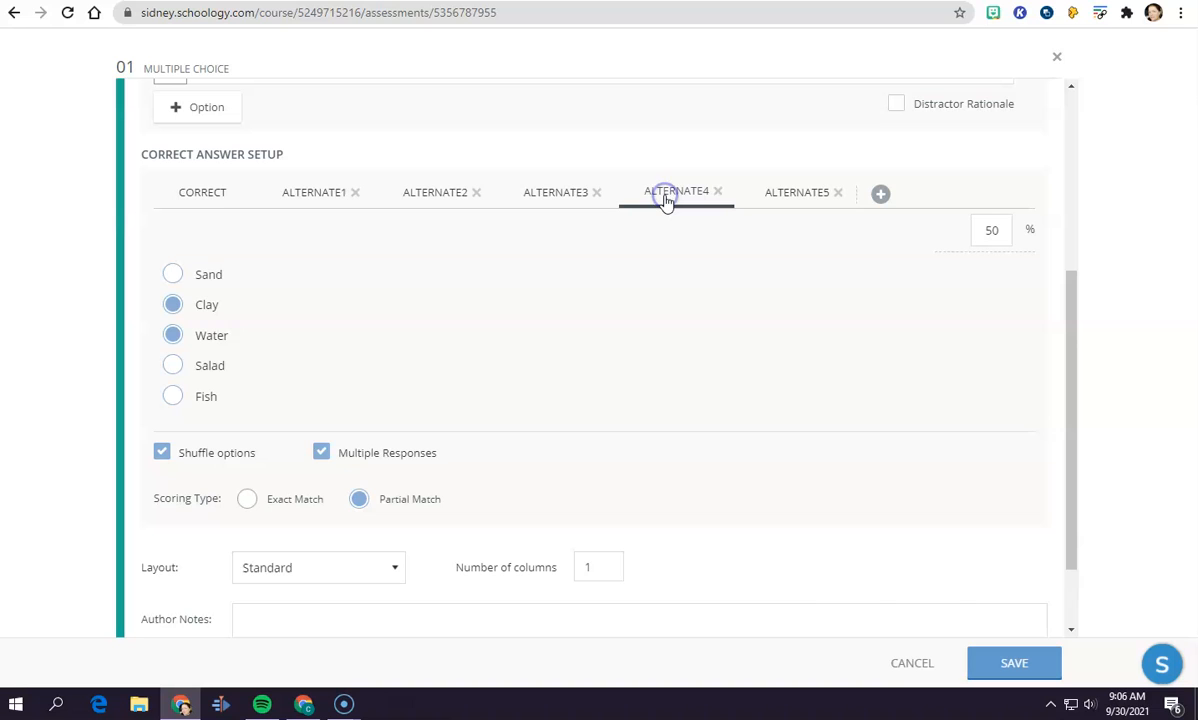
pyautogui.click(792, 193)
pyautogui.click(882, 195)
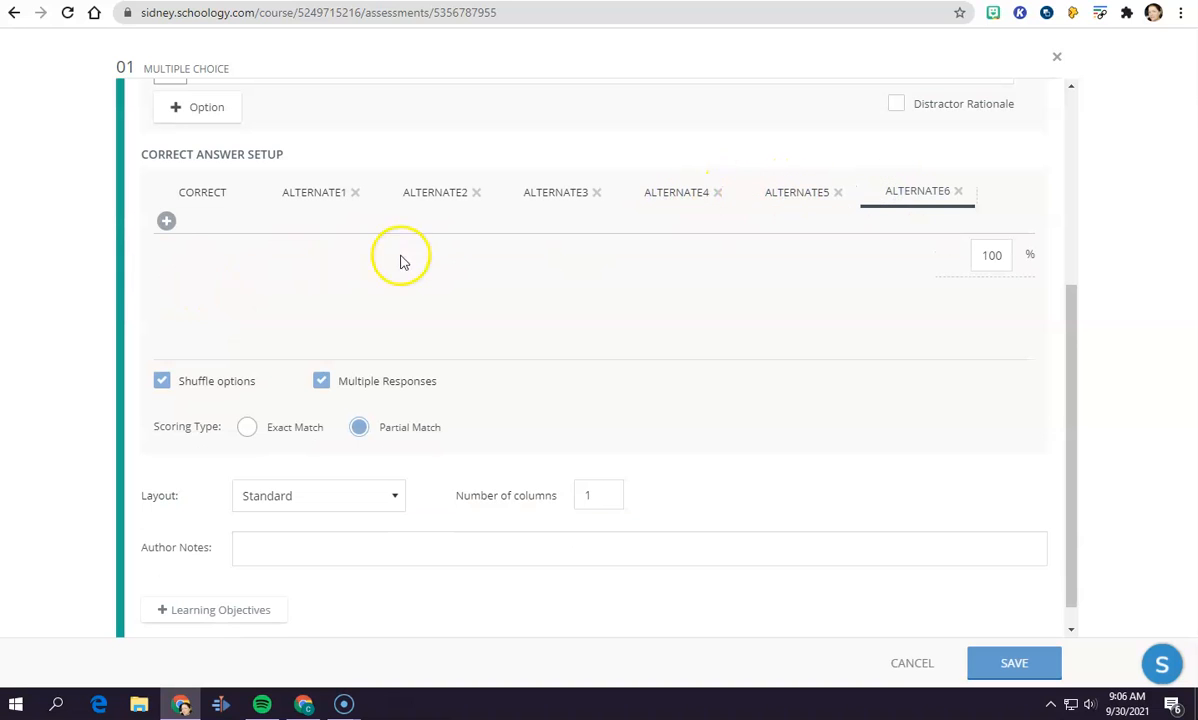
pyautogui.click(171, 361)
pyautogui.click(174, 421)
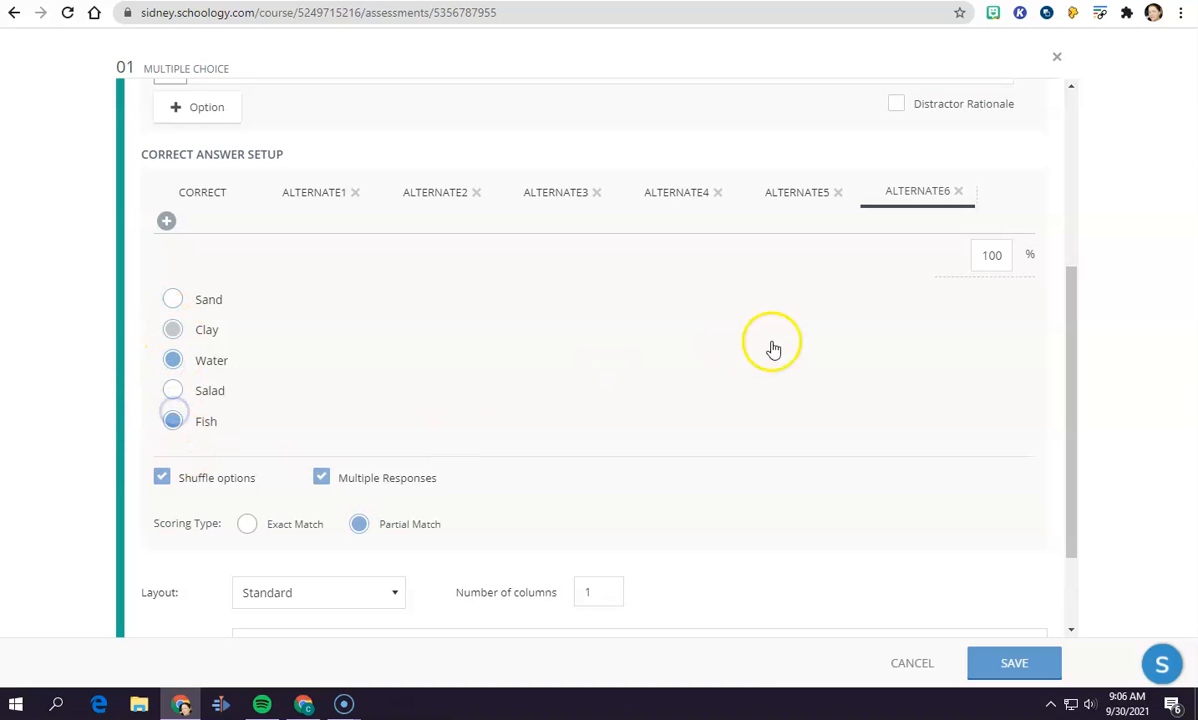
pyautogui.moveTo(978, 256); pyautogui.dragTo(1003, 263)
pyautogui.write('50')
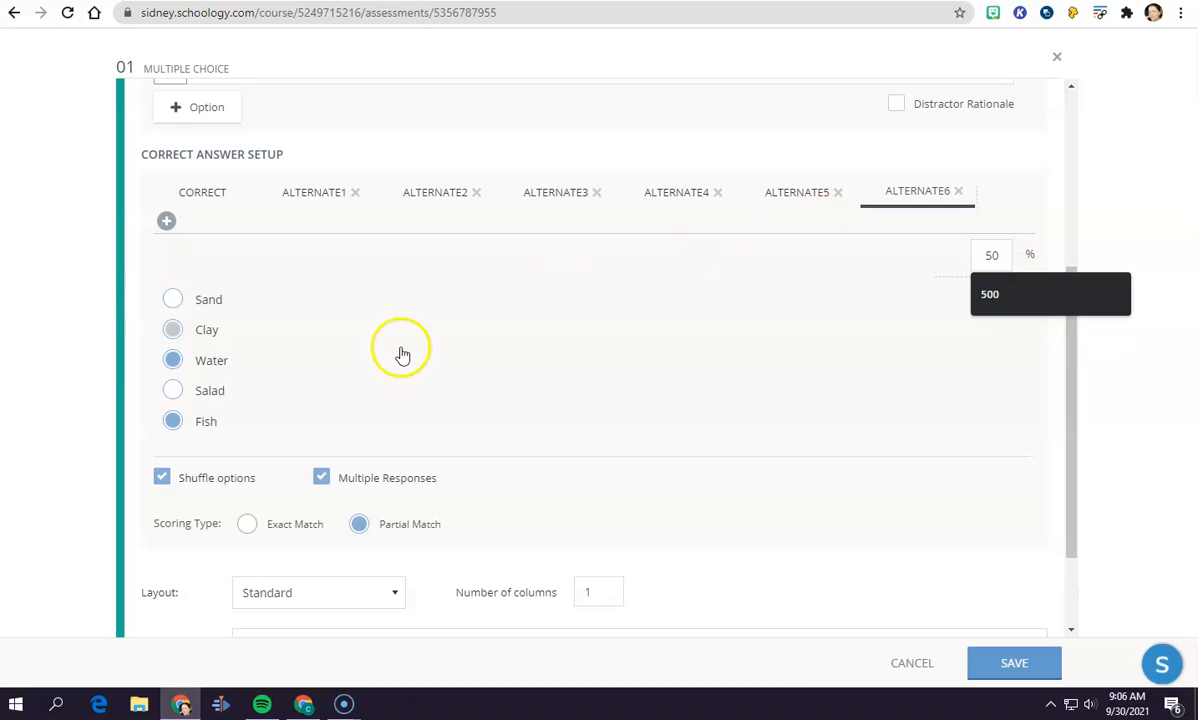
pyautogui.click(532, 352)
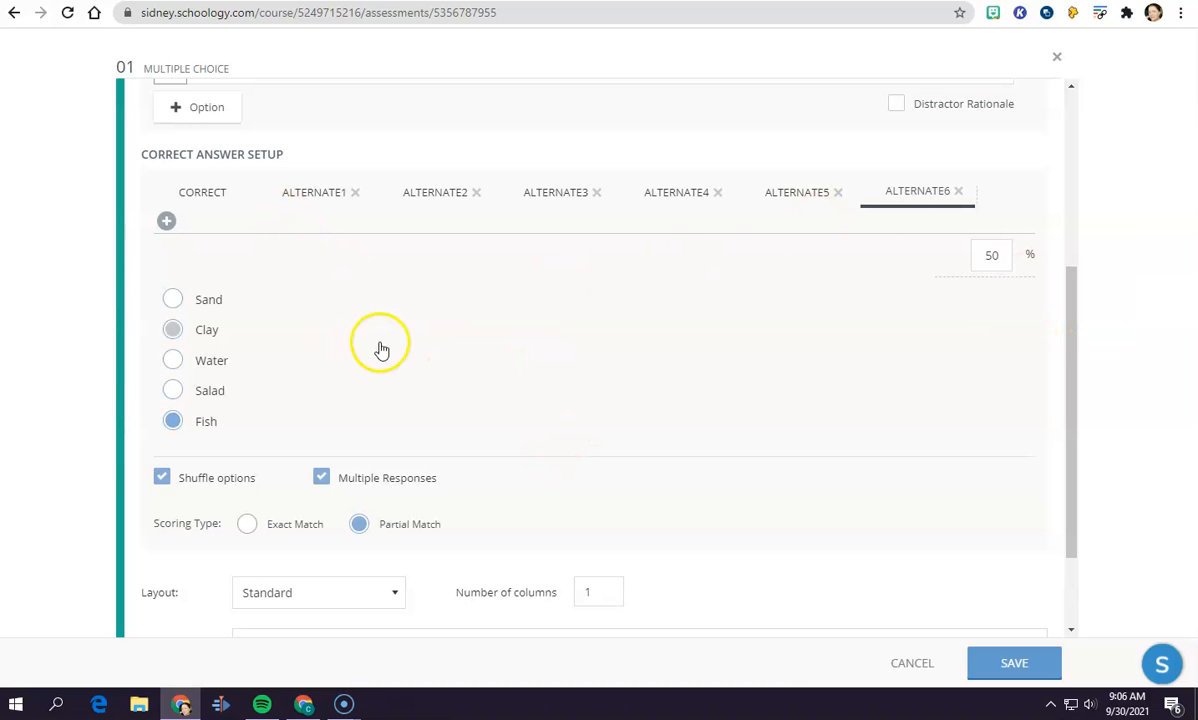
pyautogui.click(174, 362)
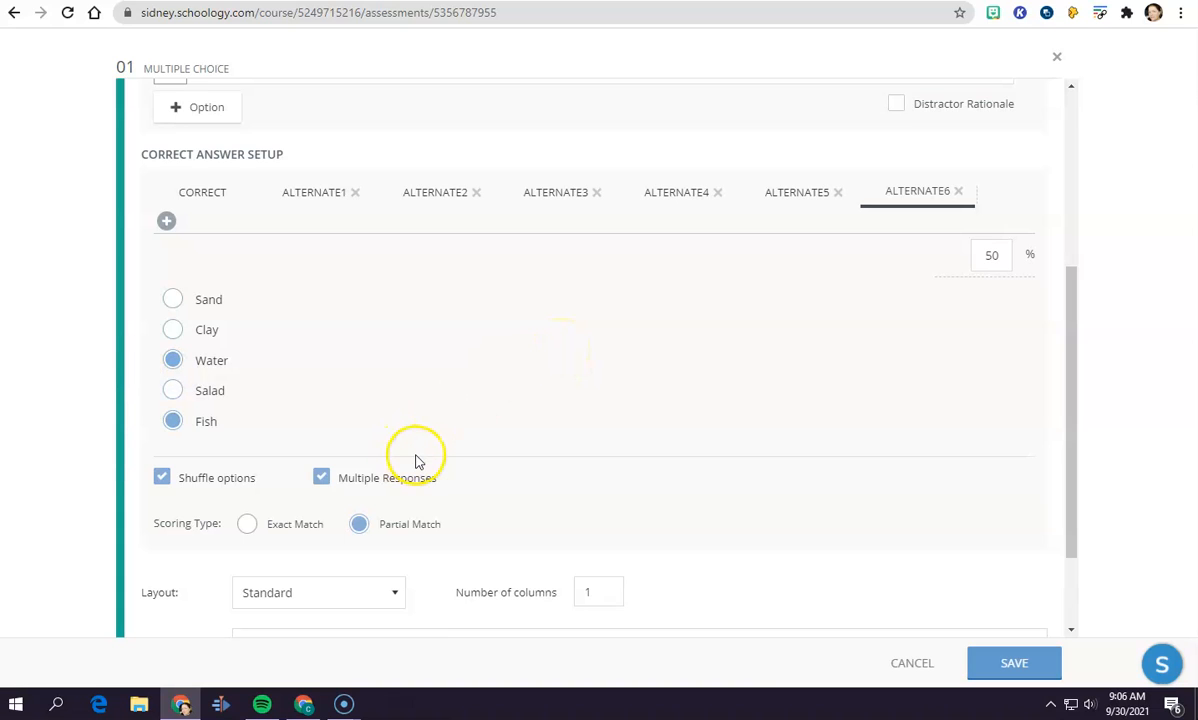
# - Review the selected options and score percentages of the correct answer and all six alternates
pyautogui.click(200, 192)
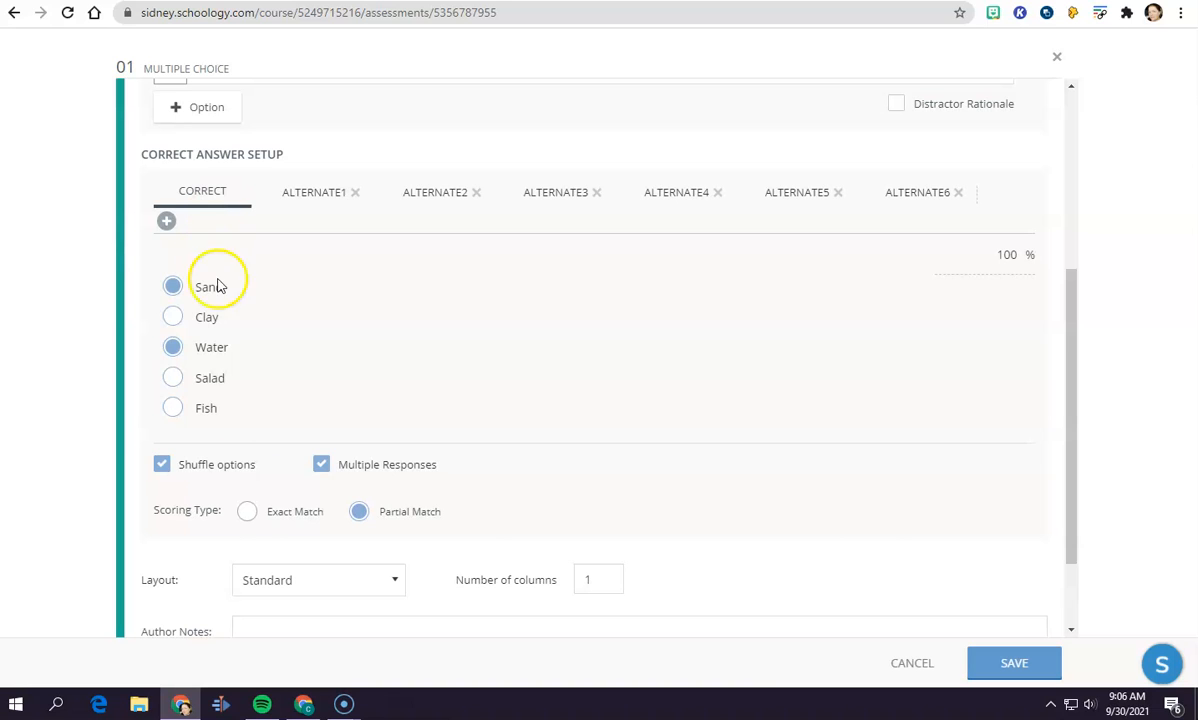
pyautogui.click(313, 192)
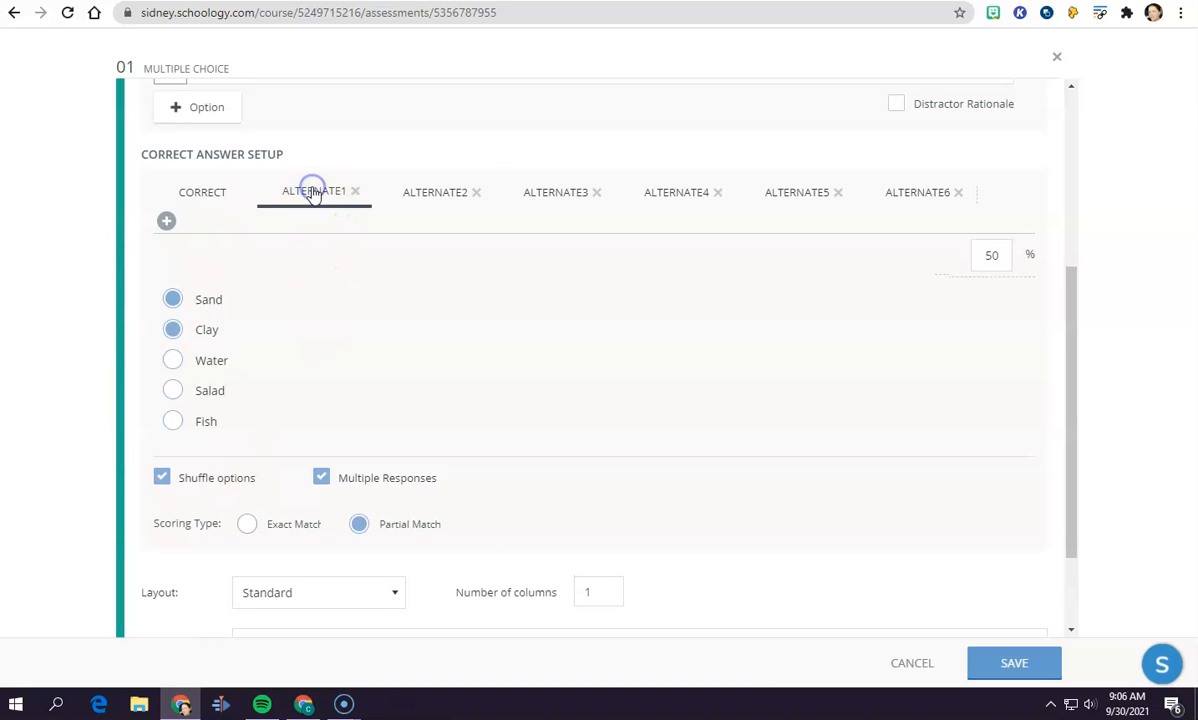
pyautogui.click(432, 192)
pyautogui.click(550, 194)
pyautogui.click(682, 194)
pyautogui.click(812, 194)
pyautogui.click(912, 196)
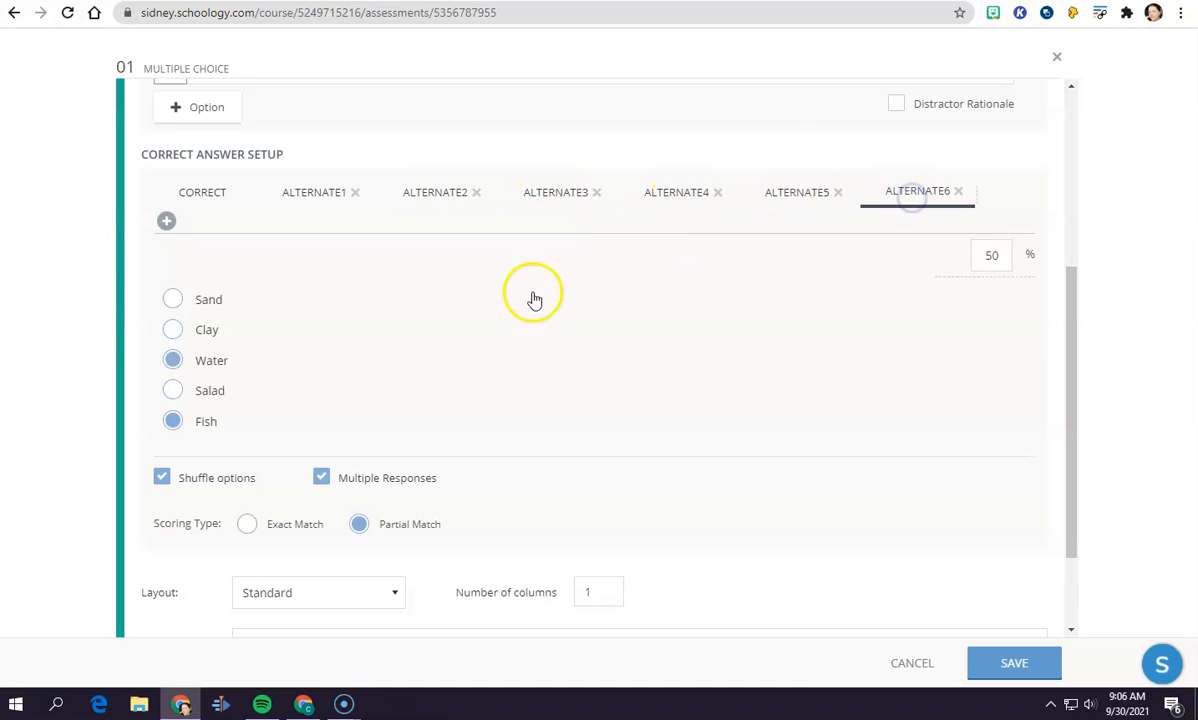
# - Change Alternate5 to Water and Salad by deselecting Sand and Fish and selecting Salad
pyautogui.click(806, 201)
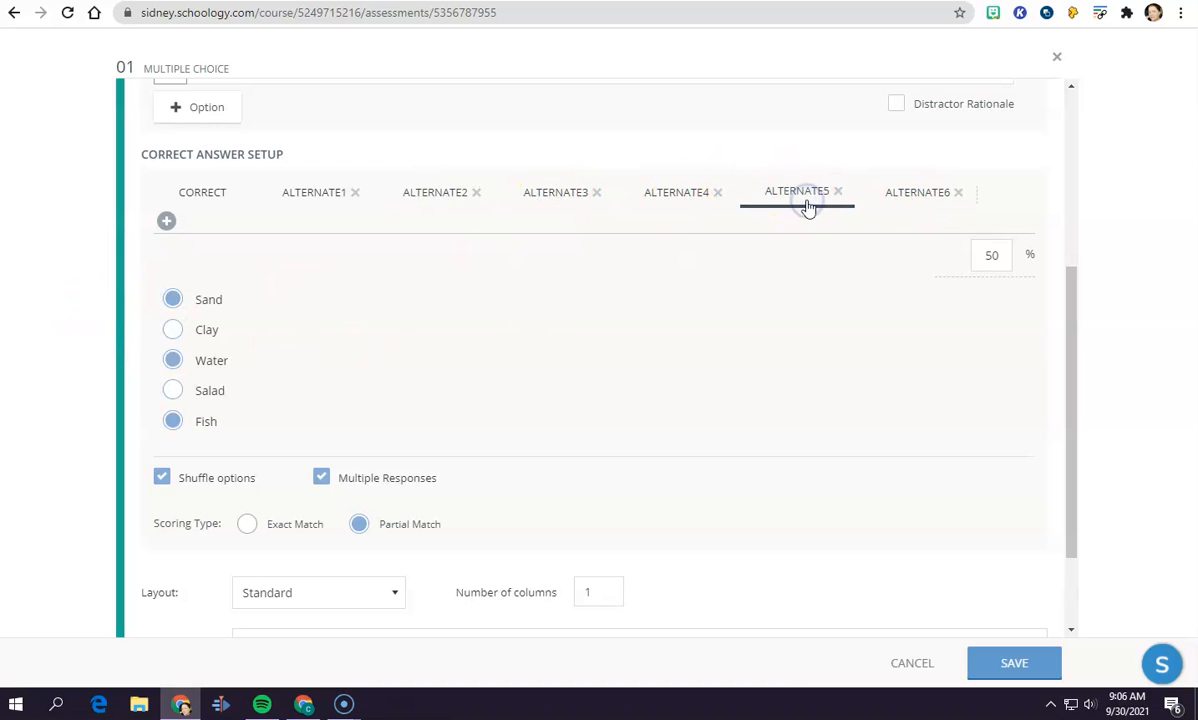
pyautogui.click(173, 300)
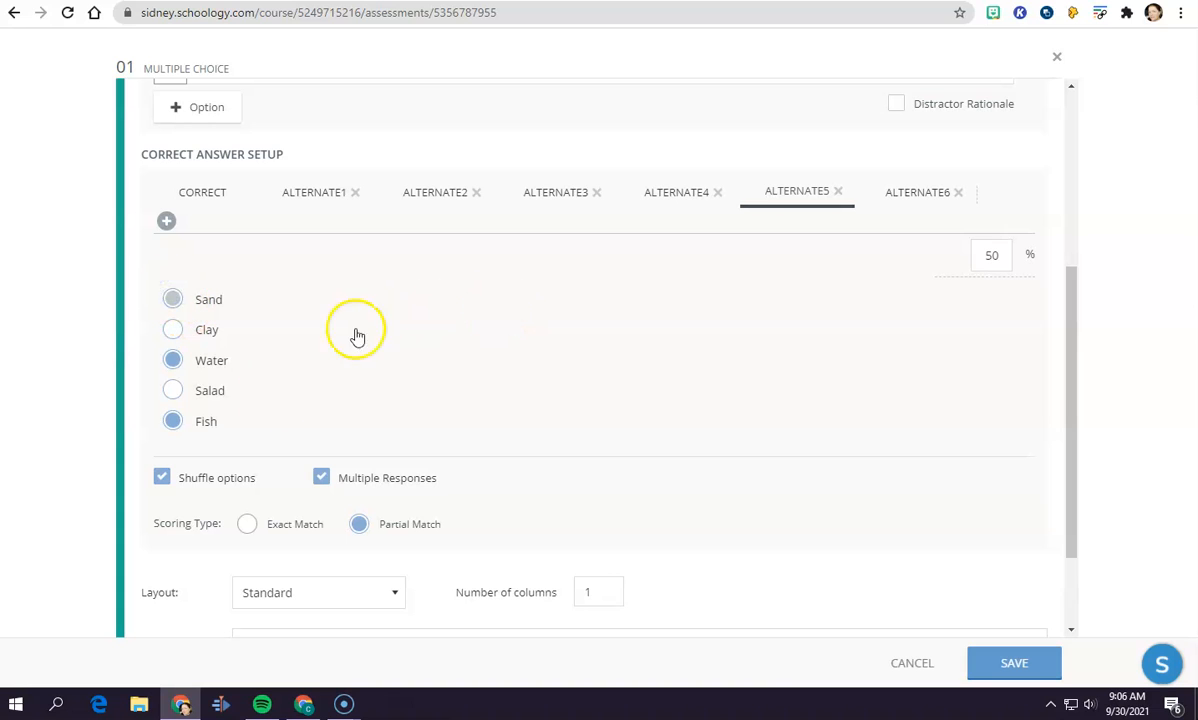
pyautogui.click(172, 390)
pyautogui.click(172, 421)
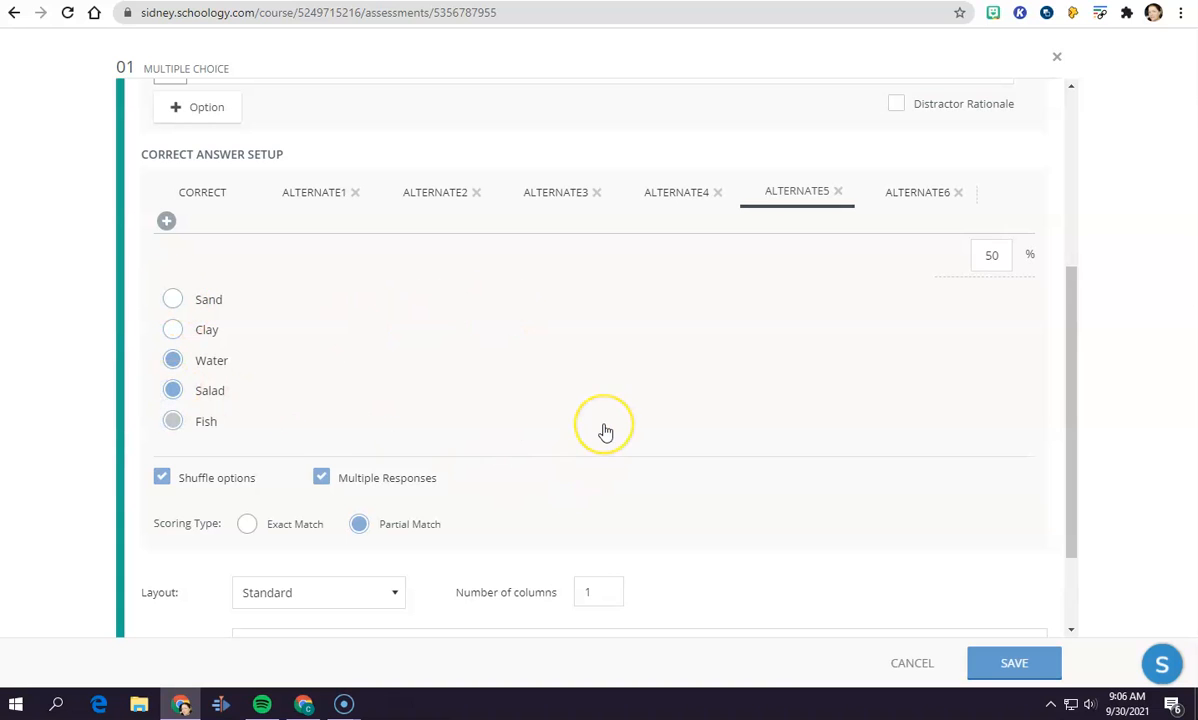
pyautogui.scroll(-3, 605, 431)
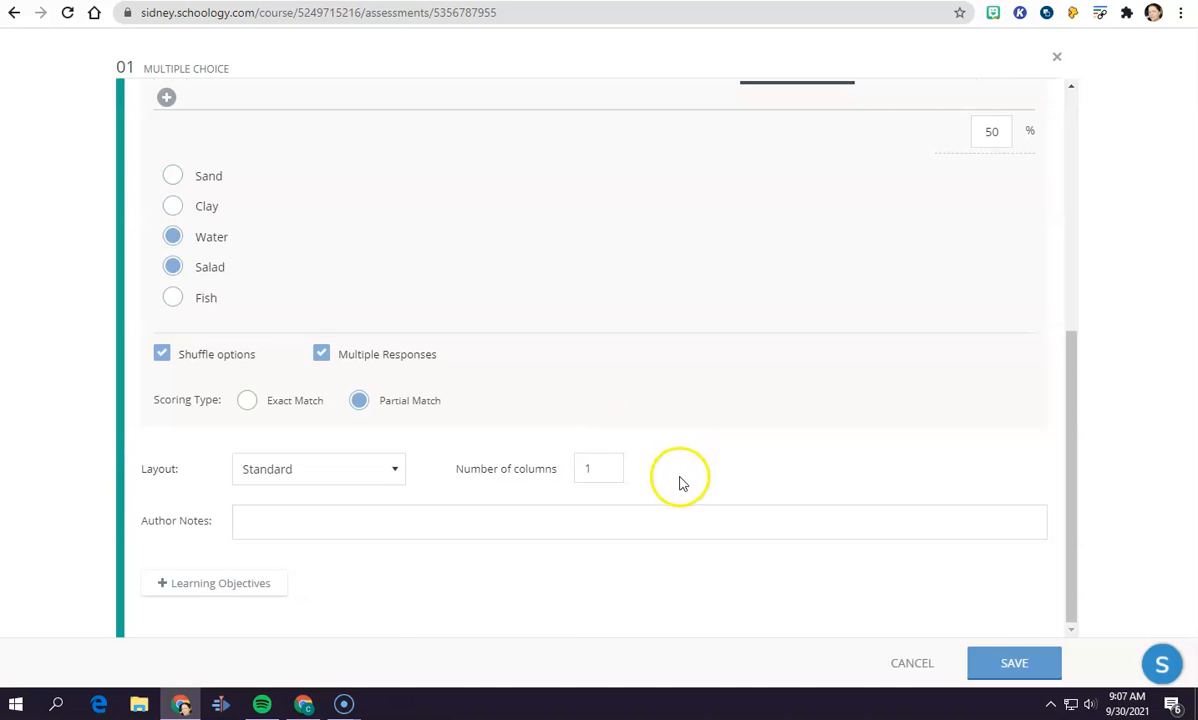
pyautogui.scroll(7, 650, 460)
pyautogui.scroll(-10, 607, 314)
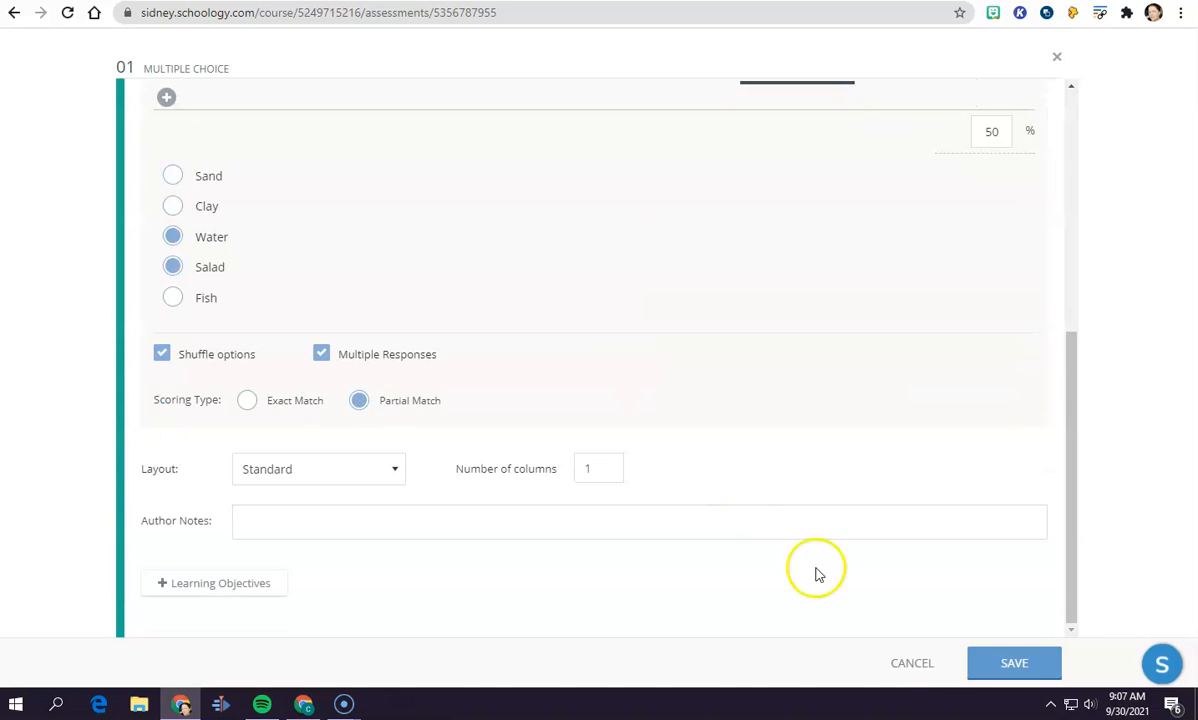
# - Save the sand castle question and set its points to 2
pyautogui.click(985, 666)
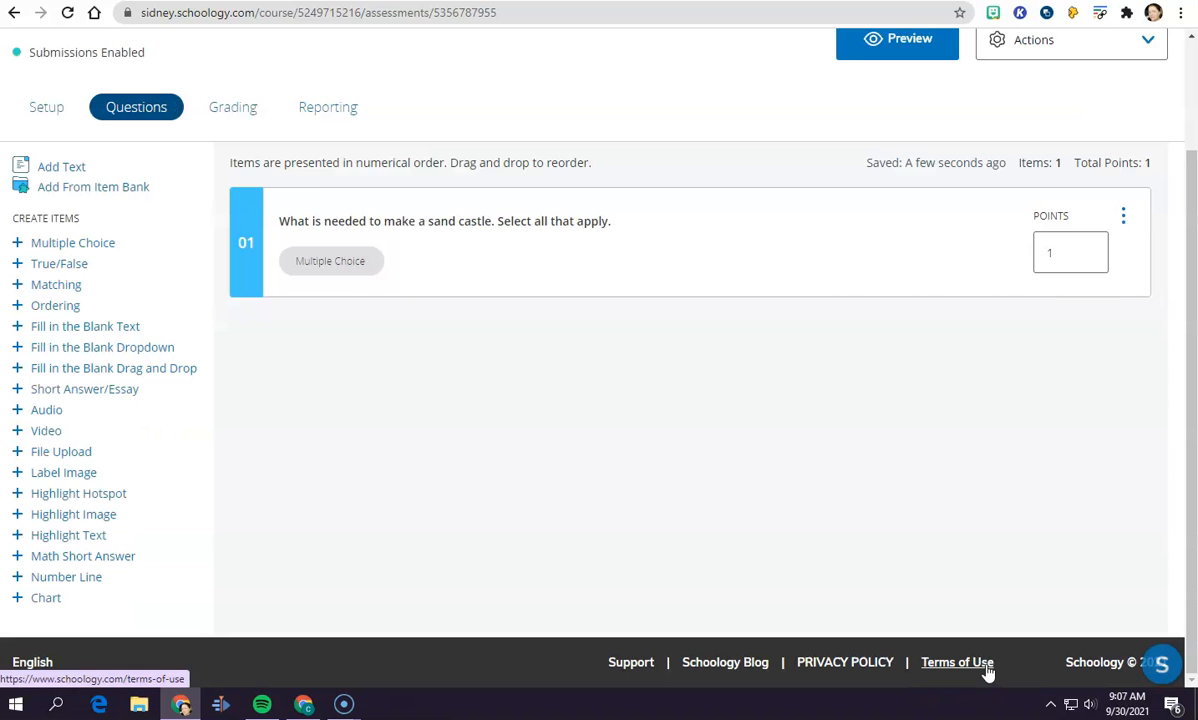
pyautogui.moveTo(1065, 253); pyautogui.dragTo(1046, 258)
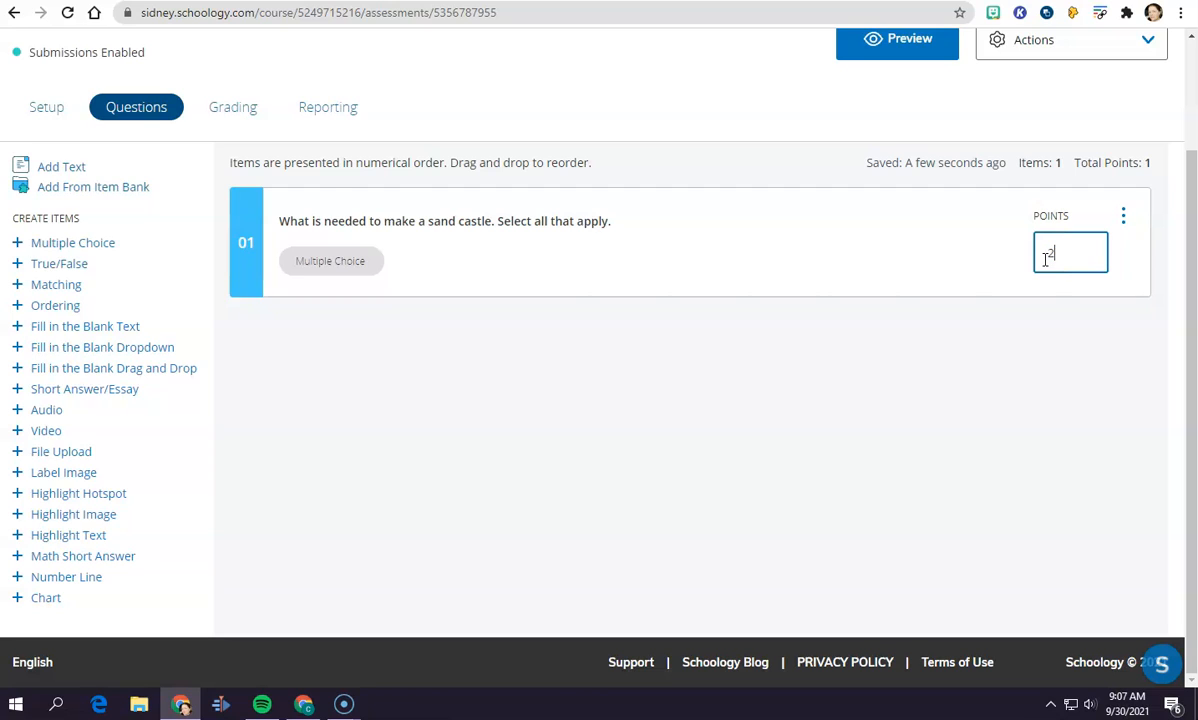
pyautogui.write('2')
pyautogui.click(963, 362)
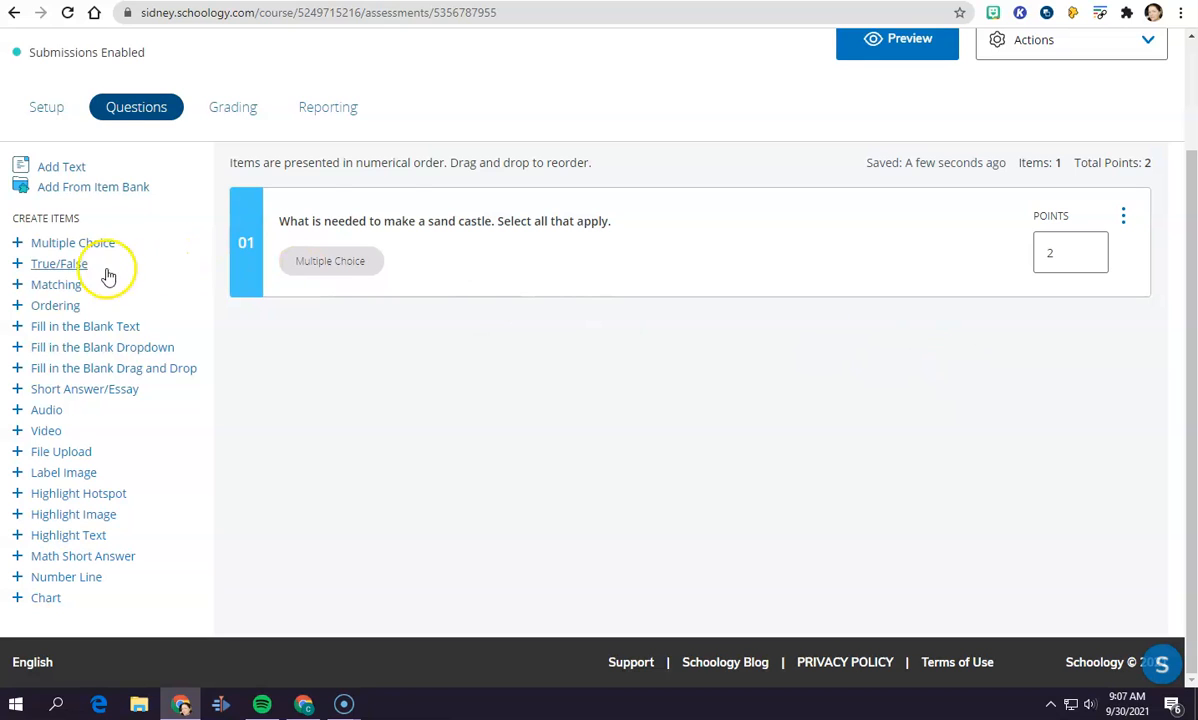
# - Add a True/False question reading "Water is wet." with True as the correct answer
pyautogui.click(60, 265)
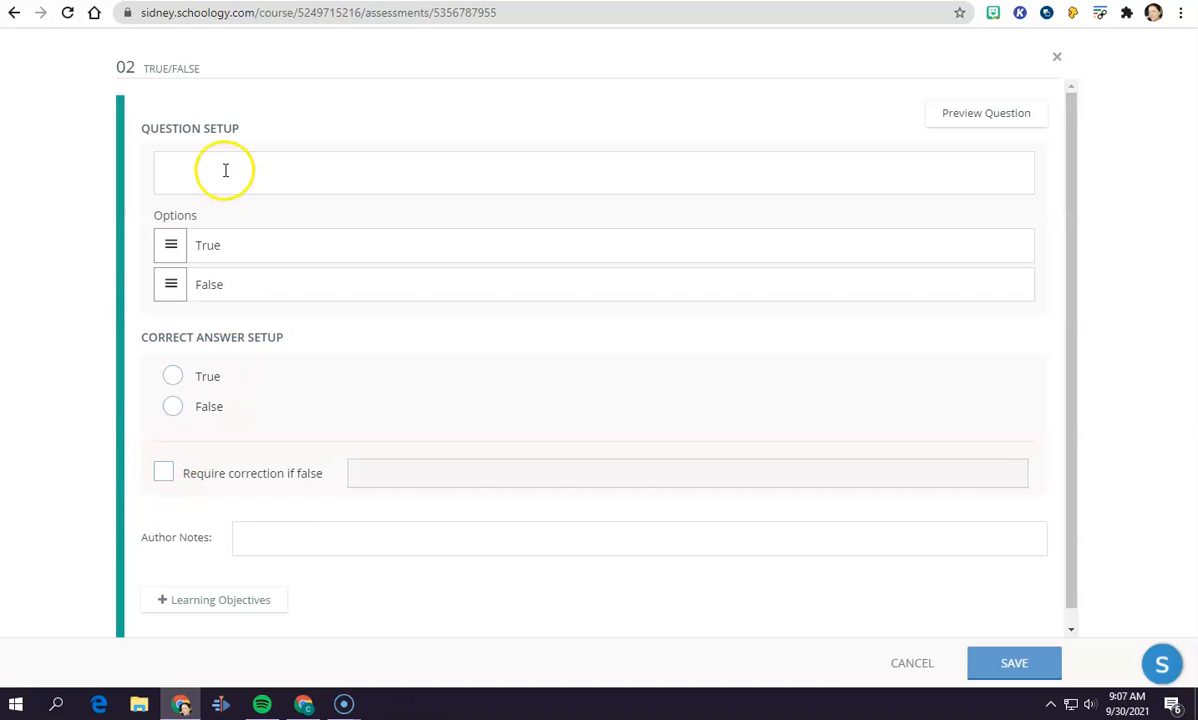
pyautogui.click(225, 170)
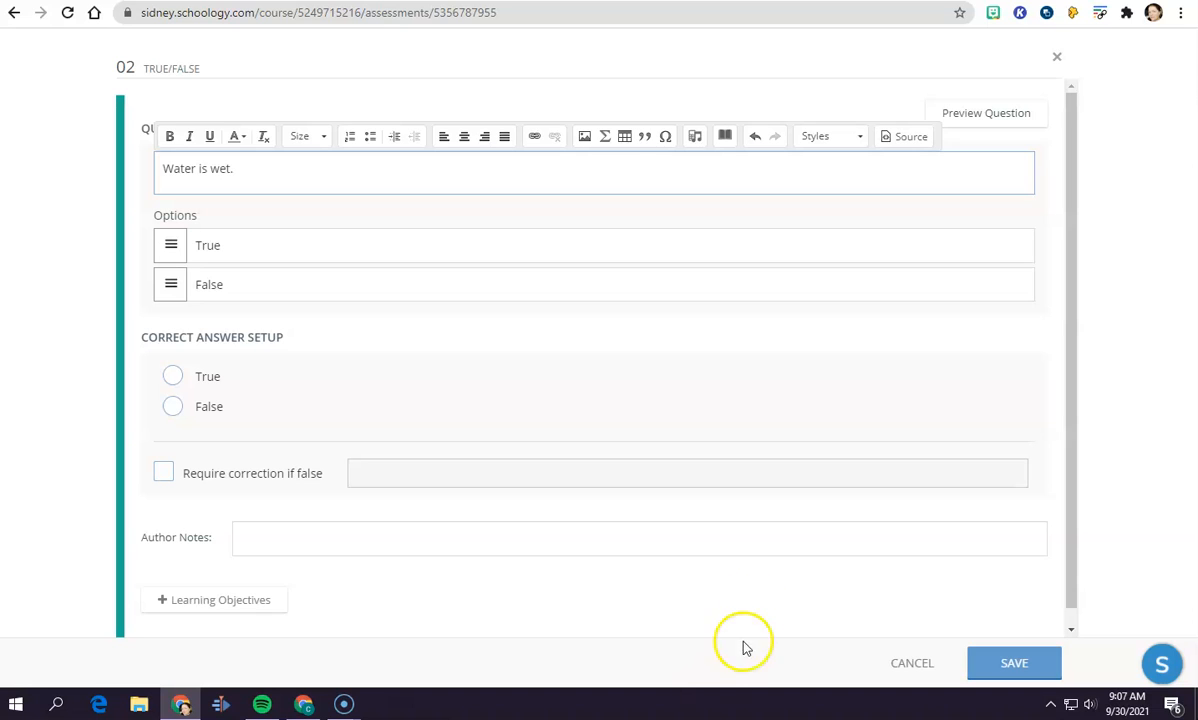
pyautogui.click(577, 378)
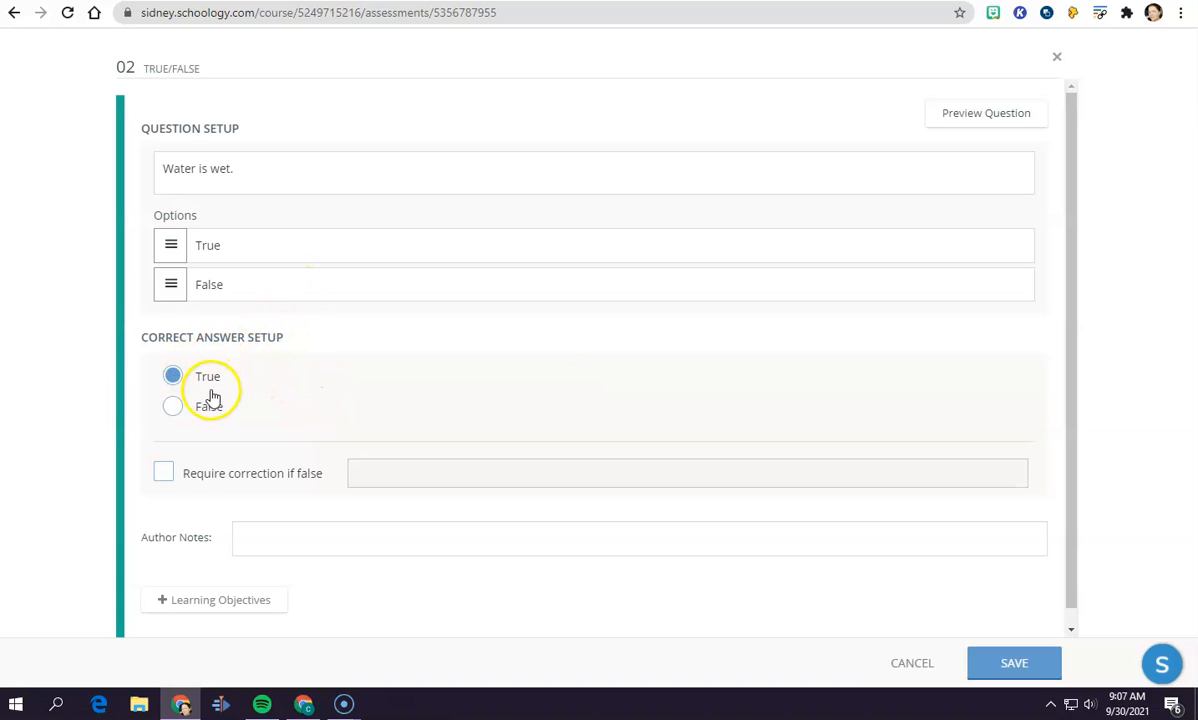
pyautogui.scroll(-1, 303, 347)
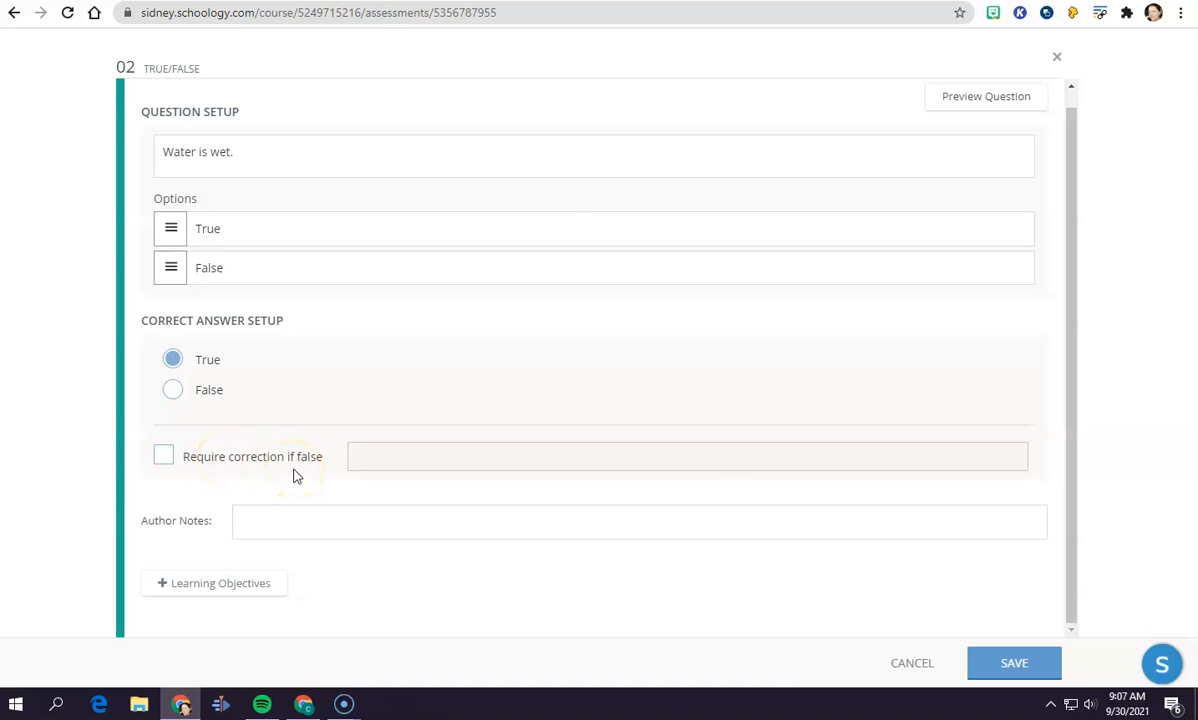
pyautogui.click(163, 455)
pyautogui.click(434, 457)
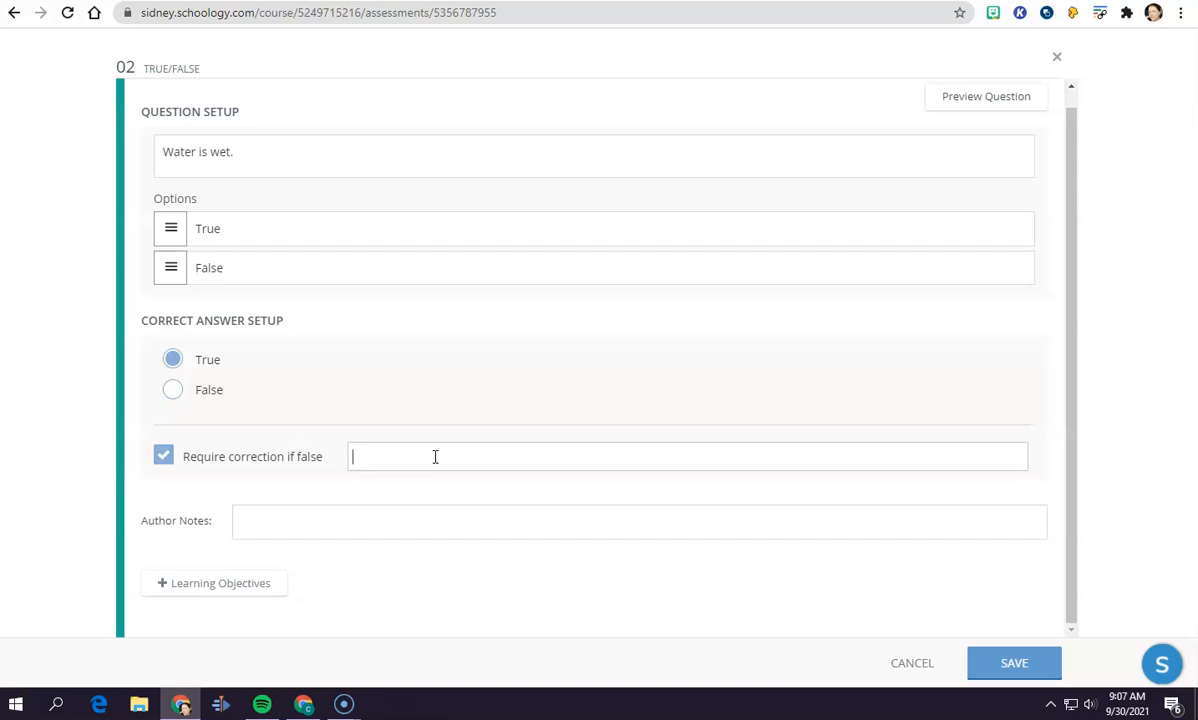
pyautogui.click(163, 456)
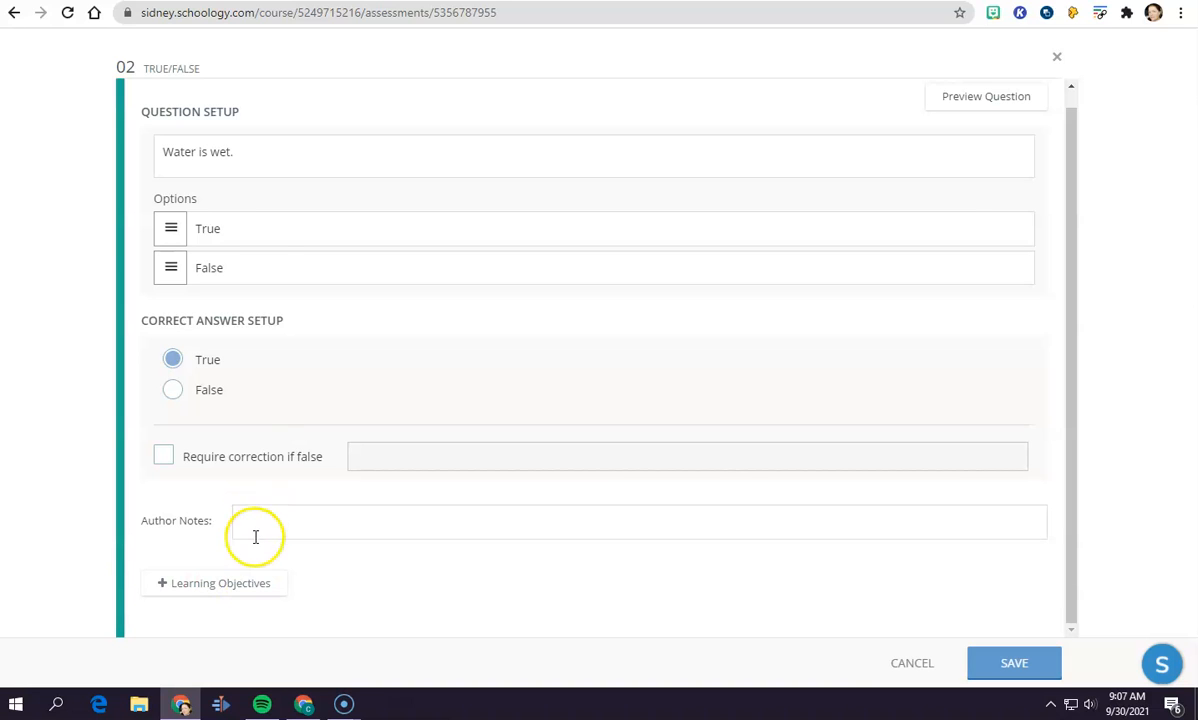
# - Save the "Water is wet." true/false question
pyautogui.click(286, 151)
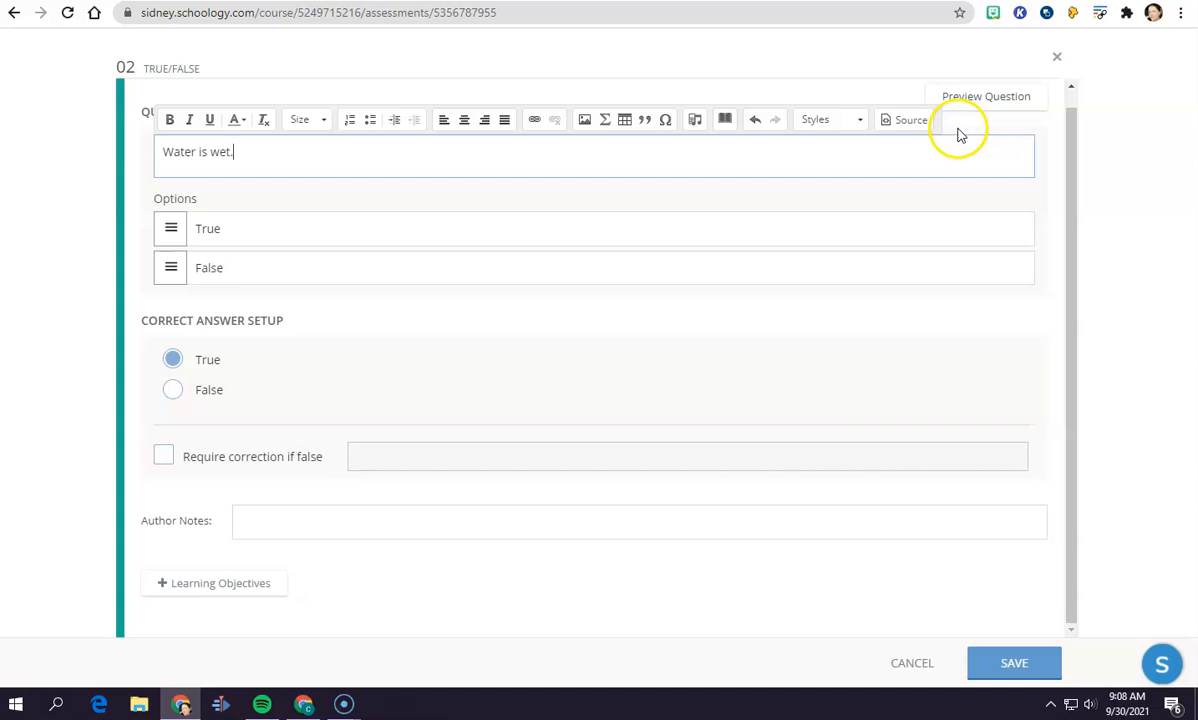
pyautogui.click(827, 556)
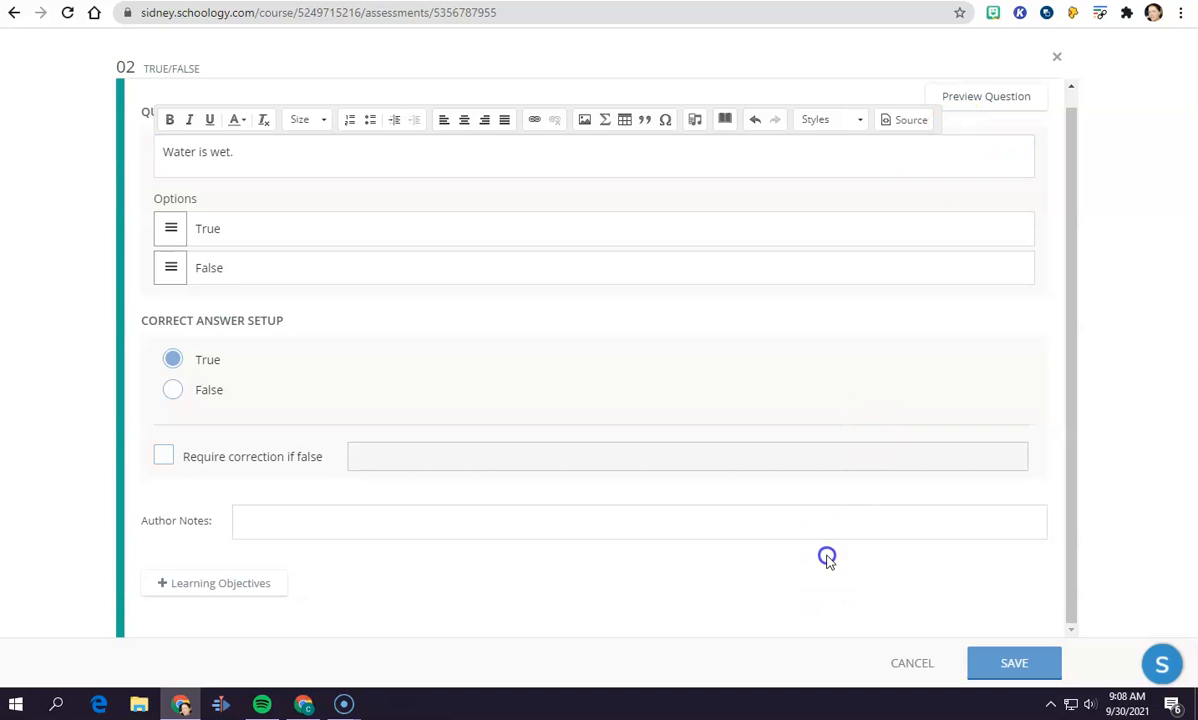
pyautogui.click(1028, 680)
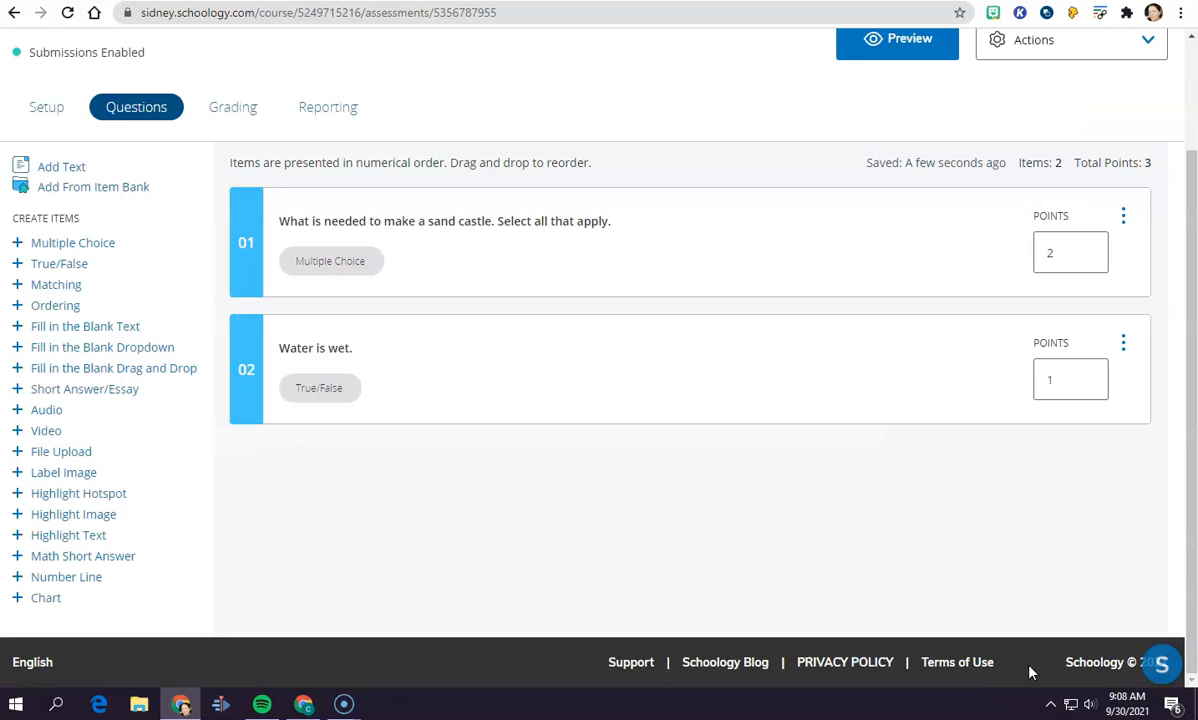
# - Add a Matching question with the question text "Match the item to the correct color."
pyautogui.click(57, 287)
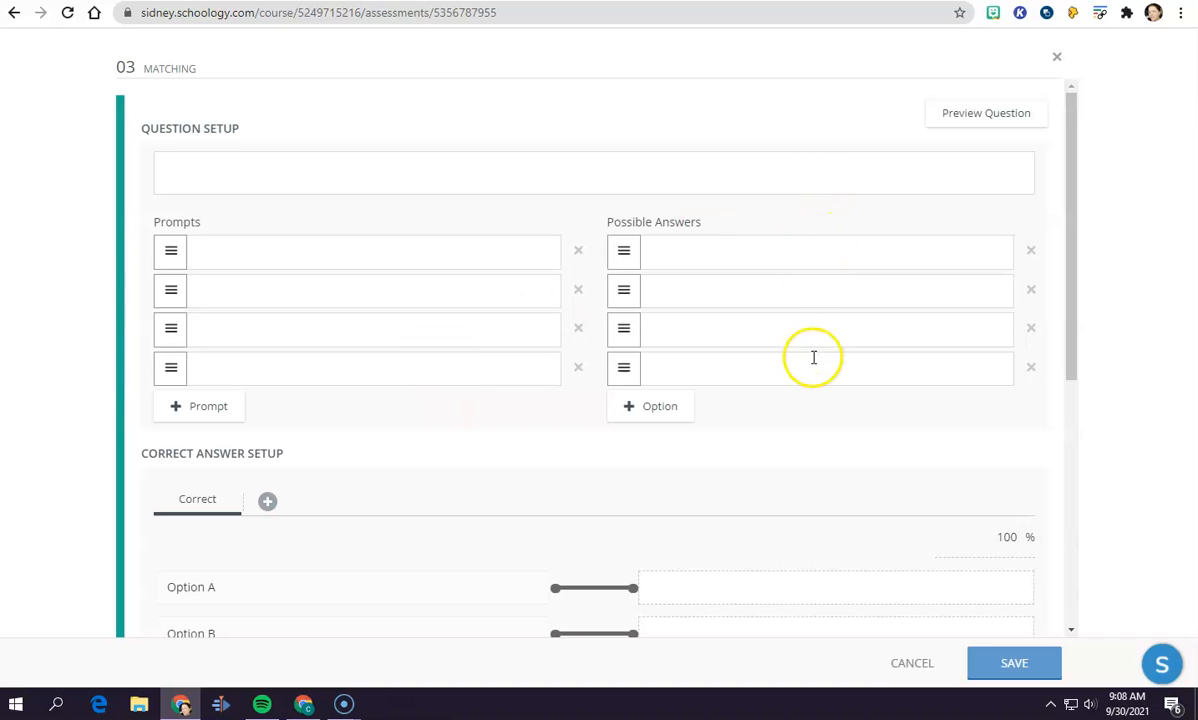
pyautogui.click(243, 170)
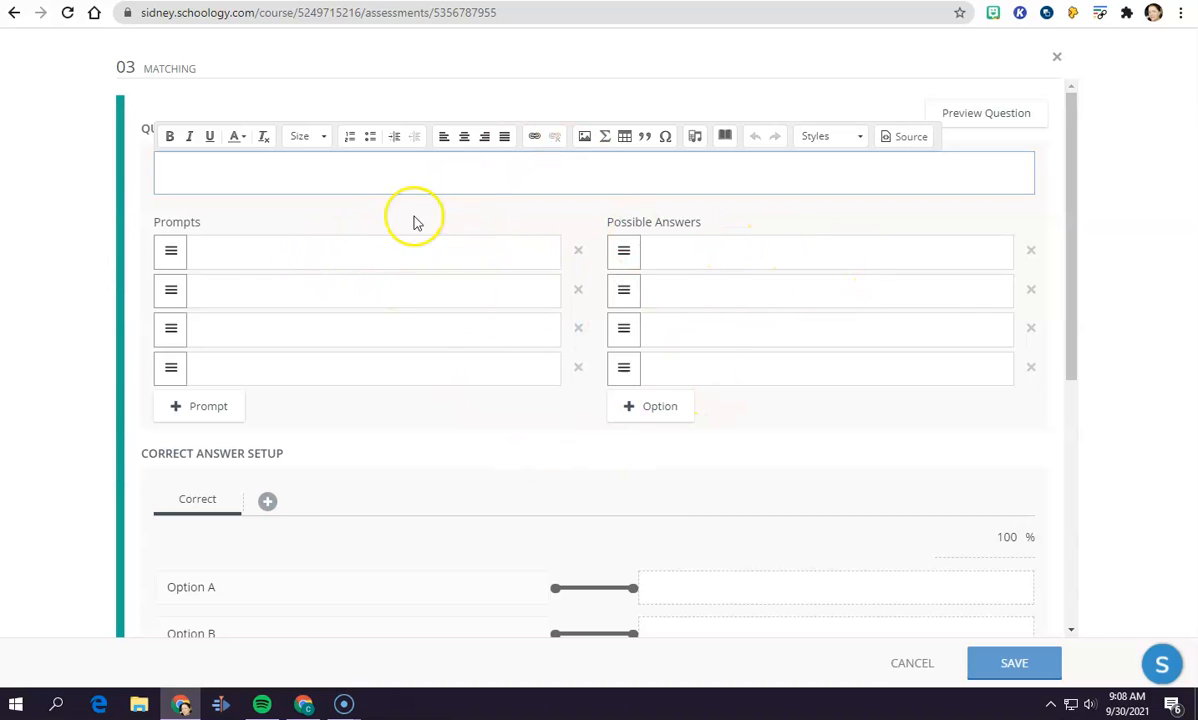
pyautogui.click(181, 161)
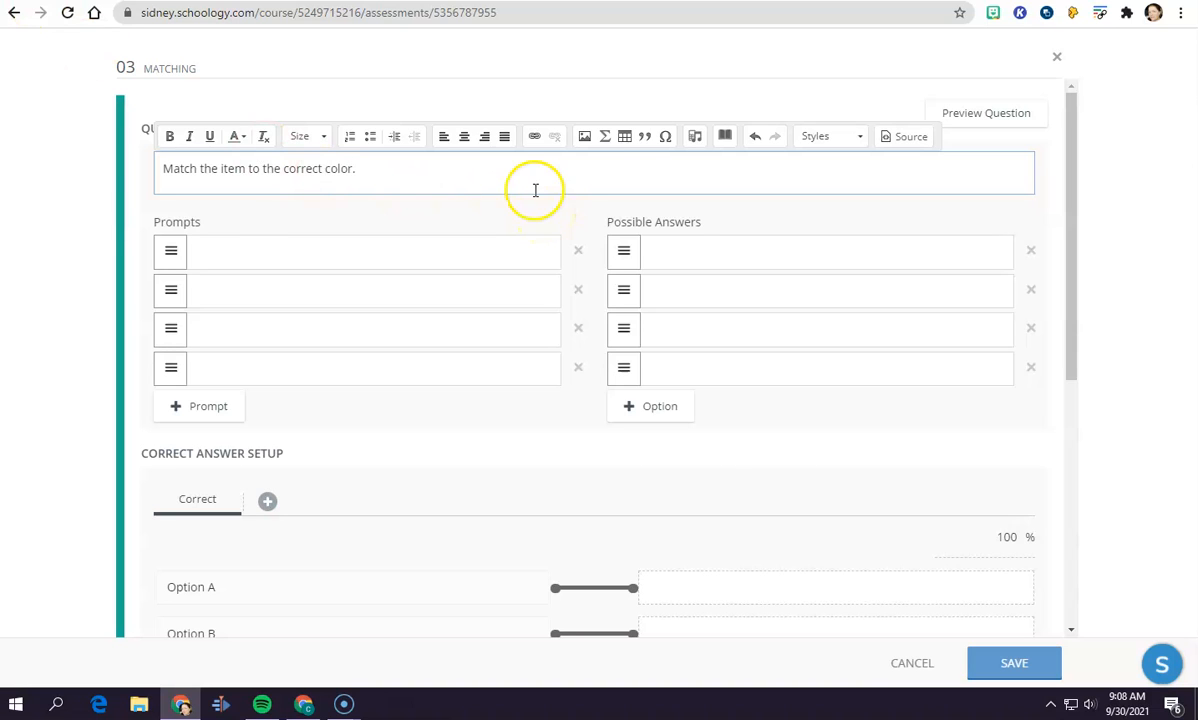
# - Enter Ant and Bee as the first two prompts, with Black and Yellow as the first two possible answers
pyautogui.click(280, 249)
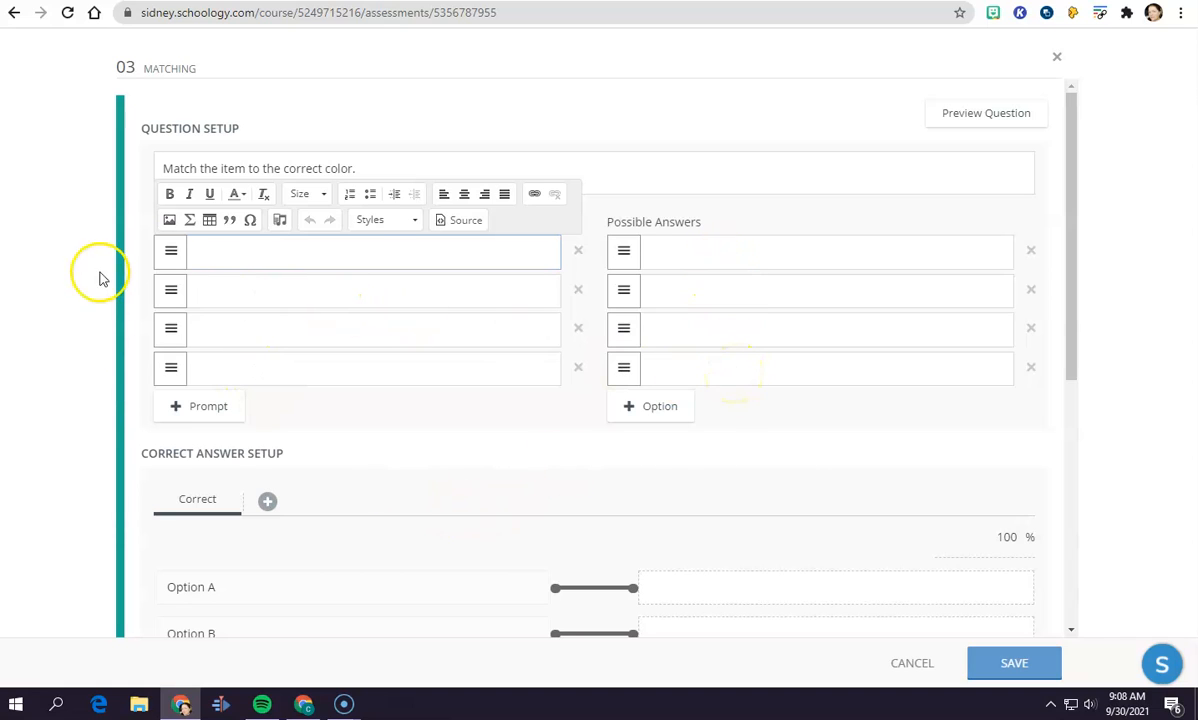
pyautogui.click(237, 255)
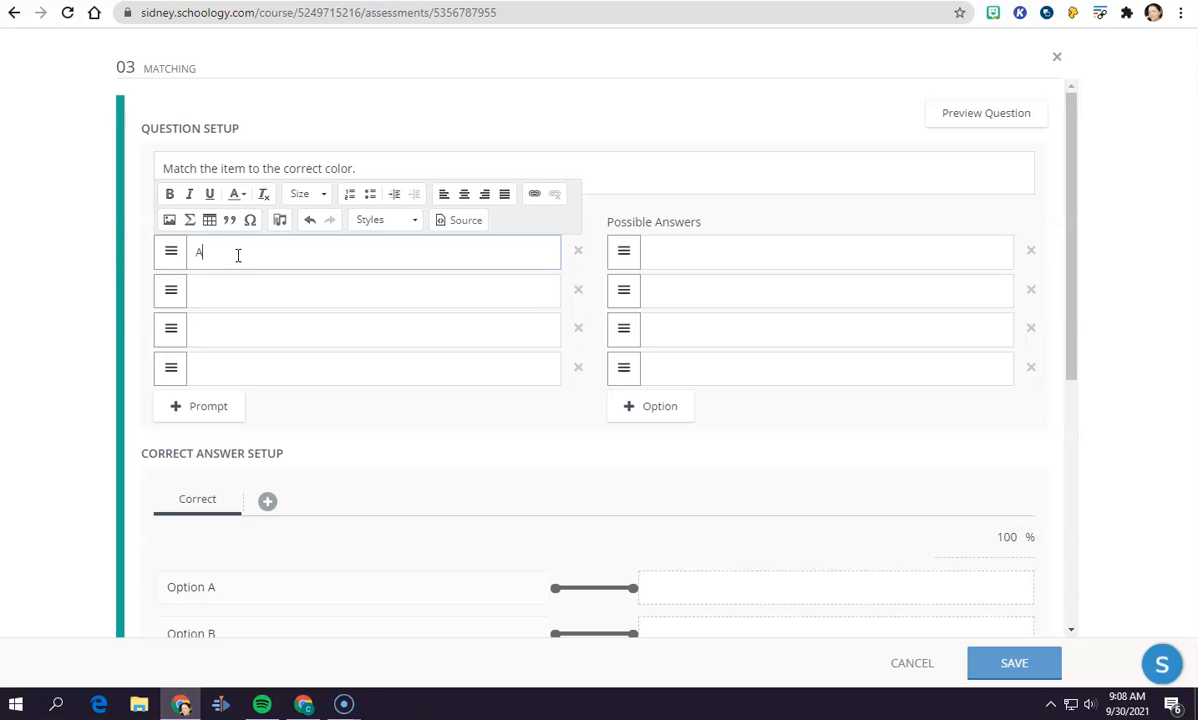
pyautogui.click(691, 250)
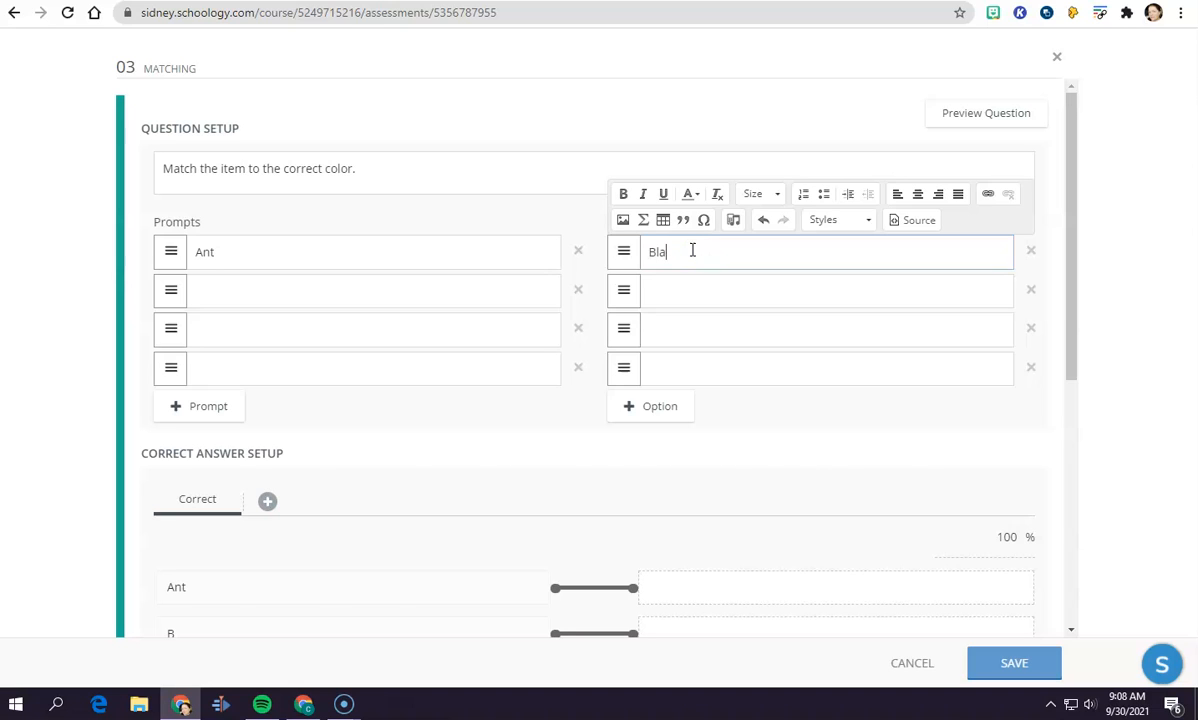
pyautogui.click(273, 289)
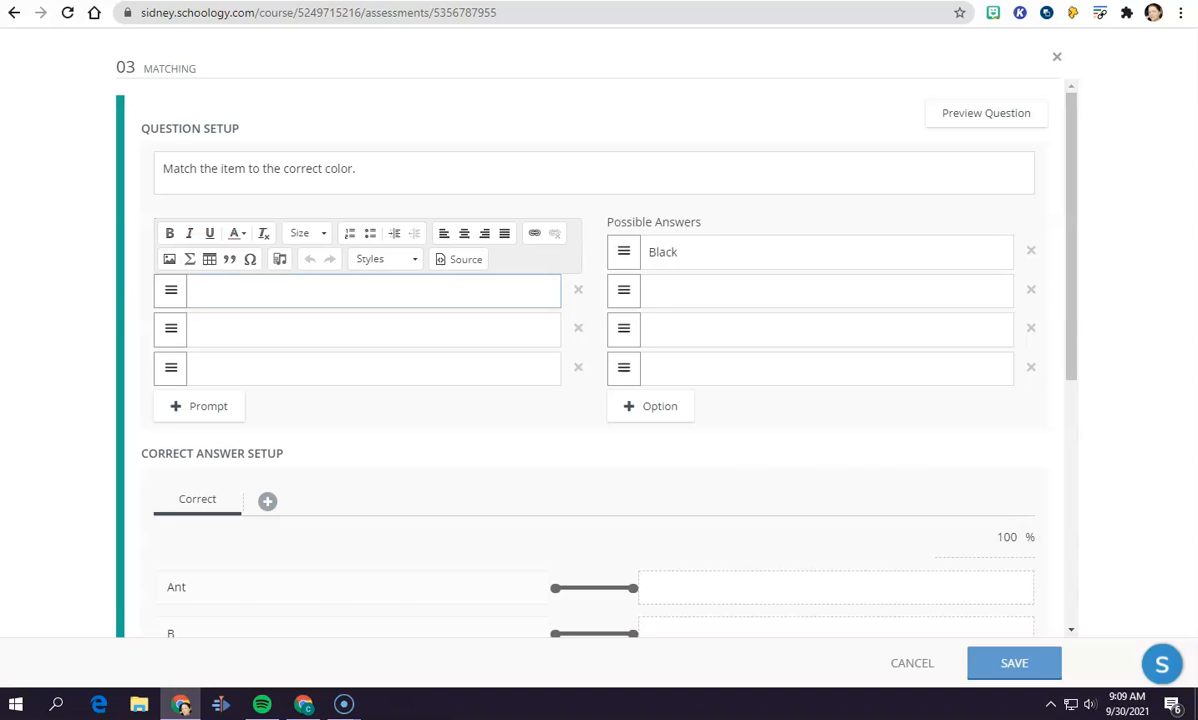
pyautogui.click(32, 679)
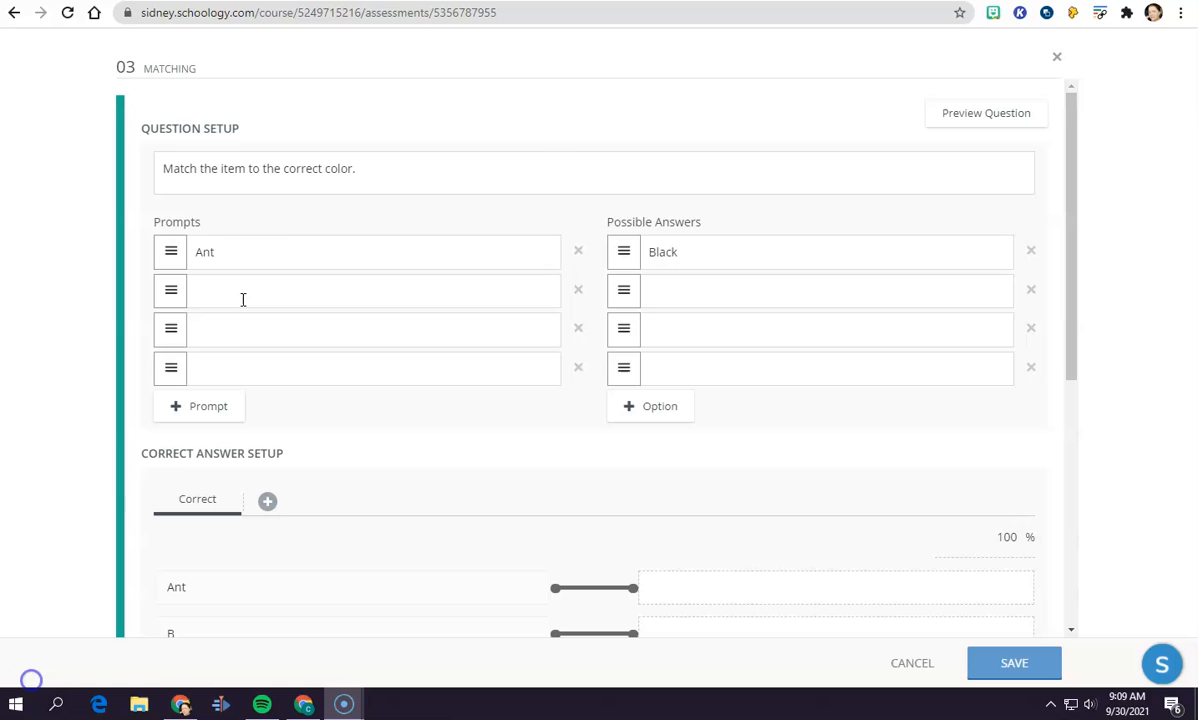
pyautogui.click(243, 300)
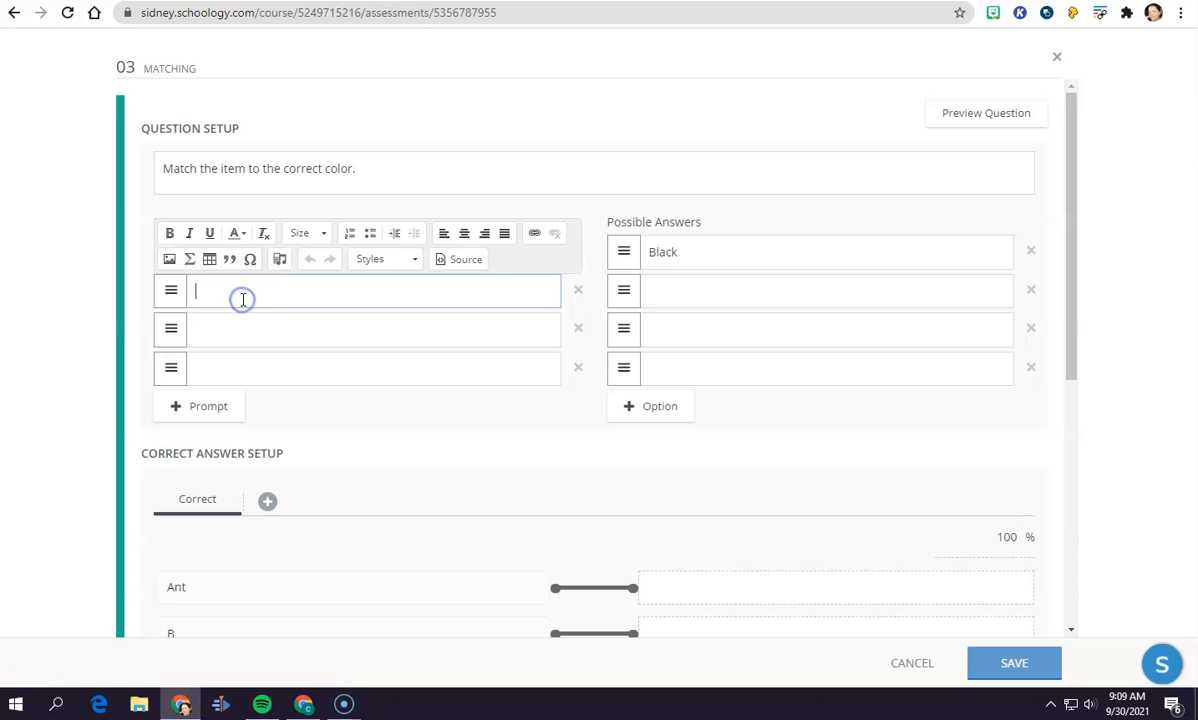
pyautogui.press('BackSpace')
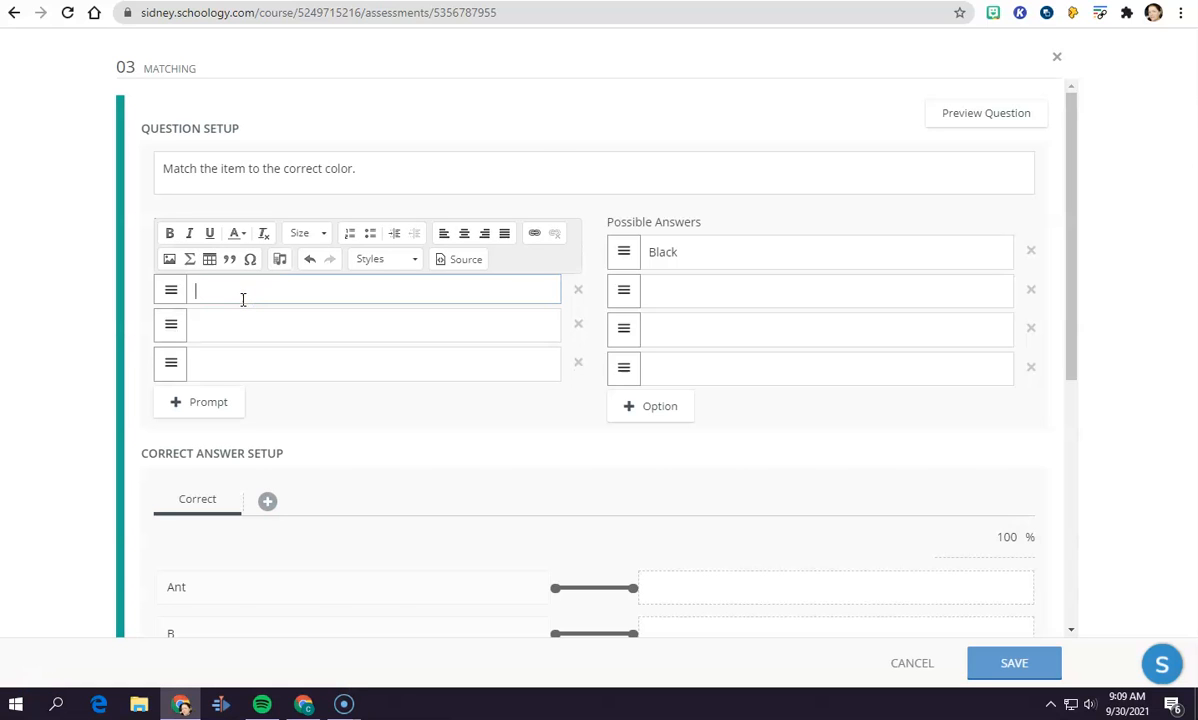
pyautogui.write('Bee')
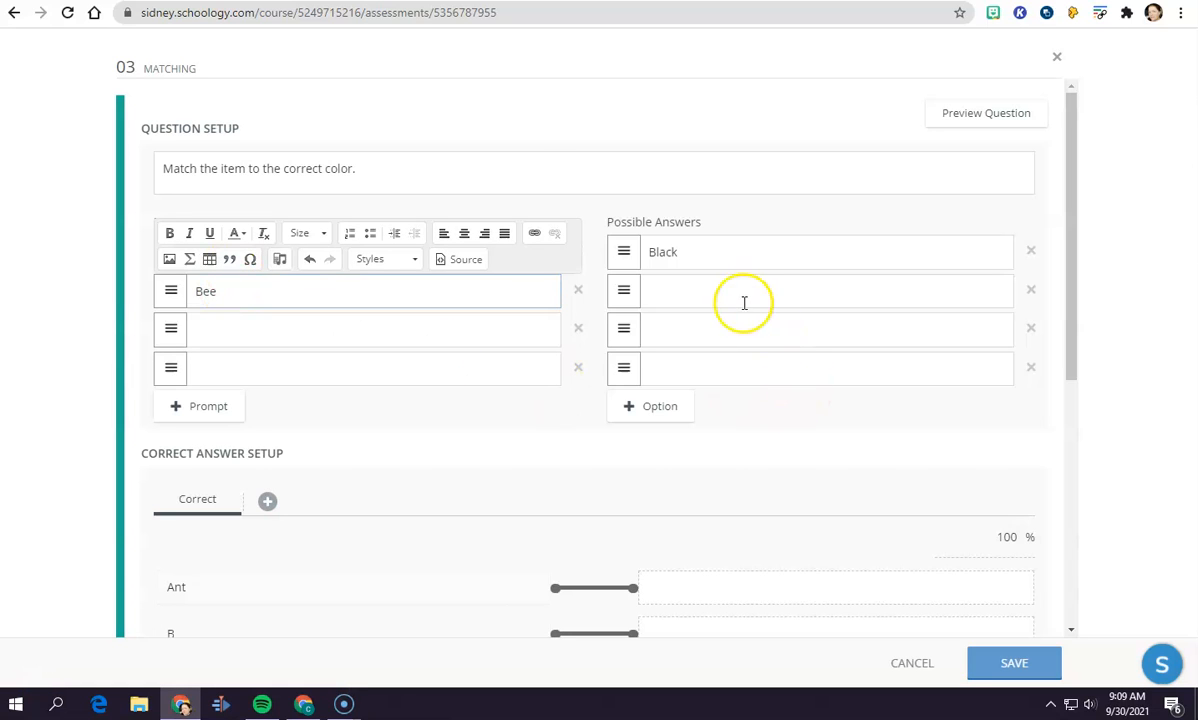
pyautogui.click(734, 294)
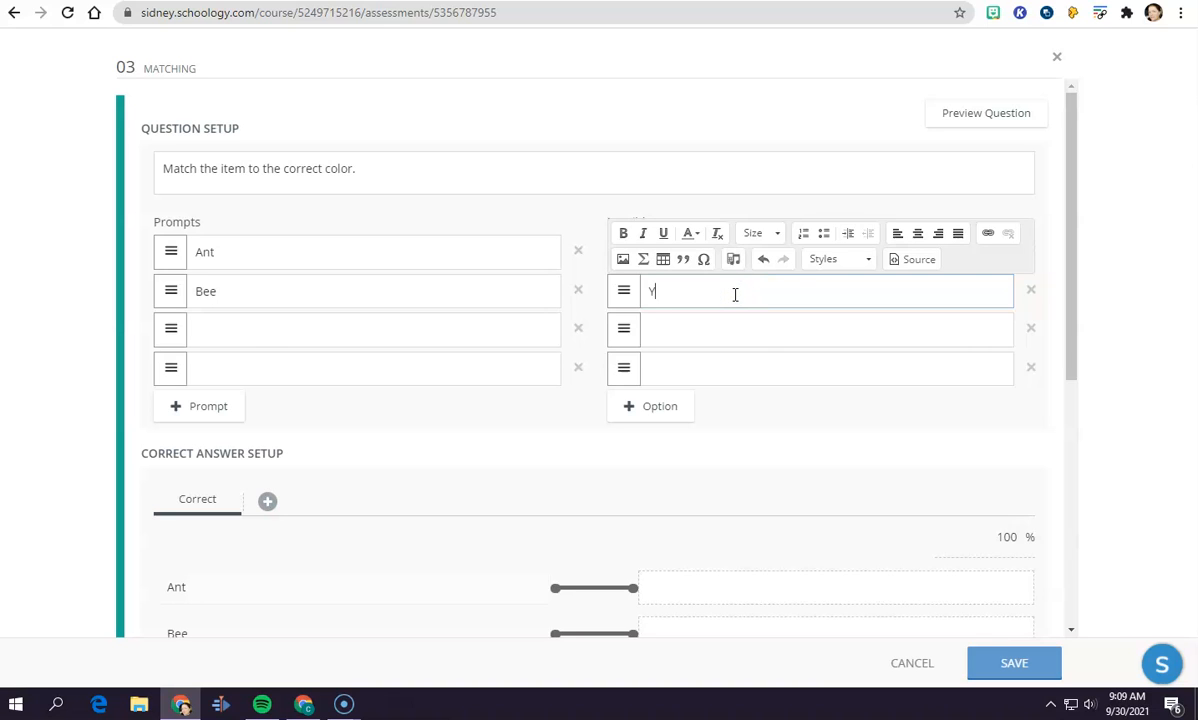
pyautogui.write('Yellow')
# - Enter Goldfish and Cherry as the third and fourth prompts, with Orange and Red as the corresponding possible answers
pyautogui.click(236, 331)
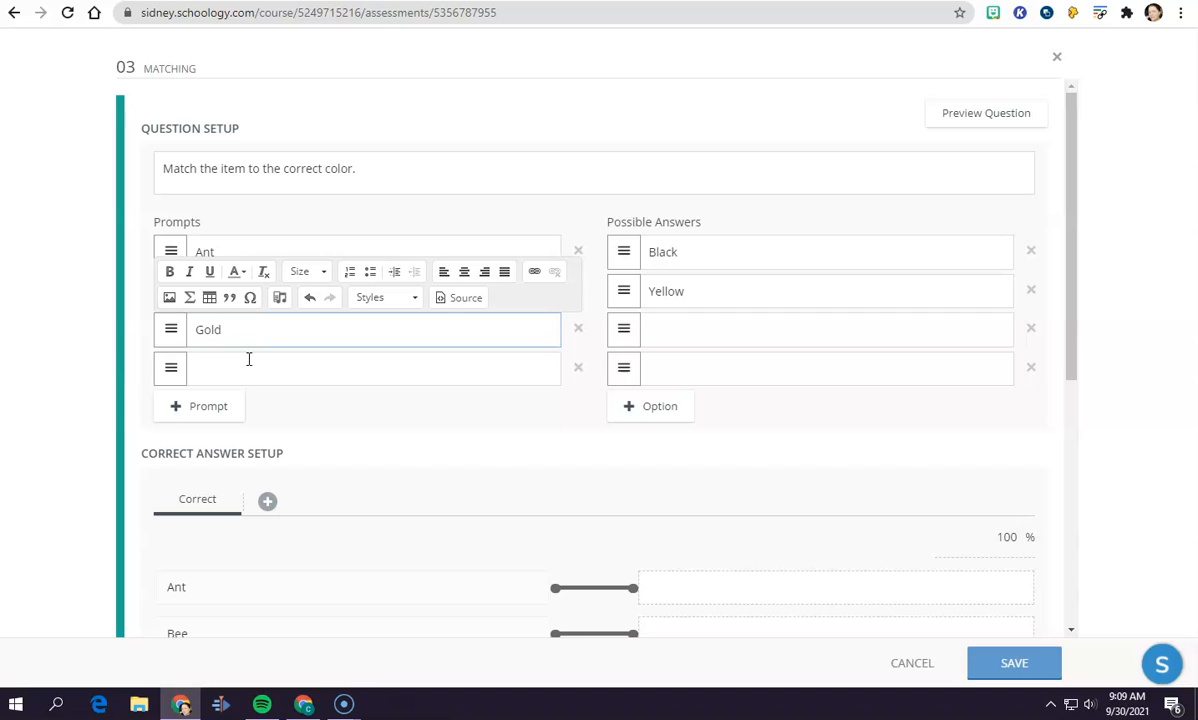
pyautogui.click(754, 333)
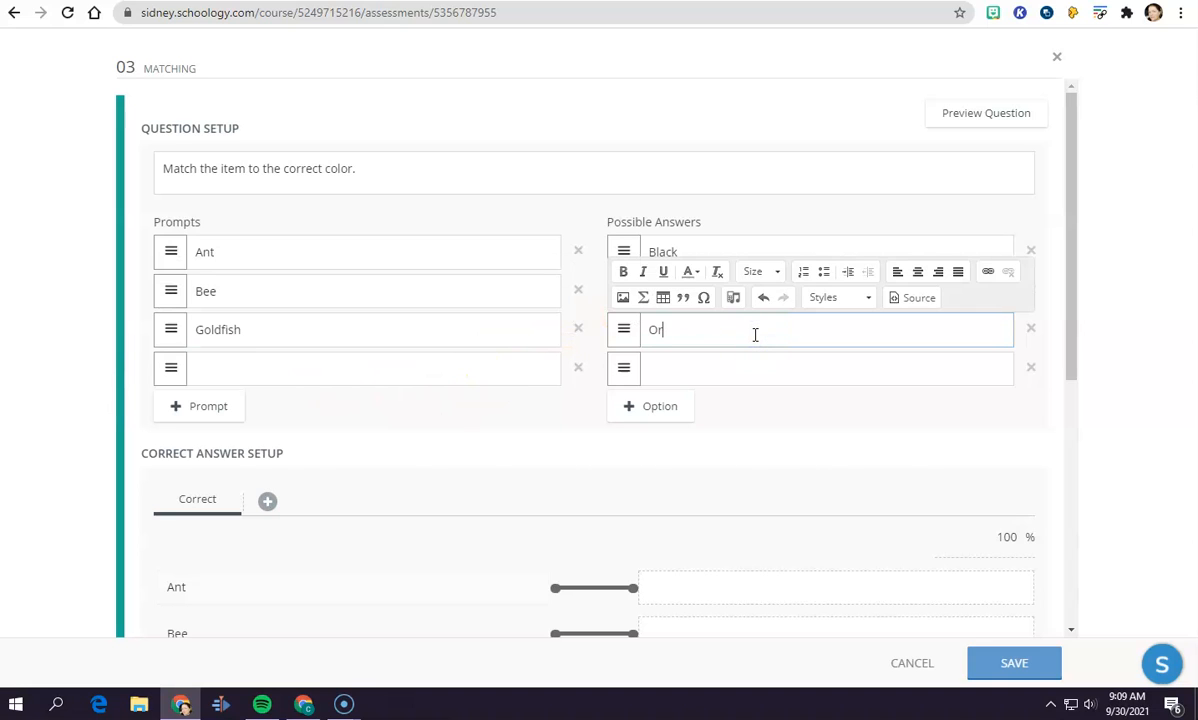
pyautogui.click(349, 374)
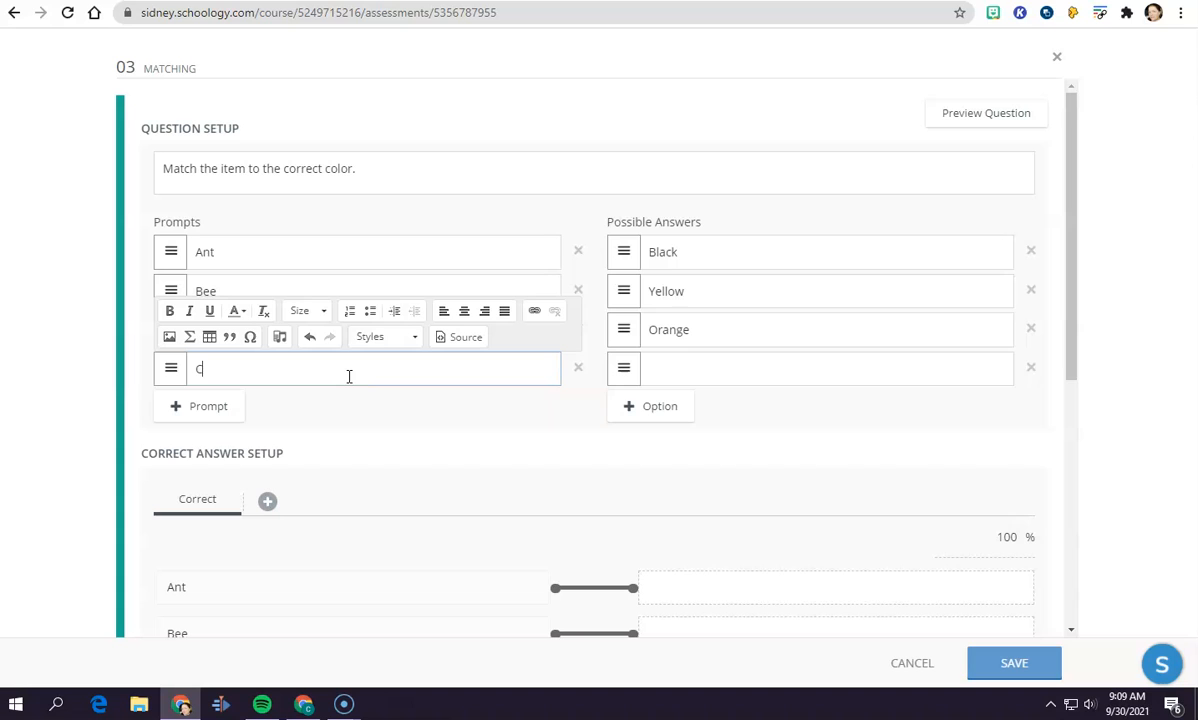
pyautogui.click(718, 374)
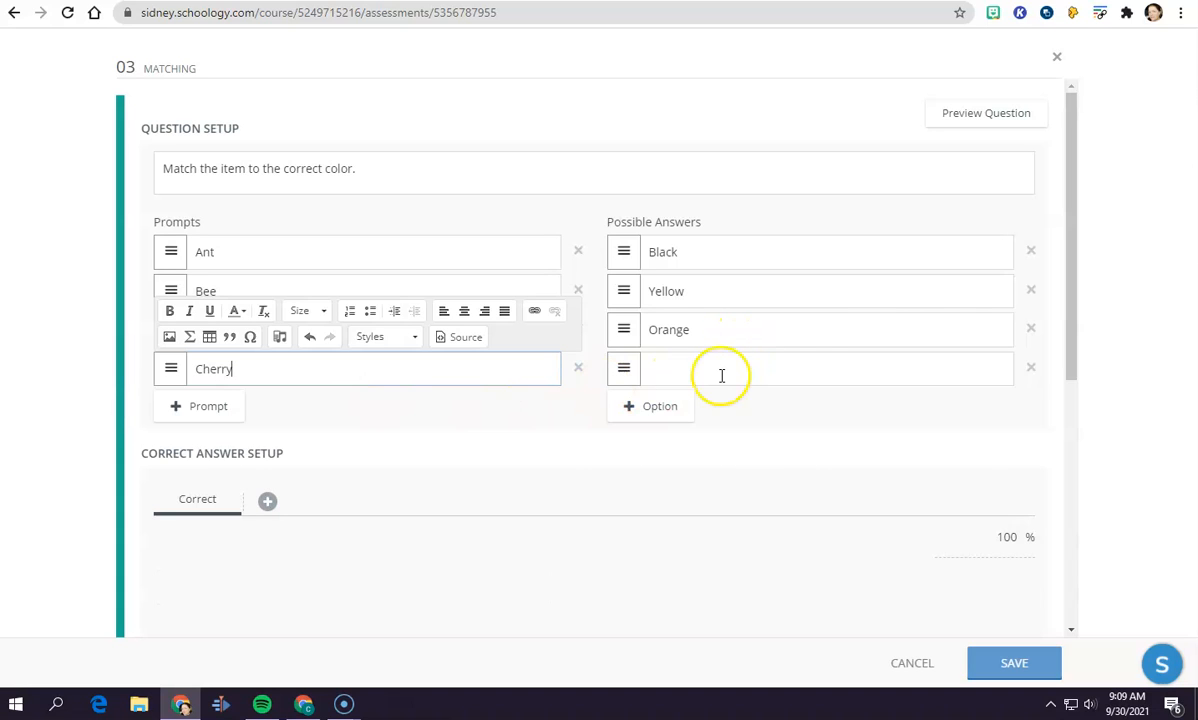
pyautogui.write('Red')
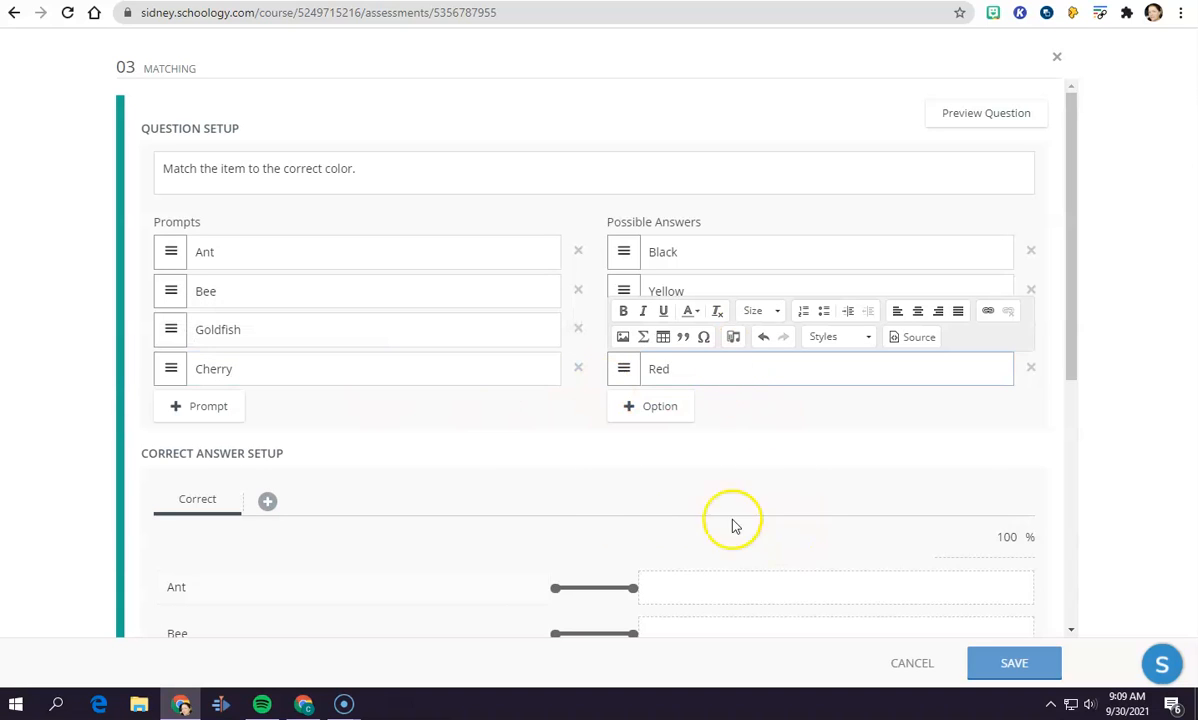
pyautogui.click(463, 453)
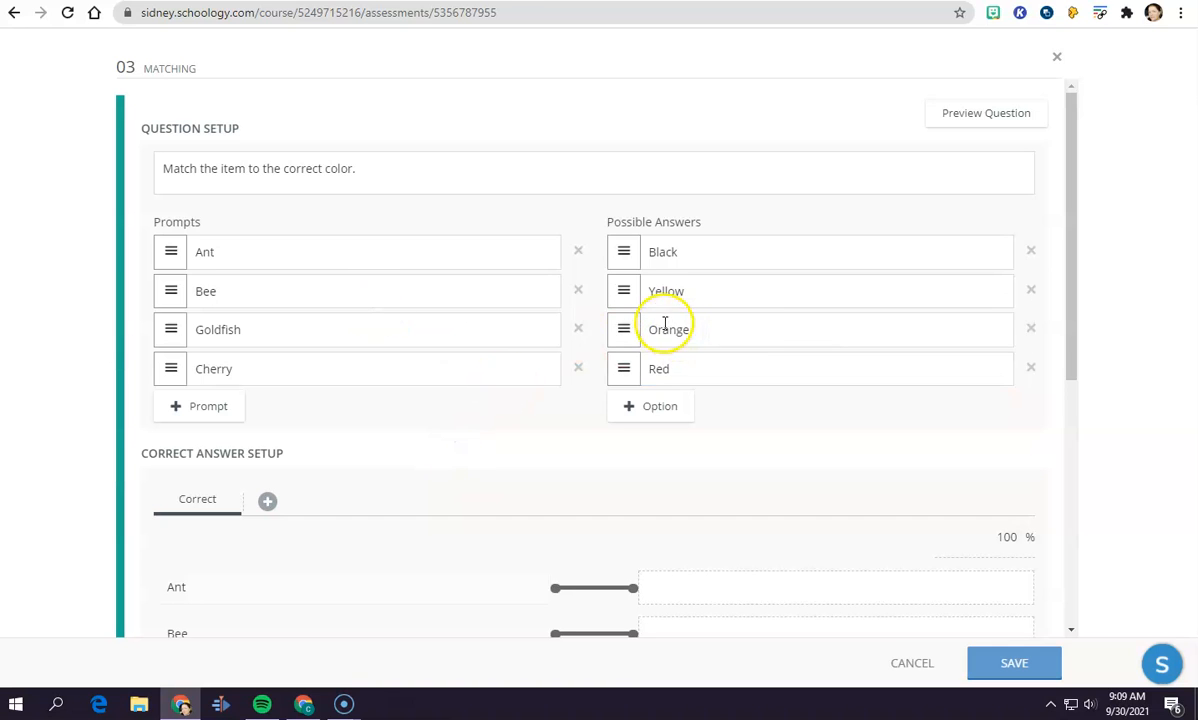
# - Reorder the prompts as Cherry, Ant, Goldfish, Bee so they do not line up with their answers
pyautogui.scroll(-4, 514, 363)
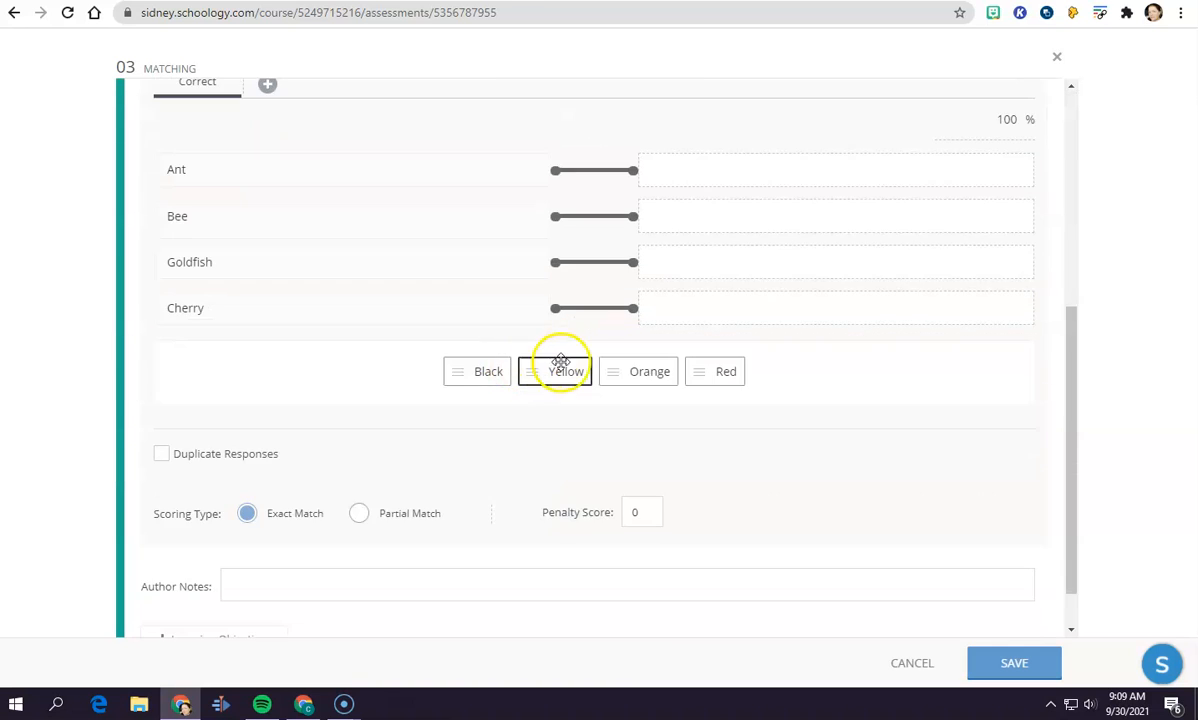
pyautogui.scroll(4, 561, 361)
pyautogui.moveTo(166, 289); pyautogui.dragTo(169, 250)
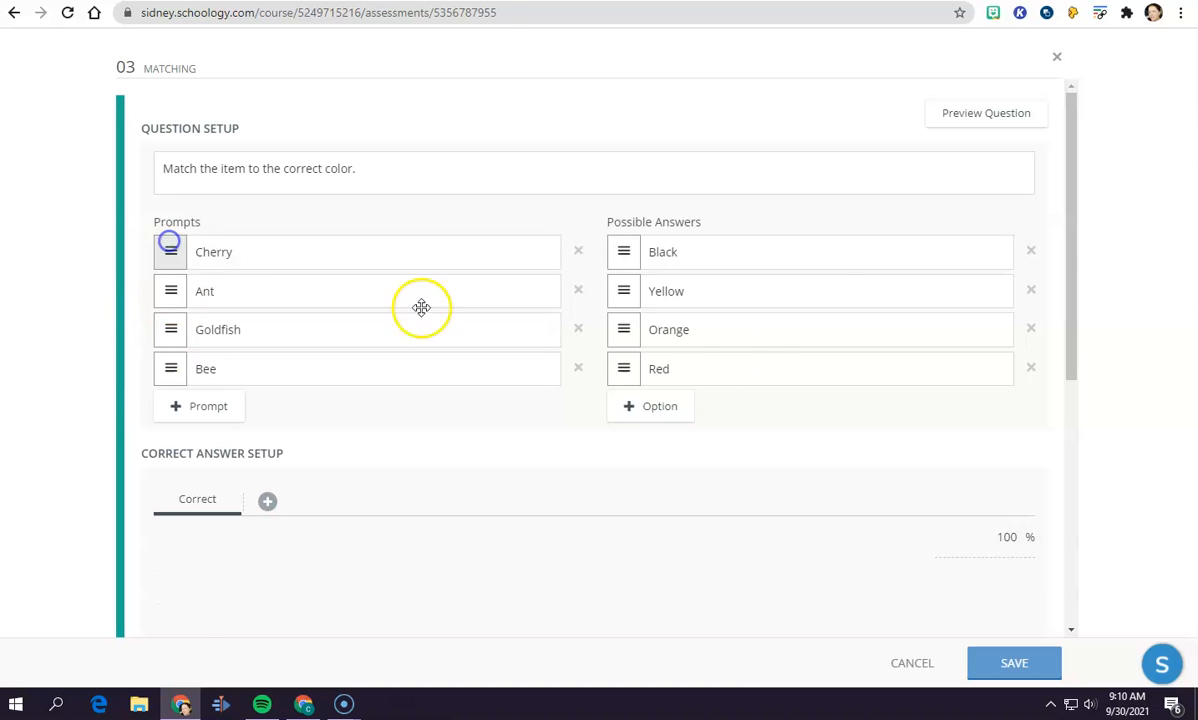
pyautogui.moveTo(628, 290); pyautogui.dragTo(610, 324)
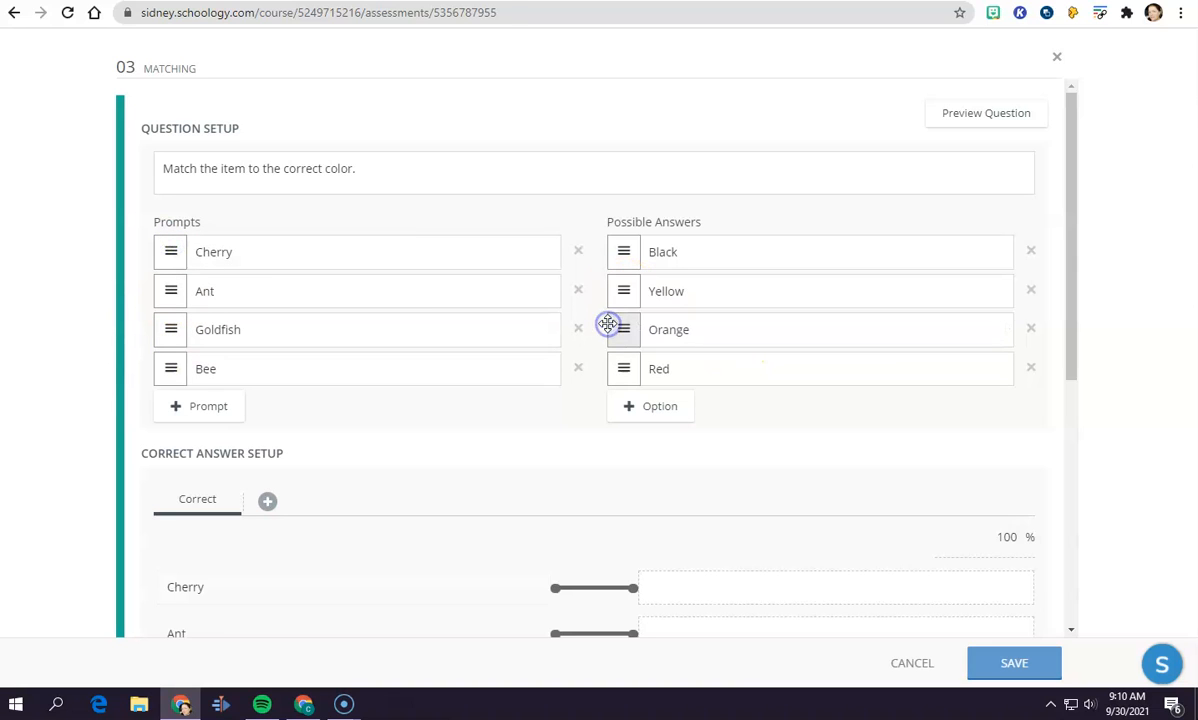
# - Set the correct matches: Ant to Black, Goldfish to Orange, Bee to Yellow and Cherry to Red
pyautogui.scroll(-1, 536, 329)
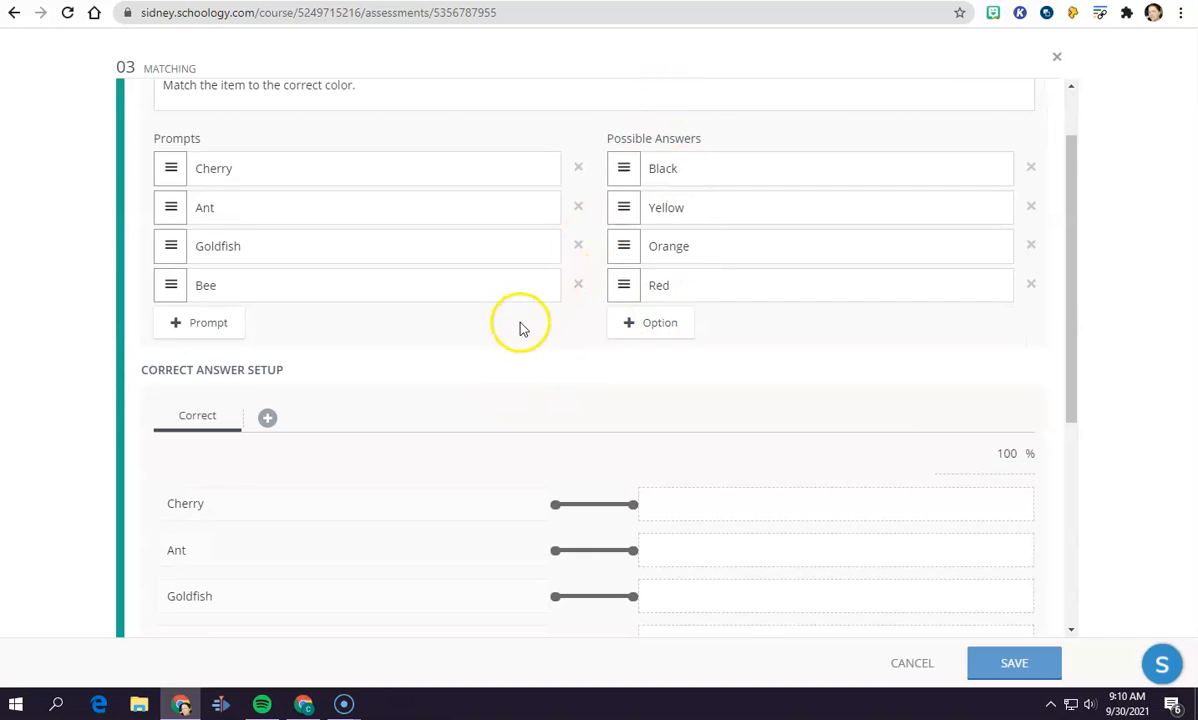
pyautogui.scroll(-4, 515, 330)
pyautogui.moveTo(480, 371); pyautogui.dragTo(695, 217)
pyautogui.moveTo(582, 373); pyautogui.dragTo(691, 263)
pyautogui.moveTo(583, 368); pyautogui.dragTo(705, 311)
pyautogui.moveTo(603, 374); pyautogui.dragTo(672, 178)
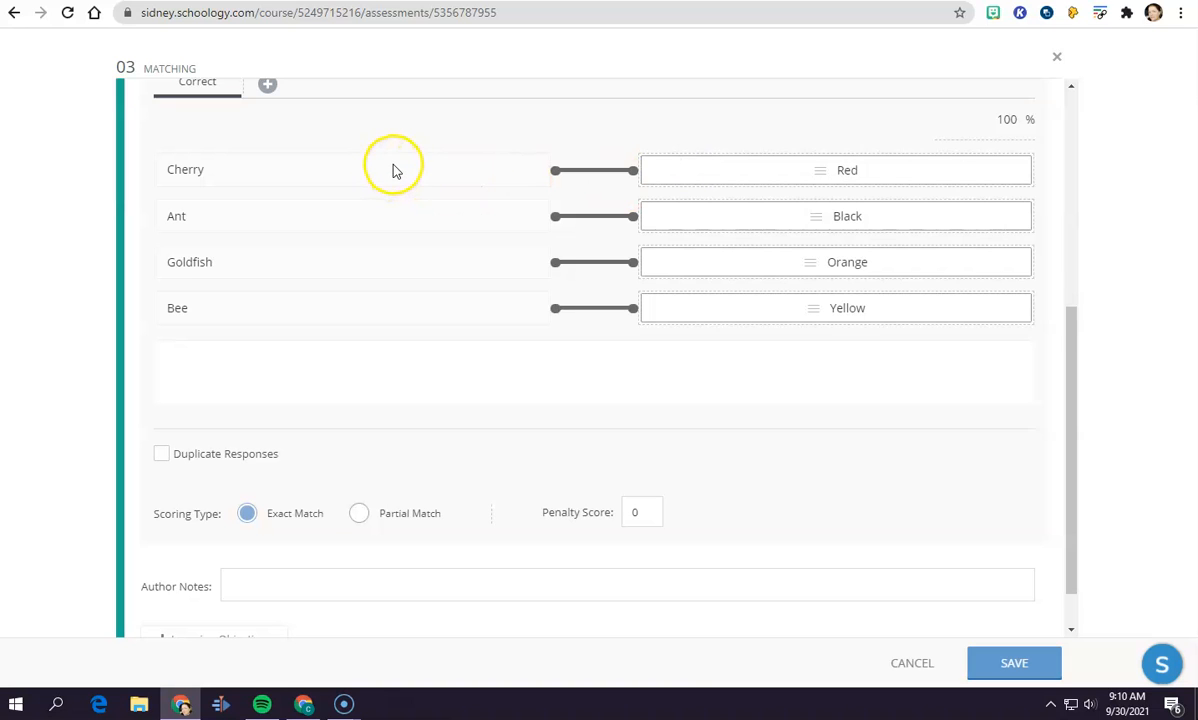
# - Try the Duplicate Responses option on the matching question by placing Black and Yellow again, and turn the option back off
pyautogui.scroll(-1, 393, 169)
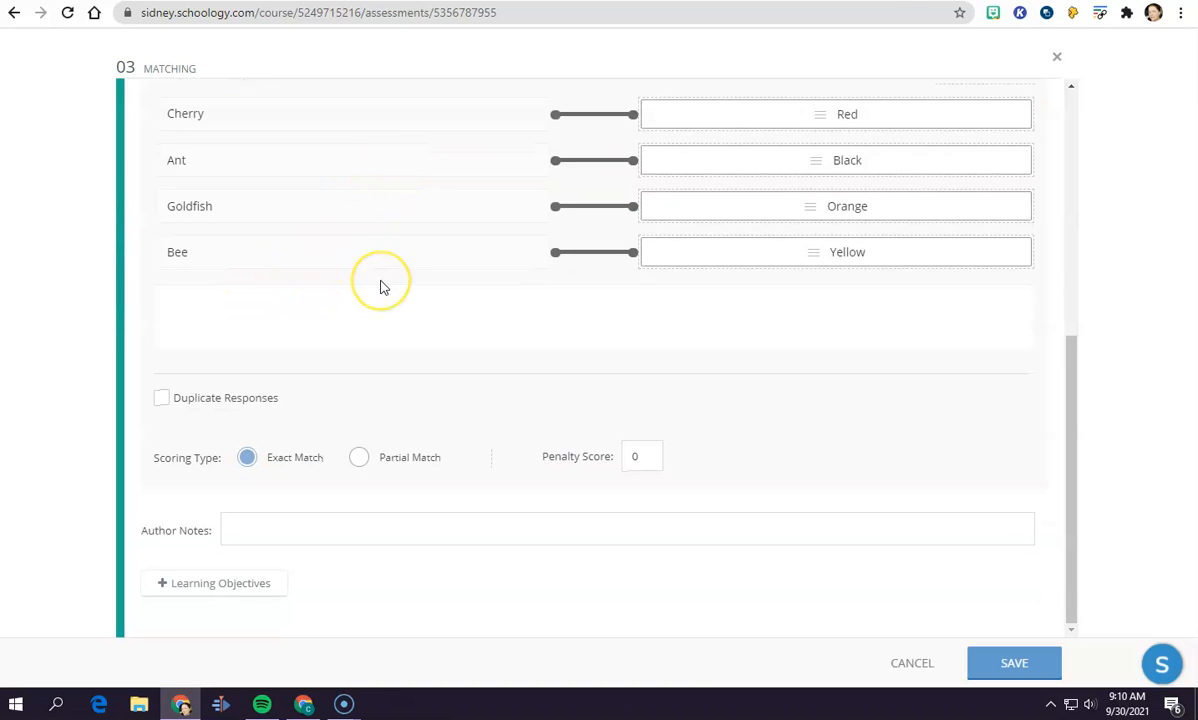
pyautogui.scroll(2, 380, 286)
pyautogui.scroll(-2, 380, 286)
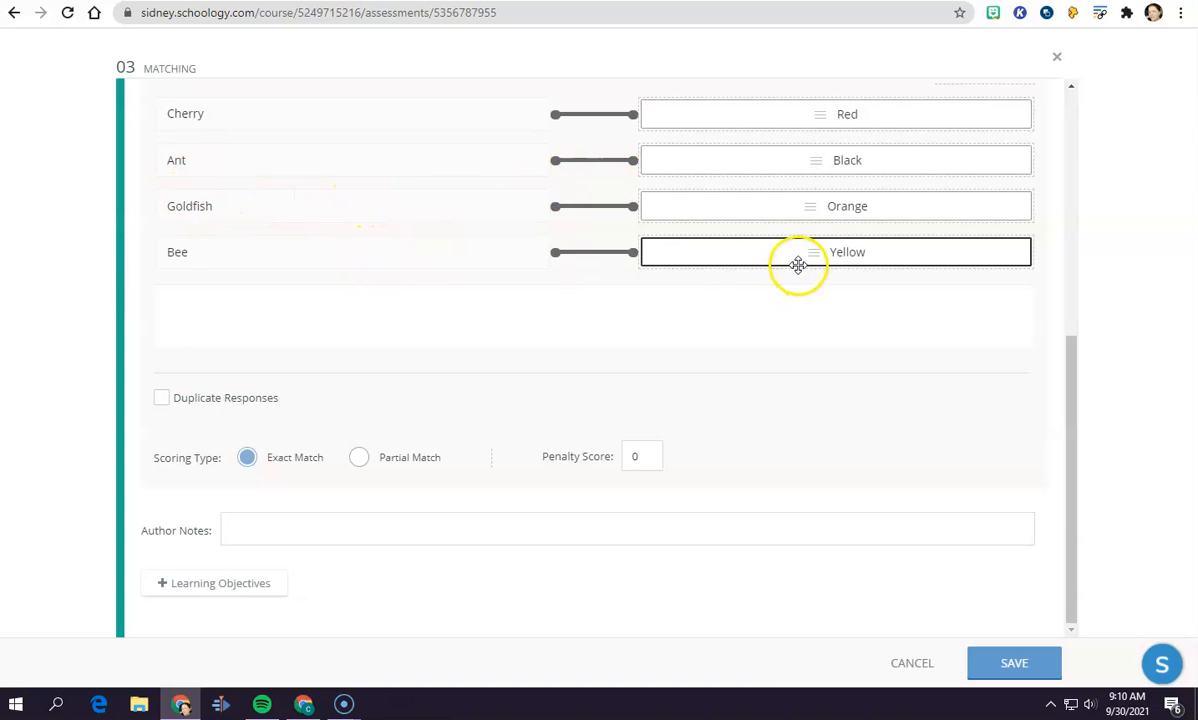
pyautogui.click(163, 400)
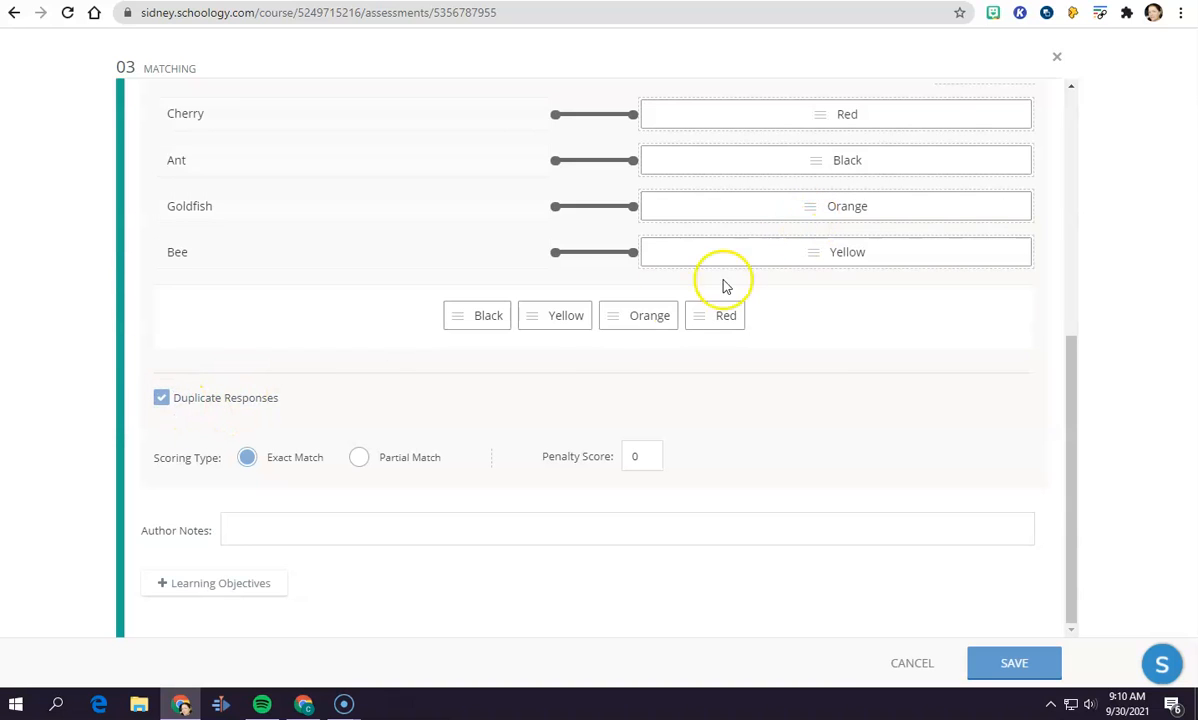
pyautogui.moveTo(484, 318); pyautogui.dragTo(717, 259)
pyautogui.moveTo(548, 314); pyautogui.dragTo(855, 264)
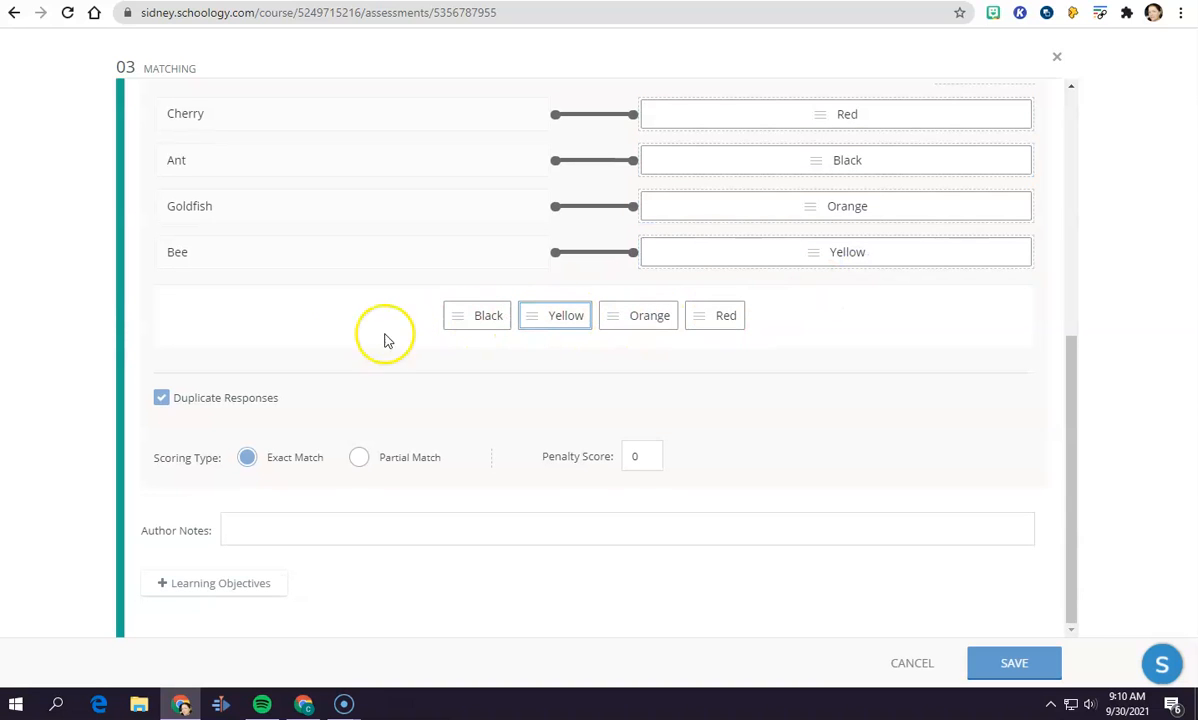
pyautogui.click(161, 397)
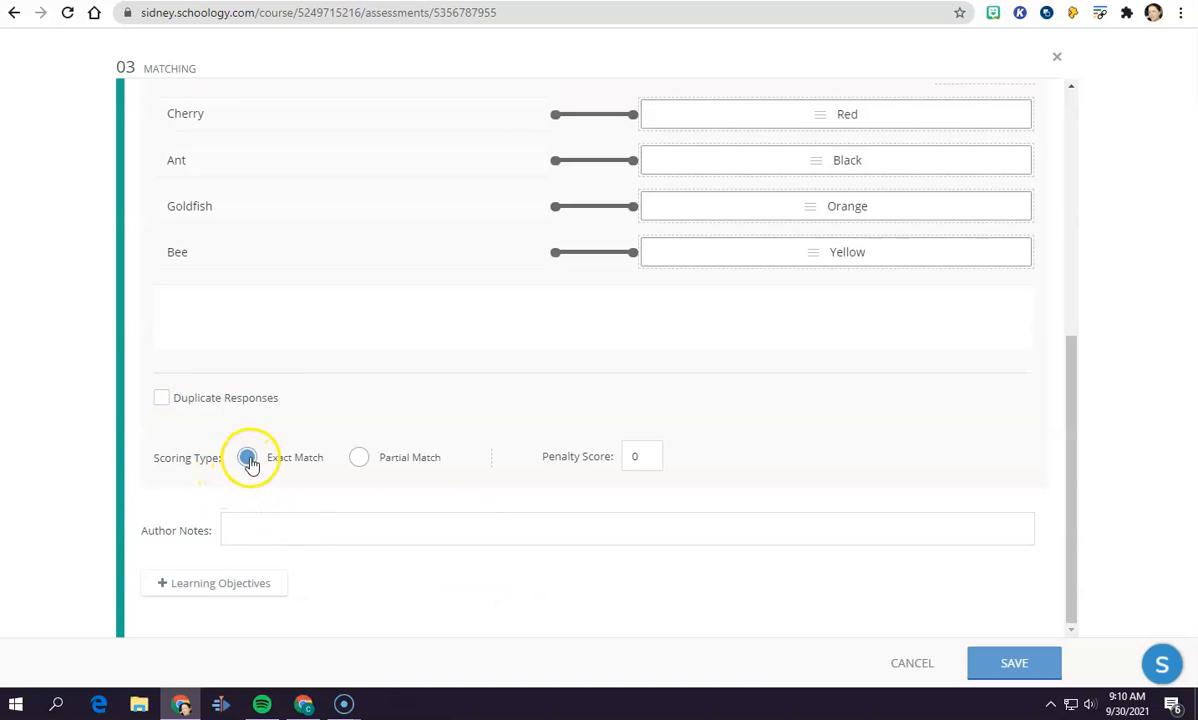
# - Preview the color matching question and save it to the assessment
pyautogui.scroll(3, 388, 458)
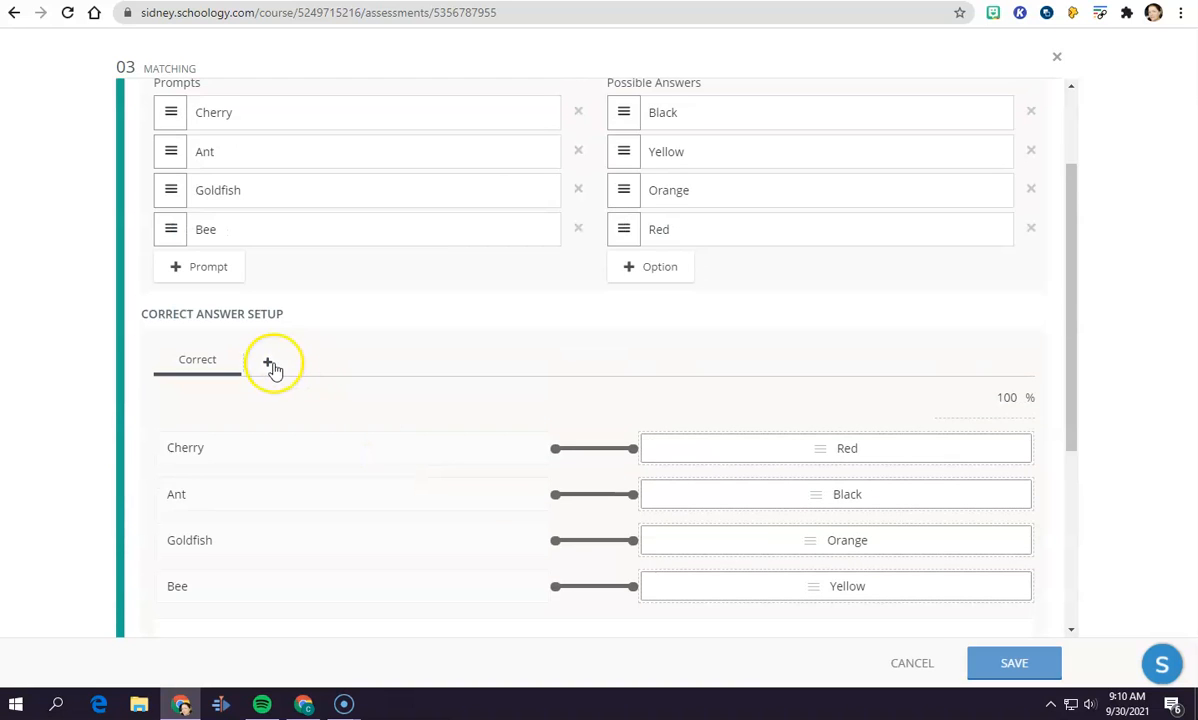
pyautogui.scroll(-3, 342, 409)
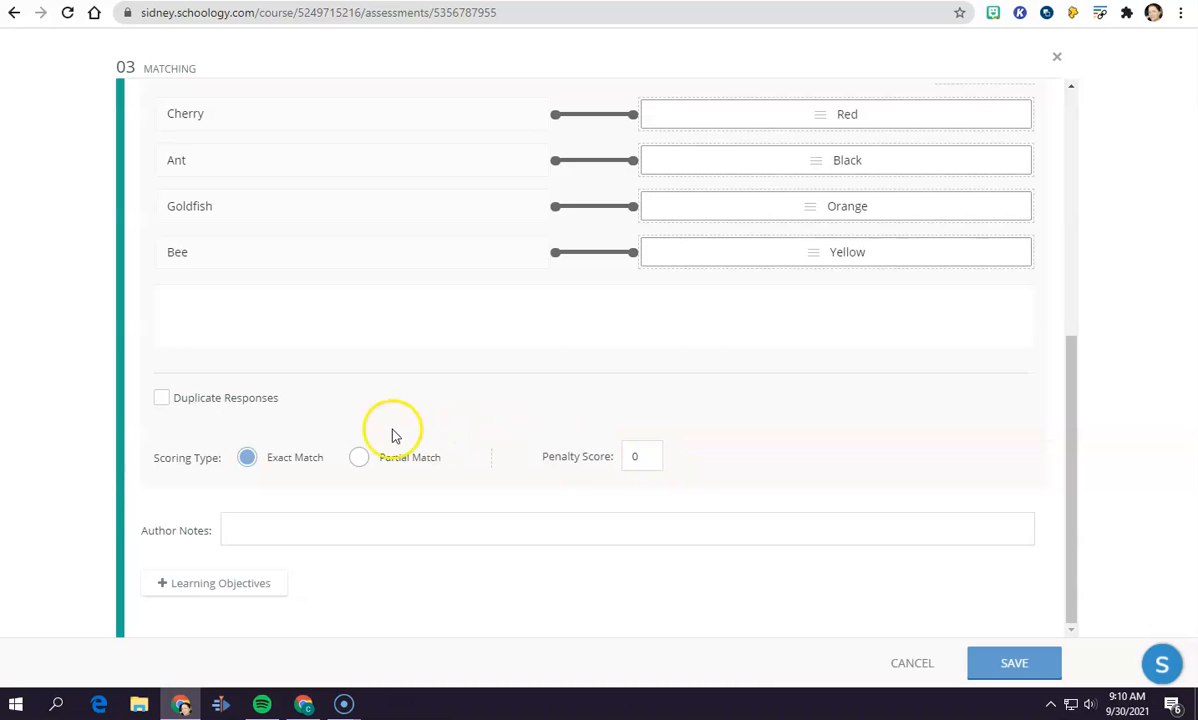
pyautogui.scroll(5, 959, 531)
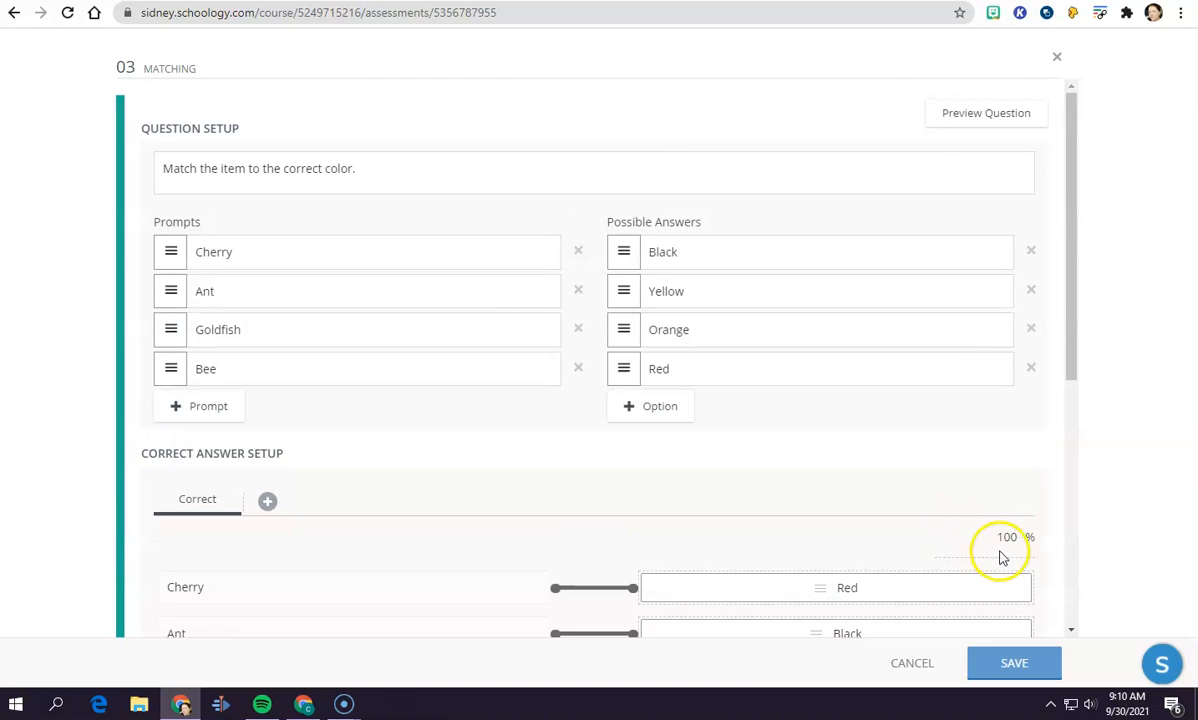
pyautogui.click(962, 120)
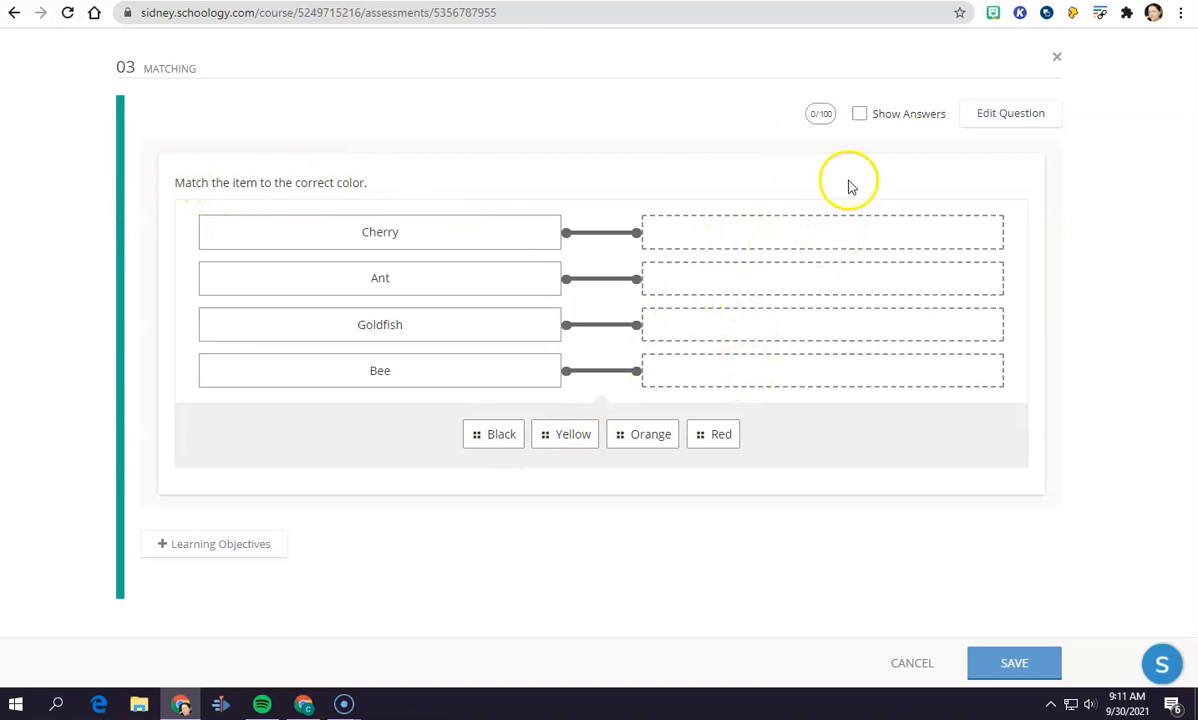
pyautogui.click(1023, 678)
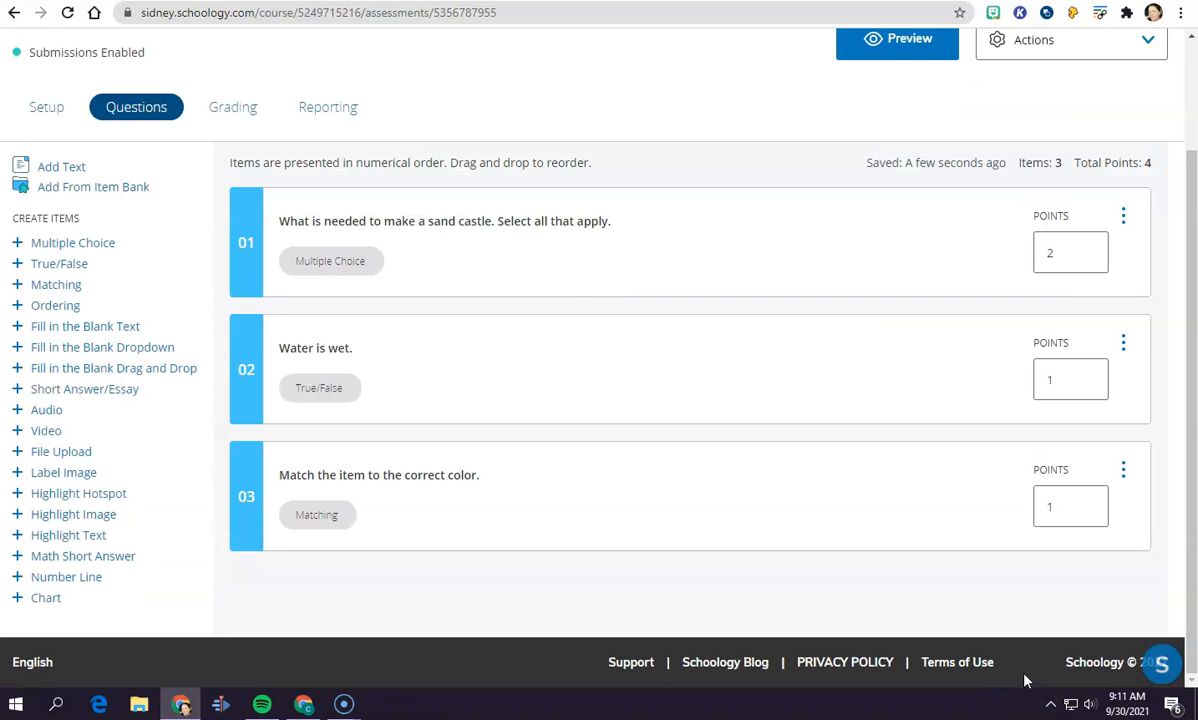
# - Add an Ordering question with the text "List the correct order of a caterpillar's life cycle."
pyautogui.click(63, 310)
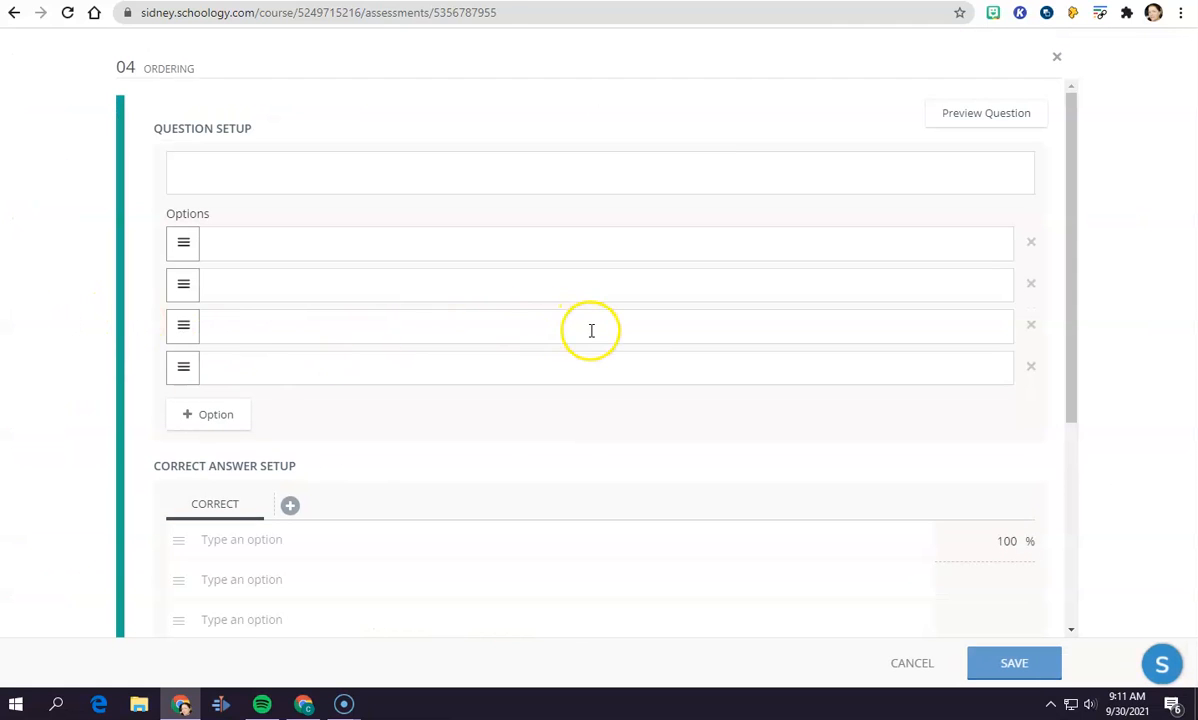
pyautogui.scroll(-3, 588, 334)
pyautogui.scroll(3, 422, 406)
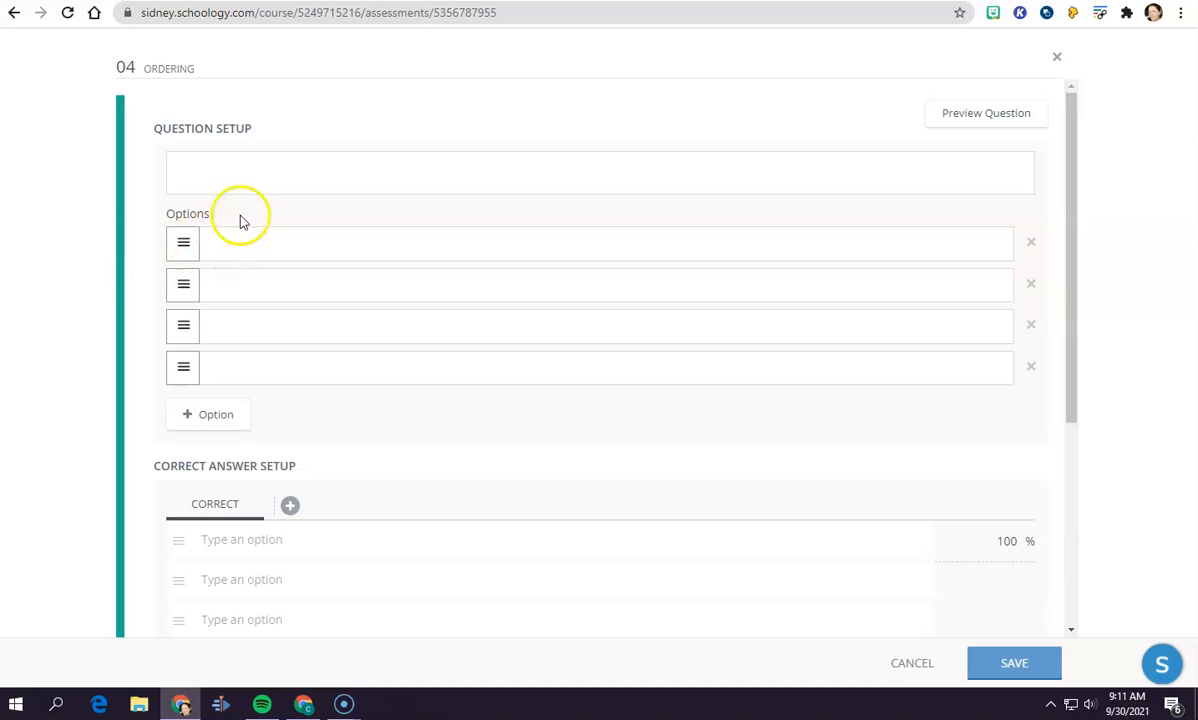
pyautogui.click(254, 168)
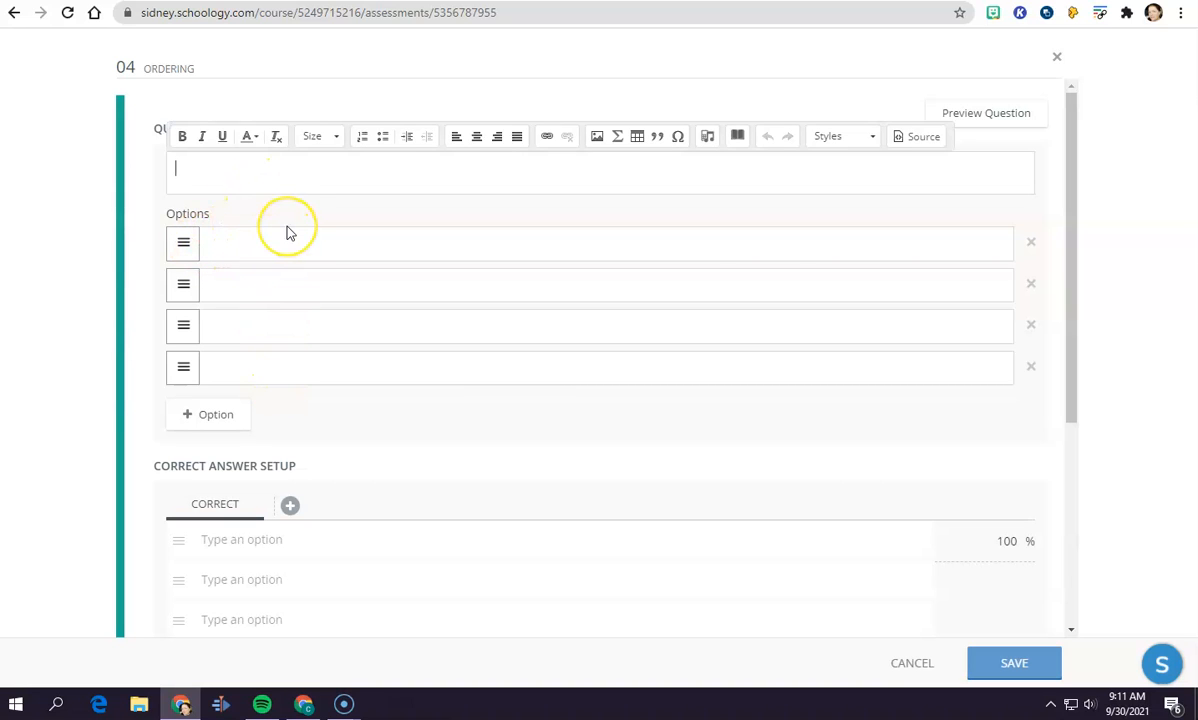
pyautogui.click(234, 163)
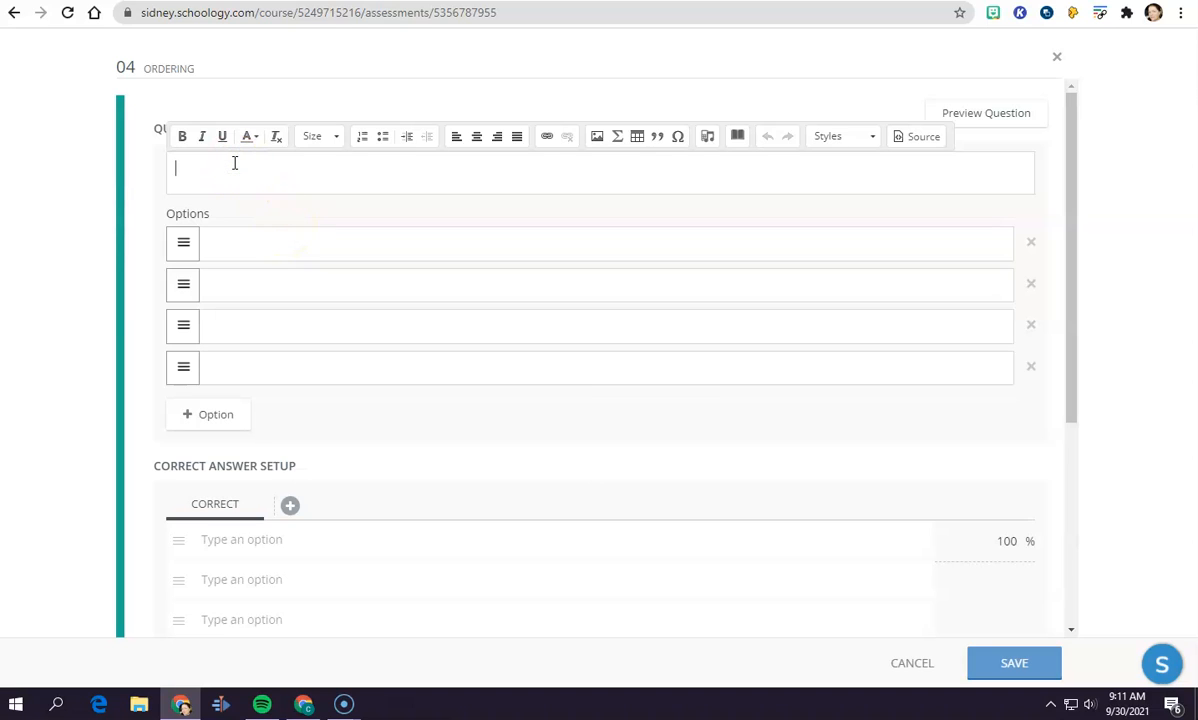
pyautogui.write('O')
pyautogui.write('List the co')
pyautogui.write('rrect or')
pyautogui.write('der of a')
pyautogui.write(' cate')
pyautogui.write('rpillar')
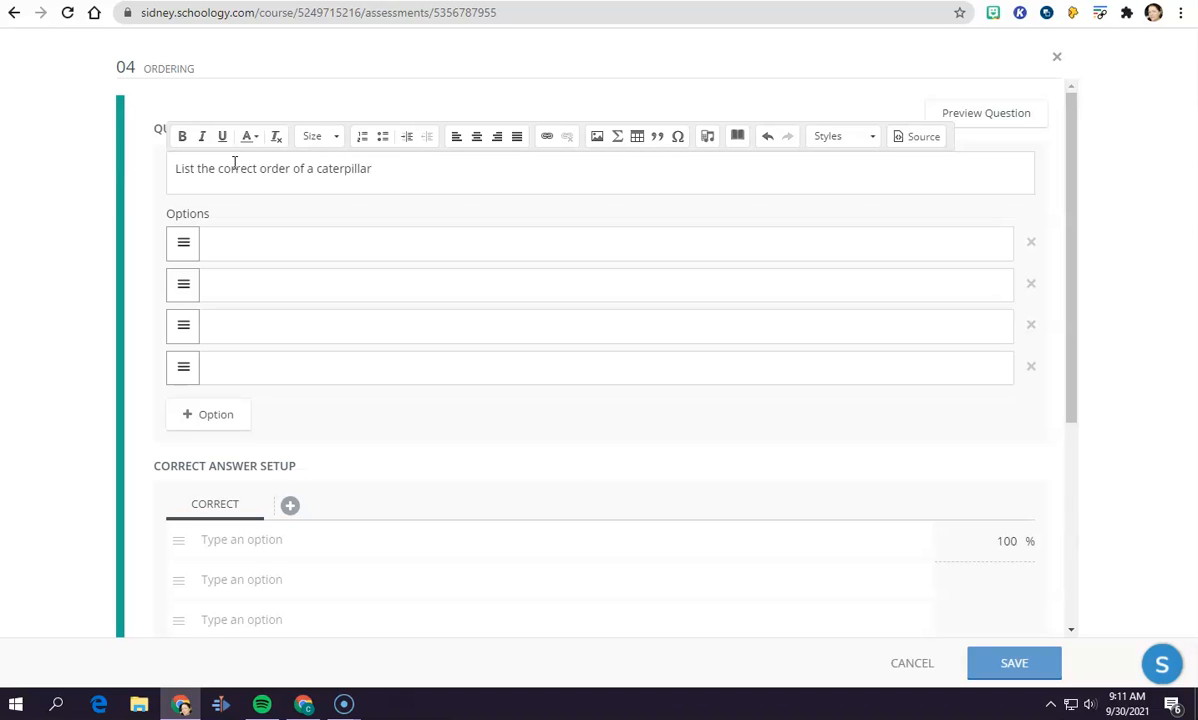
pyautogui.write("'s life cycle.")
# - Enter Egg, Caterpillar, Chrysalis and Butterfly as the four options of the ordering question
pyautogui.click(218, 238)
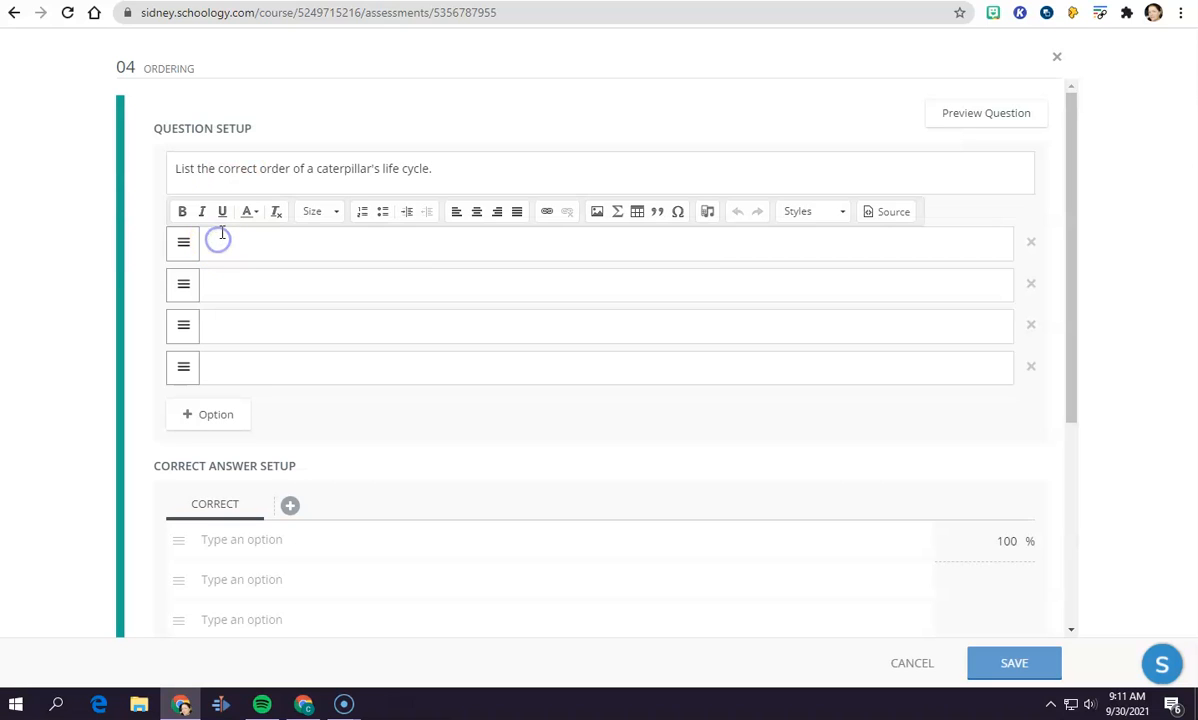
pyautogui.write('Egg')
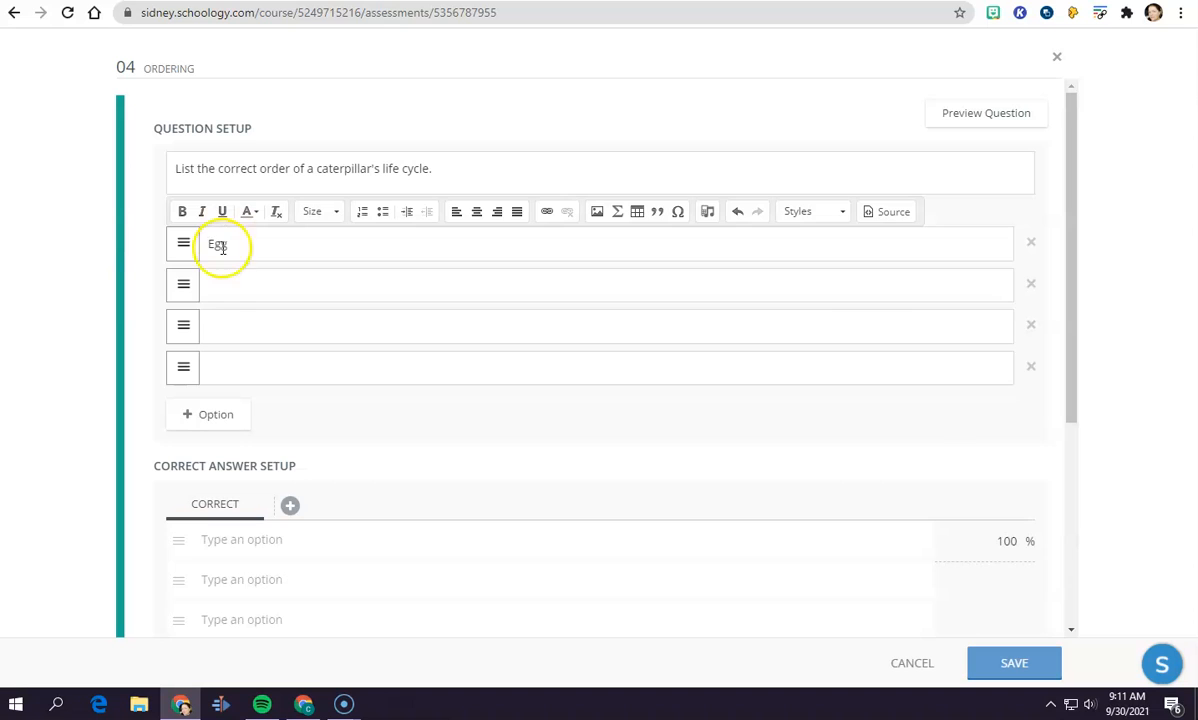
pyautogui.click(248, 281)
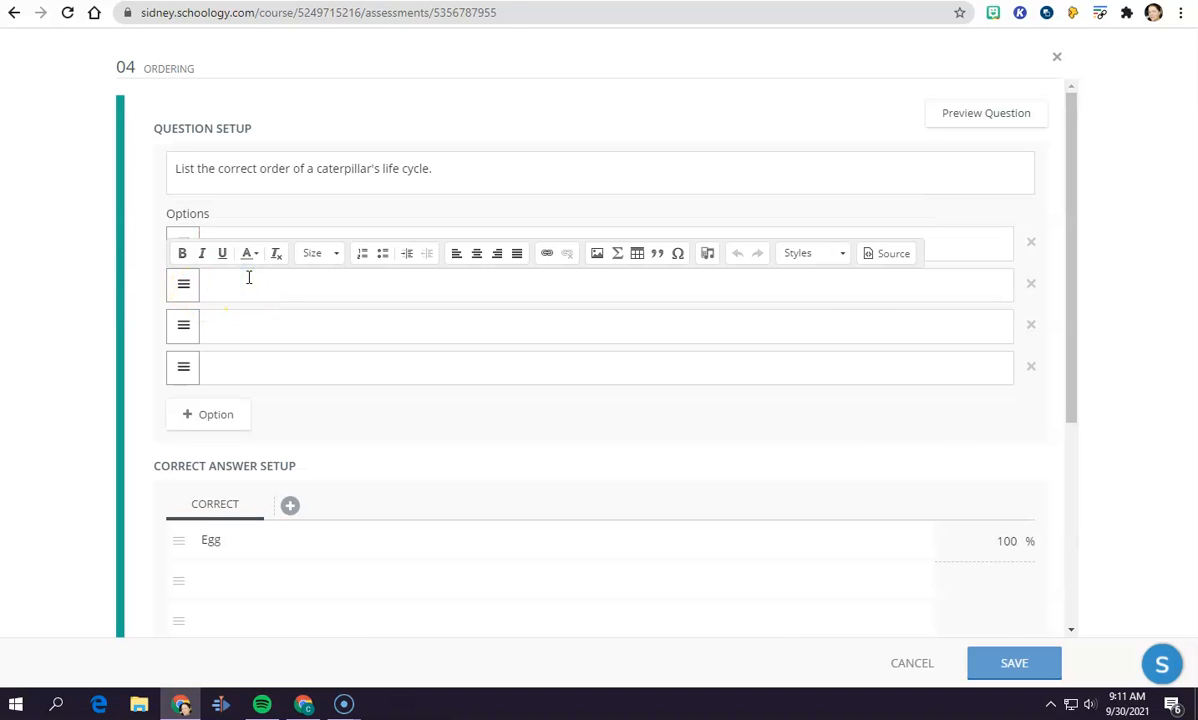
pyautogui.write('Caterpillatr')
pyautogui.scroll(-2, 636, 406)
pyautogui.click(244, 245)
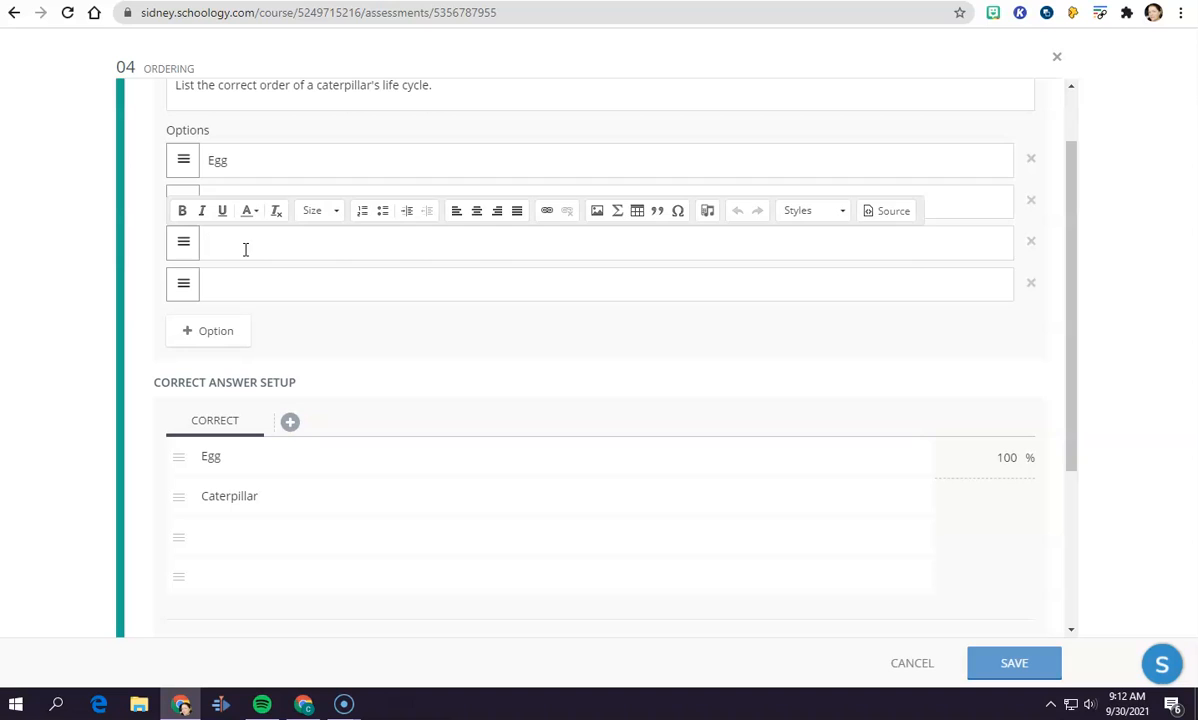
pyautogui.write('Chrysalis')
pyautogui.click(249, 284)
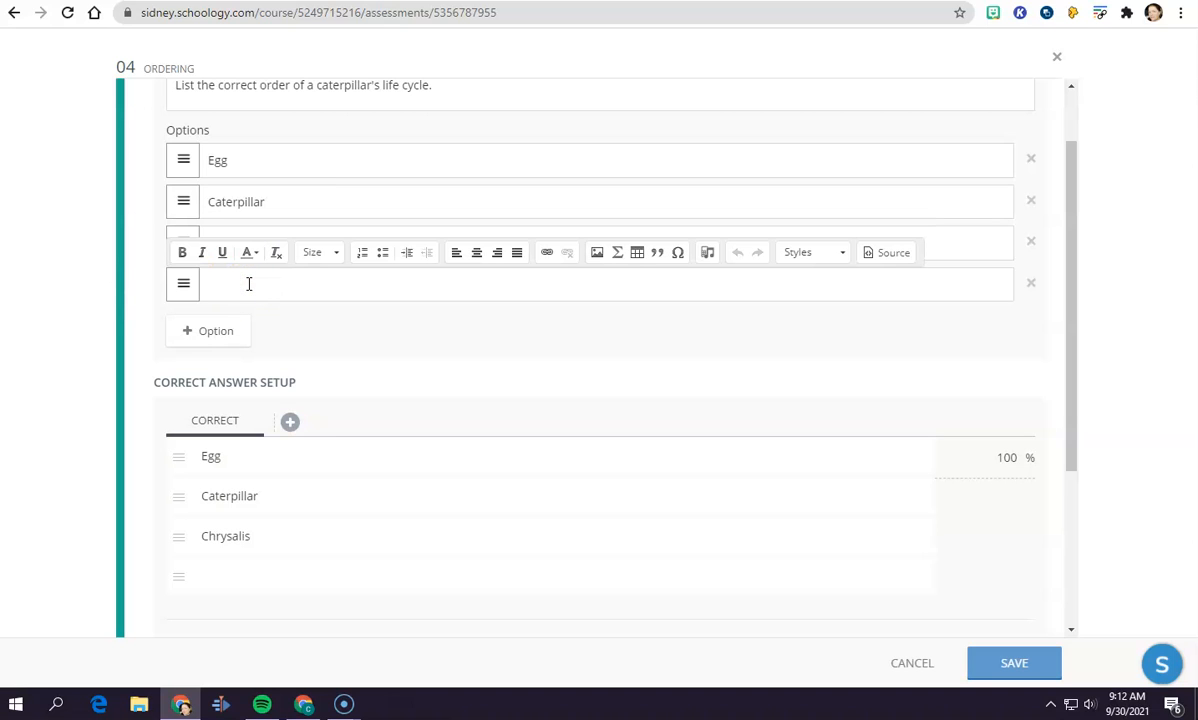
pyautogui.write('Butterfly')
pyautogui.click(396, 370)
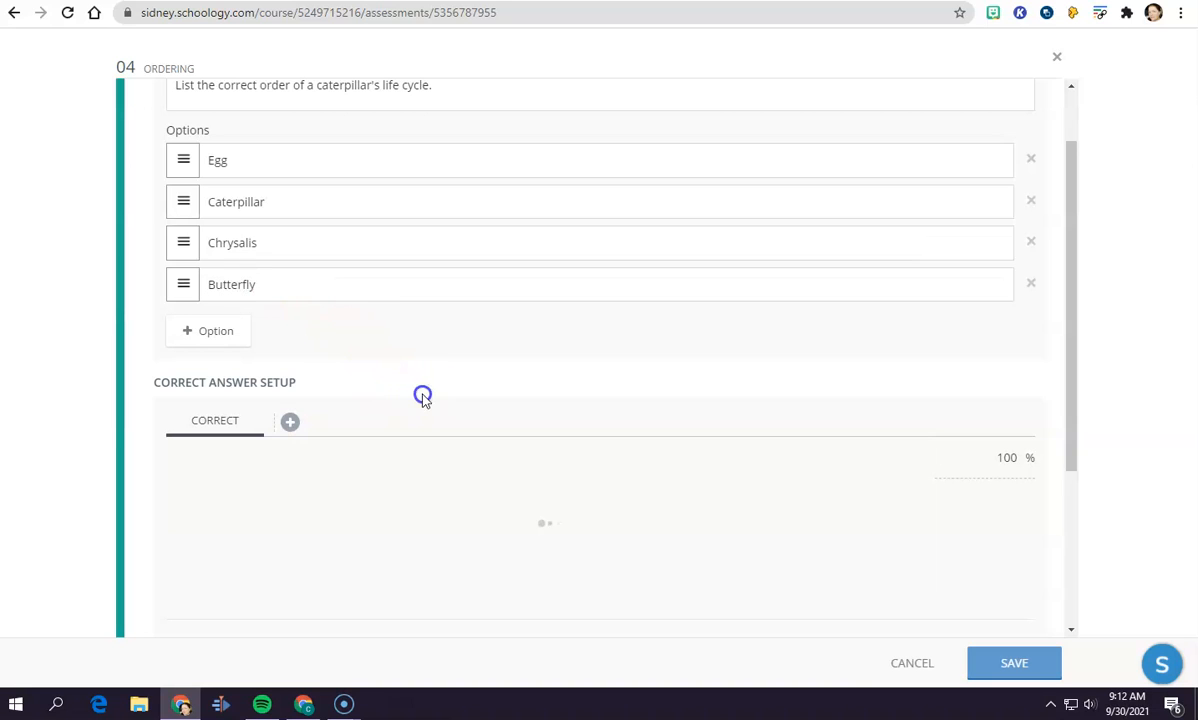
# - Shuffle the ordering options into Butterfly, Egg, Chrysalis, Caterpillar, and check them against the correct answer order
pyautogui.moveTo(183, 201); pyautogui.dragTo(191, 150)
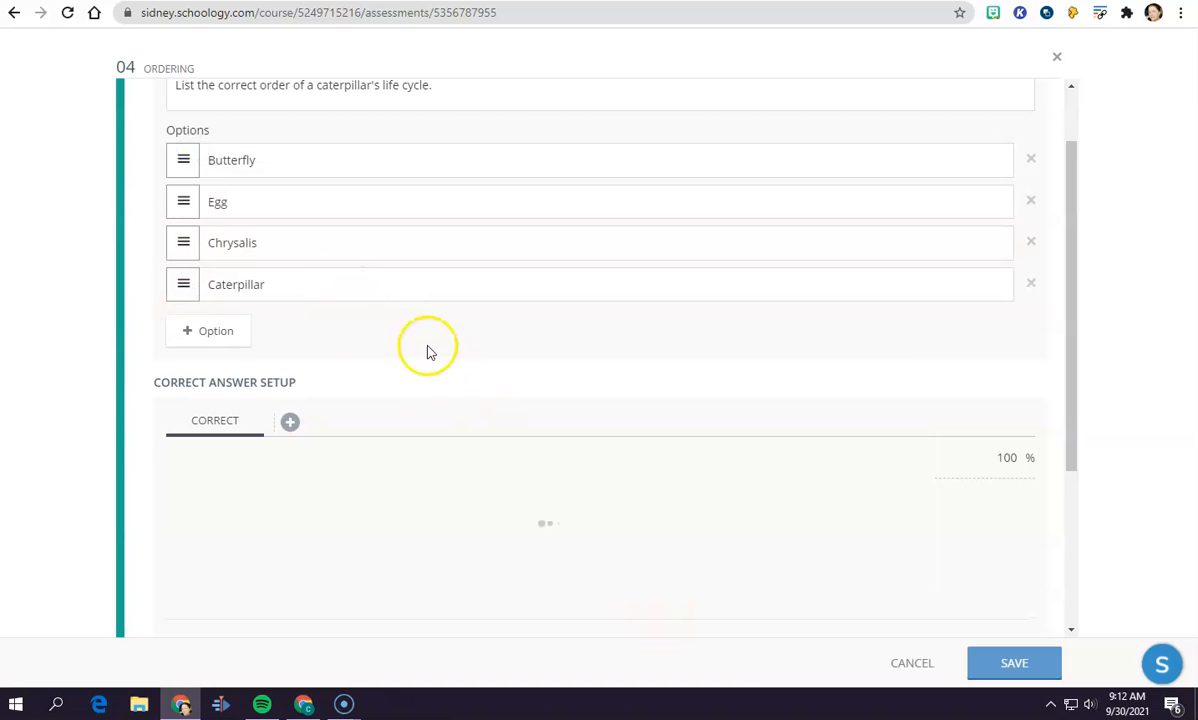
pyautogui.scroll(-1, 456, 343)
pyautogui.scroll(-3, 456, 345)
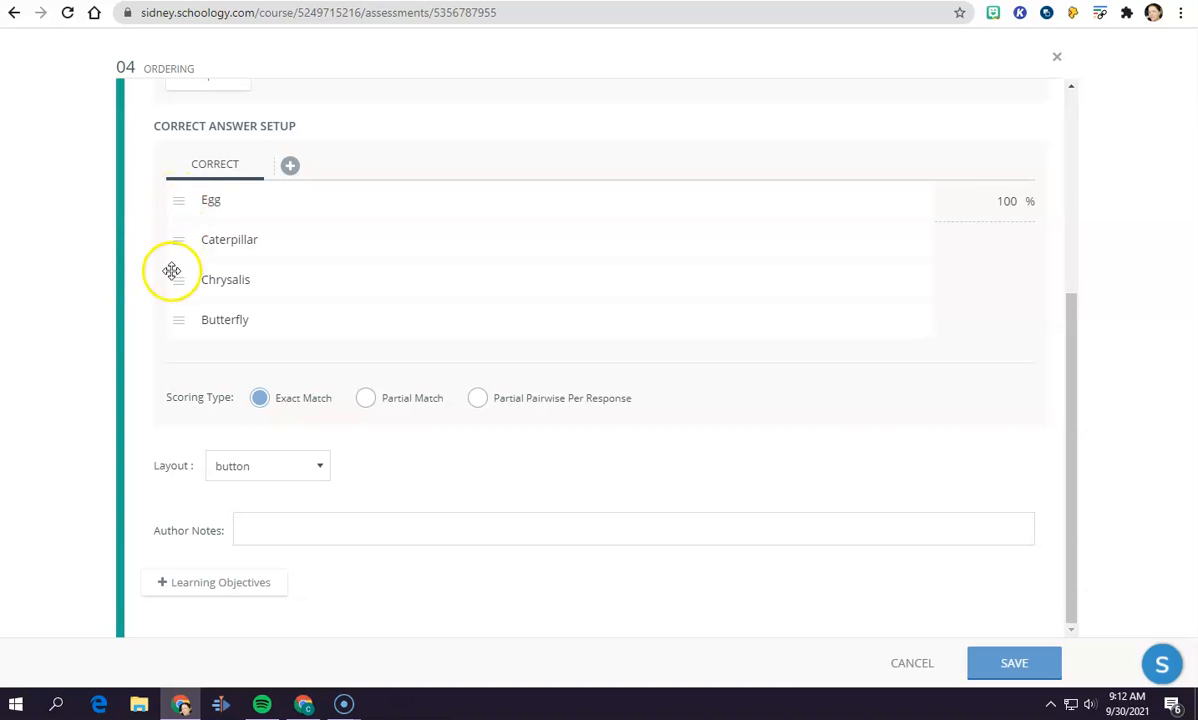
pyautogui.scroll(3, 413, 313)
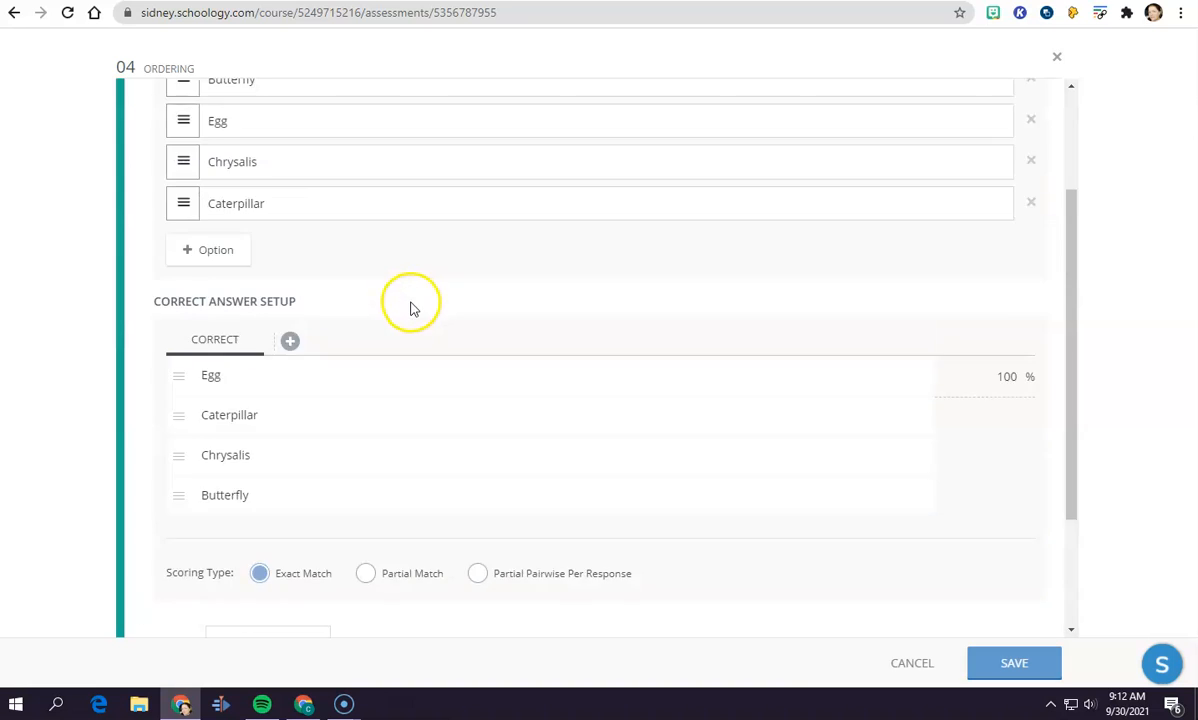
# - Try the list and inline layouts for the ordering question, and set the layout back to button
pyautogui.scroll(-3, 420, 311)
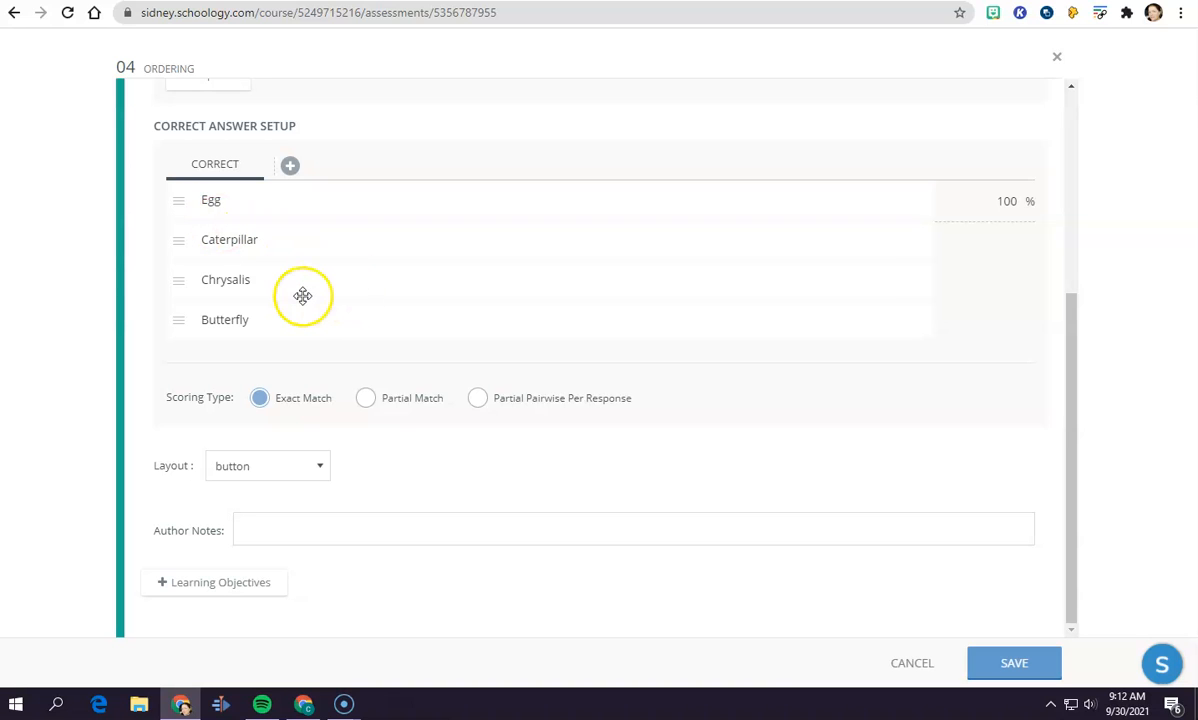
pyautogui.click(280, 464)
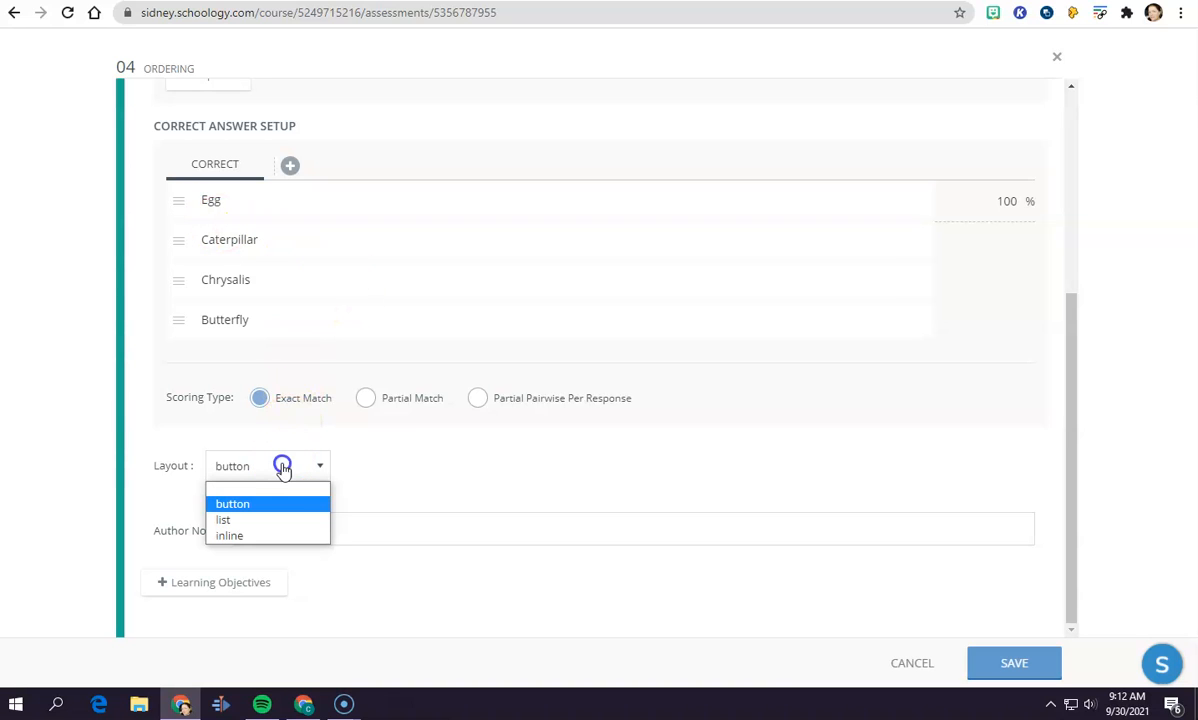
pyautogui.click(284, 516)
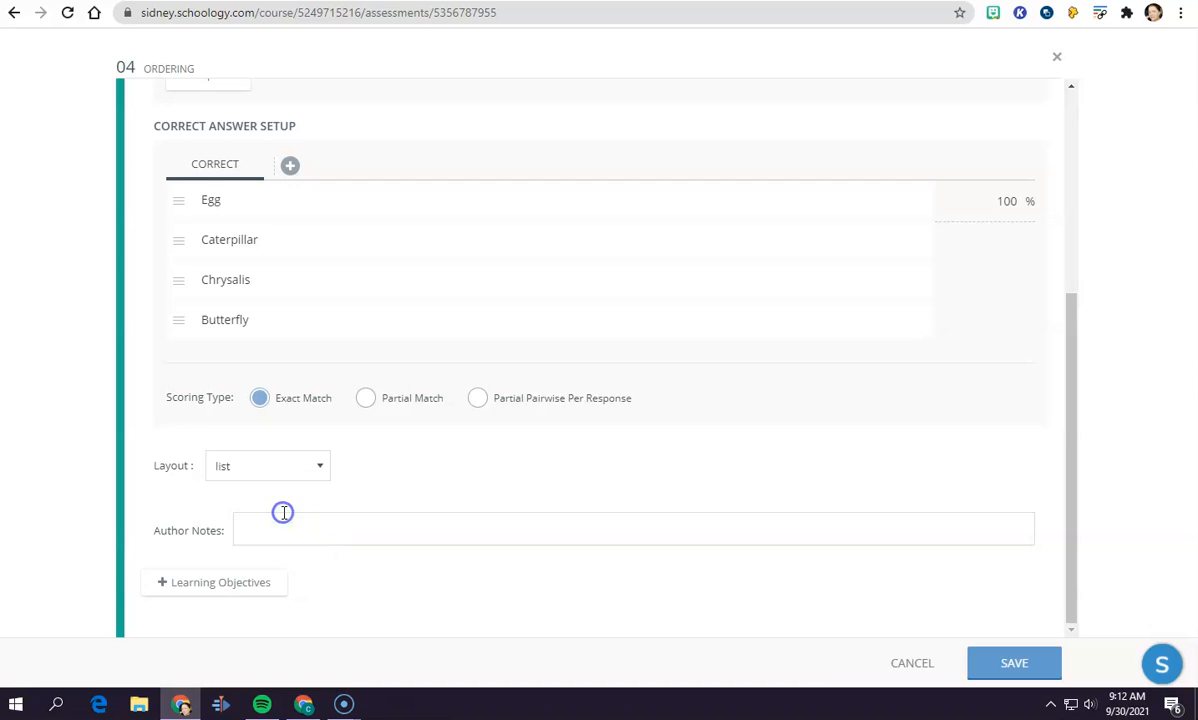
pyautogui.click(289, 466)
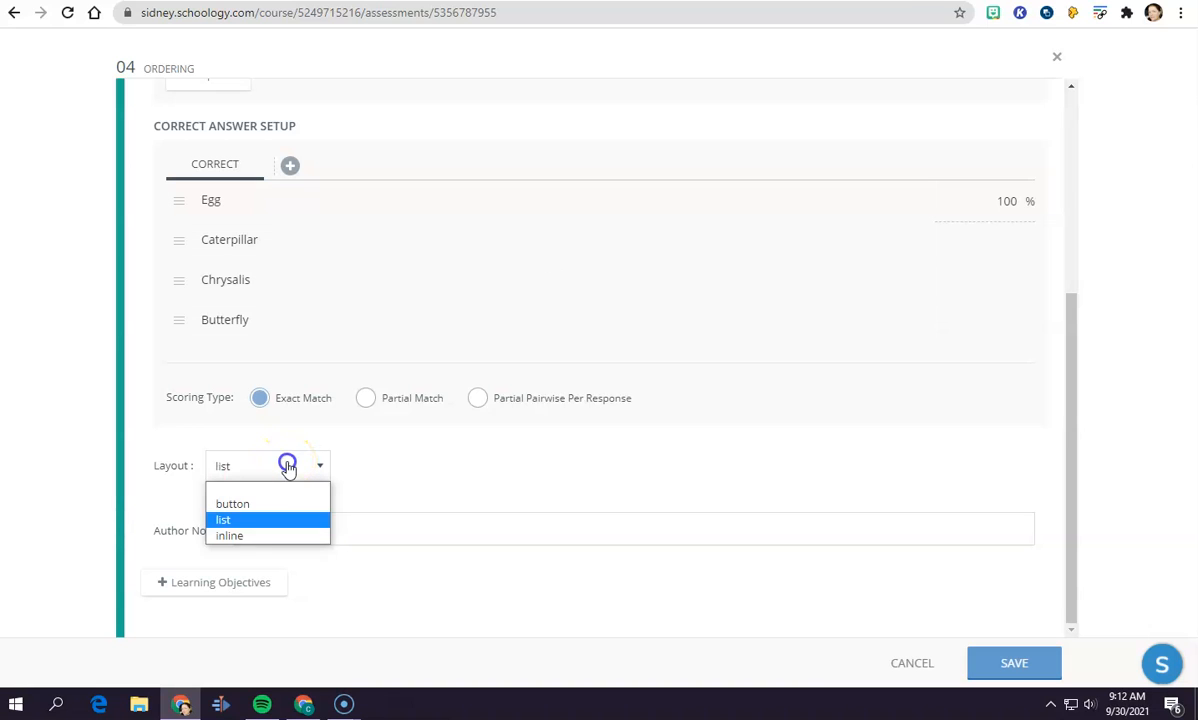
pyautogui.click(268, 537)
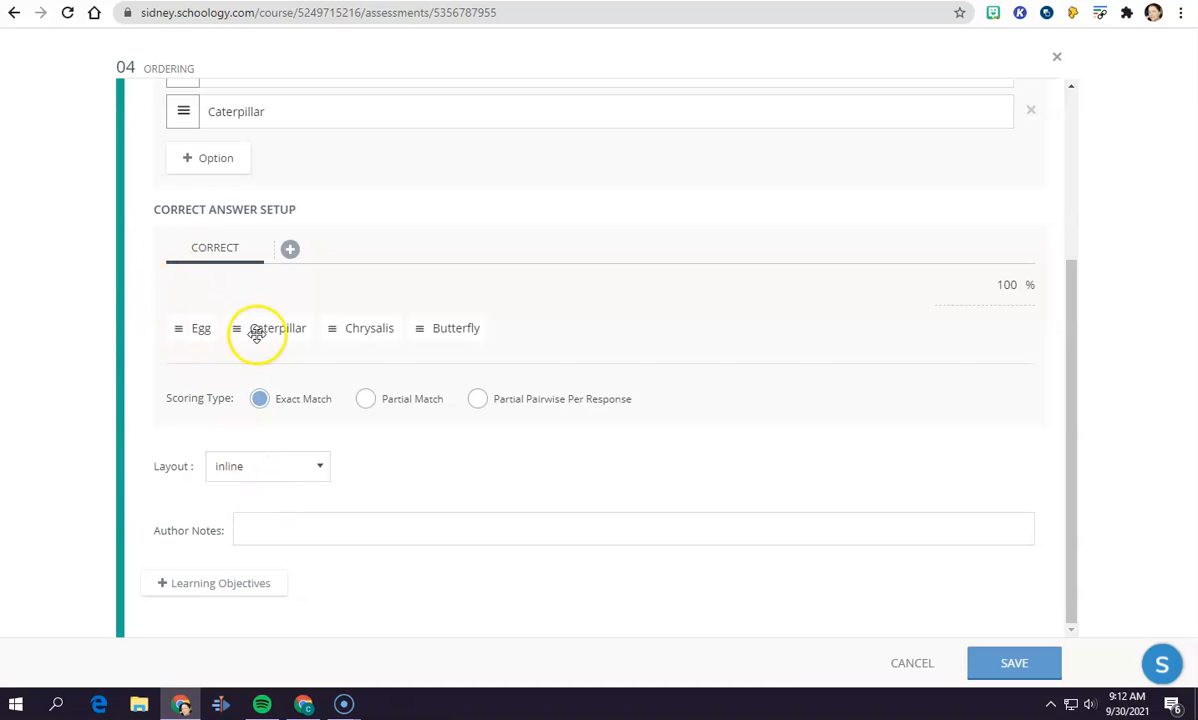
pyautogui.click(252, 467)
pyautogui.click(250, 506)
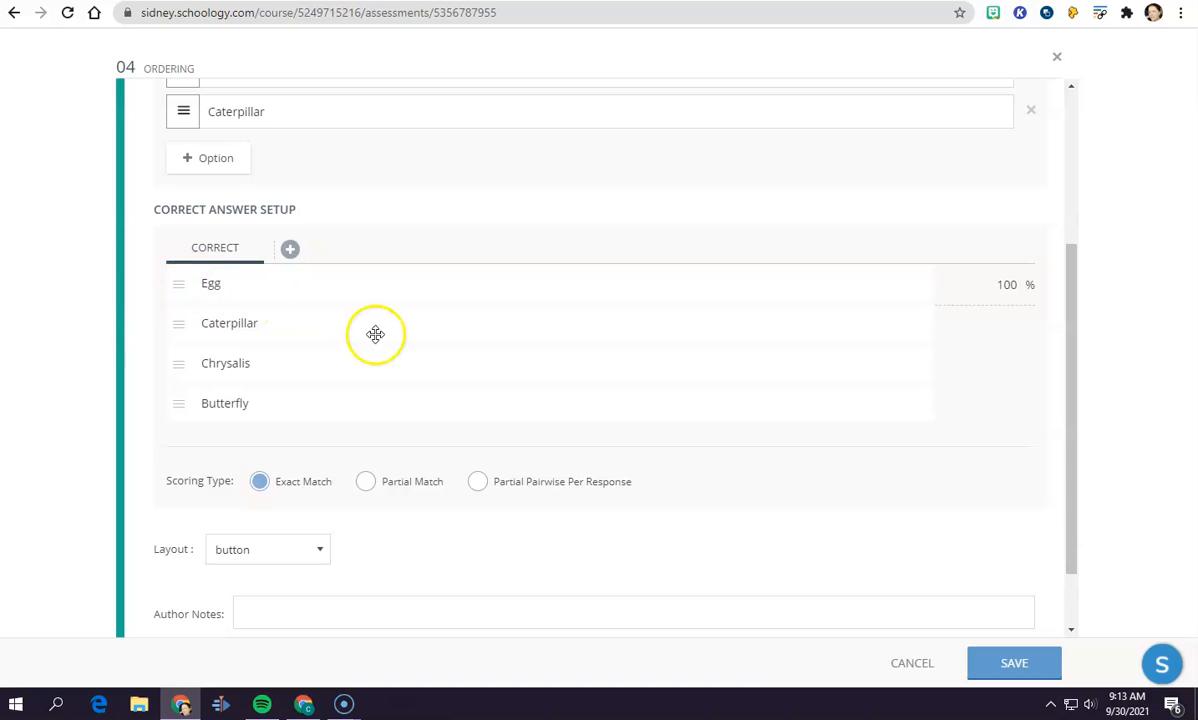
# - Test the ordering question in preview by arranging Egg, Caterpillar, Chrysalis, Butterfly, and save the question
pyautogui.scroll(-2, 401, 367)
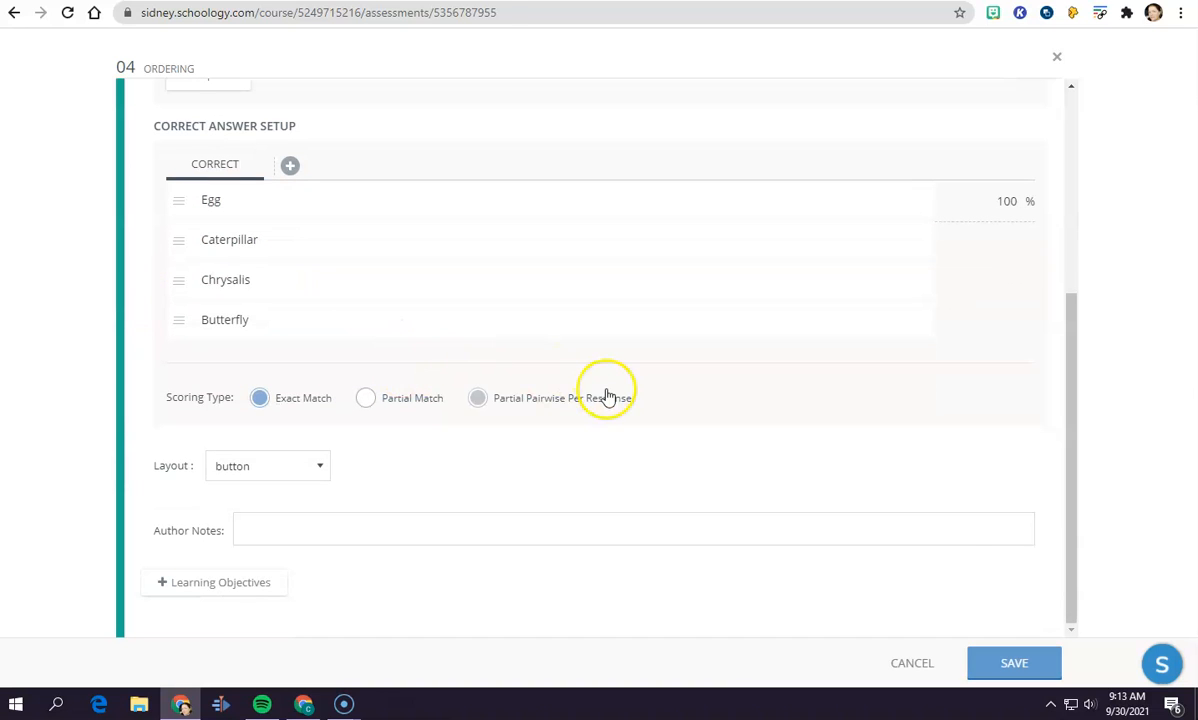
pyautogui.scroll(5, 971, 490)
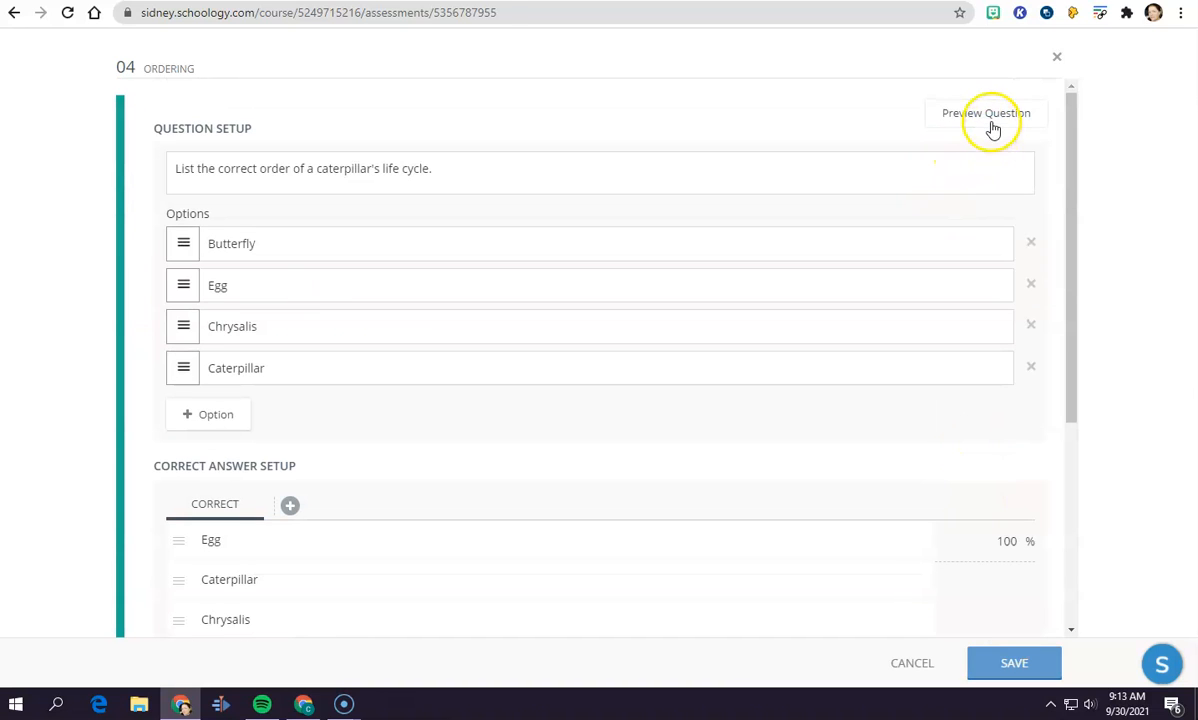
pyautogui.click(988, 122)
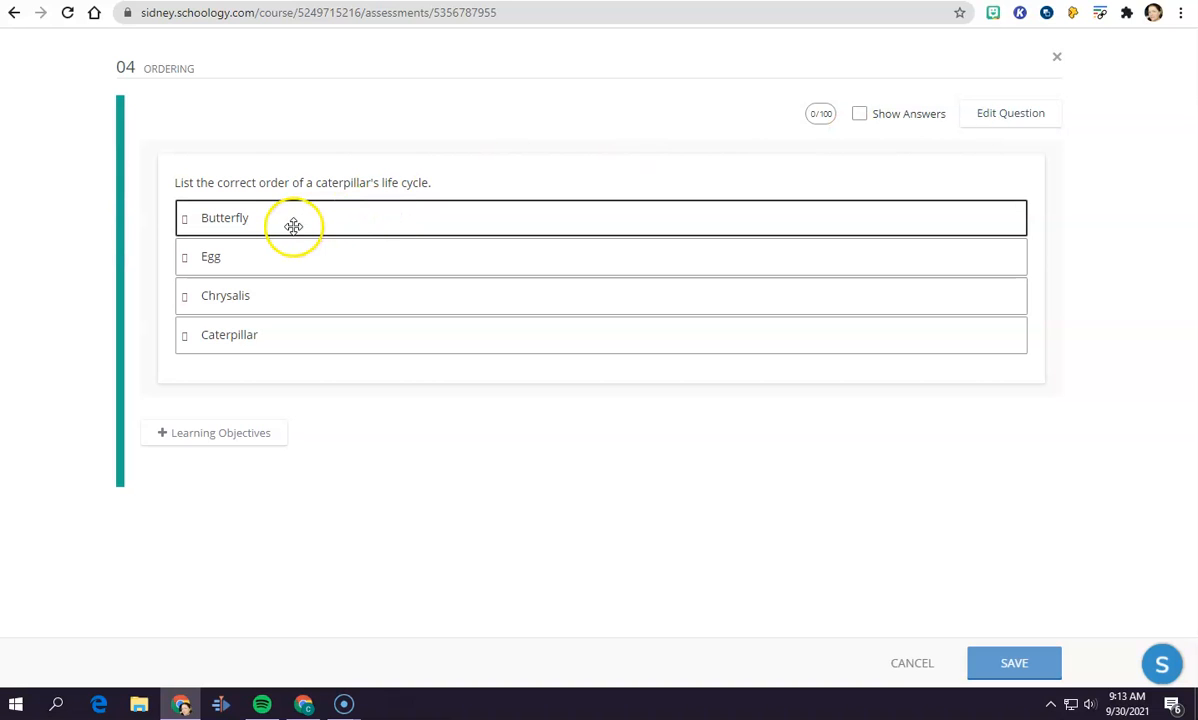
pyautogui.moveTo(294, 230); pyautogui.dragTo(273, 213)
pyautogui.moveTo(278, 294); pyautogui.dragTo(275, 267)
pyautogui.moveTo(267, 338); pyautogui.dragTo(254, 251)
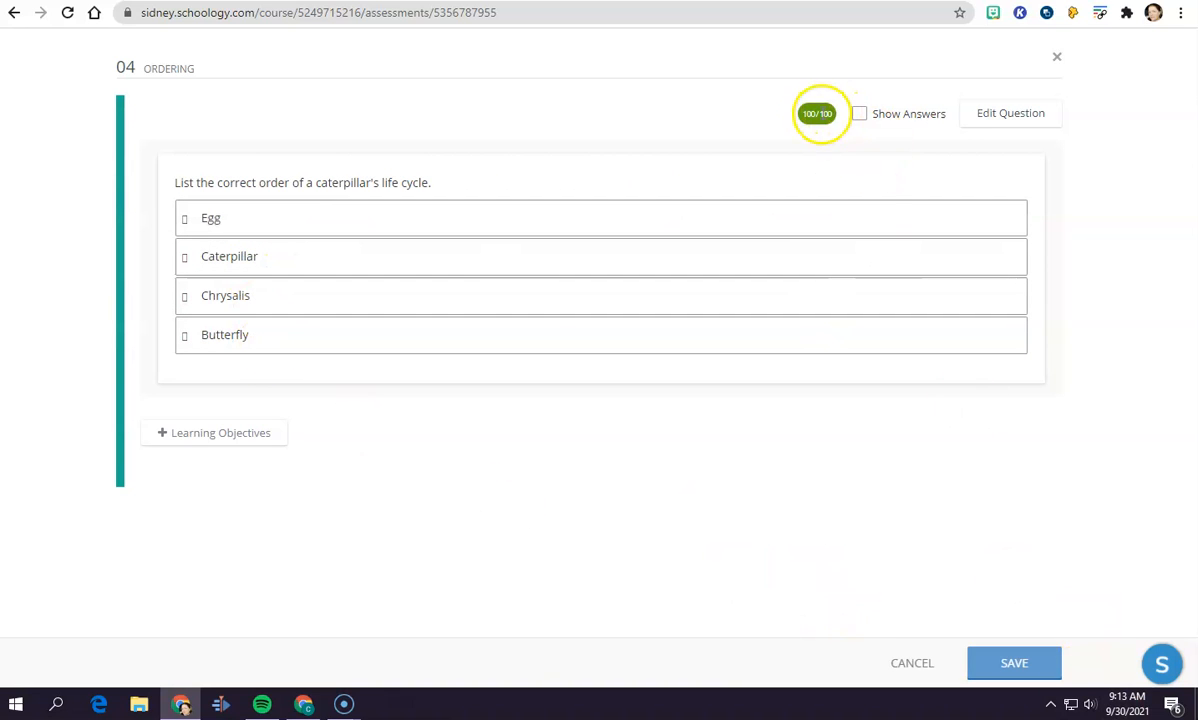
pyautogui.click(1010, 676)
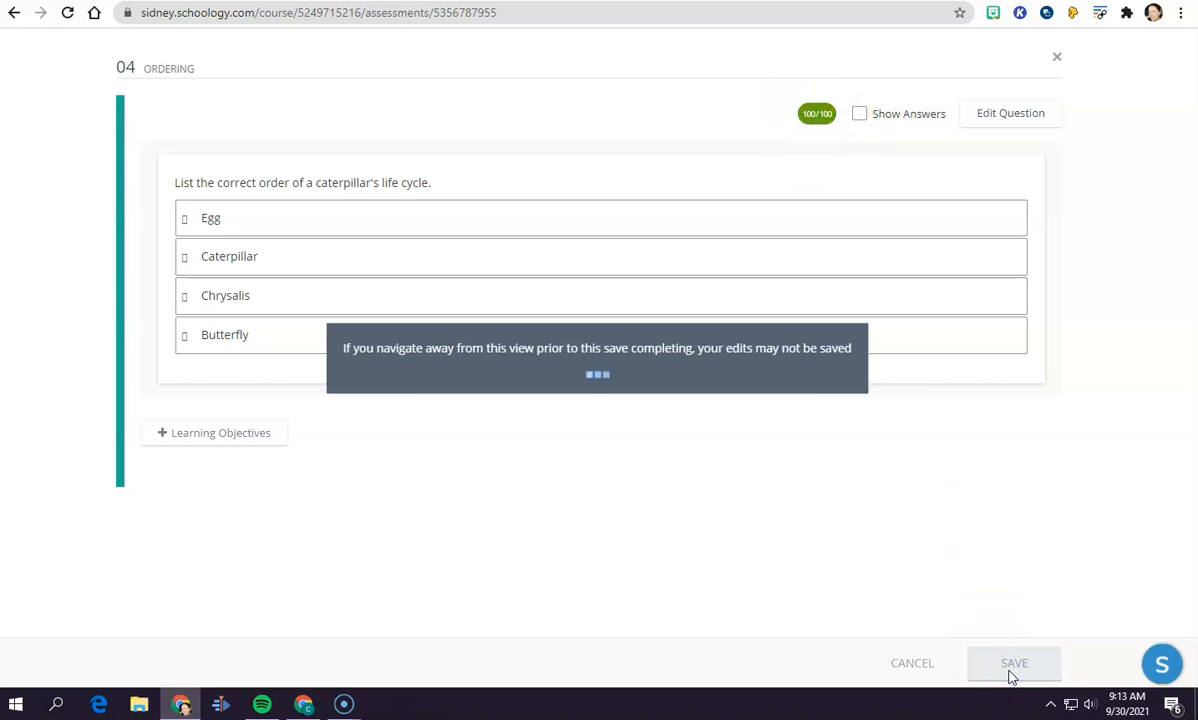
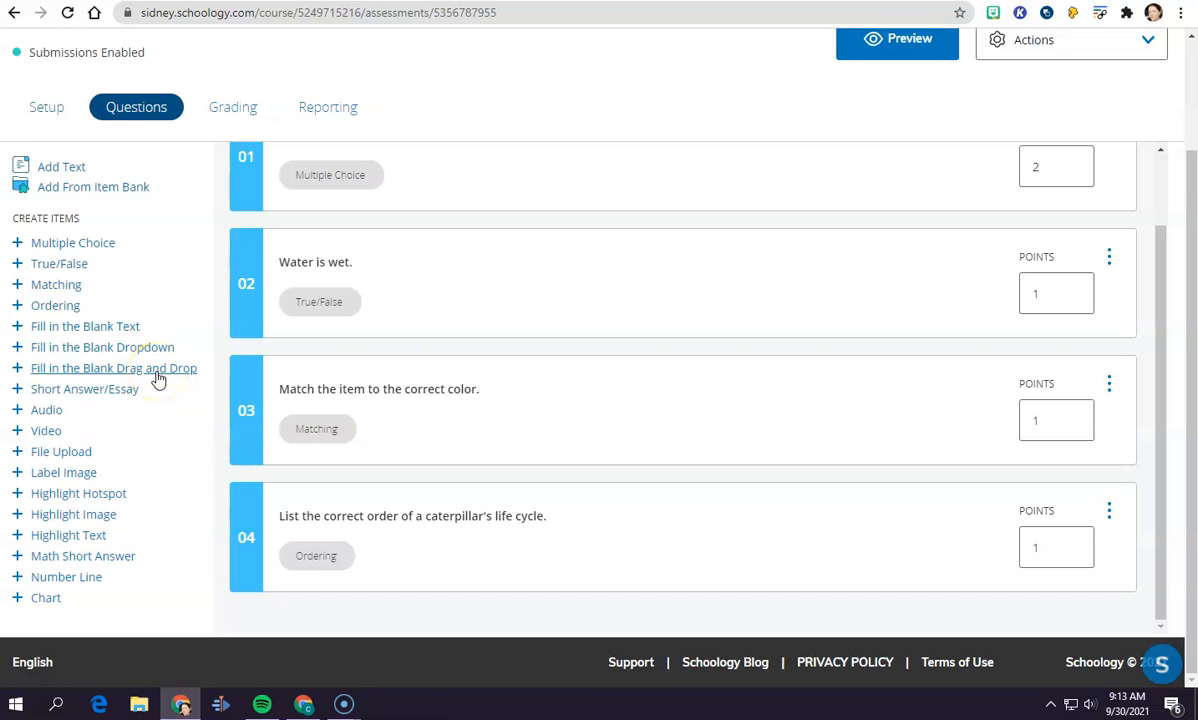
# - Create a fill-in-the-blank drag-and-drop question with the text "The Very Hungry Caterpillar ate a _.", using the underscore as the response blank
pyautogui.click(152, 370)
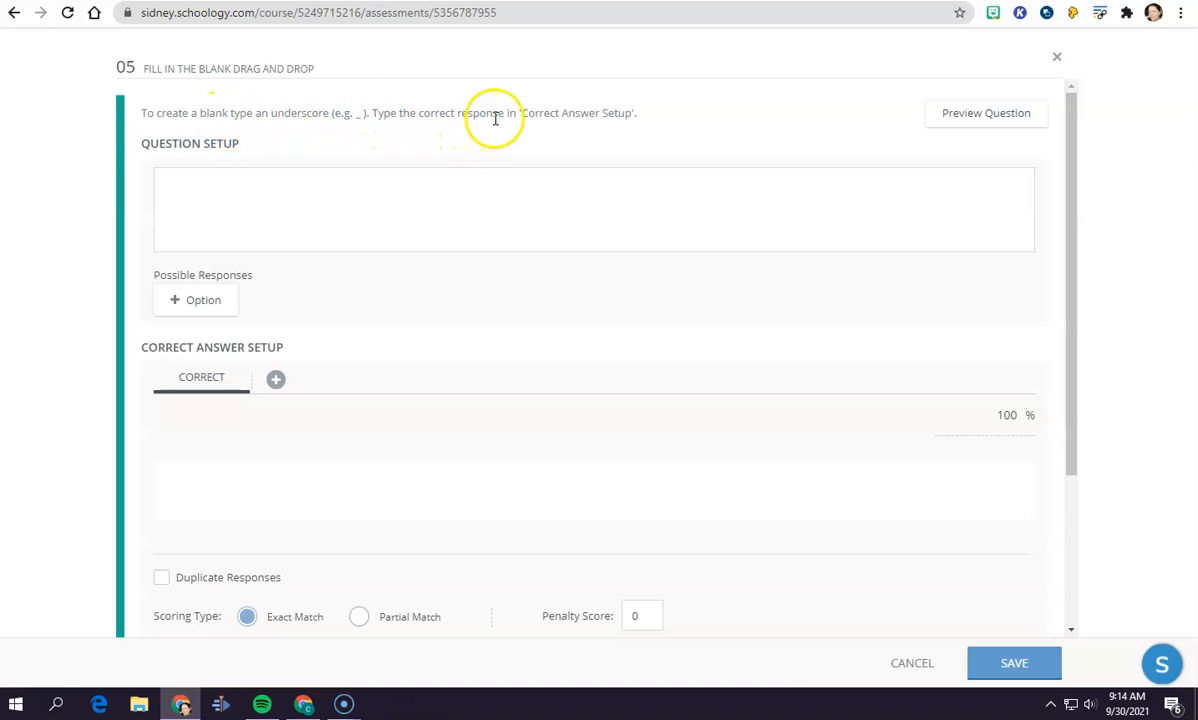
pyautogui.click(266, 176)
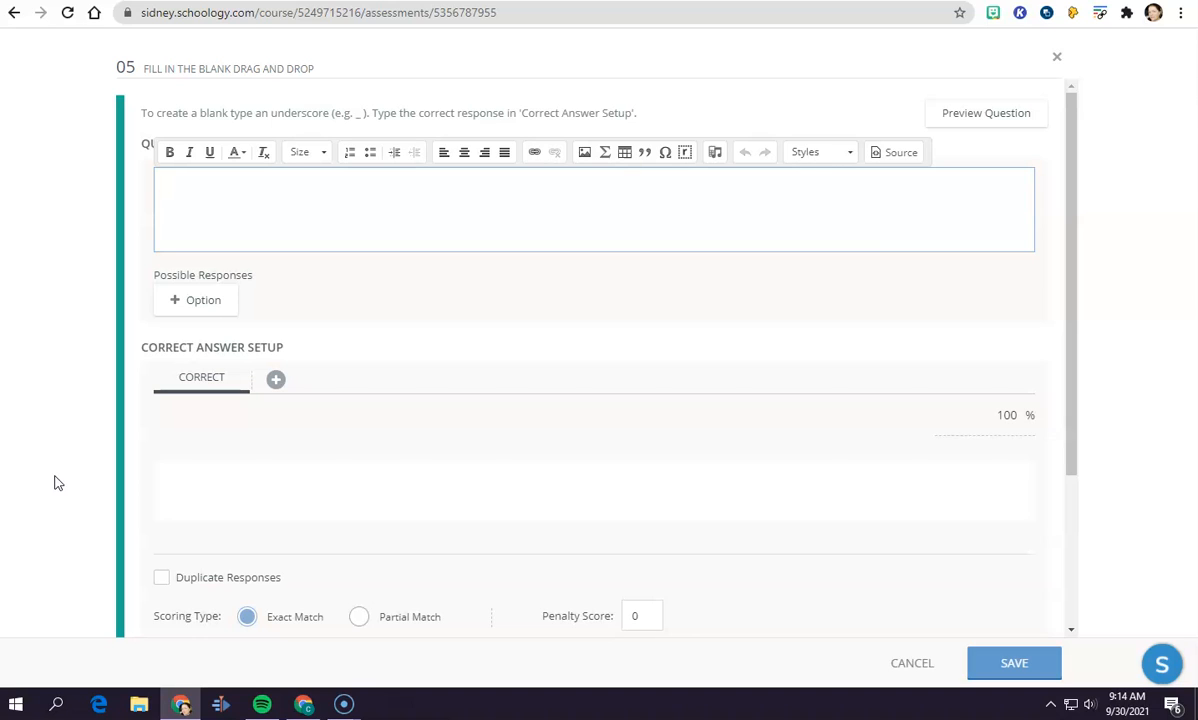
pyautogui.write('The Very Hungry Caterpilla')
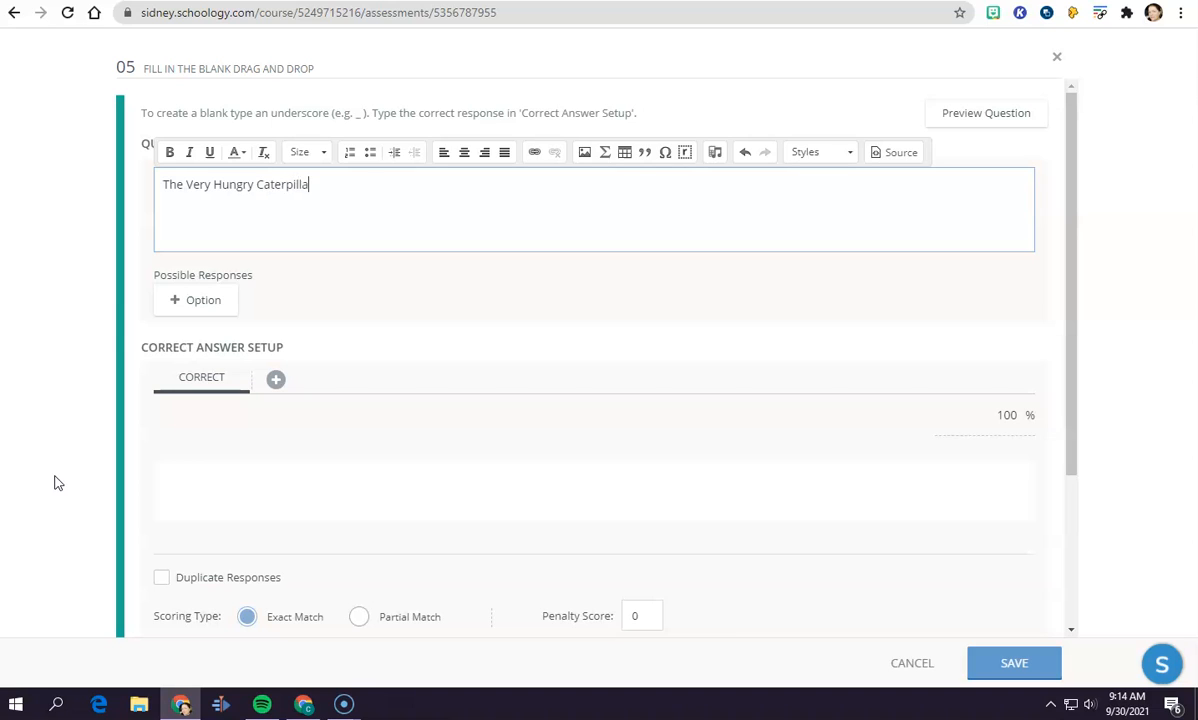
pyautogui.write('r ate')
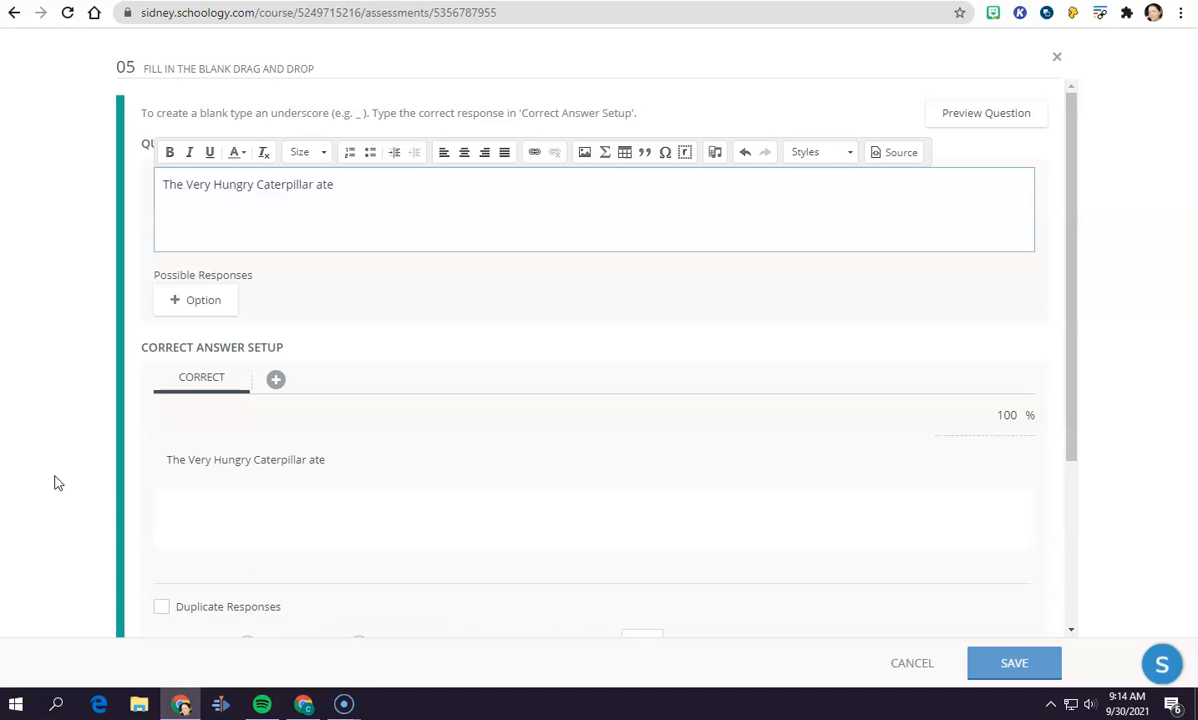
pyautogui.write('a _')
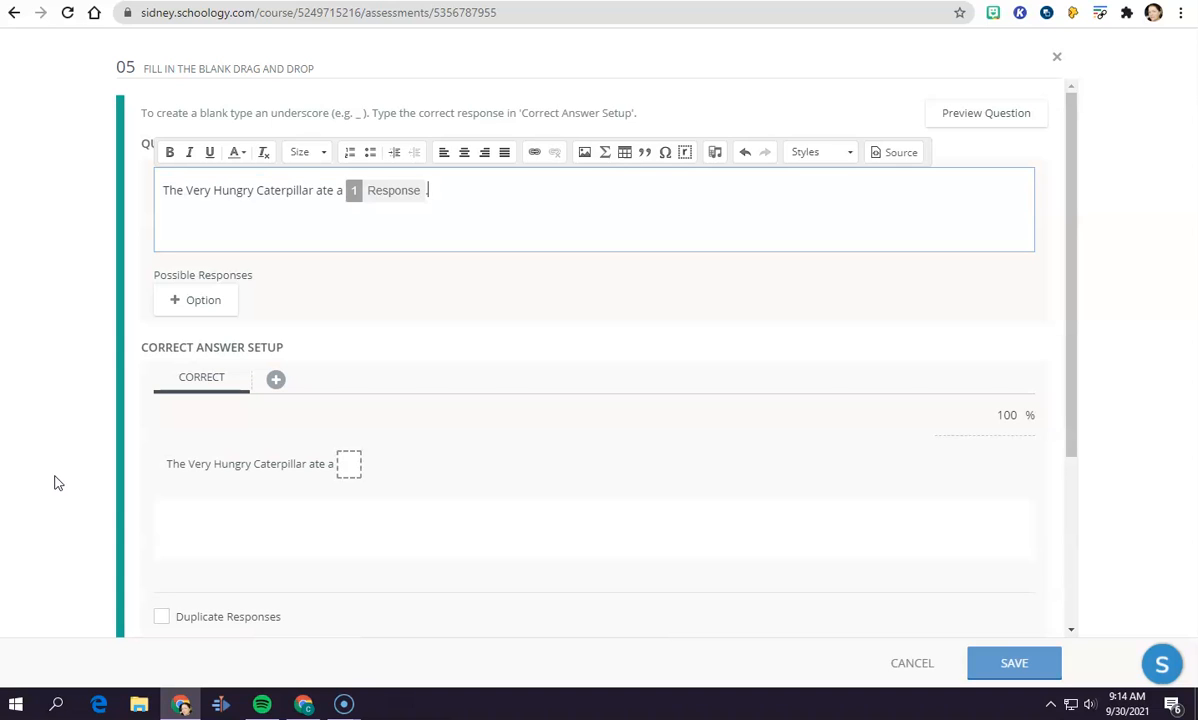
# - Try to fill the response blank directly in the correct answer setup and in the question text
pyautogui.scroll(-1, 440, 470)
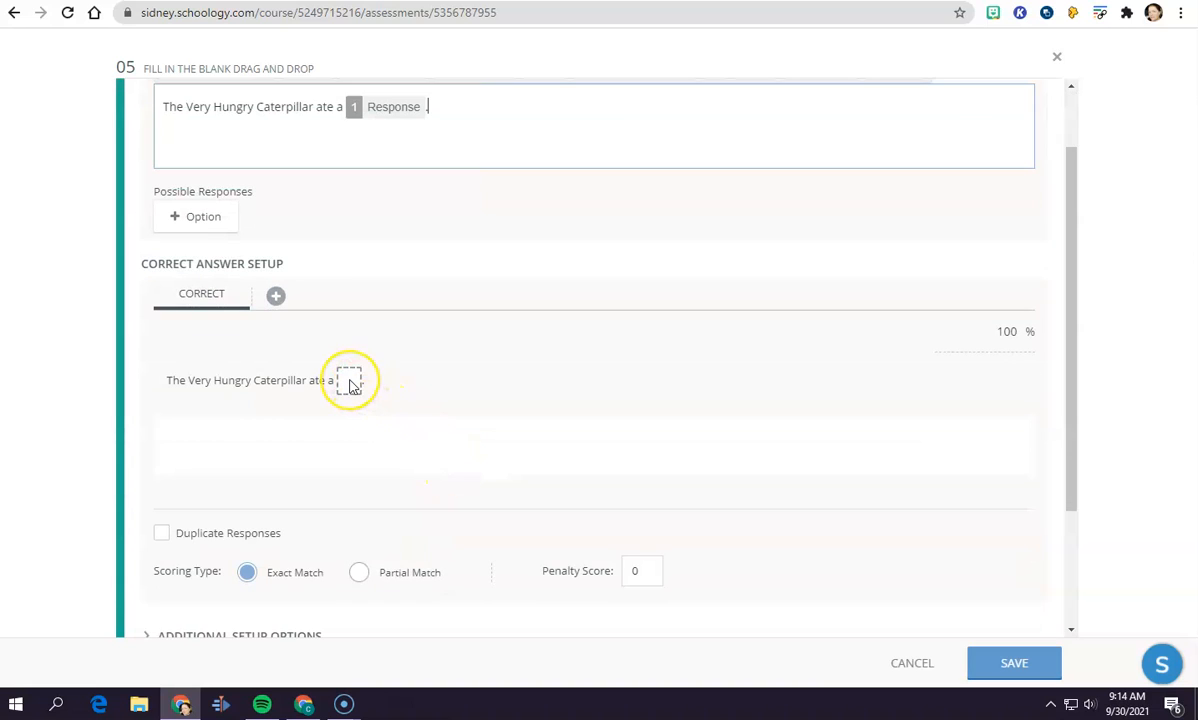
pyautogui.click(348, 380)
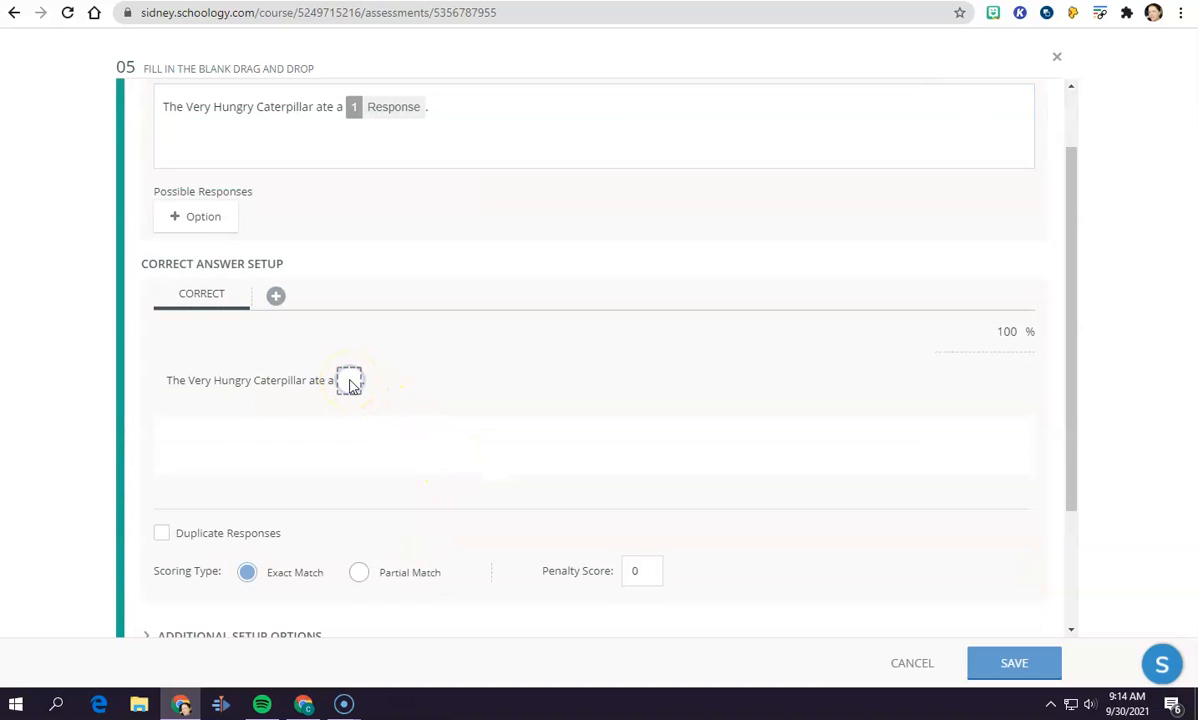
pyautogui.click(396, 107)
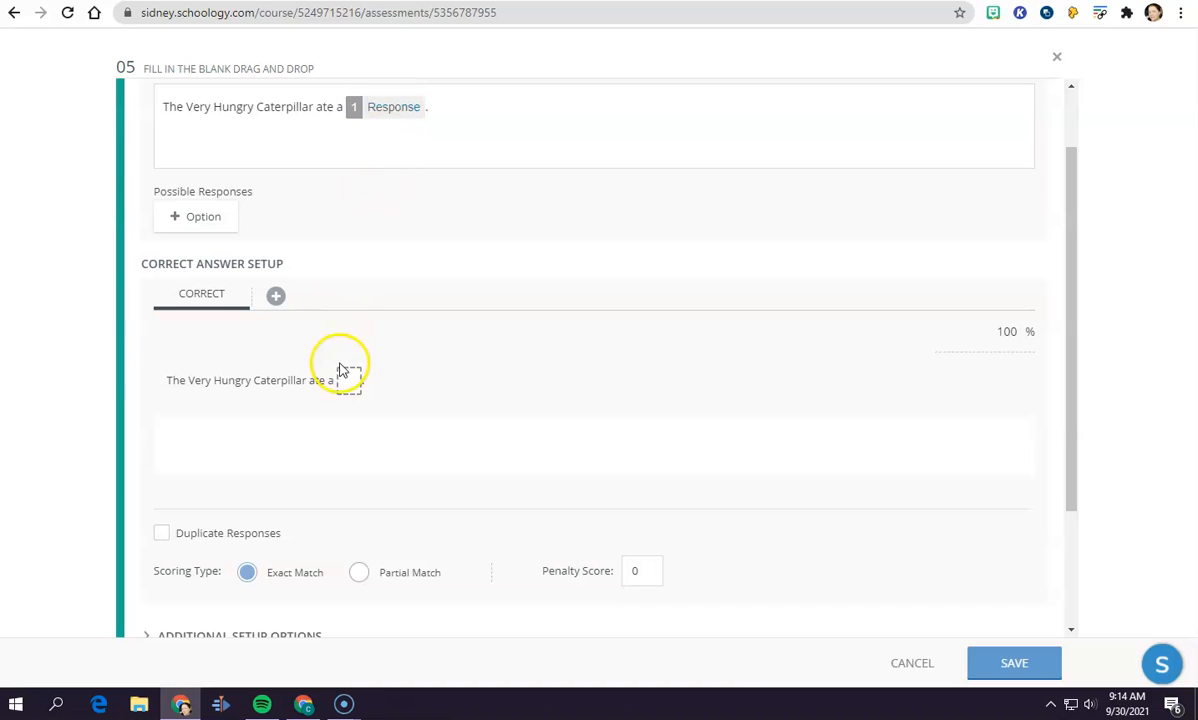
pyautogui.scroll(-2, 355, 395)
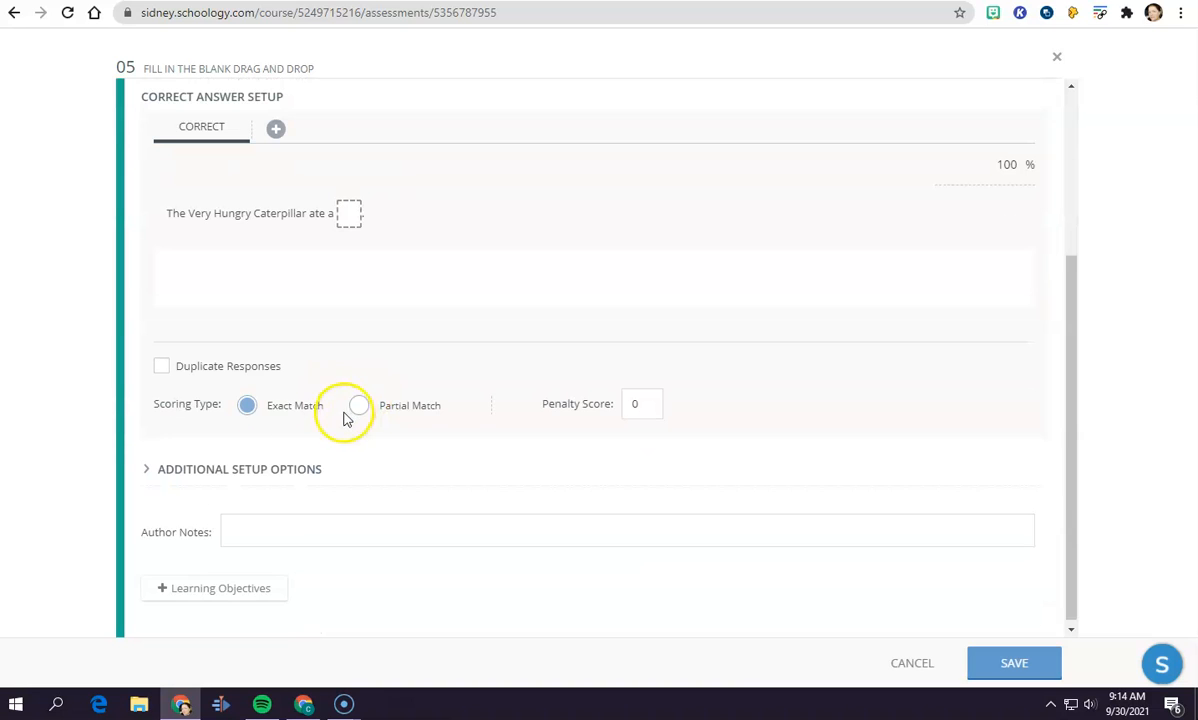
# - Add "leaf" and "cake" as possible responses for the Very Hungry Caterpillar question
pyautogui.scroll(1, 302, 334)
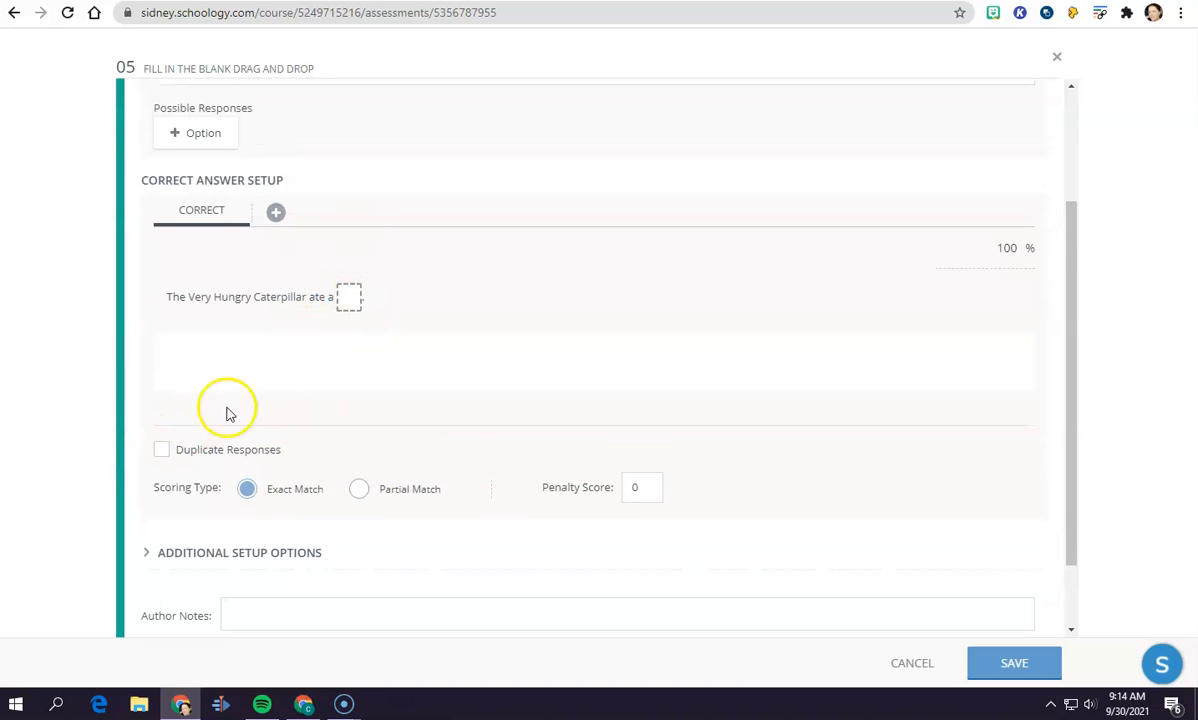
pyautogui.scroll(2, 241, 283)
pyautogui.click(190, 300)
pyautogui.click(215, 297)
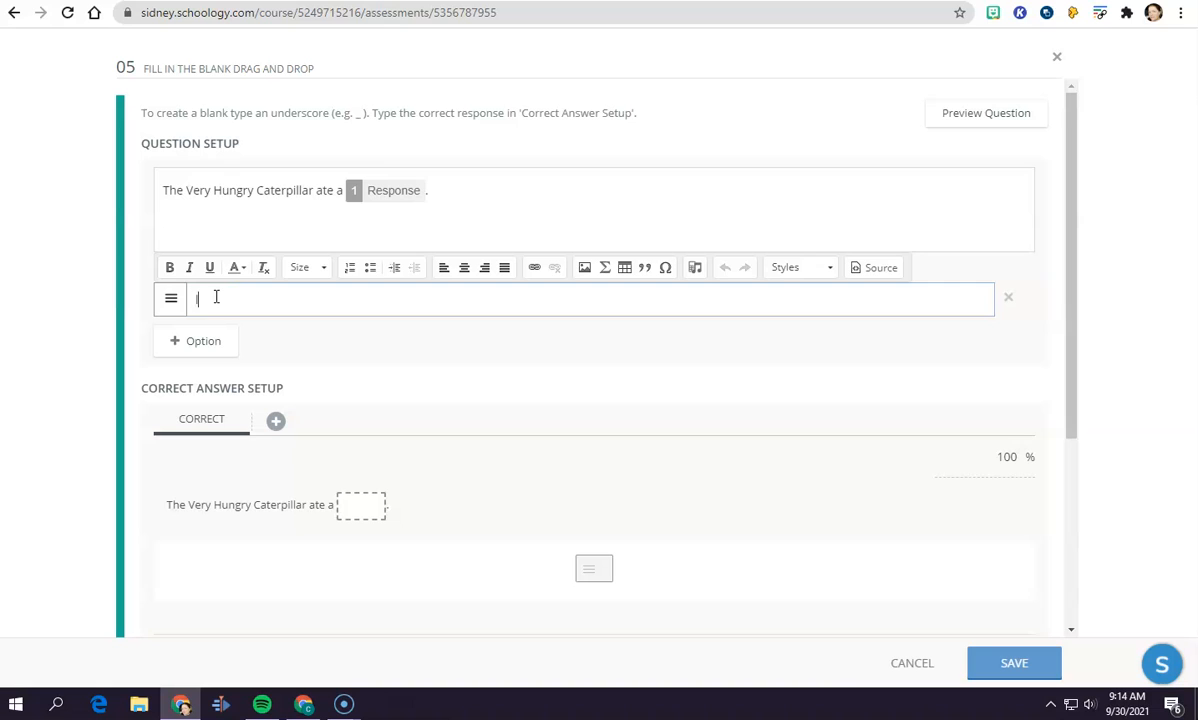
pyautogui.write('leaf')
pyautogui.click(205, 344)
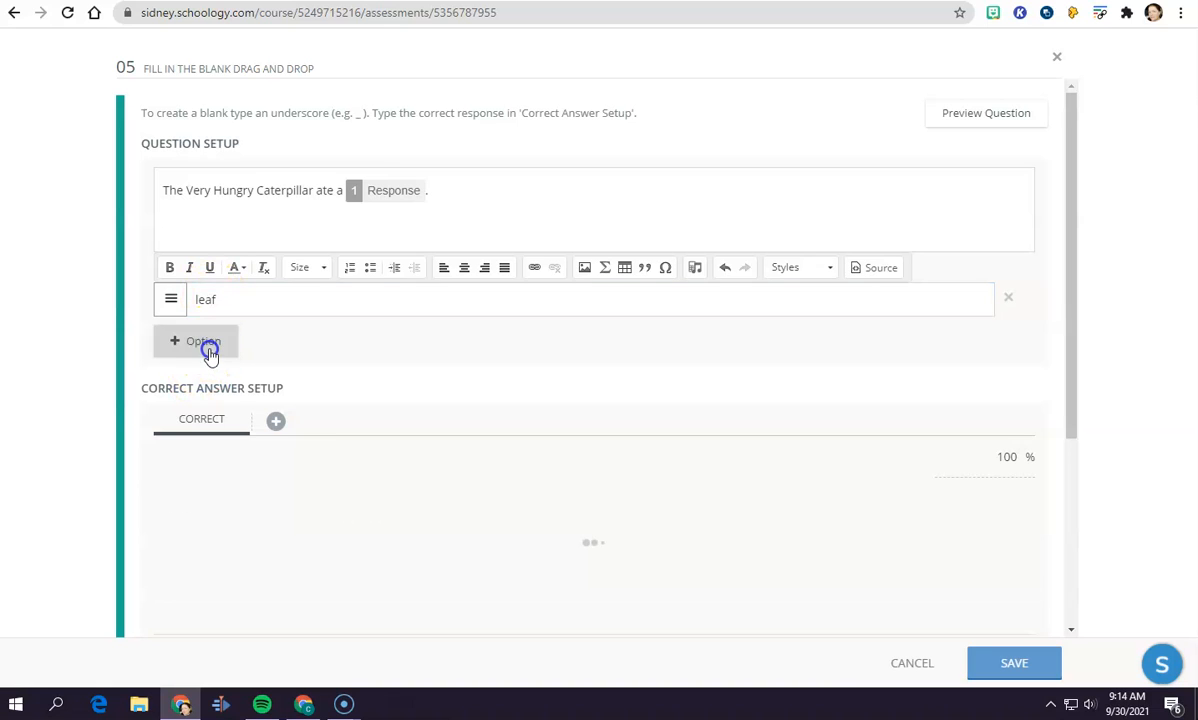
pyautogui.click(211, 347)
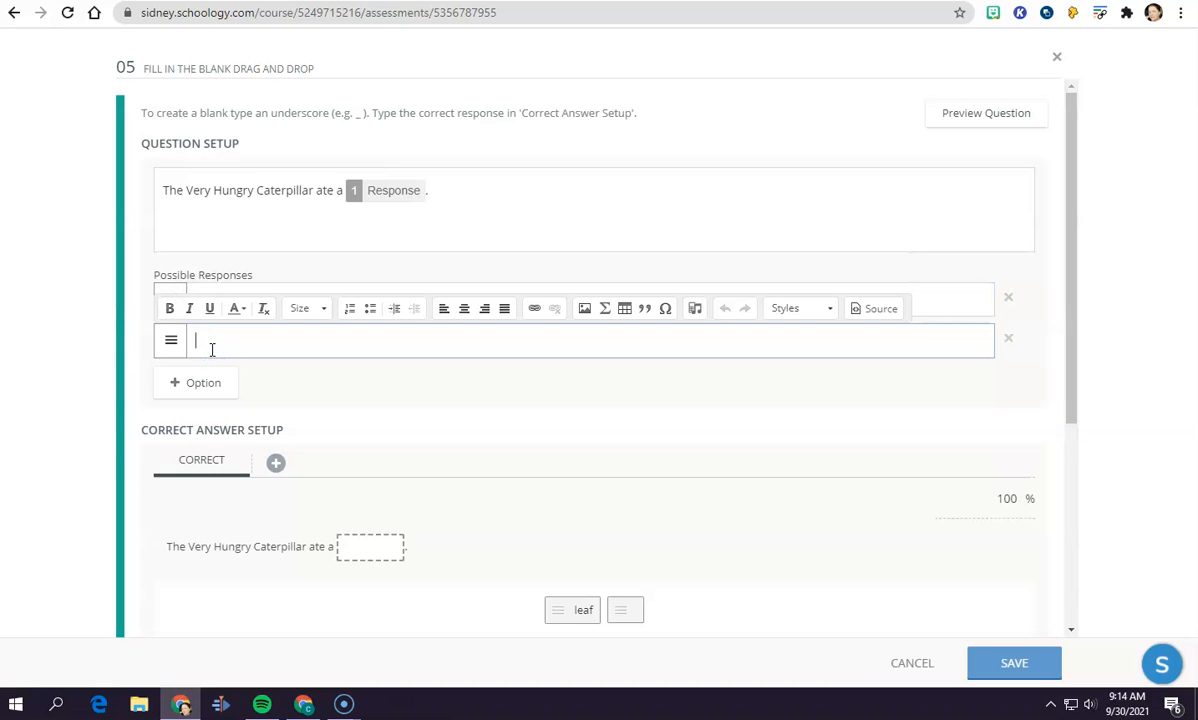
# - Add "banana" and "orange" as the third and fourth possible responses
pyautogui.click(195, 383)
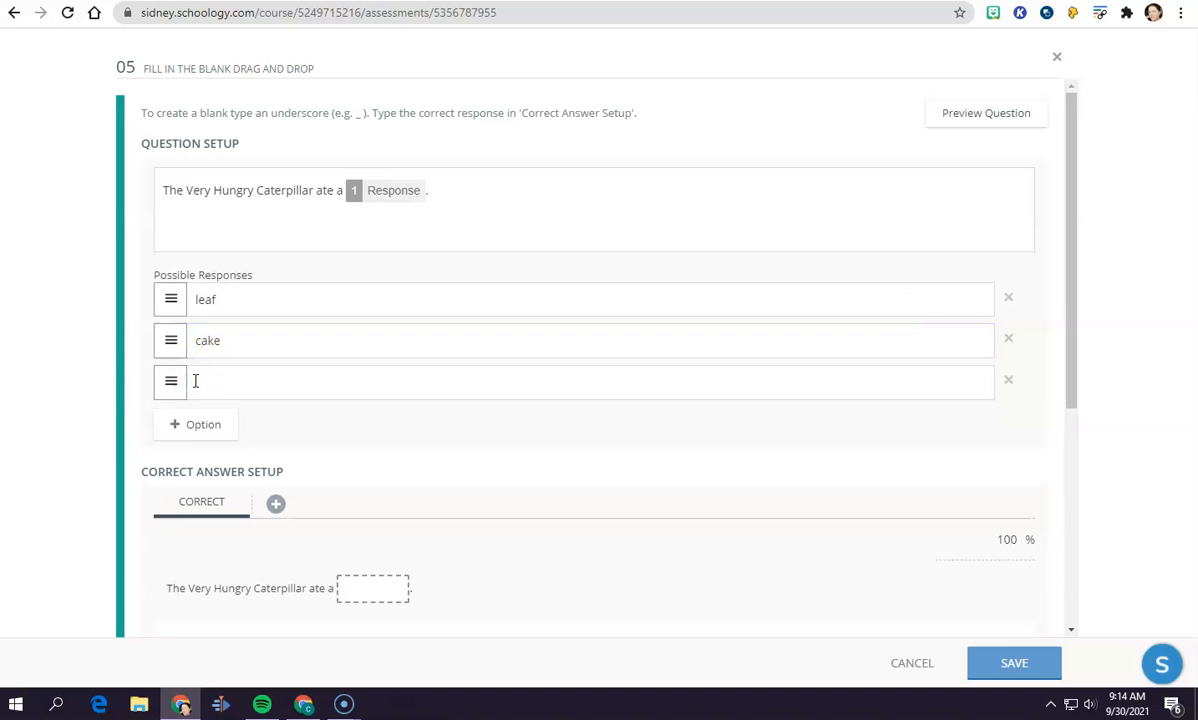
pyautogui.click(203, 382)
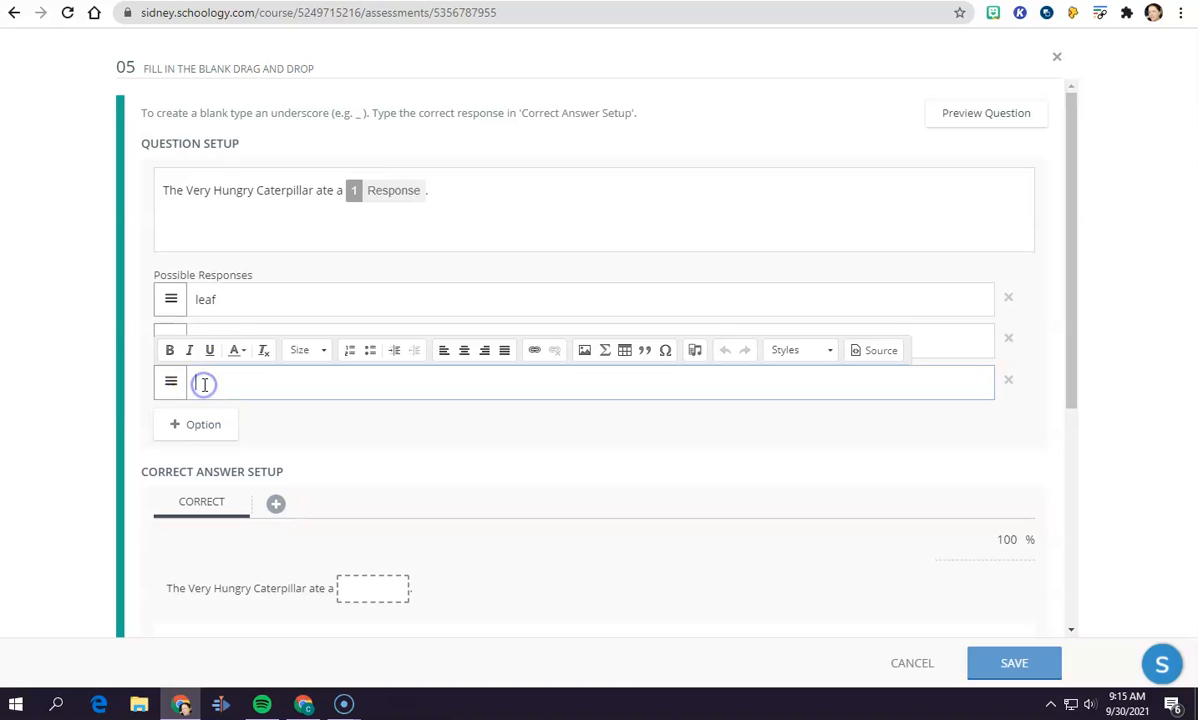
pyautogui.write('banana')
pyautogui.click(212, 424)
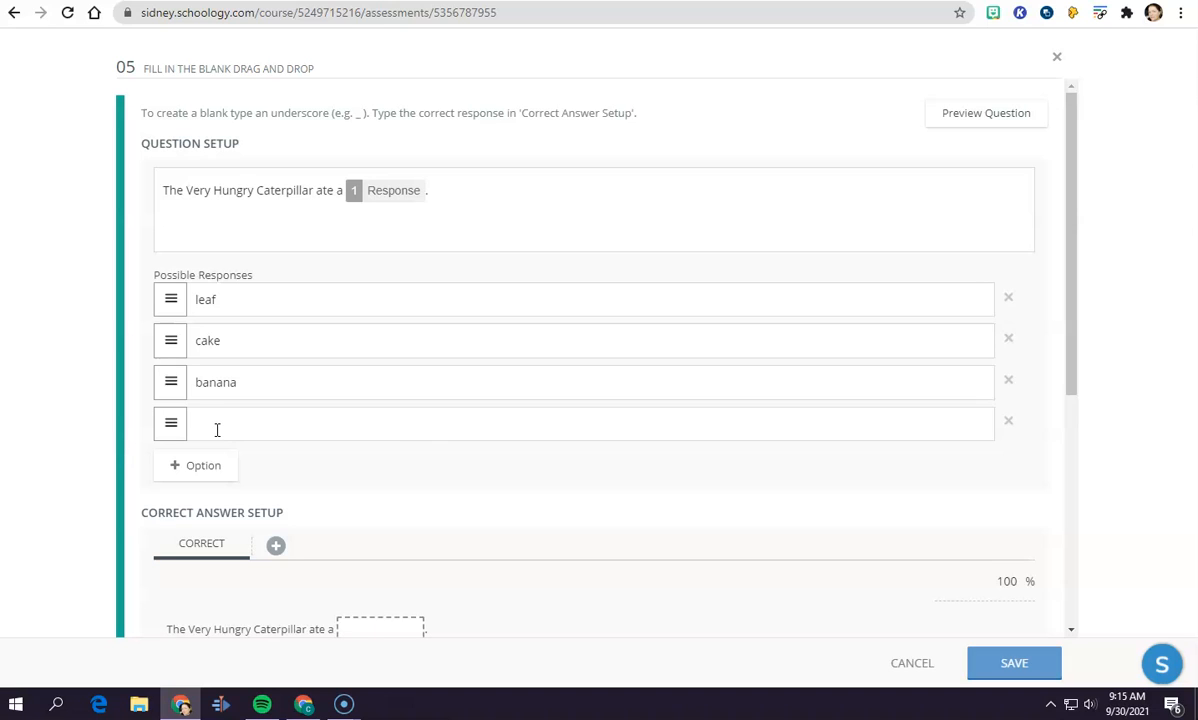
pyautogui.click(232, 432)
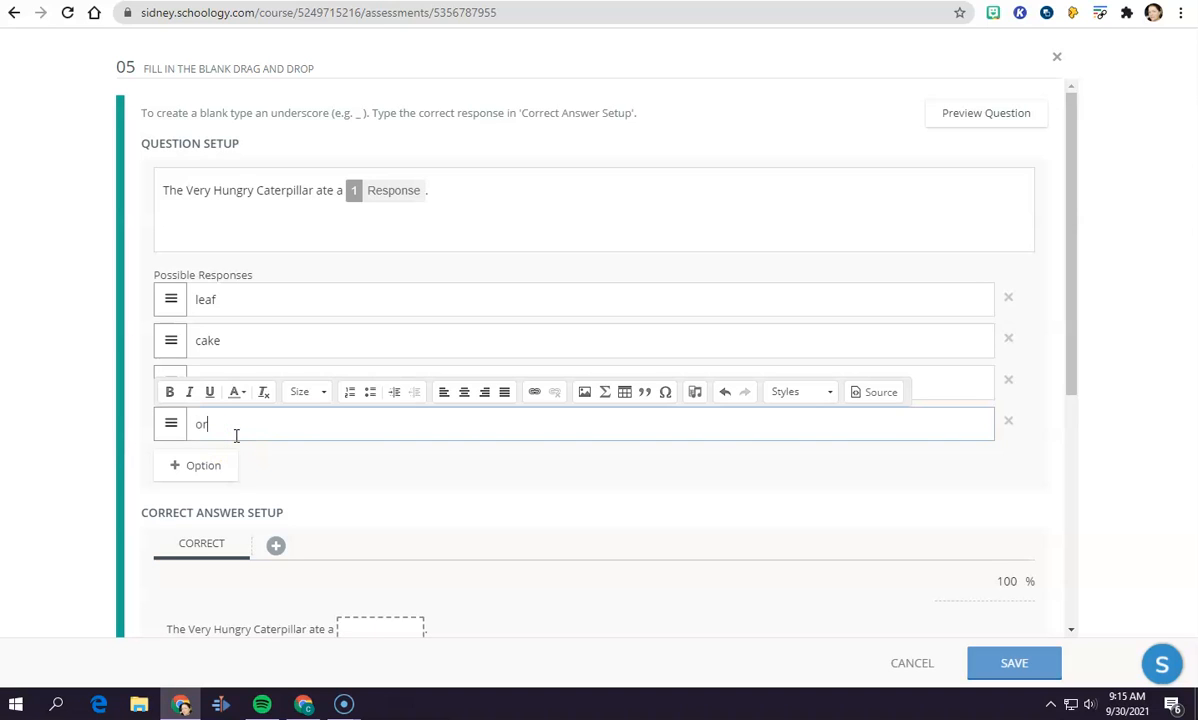
pyautogui.write('orange')
pyautogui.click(269, 479)
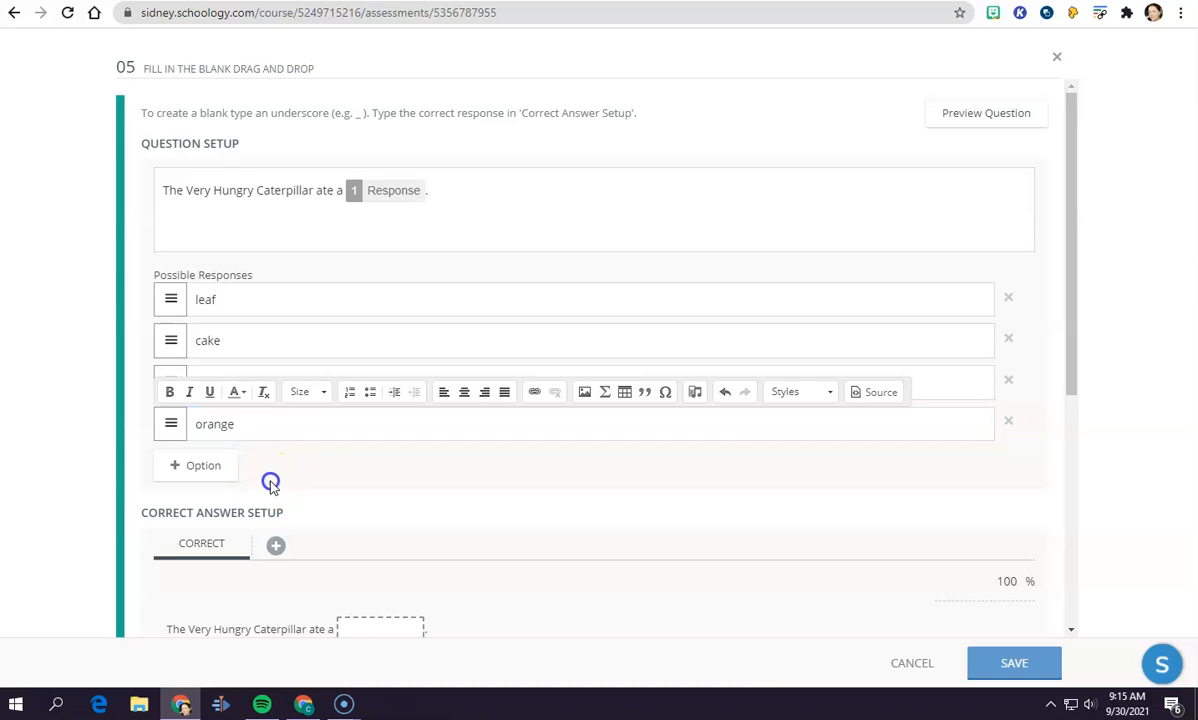
# - Allow duplicate responses and place "leaf" in the blank as the correct answer
pyautogui.scroll(-3, 340, 512)
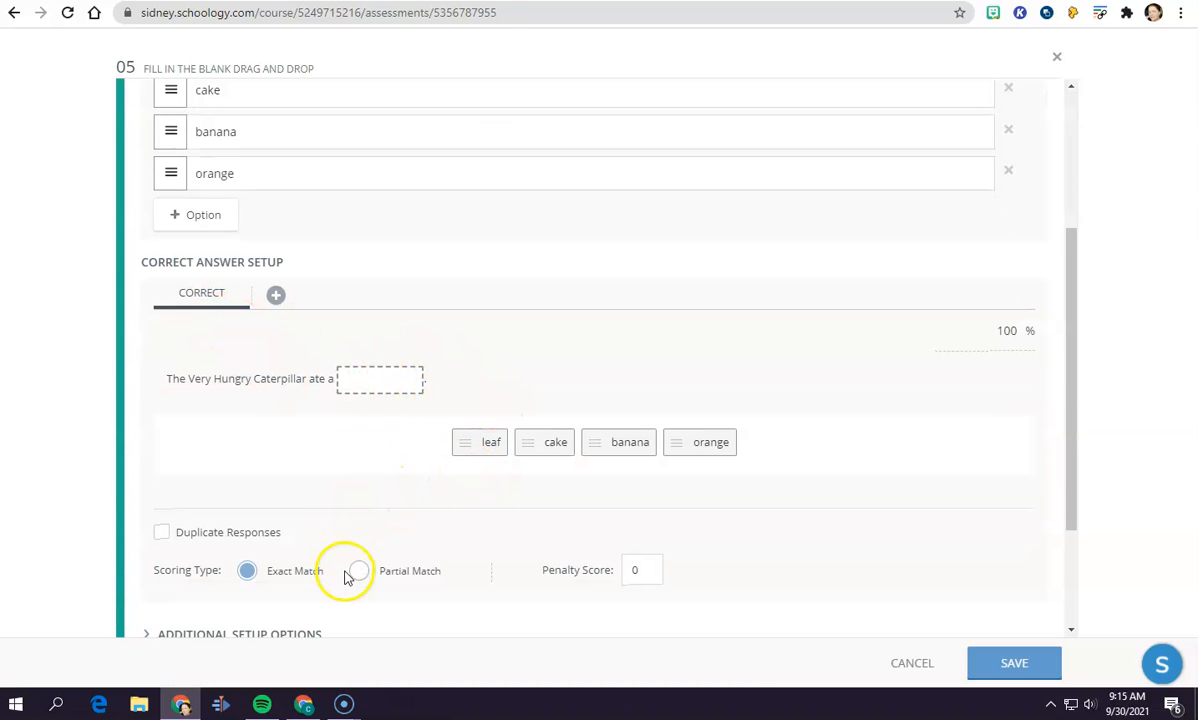
pyautogui.click(160, 532)
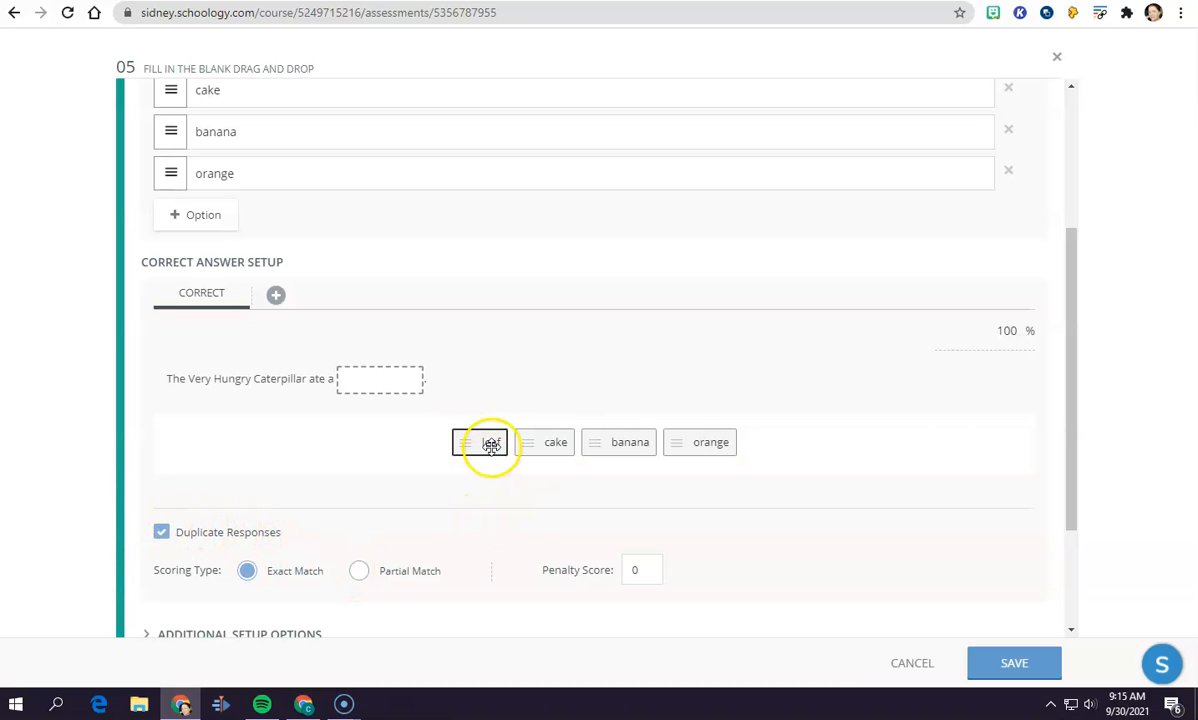
pyautogui.moveTo(491, 444); pyautogui.dragTo(397, 392)
pyautogui.click(511, 470)
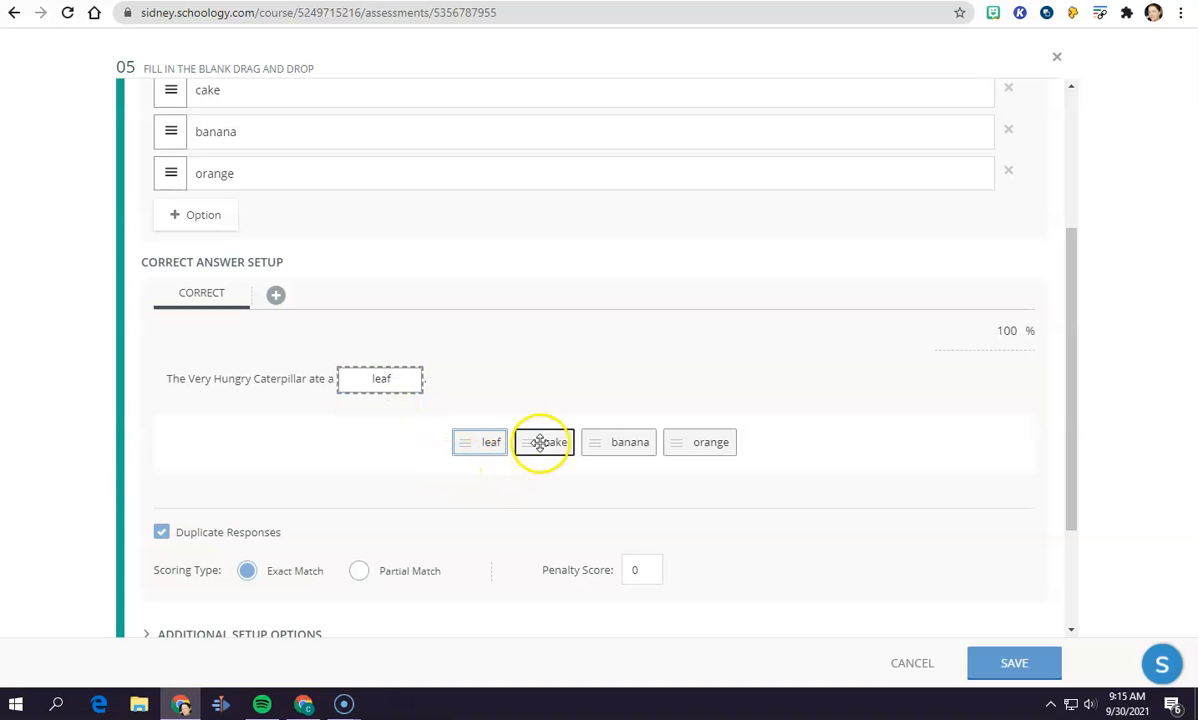
# - Add three alternate correct answers, filling the blank with "cake", "banana" and "orange" respectively
pyautogui.click(278, 296)
pyautogui.moveTo(553, 457); pyautogui.dragTo(393, 384)
pyautogui.click(397, 298)
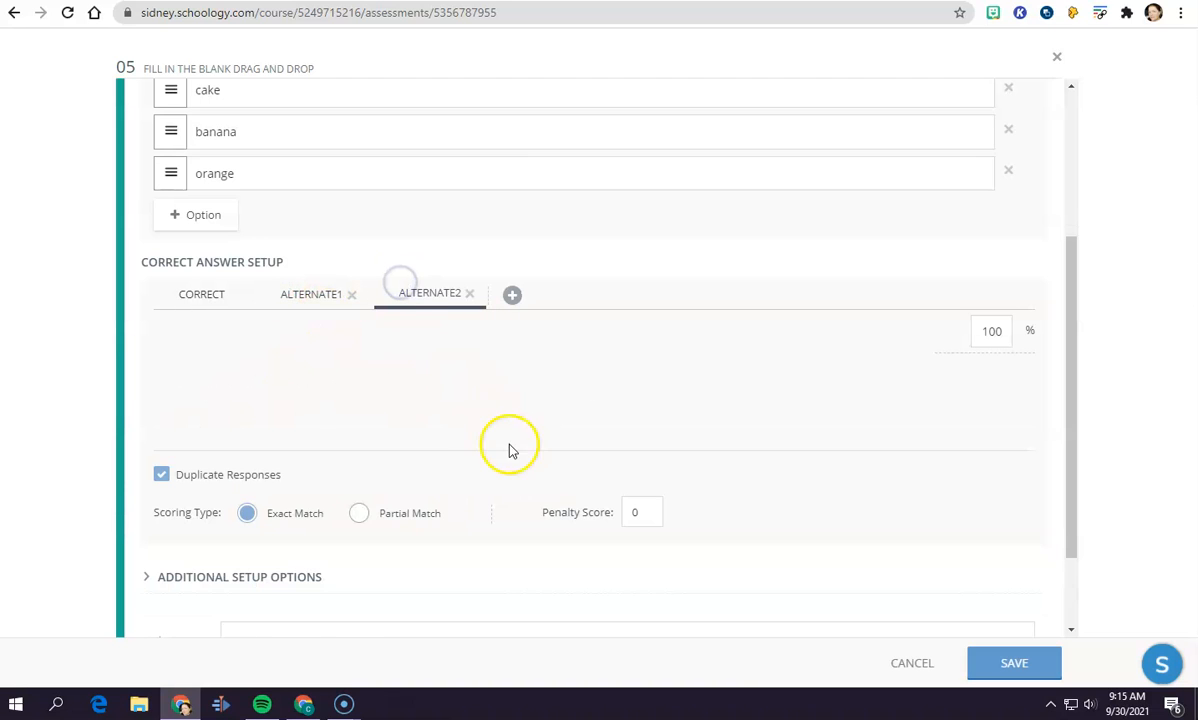
pyautogui.moveTo(600, 455); pyautogui.dragTo(365, 390)
pyautogui.click(513, 297)
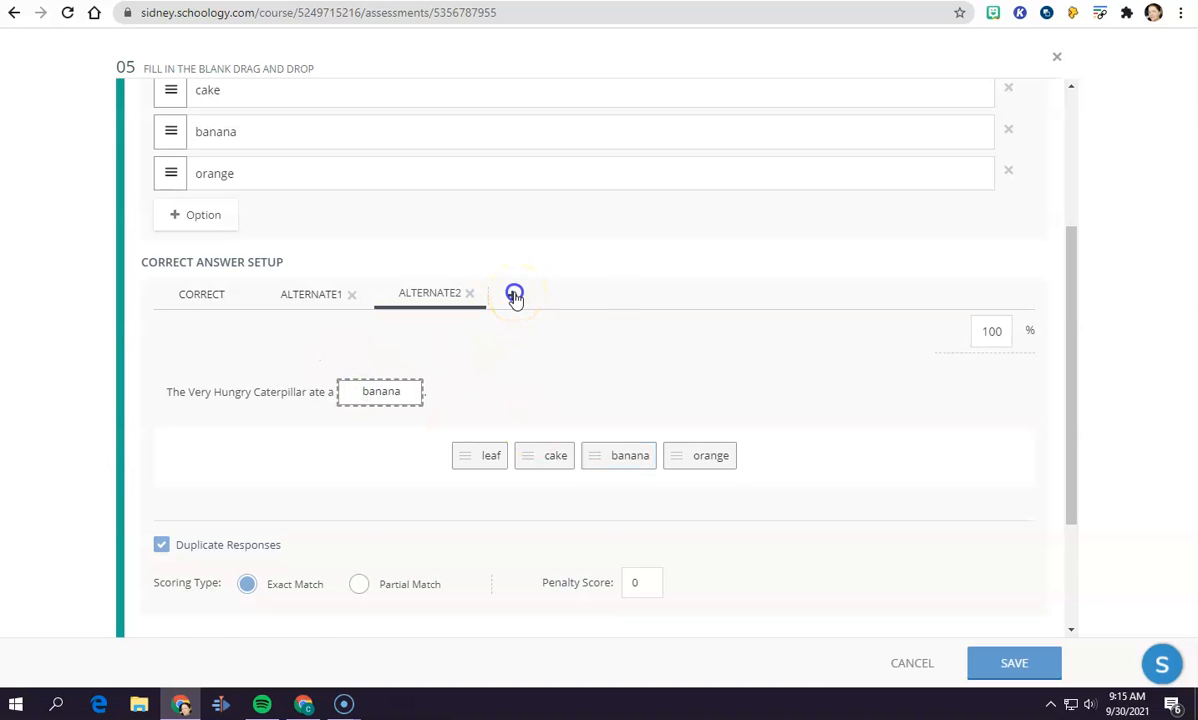
pyautogui.moveTo(704, 456); pyautogui.dragTo(382, 399)
# - Review the correct answer setup, preview the drag-and-drop question and save it
pyautogui.scroll(-2, 345, 437)
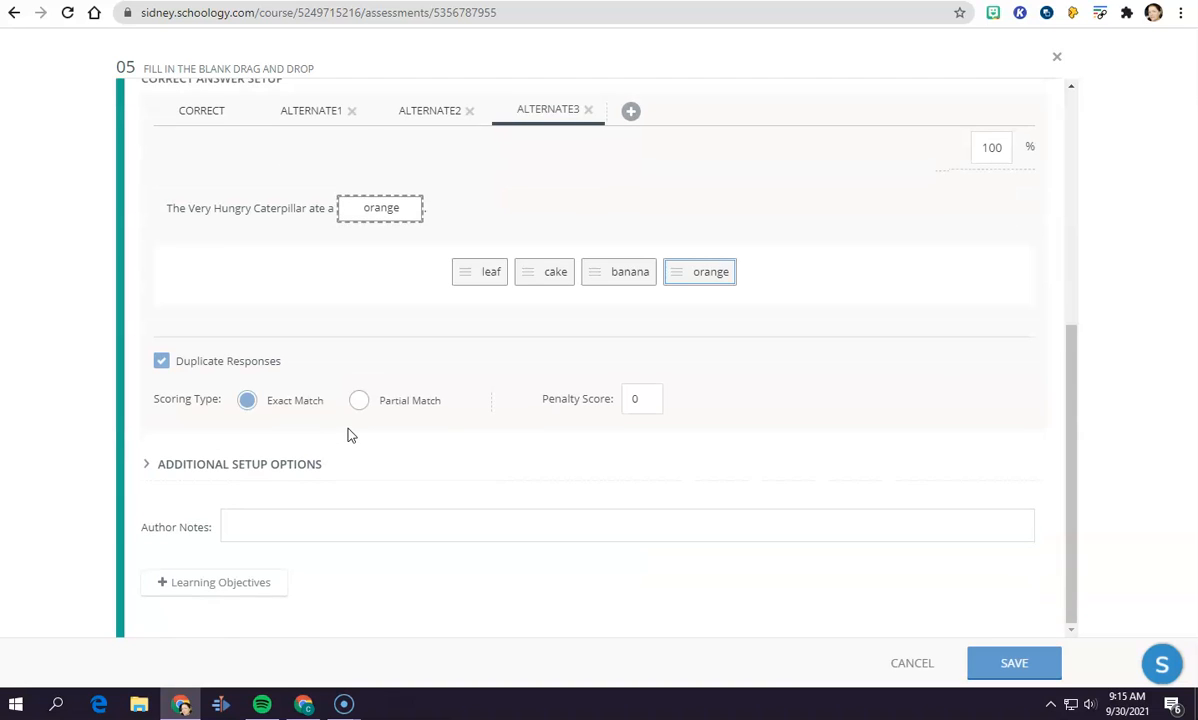
pyautogui.scroll(1, 450, 340)
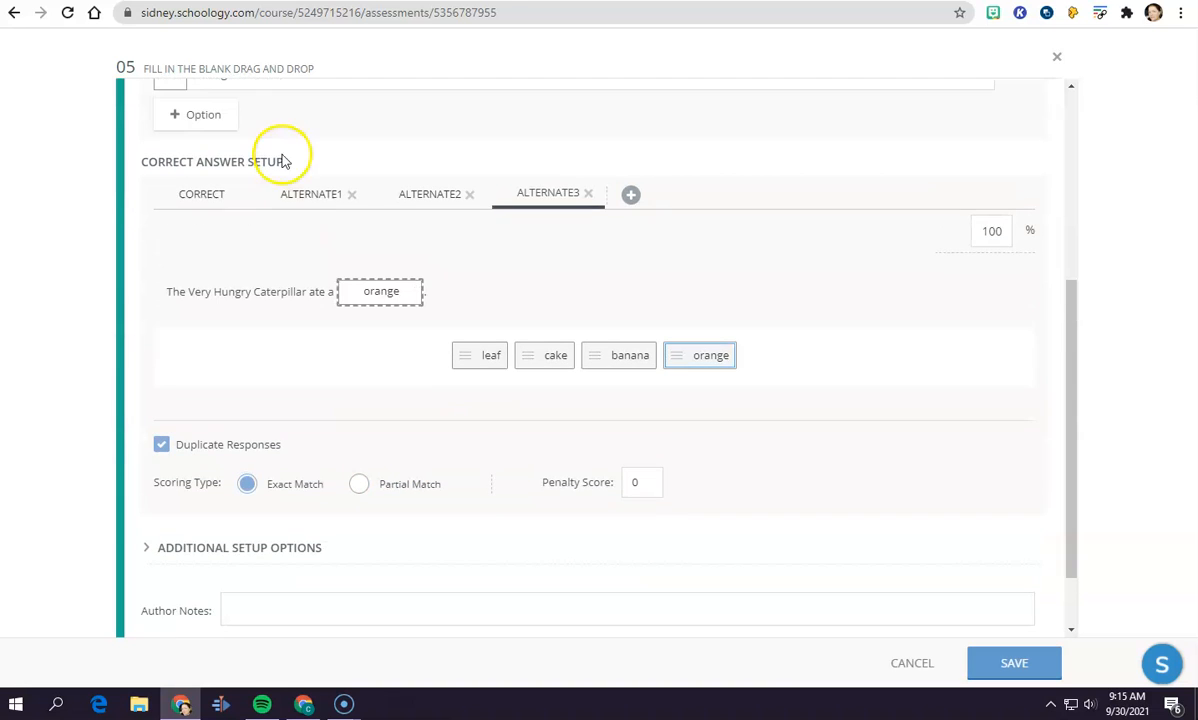
pyautogui.click(203, 196)
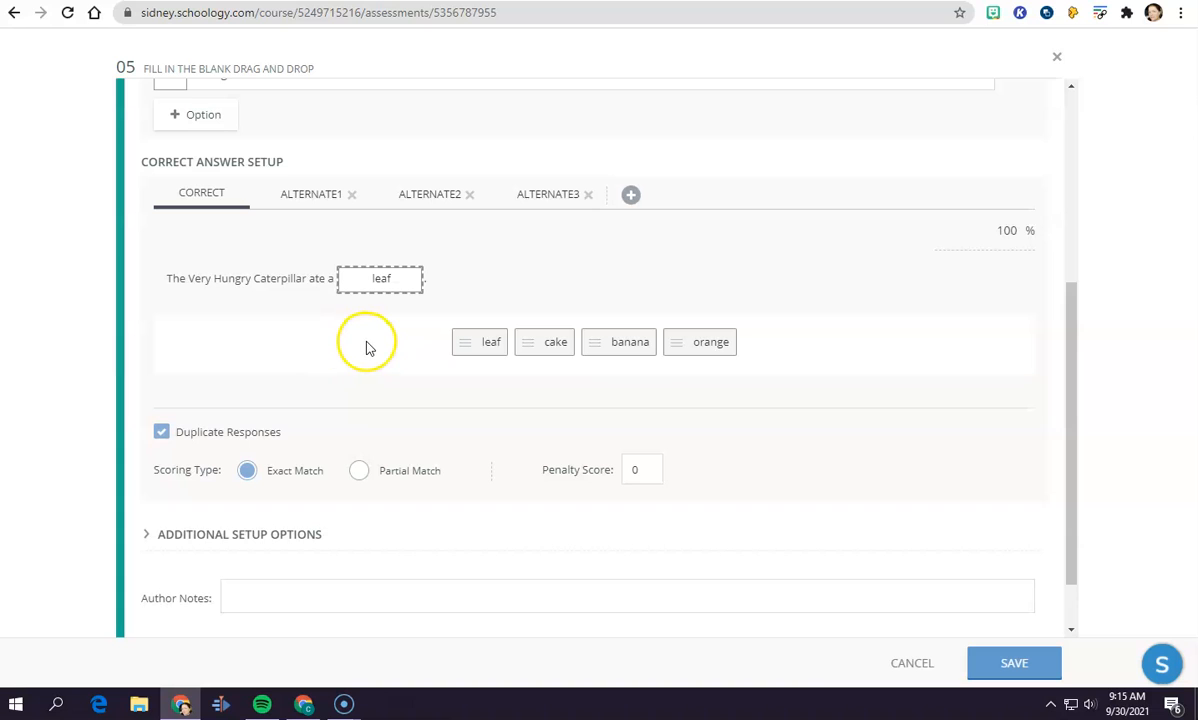
pyautogui.scroll(4, 864, 313)
pyautogui.click(978, 123)
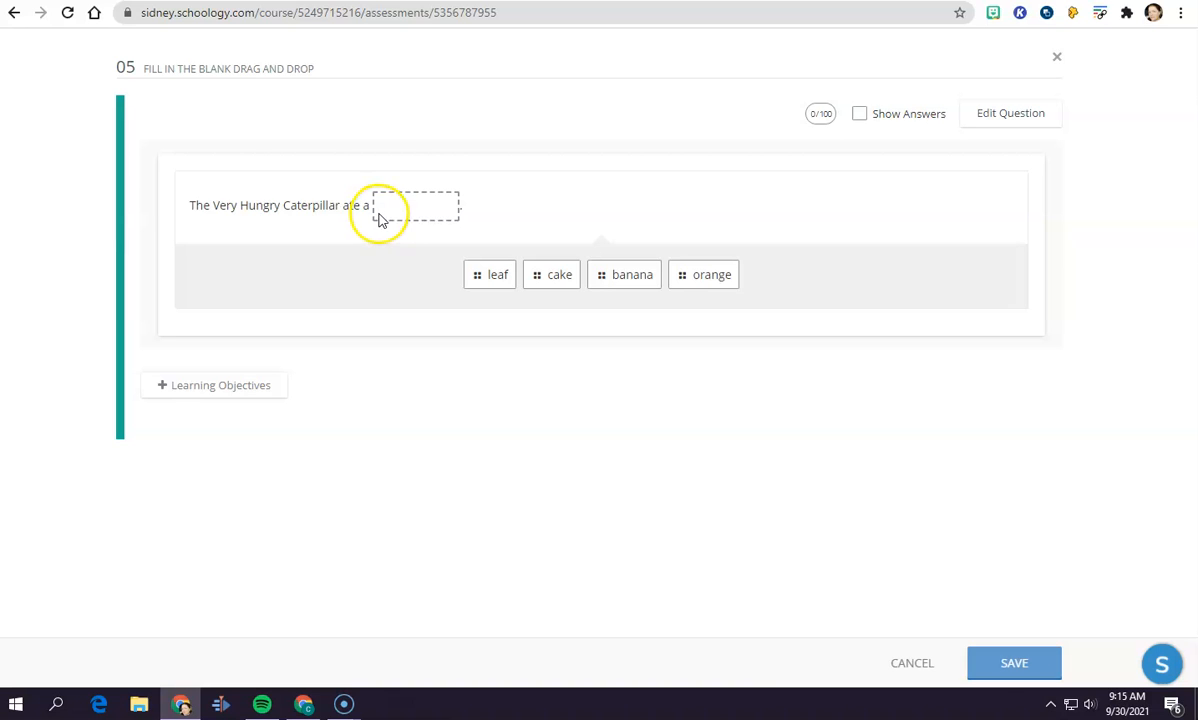
pyautogui.click(1030, 673)
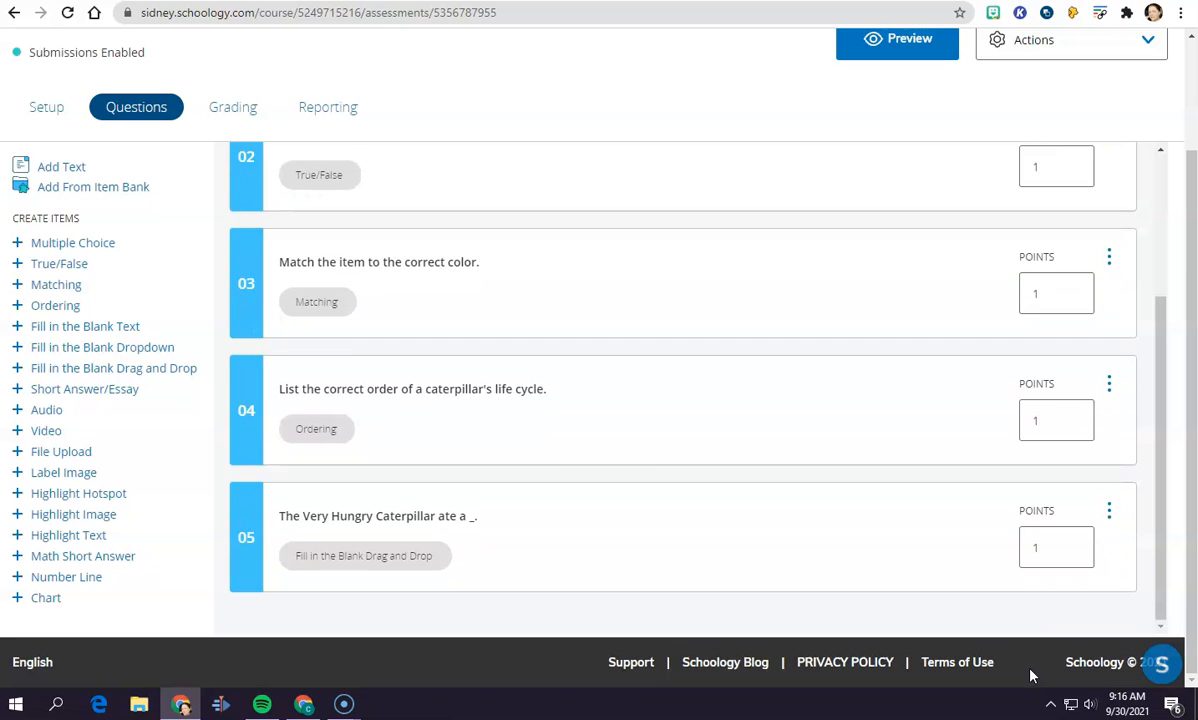
# - Create a Short Answer/Essay question and set its word limit to 500
pyautogui.click(121, 394)
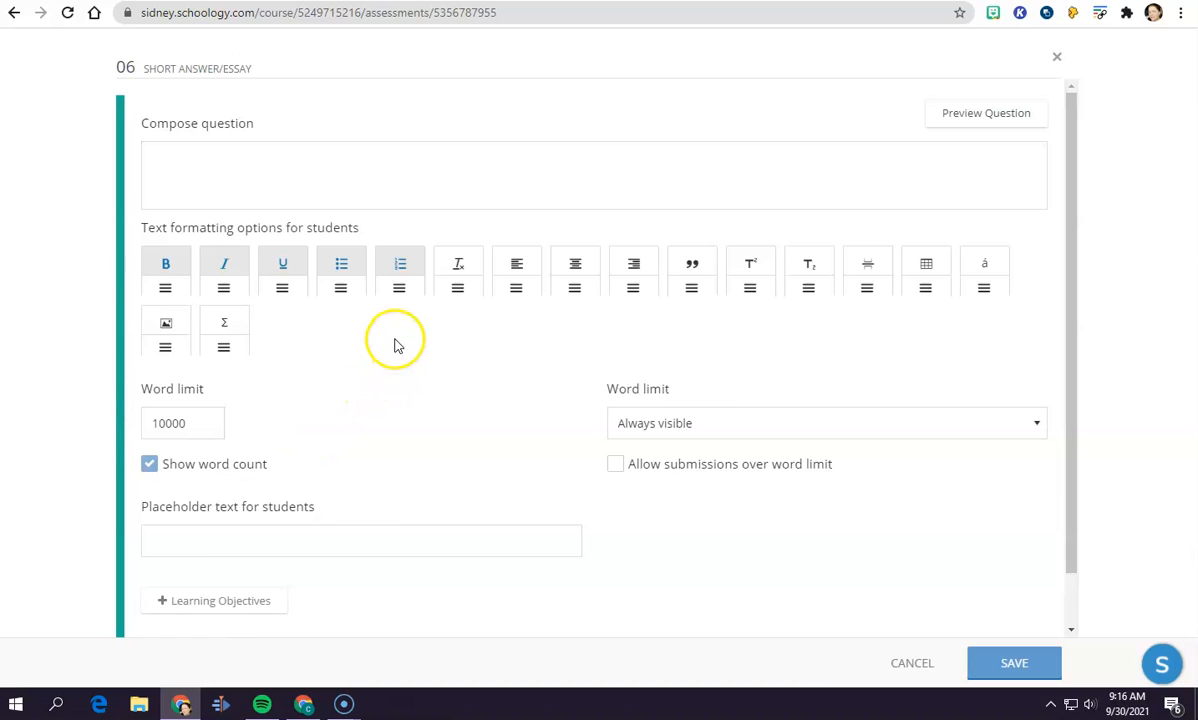
pyautogui.click(151, 265)
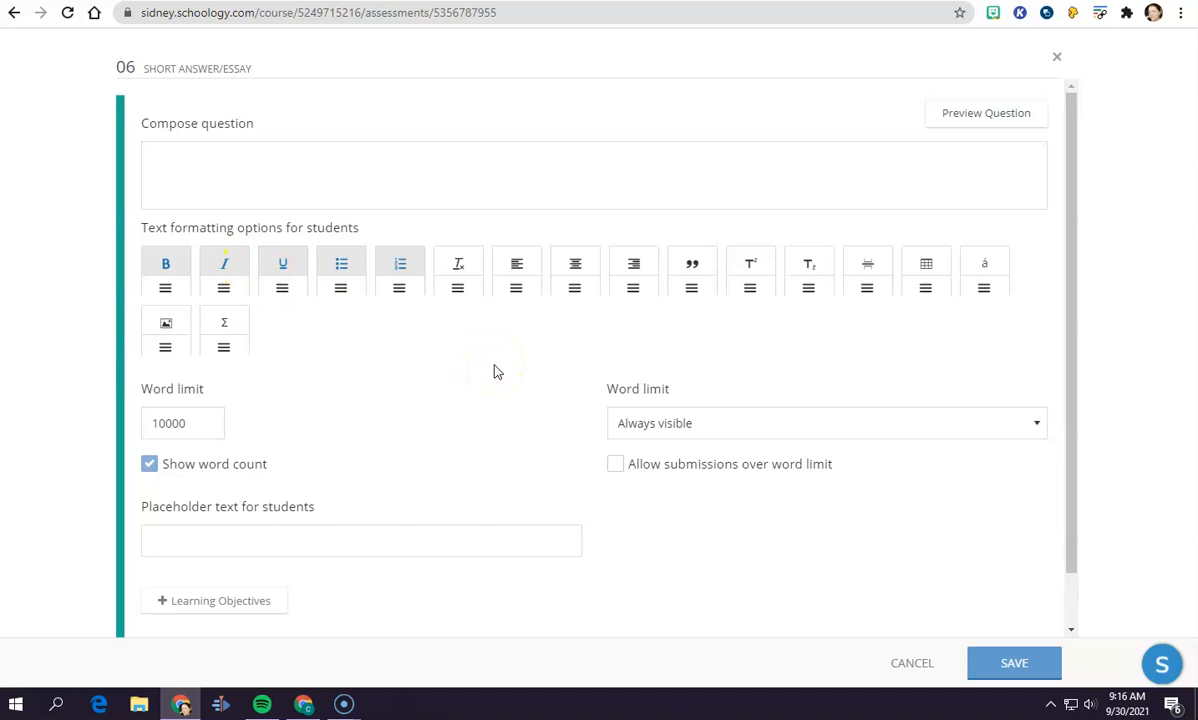
pyautogui.moveTo(187, 423); pyautogui.dragTo(121, 432)
pyautogui.write('500')
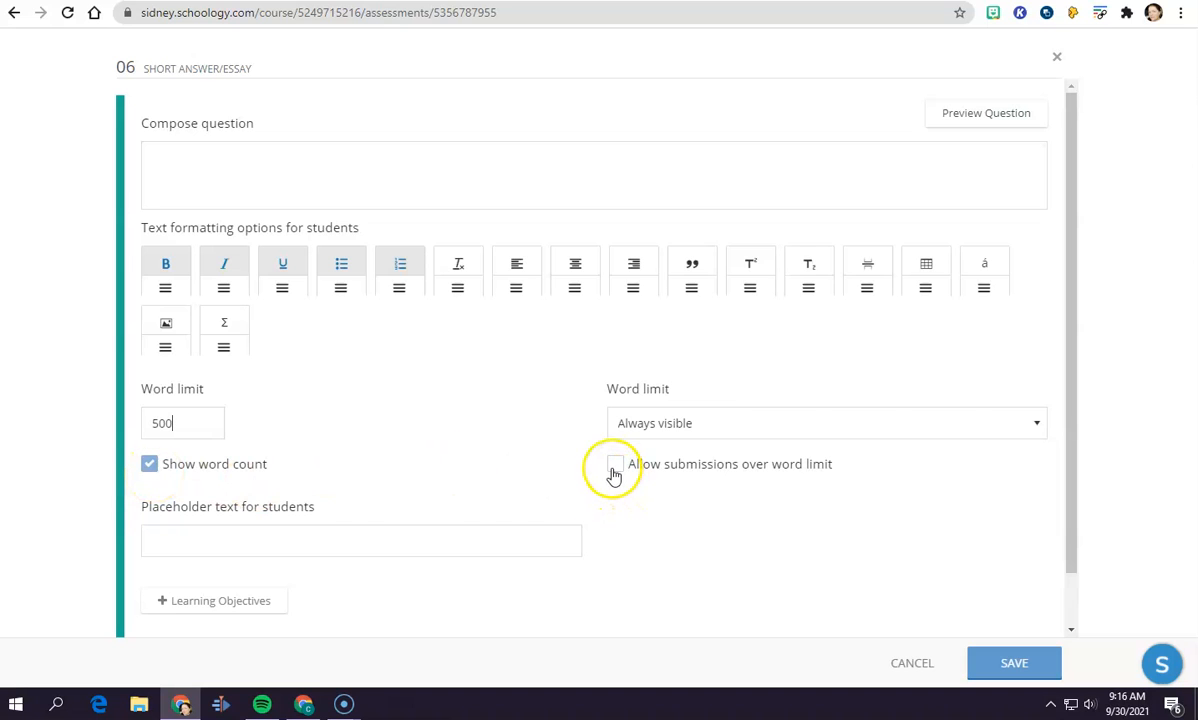
# - Enable left, center and right alignment and block quote among the students' text formatting options
pyautogui.click(518, 290)
pyautogui.click(574, 266)
pyautogui.click(634, 270)
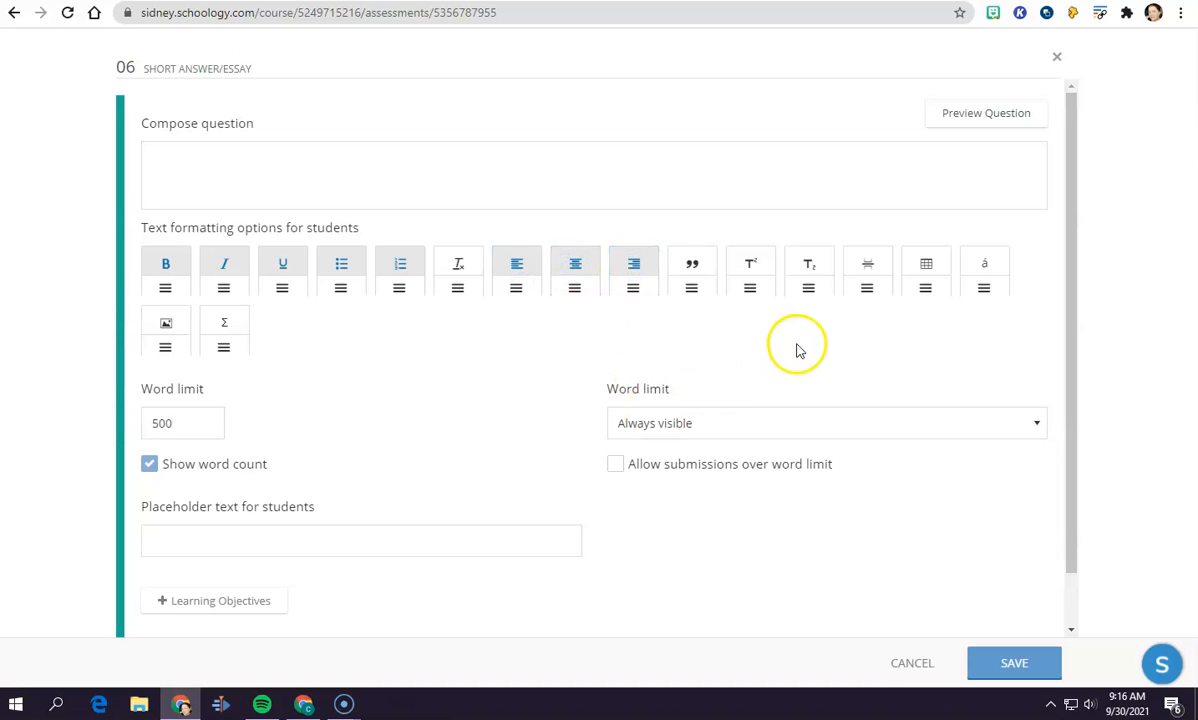
pyautogui.click(698, 270)
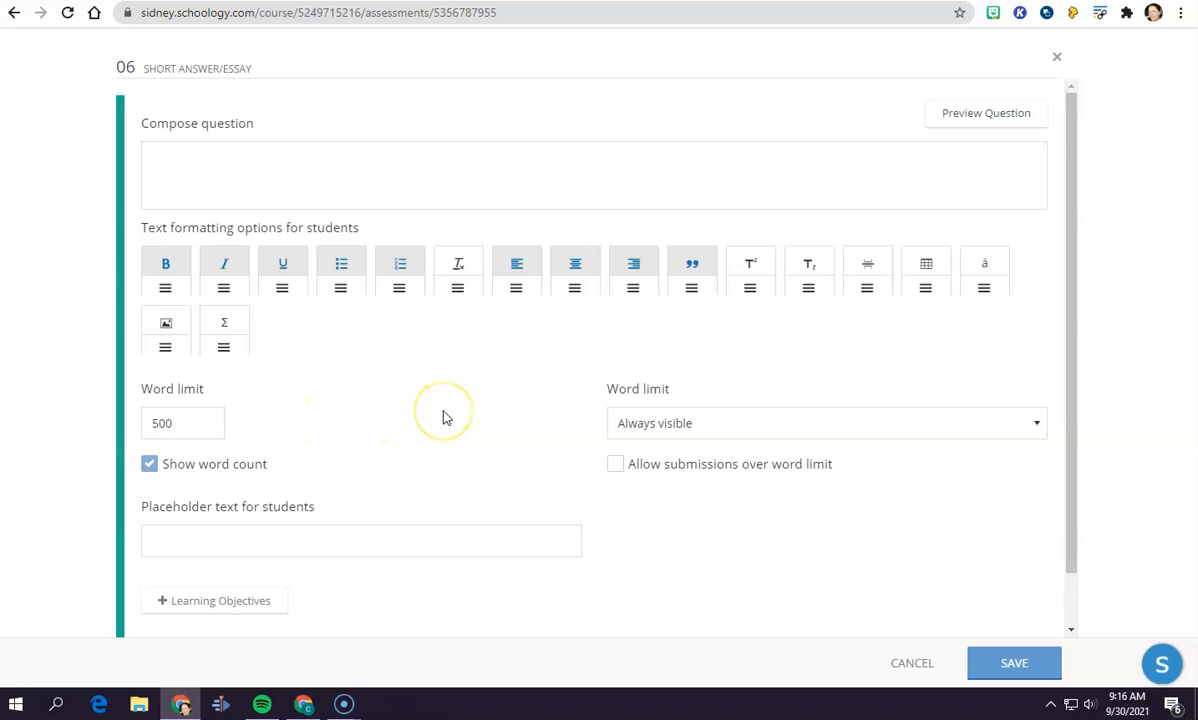
# - Enter "Explain the Scientific Method." as the essay question's text
pyautogui.scroll(-2, 446, 418)
pyautogui.scroll(2, 415, 465)
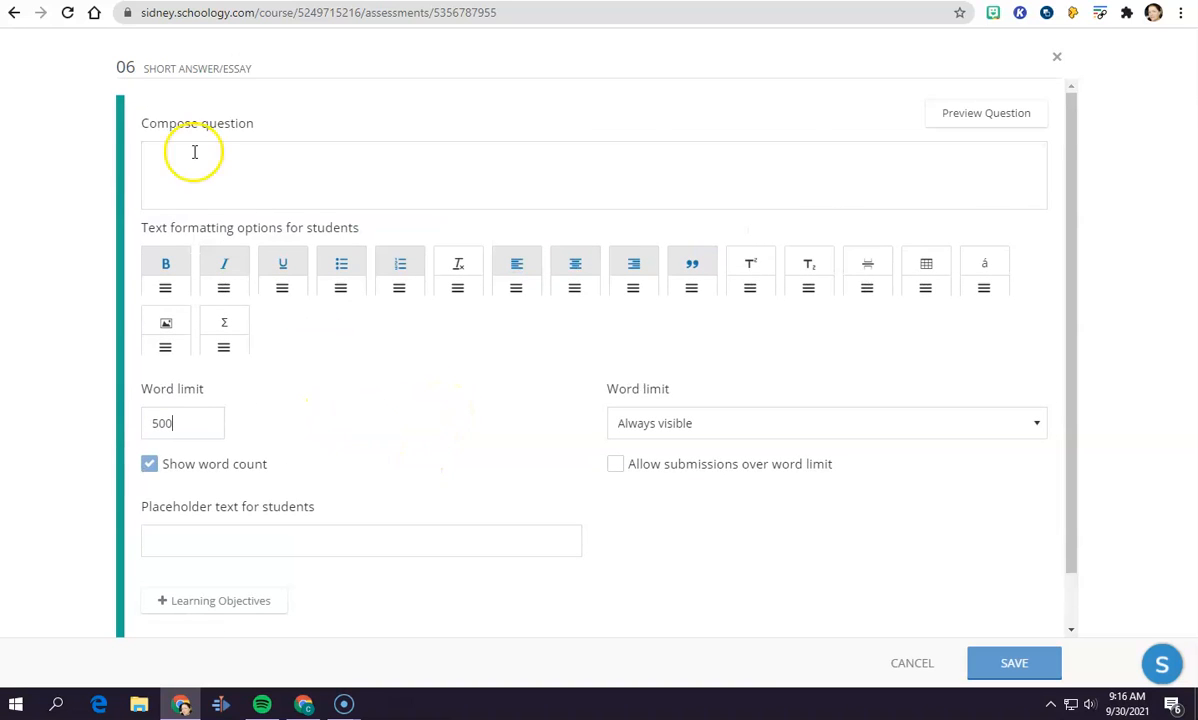
pyautogui.click(195, 152)
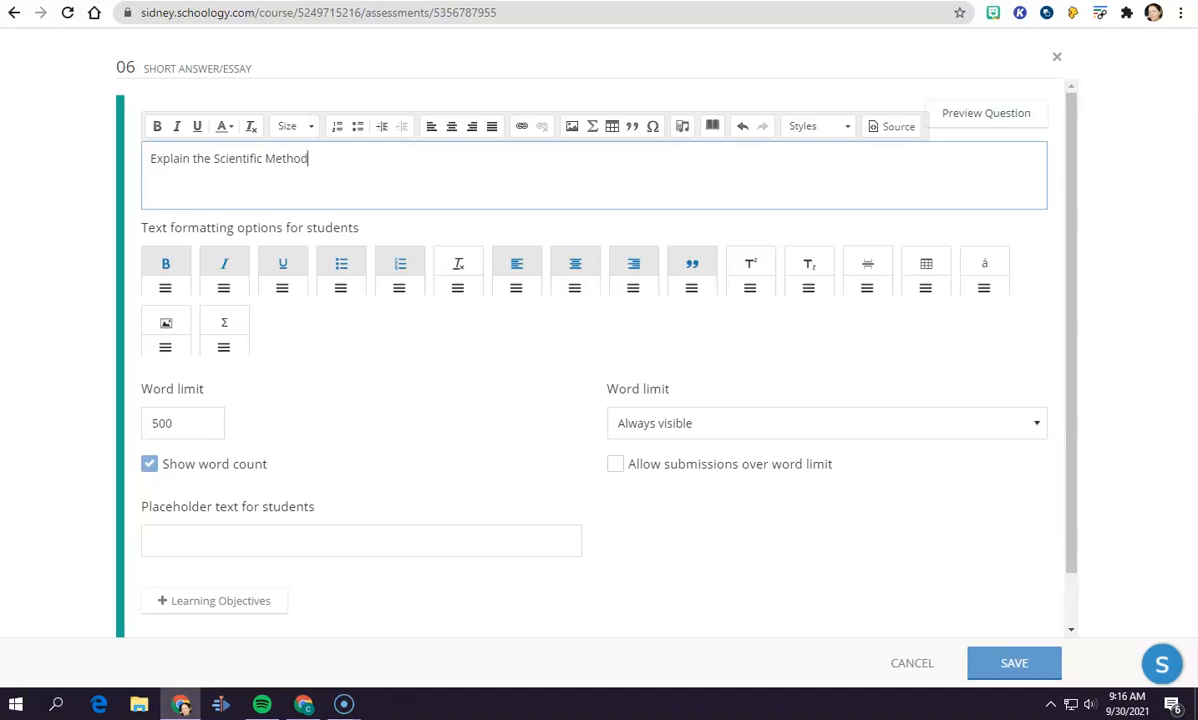
pyautogui.click(407, 367)
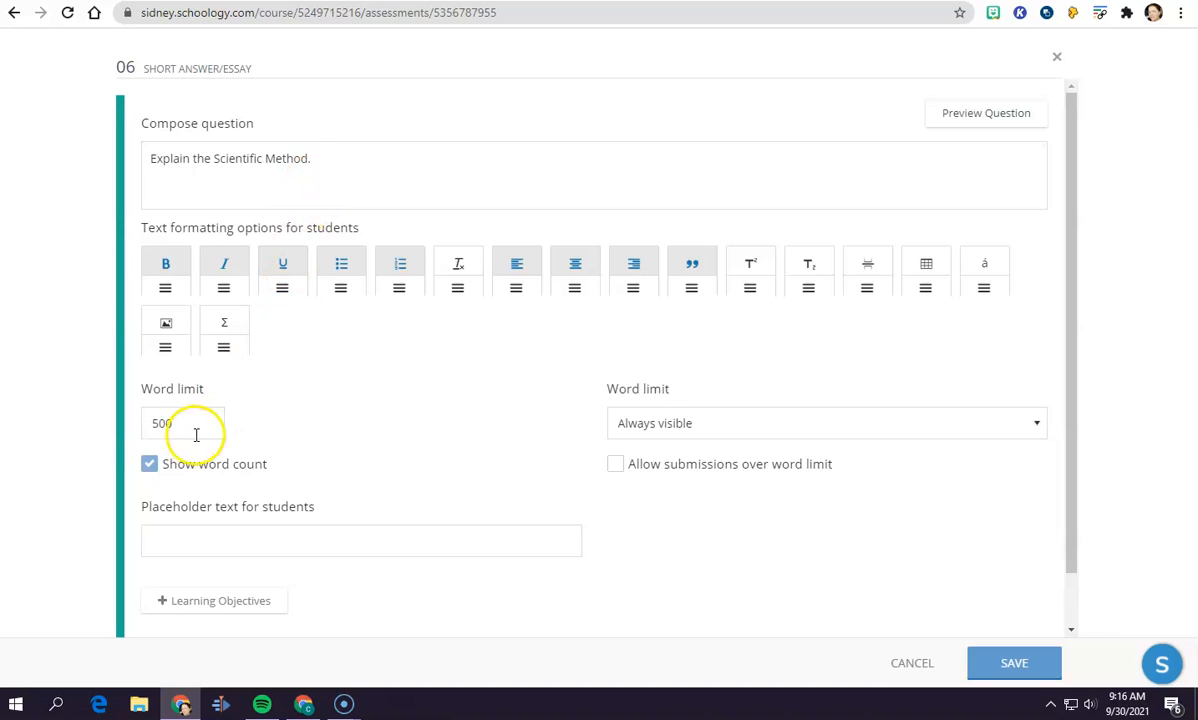
# - Check the rubric alignment options without choosing one, and save the essay question
pyautogui.scroll(-1, 300, 434)
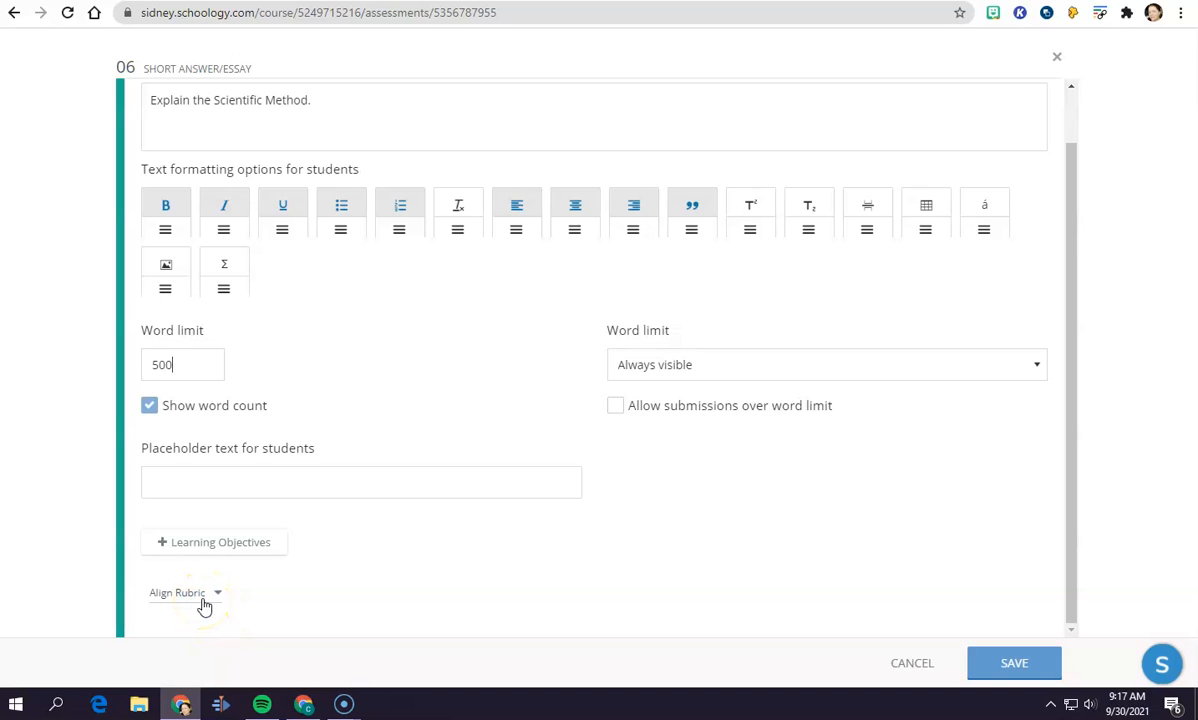
pyautogui.click(209, 599)
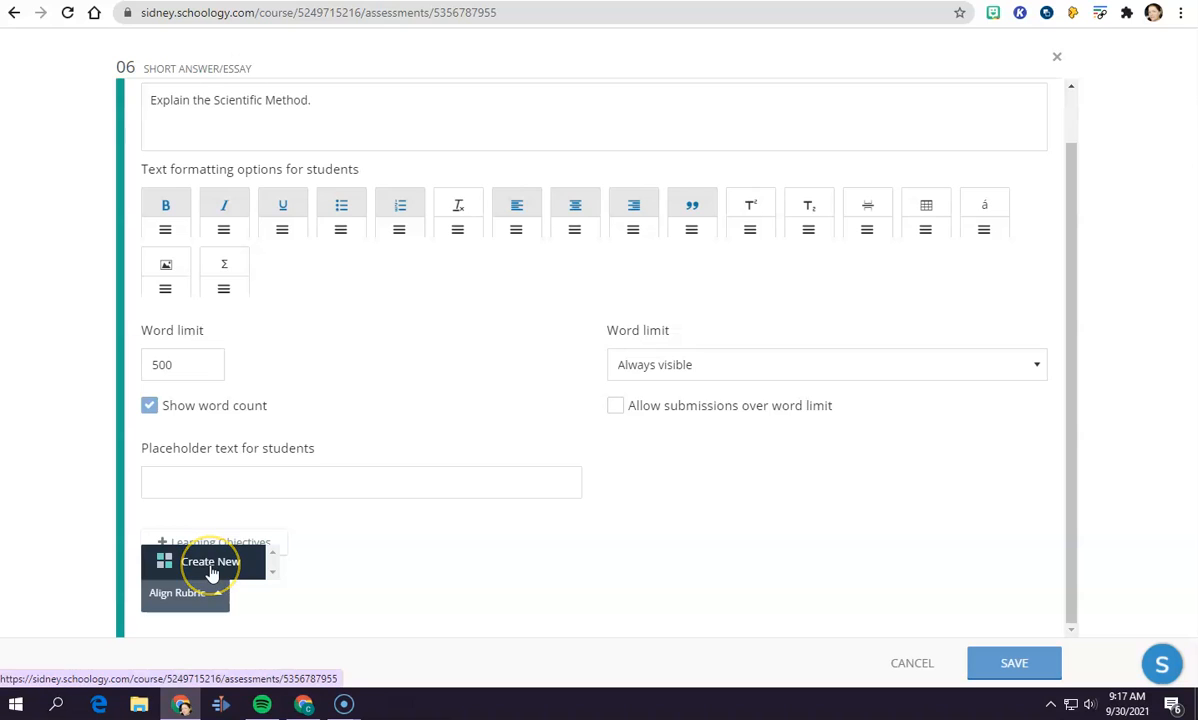
pyautogui.click(367, 599)
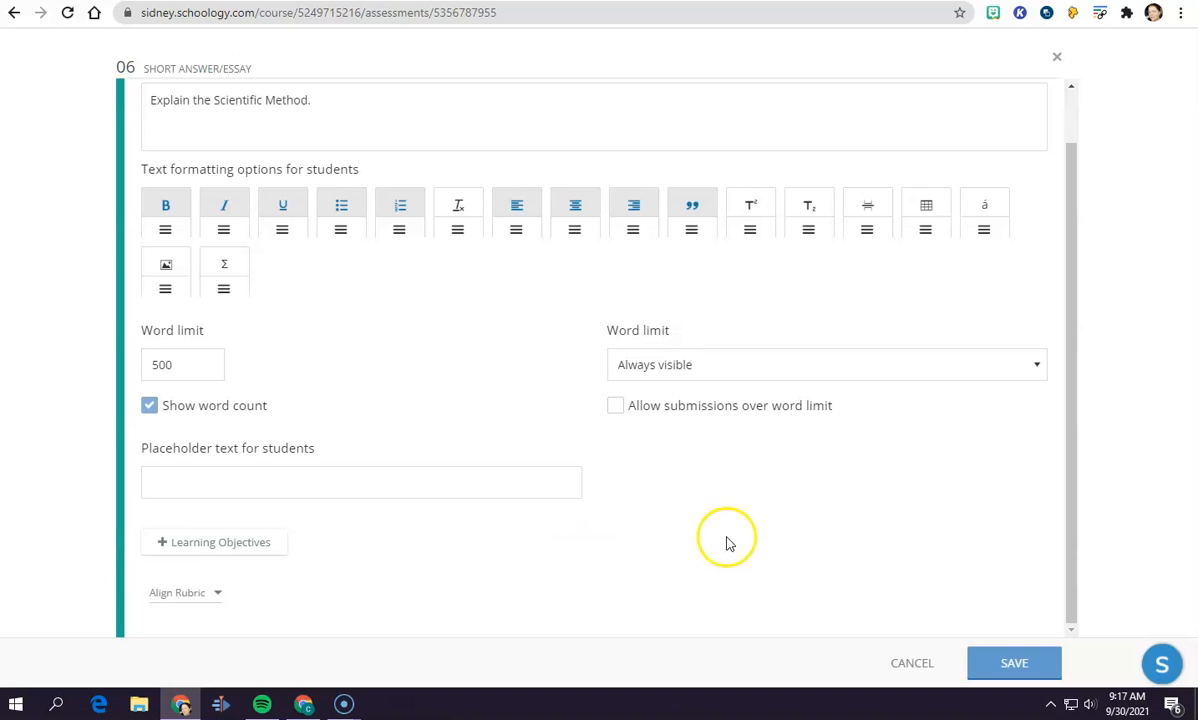
pyautogui.click(1020, 664)
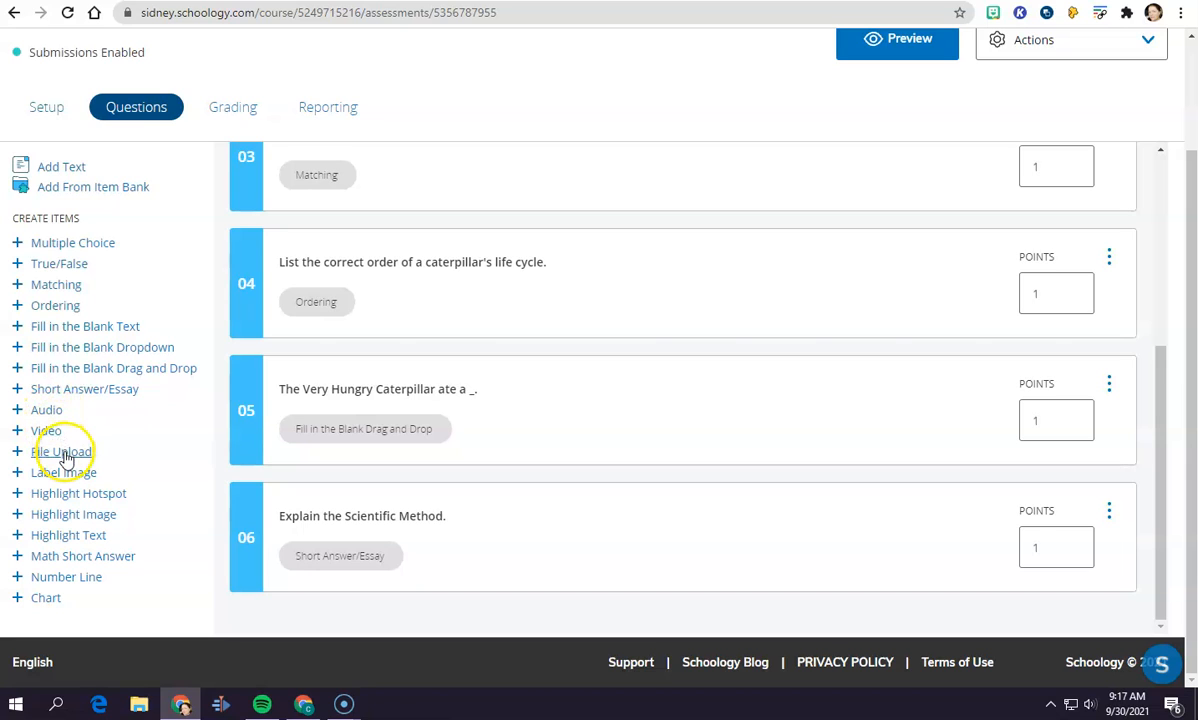
# - Create an Audio question with the text "Play bars 7 - 50 on the Vivaldi piece."
pyautogui.click(46, 410)
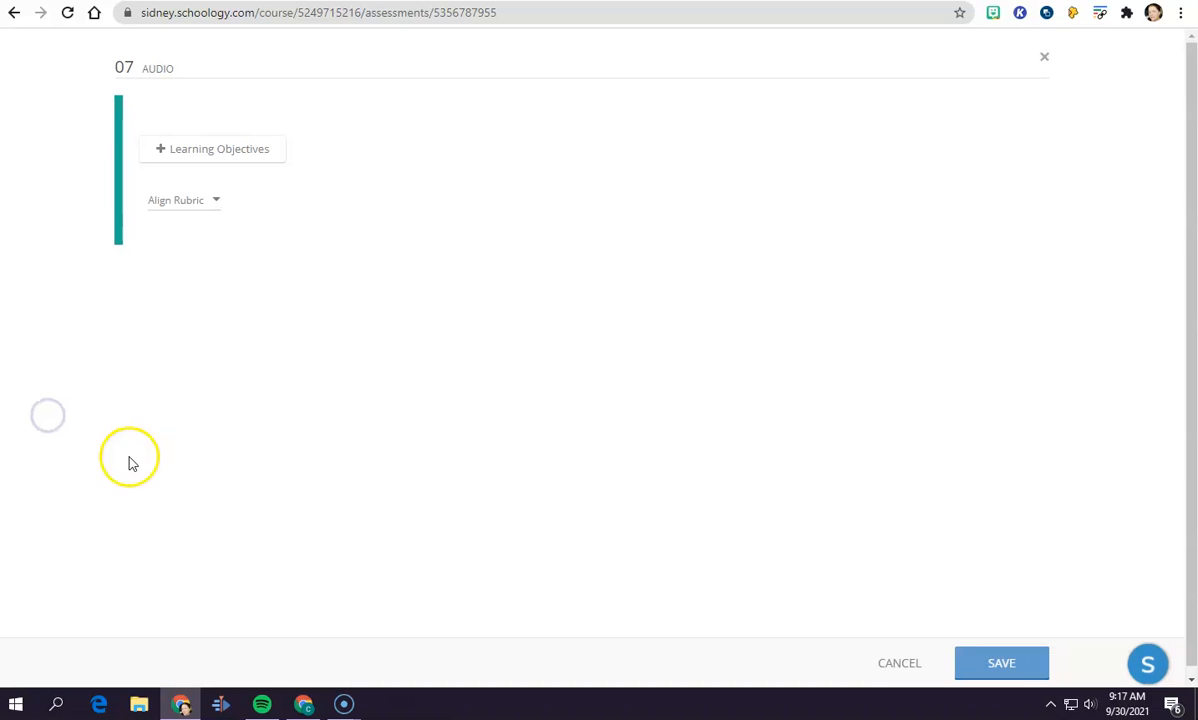
pyautogui.click(351, 157)
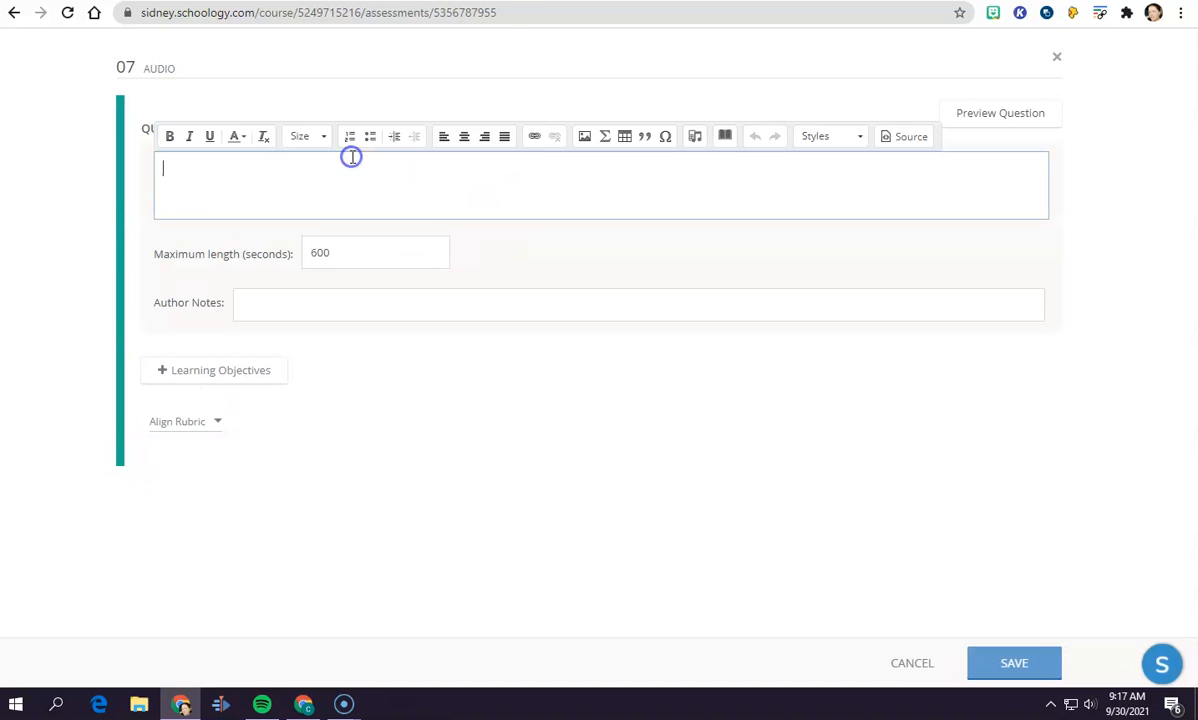
pyautogui.click(537, 252)
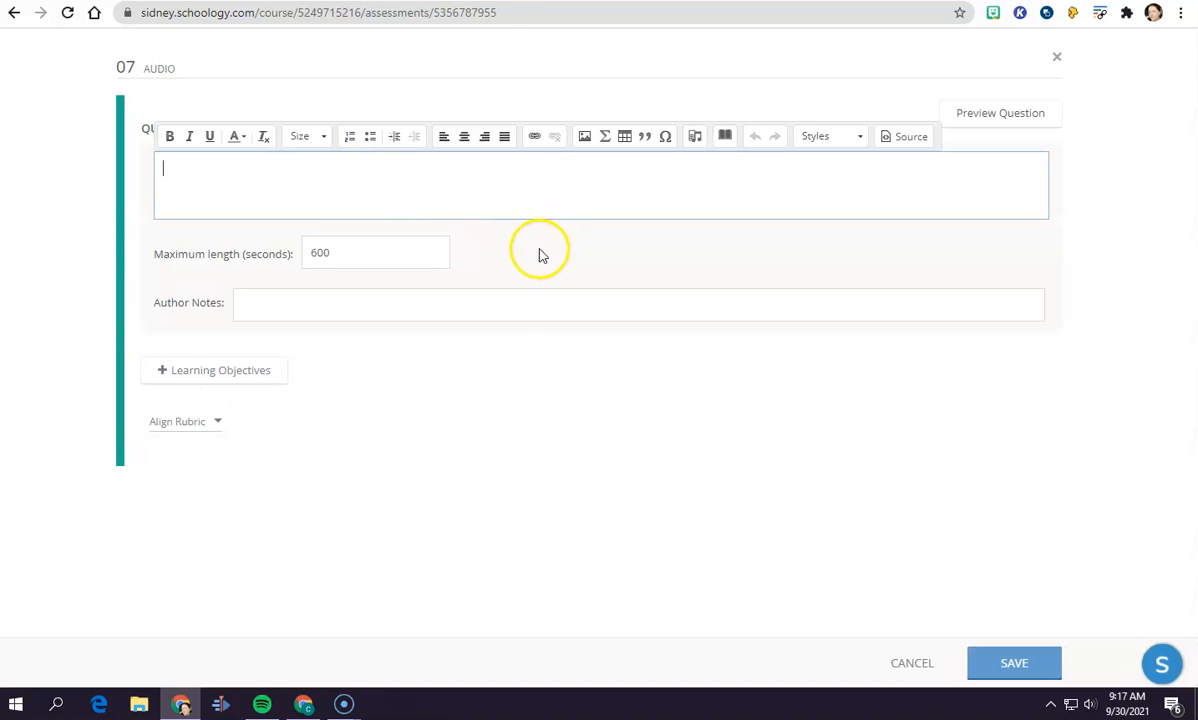
pyautogui.click(492, 208)
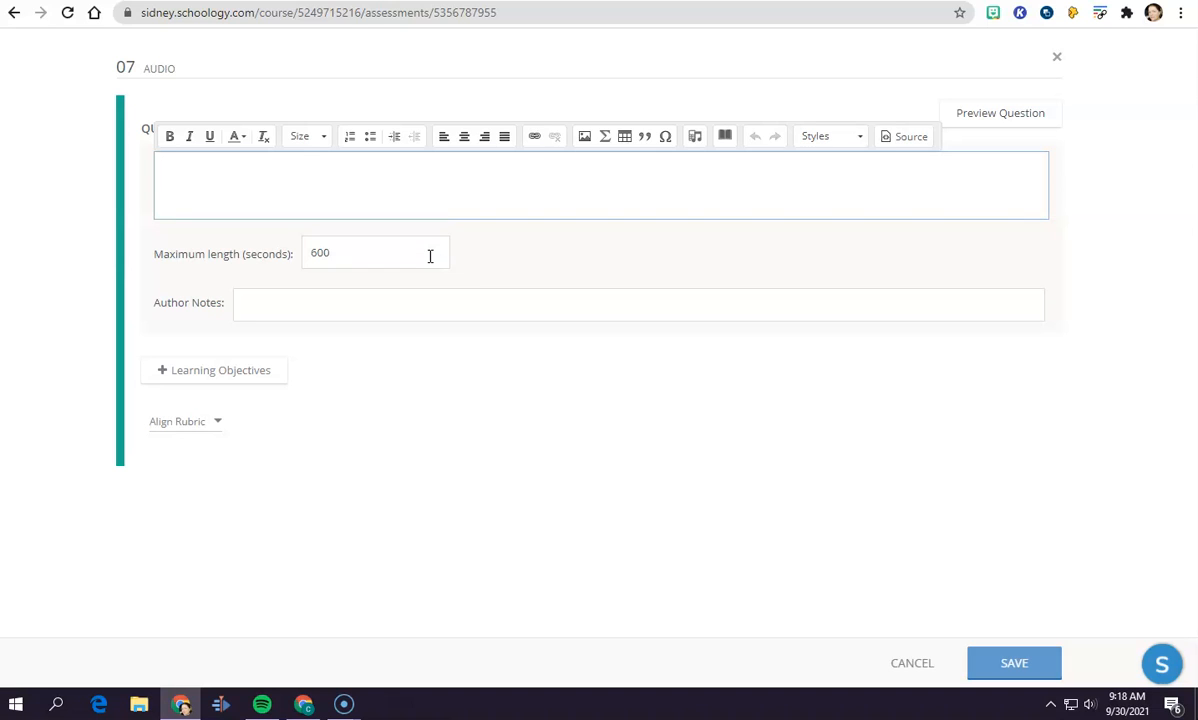
pyautogui.write('lay bars 7 - 50')
pyautogui.write('on the Vival')
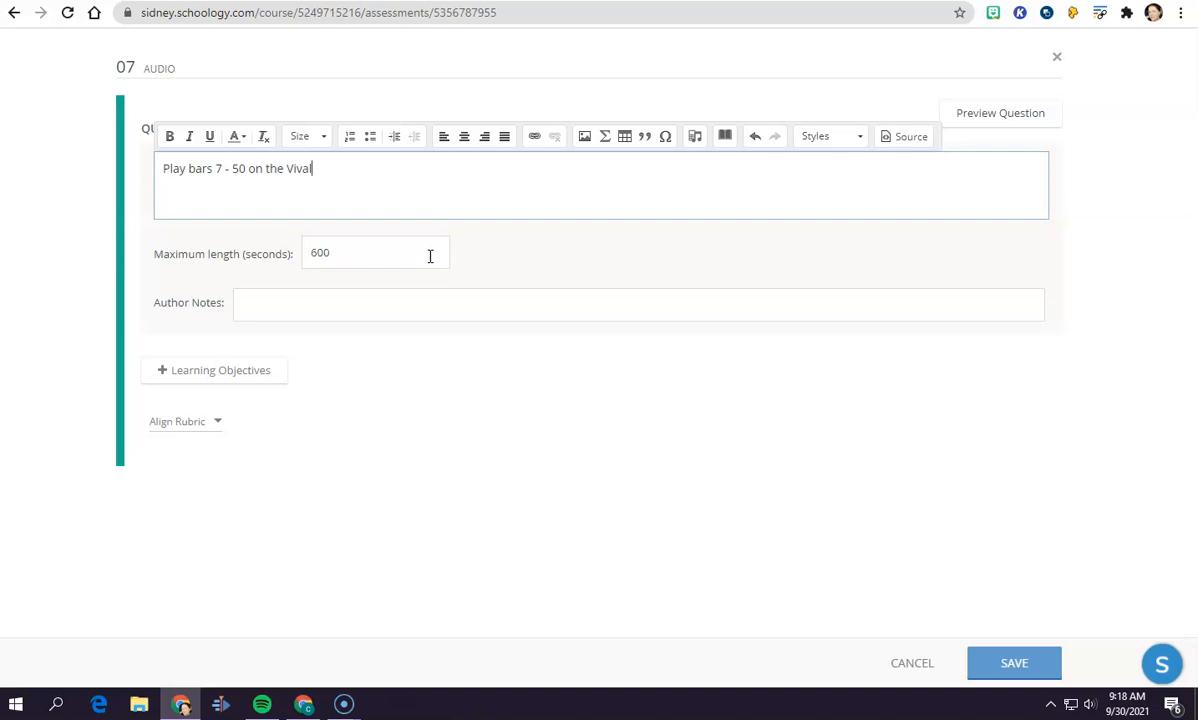
pyautogui.write('di piece.')
pyautogui.click(557, 280)
# - Check the audio question's maximum length, preview its recorder as students see it, and save the question
pyautogui.click(345, 268)
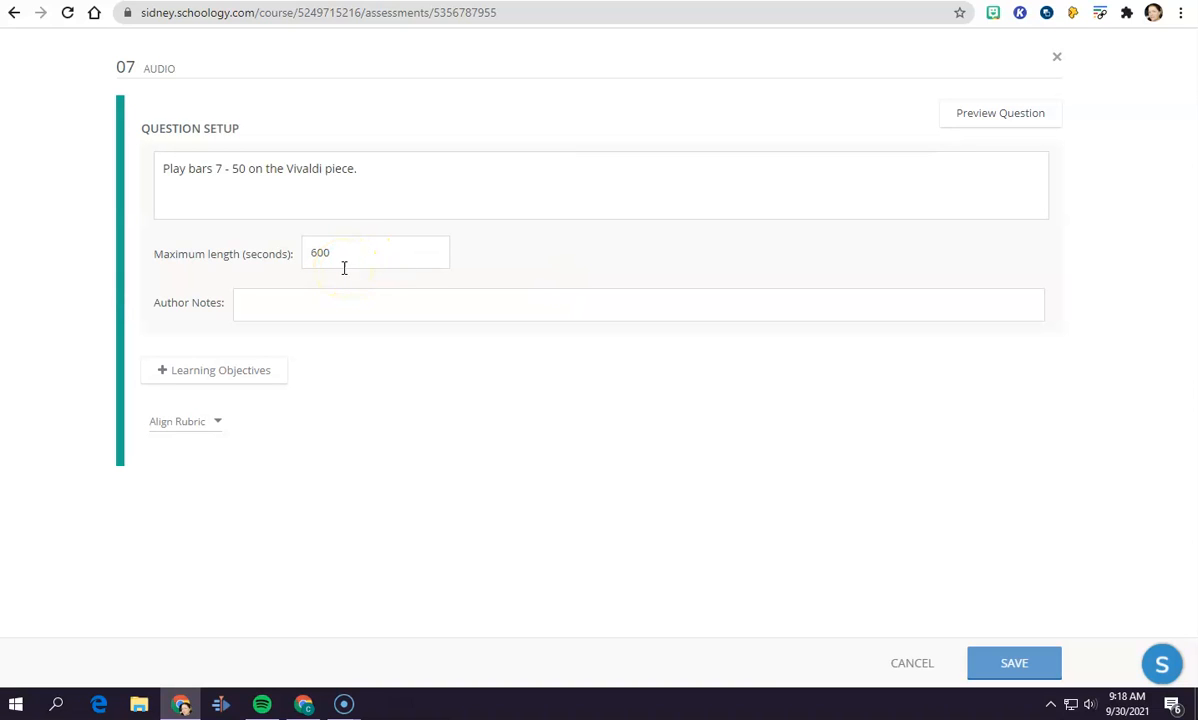
pyautogui.click(335, 256)
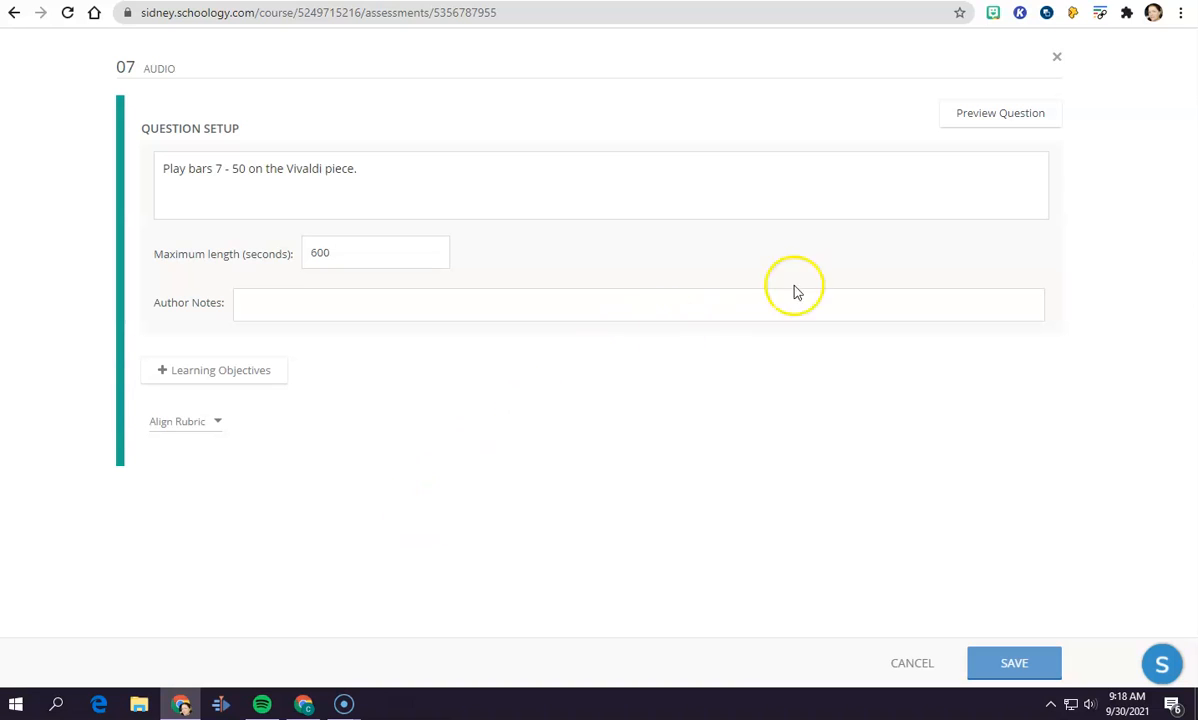
pyautogui.click(997, 113)
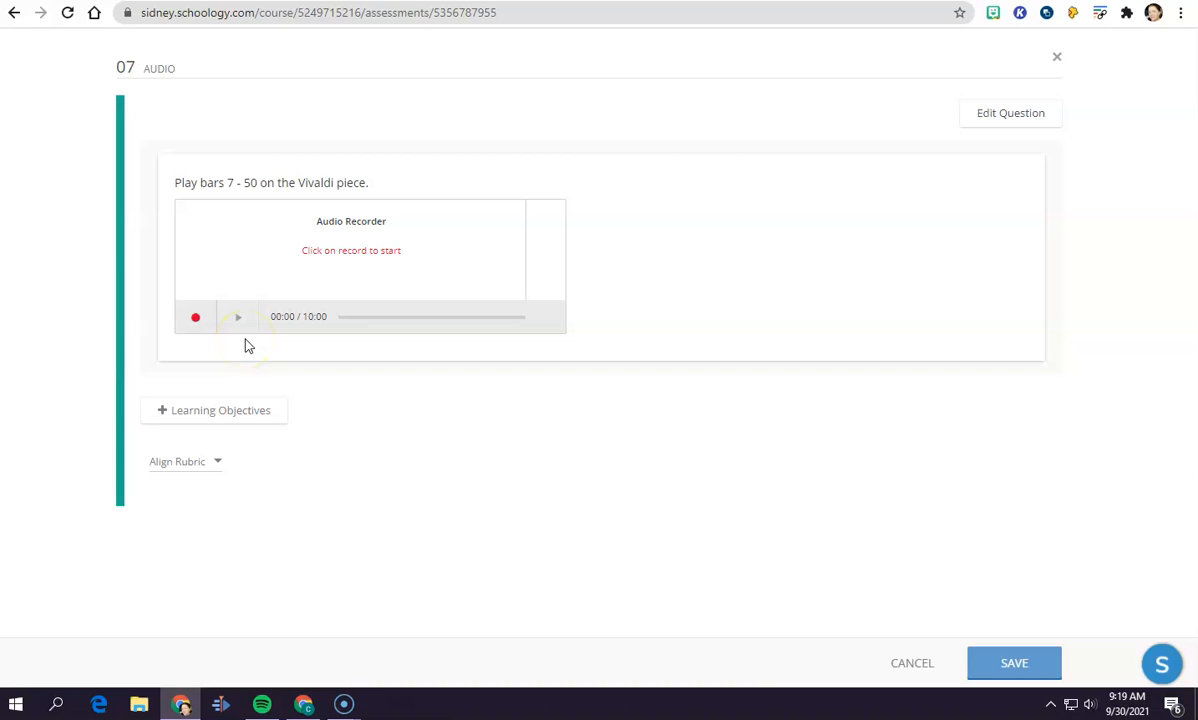
pyautogui.click(1018, 663)
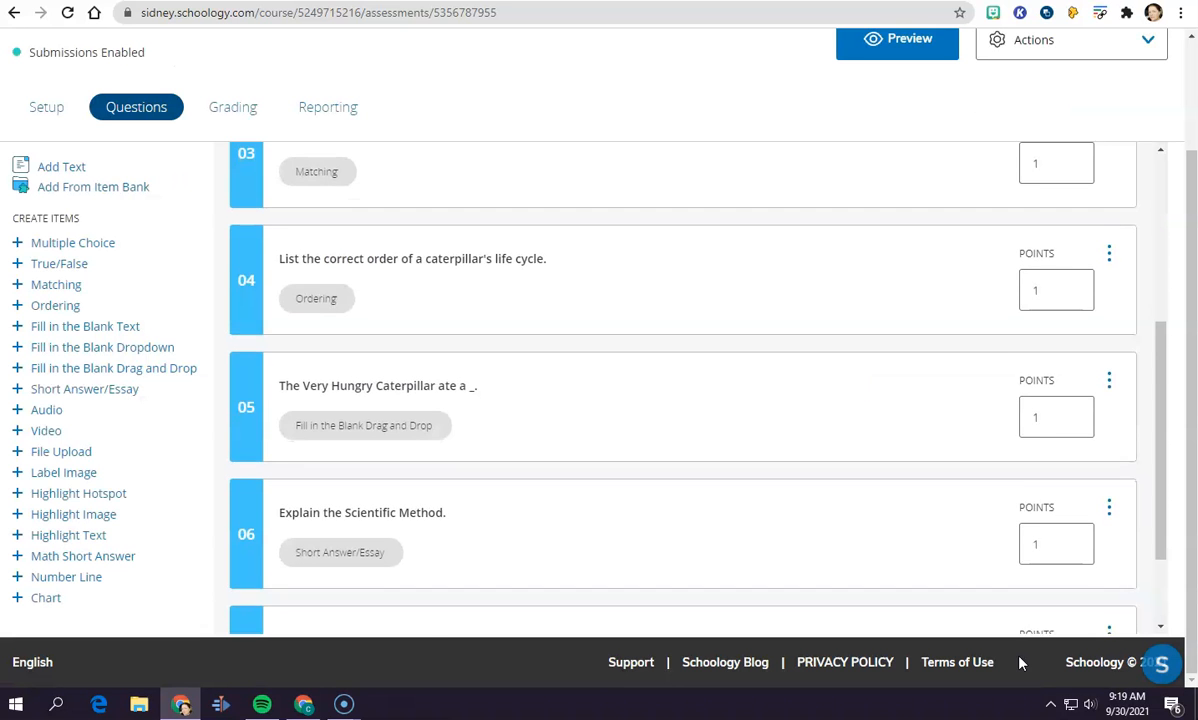
# - Create a Video question without question text, preview its recorder, and save it
pyautogui.click(45, 431)
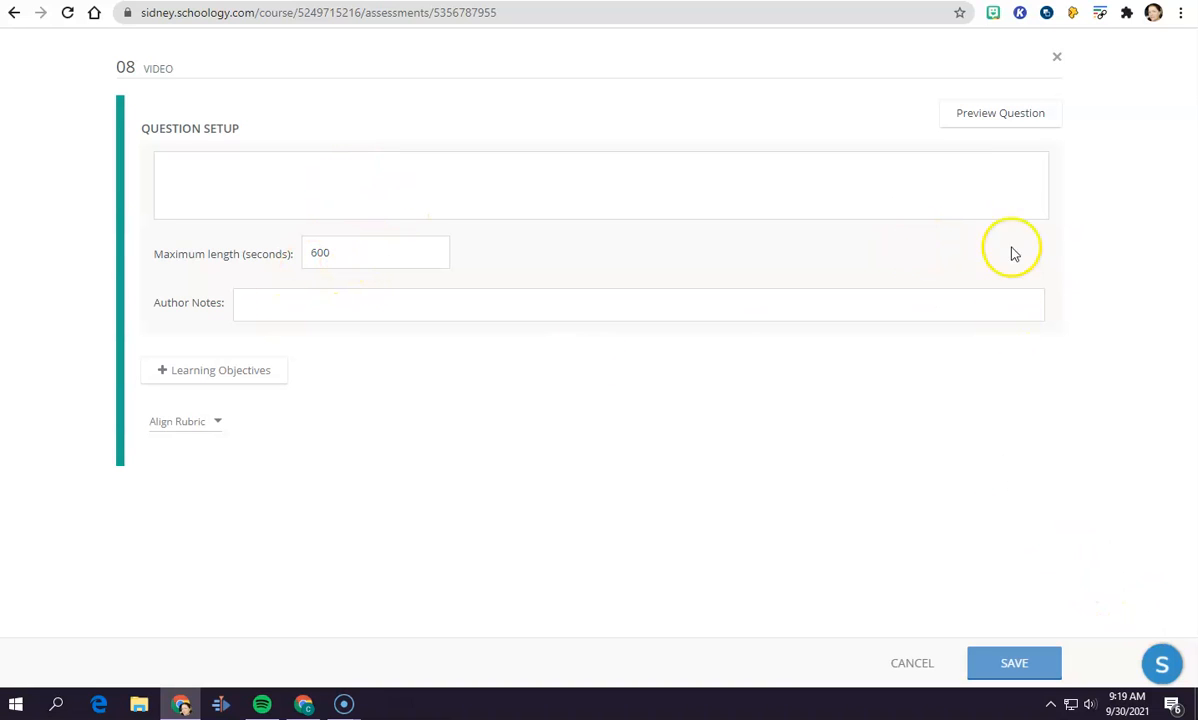
pyautogui.click(994, 112)
pyautogui.click(226, 563)
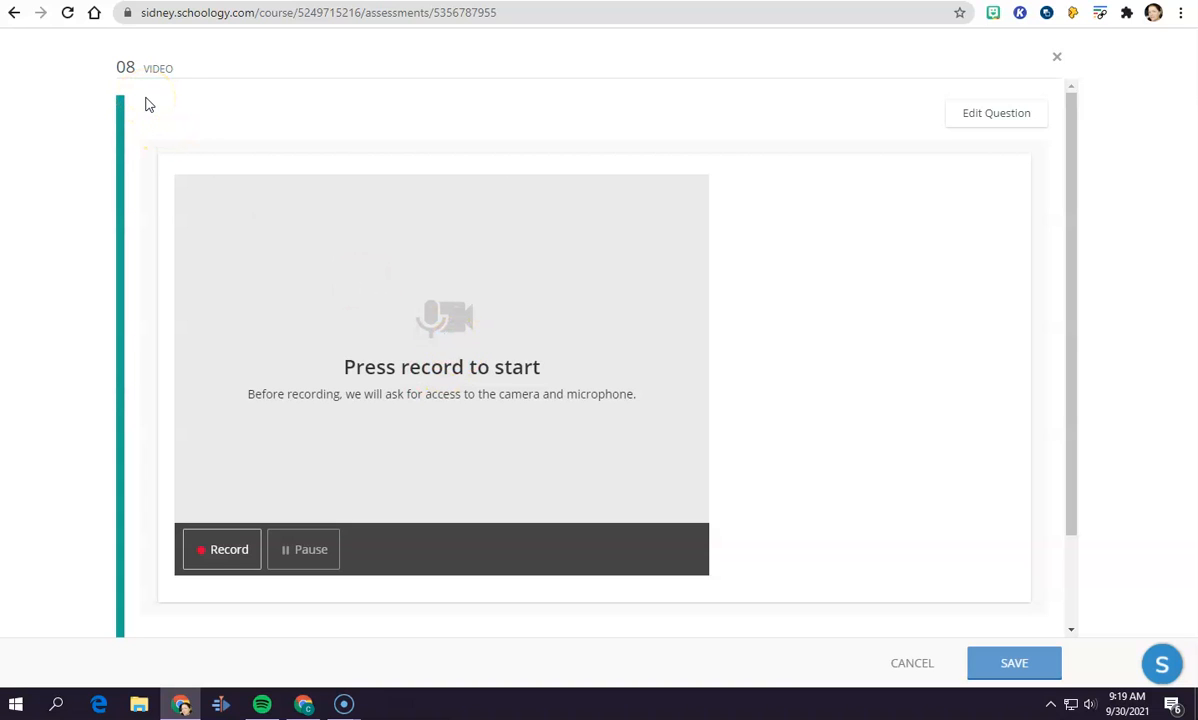
pyautogui.scroll(-2, 680, 300)
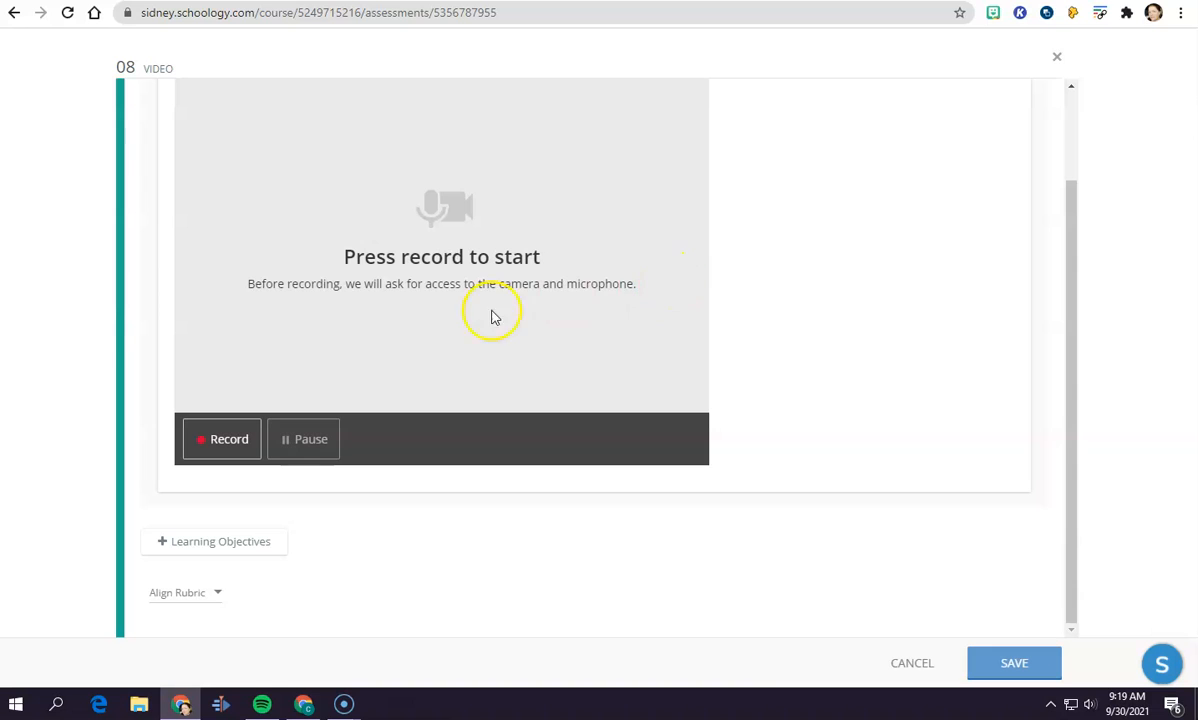
pyautogui.scroll(2, 500, 330)
pyautogui.click(1030, 672)
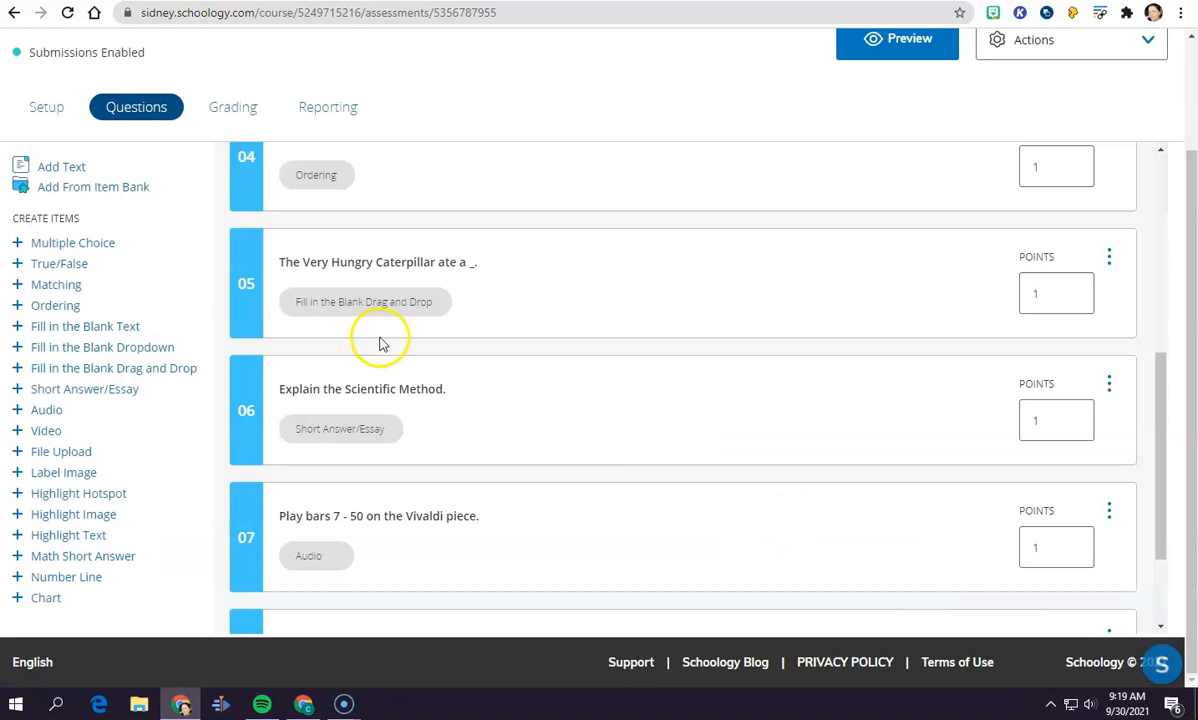
# - Create a File Upload question, check the maximum files choices, preview the upload area, and save it
pyautogui.click(72, 453)
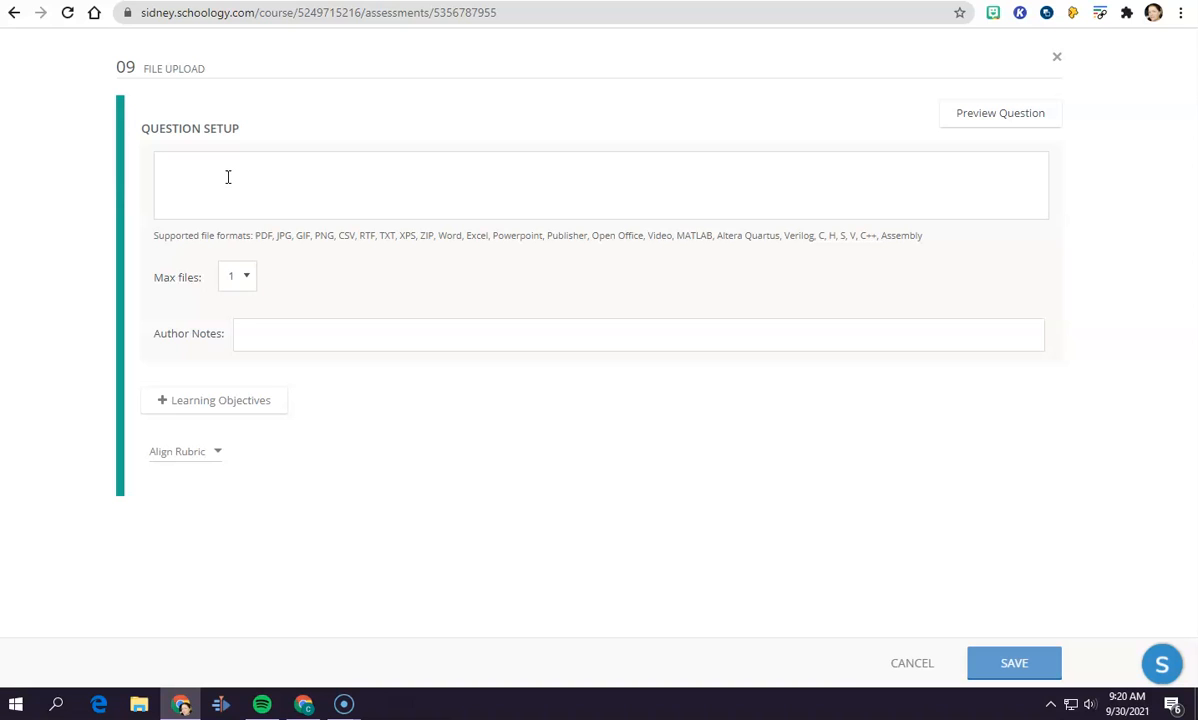
pyautogui.click(234, 279)
pyautogui.click(234, 281)
pyautogui.click(1001, 113)
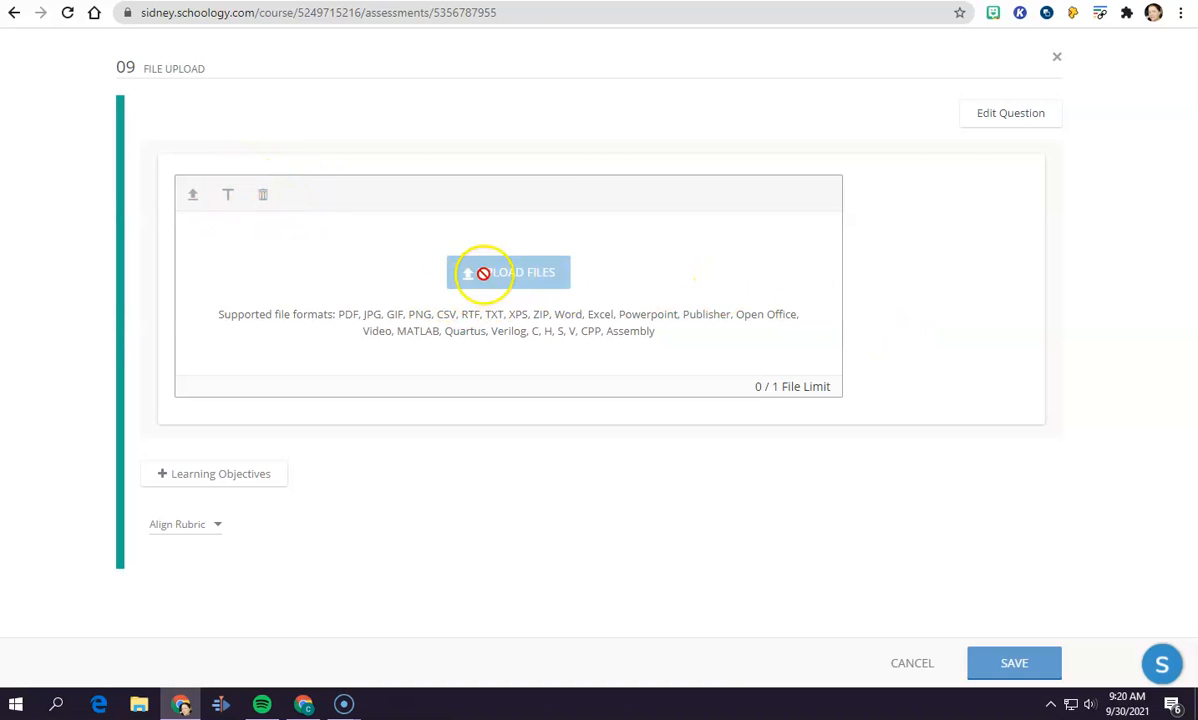
pyautogui.click(1020, 672)
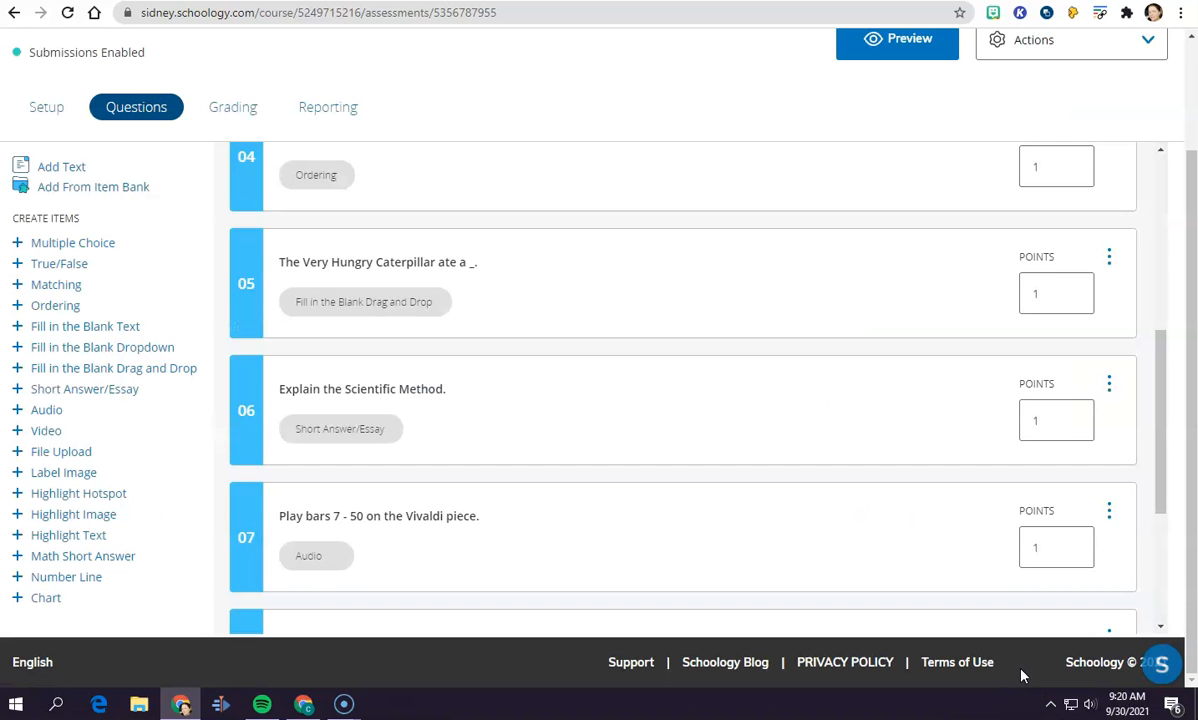
# - Start a Label Image question and look over its image, response and correct answer settings
pyautogui.click(77, 477)
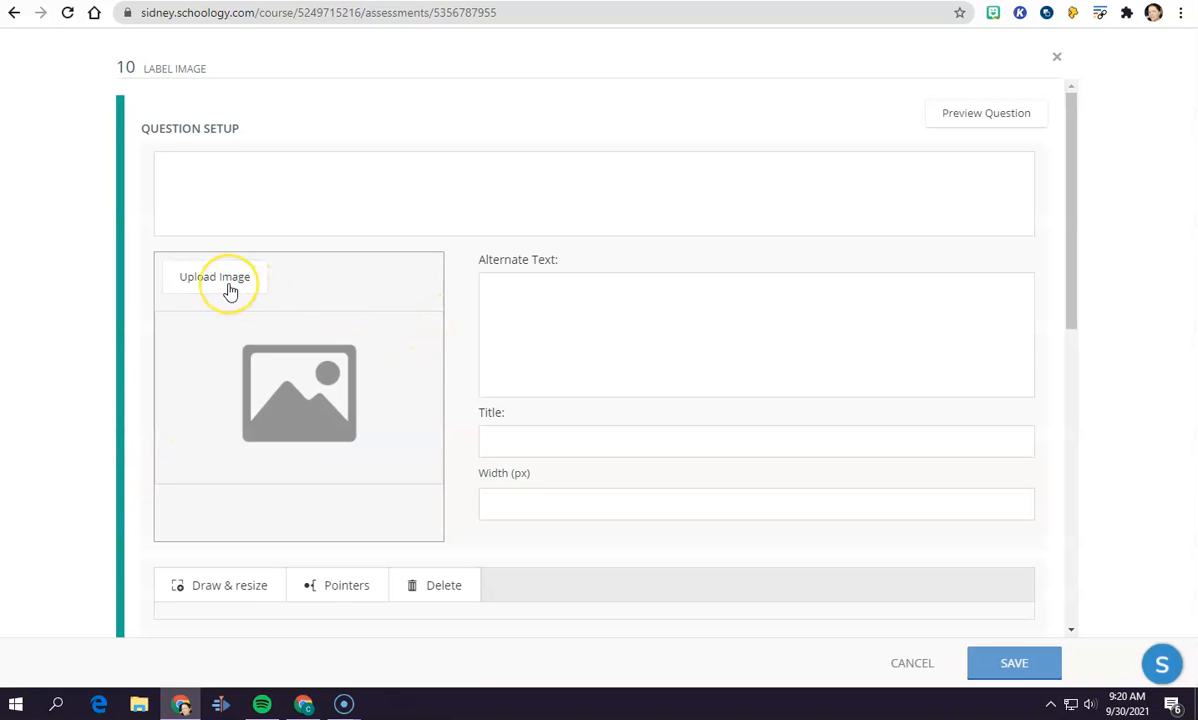
pyautogui.scroll(-3, 272, 345)
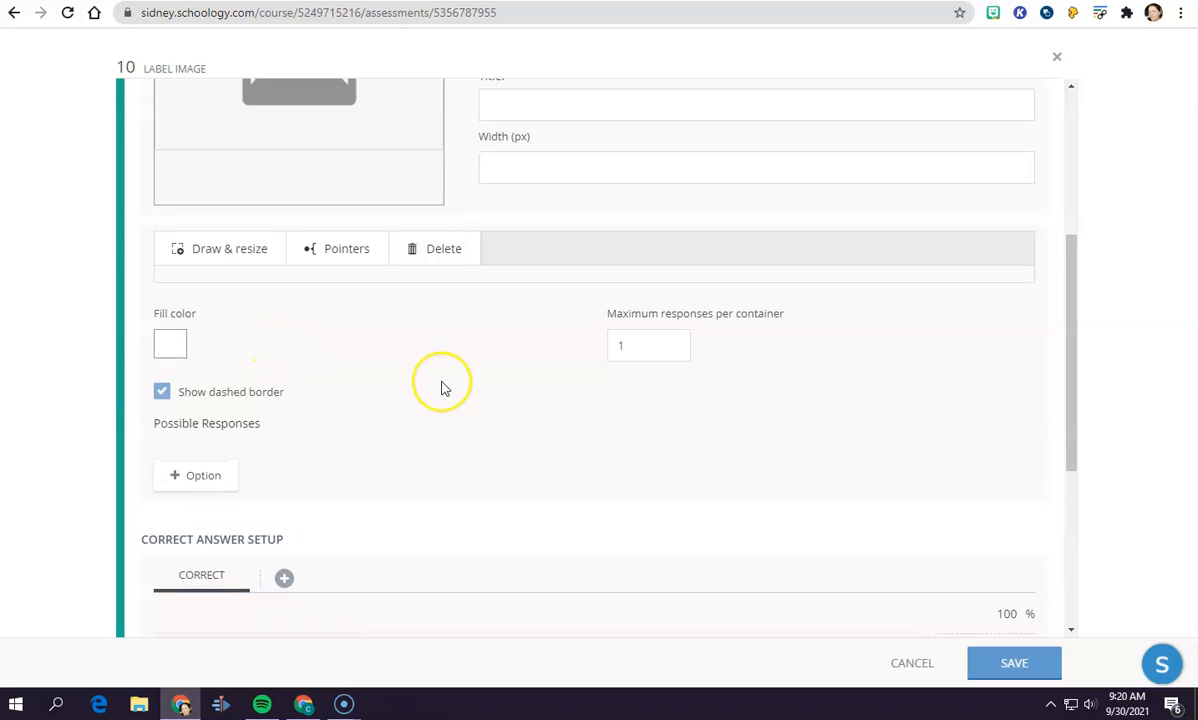
pyautogui.scroll(-2, 443, 386)
pyautogui.scroll(-1, 445, 389)
pyautogui.scroll(3, 445, 389)
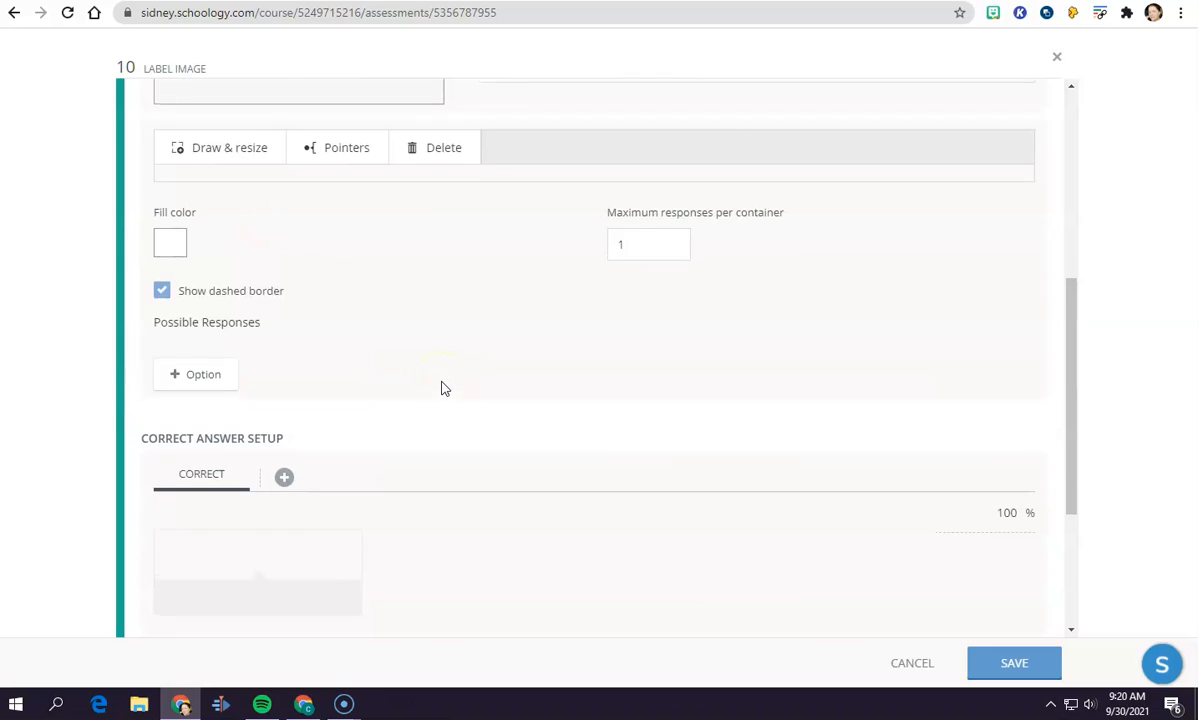
pyautogui.scroll(3, 445, 389)
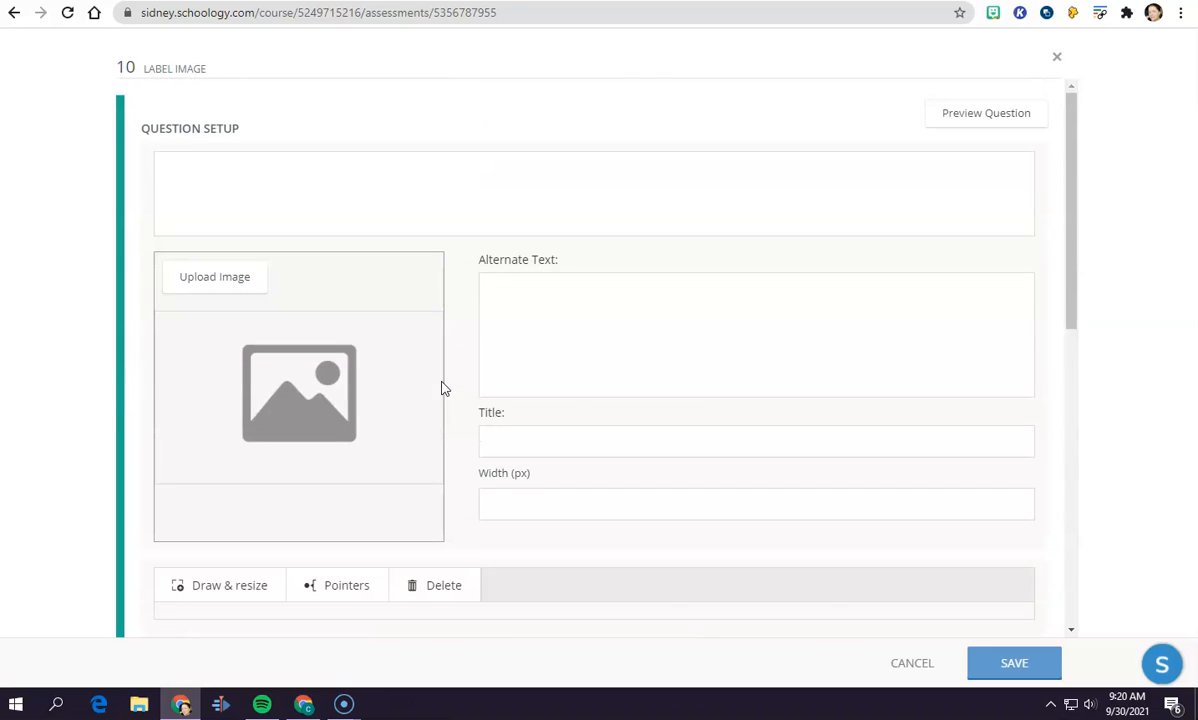
# - Upload the lettered map of Greece from the Downloads folder as the question's image
pyautogui.click(196, 280)
pyautogui.click(585, 335)
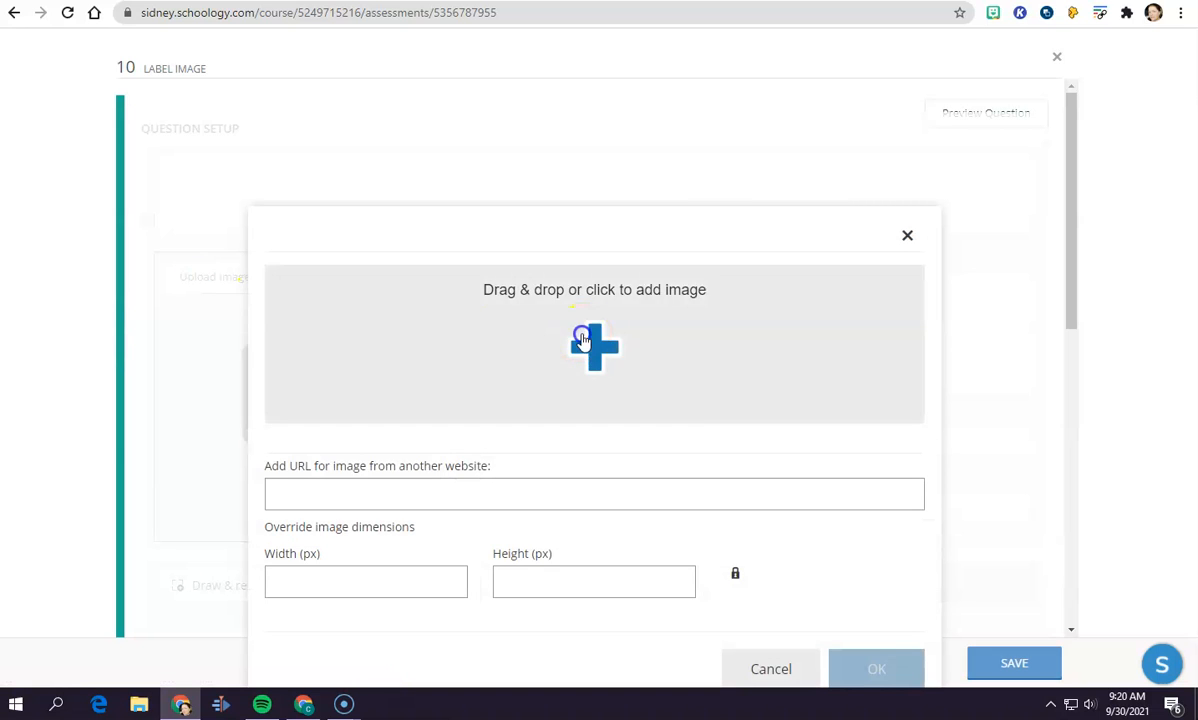
pyautogui.scroll(-5, 570, 289)
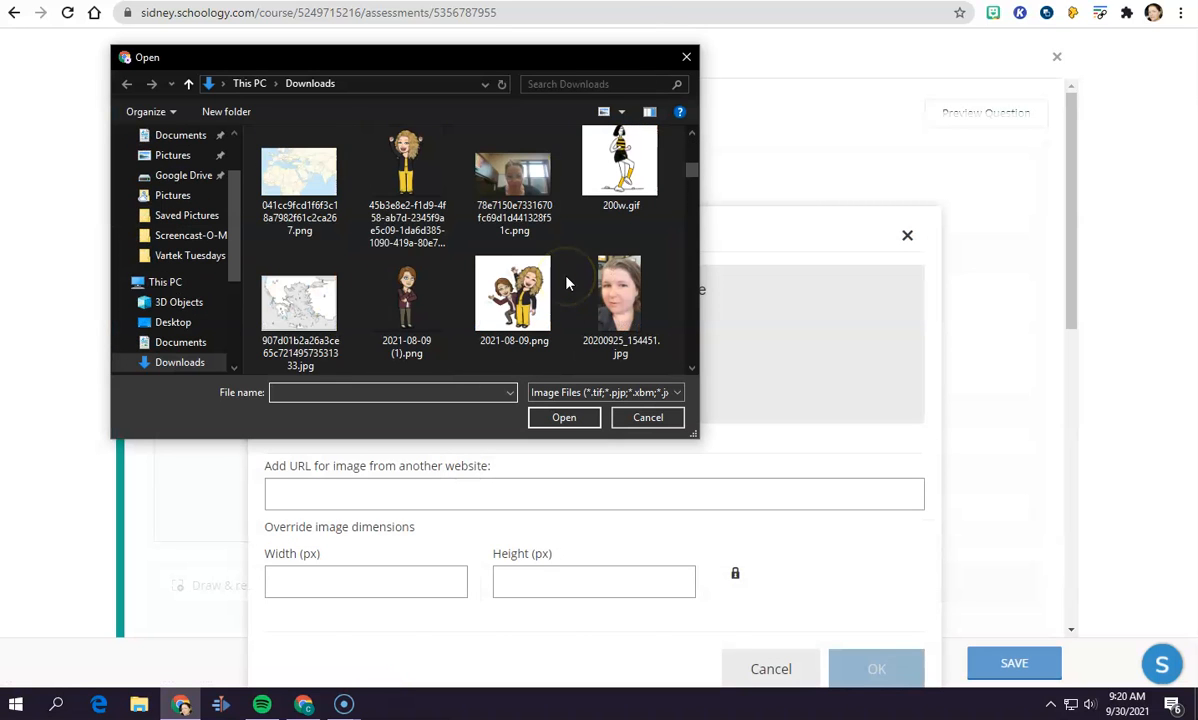
pyautogui.click(299, 302)
pyautogui.click(562, 417)
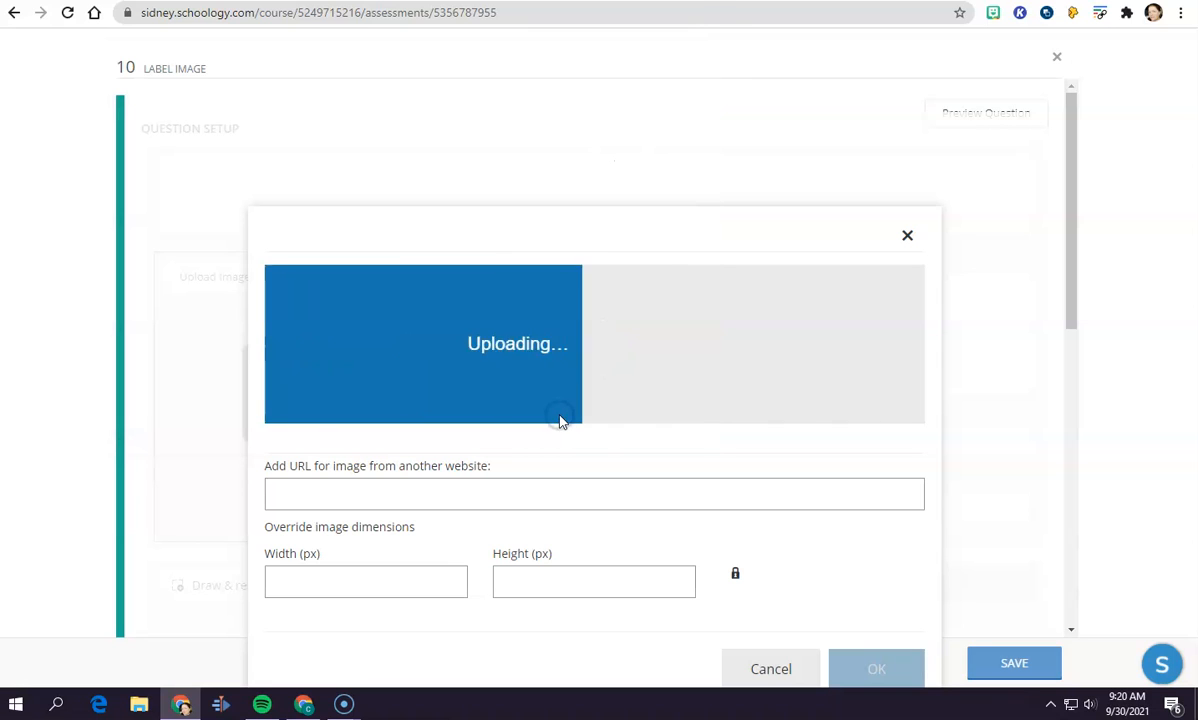
pyautogui.click(876, 624)
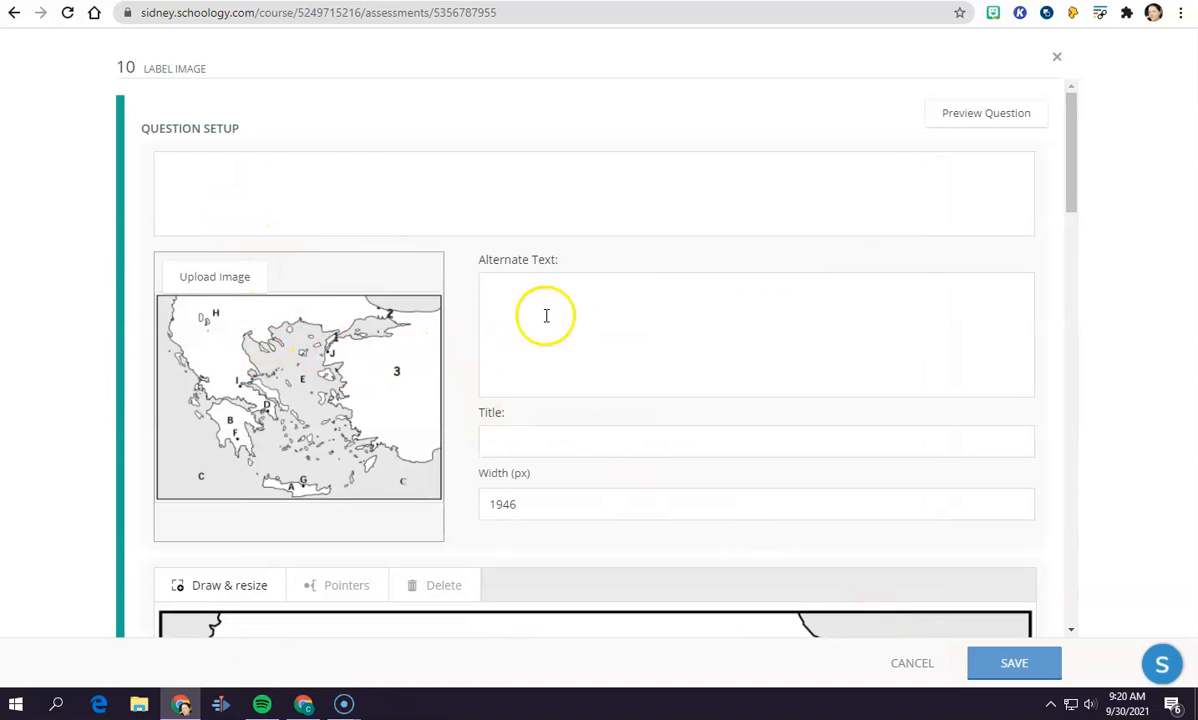
# - Examine the uploaded map's lettered locations and the response container settings below it
pyautogui.scroll(-2, 277, 424)
pyautogui.scroll(-1, 280, 400)
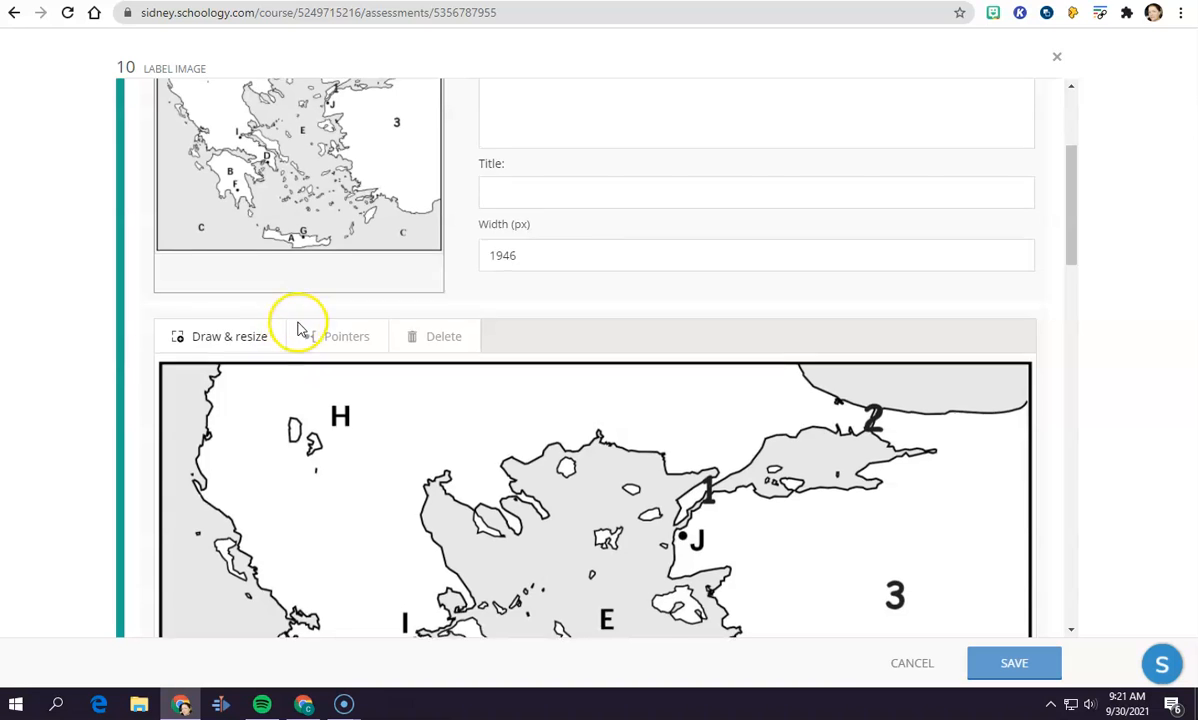
pyautogui.scroll(2, 299, 326)
pyautogui.scroll(-3, 340, 360)
pyautogui.scroll(-3, 400, 390)
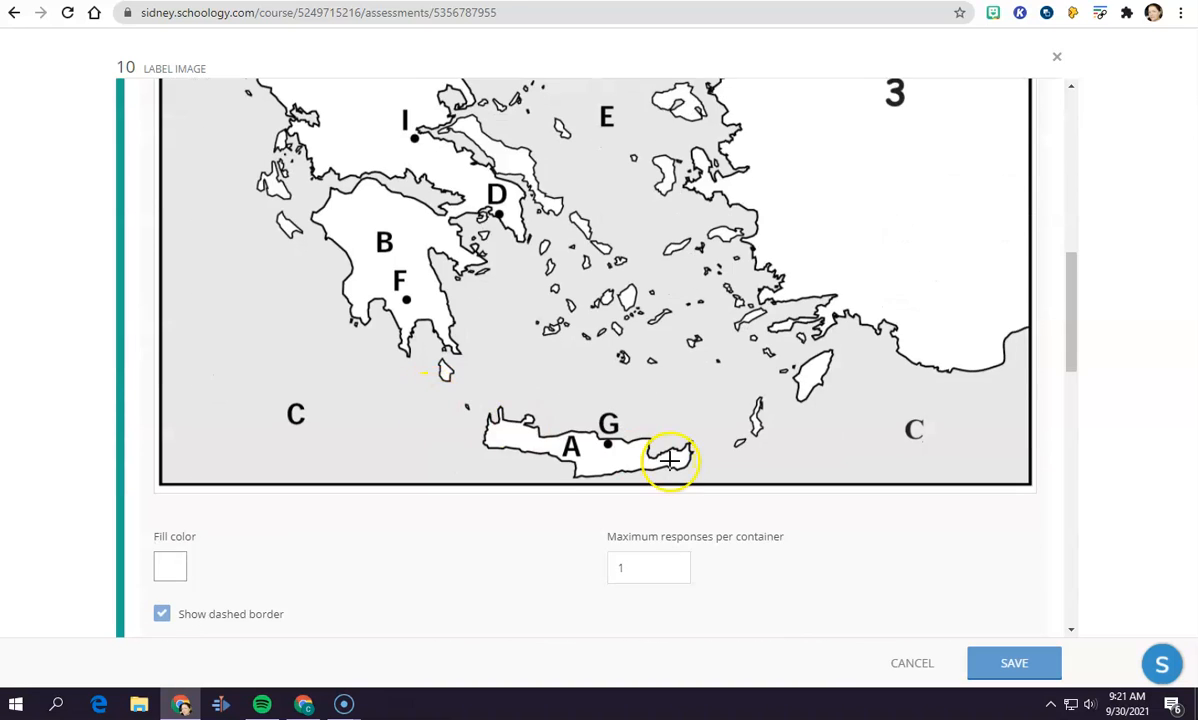
pyautogui.scroll(-1, 500, 441)
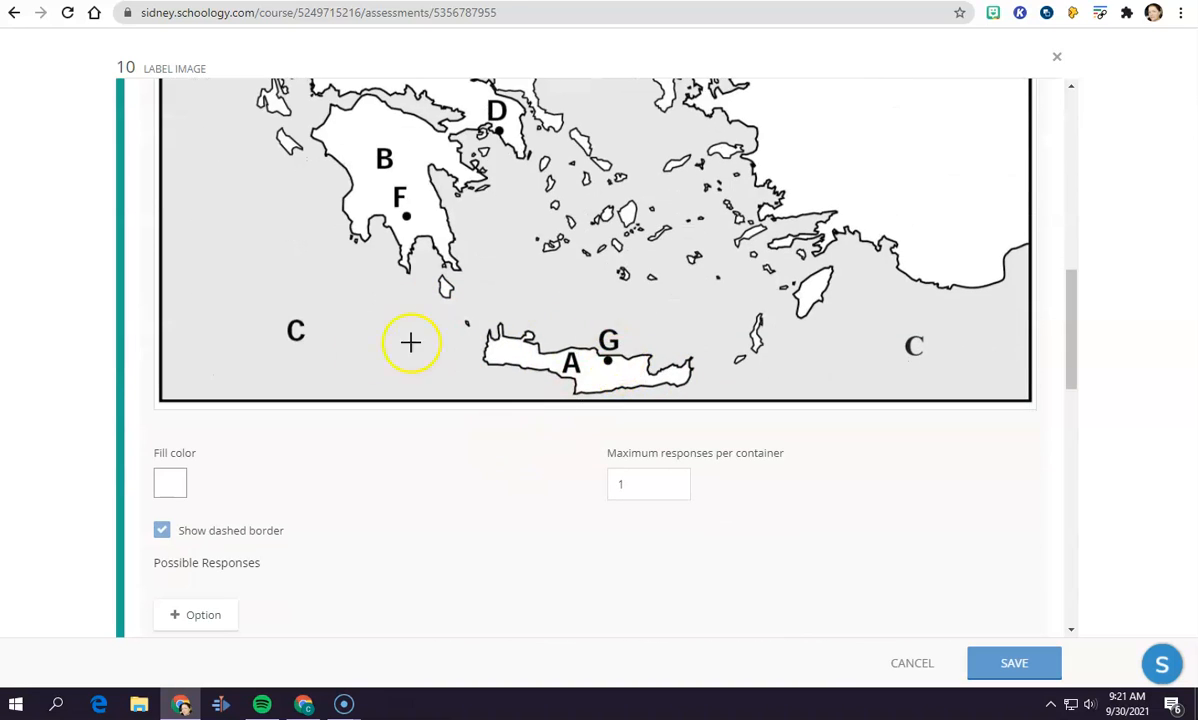
pyautogui.scroll(5, 436, 275)
pyautogui.scroll(-4, 740, 360)
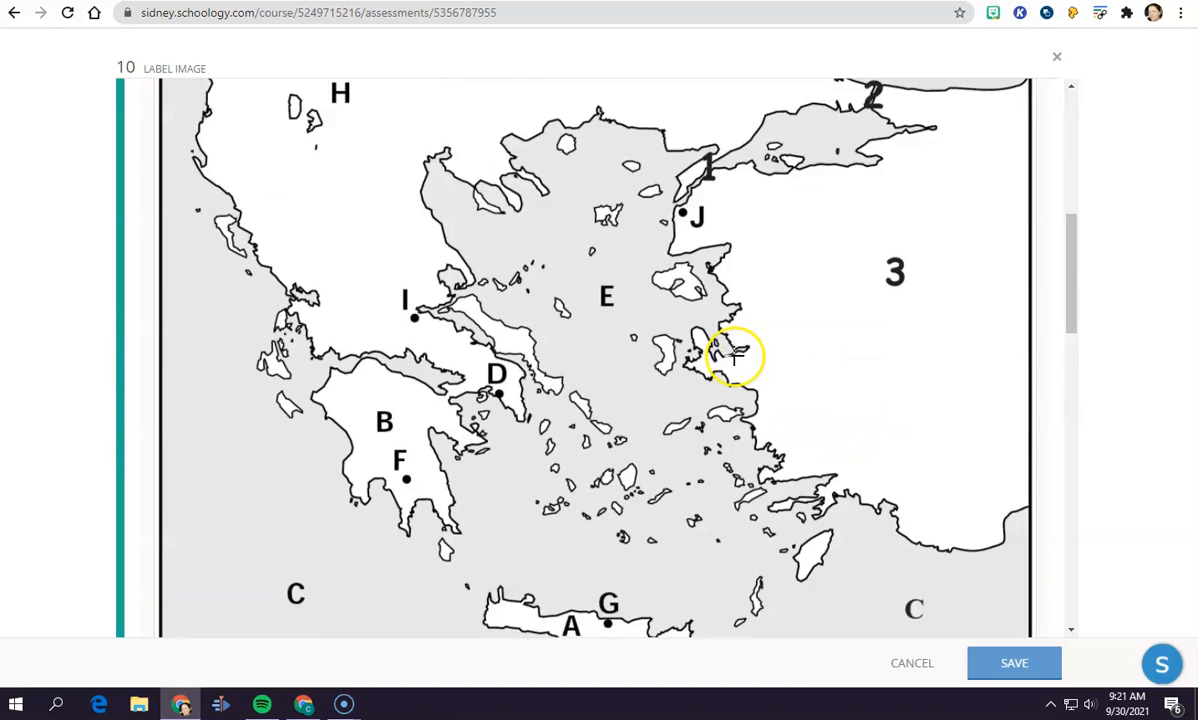
pyautogui.scroll(2, 733, 356)
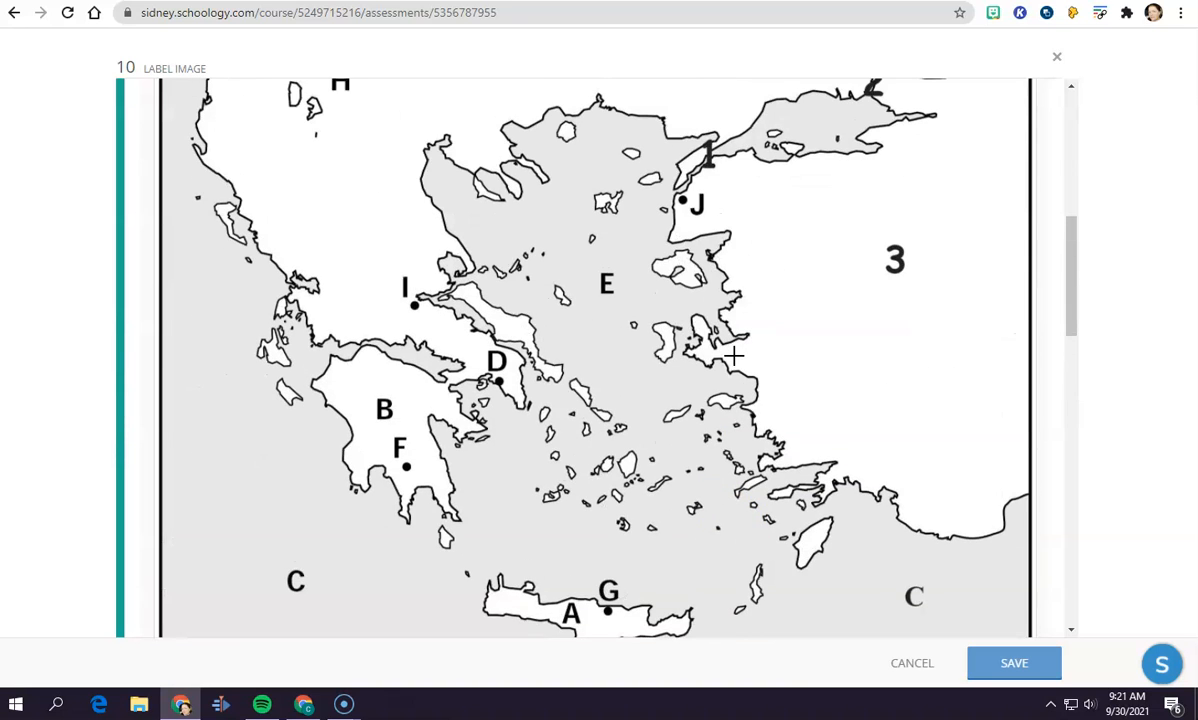
pyautogui.scroll(-3, 735, 356)
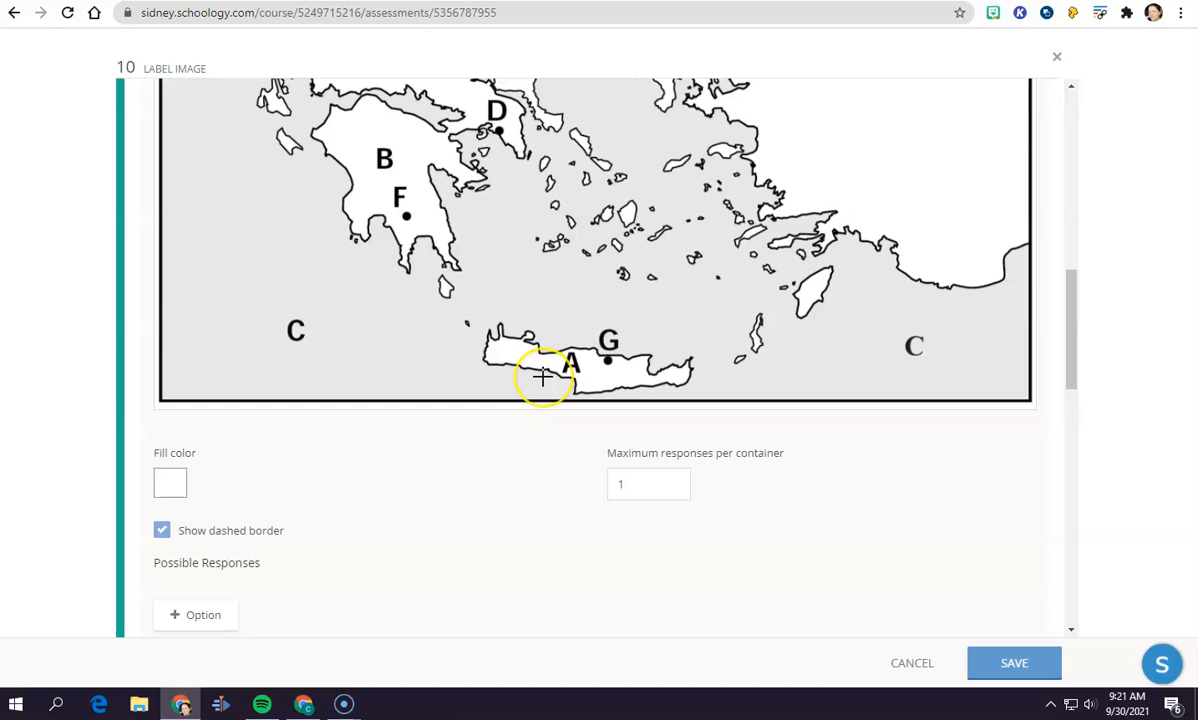
pyautogui.scroll(7, 543, 376)
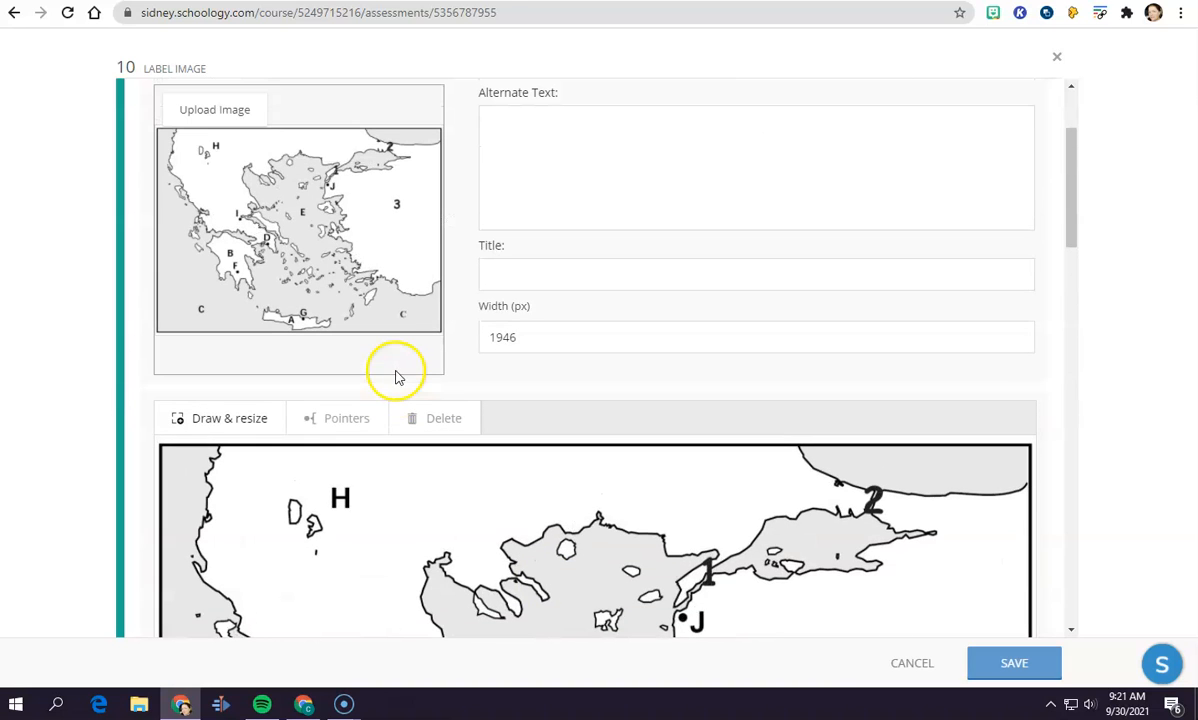
pyautogui.scroll(2, 207, 428)
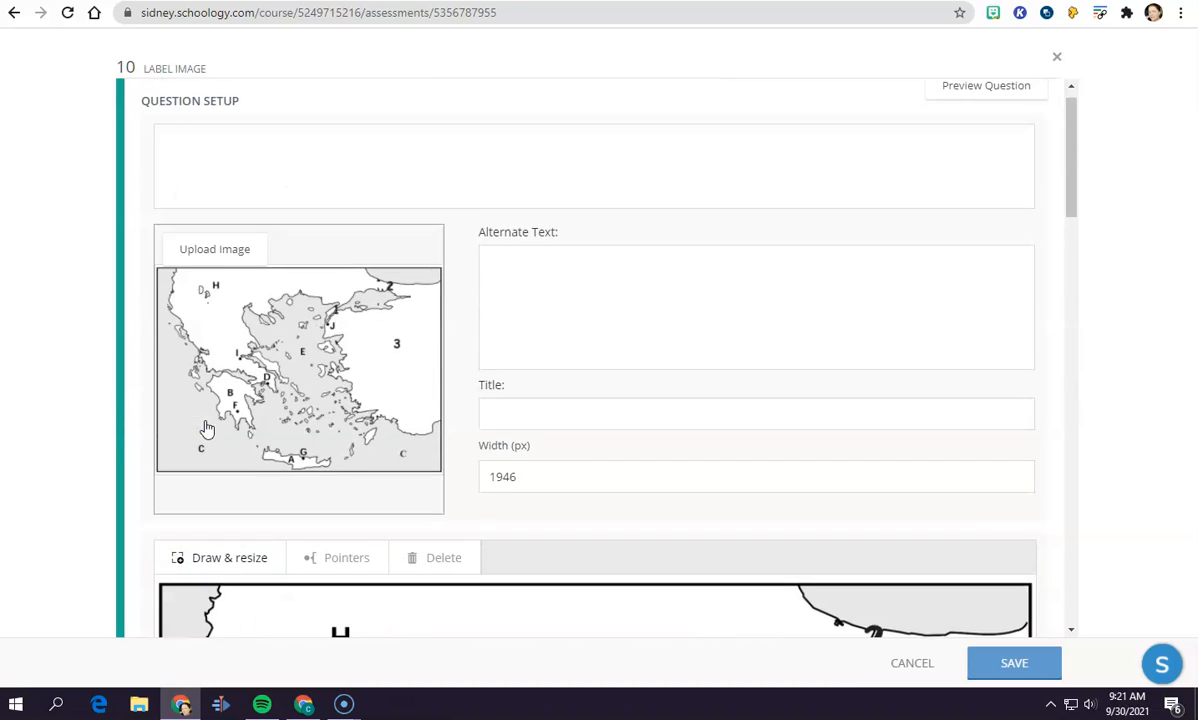
# - Draw response boxes on the map beside the letters H and B
pyautogui.scroll(-3, 240, 316)
pyautogui.click(209, 333)
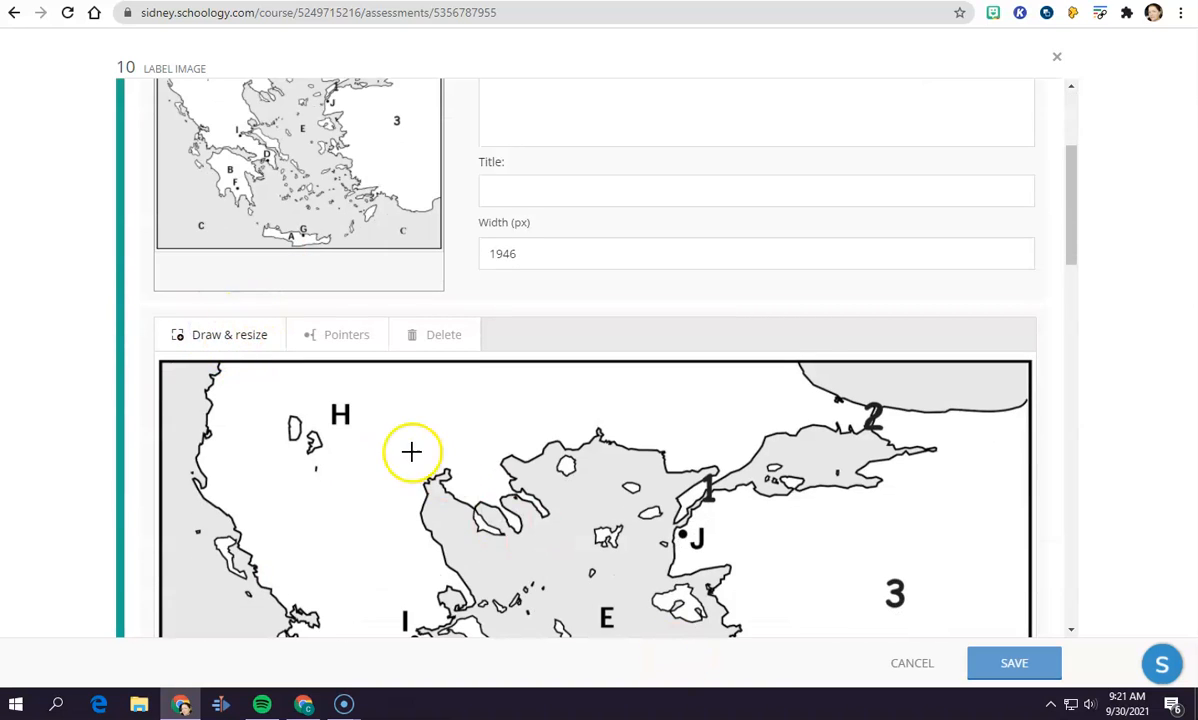
pyautogui.scroll(-3, 405, 420)
pyautogui.moveTo(355, 155); pyautogui.dragTo(476, 187)
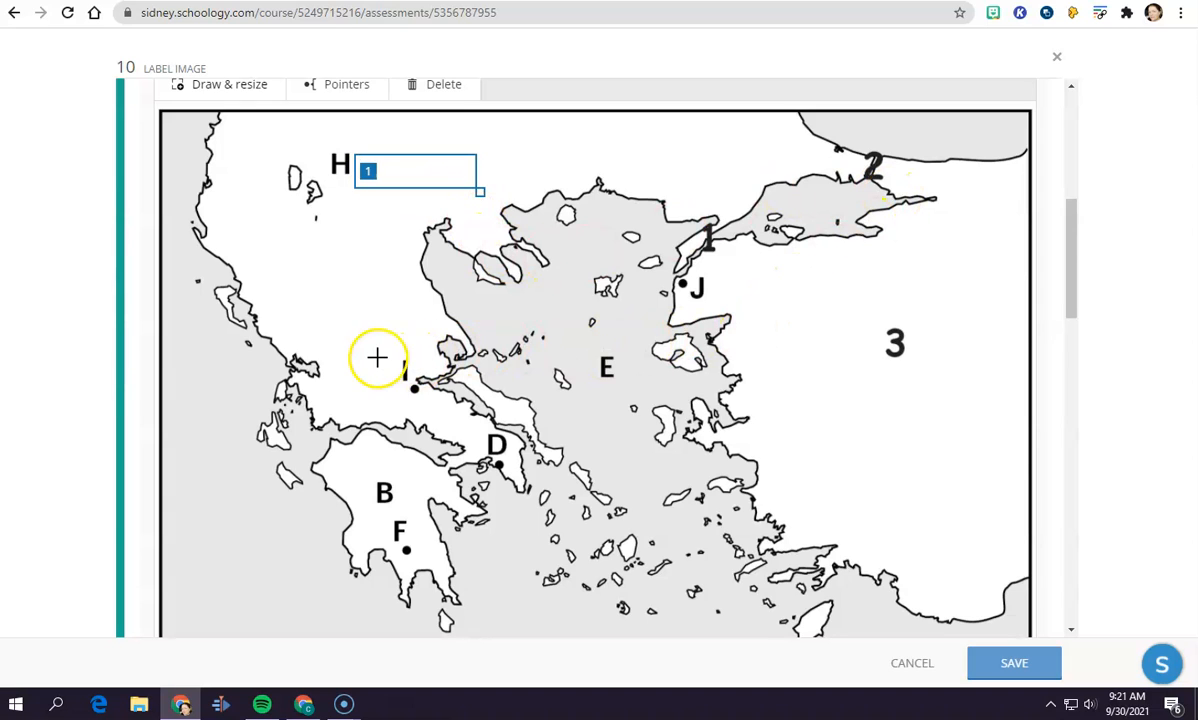
pyautogui.moveTo(397, 477); pyautogui.dragTo(506, 508)
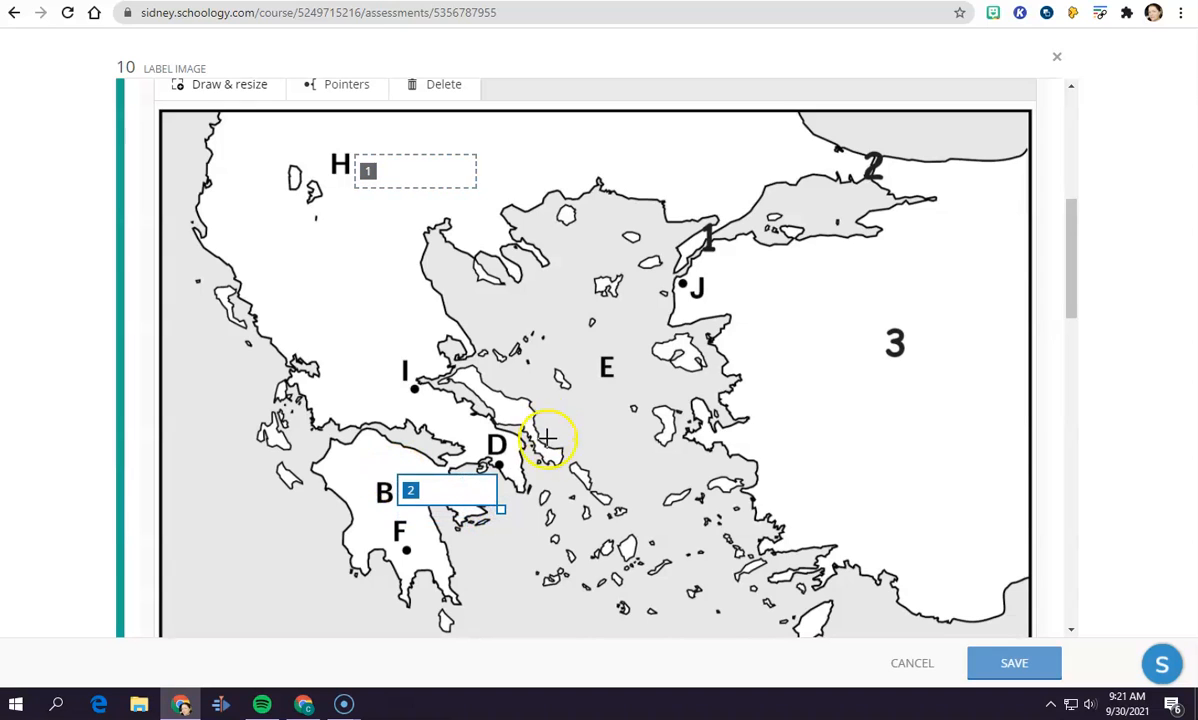
# - Draw a response box on the map beside the letter E
pyautogui.moveTo(620, 349); pyautogui.dragTo(744, 401)
# - Examine the correct answer map with its response boxes and the possible response and display options around it
pyautogui.scroll(-4, 645, 426)
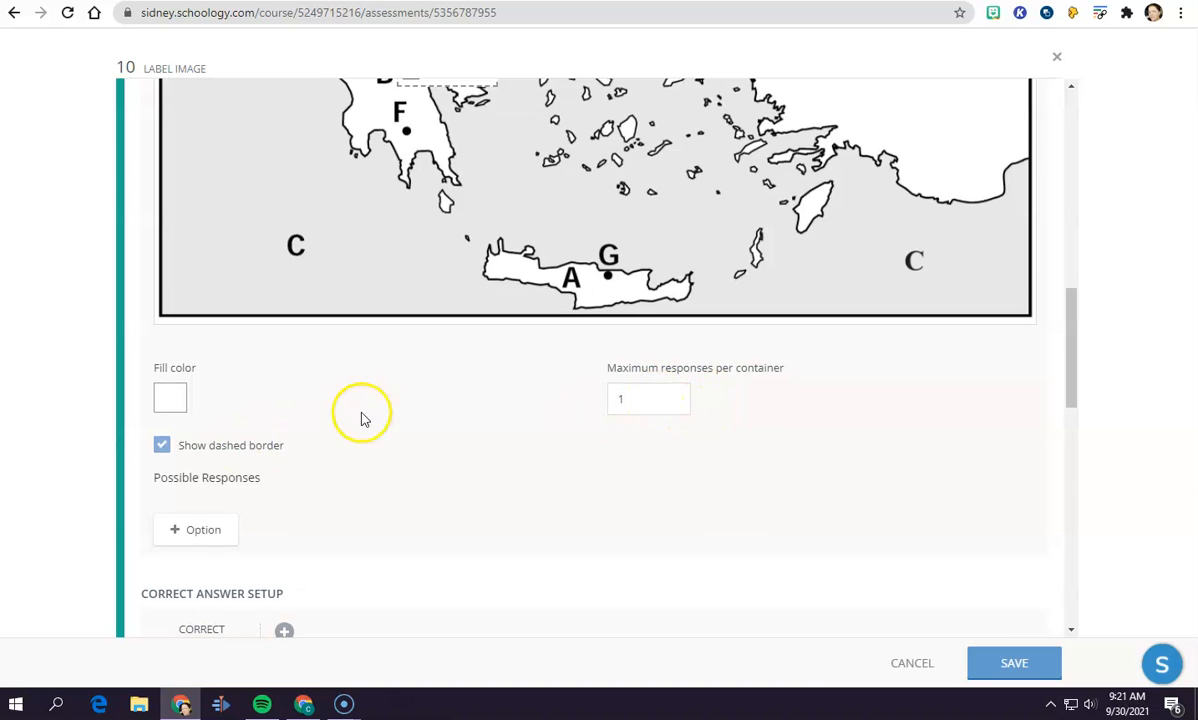
pyautogui.scroll(-3, 361, 415)
pyautogui.scroll(-2, 300, 310)
pyautogui.scroll(-3, 418, 343)
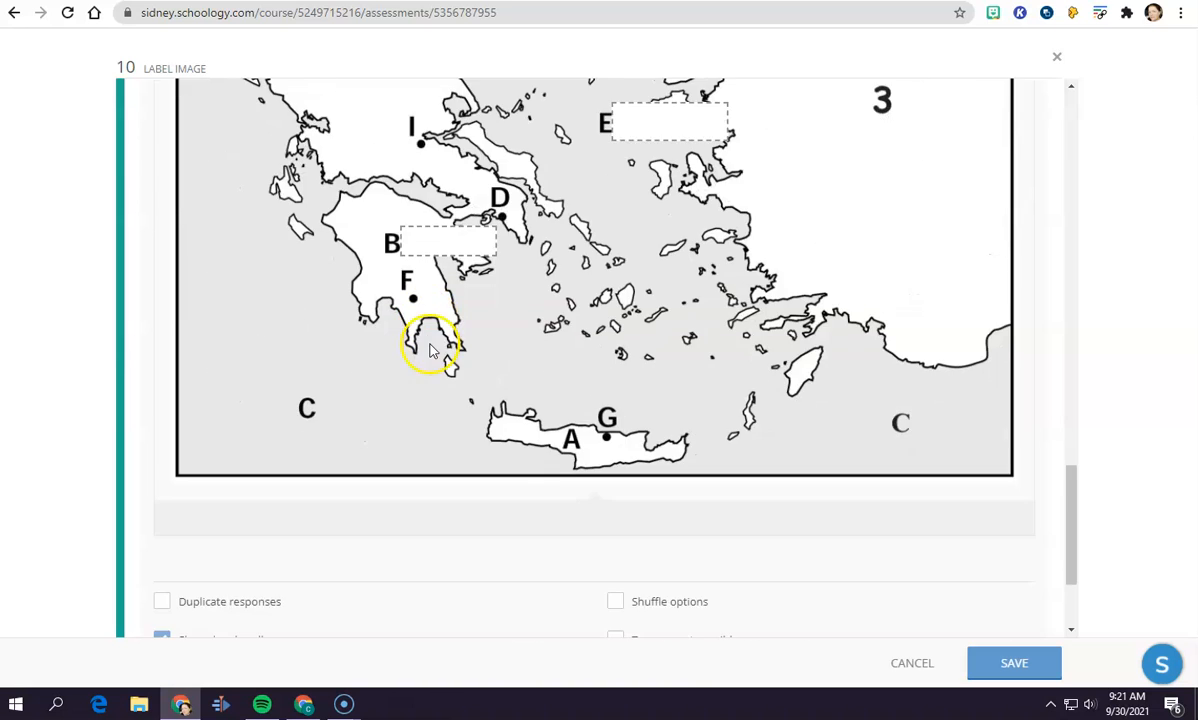
pyautogui.scroll(3, 461, 362)
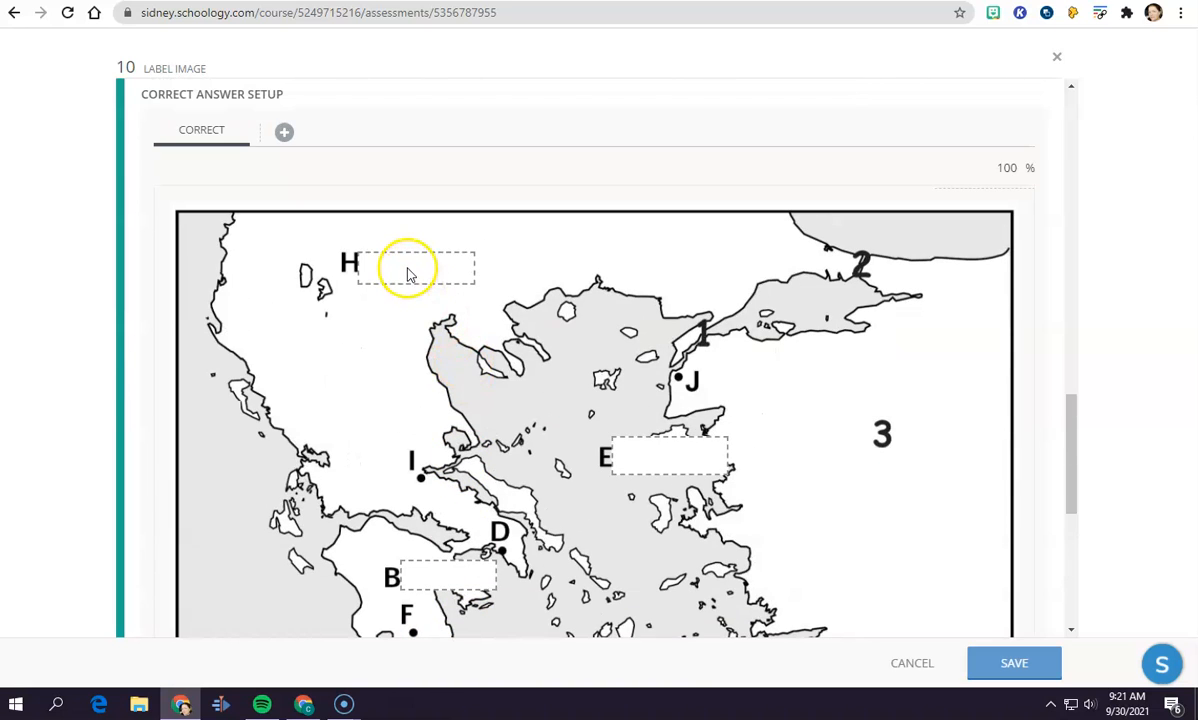
pyautogui.scroll(-4, 412, 285)
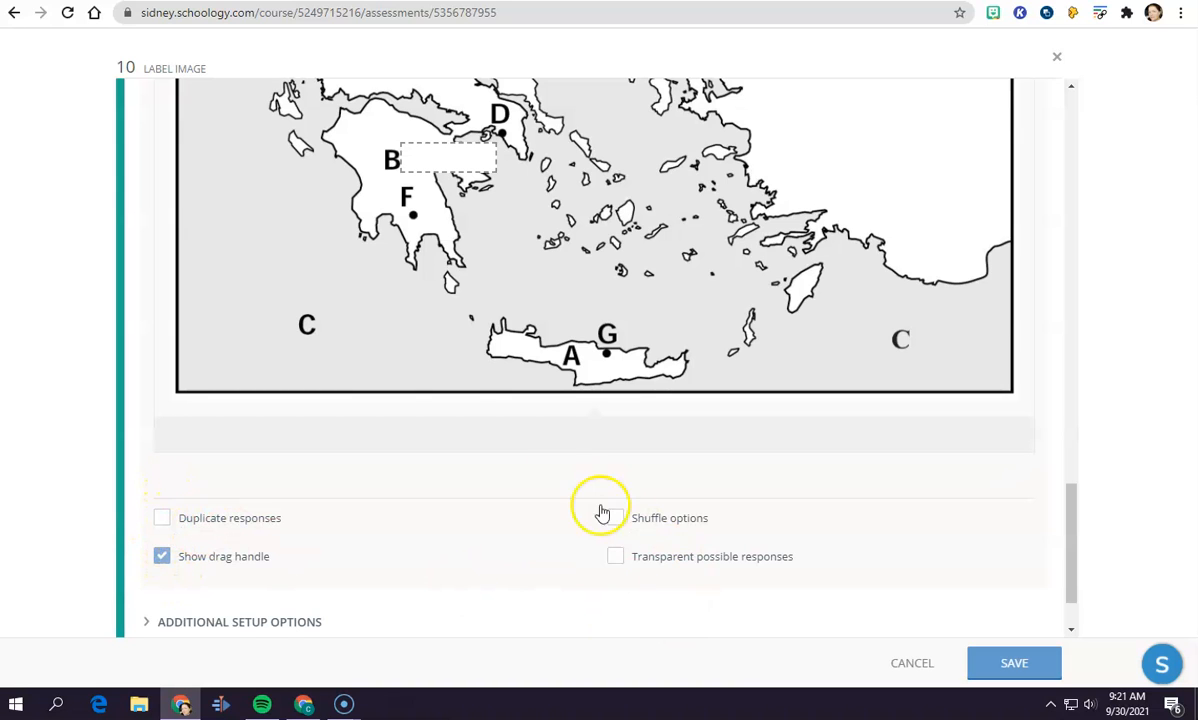
pyautogui.scroll(-1, 560, 495)
pyautogui.scroll(7, 533, 488)
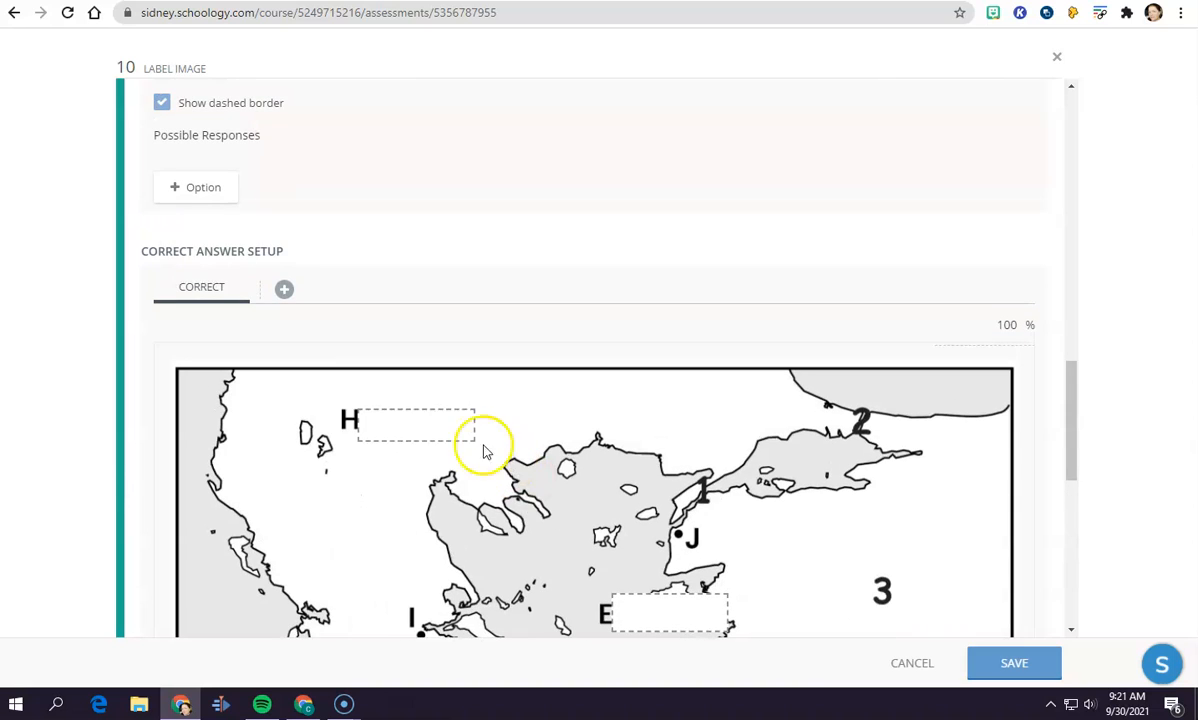
pyautogui.click(390, 426)
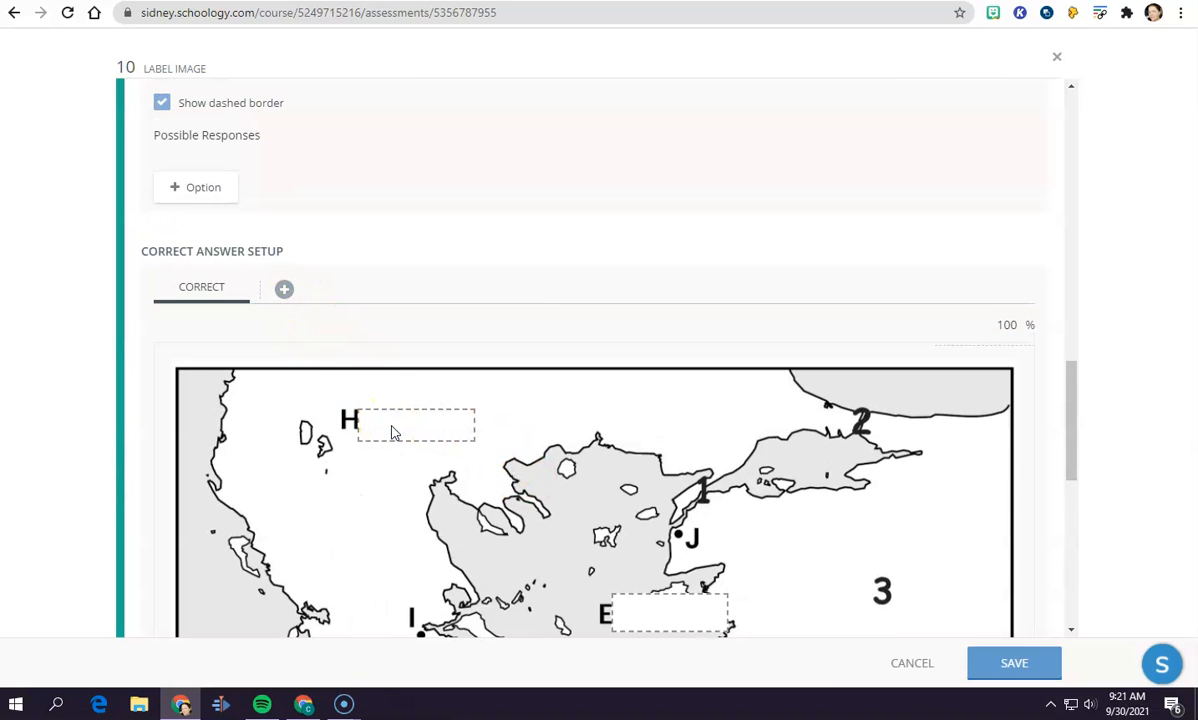
# - Add a first possible response reading "Agean Sea" for the map labels
pyautogui.click(172, 184)
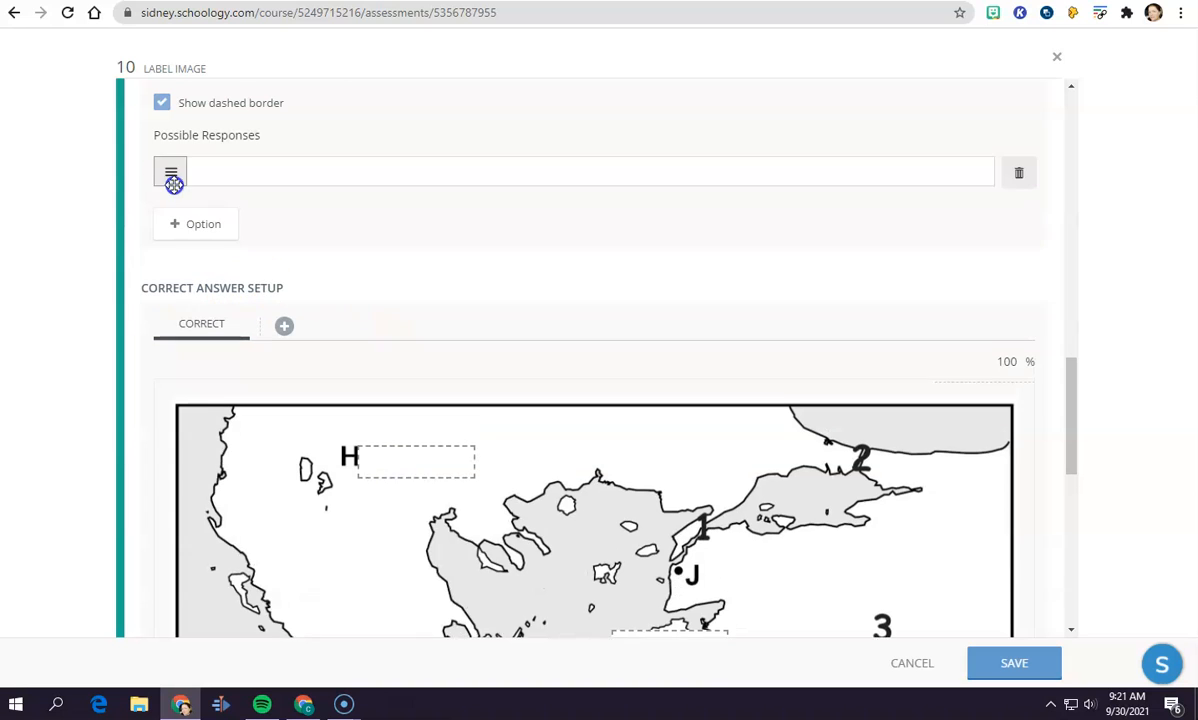
pyautogui.click(245, 168)
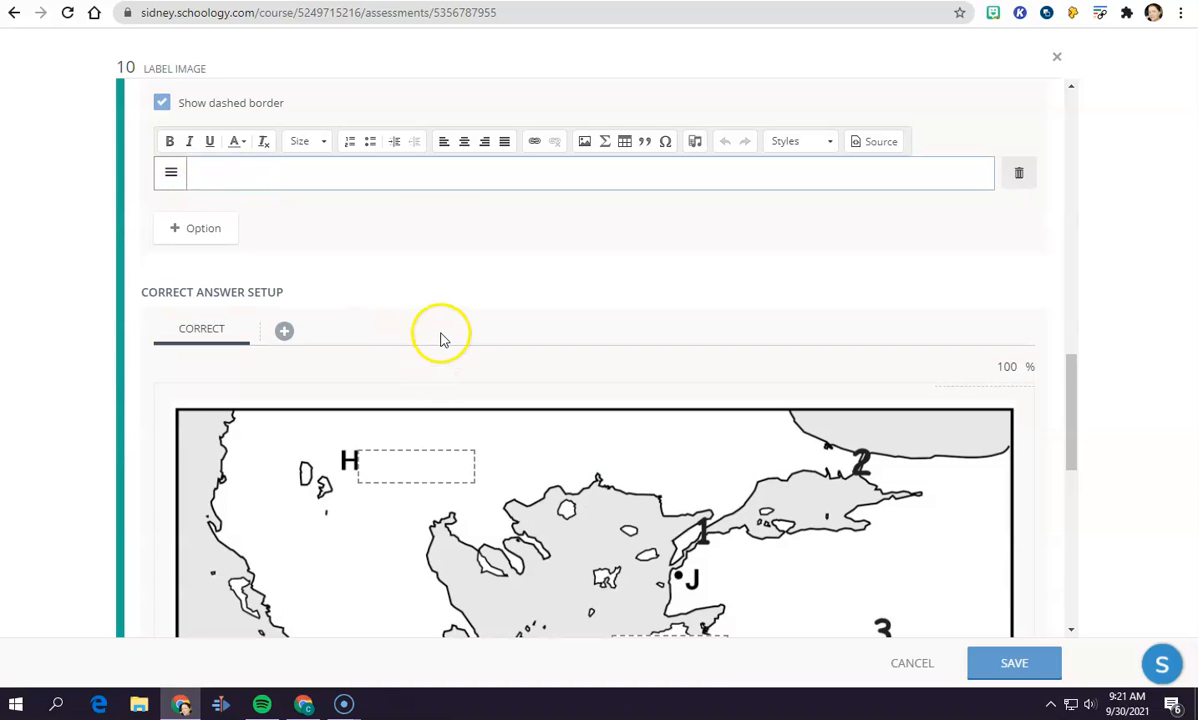
pyautogui.scroll(3, 420, 328)
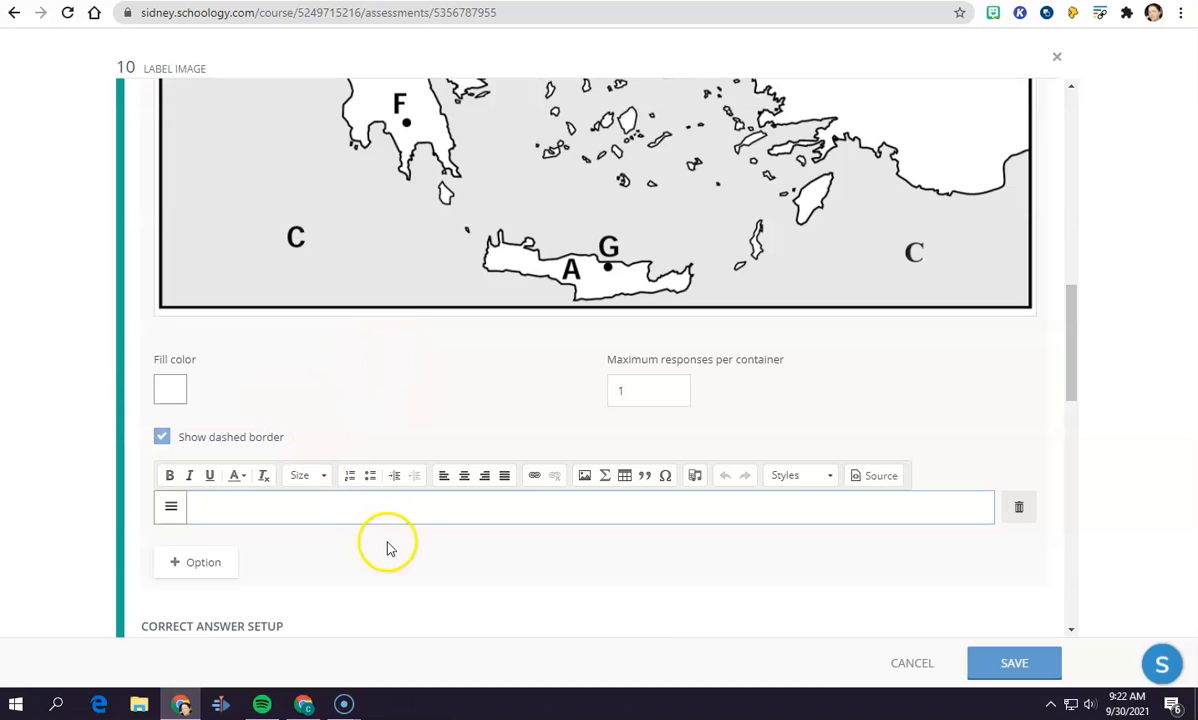
pyautogui.scroll(-3, 399, 540)
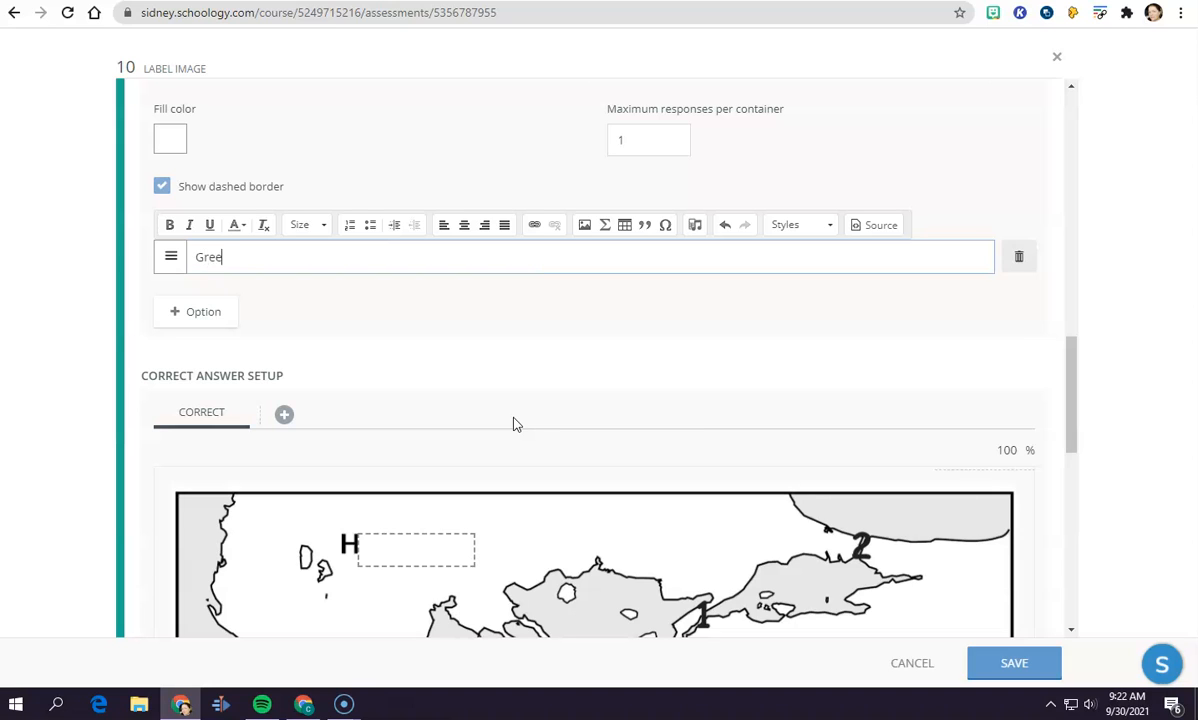
pyautogui.press('BackSpace')
pyautogui.press('BackSpace')
pyautogui.press('BackSpace')
pyautogui.press('BackSpace')
pyautogui.write('Agean Sea')
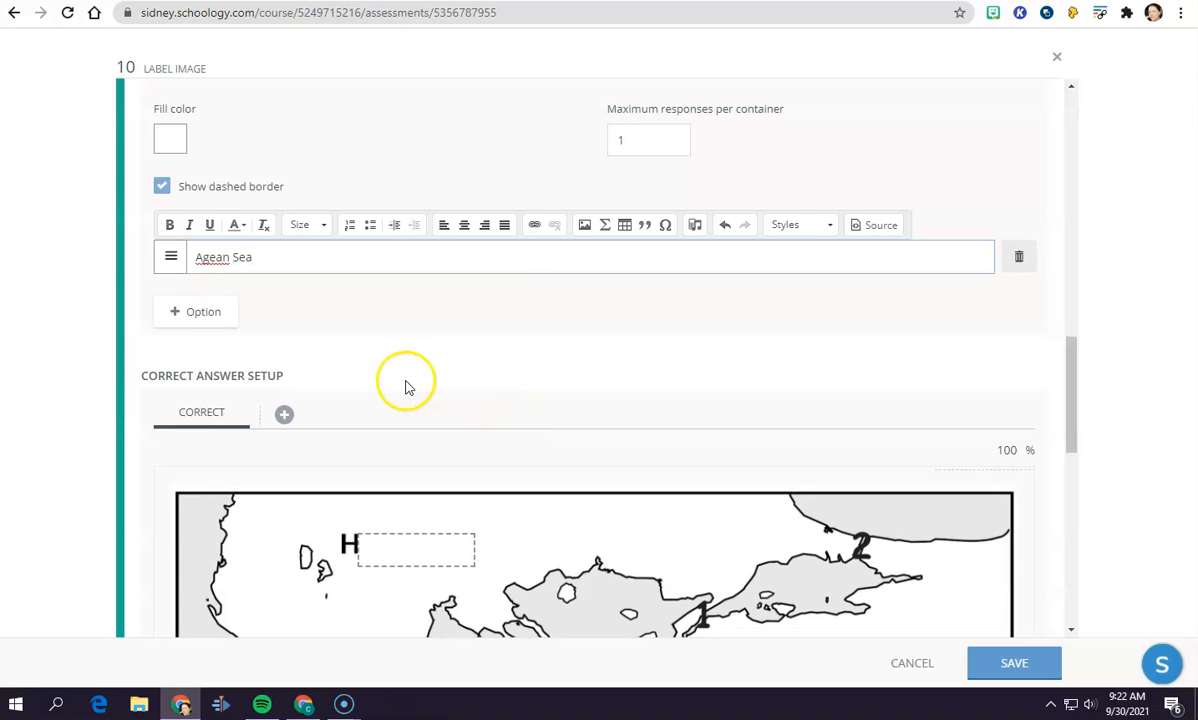
pyautogui.click(218, 258)
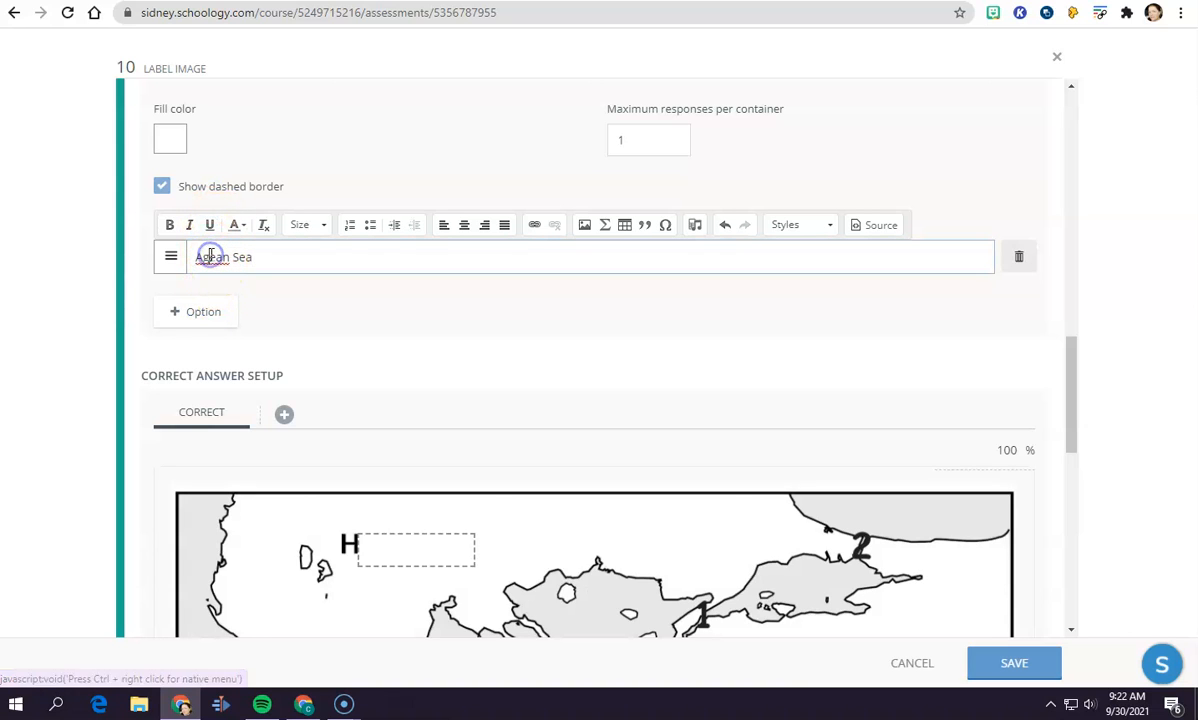
# - Add a second possible response reading "Sparta"
pyautogui.click(203, 313)
pyautogui.click(213, 302)
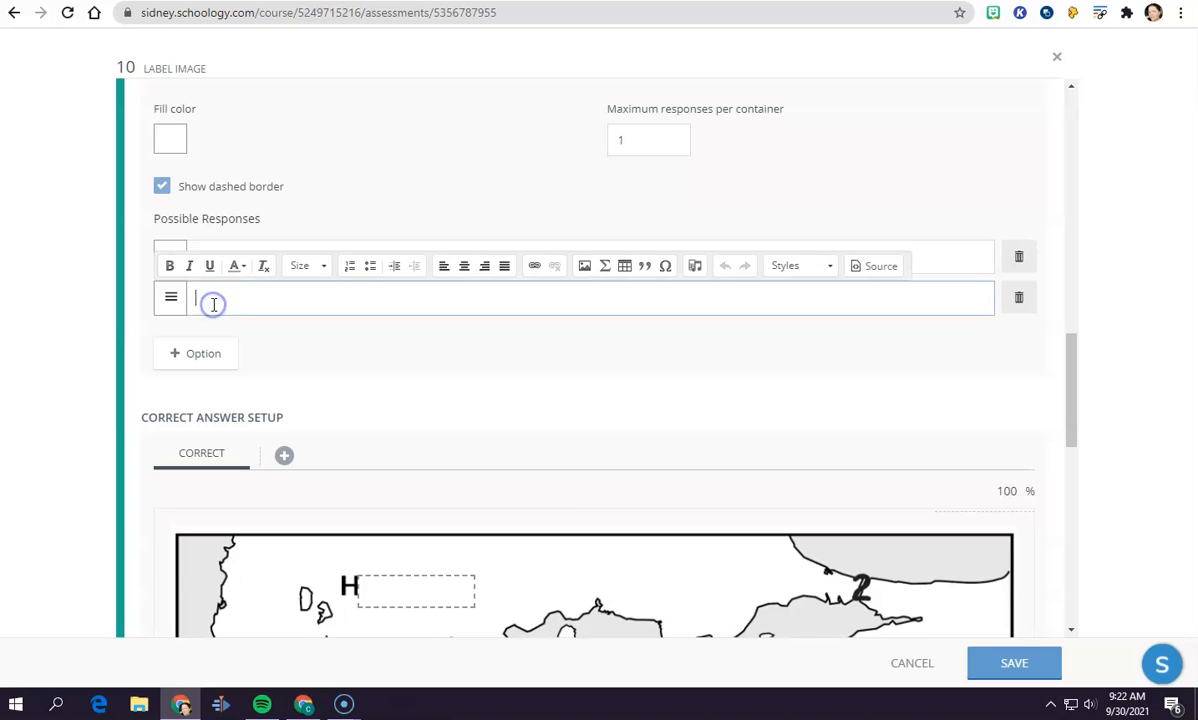
pyautogui.scroll(1, 213, 302)
pyautogui.scroll(-7, 334, 393)
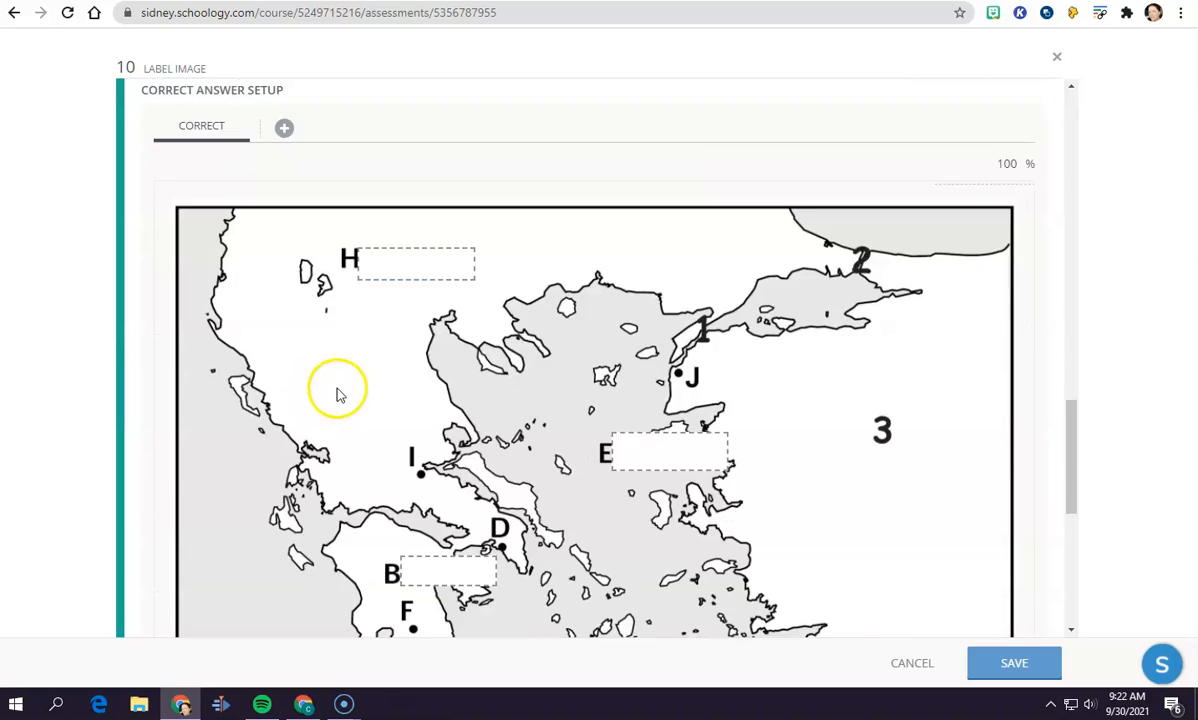
pyautogui.scroll(6, 341, 391)
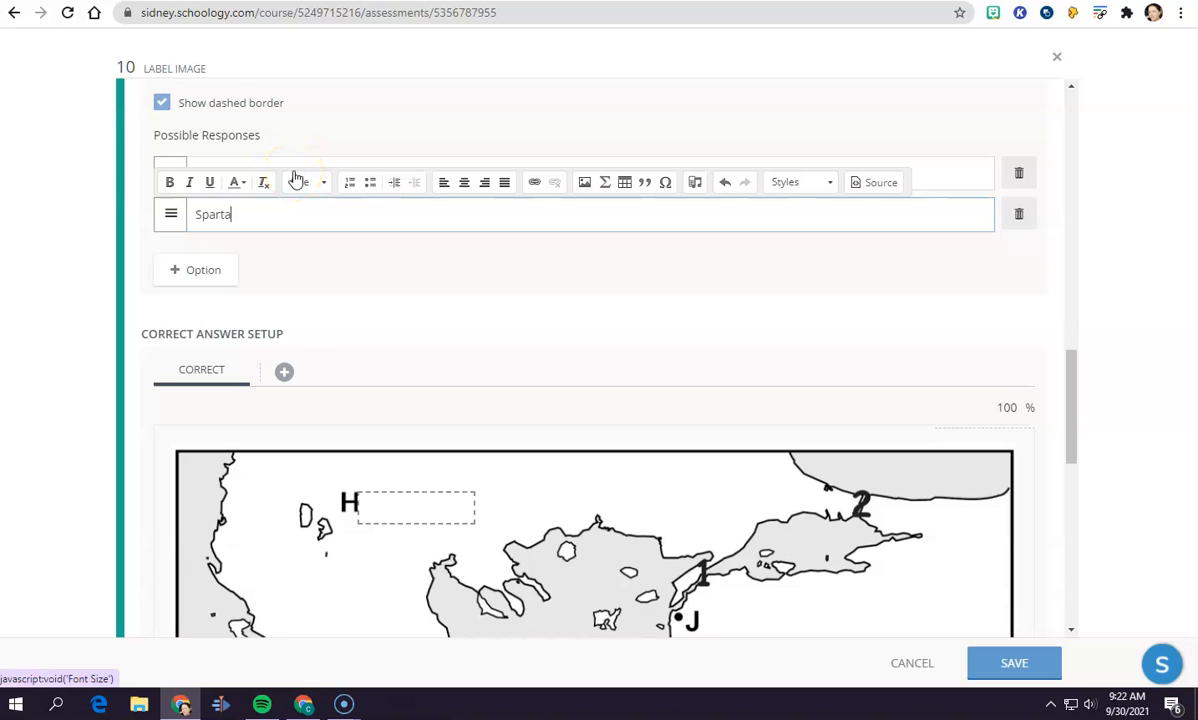
# - Add a third possible response reading "Germanic Tribes"
pyautogui.click(212, 279)
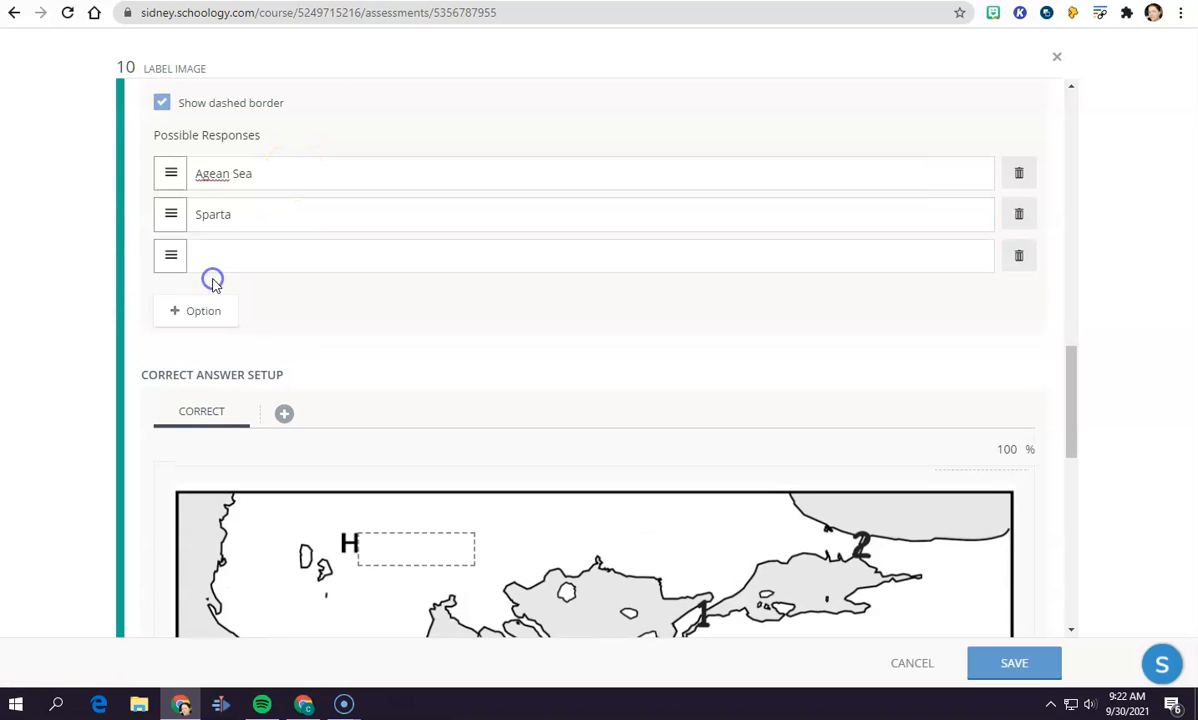
pyautogui.click(236, 265)
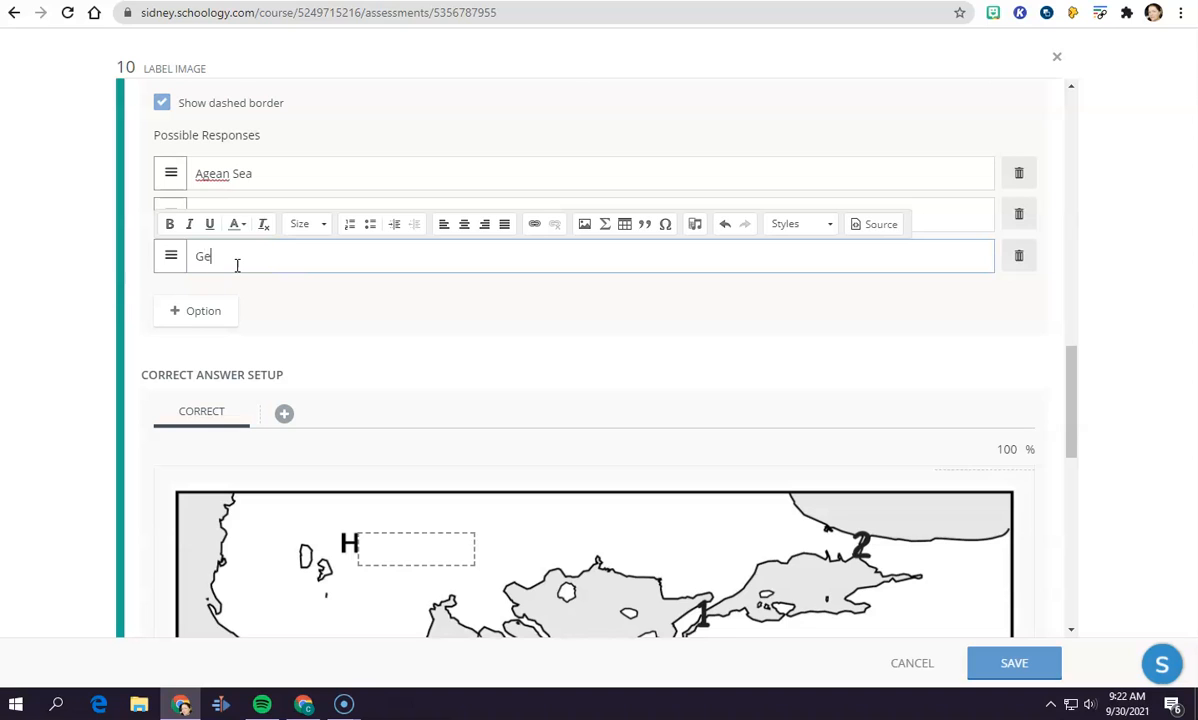
pyautogui.write('Germanic')
pyautogui.click(548, 351)
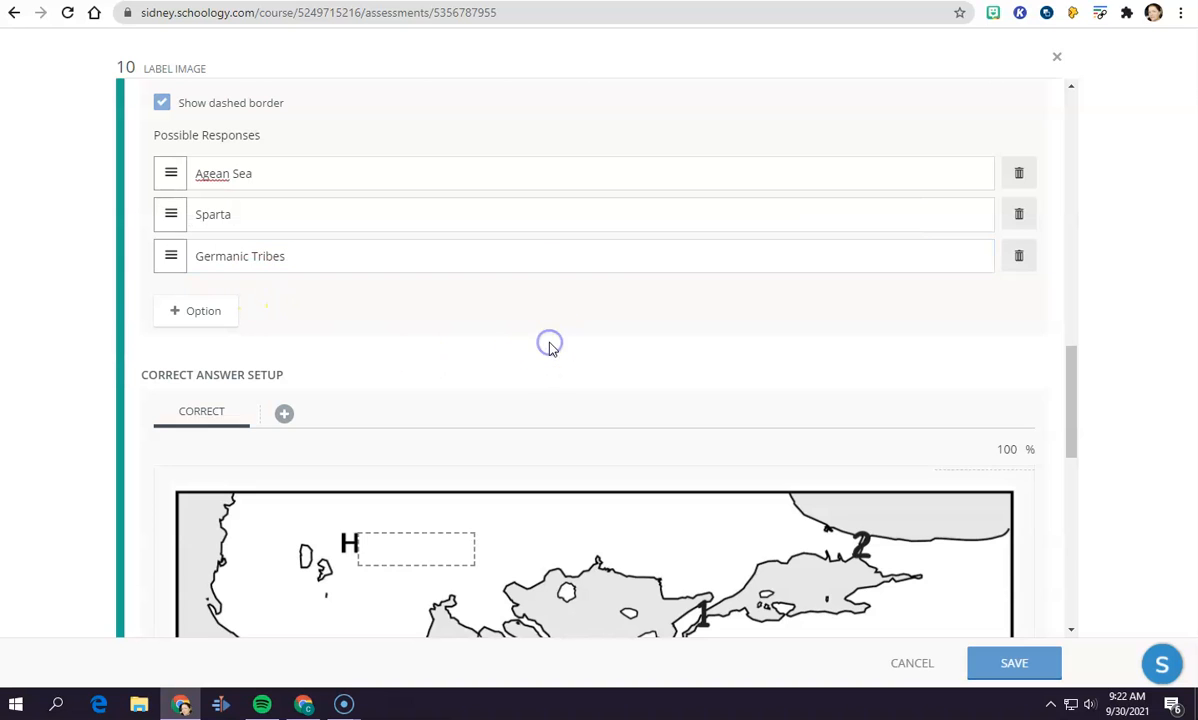
# - Set the correct answers on the map by placing Agean Sea at E, Sparta at B and Germanic Tribes at H
pyautogui.scroll(-8, 530, 400)
pyautogui.scroll(2, 492, 428)
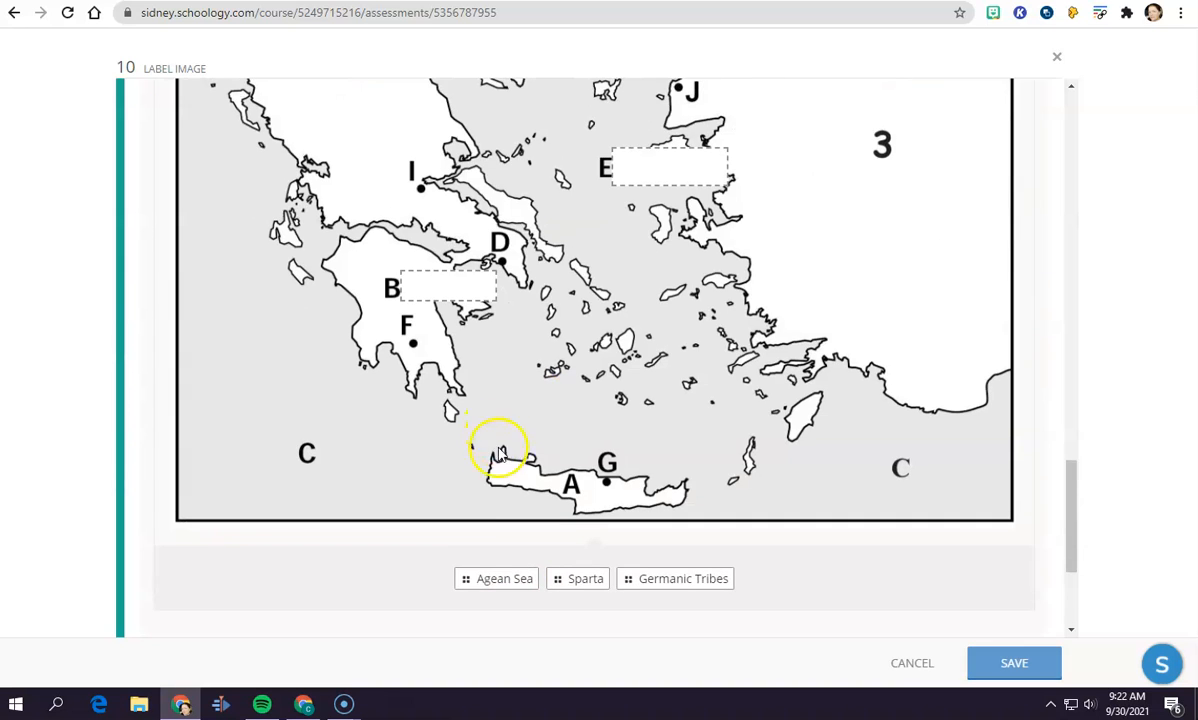
pyautogui.moveTo(495, 575); pyautogui.dragTo(668, 166)
pyautogui.moveTo(527, 578); pyautogui.dragTo(436, 275)
pyautogui.moveTo(618, 578); pyautogui.dragTo(438, 238)
# - Review the label image question's answers, image settings and display options, and save the question
pyautogui.scroll(3, 415, 206)
pyautogui.scroll(-5, 576, 343)
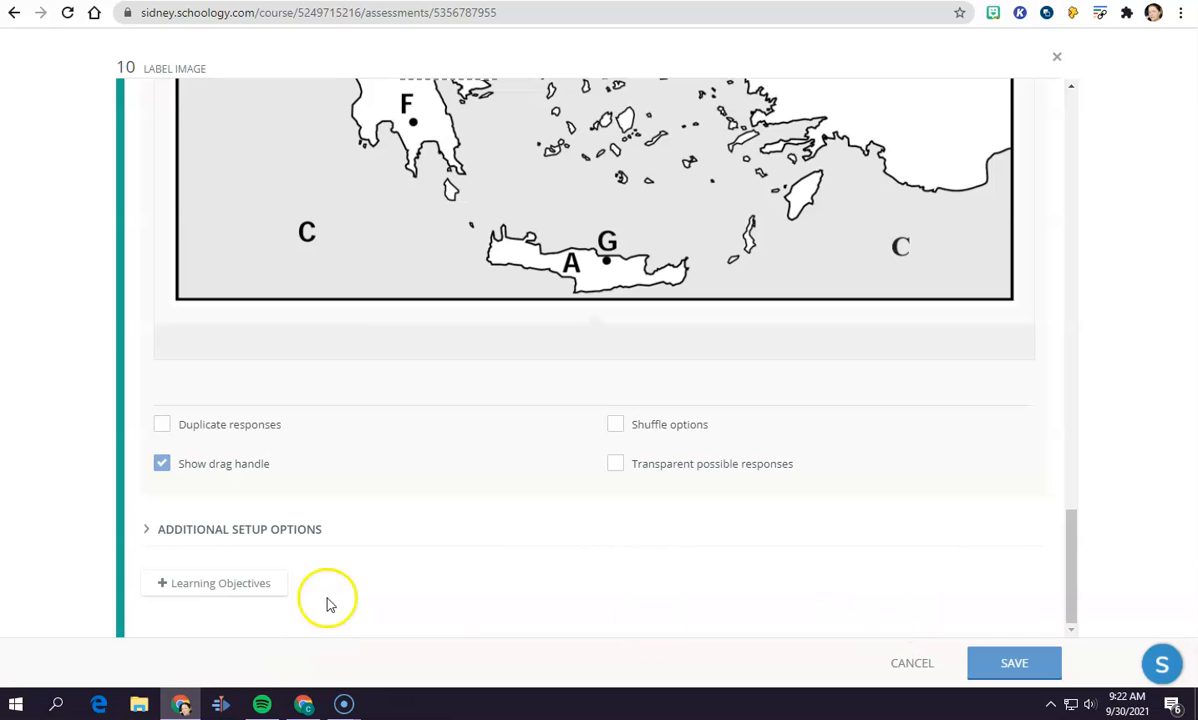
pyautogui.scroll(12, 509, 542)
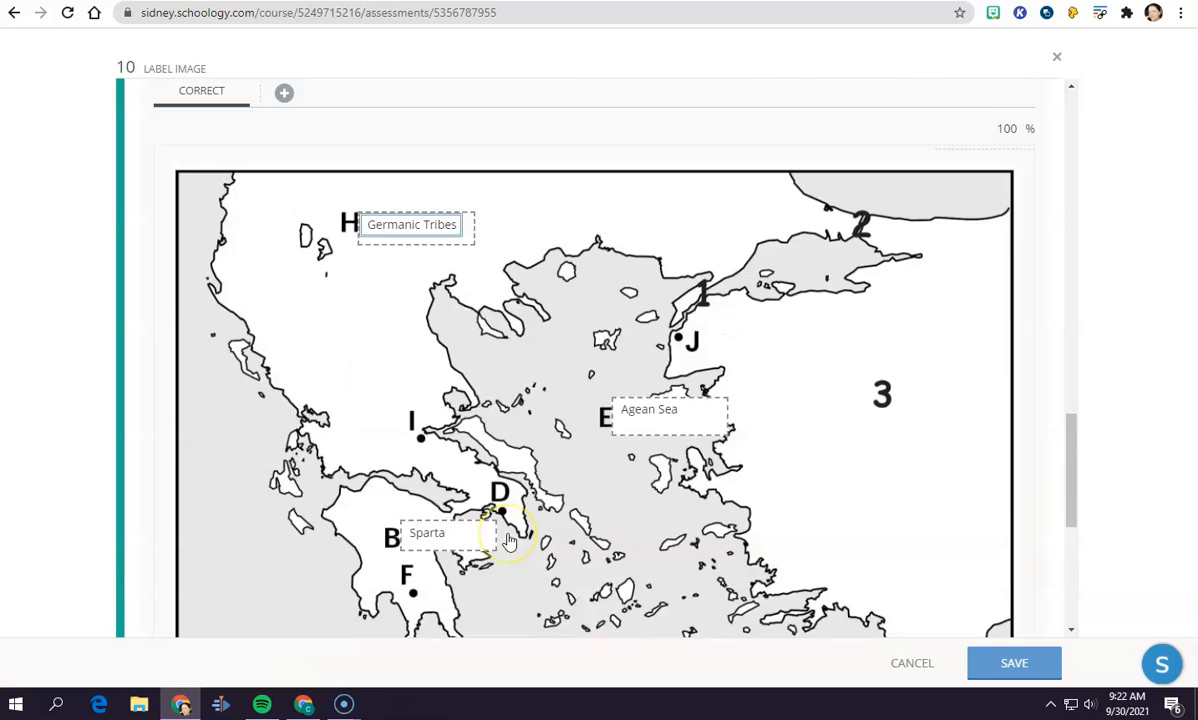
pyautogui.scroll(8, 514, 525)
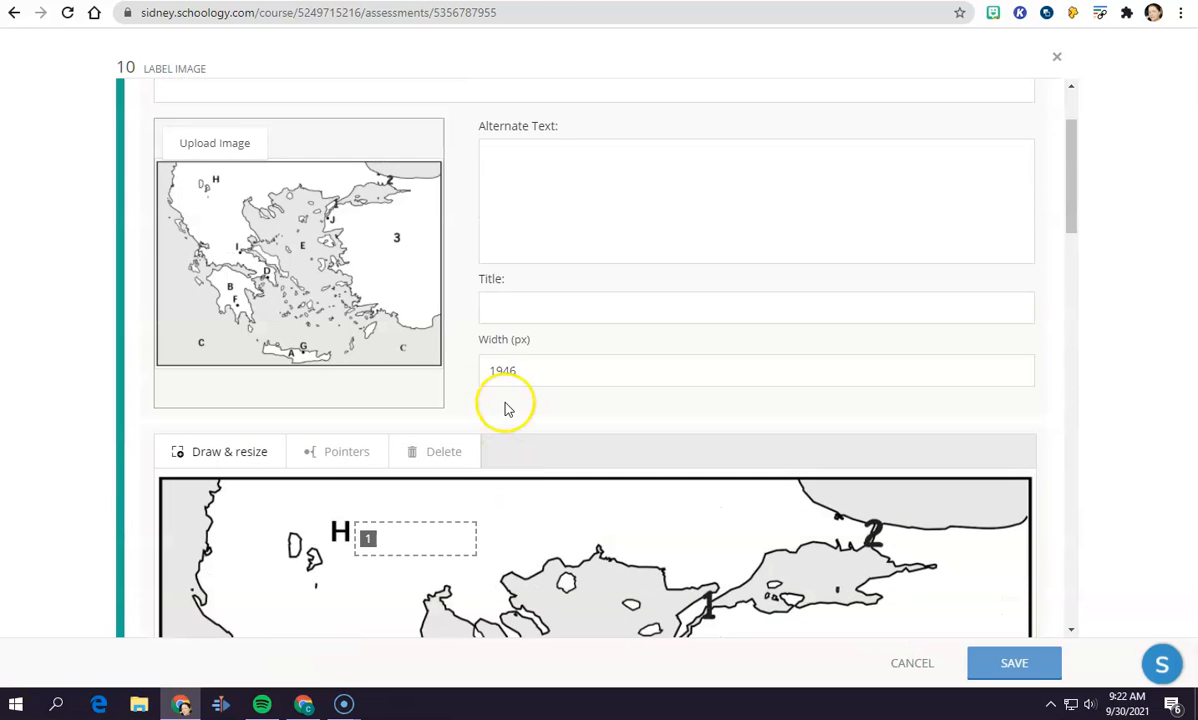
pyautogui.scroll(2, 507, 409)
pyautogui.scroll(-20, 503, 441)
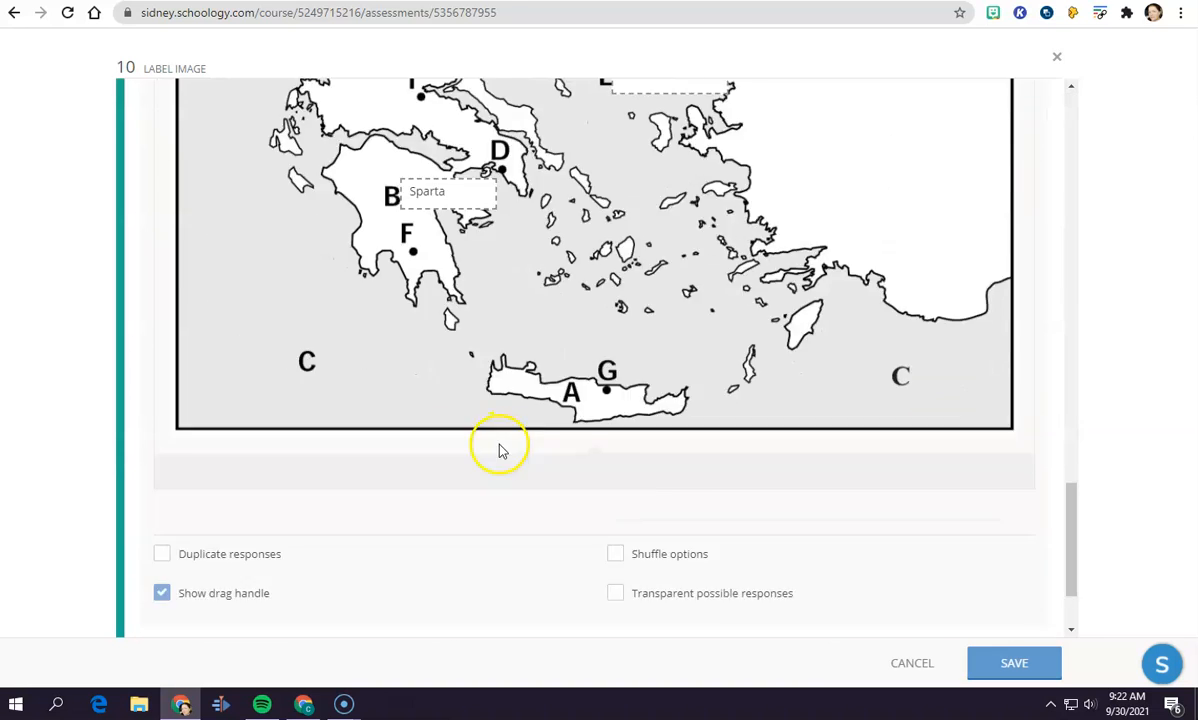
pyautogui.click(985, 663)
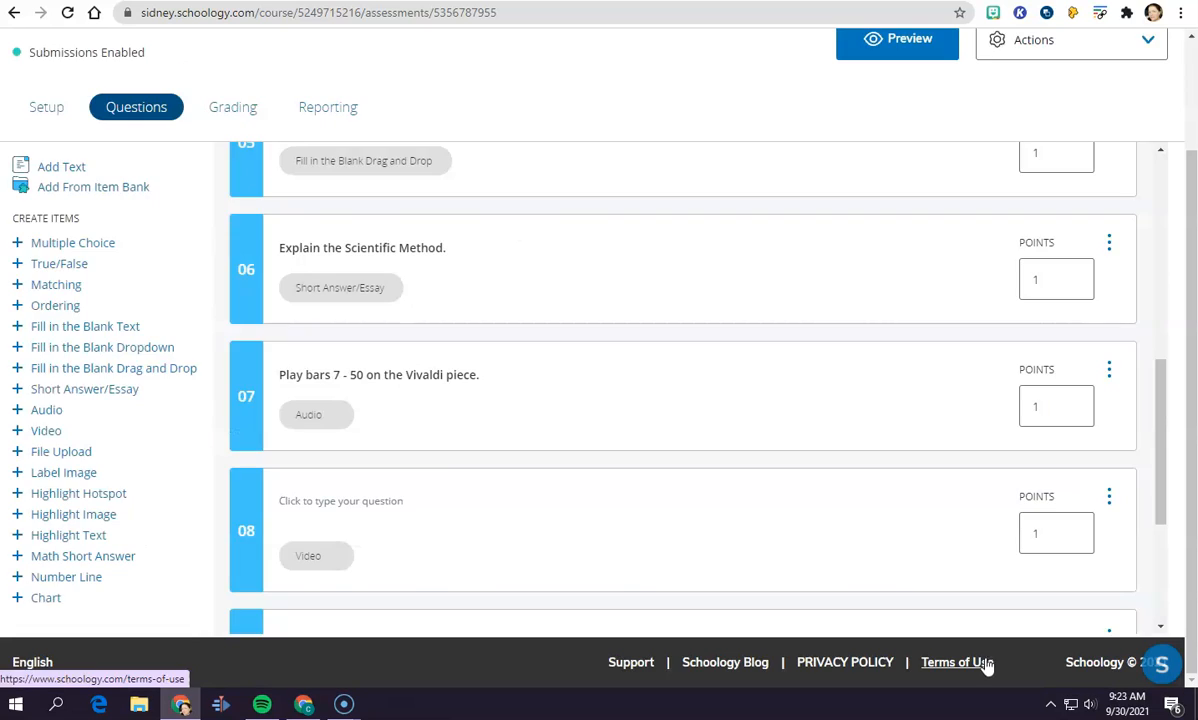
# - Start a Highlight Hotspot question and upload the blank map 041cc9fcd1f6f3c18a7982f61c2ca267.png from Downloads as its image
pyautogui.click(91, 496)
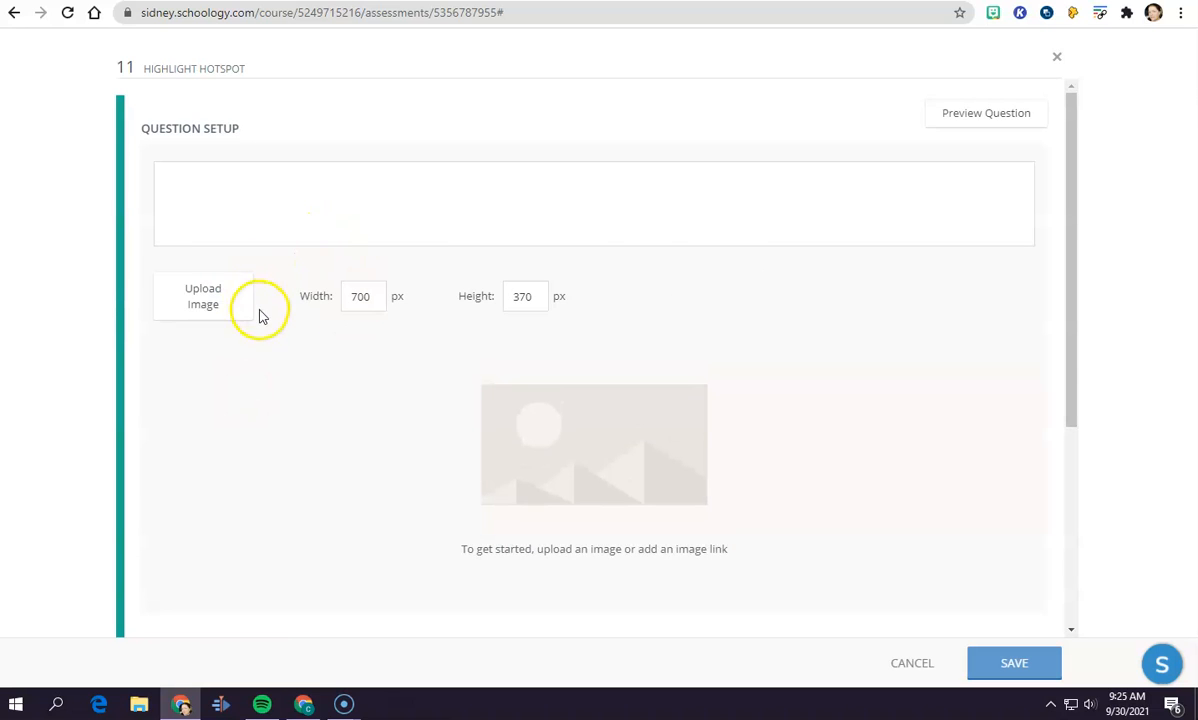
pyautogui.click(174, 298)
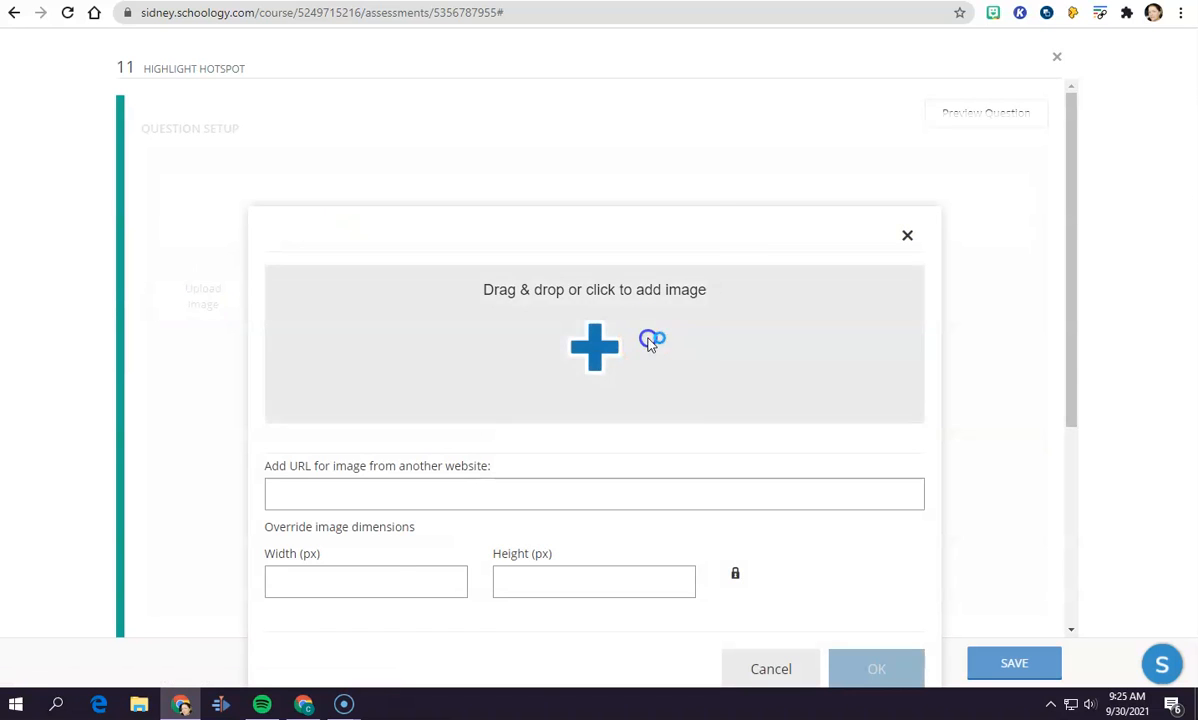
pyautogui.click(648, 340)
pyautogui.scroll(-5, 502, 256)
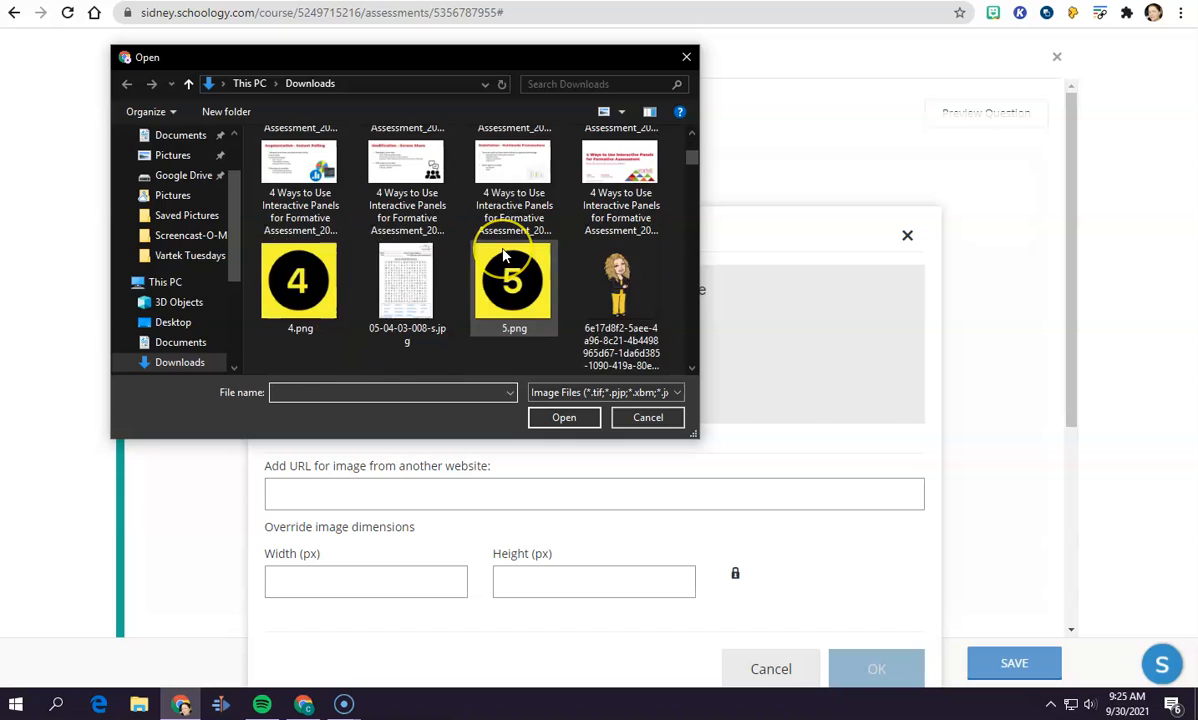
pyautogui.click(302, 303)
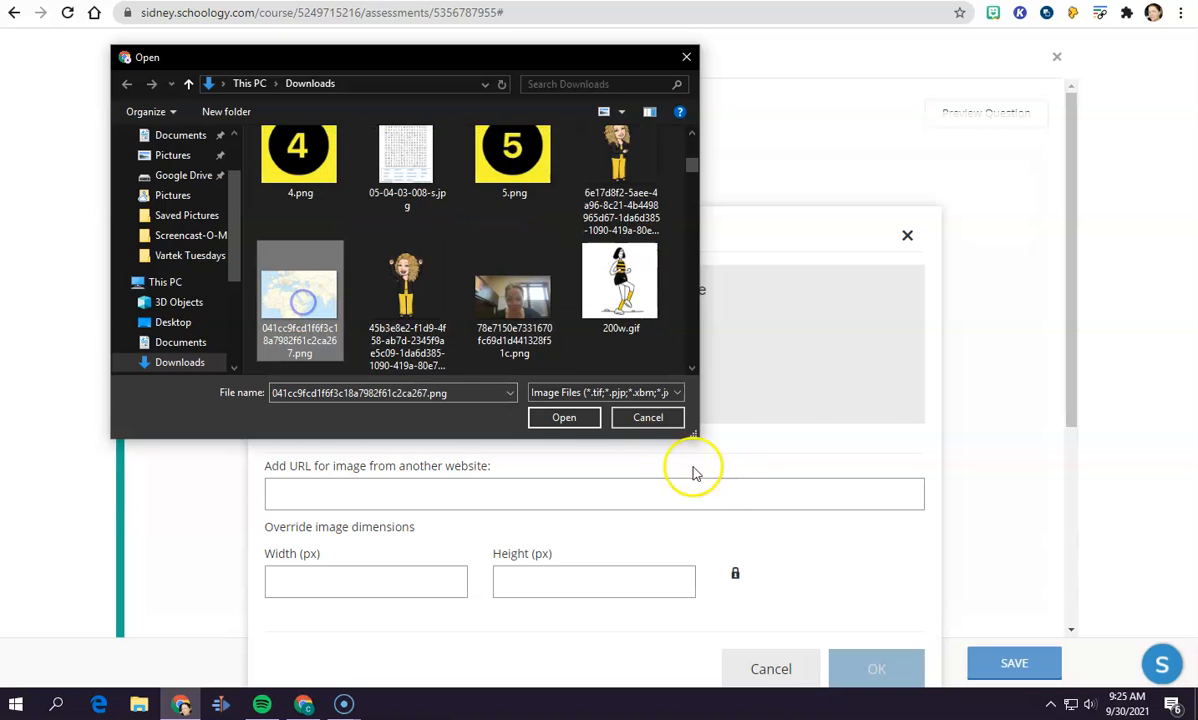
pyautogui.click(561, 415)
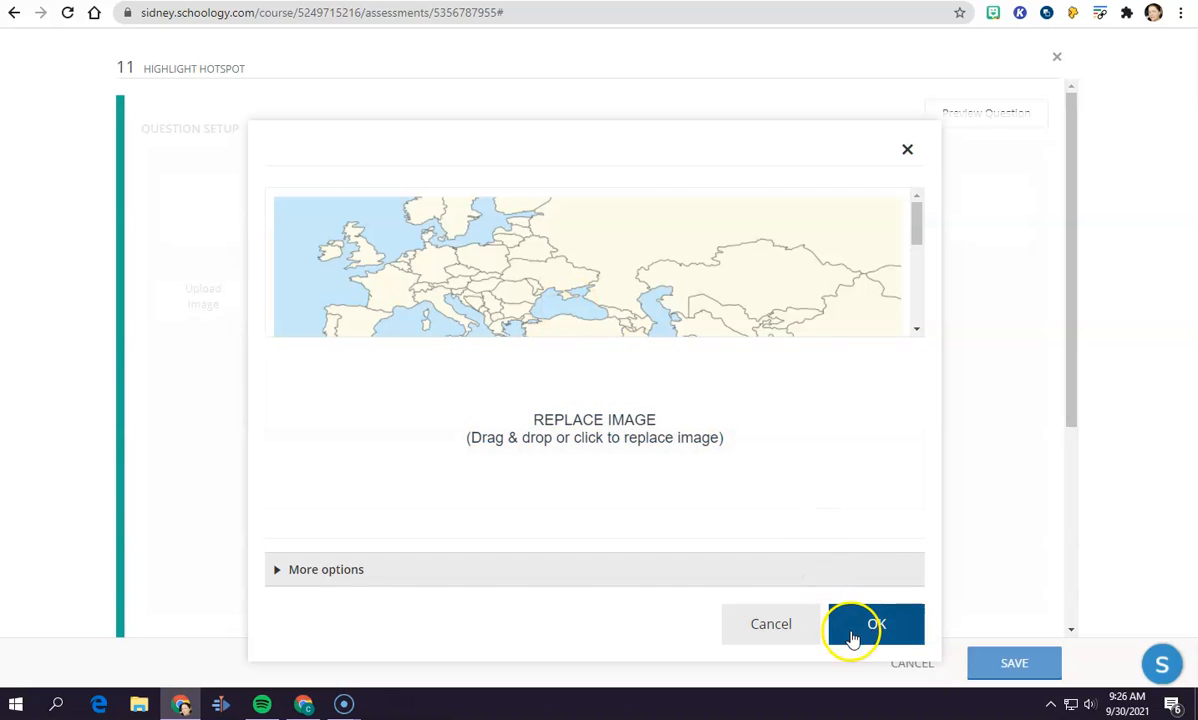
pyautogui.click(848, 628)
# - Enter the question text "Identify the area conquered by Alexander the Great."
pyautogui.click(226, 172)
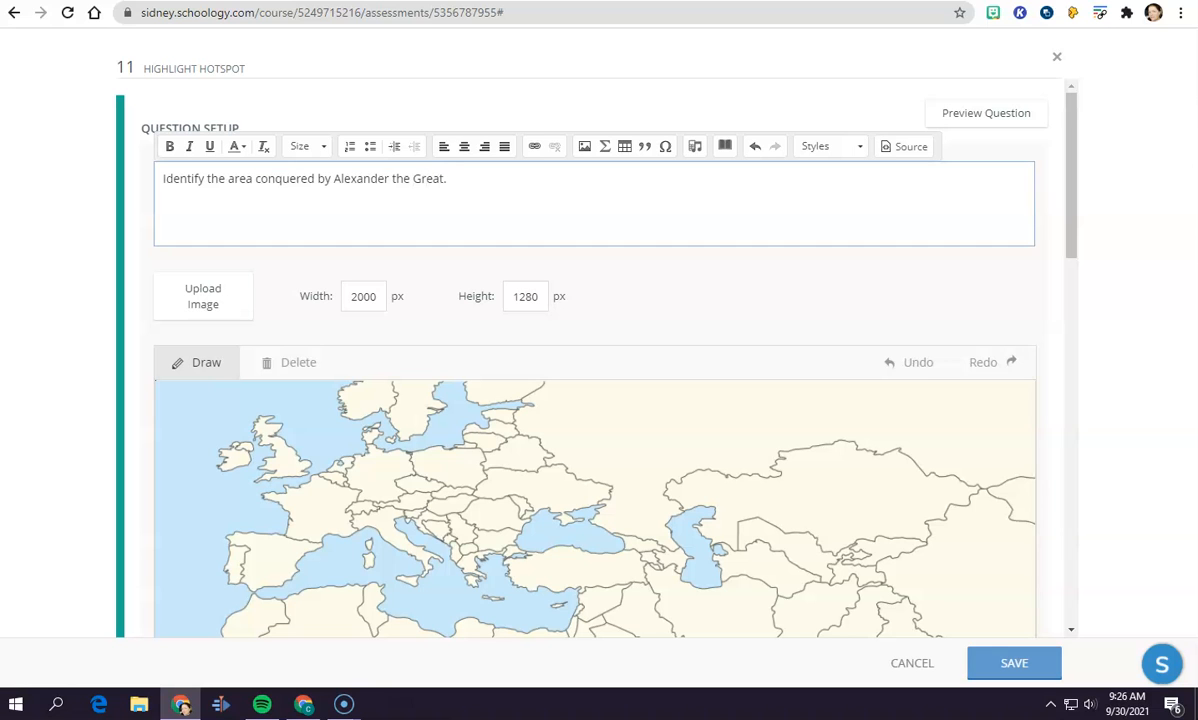
# - Draw a closed six-point hotspot area on the map from Italy and the eastern Mediterranean across Turkey to beyond the Caspian Sea
pyautogui.scroll(-3, 380, 300)
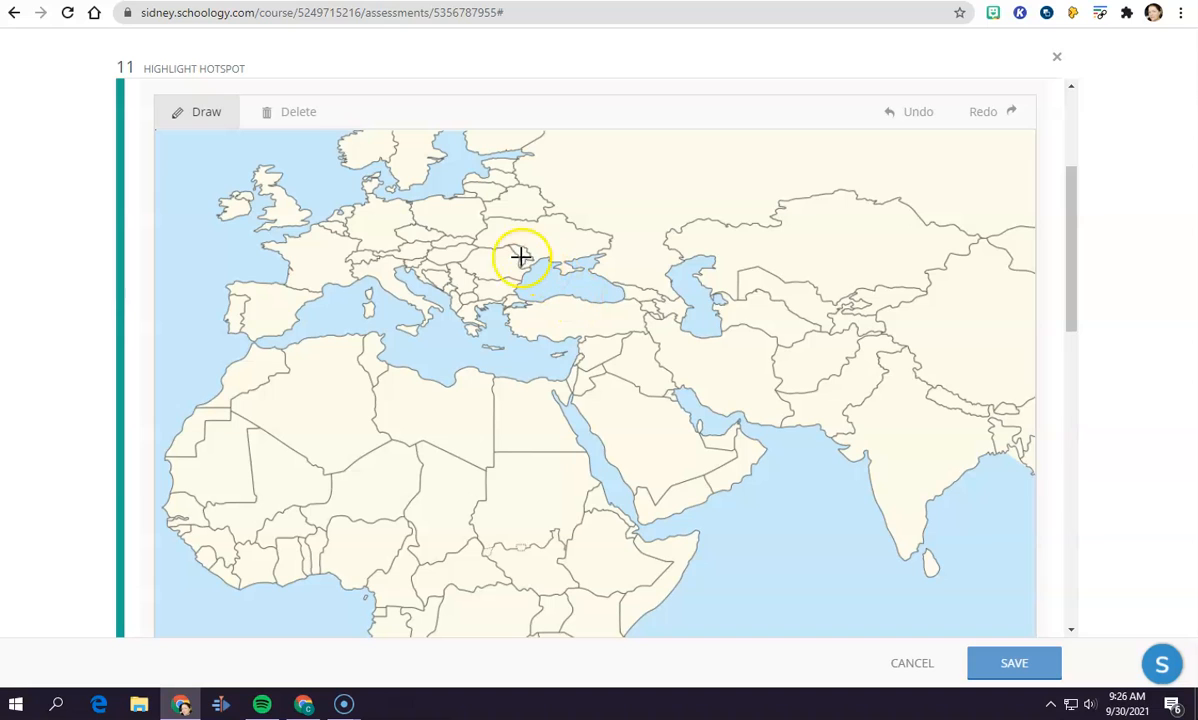
pyautogui.click(467, 243)
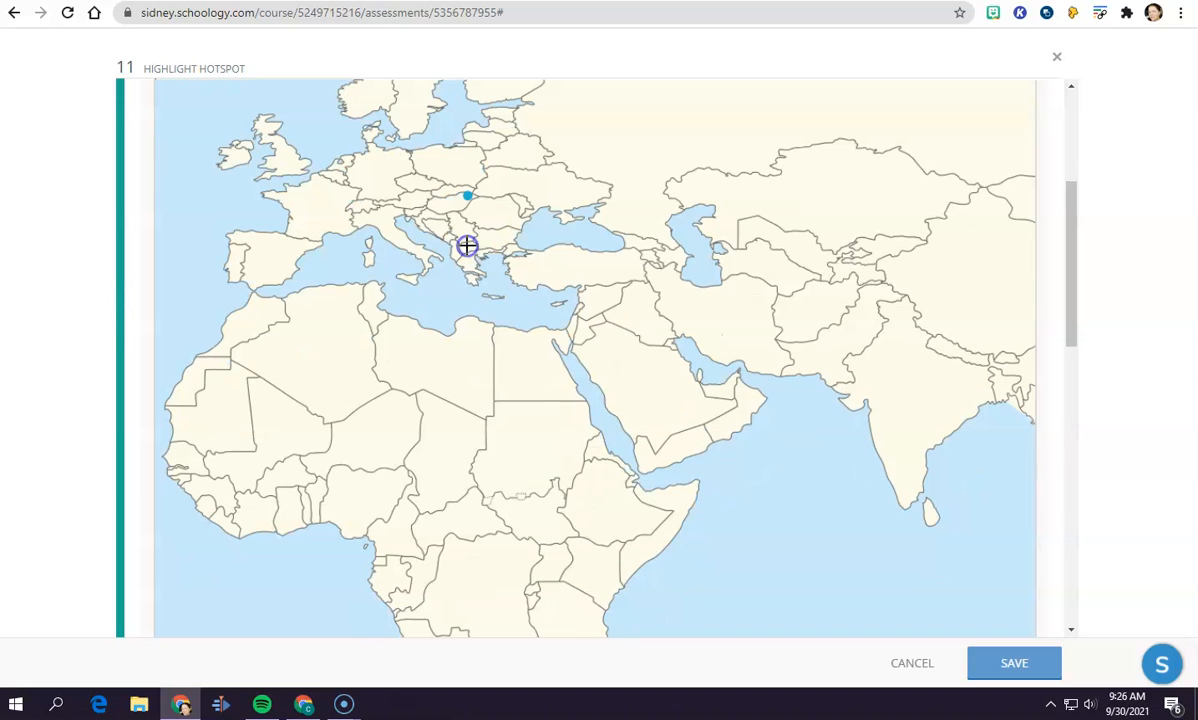
pyautogui.click(358, 211)
pyautogui.click(371, 325)
pyautogui.click(593, 350)
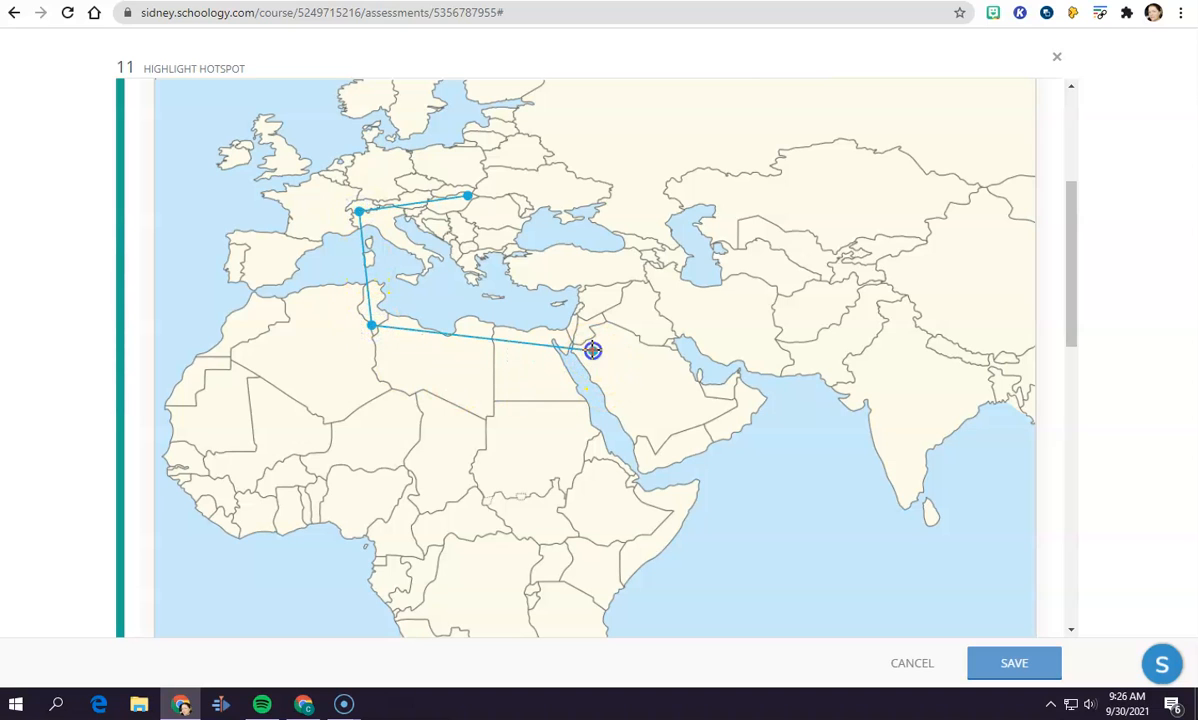
pyautogui.click(773, 320)
pyautogui.click(752, 174)
pyautogui.click(469, 195)
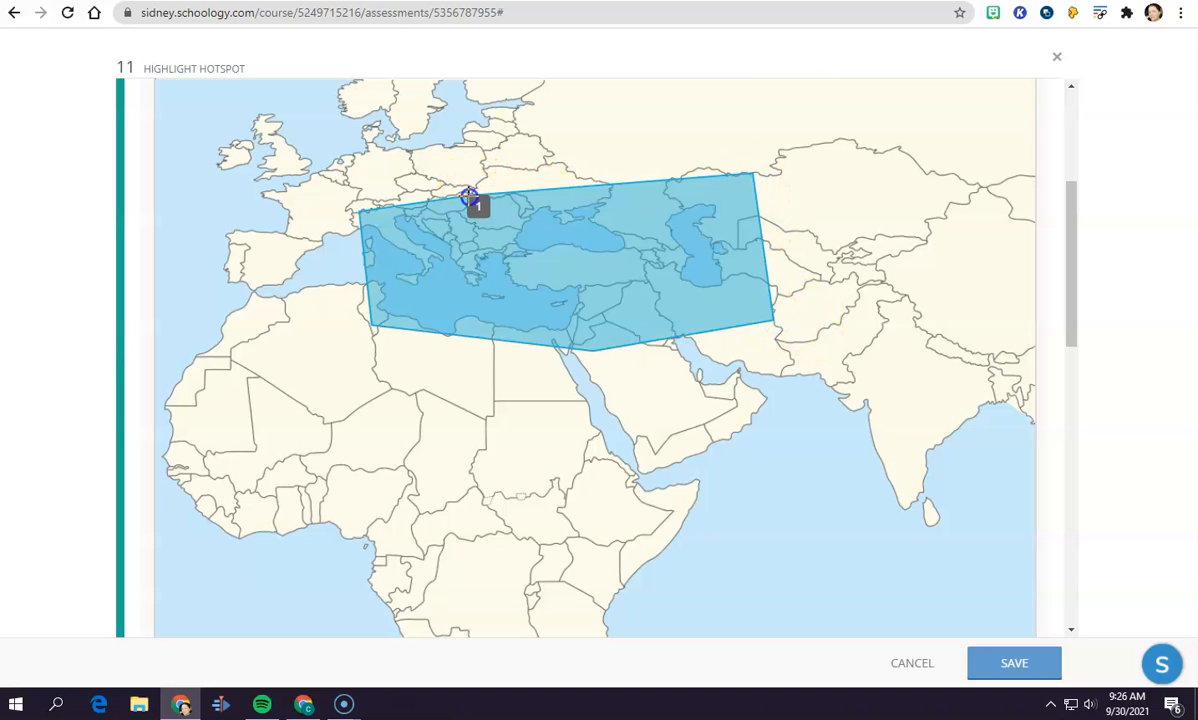
pyautogui.scroll(3, 538, 381)
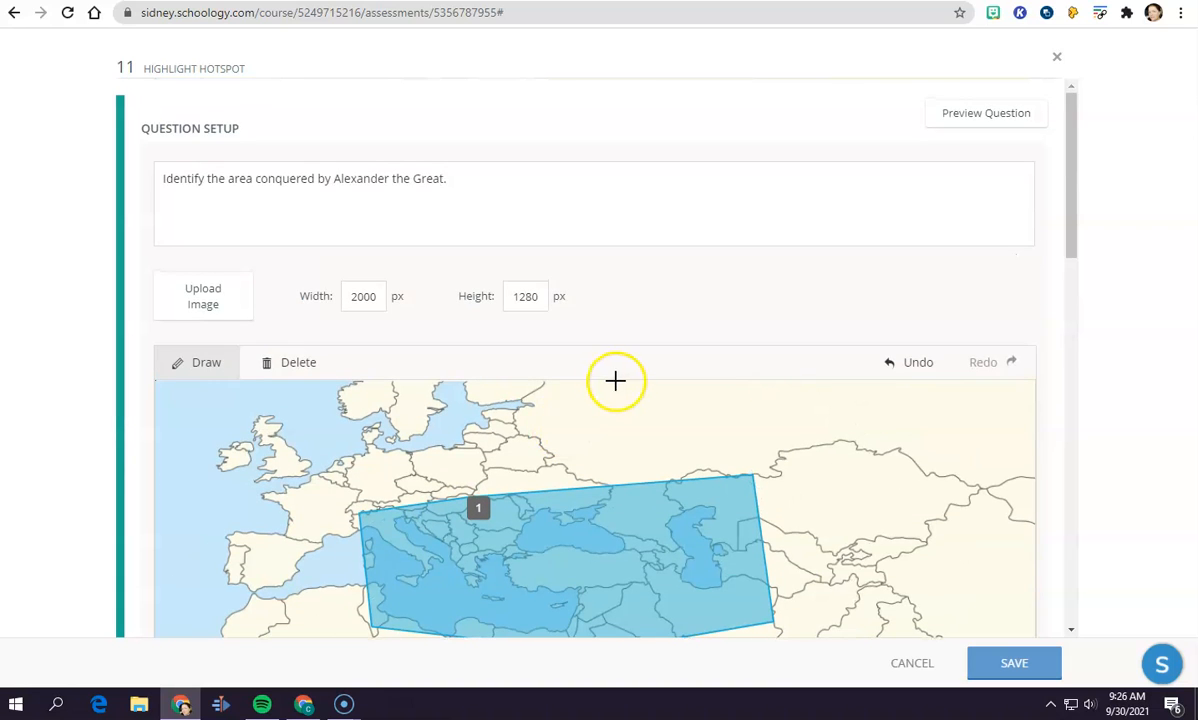
# - Draw a closed four-point hotspot area on the map around the British Isles
pyautogui.scroll(-3, 615, 380)
pyautogui.scroll(2, 335, 301)
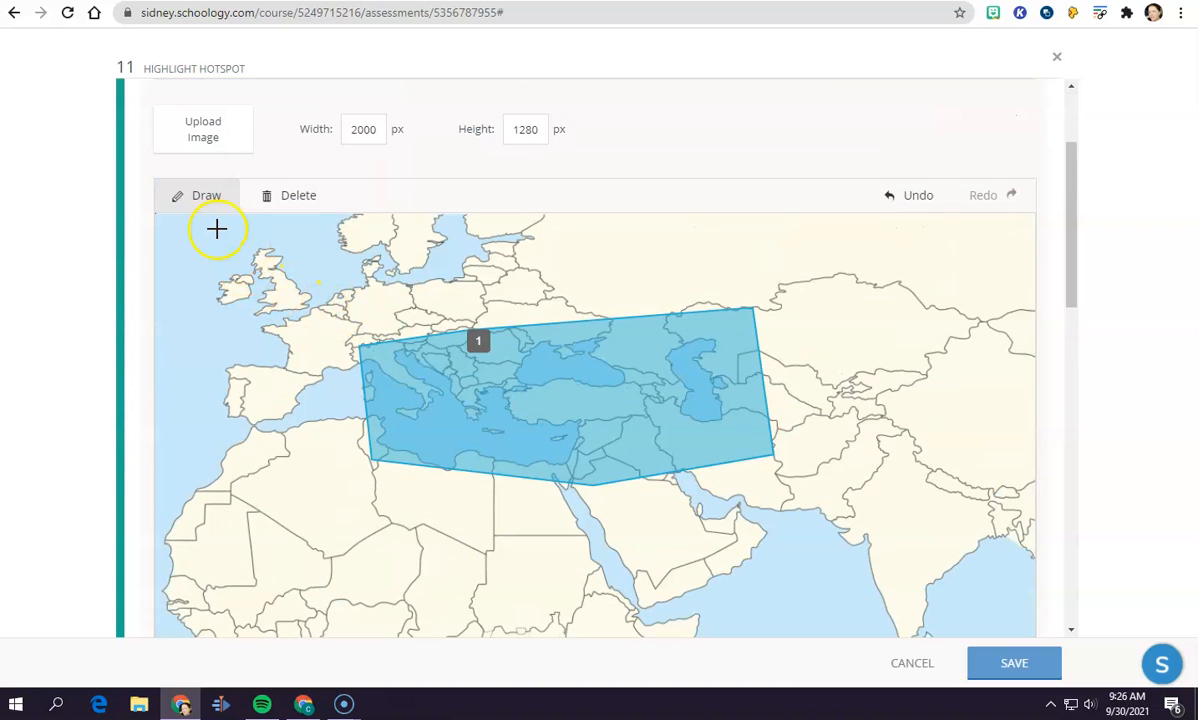
pyautogui.click(208, 312)
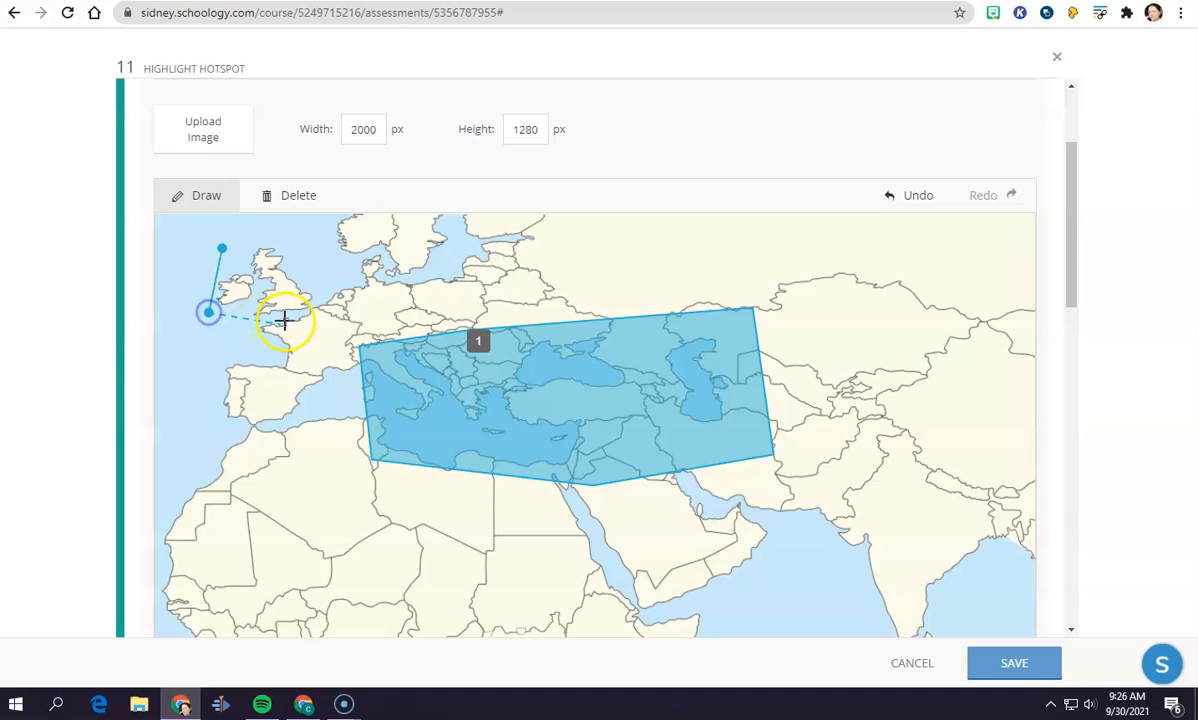
pyautogui.click(221, 245)
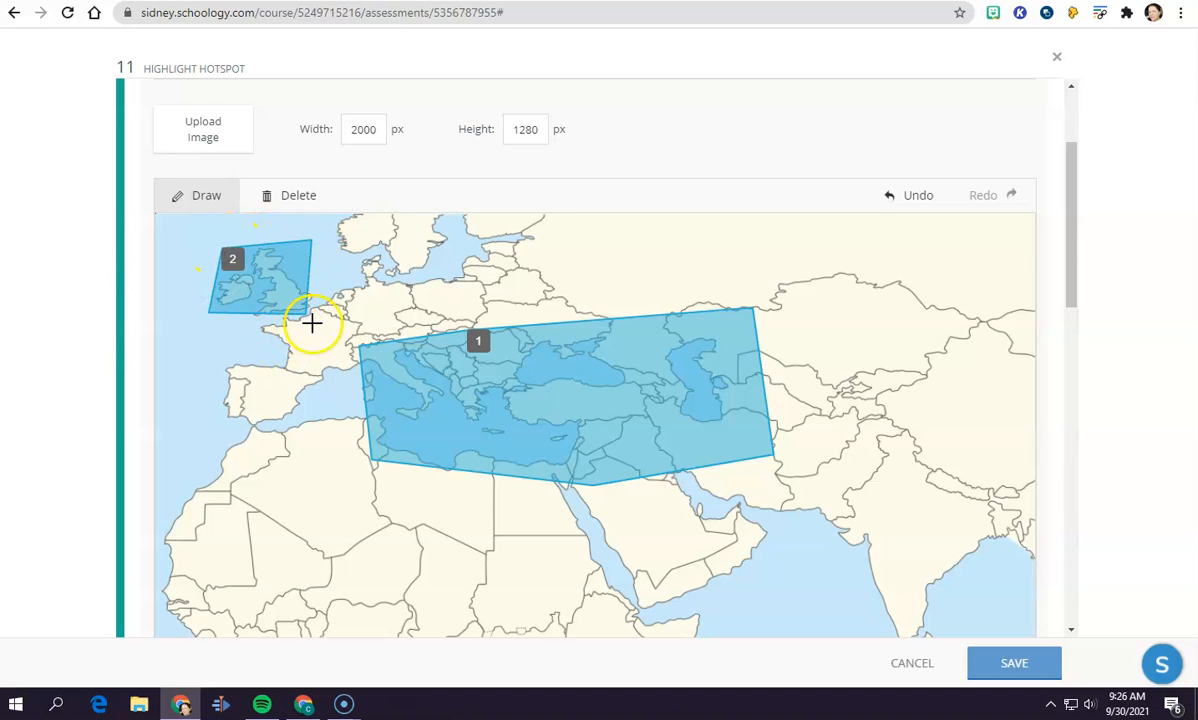
# - Draw a closed six-point hotspot area over western France, the Iberian Peninsula and northwest Africa
pyautogui.click(222, 373)
pyautogui.click(172, 524)
pyautogui.click(366, 572)
pyautogui.click(359, 428)
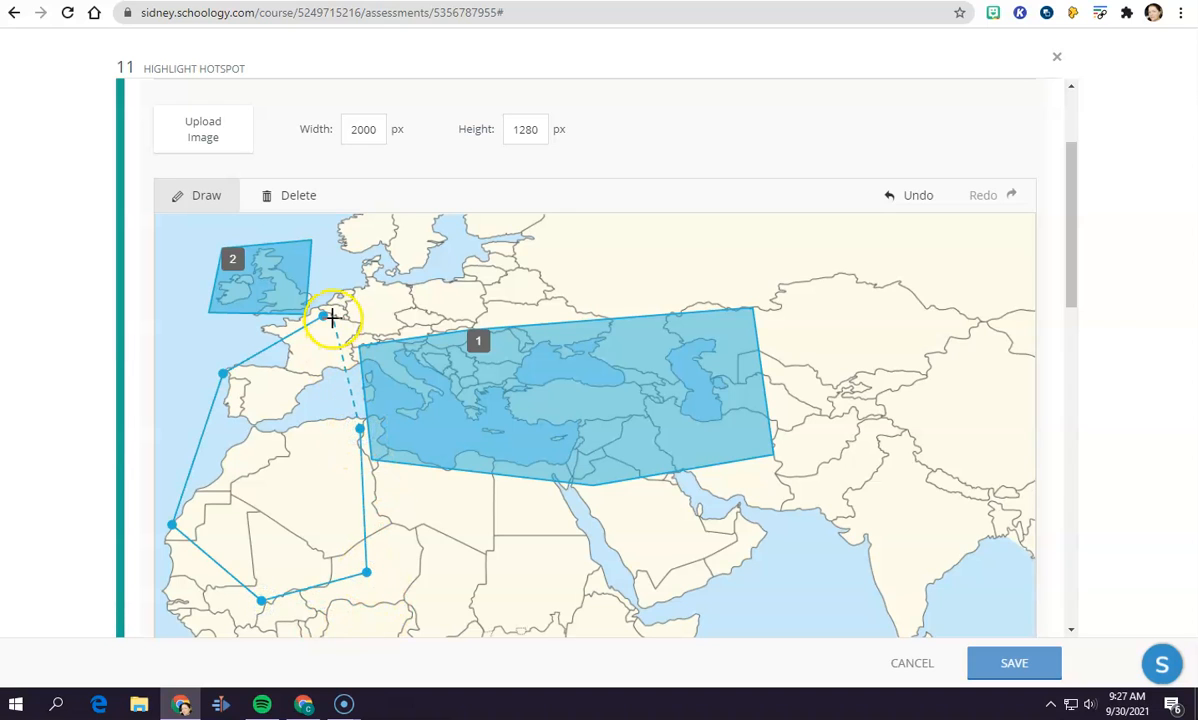
pyautogui.click(323, 316)
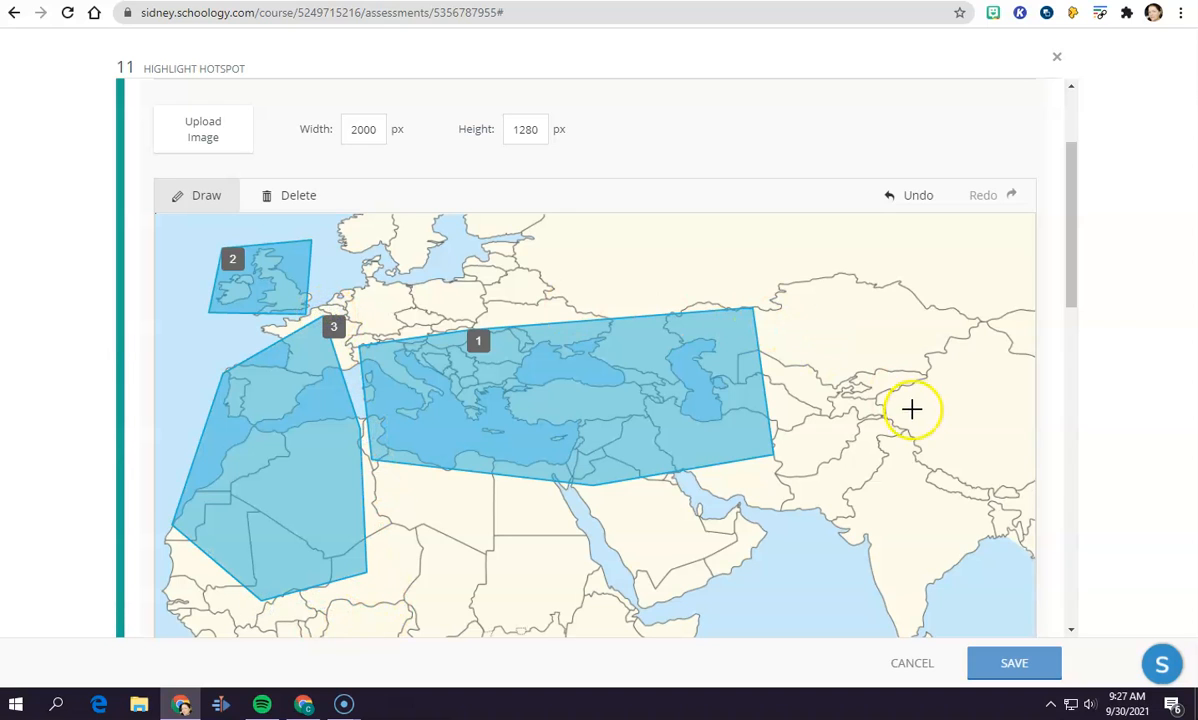
# - Draw a closed four-point hotspot area over India
pyautogui.click(860, 410)
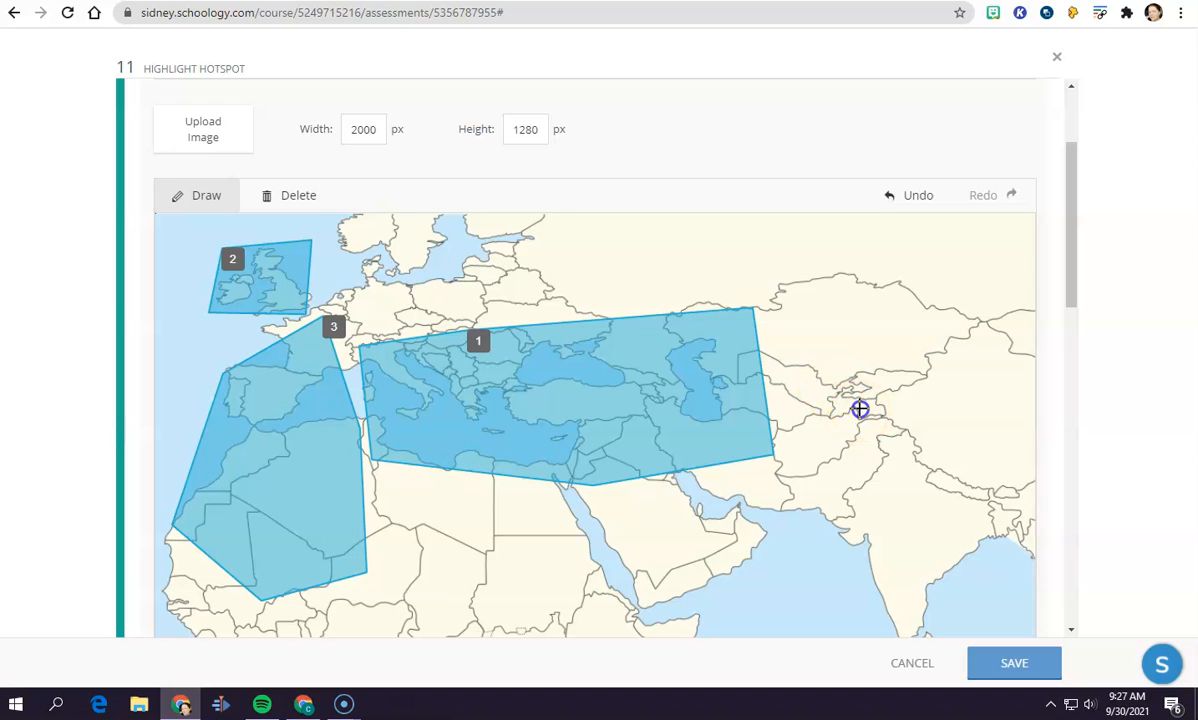
pyautogui.click(865, 623)
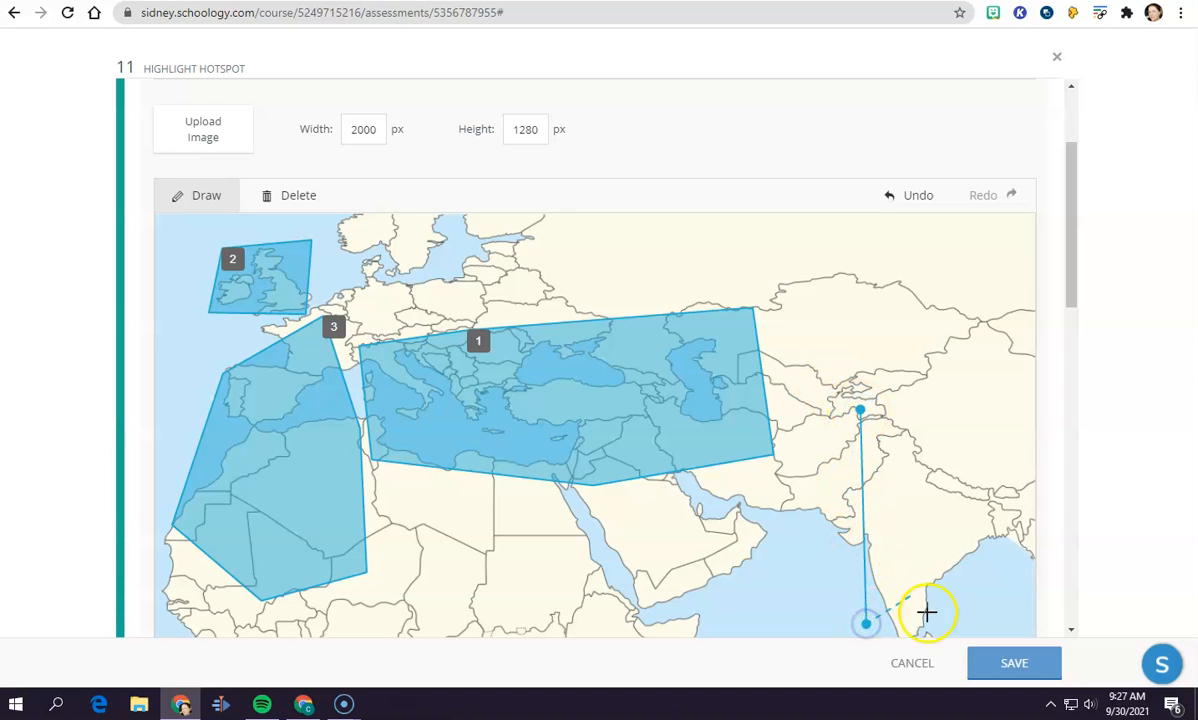
pyautogui.click(997, 630)
pyautogui.click(1006, 444)
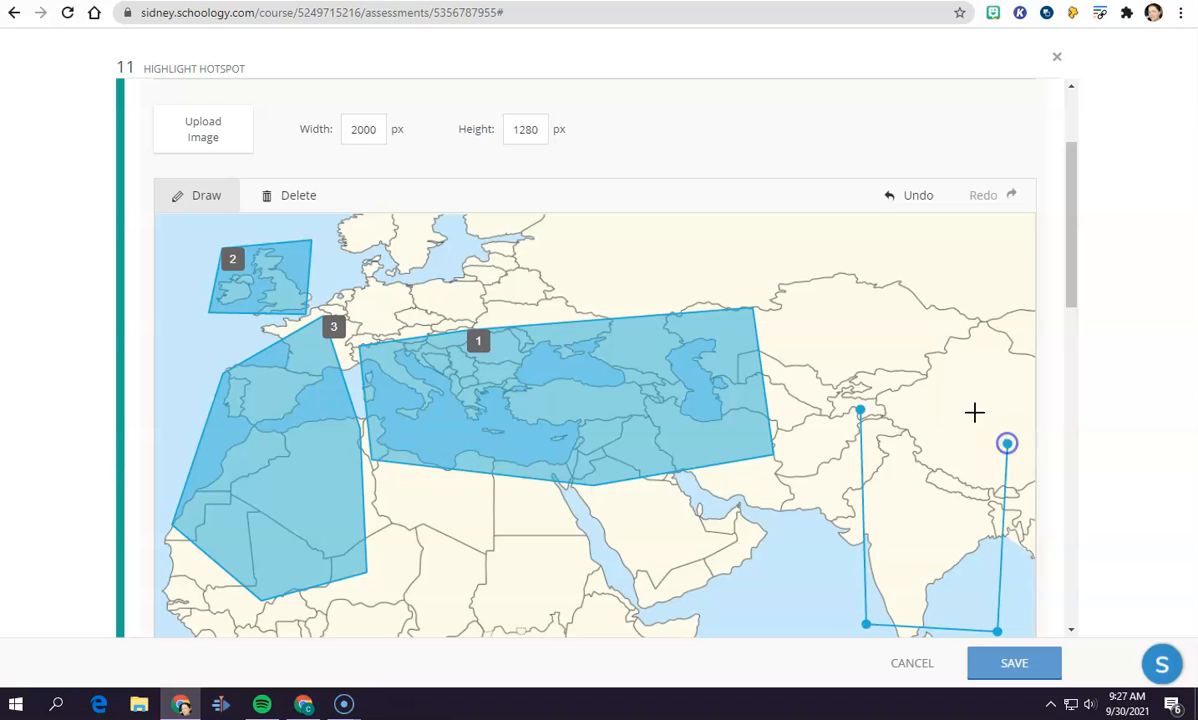
pyautogui.click(859, 408)
# - Draw a closed five-point hotspot area over the Horn of Africa and the southern Arabian Peninsula
pyautogui.scroll(-5, 575, 508)
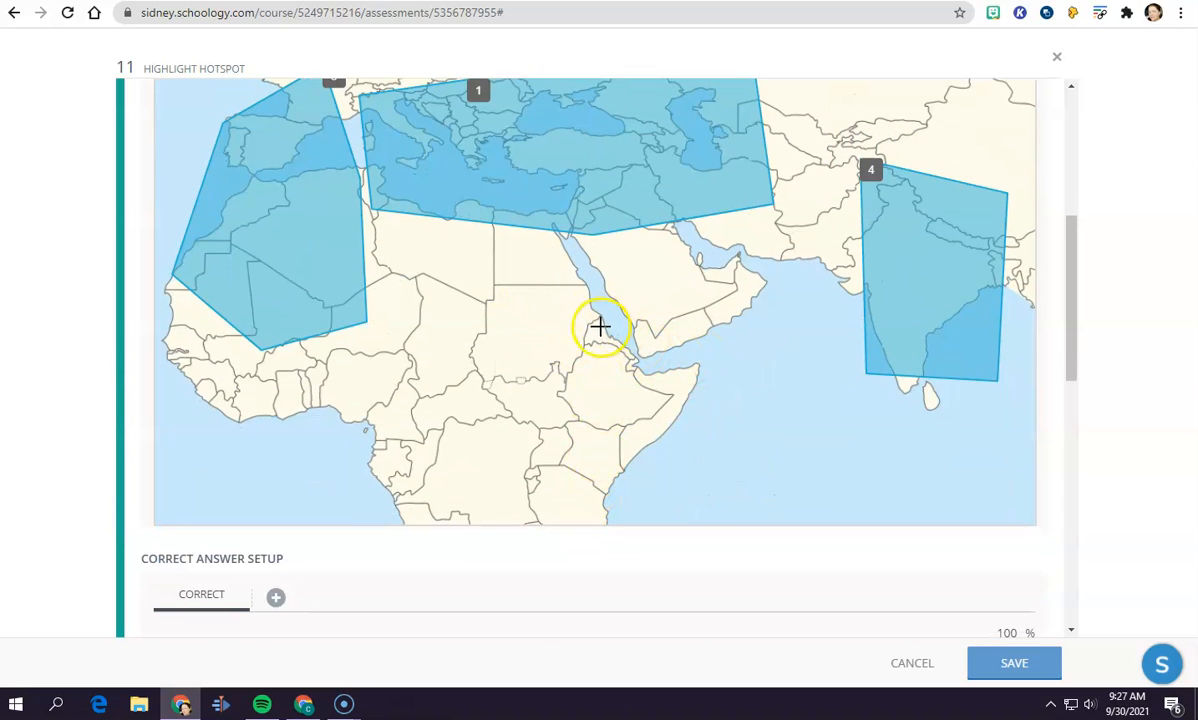
pyautogui.click(600, 303)
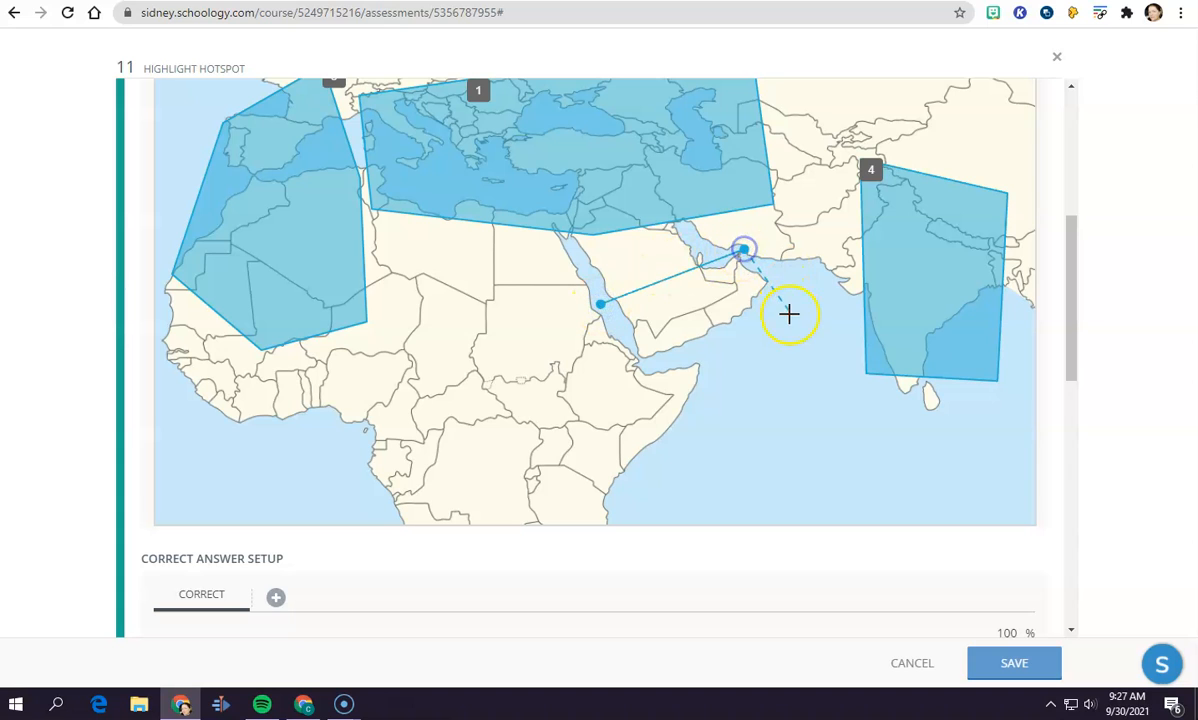
pyautogui.click(599, 469)
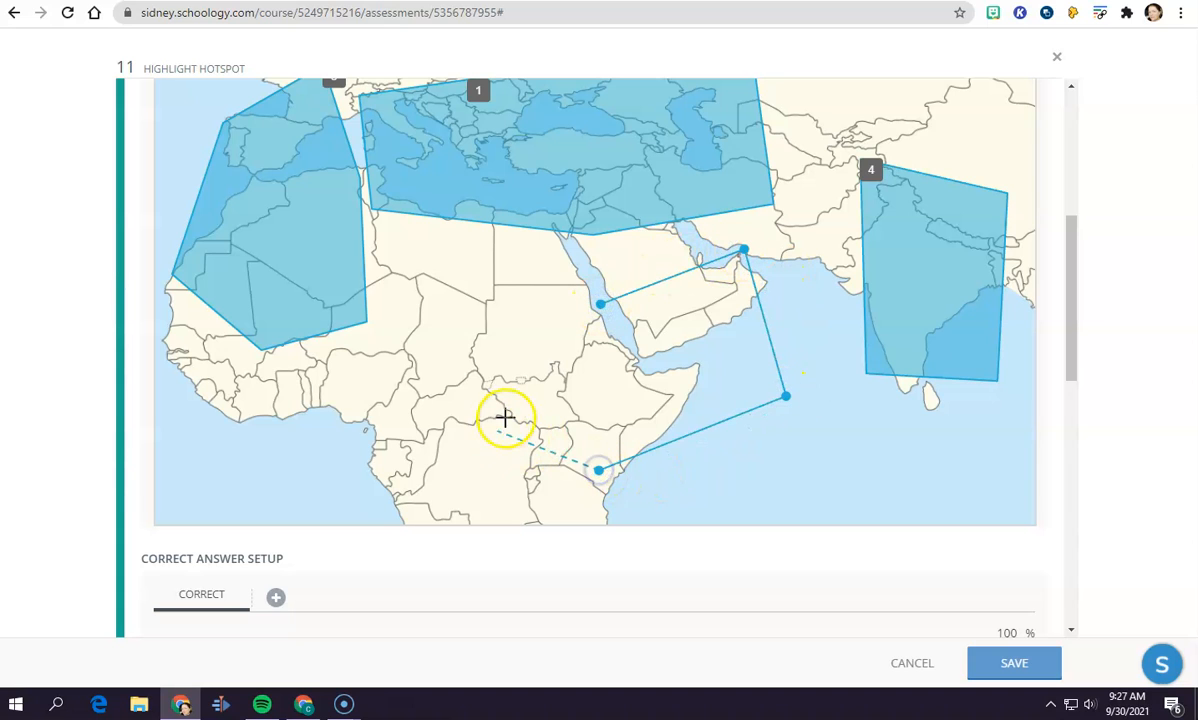
pyautogui.click(599, 305)
# - Mark the large area from Italy to beyond the Caspian Sea as the correct answer
pyautogui.scroll(1, 440, 418)
pyautogui.scroll(4, 445, 418)
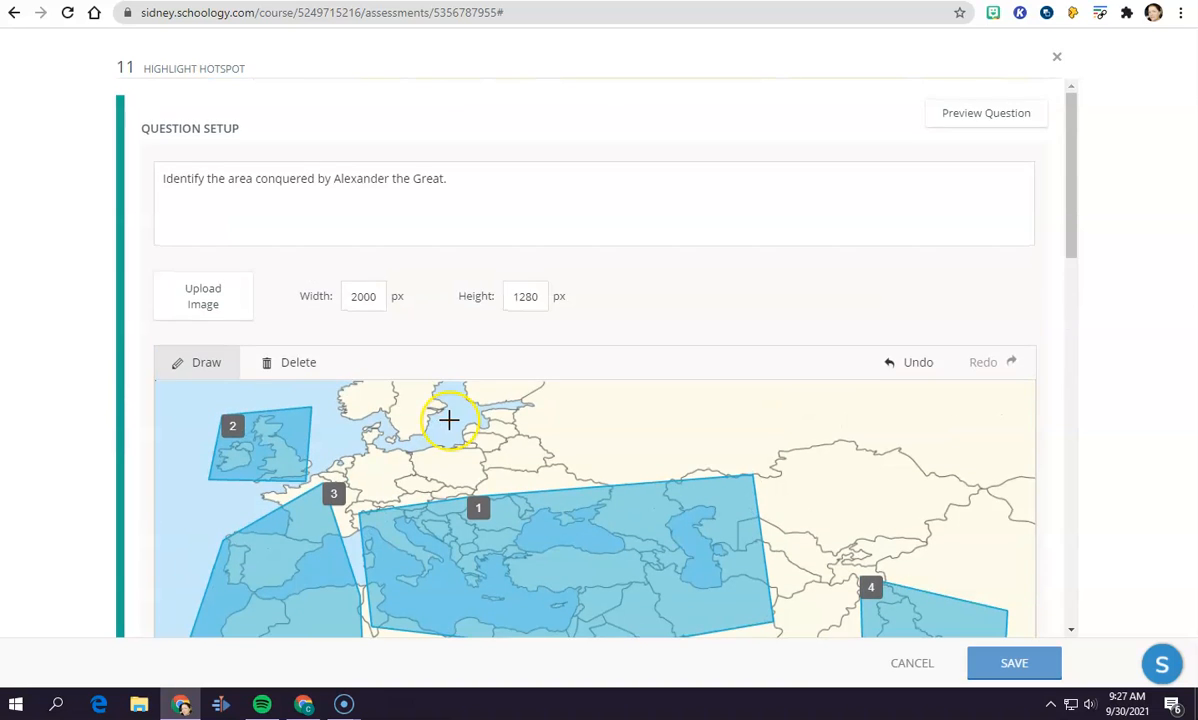
pyautogui.scroll(-8, 449, 419)
pyautogui.scroll(-3, 449, 419)
pyautogui.click(495, 316)
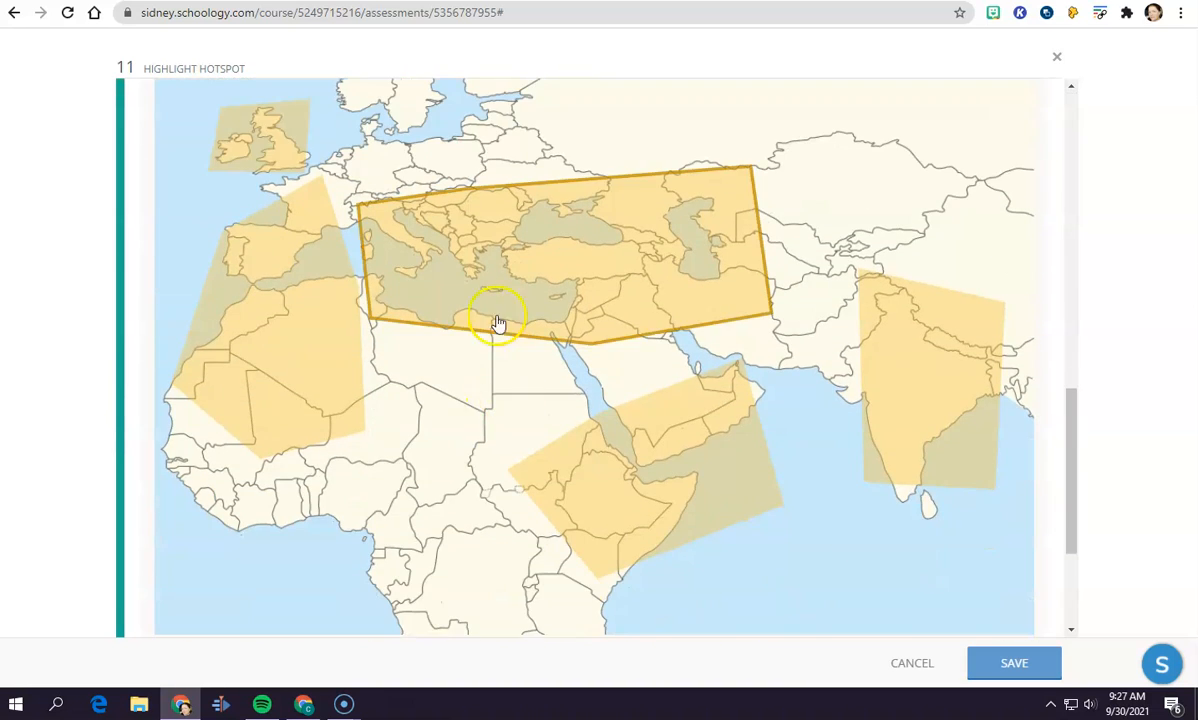
pyautogui.click(541, 313)
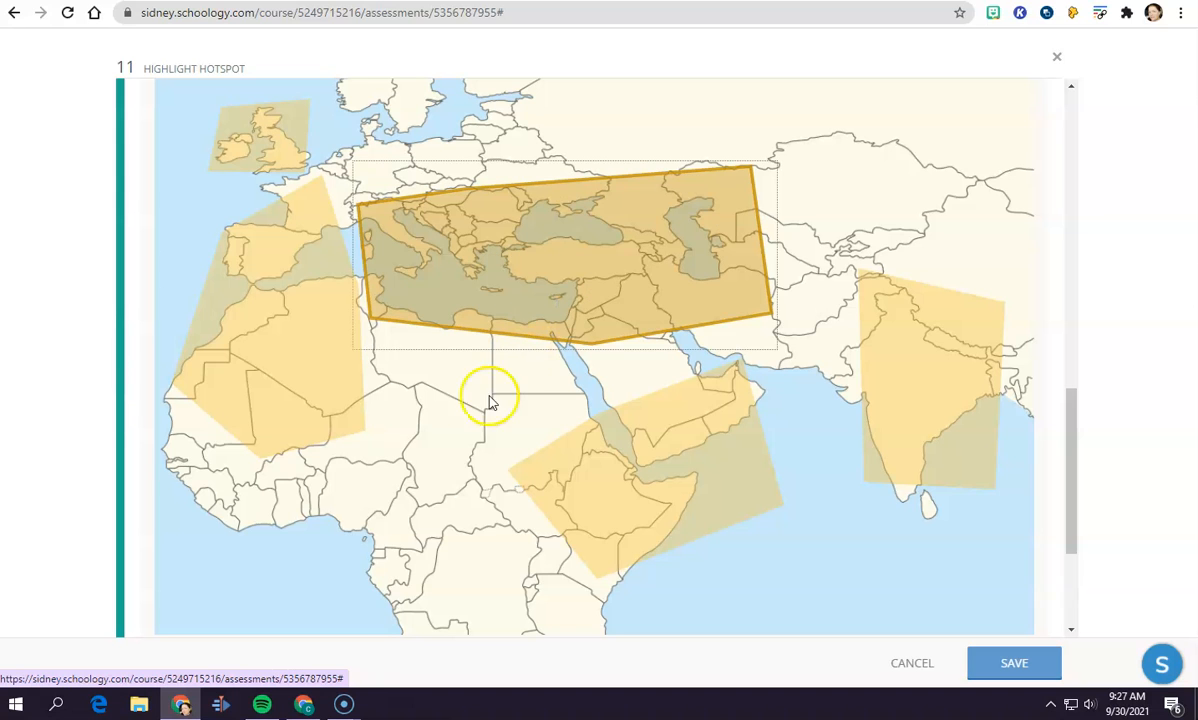
# - Preview the hotspot question and answer it with the area from Italy to beyond the Caspian Sea
pyautogui.scroll(3, 488, 410)
pyautogui.scroll(2, 488, 410)
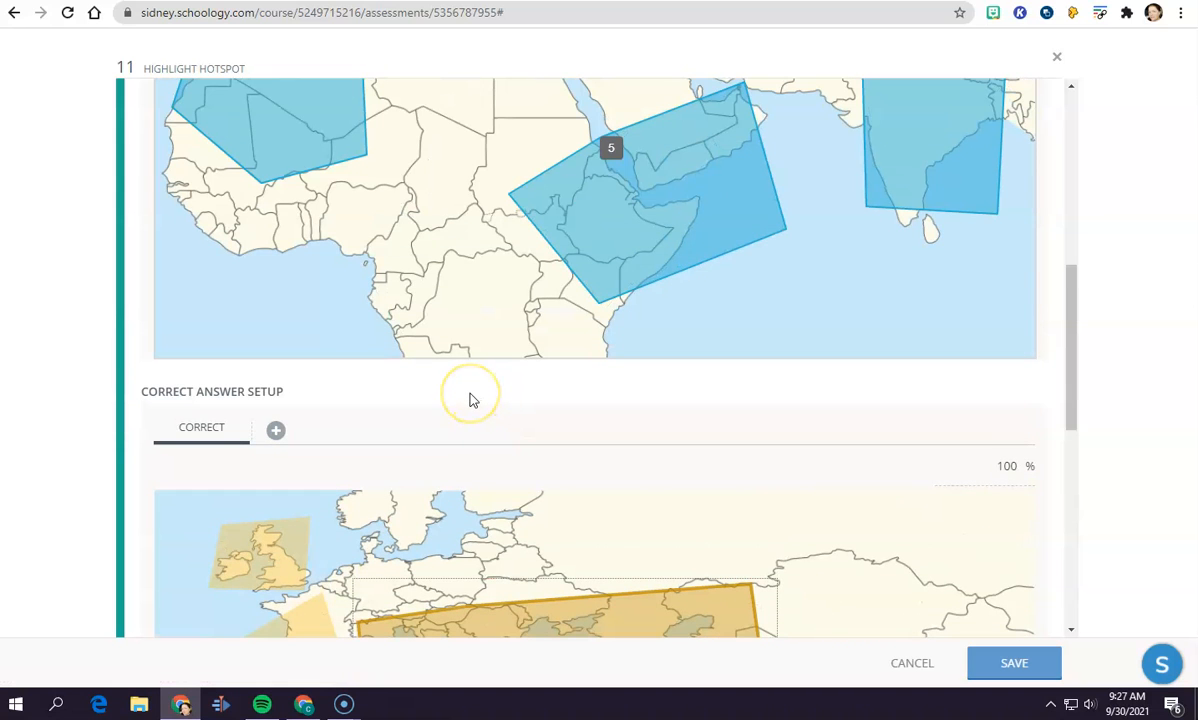
pyautogui.scroll(-8, 472, 400)
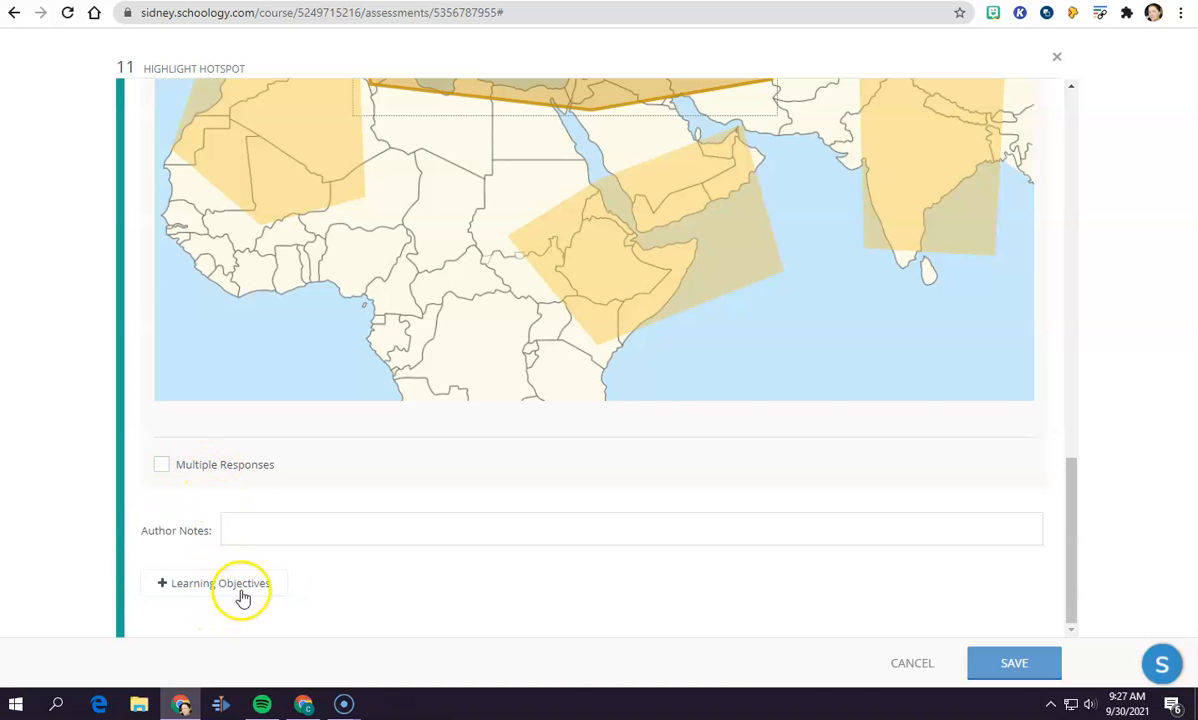
pyautogui.scroll(1, 604, 624)
pyautogui.scroll(10, 690, 350)
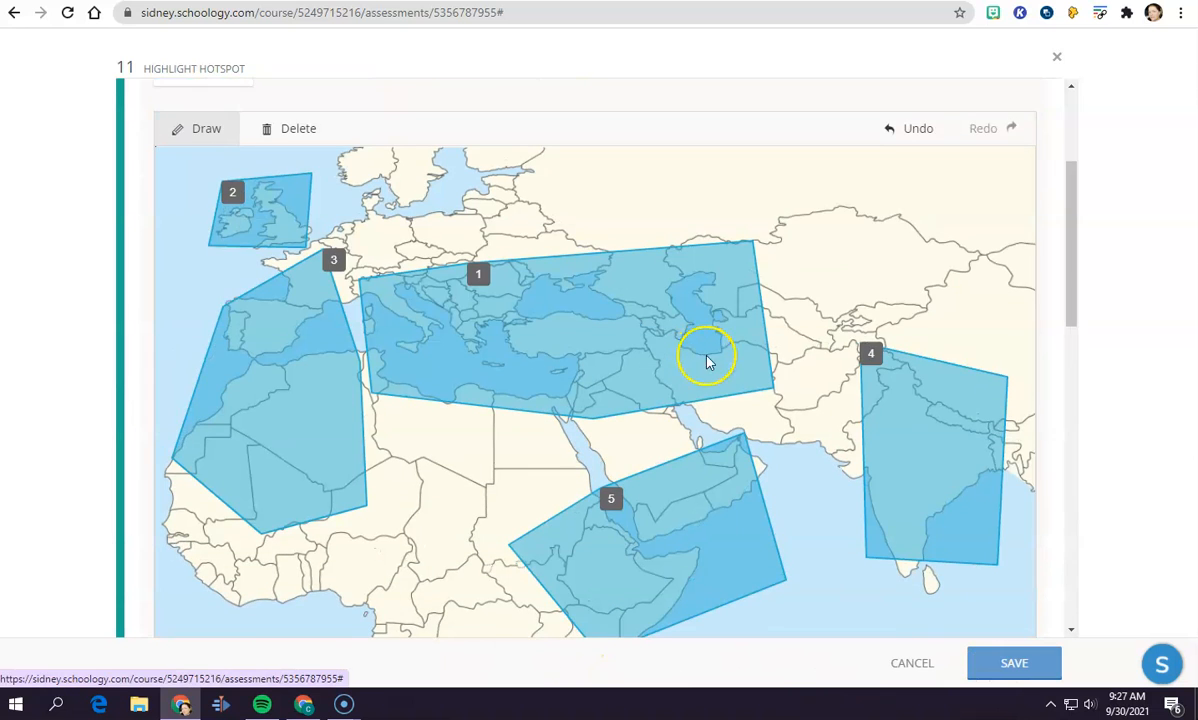
pyautogui.scroll(3, 973, 207)
pyautogui.click(995, 114)
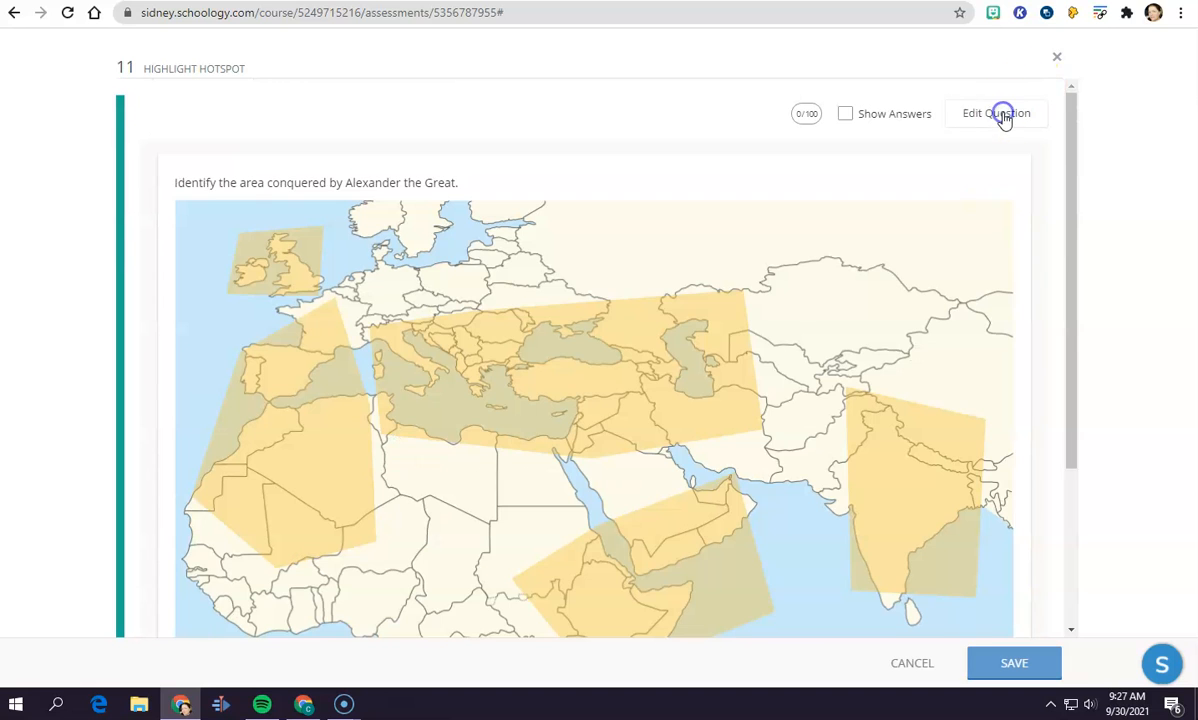
pyautogui.scroll(-2, 690, 350)
pyautogui.scroll(2, 660, 348)
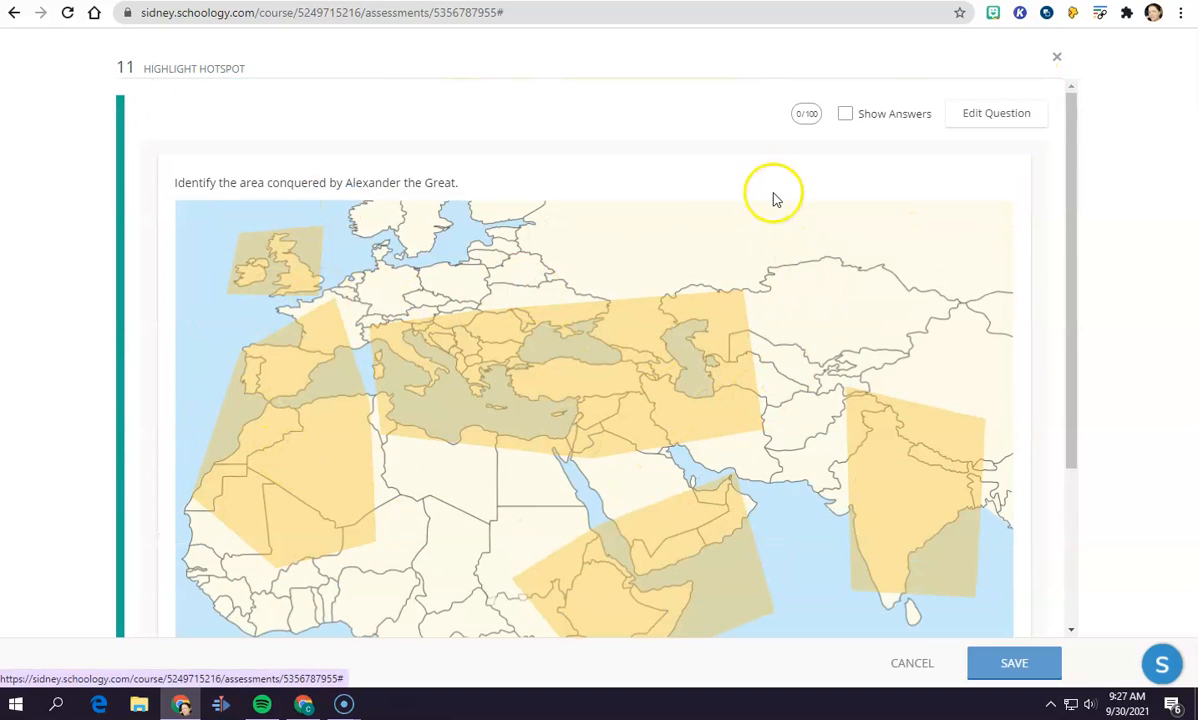
pyautogui.click(650, 352)
# - Check the score and the other map areas in the preview, and save the highlight hotspot question
pyautogui.scroll(-2, 800, 320)
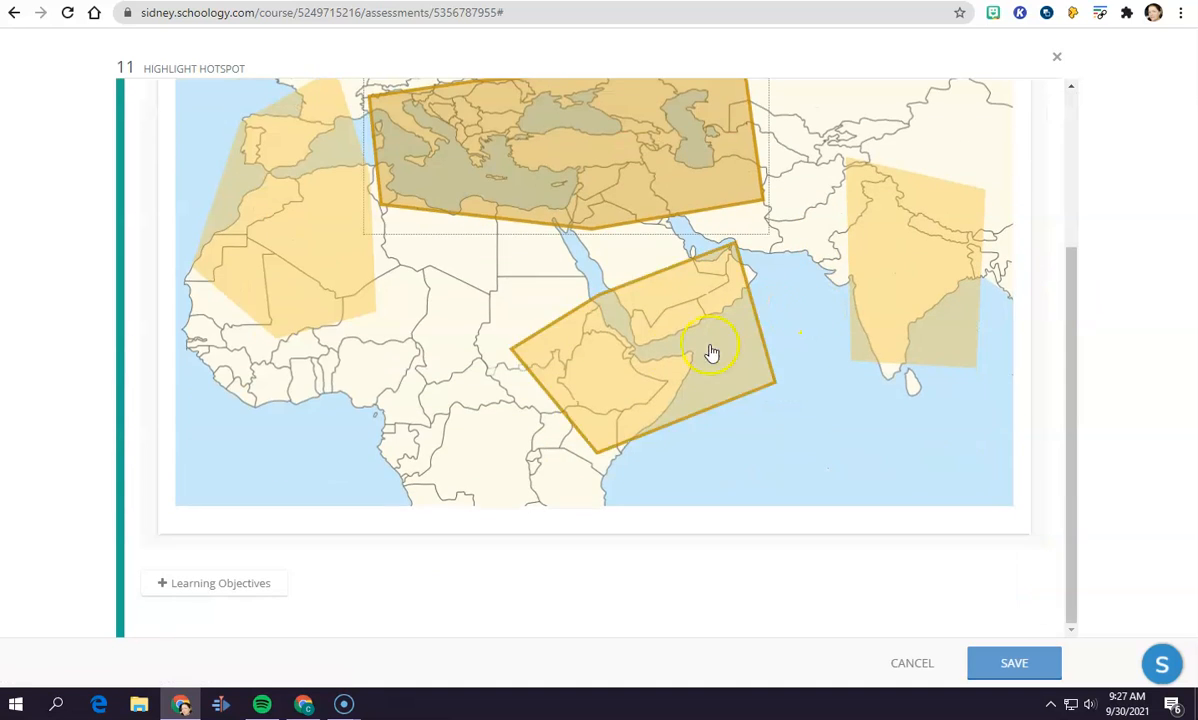
pyautogui.scroll(2, 340, 368)
pyautogui.scroll(-1, 754, 275)
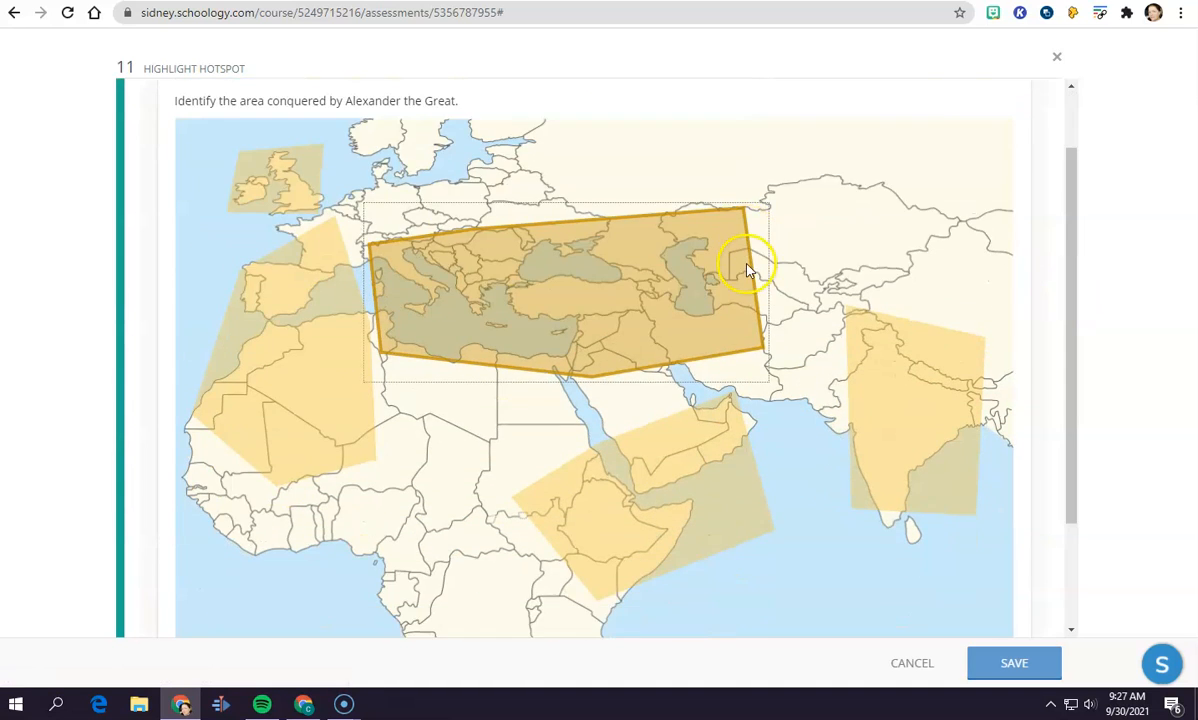
pyautogui.scroll(-1, 565, 447)
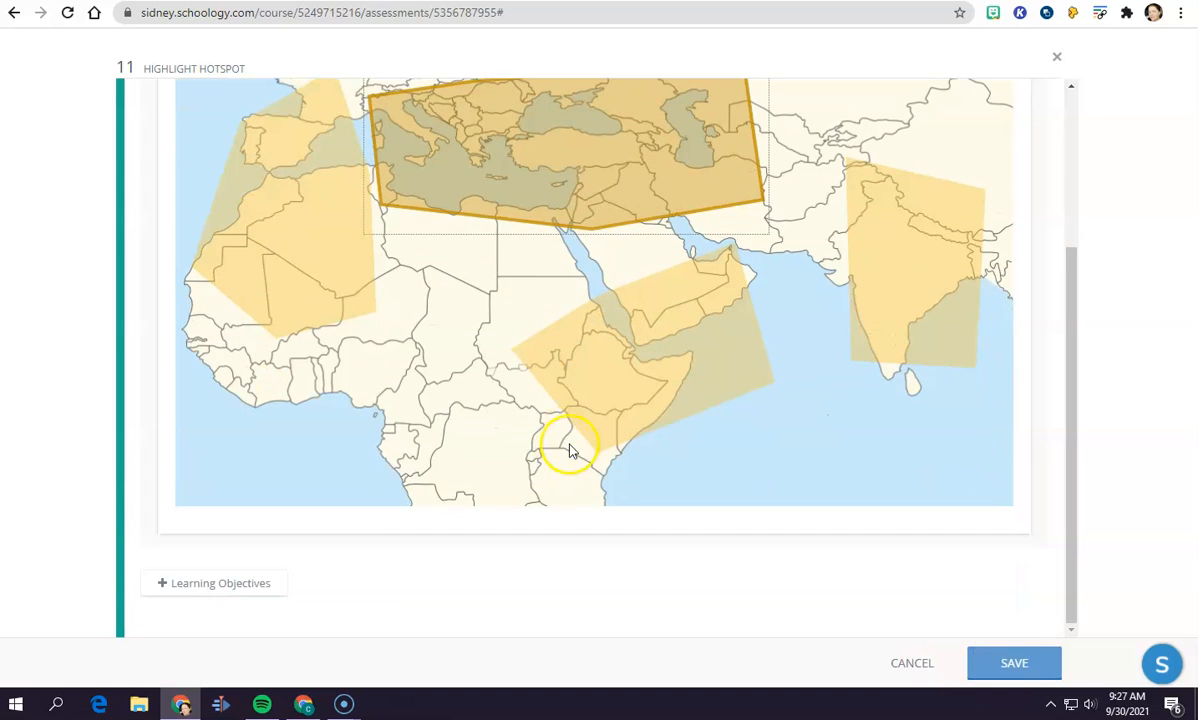
pyautogui.scroll(3, 497, 358)
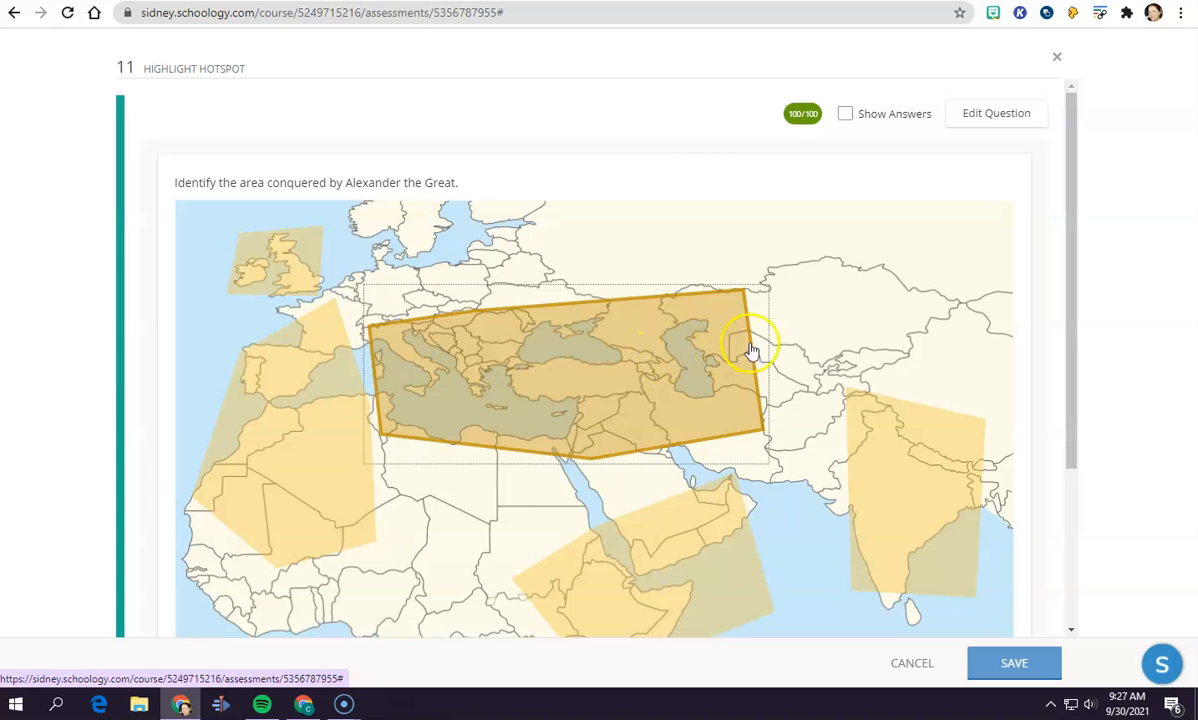
pyautogui.click(1033, 668)
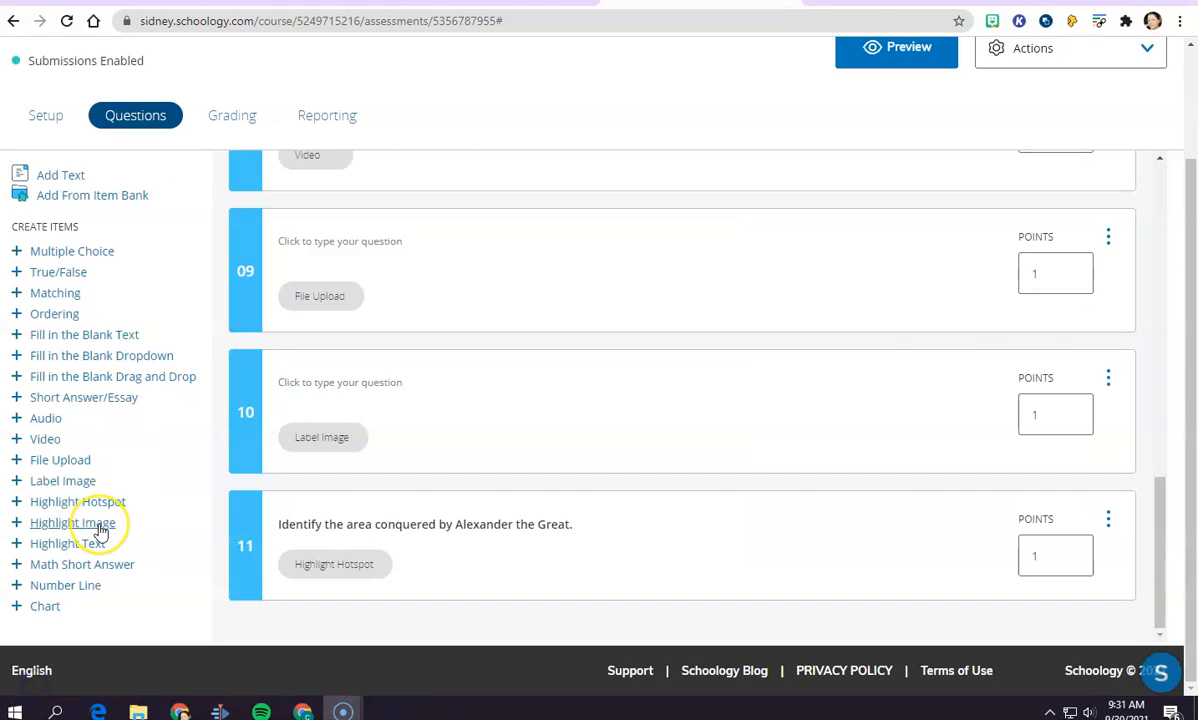
# - Start a Highlight Image question and upload the word search image 05-04-03-008-s.jpg from Downloads
pyautogui.click(100, 524)
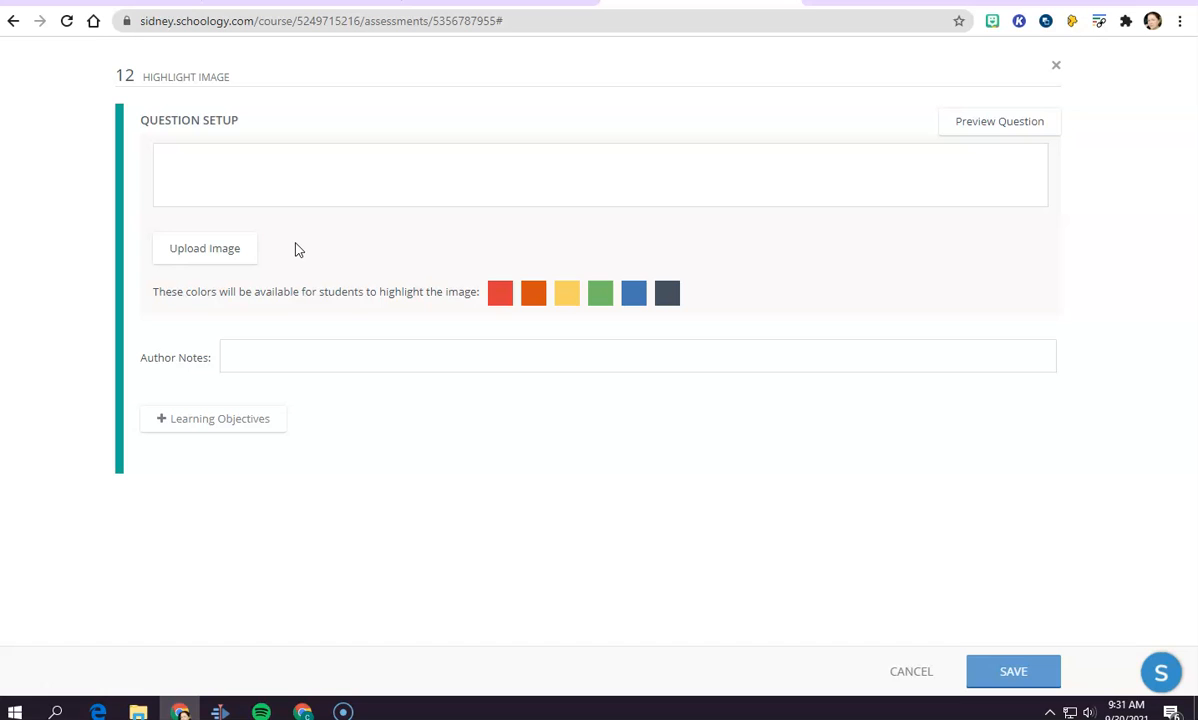
pyautogui.click(201, 246)
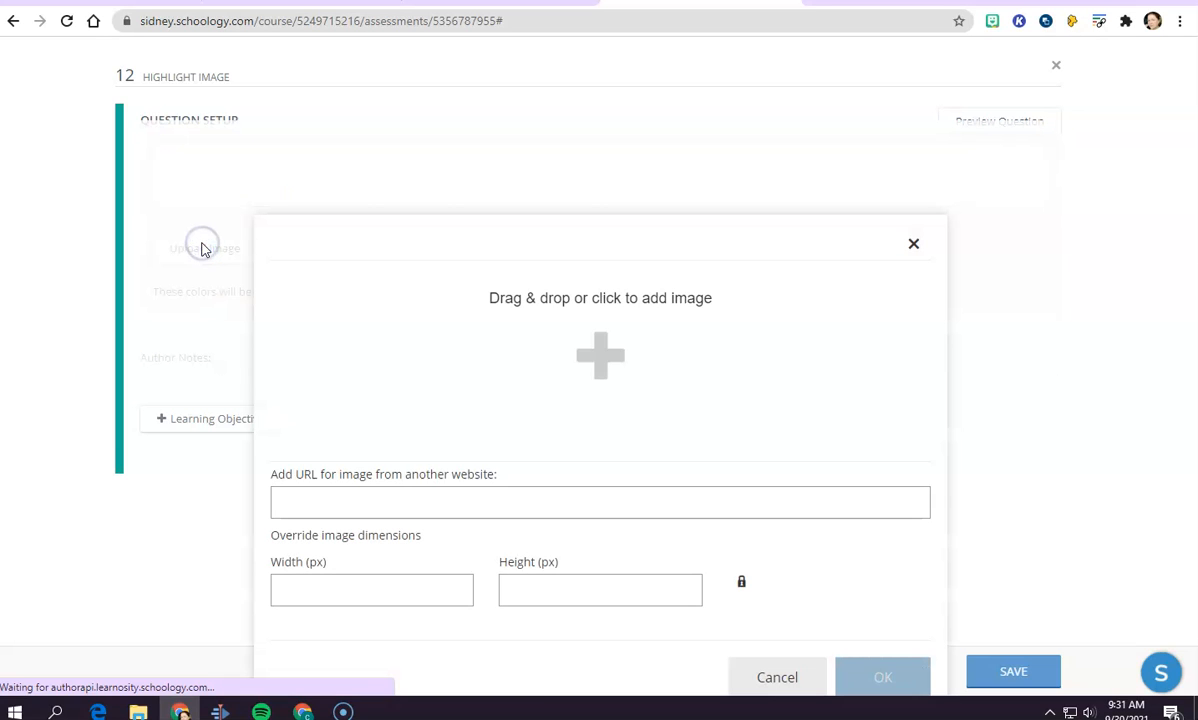
pyautogui.click(502, 341)
pyautogui.scroll(-5, 471, 316)
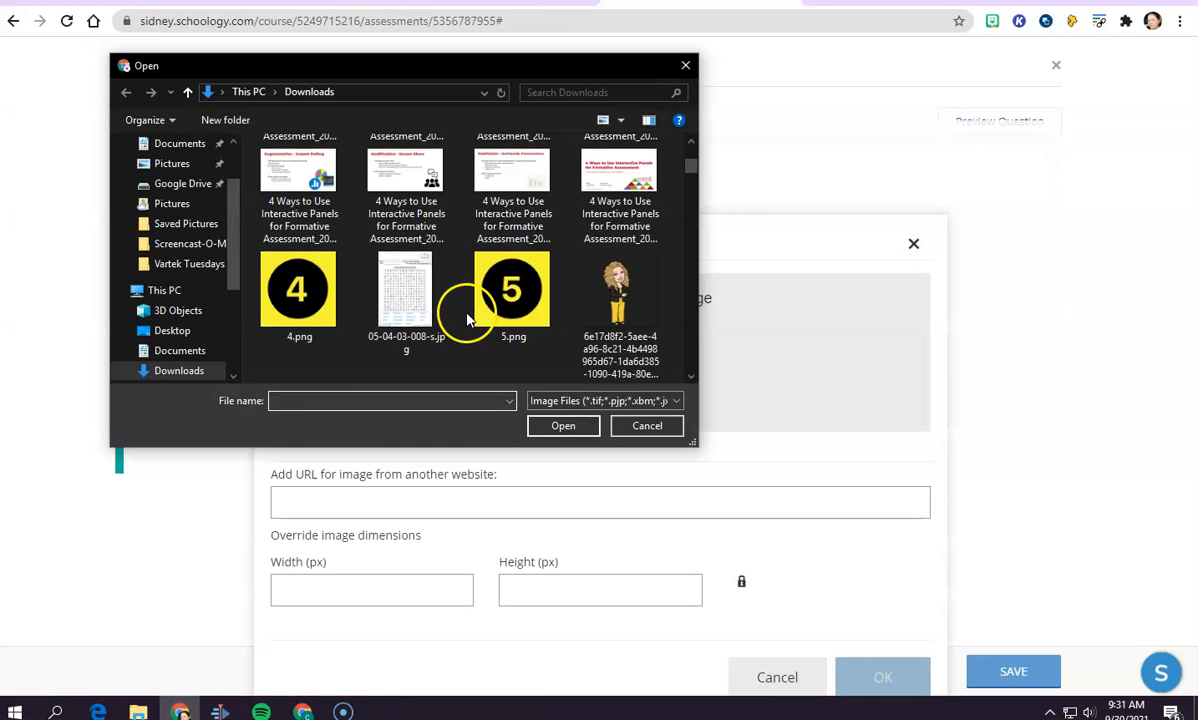
pyautogui.scroll(2, 455, 259)
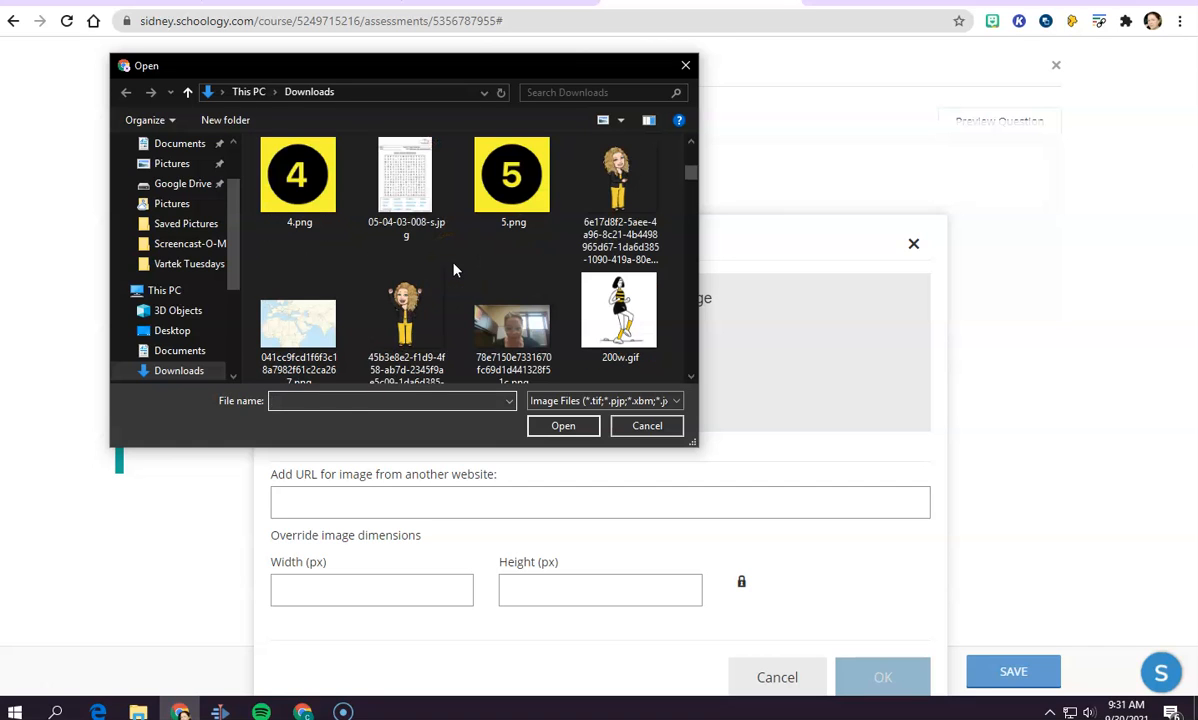
pyautogui.click(395, 197)
pyautogui.scroll(1, 470, 260)
pyautogui.click(563, 425)
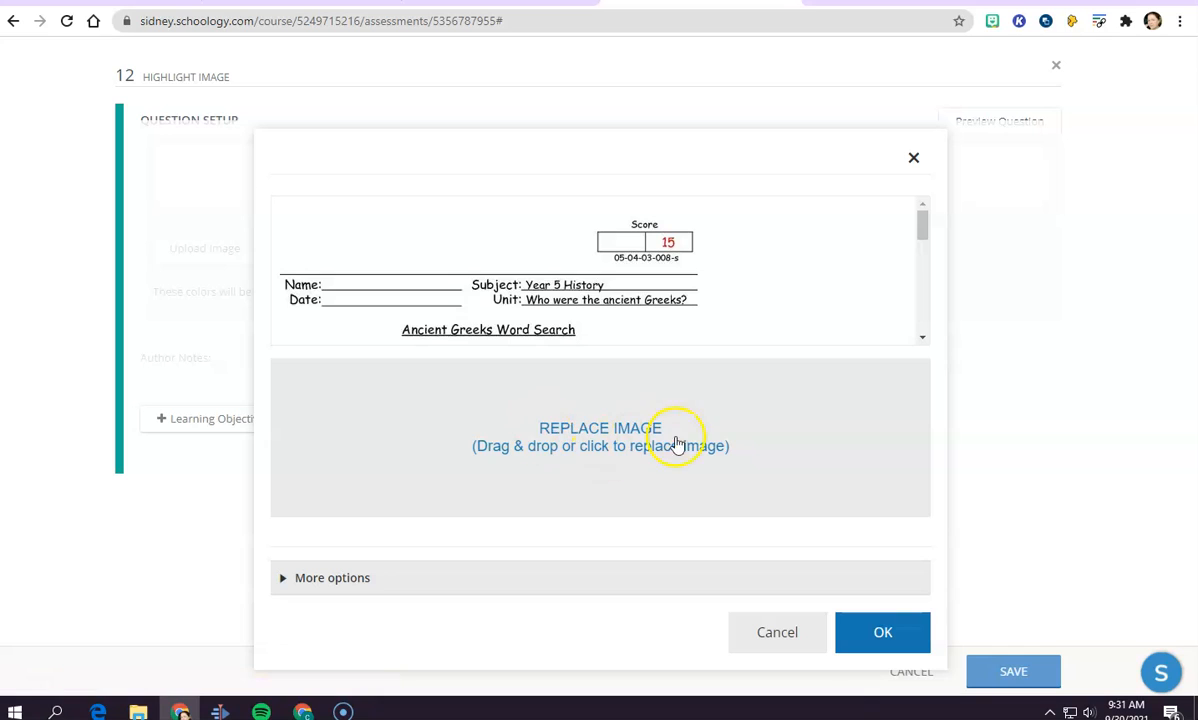
pyautogui.click(884, 633)
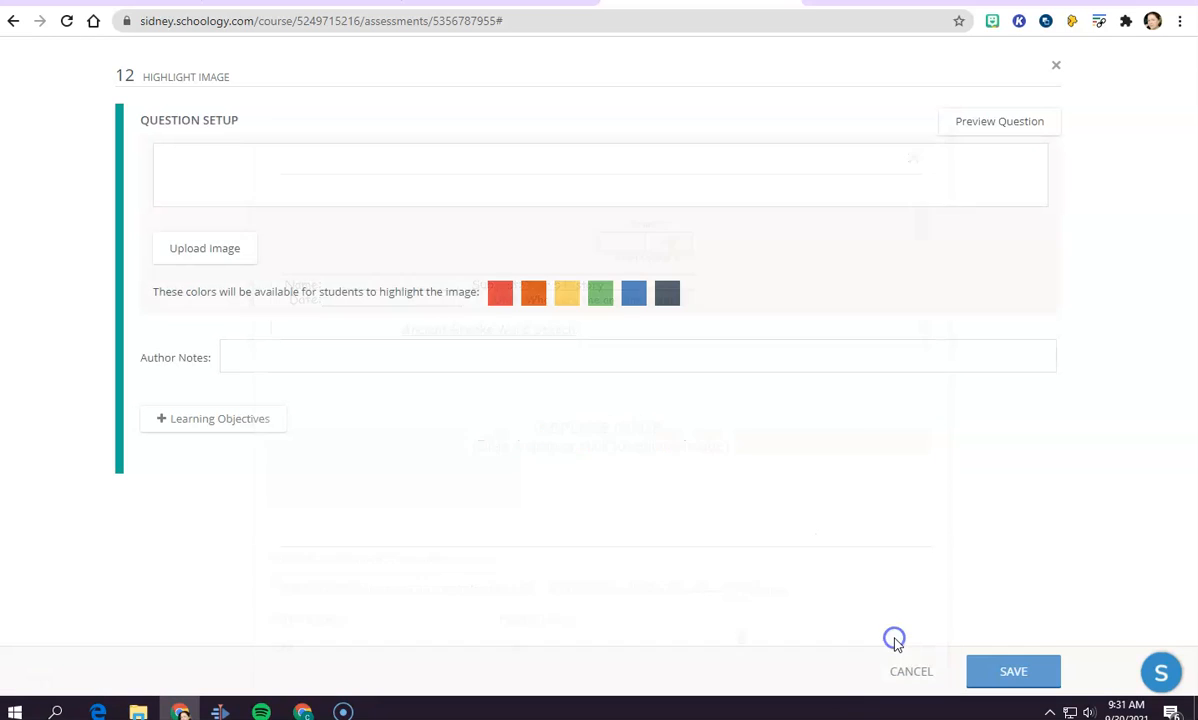
# - Enter the question text "Highlight the correct terms"
pyautogui.click(391, 161)
pyautogui.write('Highlight the correct terms')
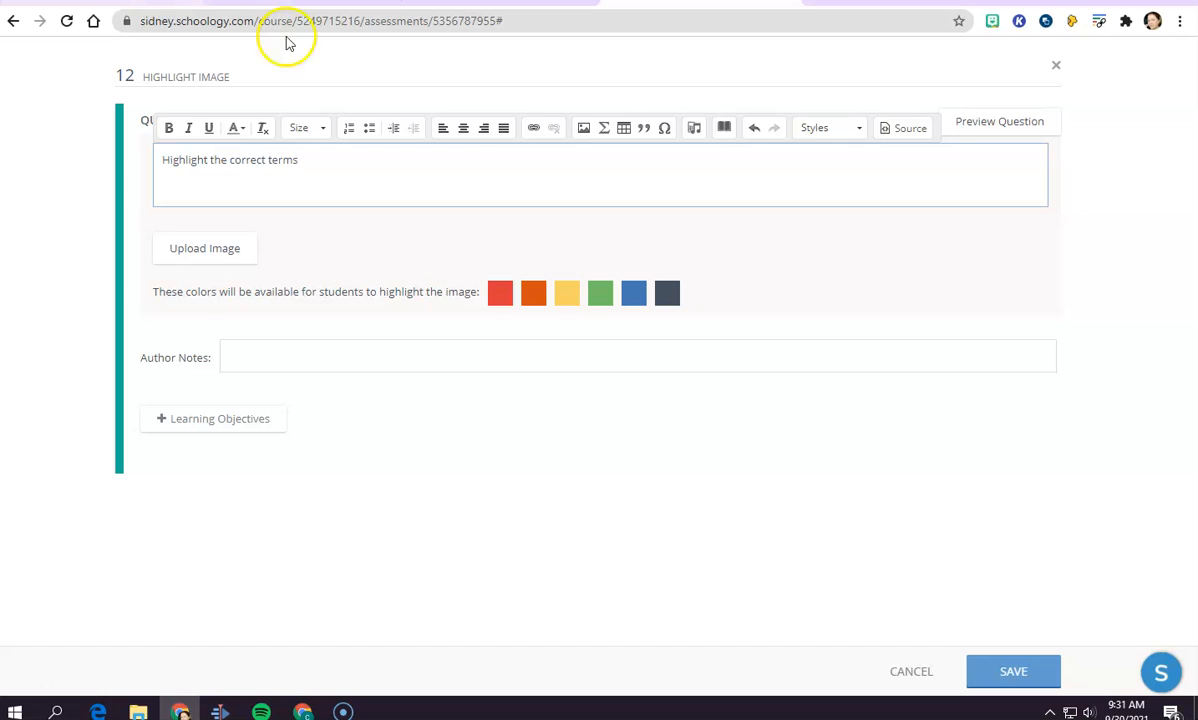
pyautogui.click(997, 286)
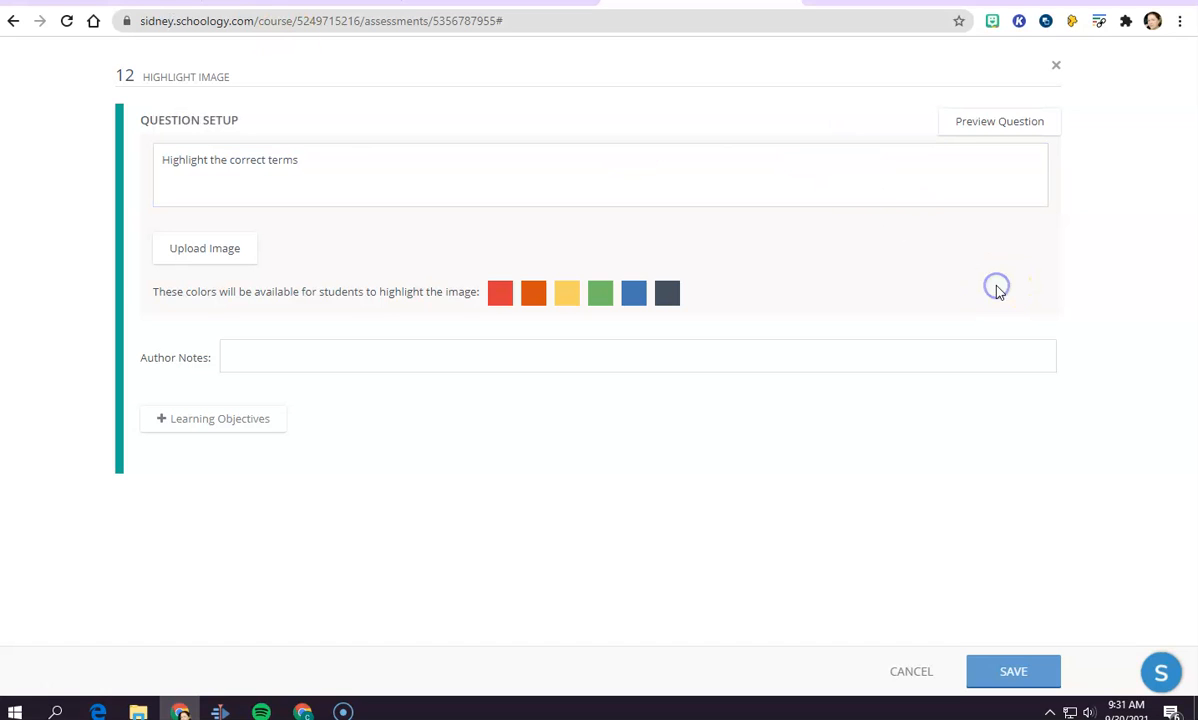
# - Preview the Highlight Image question and examine the available highlighter colors, the word search grid and its word list
pyautogui.click(1022, 122)
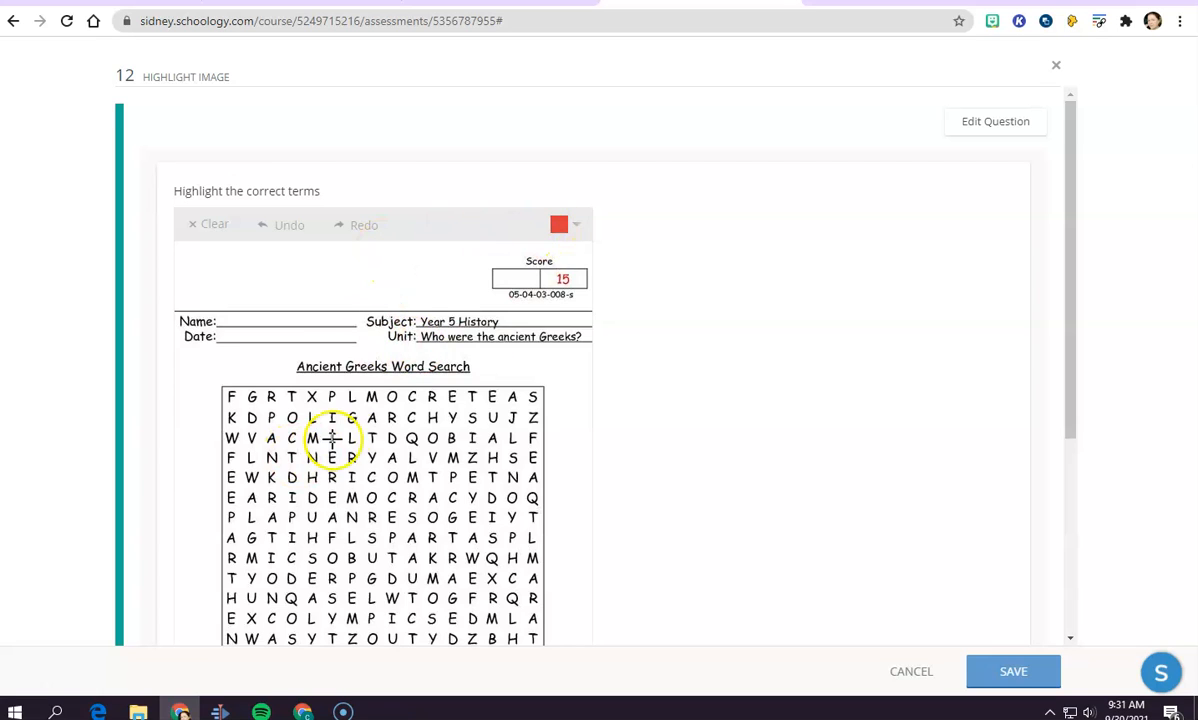
pyautogui.scroll(-1, 321, 428)
pyautogui.click(578, 141)
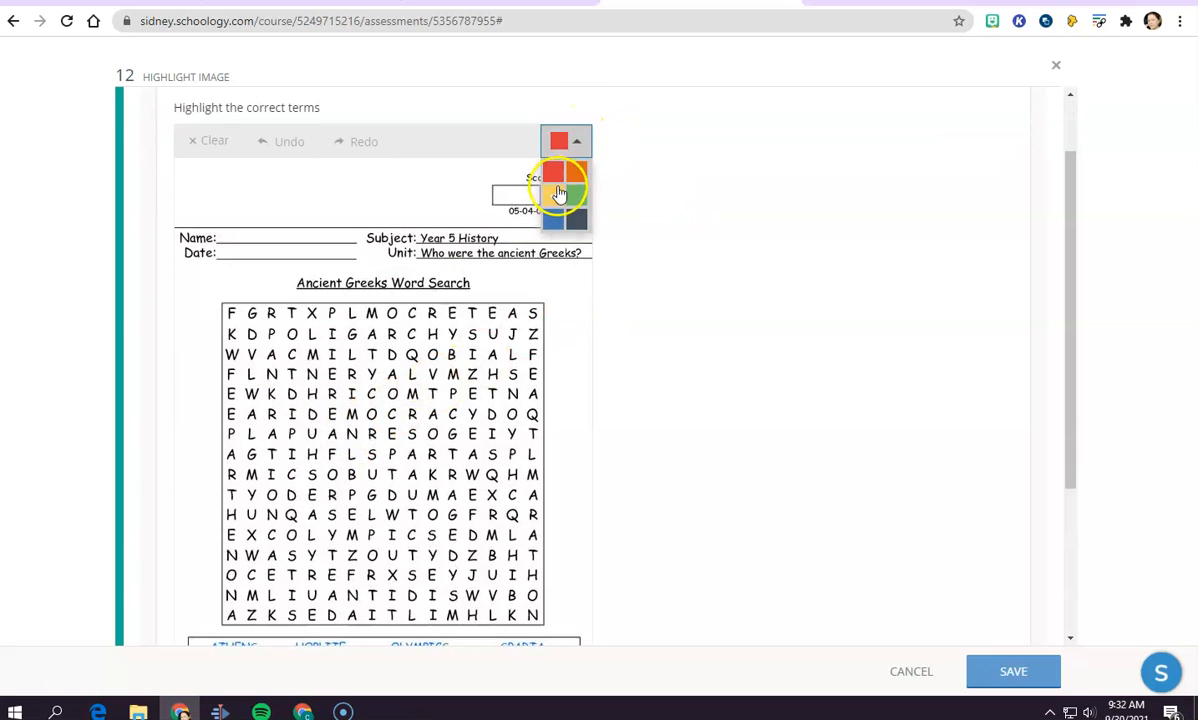
pyautogui.click(577, 138)
pyautogui.scroll(-2, 490, 355)
pyautogui.scroll(-1, 490, 355)
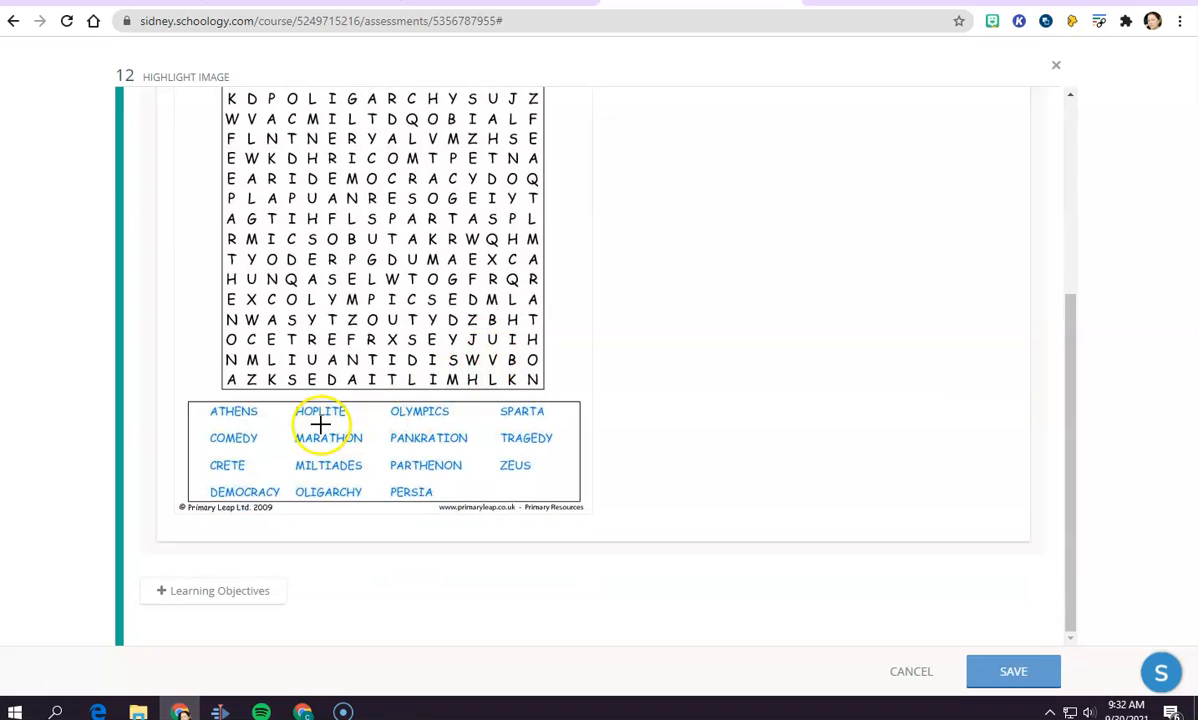
# - Mark the word MARATHON in red on the word search preview and save the Highlight Image question
pyautogui.scroll(2, 235, 380)
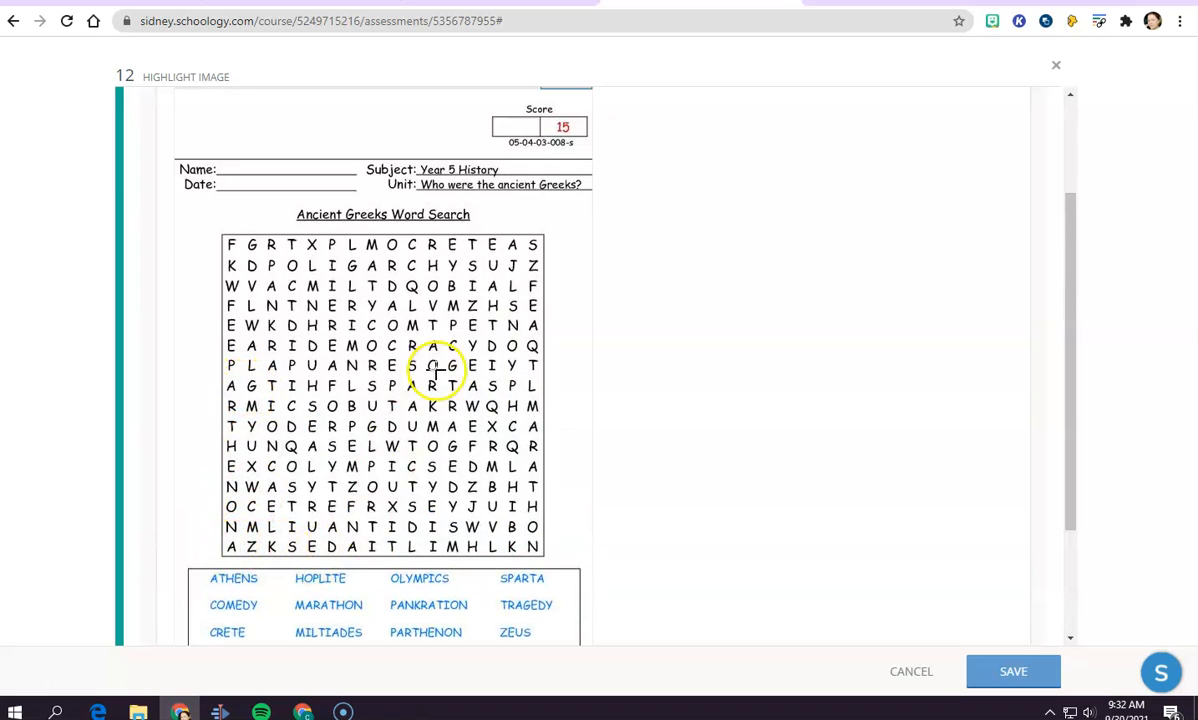
pyautogui.scroll(-1, 441, 383)
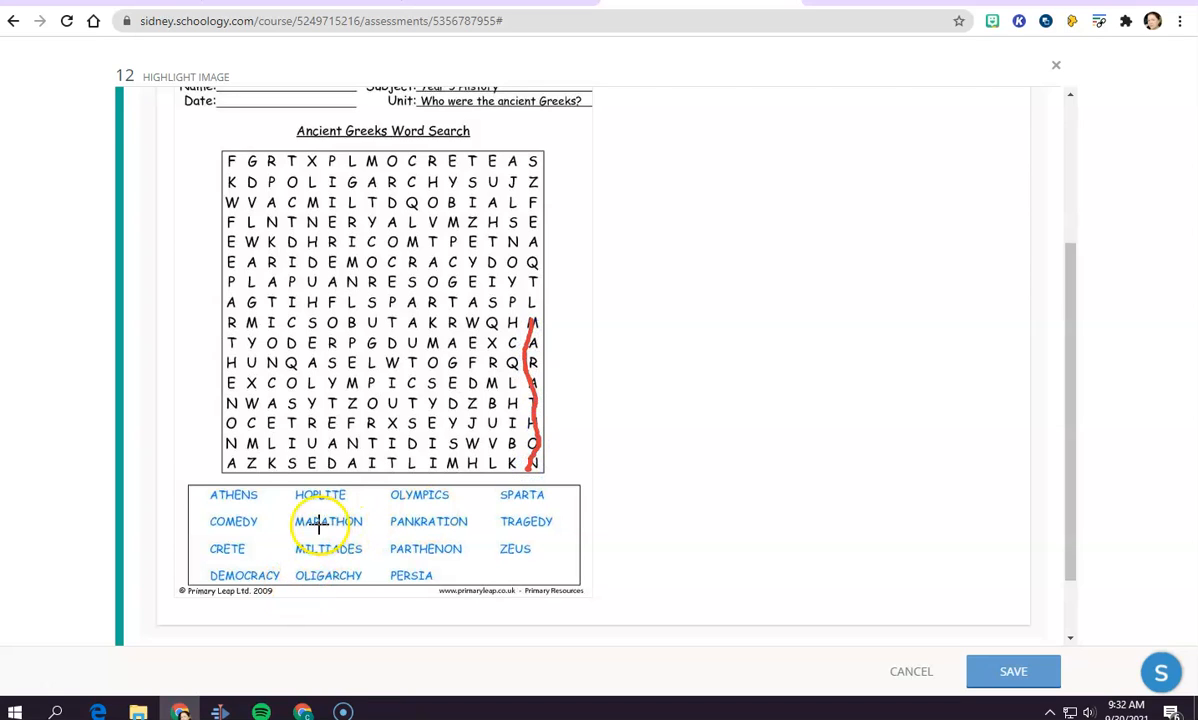
pyautogui.click(818, 514)
pyautogui.scroll(2, 820, 517)
pyautogui.scroll(2, 818, 516)
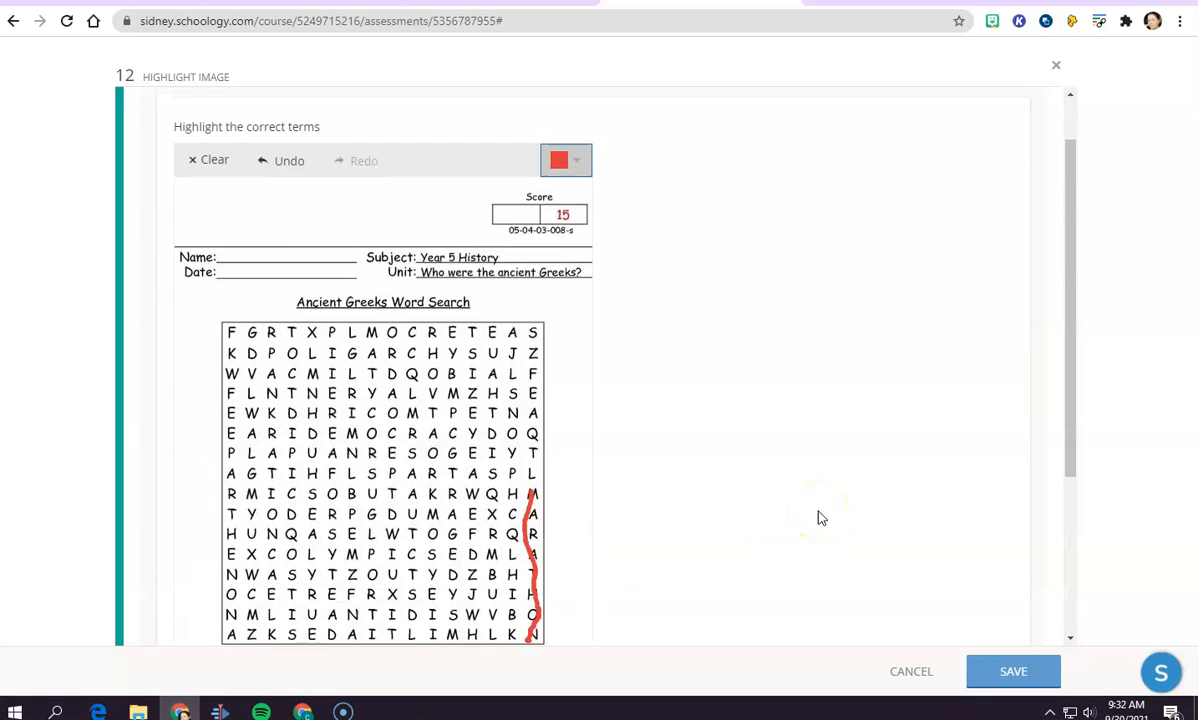
pyautogui.click(1013, 673)
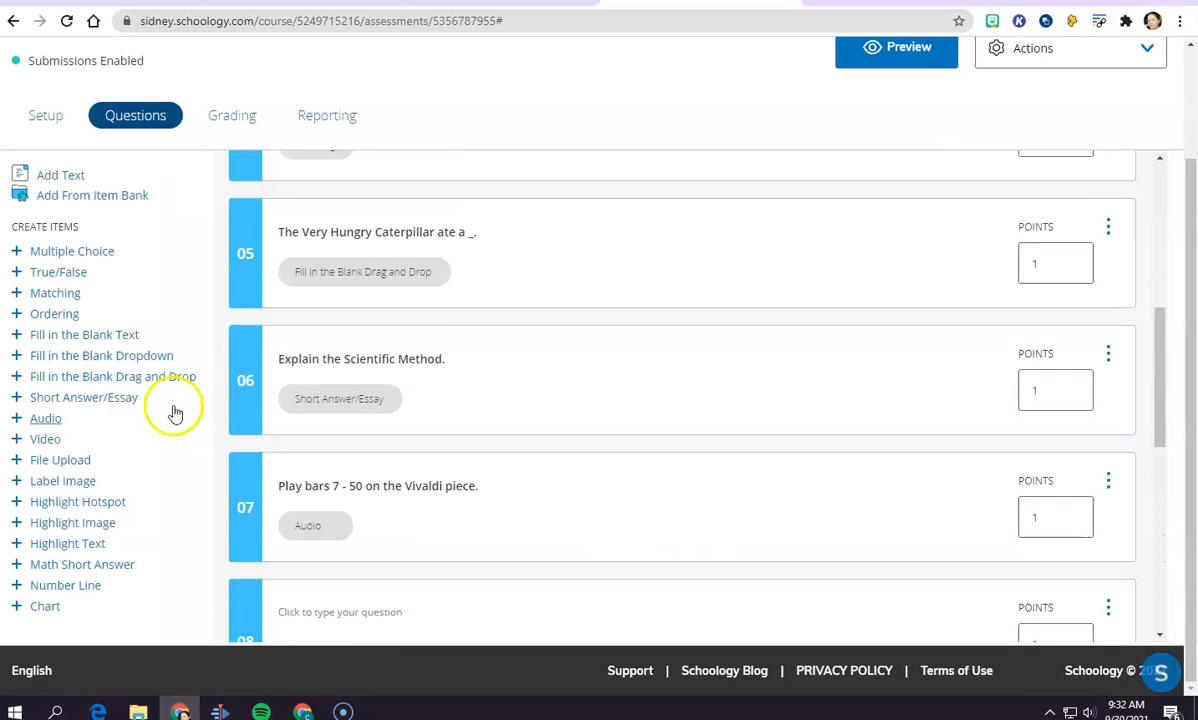
# - Start a Highlight Text question and enter the instruction "Highlight the Noun in the following sentence." followed by blank lines
pyautogui.click(97, 548)
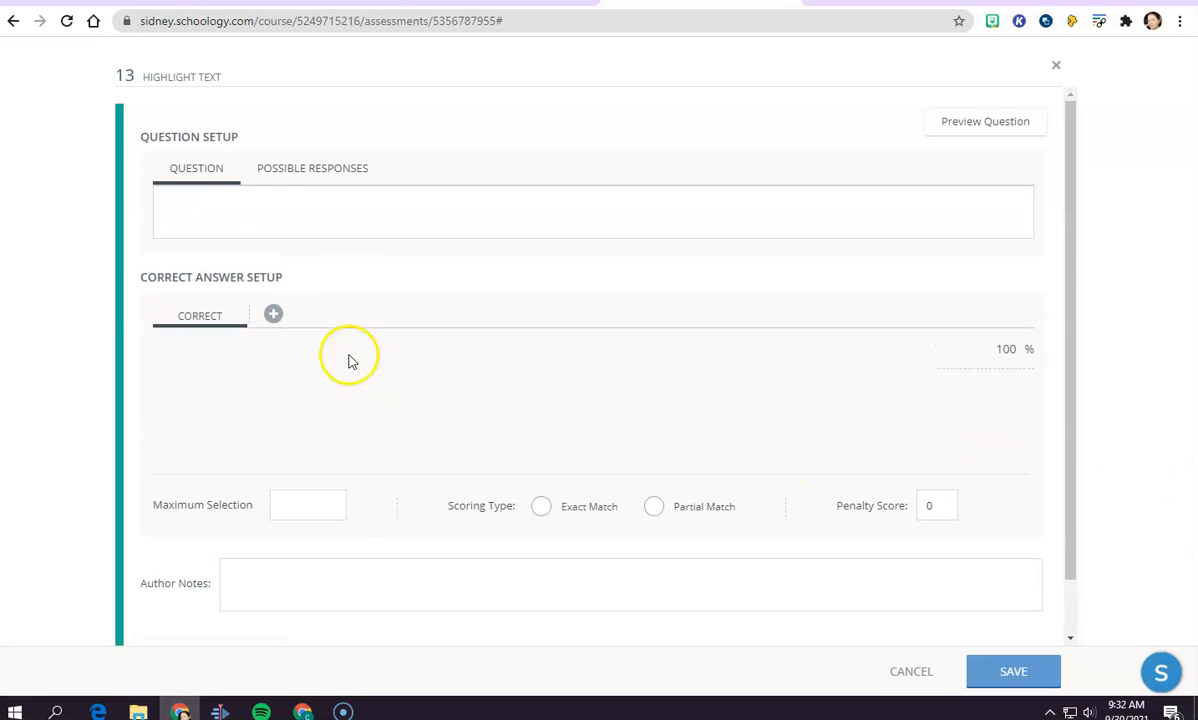
pyautogui.click(265, 203)
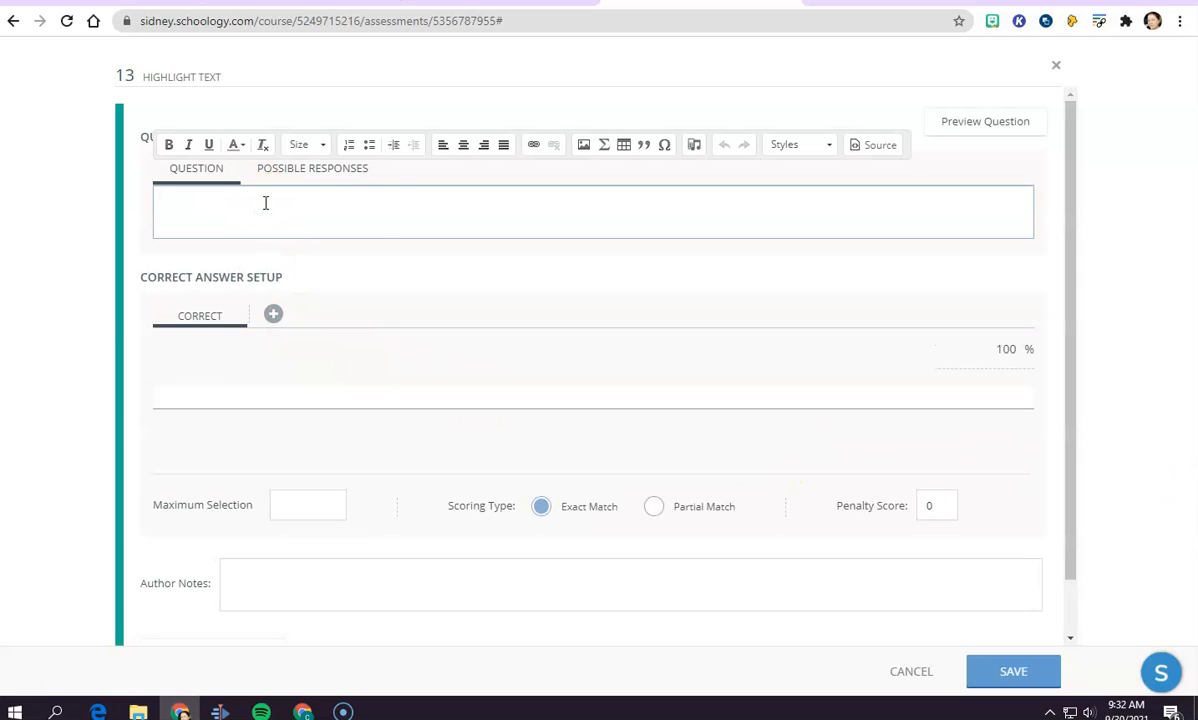
pyautogui.click(335, 168)
pyautogui.click(188, 172)
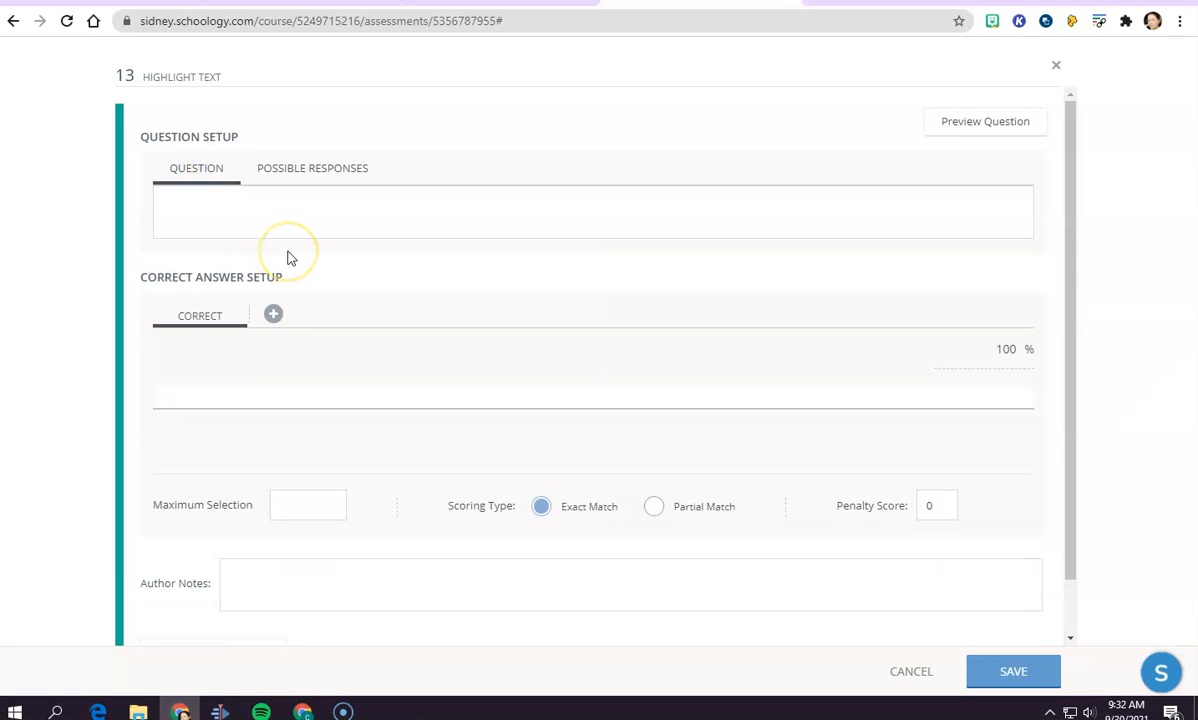
pyautogui.click(285, 213)
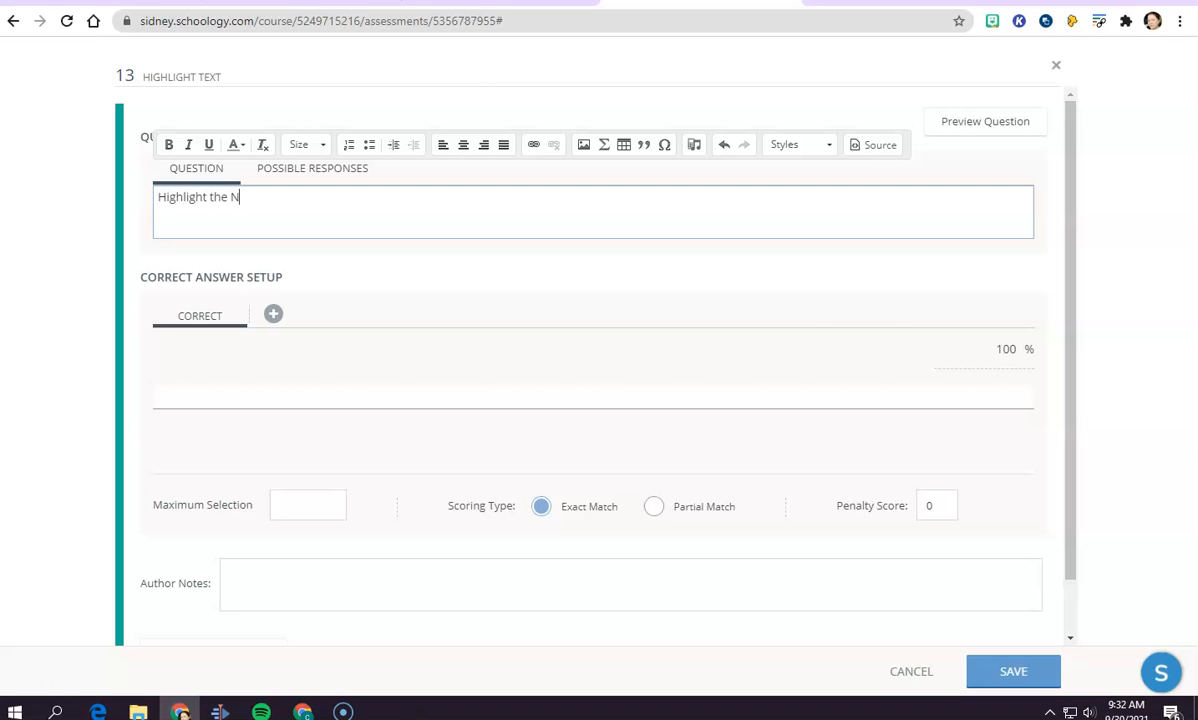
pyautogui.write('Highlight the Noun')
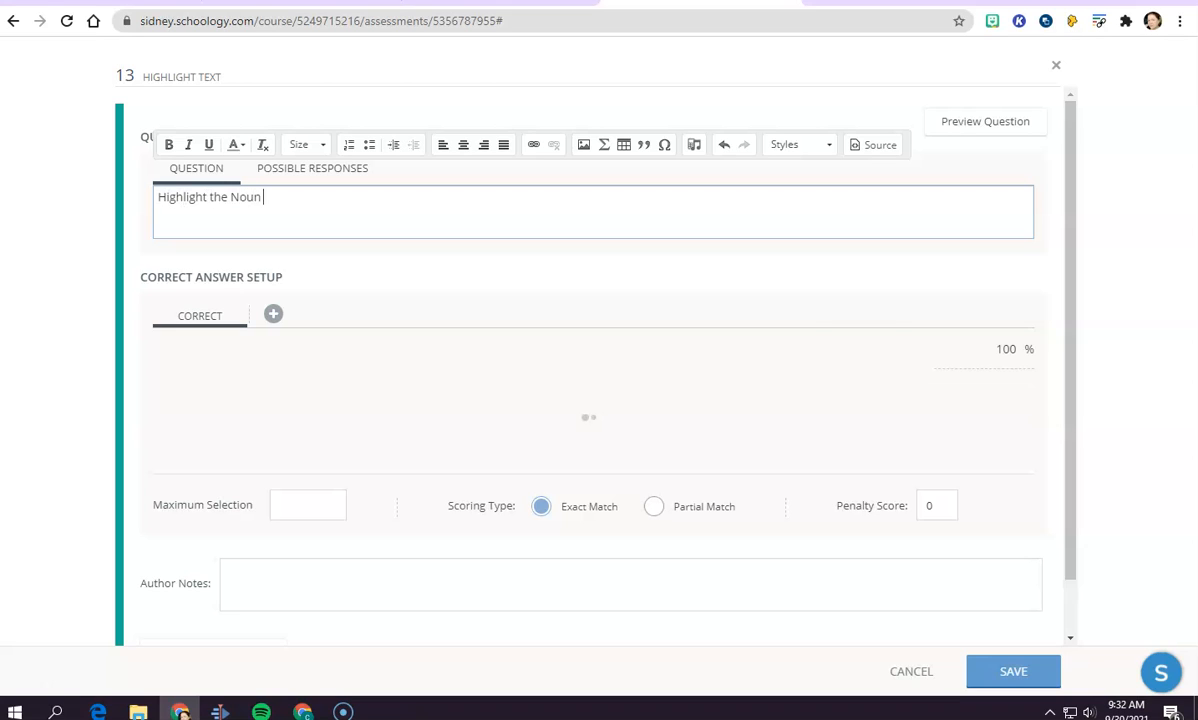
pyautogui.write(' in the foll')
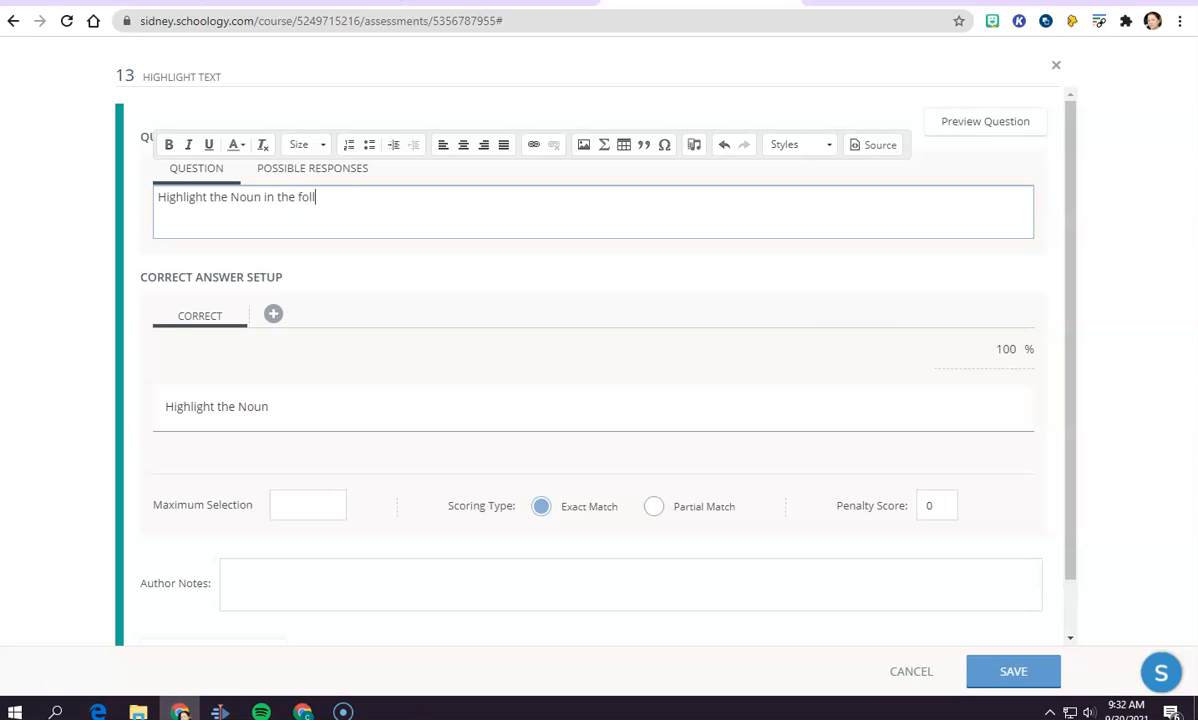
pyautogui.write('owing senten')
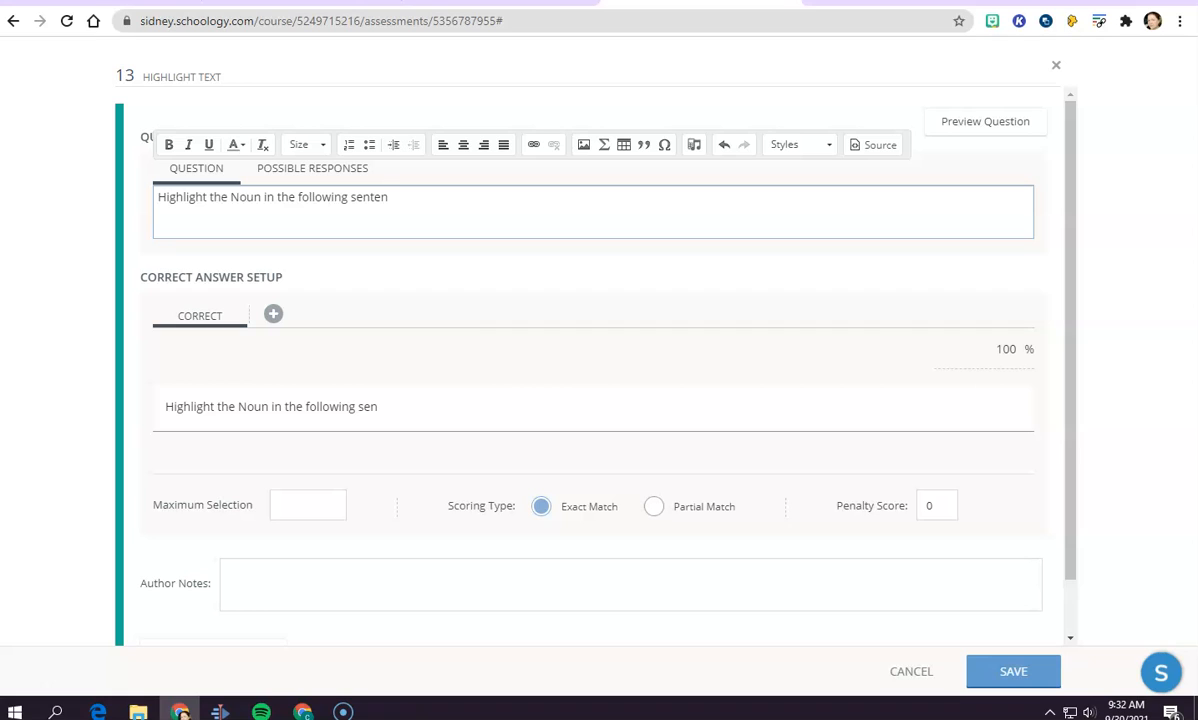
pyautogui.write('ce.')
pyautogui.press('Return')
pyautogui.press('Return')
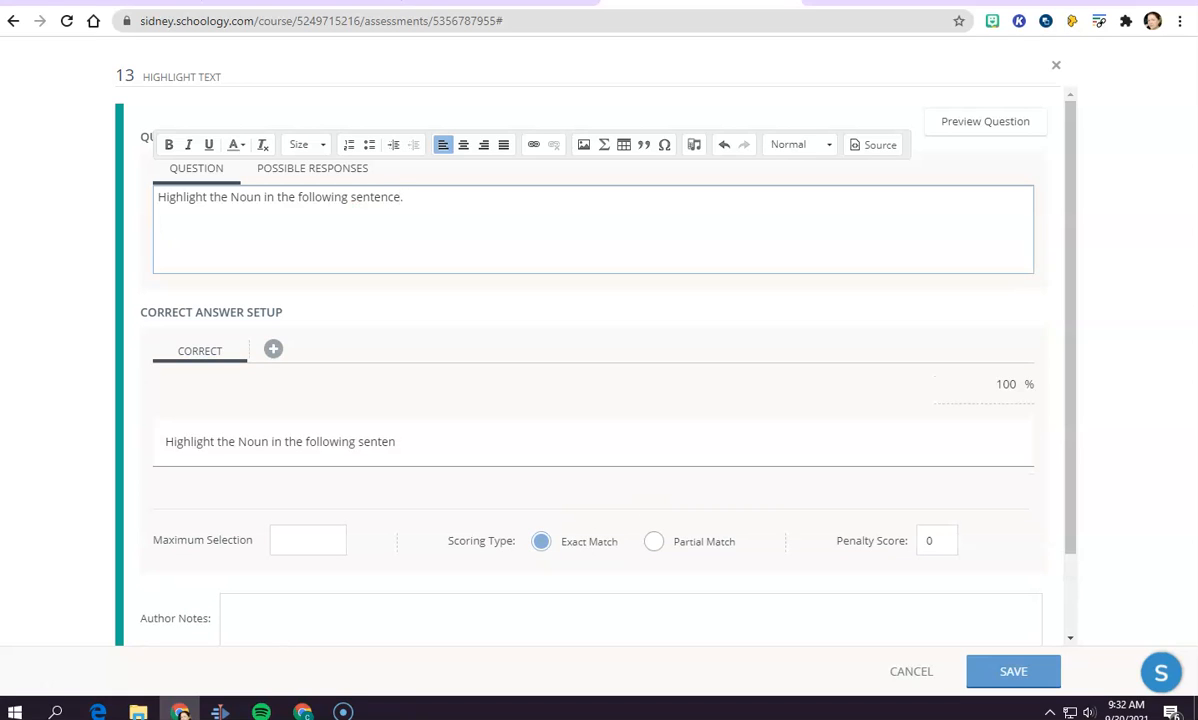
# - Change "Noun" to "Nouns" in the instruction and add the sentence "I like to ride my bicycle." below it
pyautogui.click(256, 196)
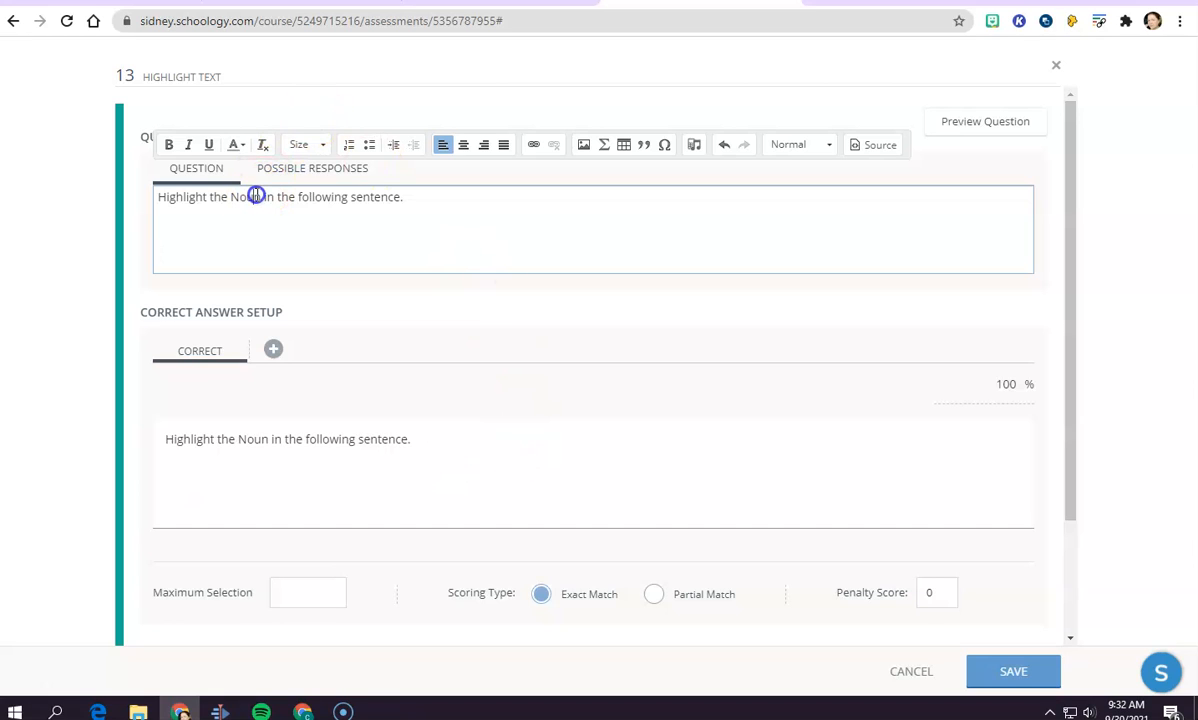
pyautogui.write('s')
pyautogui.click(211, 258)
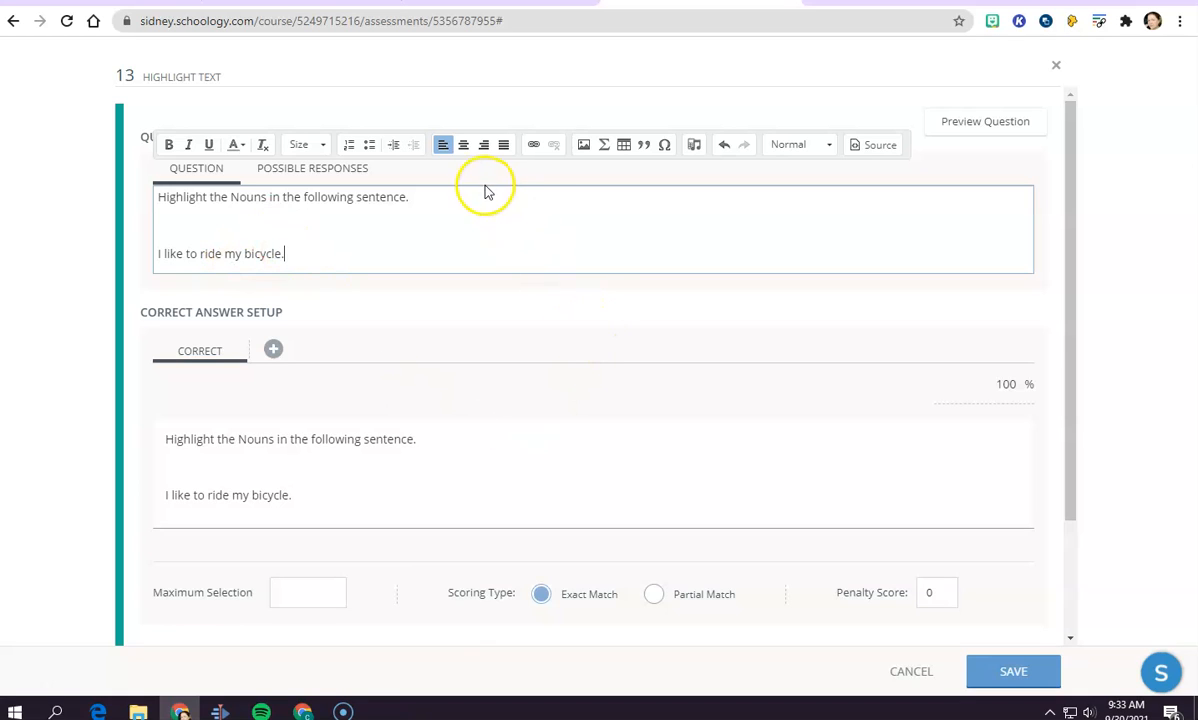
# - Apply word-level quick highlights to the whole question text in the possible responses
pyautogui.click(328, 169)
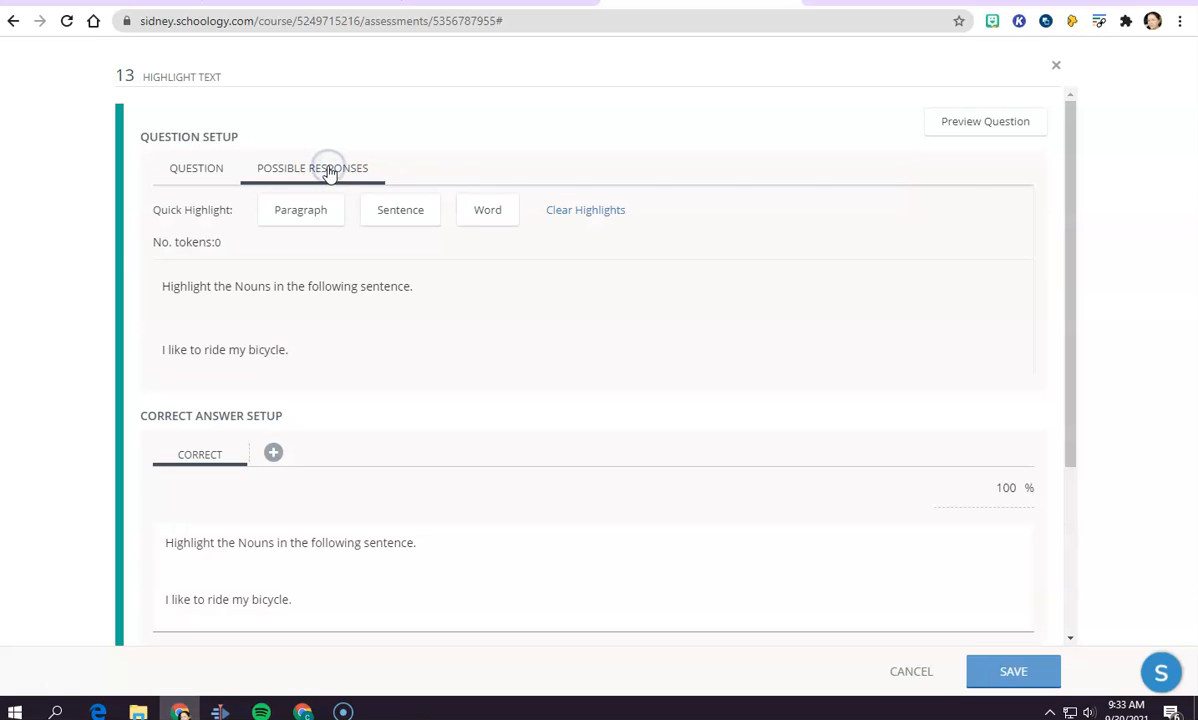
pyautogui.click(484, 222)
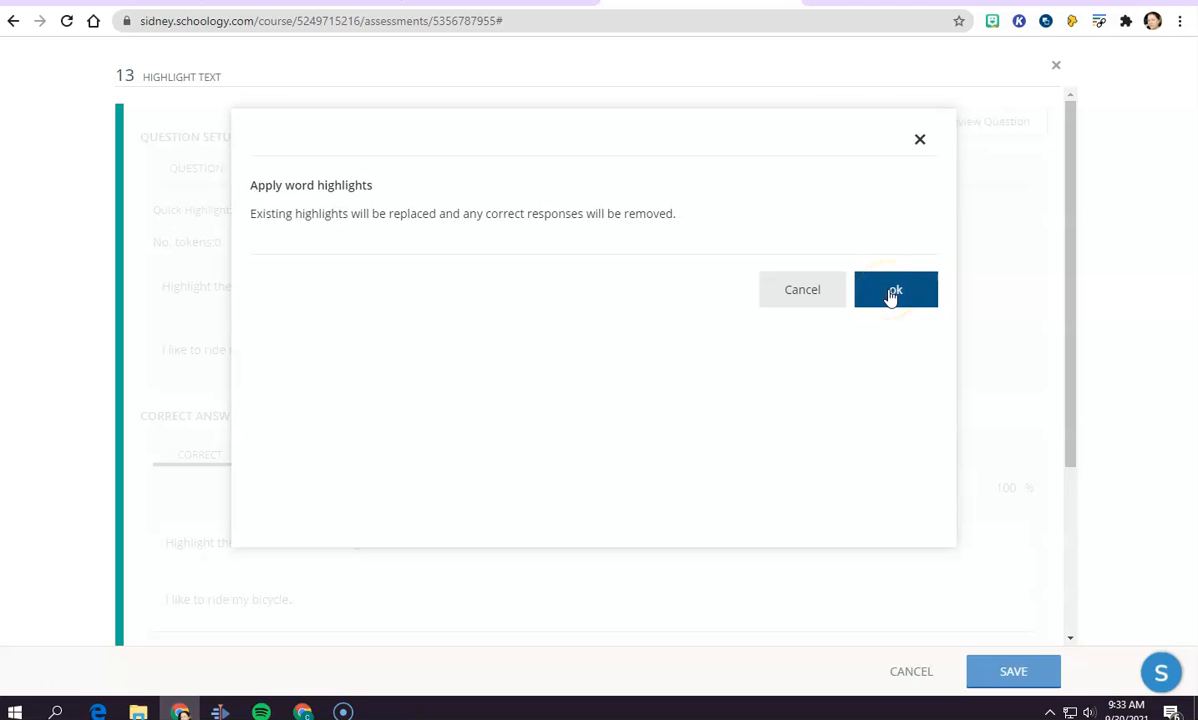
pyautogui.click(893, 292)
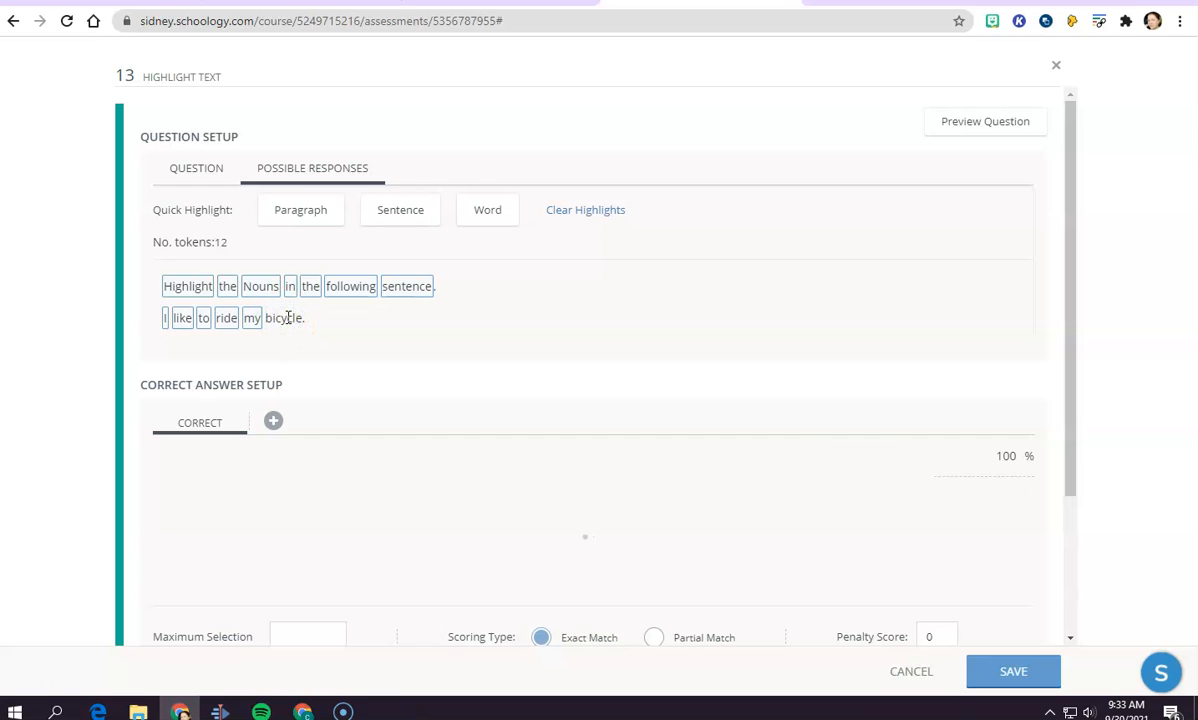
# - Remove the word highlights one by one from both the instruction and the bicycle sentence
pyautogui.click(251, 317)
pyautogui.click(203, 317)
pyautogui.click(181, 316)
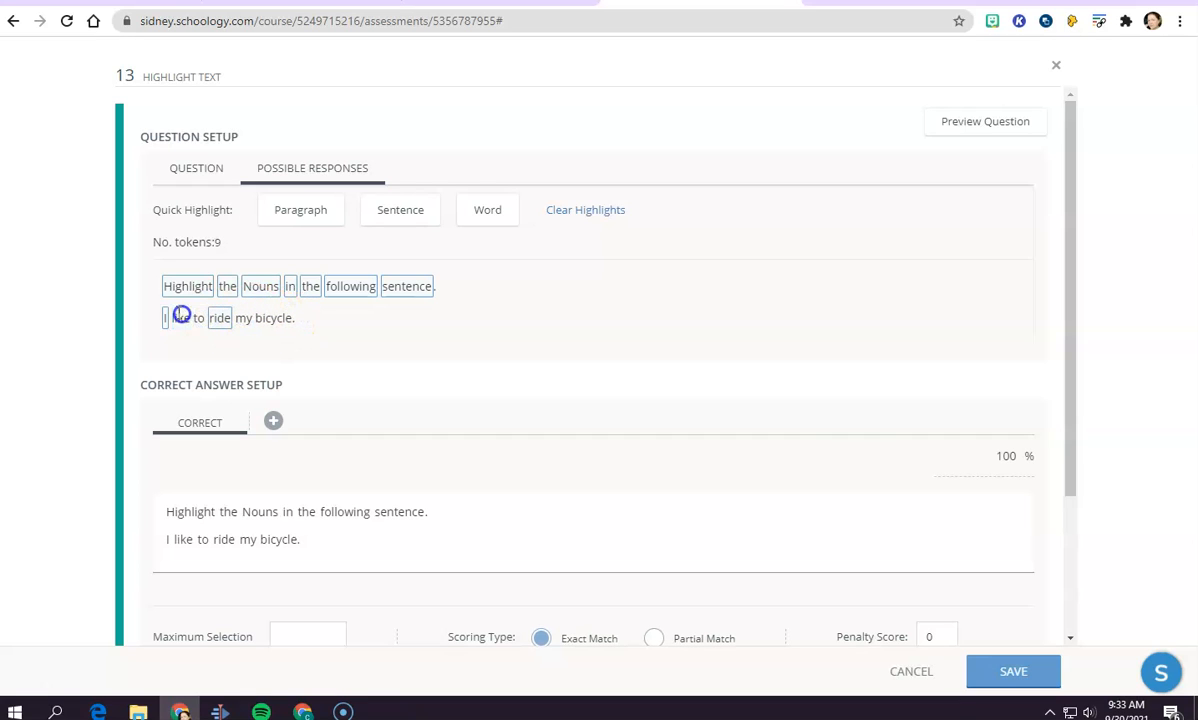
pyautogui.click(161, 317)
pyautogui.click(216, 318)
pyautogui.click(197, 286)
pyautogui.click(222, 286)
pyautogui.click(250, 286)
pyautogui.click(279, 286)
pyautogui.click(304, 287)
pyautogui.click(325, 288)
pyautogui.click(376, 287)
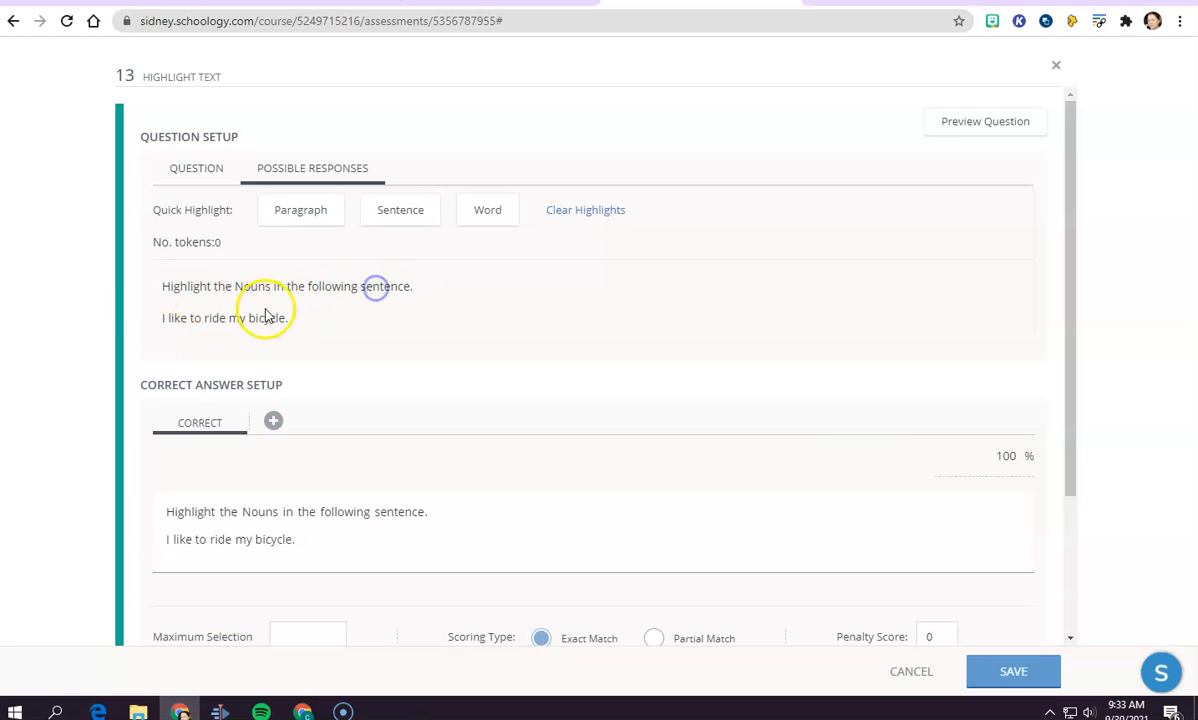
# - Make each word of "I like to ride my bicycle." a separate possible response
pyautogui.click(165, 318)
pyautogui.click(182, 318)
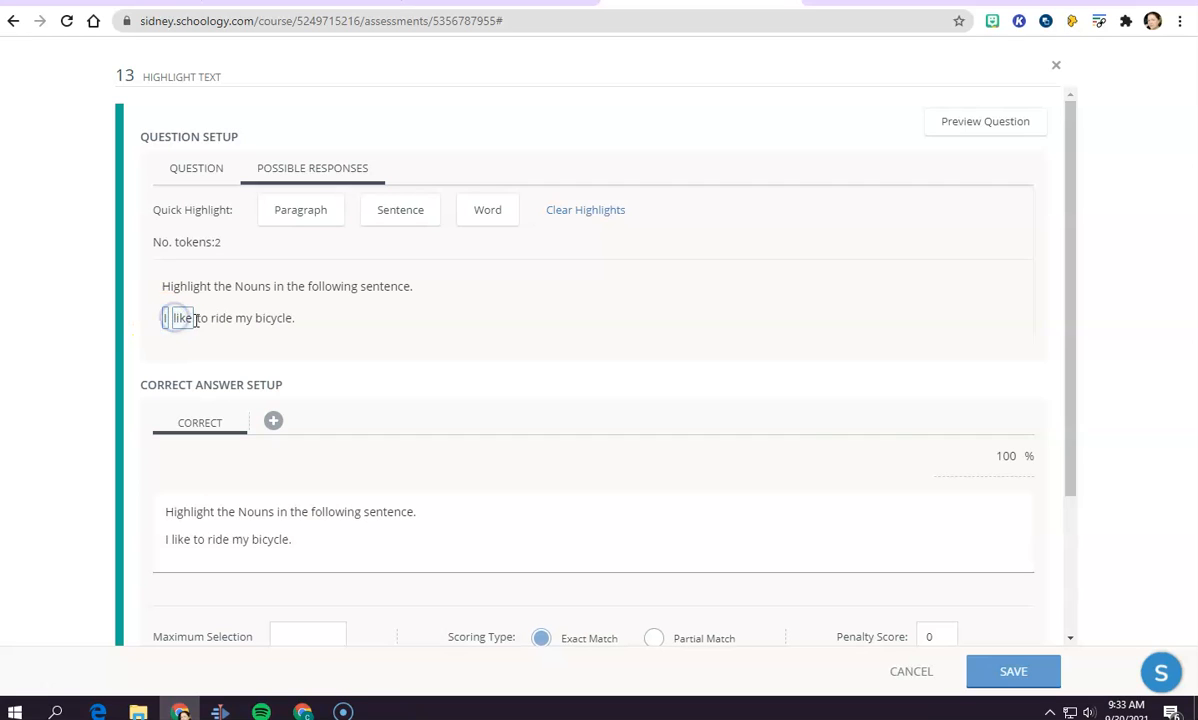
pyautogui.click(202, 318)
pyautogui.click(227, 318)
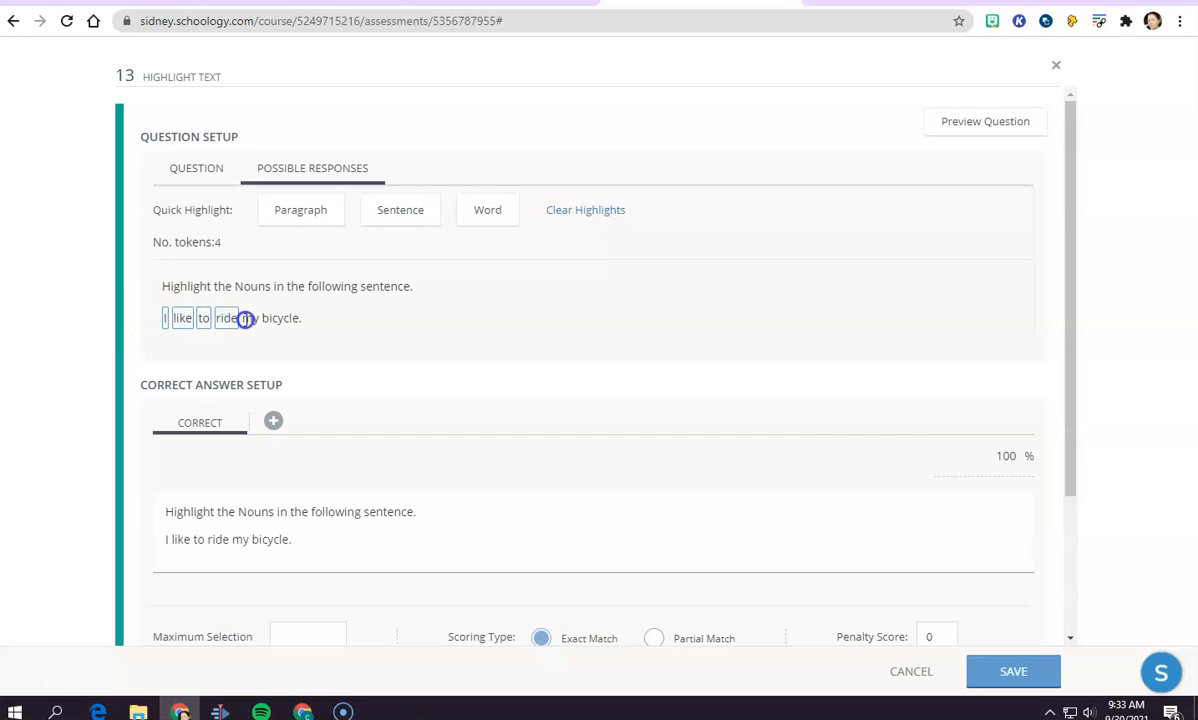
pyautogui.click(250, 318)
pyautogui.click(277, 318)
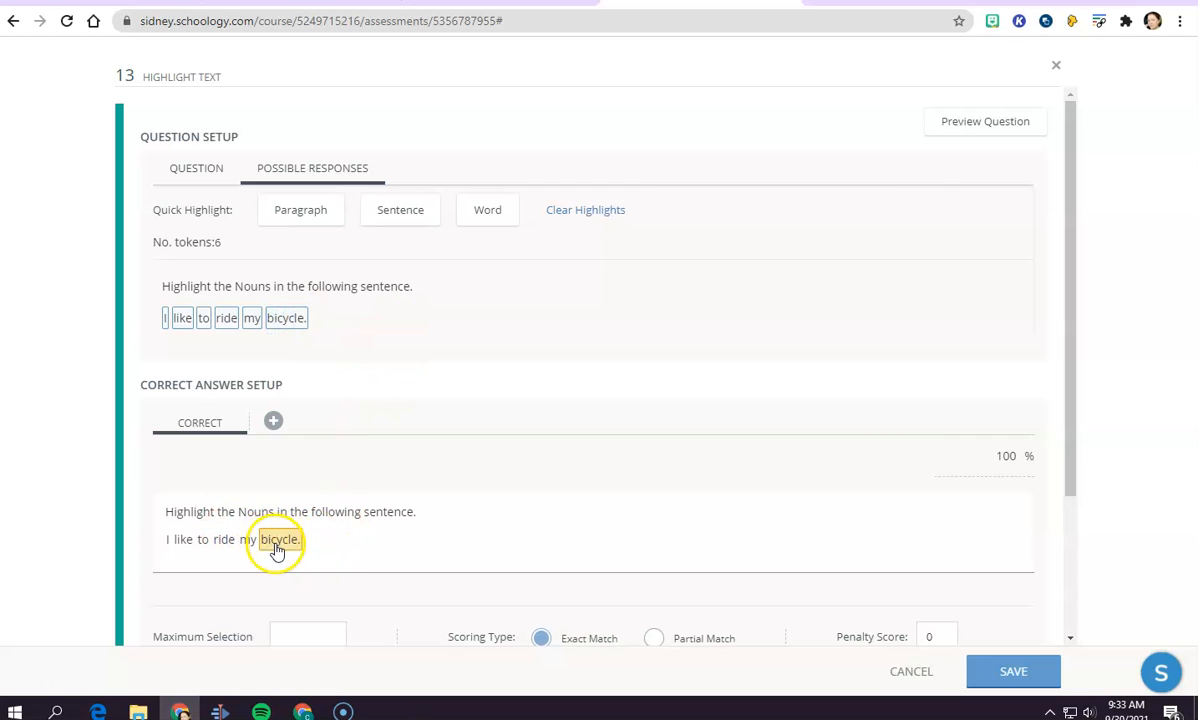
# - Mark "I" and "bicycle." as the correct answers and set the maximum selection to 2
pyautogui.click(276, 543)
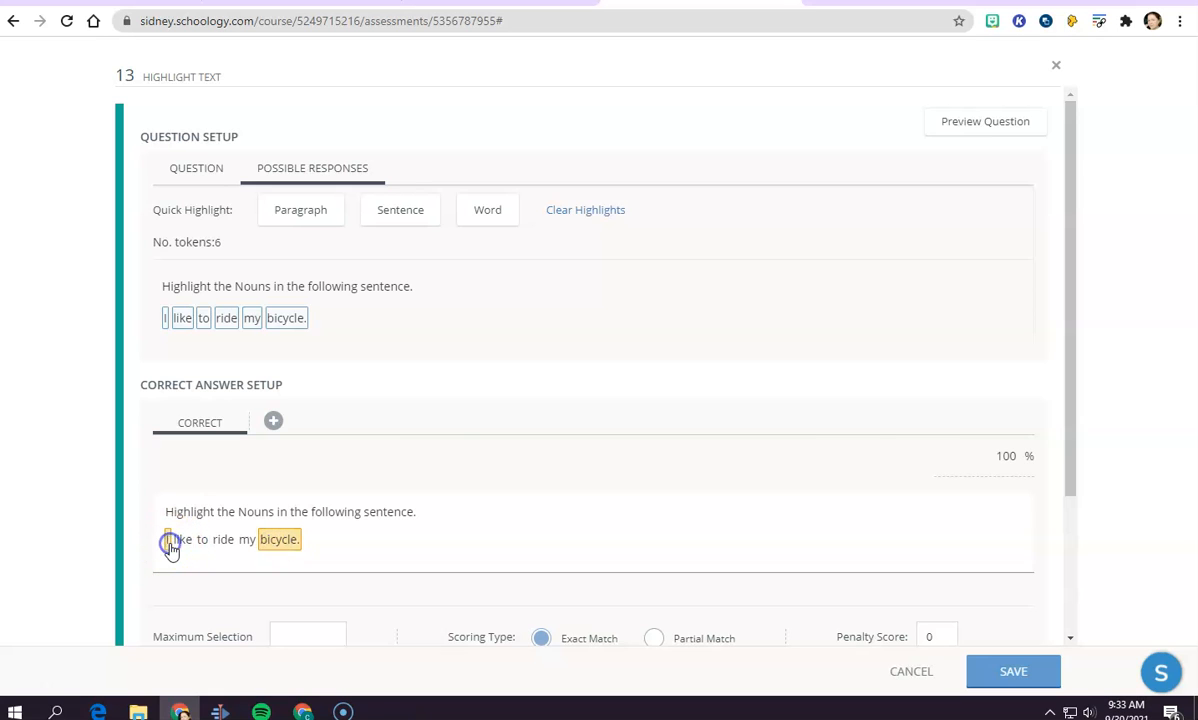
pyautogui.scroll(-1, 425, 500)
pyautogui.click(167, 465)
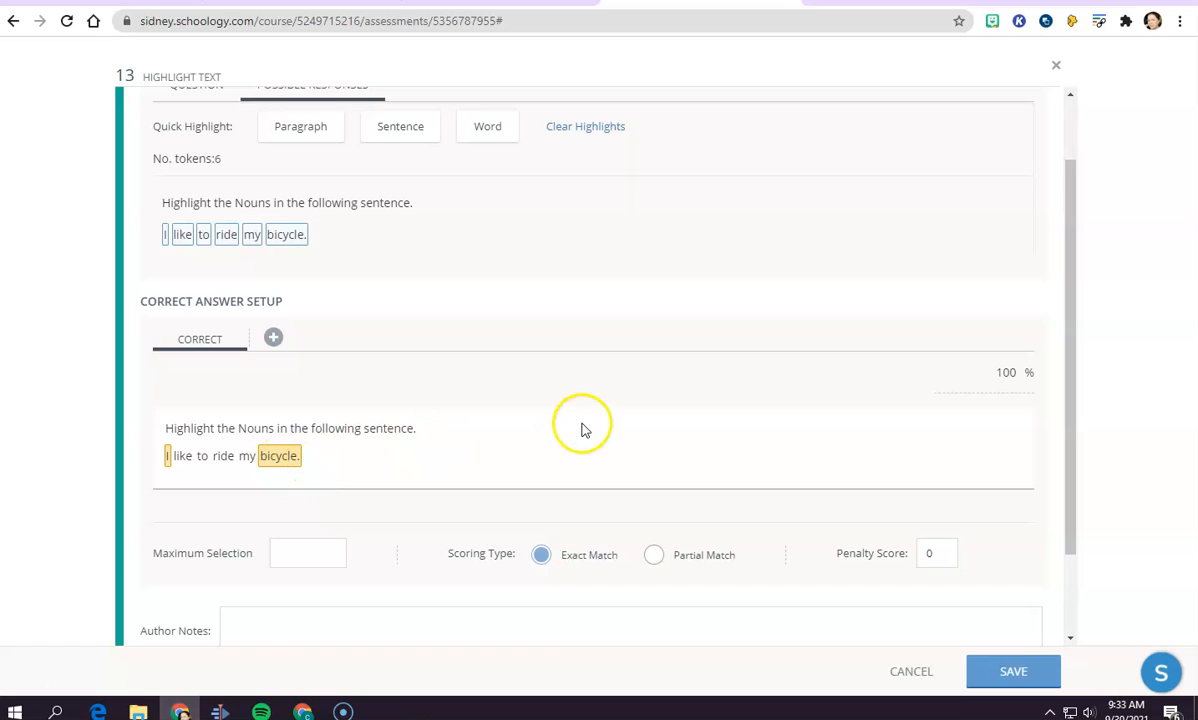
pyautogui.scroll(1, 583, 428)
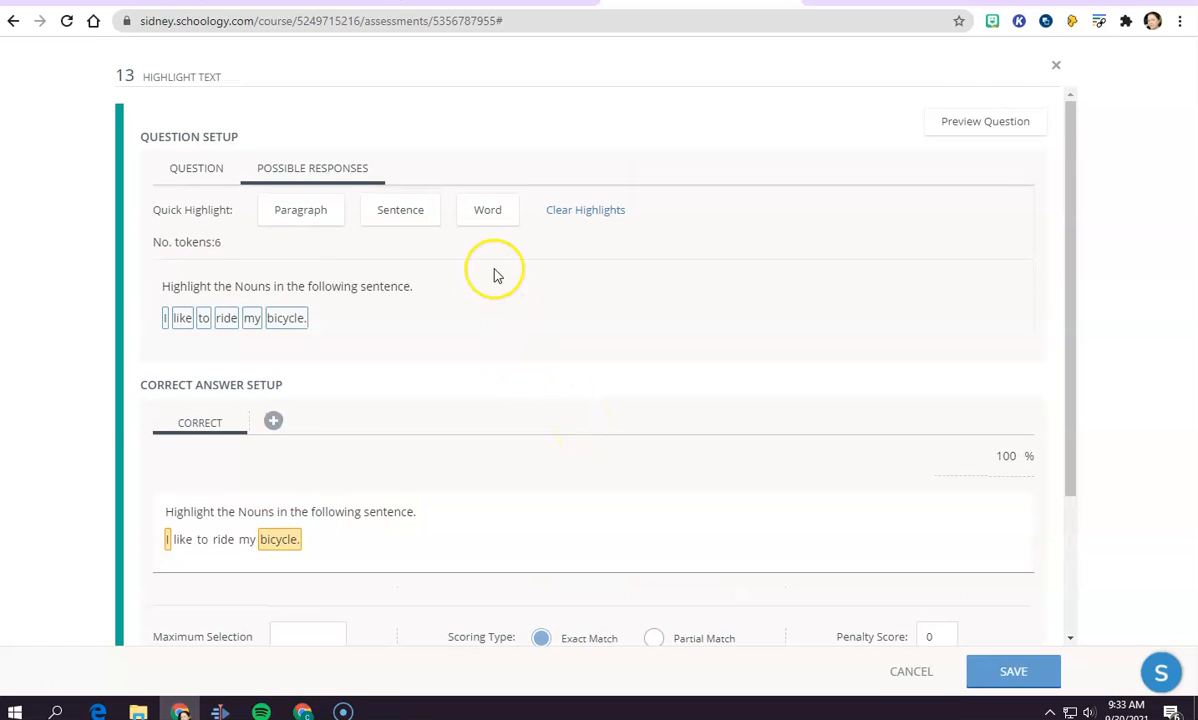
pyautogui.scroll(-2, 492, 273)
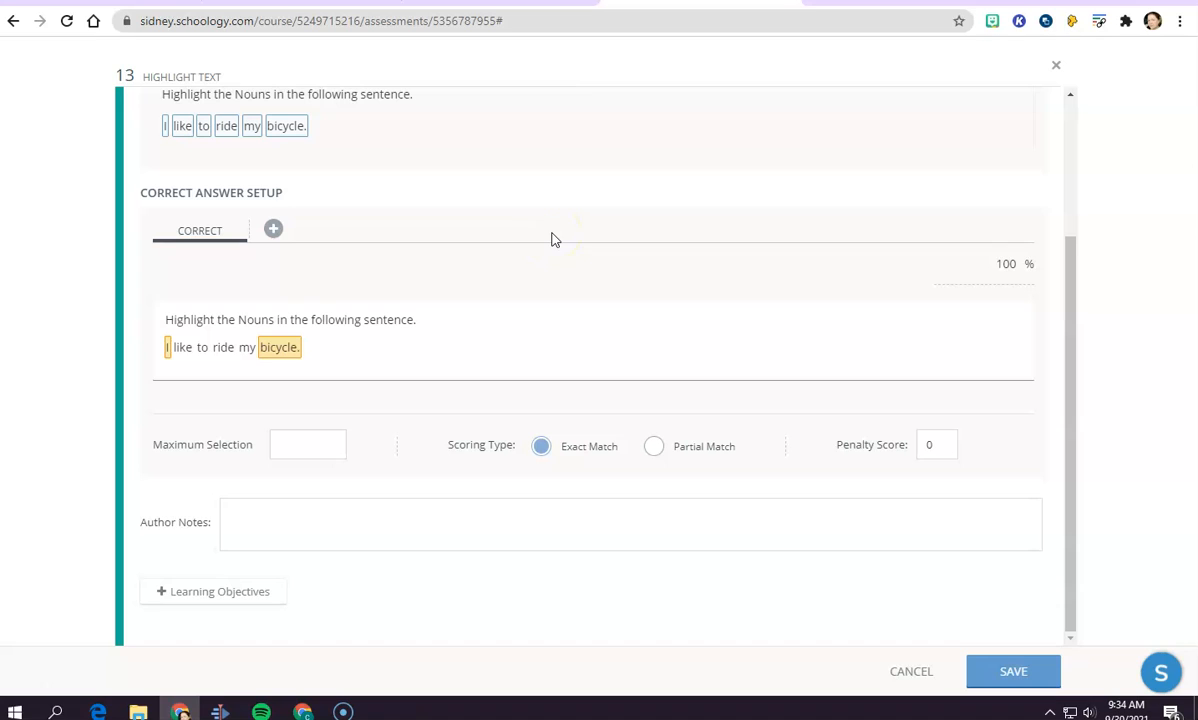
pyautogui.click(321, 435)
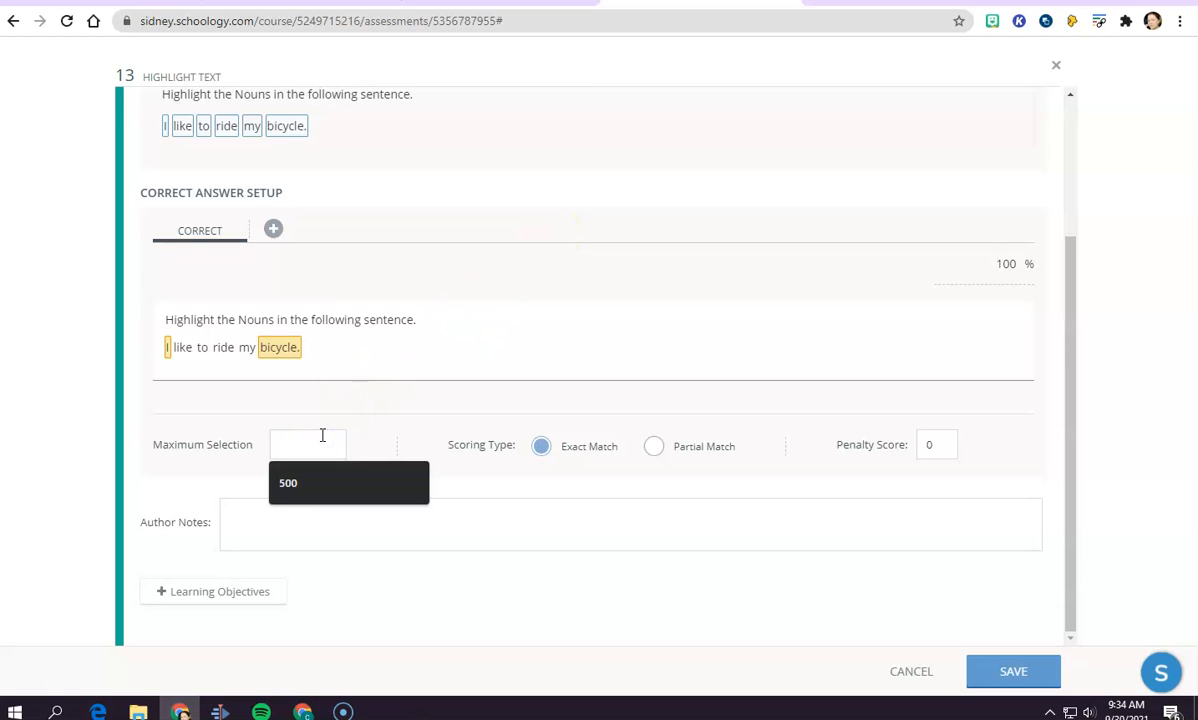
pyautogui.write('2')
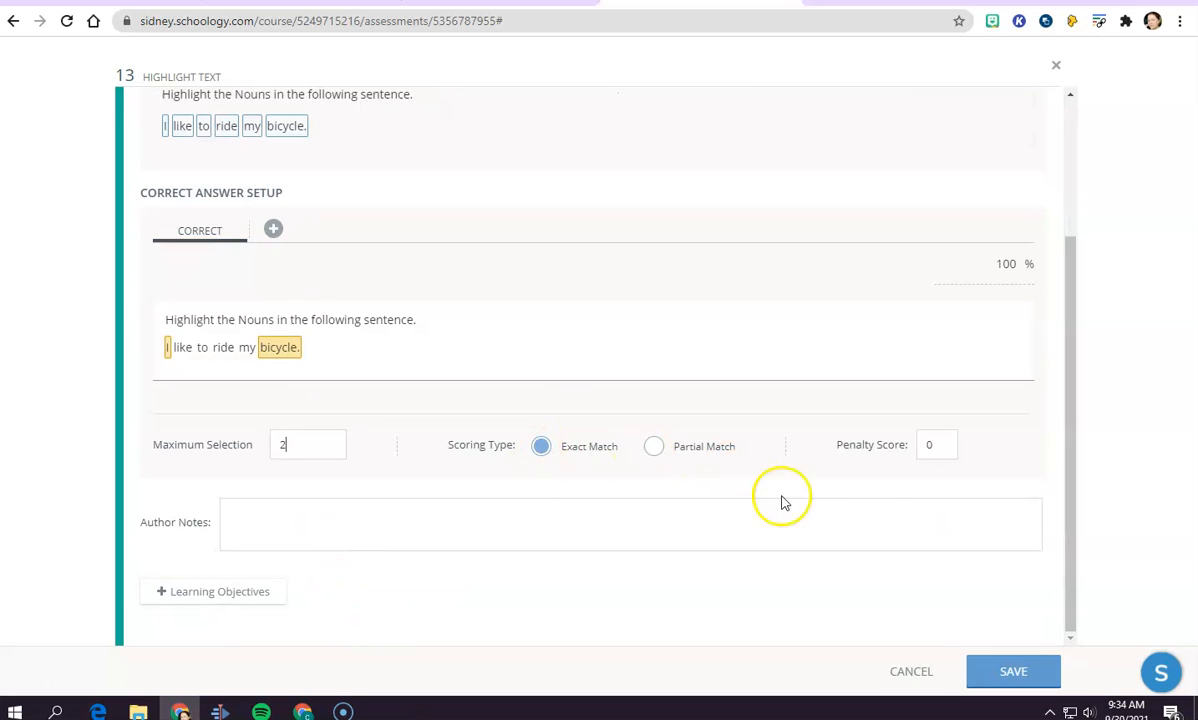
# - Preview the Highlight Text question and save it
pyautogui.scroll(3, 981, 524)
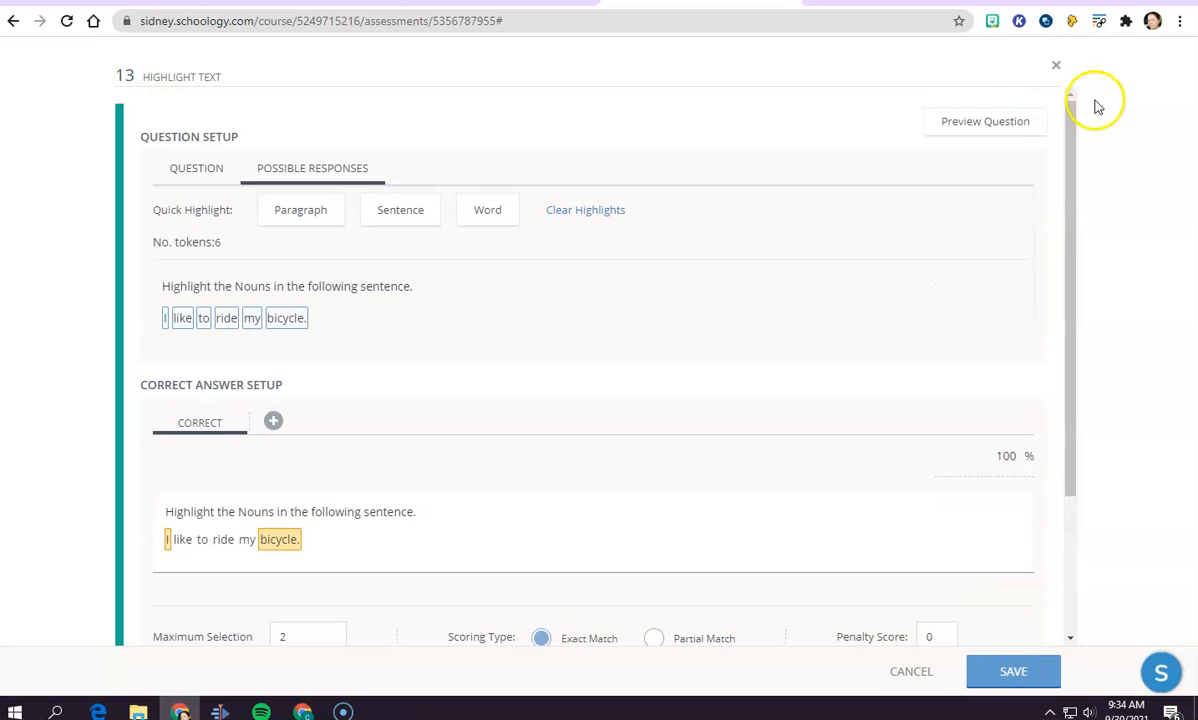
pyautogui.click(1005, 124)
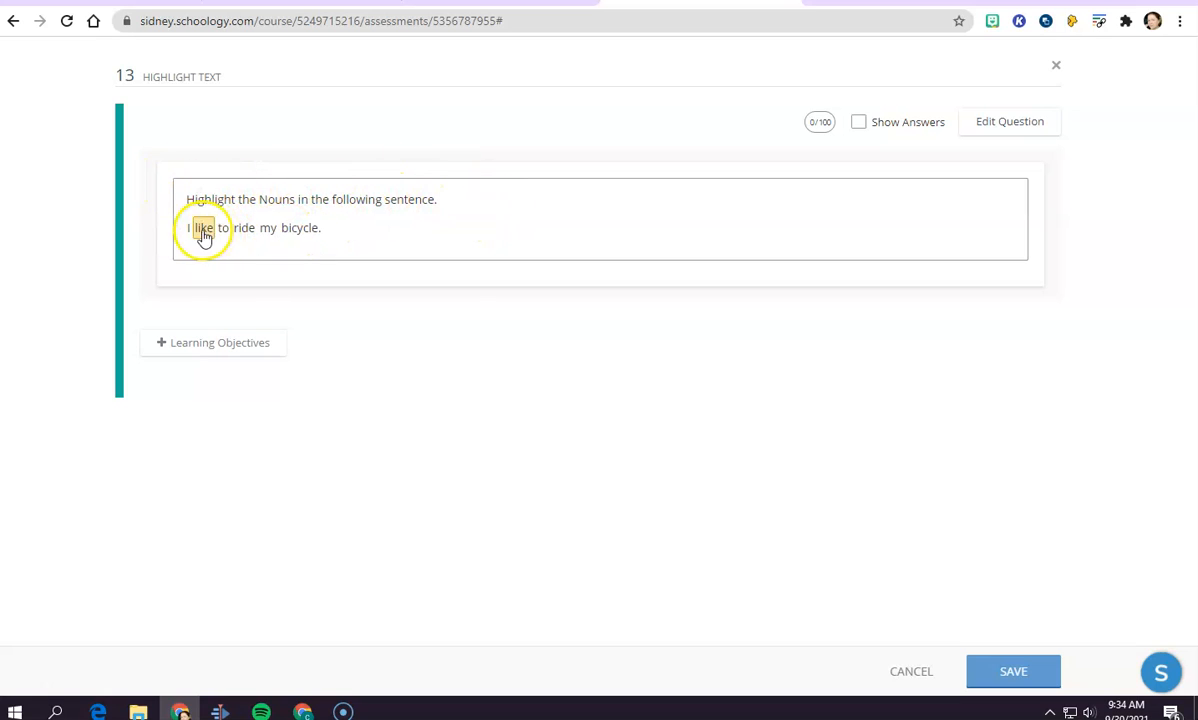
pyautogui.click(1013, 675)
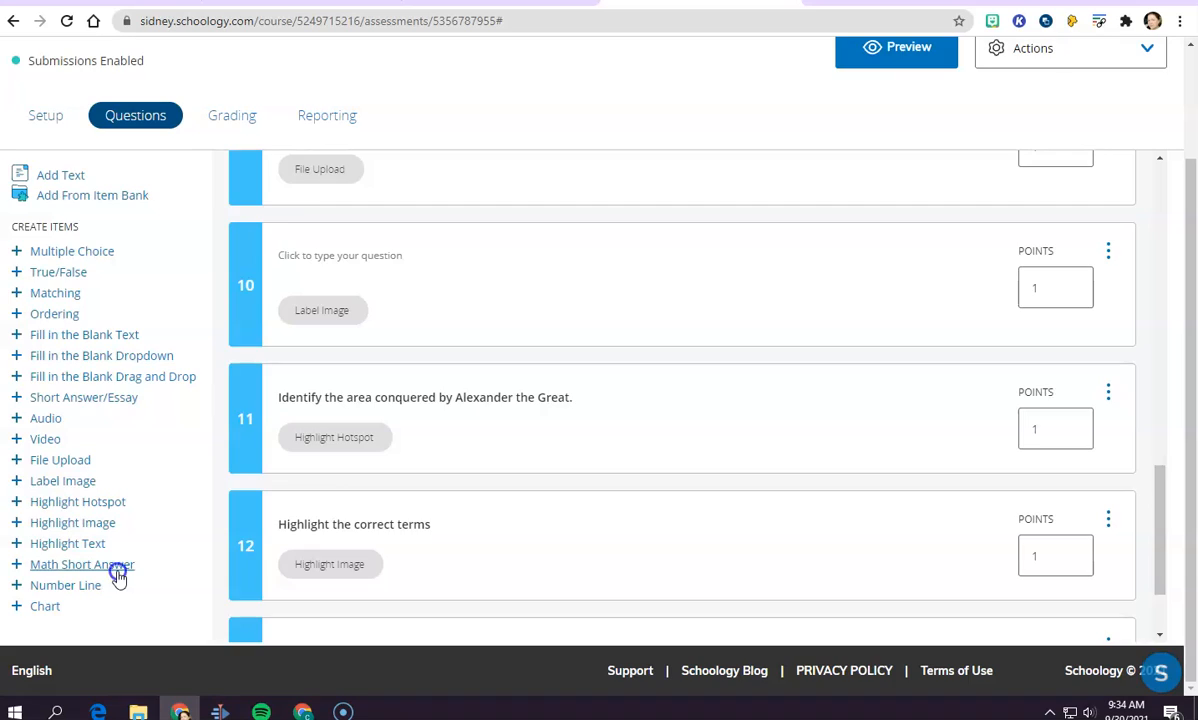
# - Start a Math Short Answer question and enter the question text "What is the y intercept formula?"
pyautogui.click(82, 565)
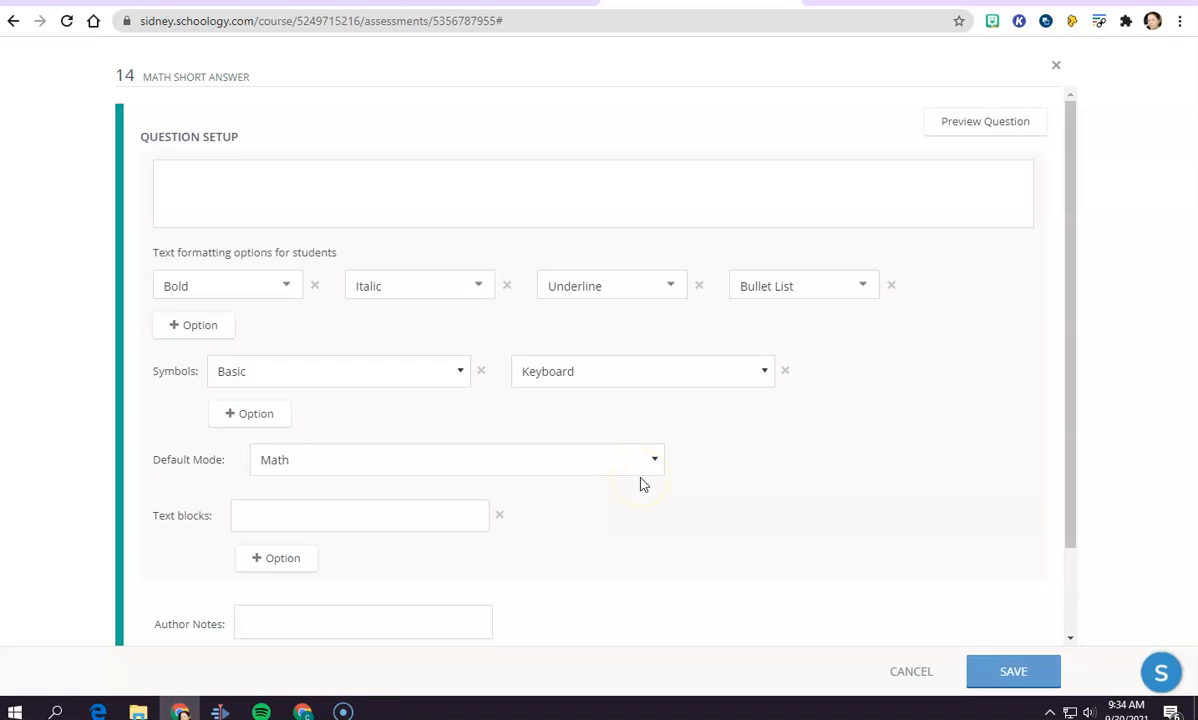
pyautogui.scroll(-1, 642, 483)
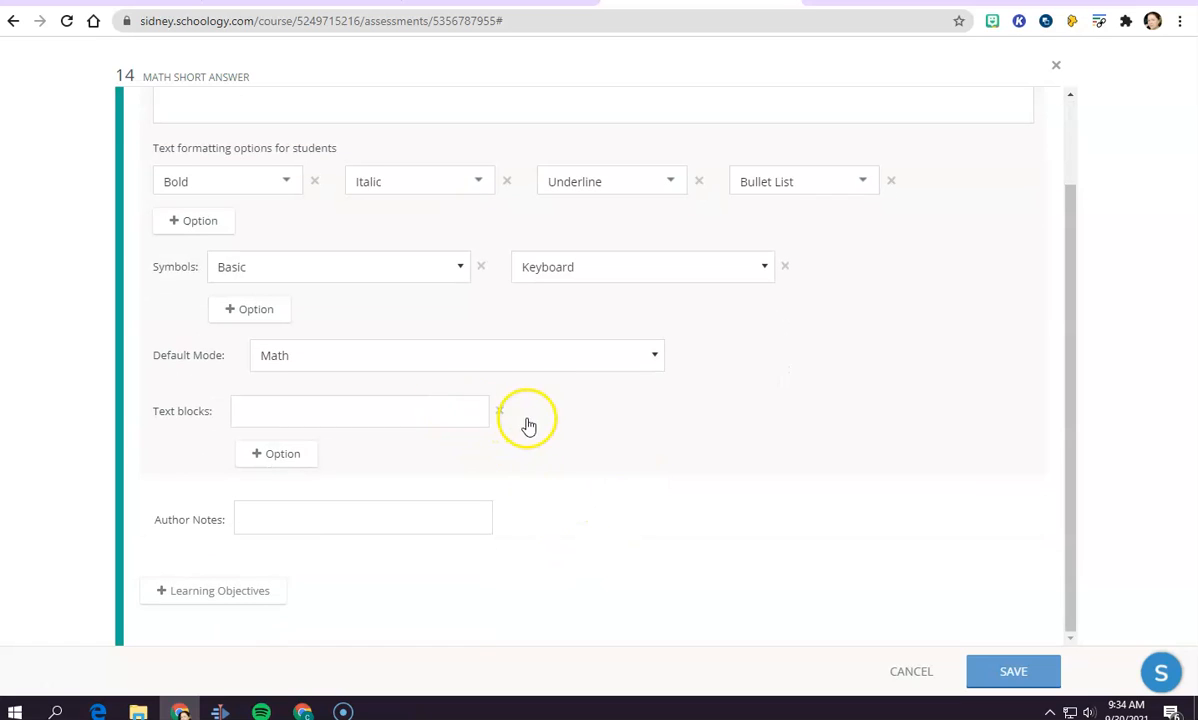
pyautogui.scroll(1, 528, 420)
pyautogui.click(353, 203)
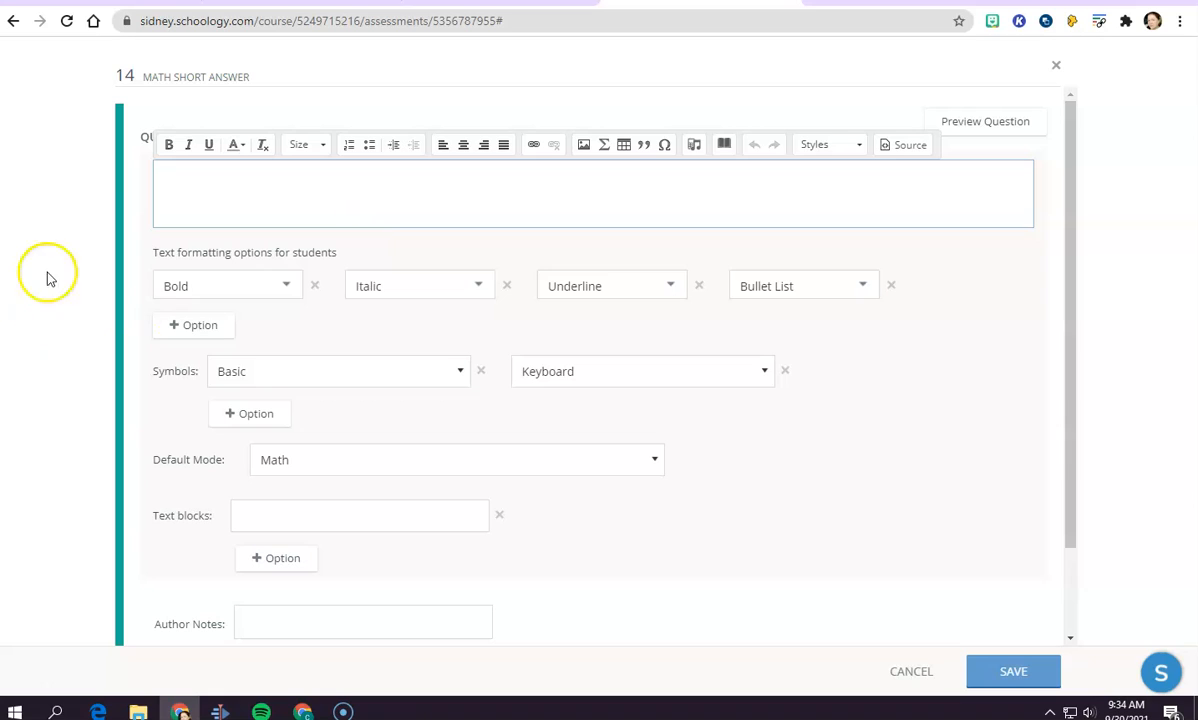
pyautogui.write('What is the y intercept formula?')
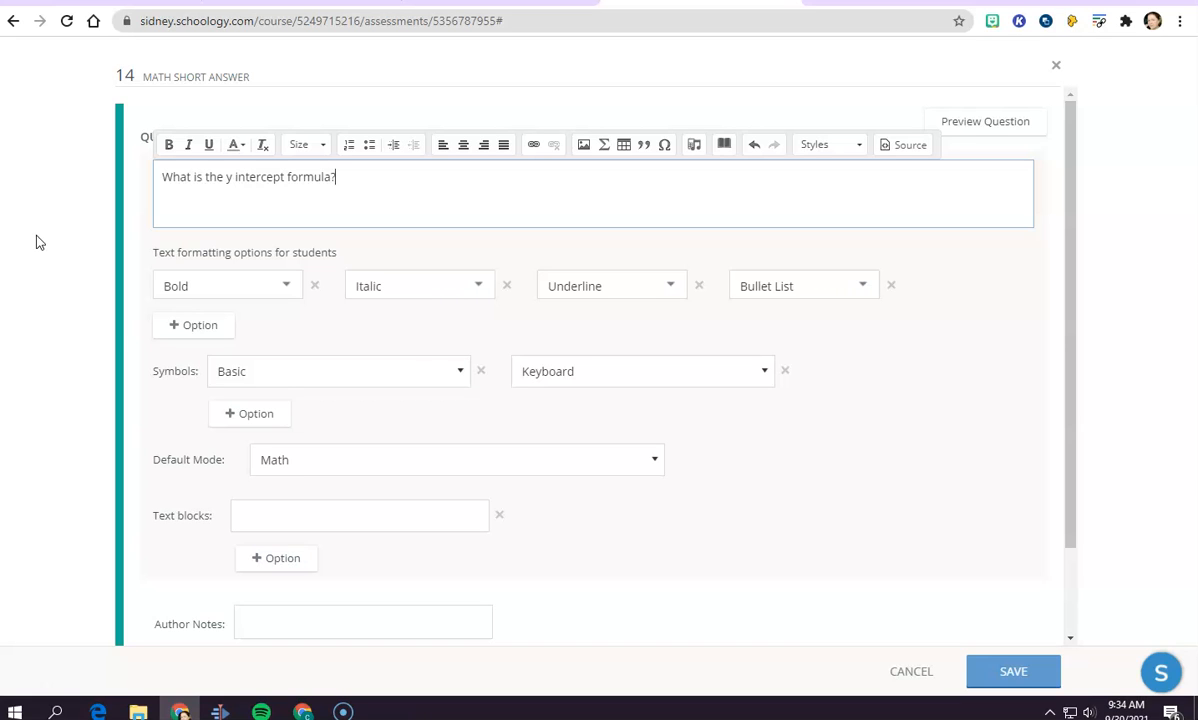
# - Preview the Math Short Answer question and compare the Basic symbol pad with the Keyboard pad
pyautogui.scroll(-1, 930, 505)
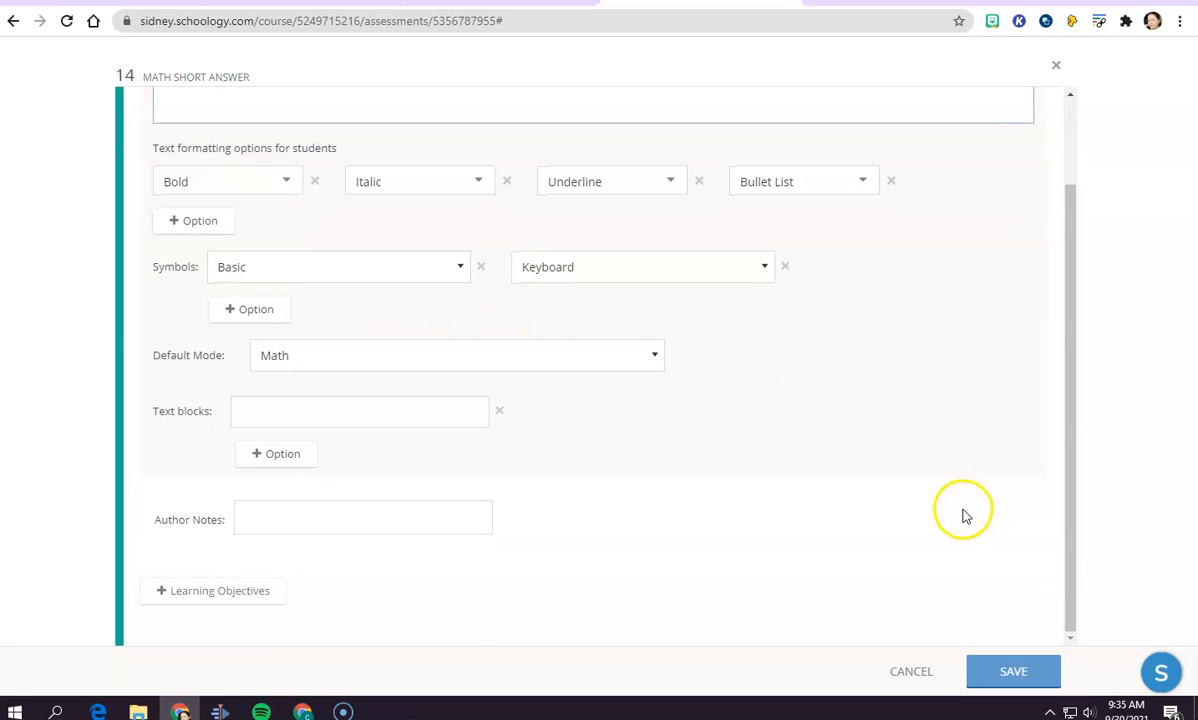
pyautogui.scroll(1, 955, 560)
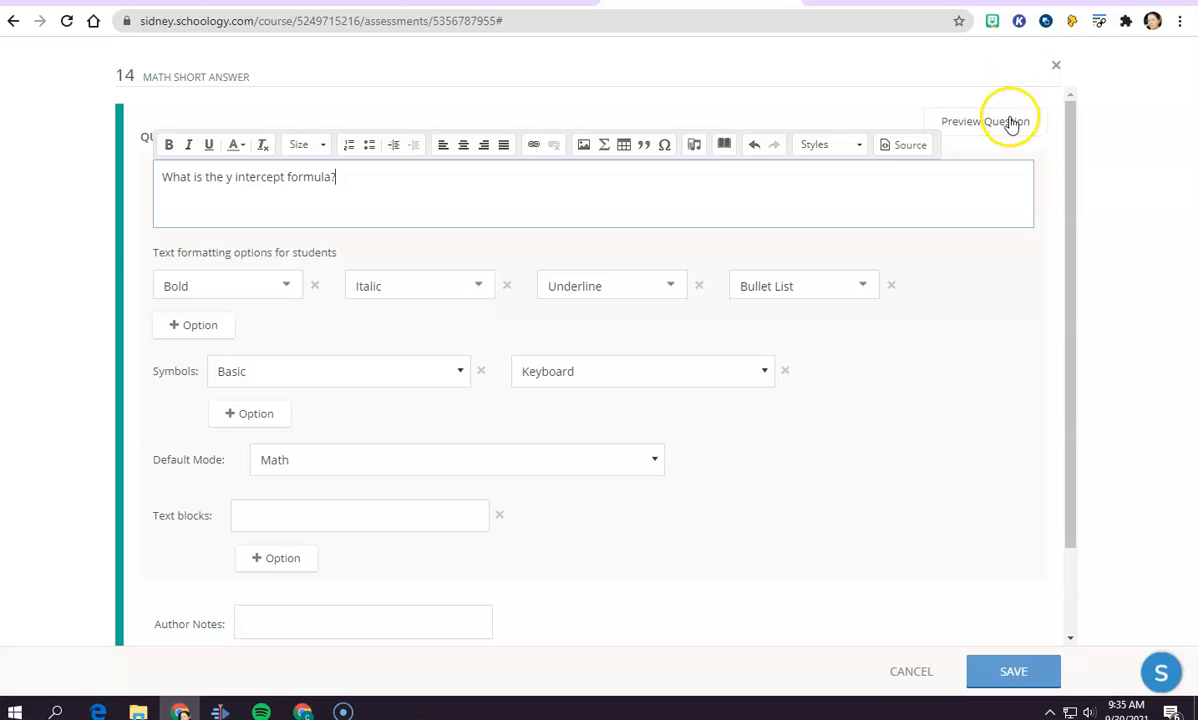
pyautogui.click(1008, 124)
pyautogui.click(289, 254)
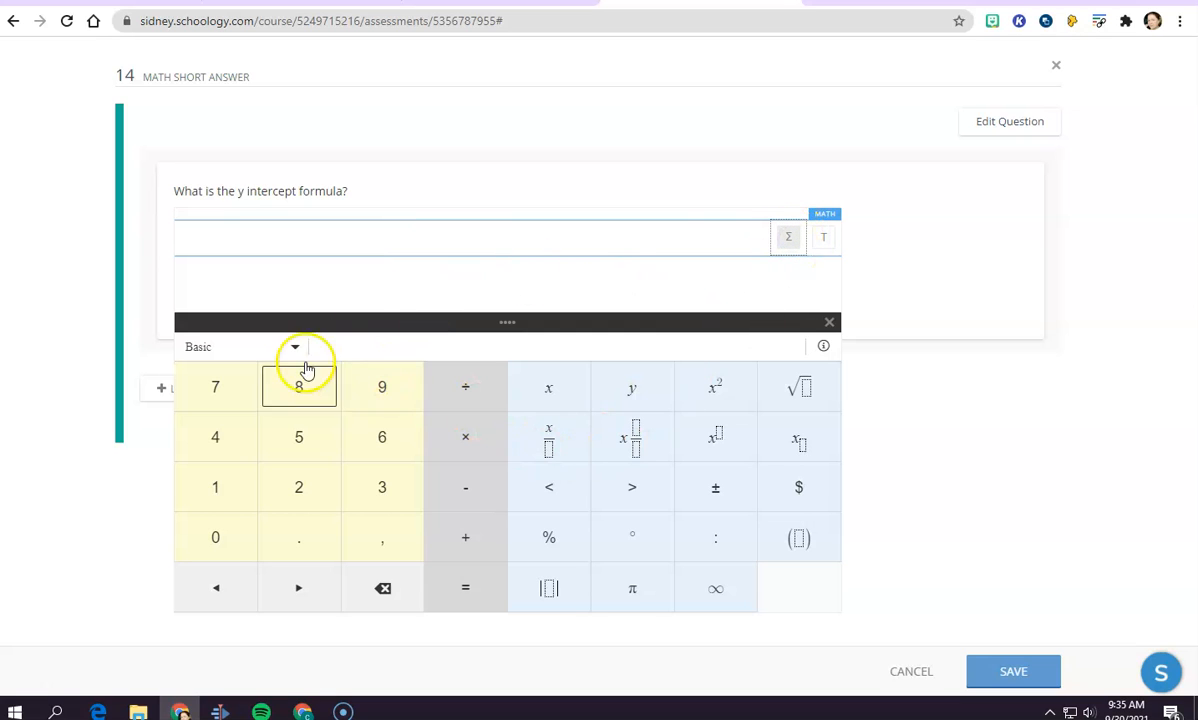
pyautogui.click(260, 348)
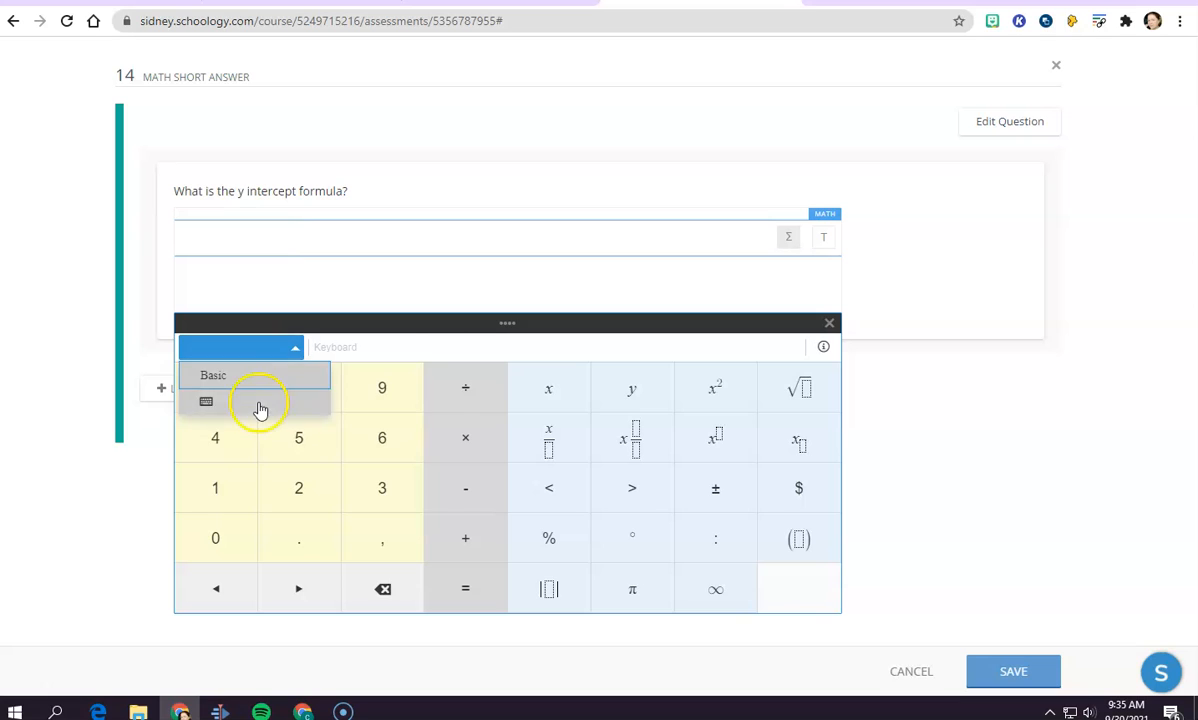
pyautogui.click(259, 405)
pyautogui.click(282, 352)
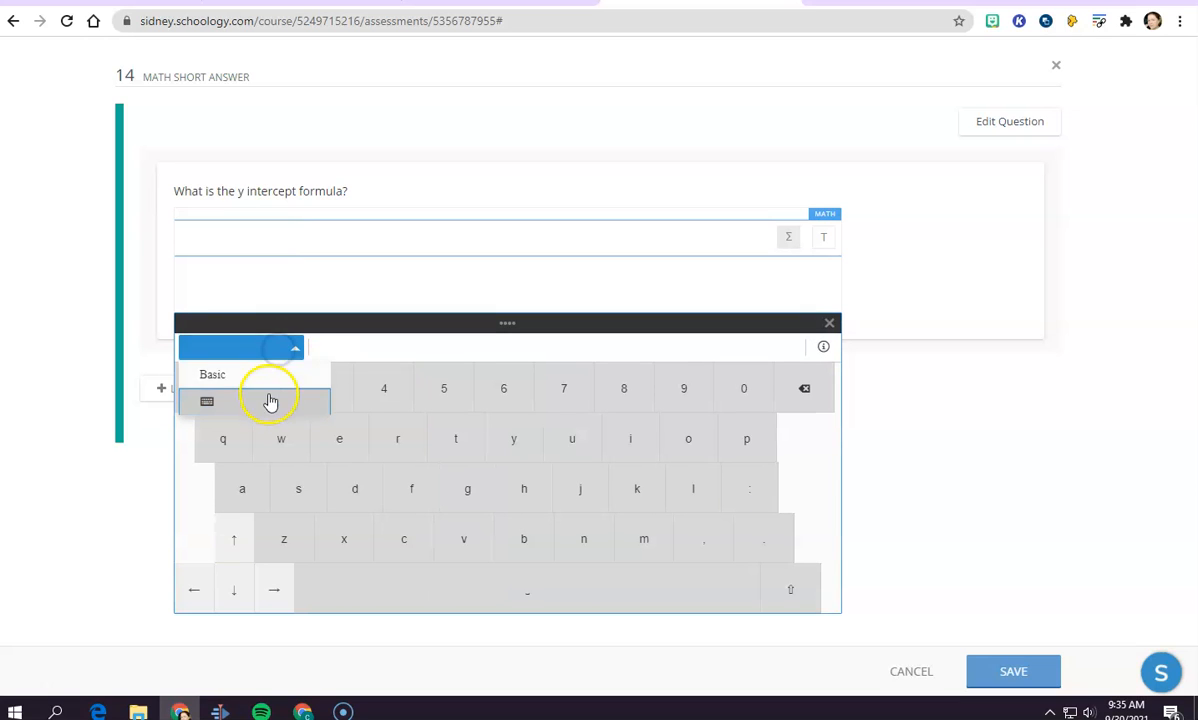
pyautogui.click(270, 374)
pyautogui.click(278, 341)
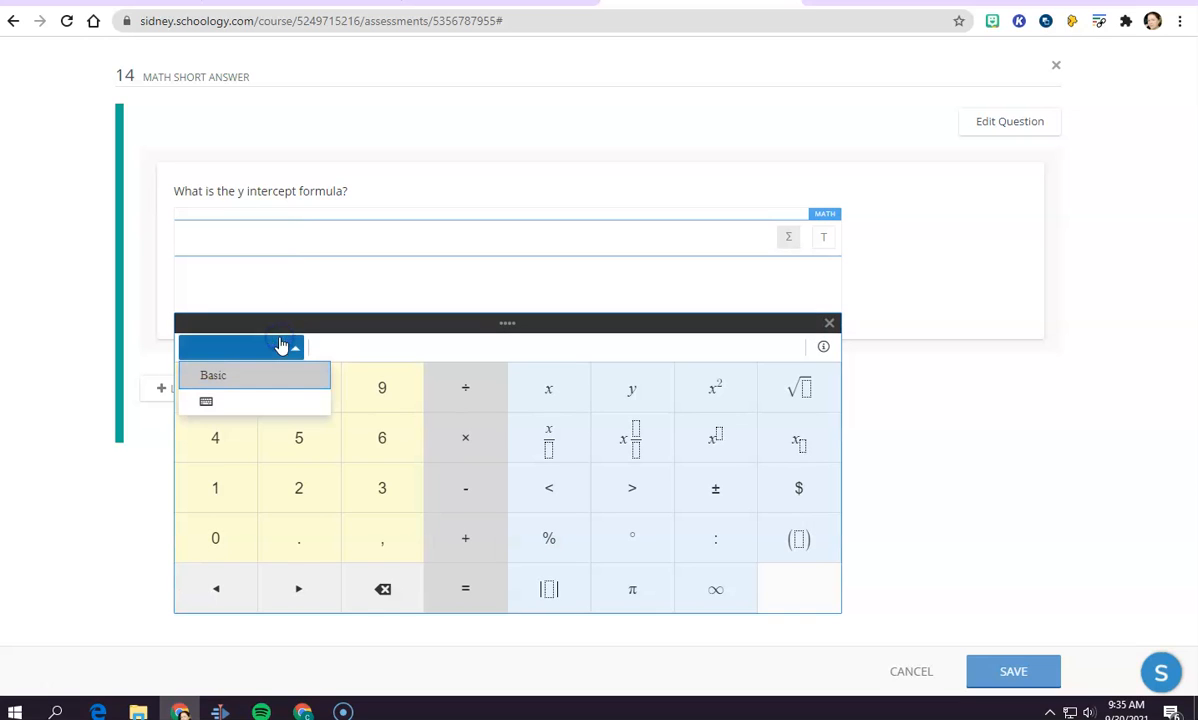
# - Answer the previewed question with y = mx + b using the Basic and Keyboard pads, and save the question
pyautogui.click(636, 396)
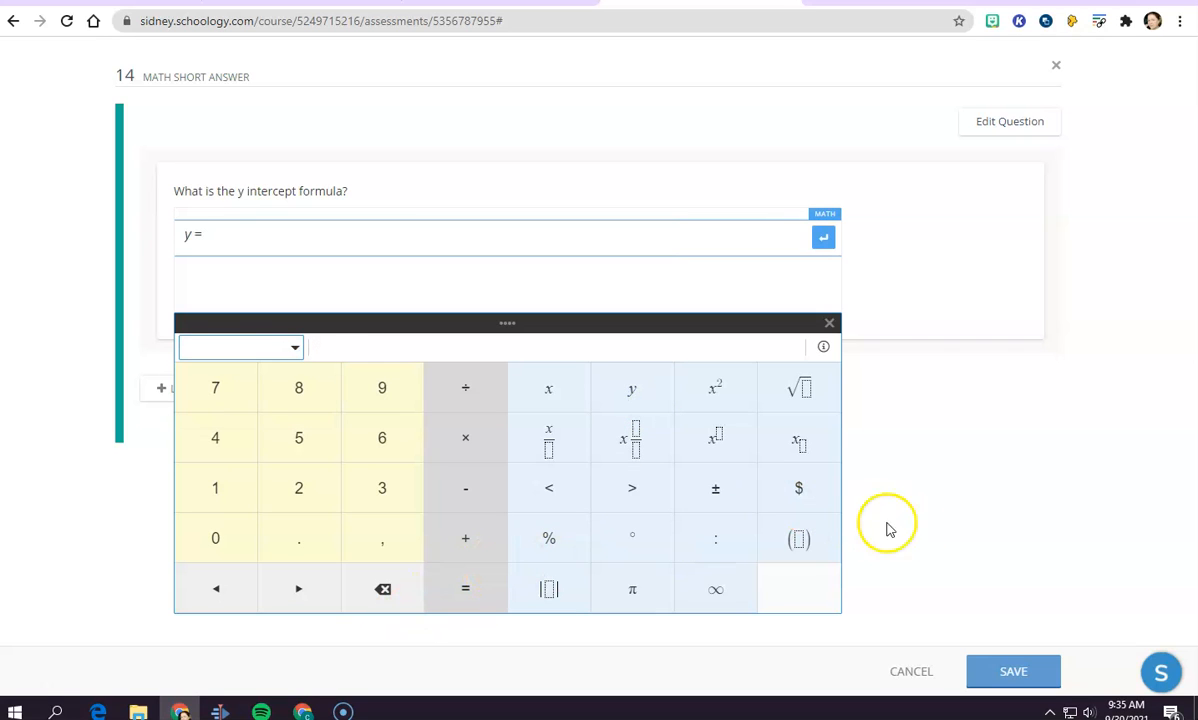
pyautogui.click(268, 349)
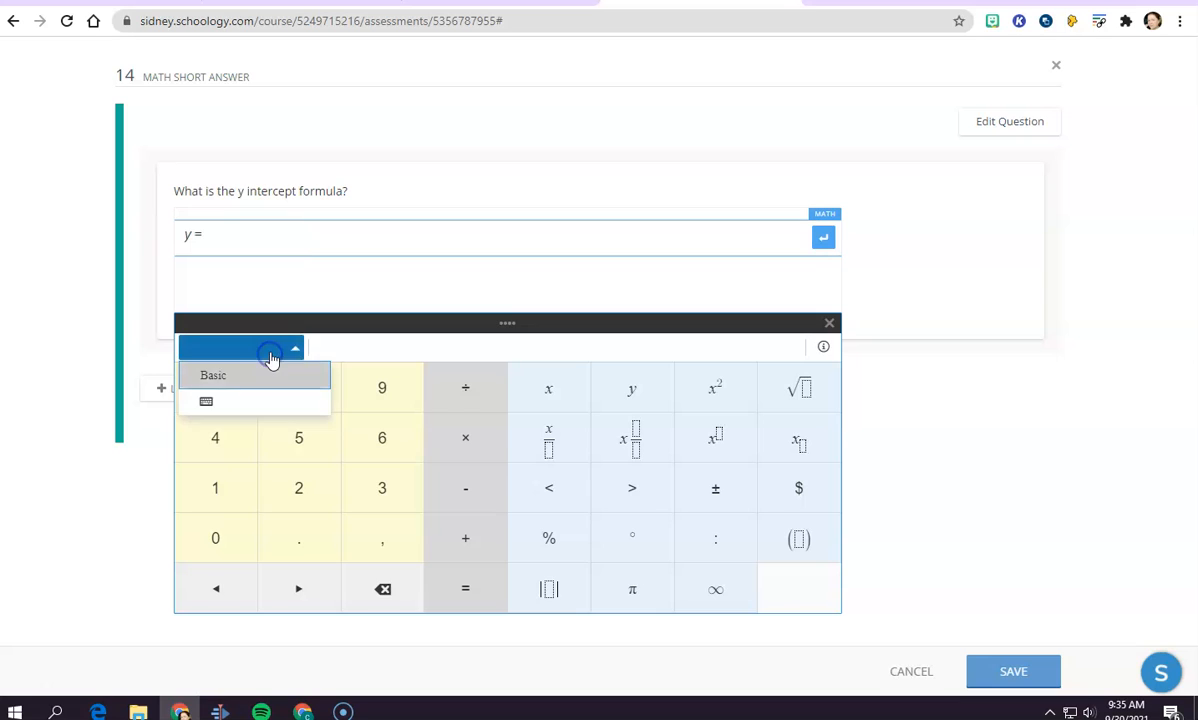
pyautogui.click(241, 402)
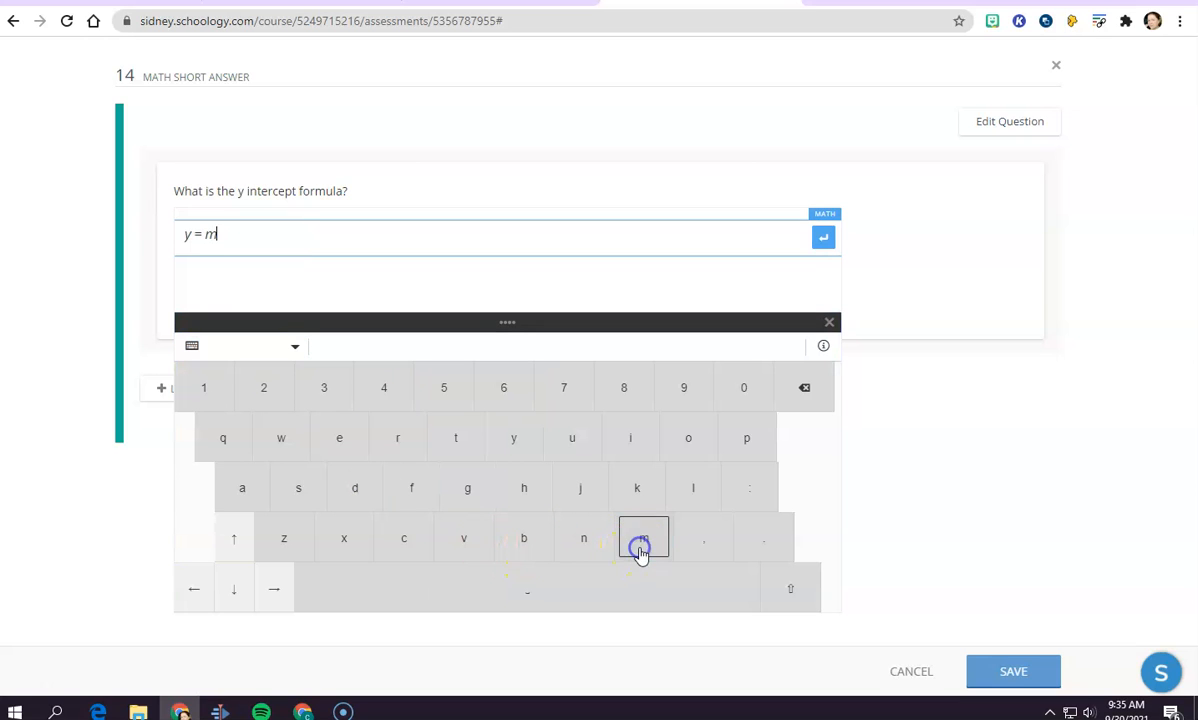
pyautogui.click(230, 348)
pyautogui.click(229, 375)
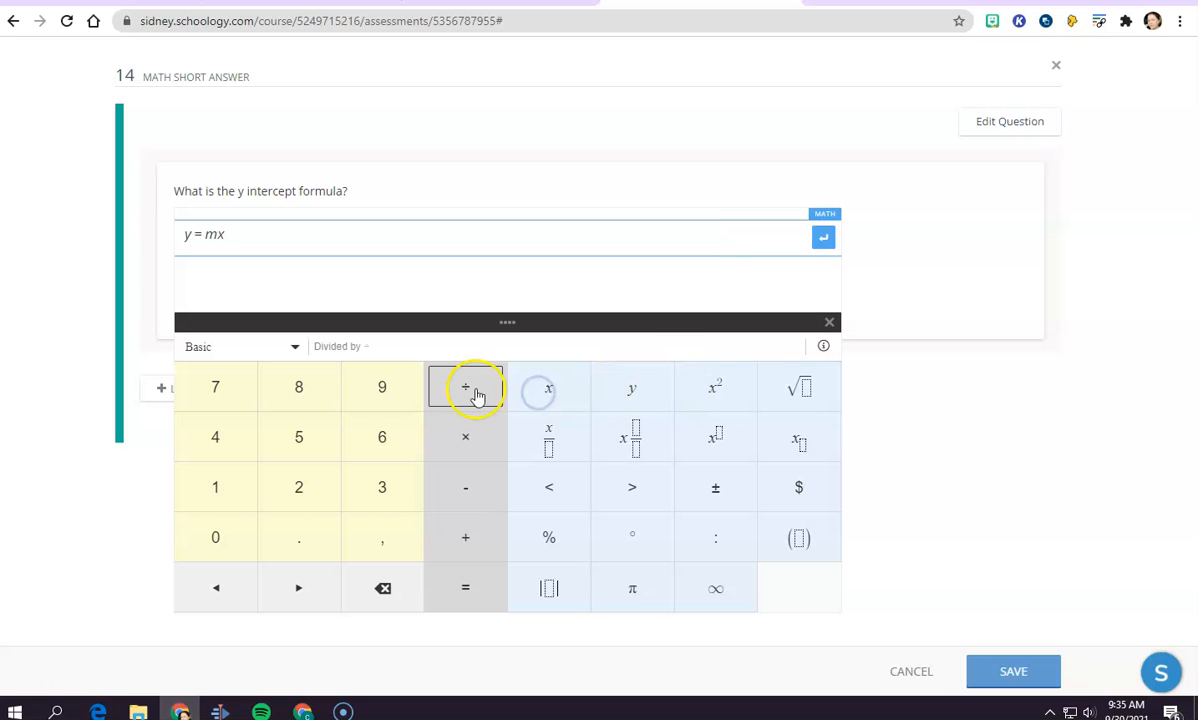
pyautogui.click(262, 343)
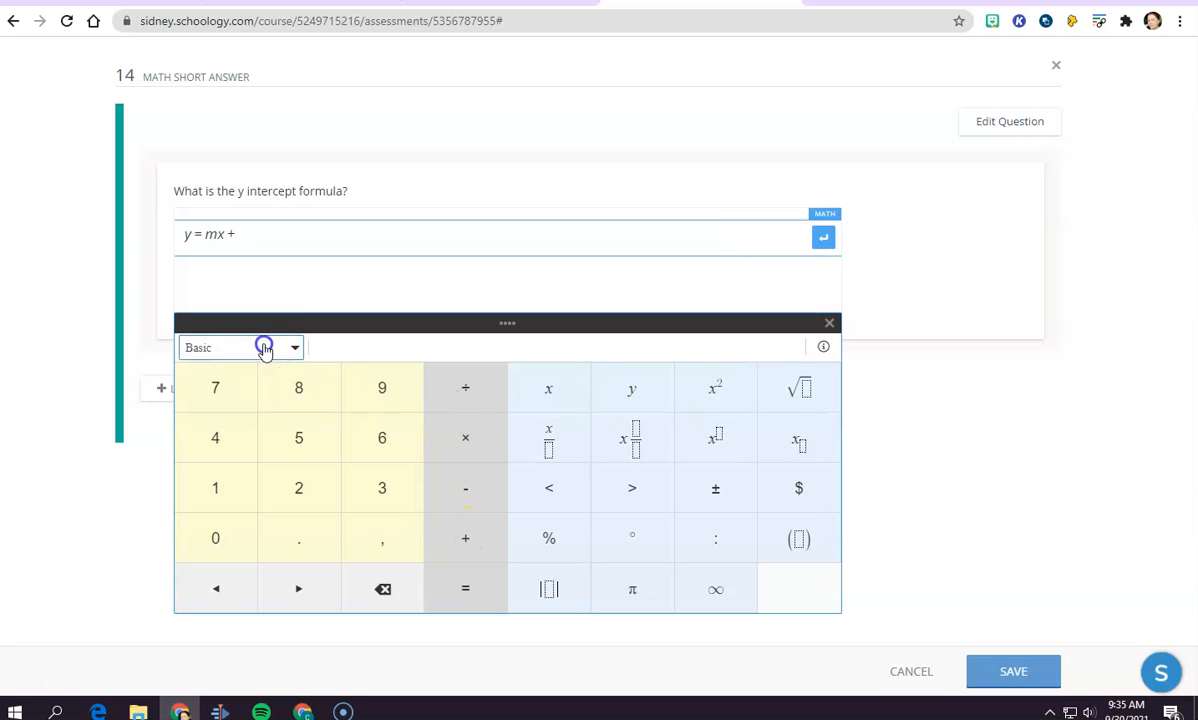
pyautogui.click(254, 401)
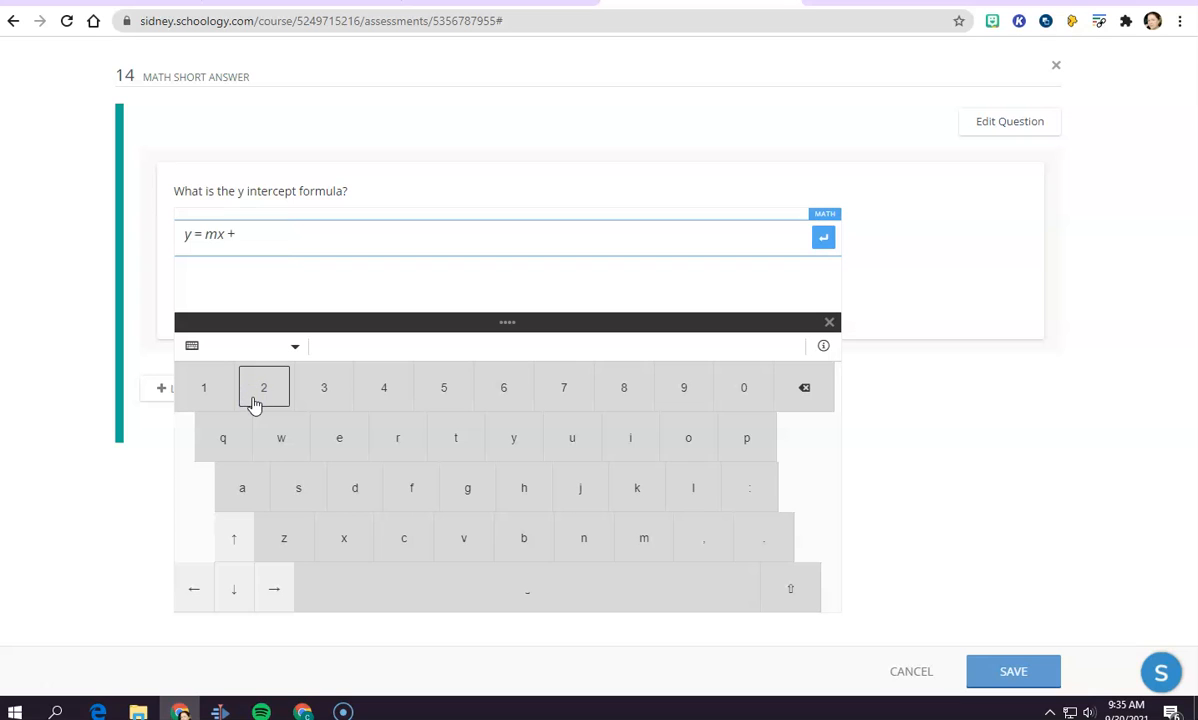
pyautogui.click(478, 507)
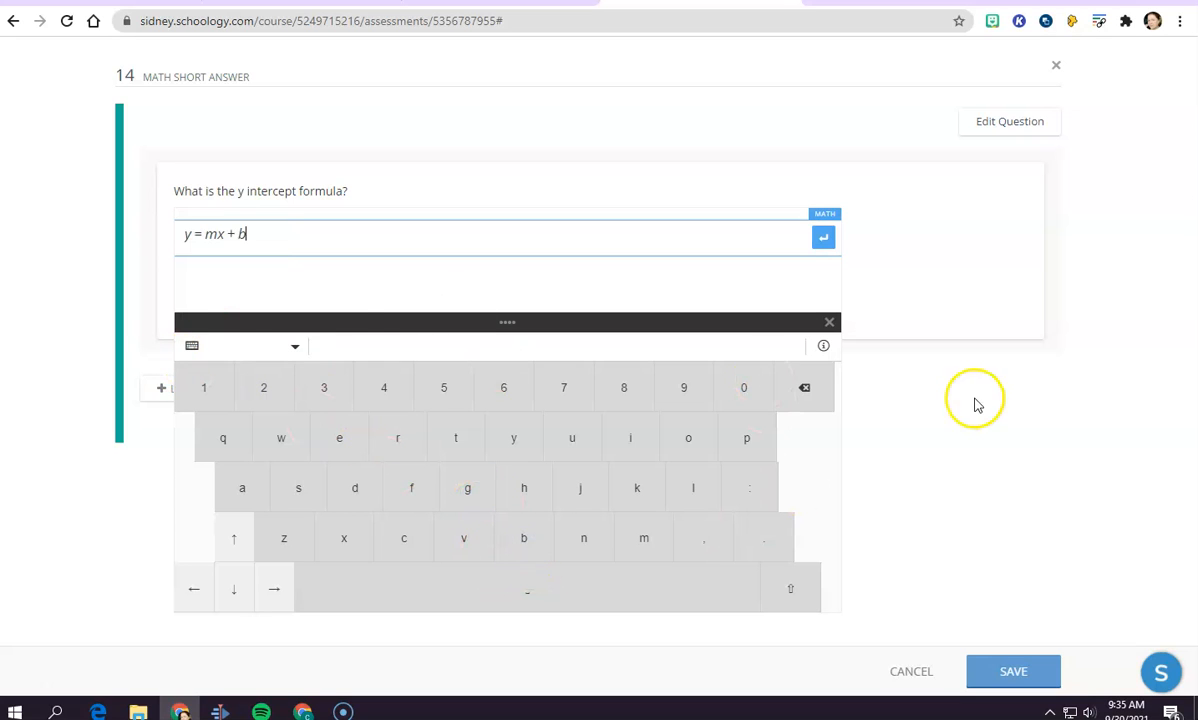
pyautogui.click(829, 323)
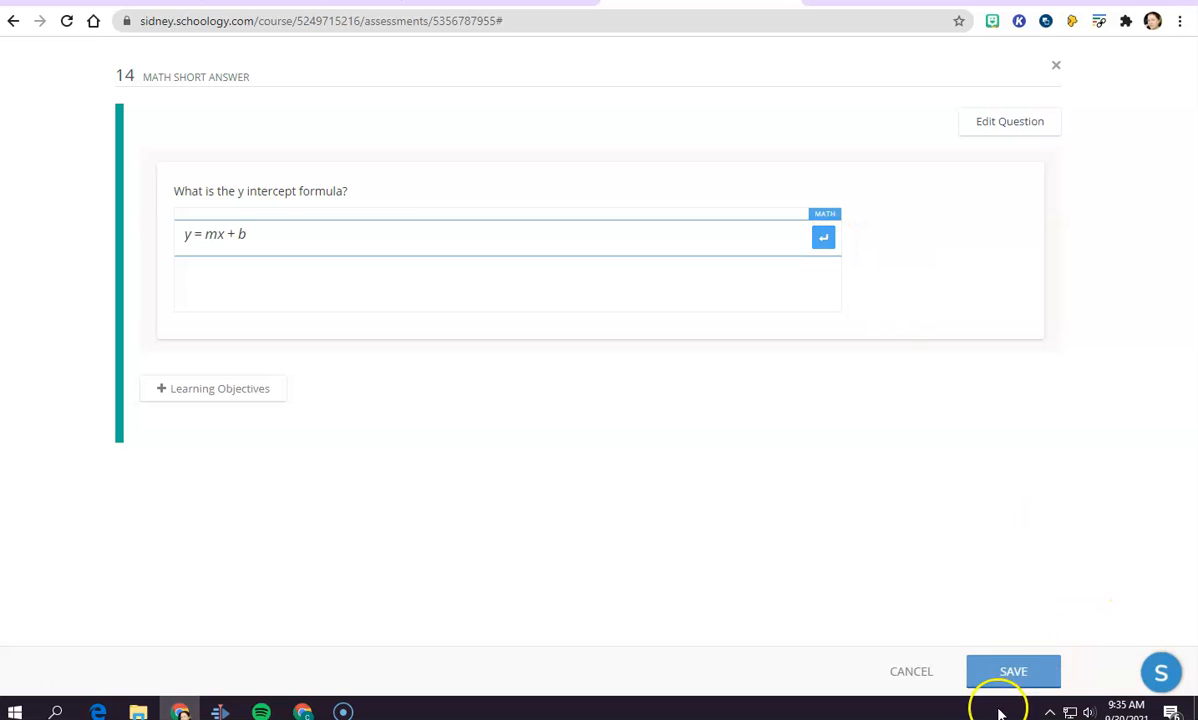
pyautogui.click(1011, 672)
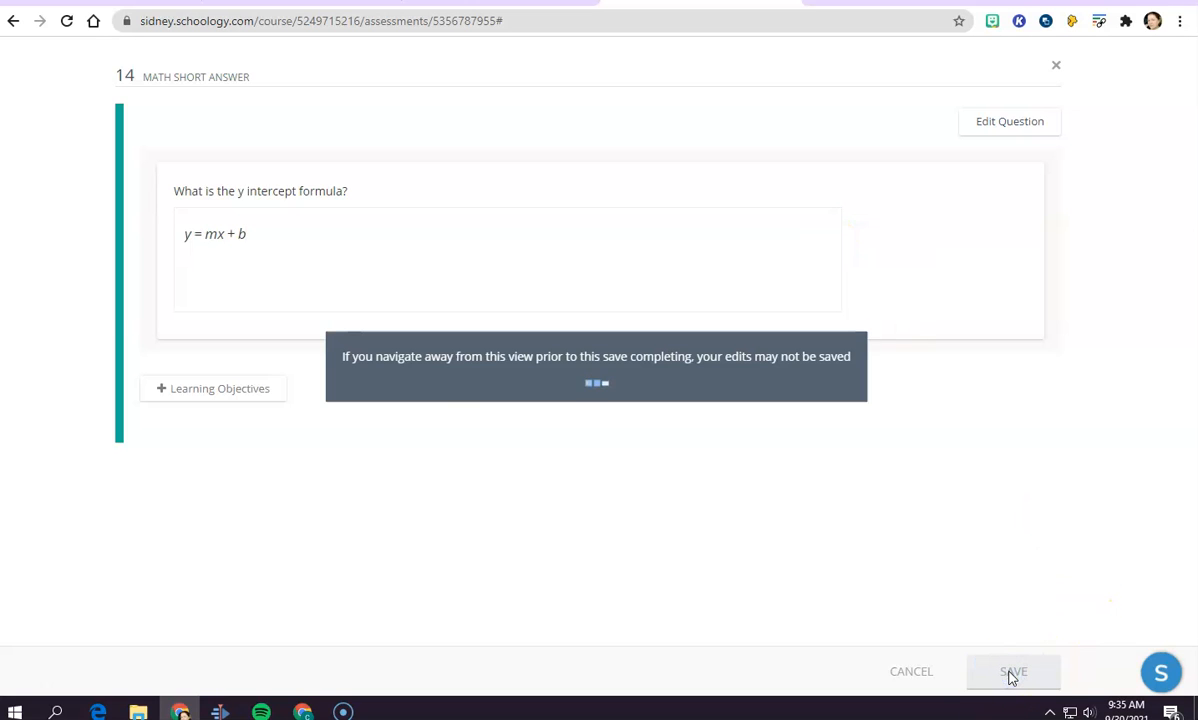
# - Start a new Number Line question and go to its correct answer setup
pyautogui.scroll(6, 414, 600)
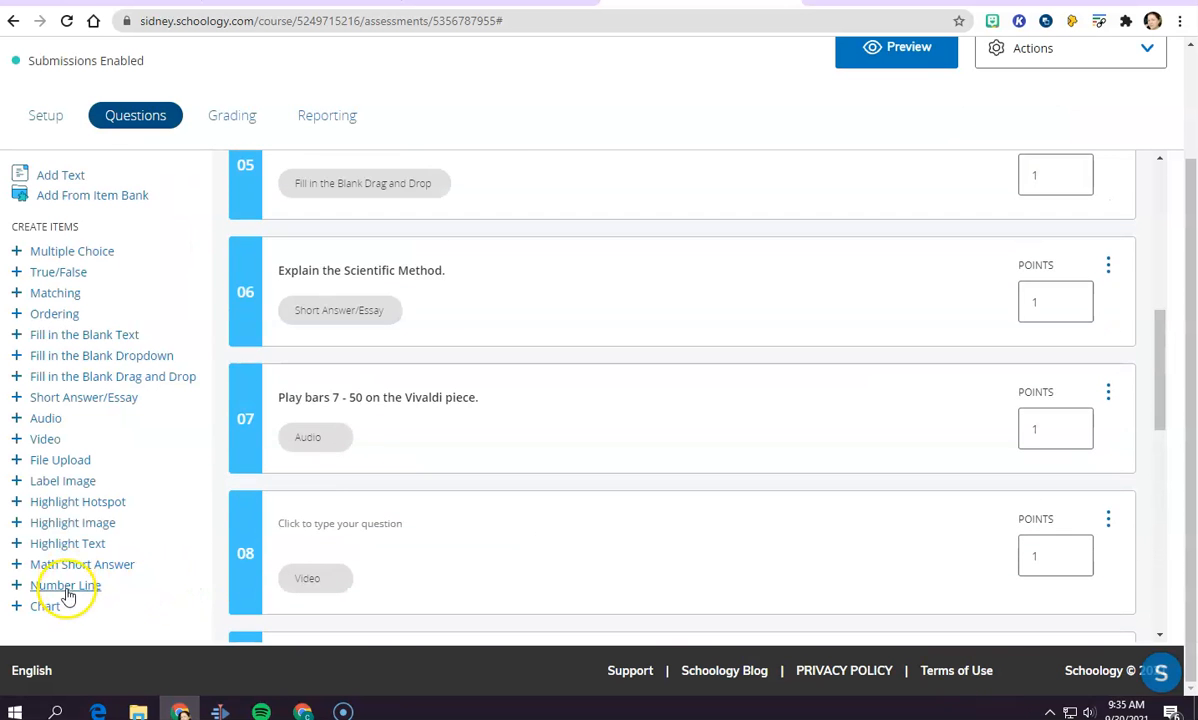
pyautogui.click(66, 586)
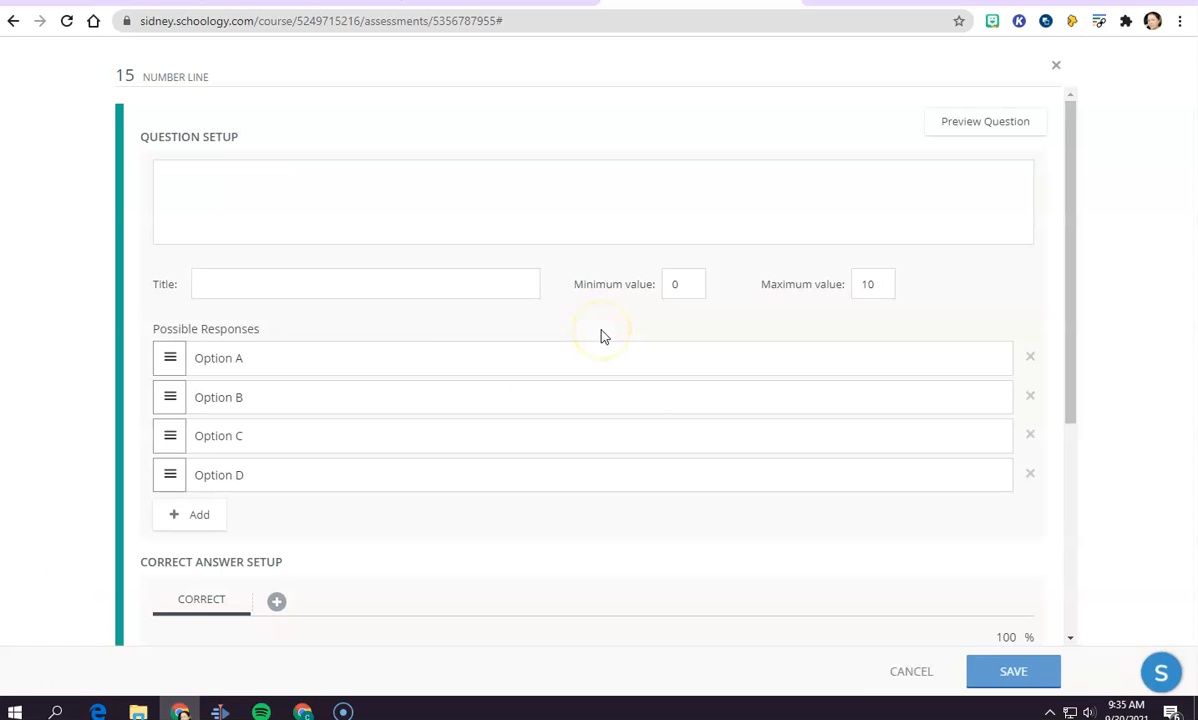
pyautogui.scroll(-5, 479, 340)
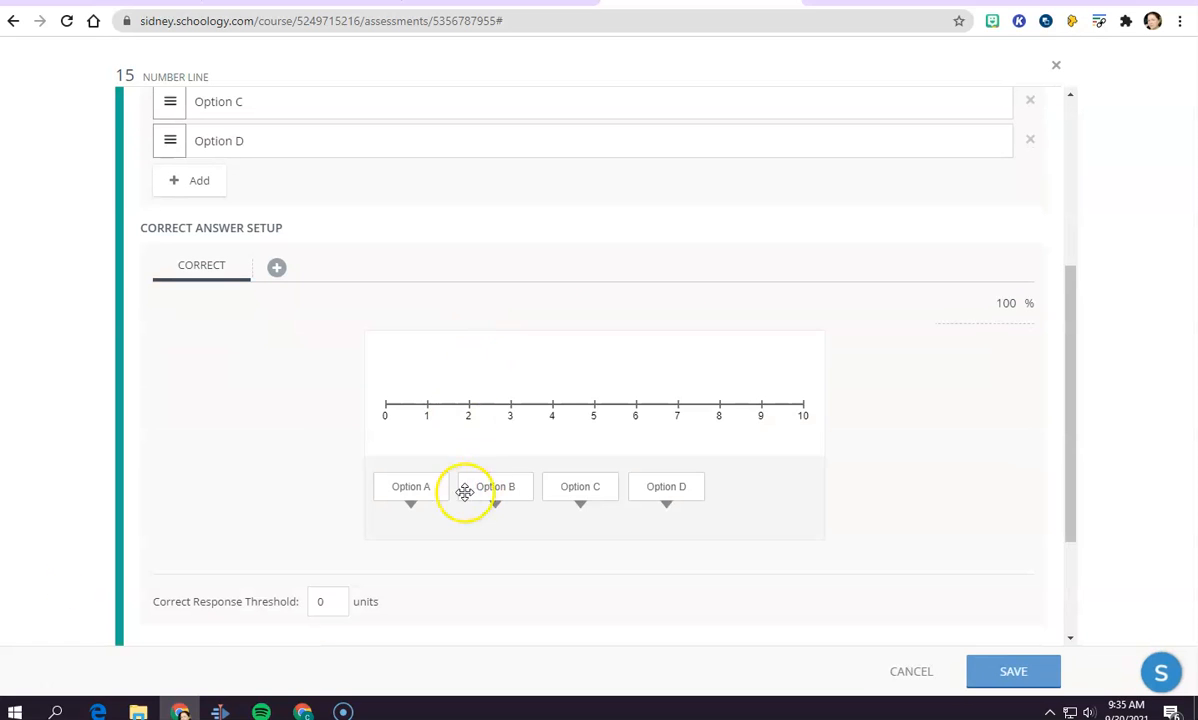
# - Try placing Options A to D on the number line, and move all four back off it
pyautogui.moveTo(422, 490); pyautogui.dragTo(506, 375)
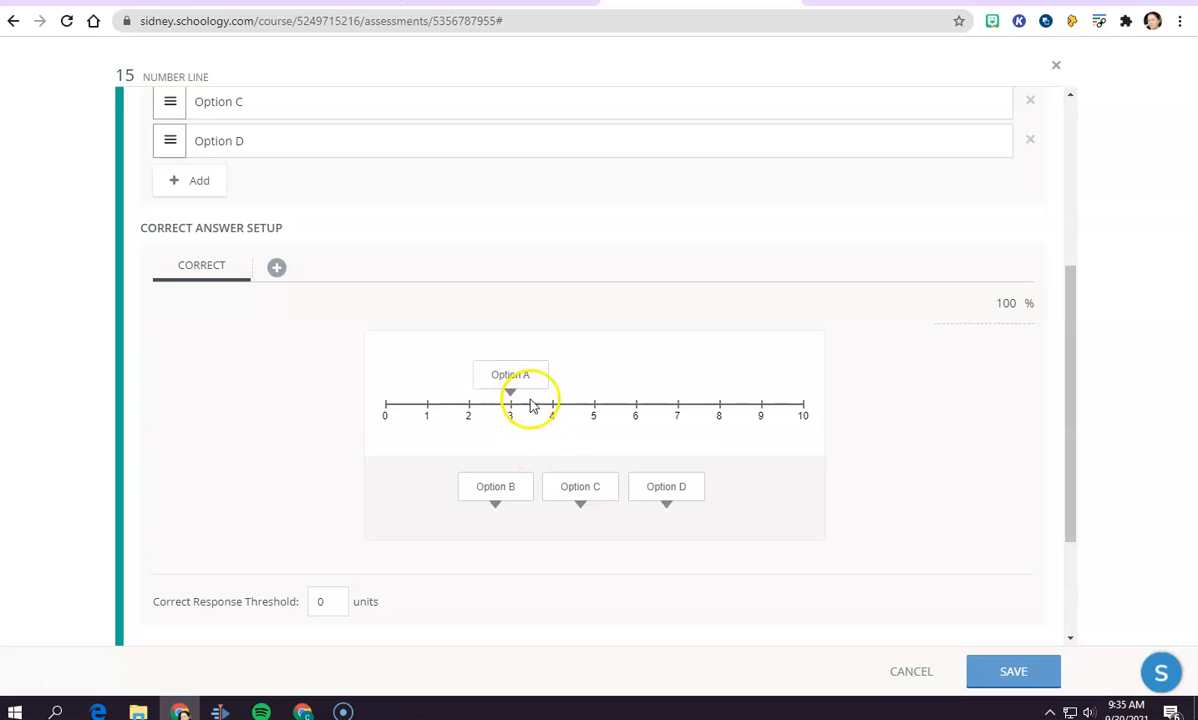
pyautogui.moveTo(489, 468); pyautogui.dragTo(413, 374)
pyautogui.moveTo(602, 474); pyautogui.dragTo(677, 401)
pyautogui.moveTo(679, 484); pyautogui.dragTo(785, 381)
pyautogui.moveTo(698, 383); pyautogui.dragTo(530, 463)
pyautogui.moveTo(530, 380); pyautogui.dragTo(380, 497)
pyautogui.moveTo(385, 374); pyautogui.dragTo(650, 561)
pyautogui.moveTo(725, 380); pyautogui.dragTo(735, 495)
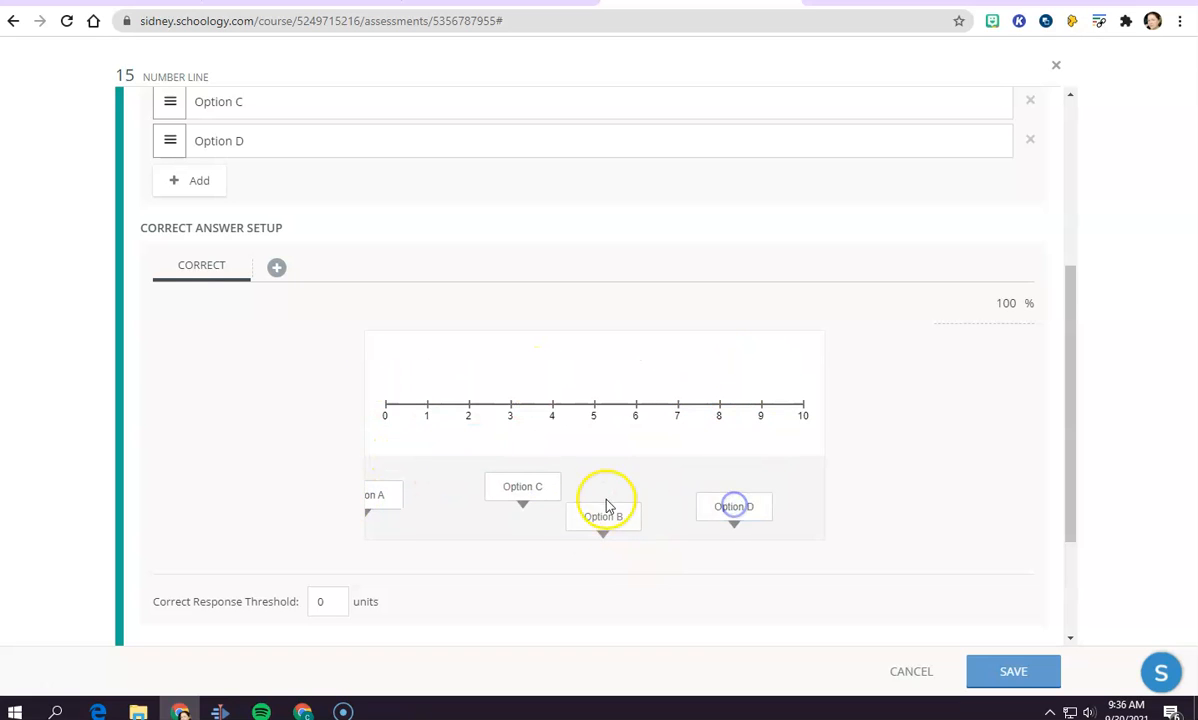
# - Set the number line's minimum value to -10 and review the updated scale
pyautogui.scroll(-2, 562, 441)
pyautogui.scroll(5, 563, 438)
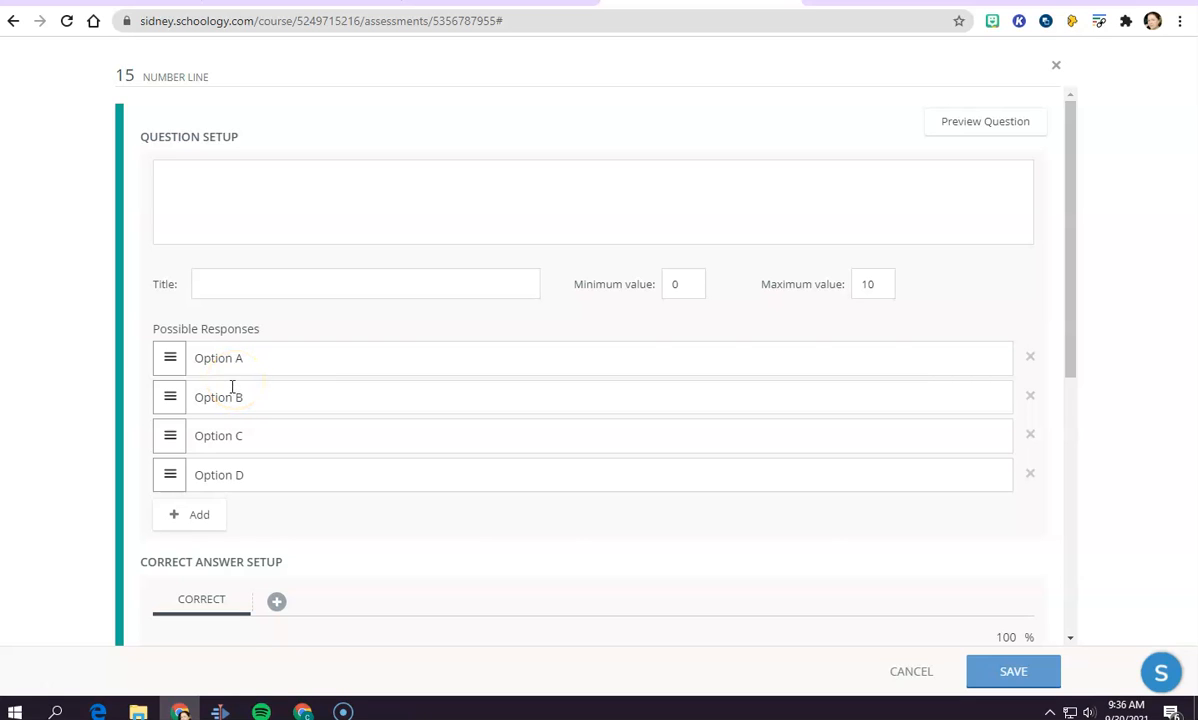
pyautogui.scroll(-5, 745, 525)
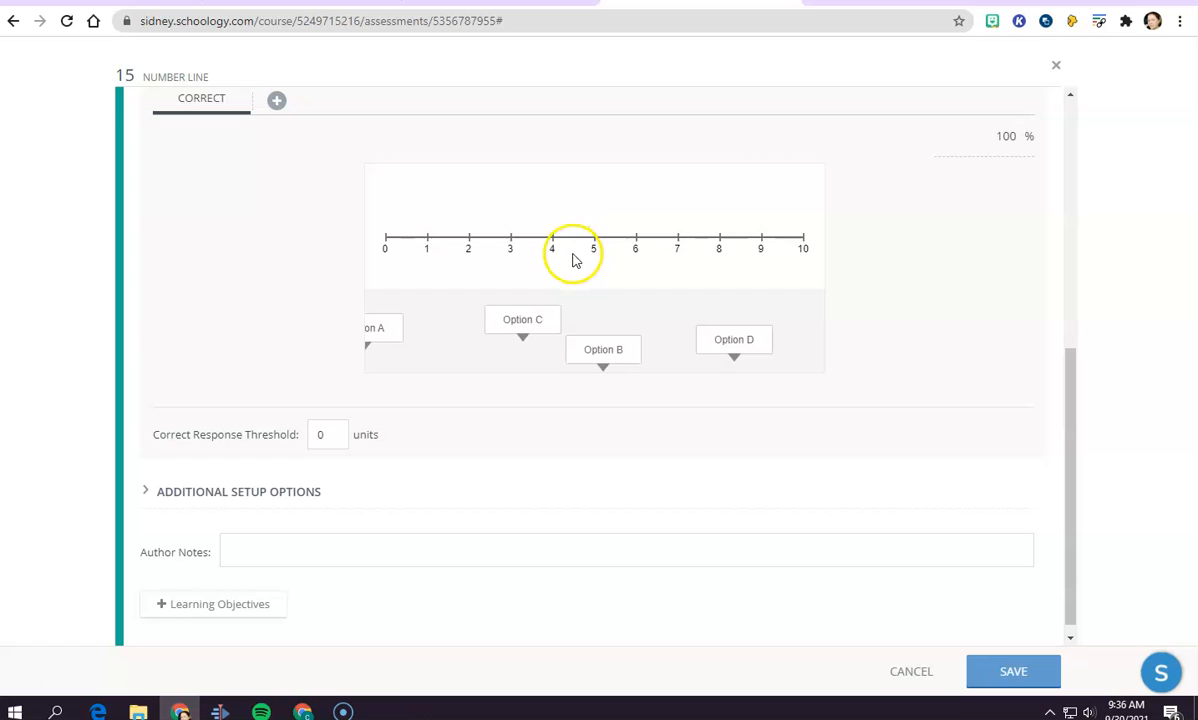
pyautogui.scroll(5, 584, 278)
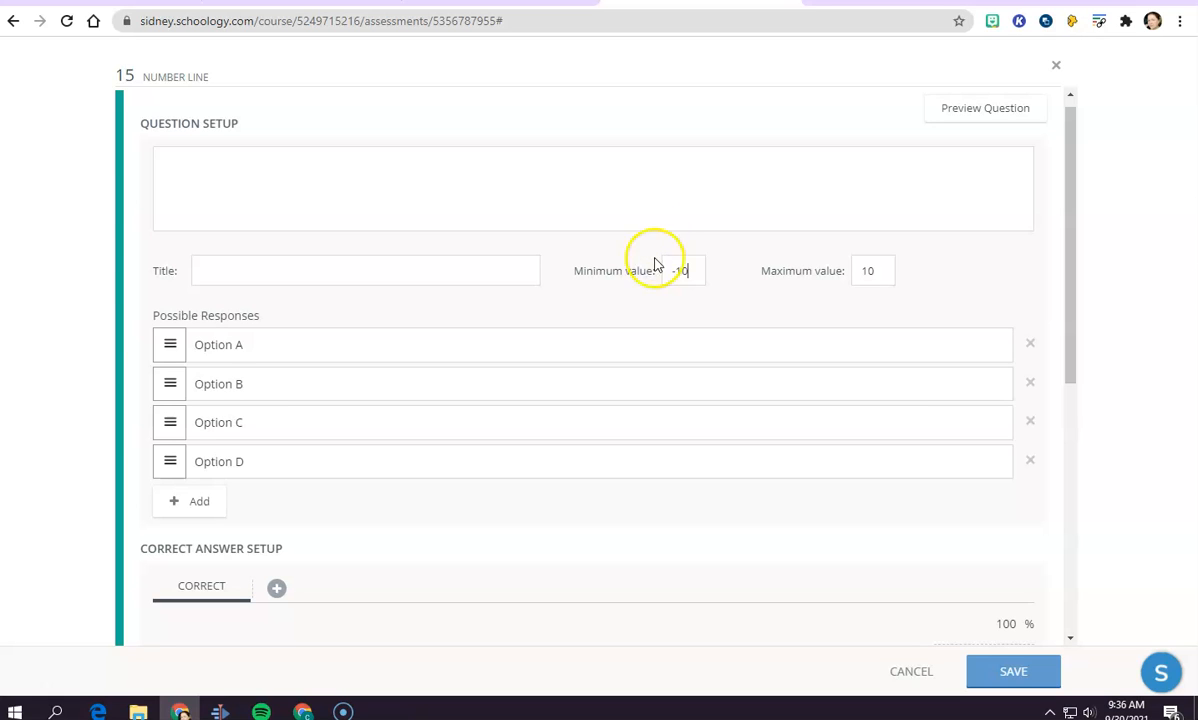
pyautogui.scroll(-3, 725, 340)
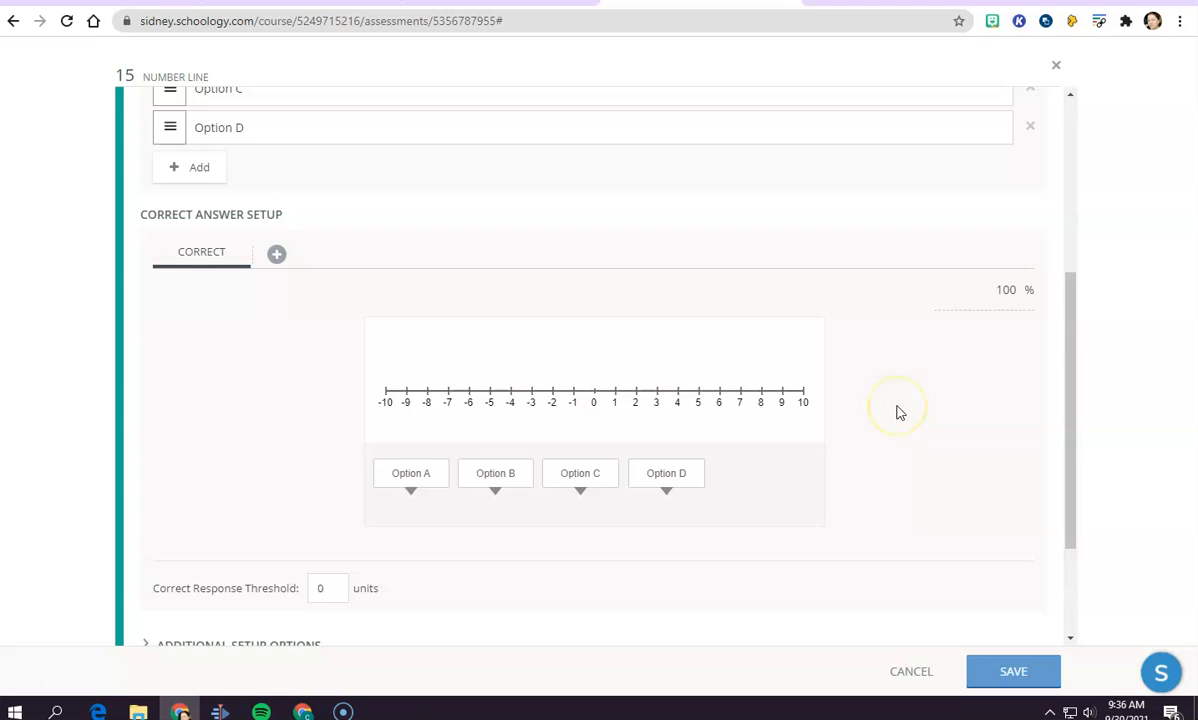
pyautogui.scroll(-2, 898, 412)
pyautogui.scroll(5, 870, 398)
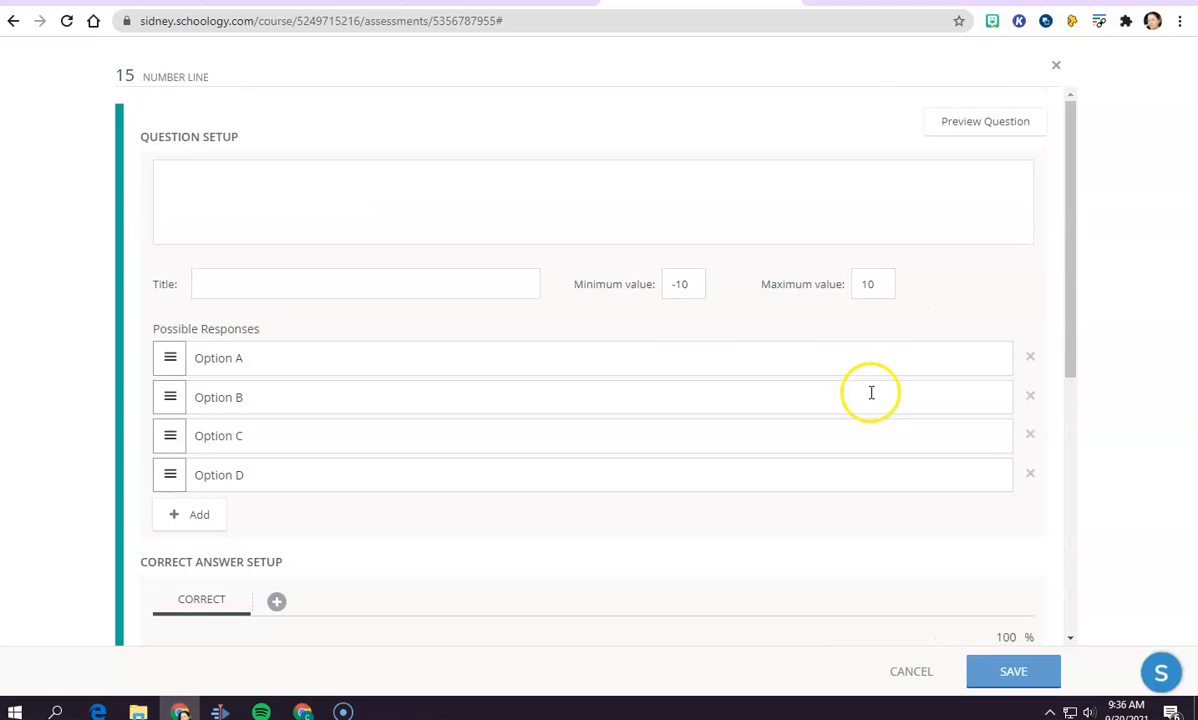
# - Place Option A on the number line as the correct answer and save the question
pyautogui.click(985, 674)
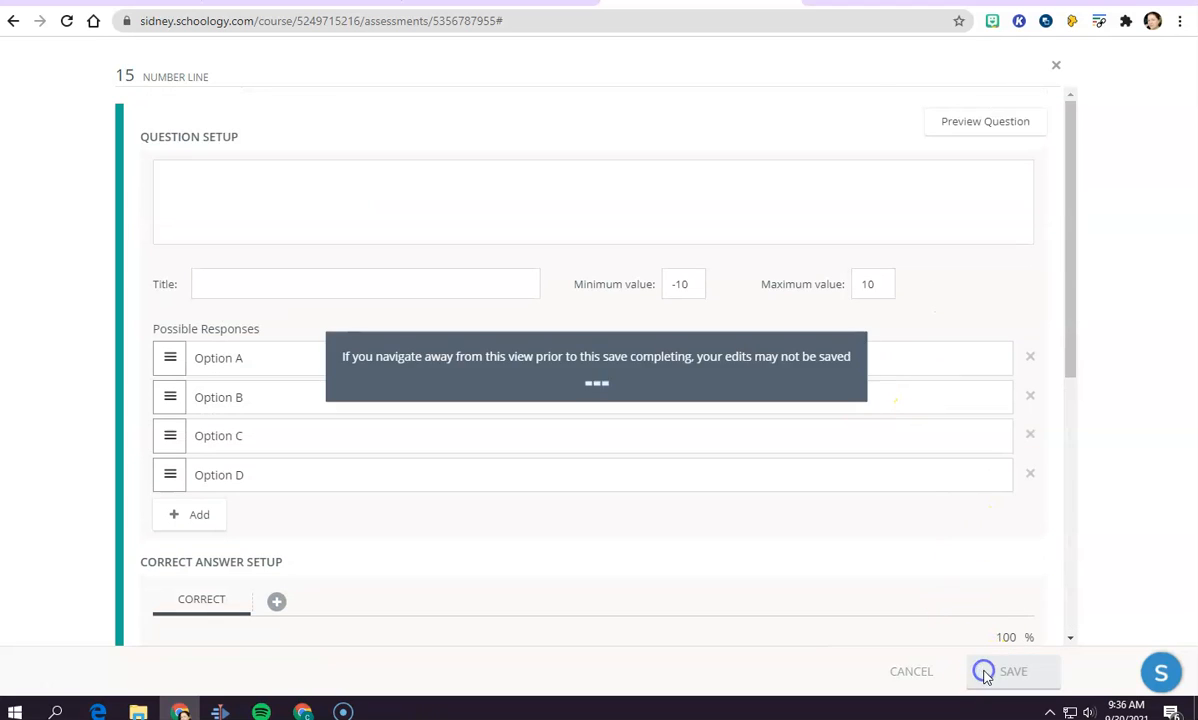
pyautogui.scroll(-3, 615, 516)
pyautogui.moveTo(428, 583); pyautogui.dragTo(430, 500)
pyautogui.click(995, 676)
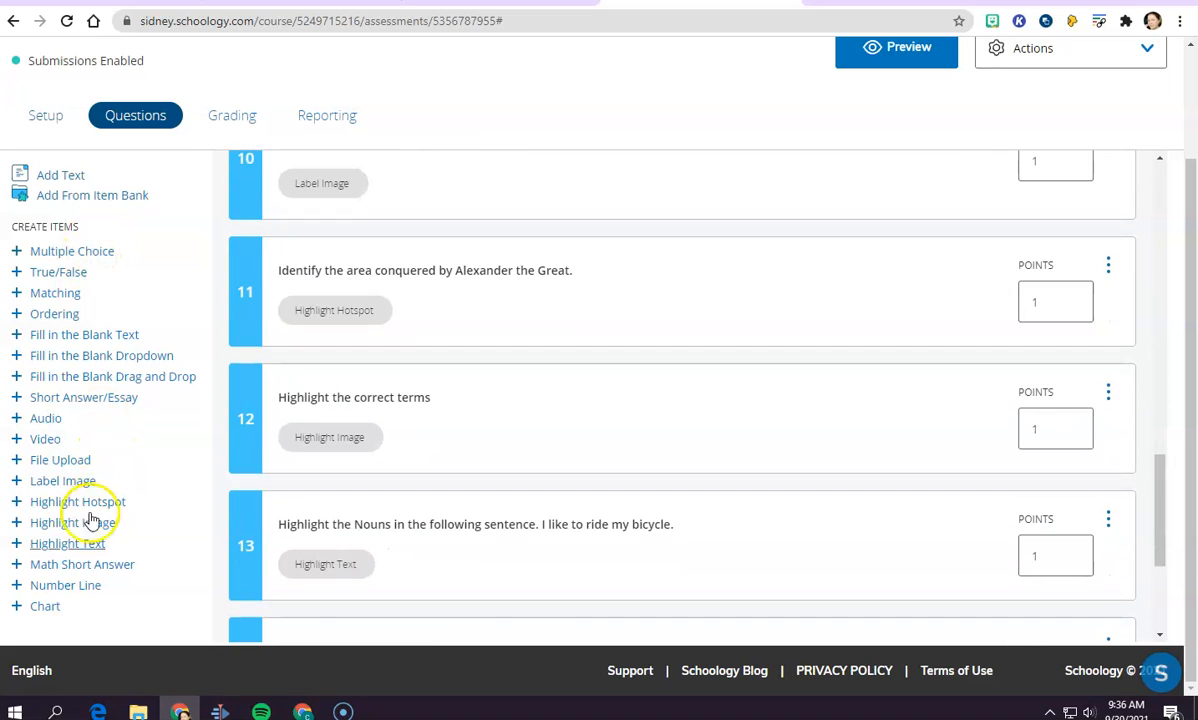
# - Open a new Chart question, examine its axis, point and correct answer settings, and cancel it
pyautogui.click(45, 606)
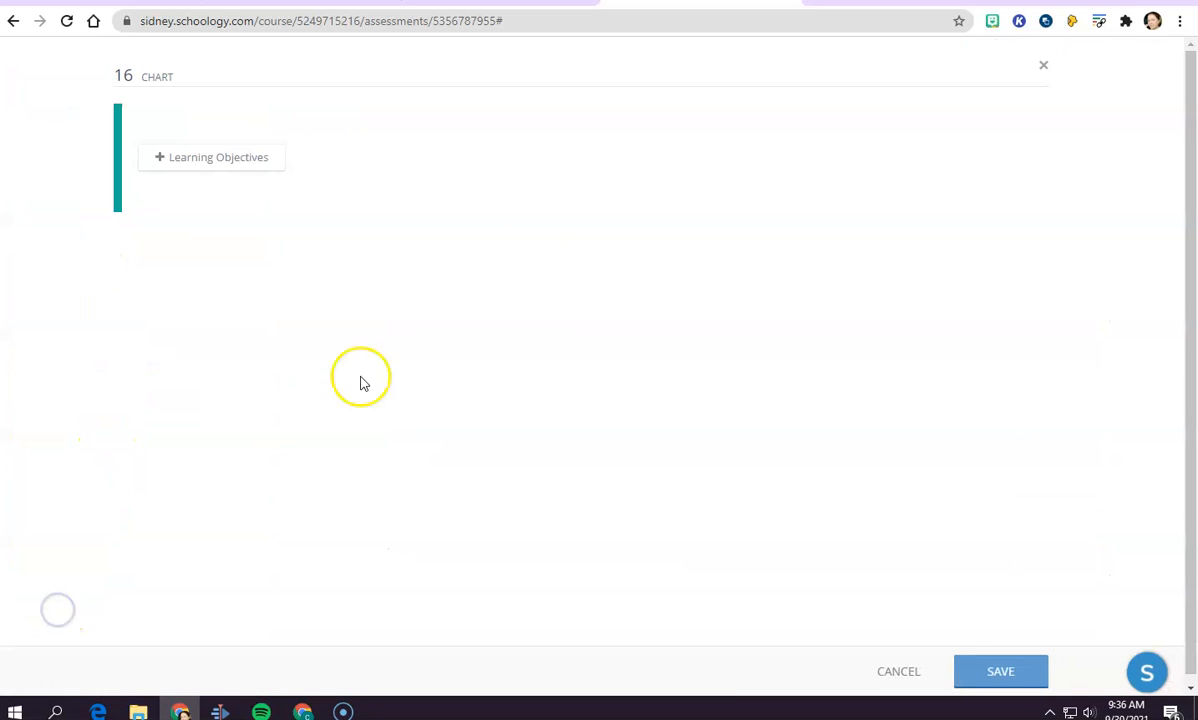
pyautogui.scroll(-3, 580, 182)
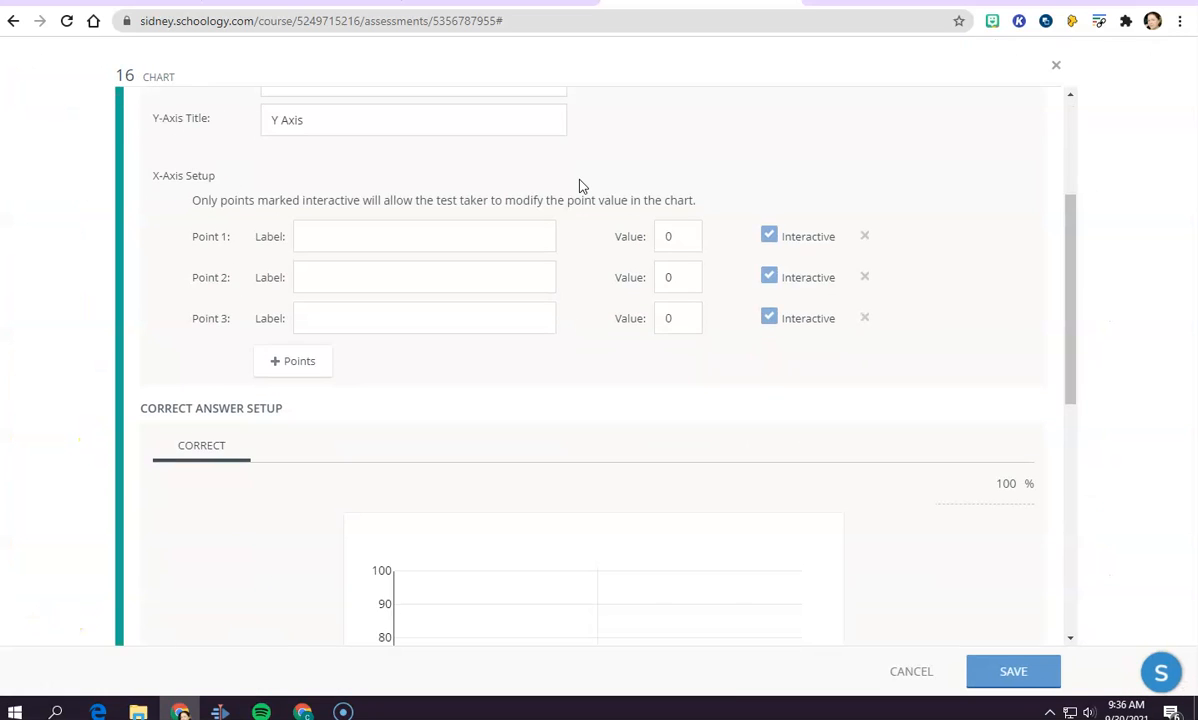
pyautogui.scroll(-7, 580, 186)
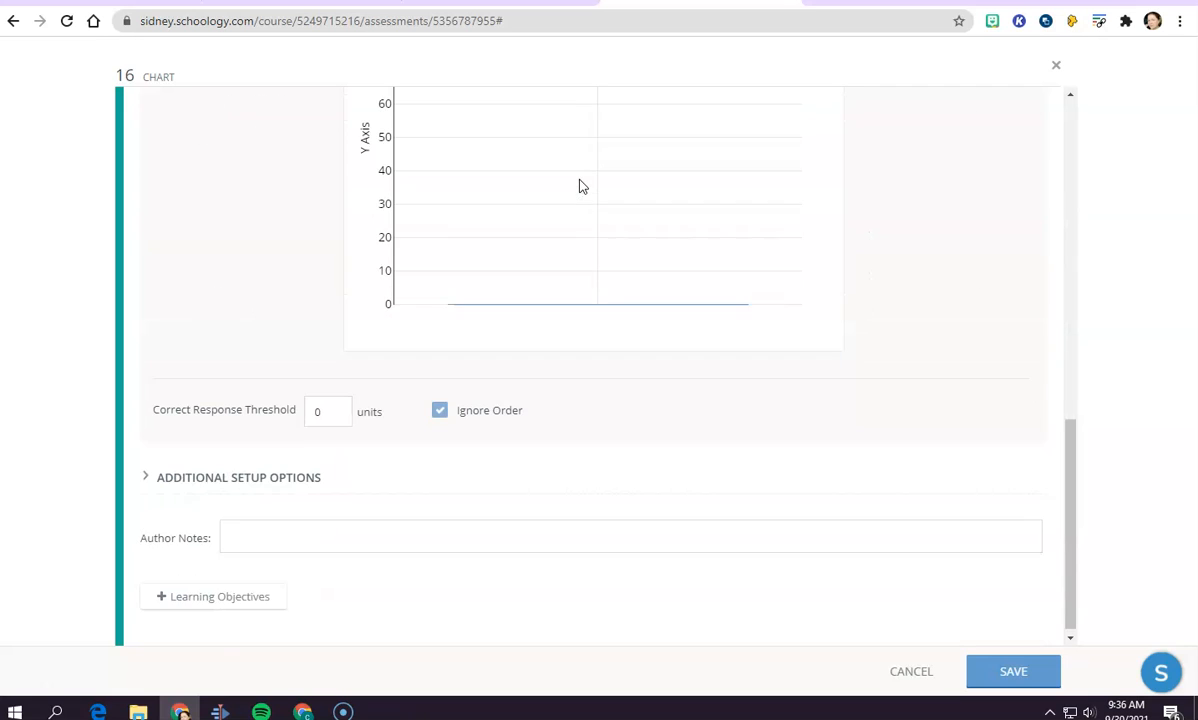
pyautogui.scroll(7, 581, 186)
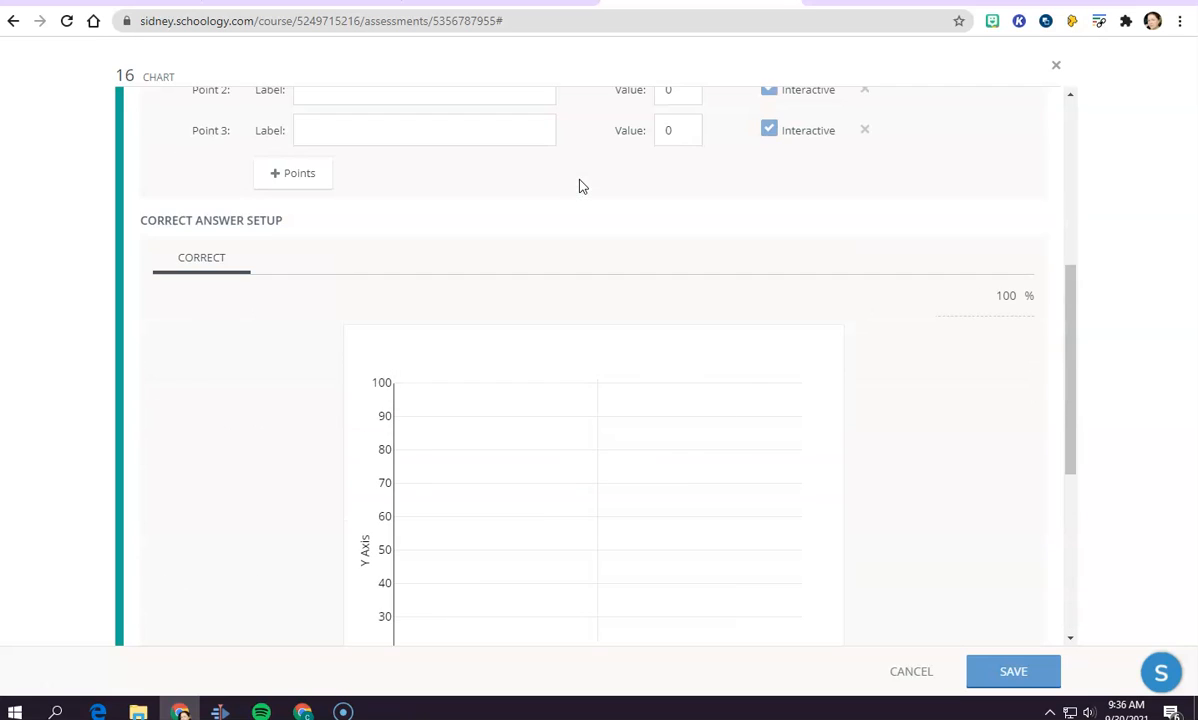
pyautogui.scroll(1, 610, 185)
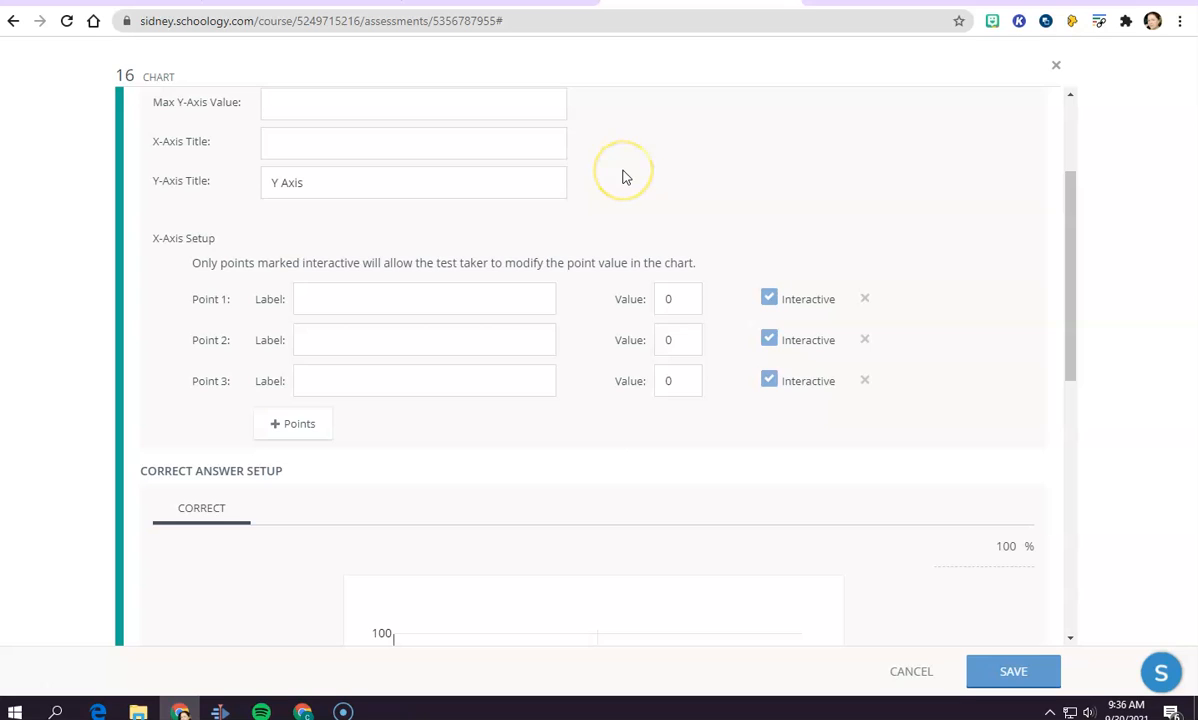
pyautogui.scroll(2, 622, 177)
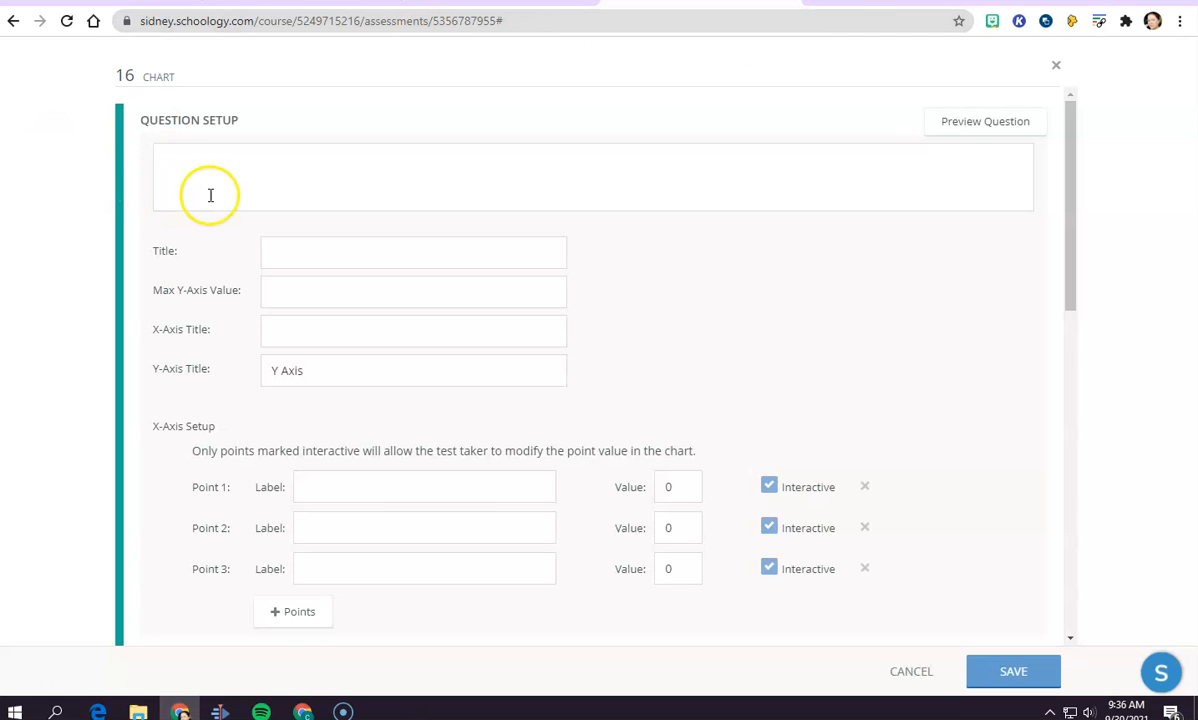
pyautogui.scroll(-10, 968, 607)
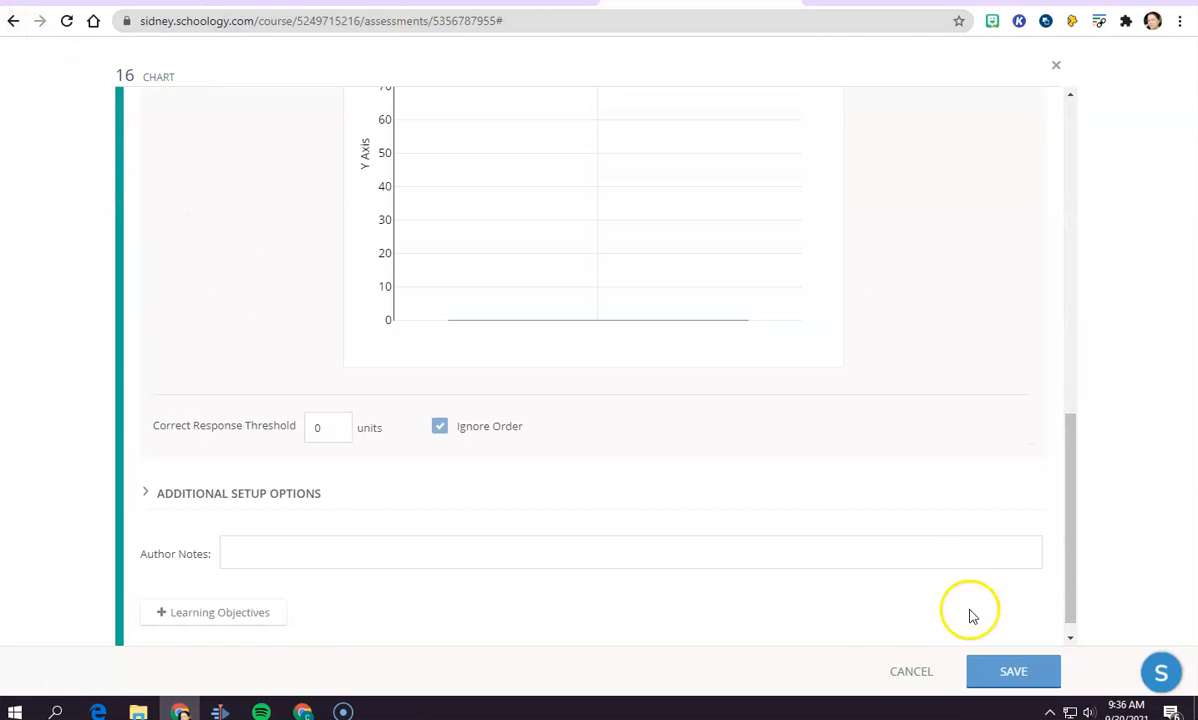
pyautogui.click(920, 671)
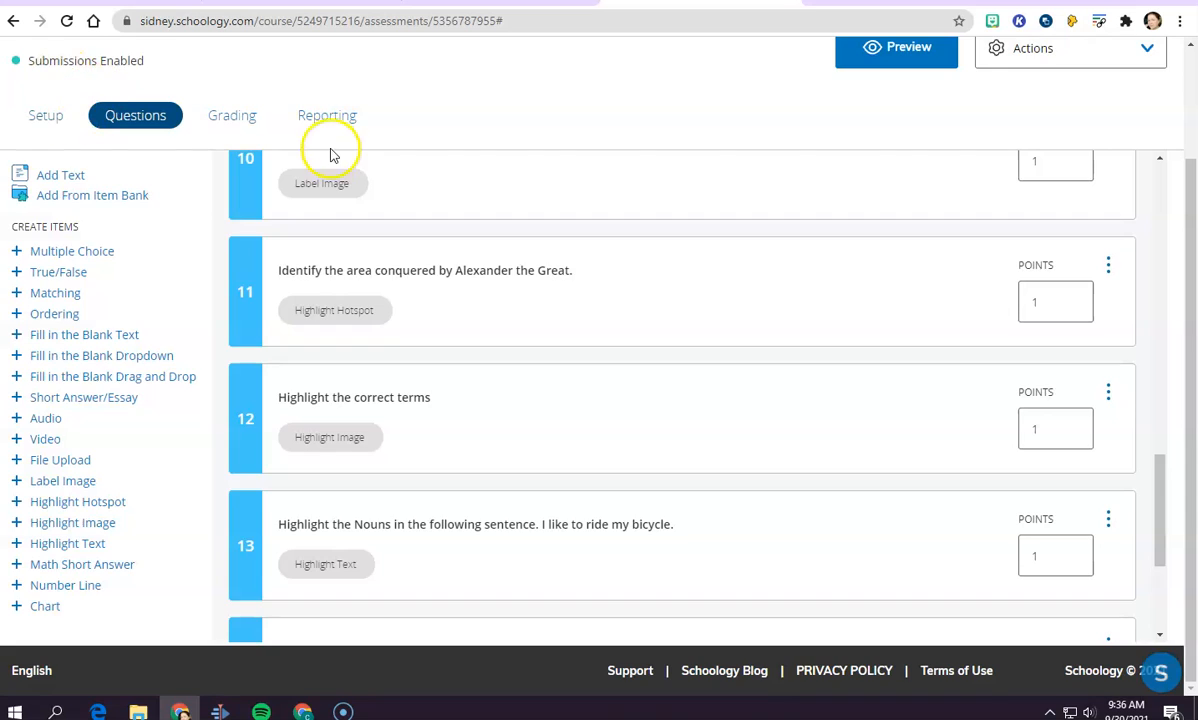
# - Open the Professional Development assessment from the Assessment Builder PD folder in the Ed Tech Professional Development 21-22 course
pyautogui.scroll(2, 245, 197)
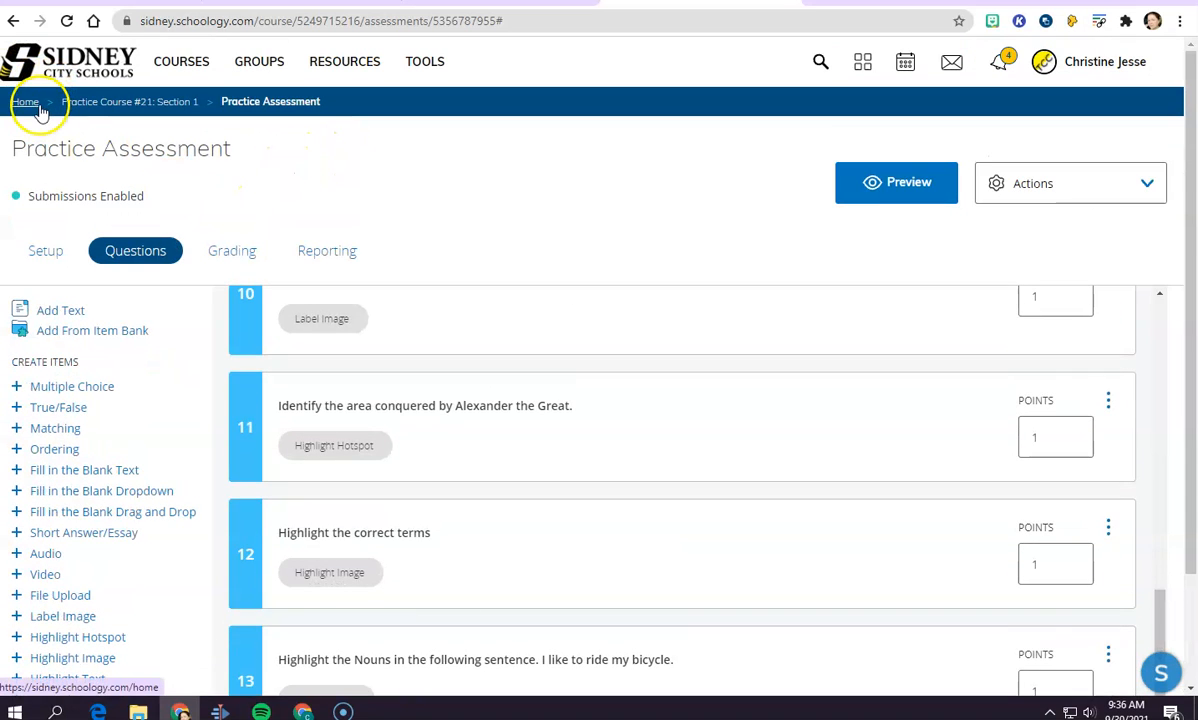
pyautogui.click(180, 66)
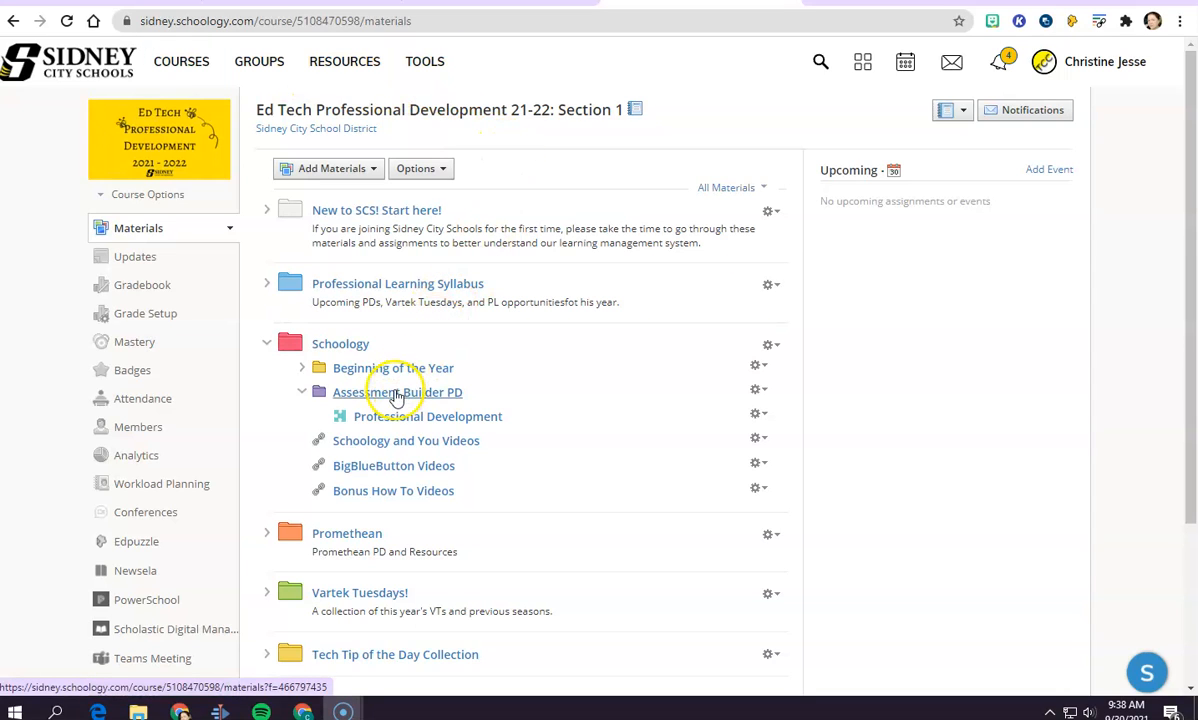
pyautogui.click(435, 424)
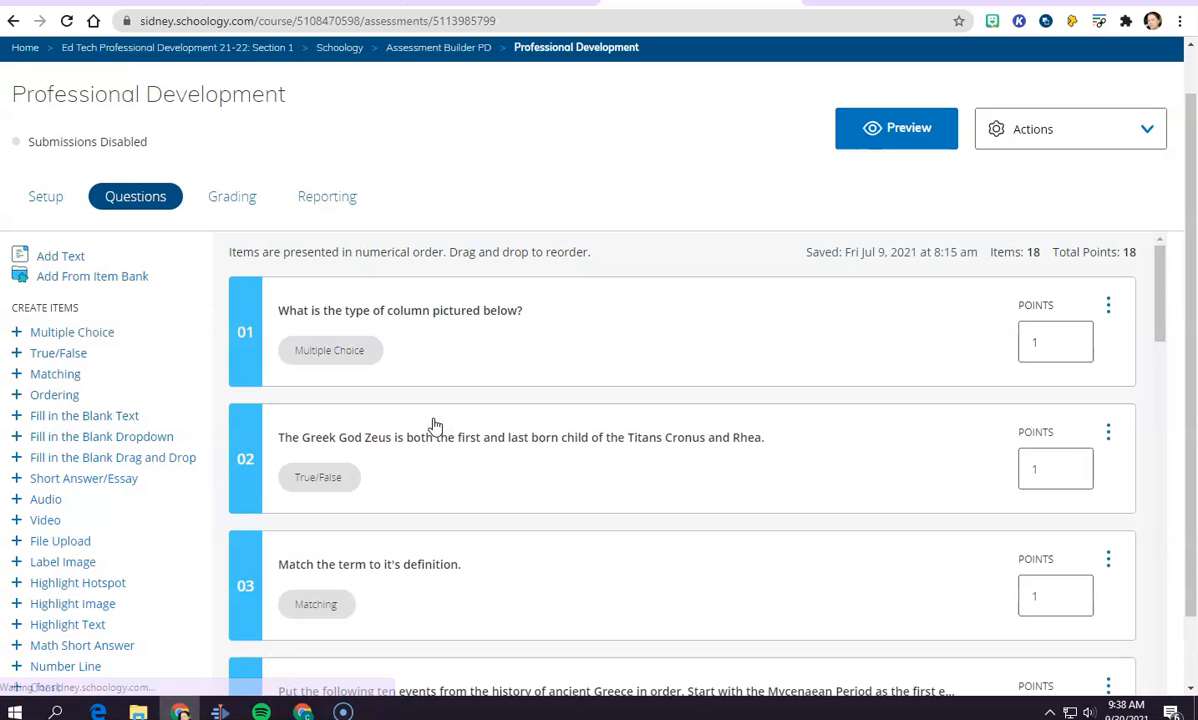
# - Look through the assessment's question list and open question 18, the Chart question about converting a chart into a bar chart
pyautogui.scroll(-12, 326, 294)
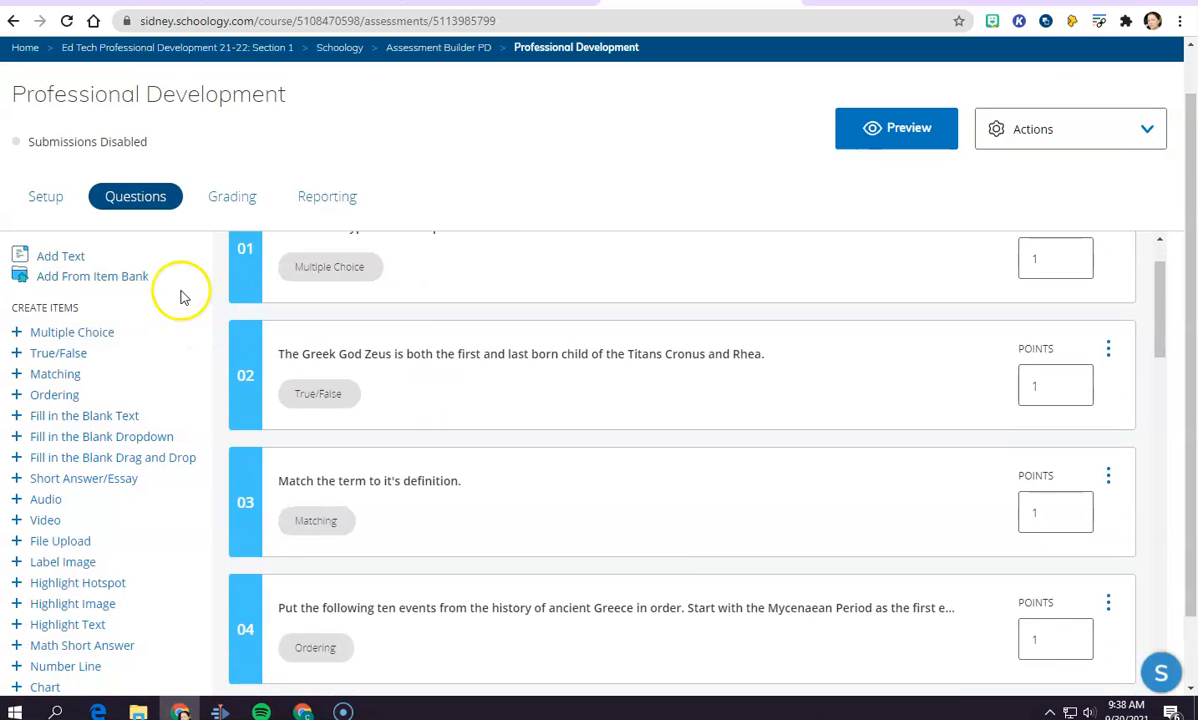
pyautogui.scroll(-5, 406, 314)
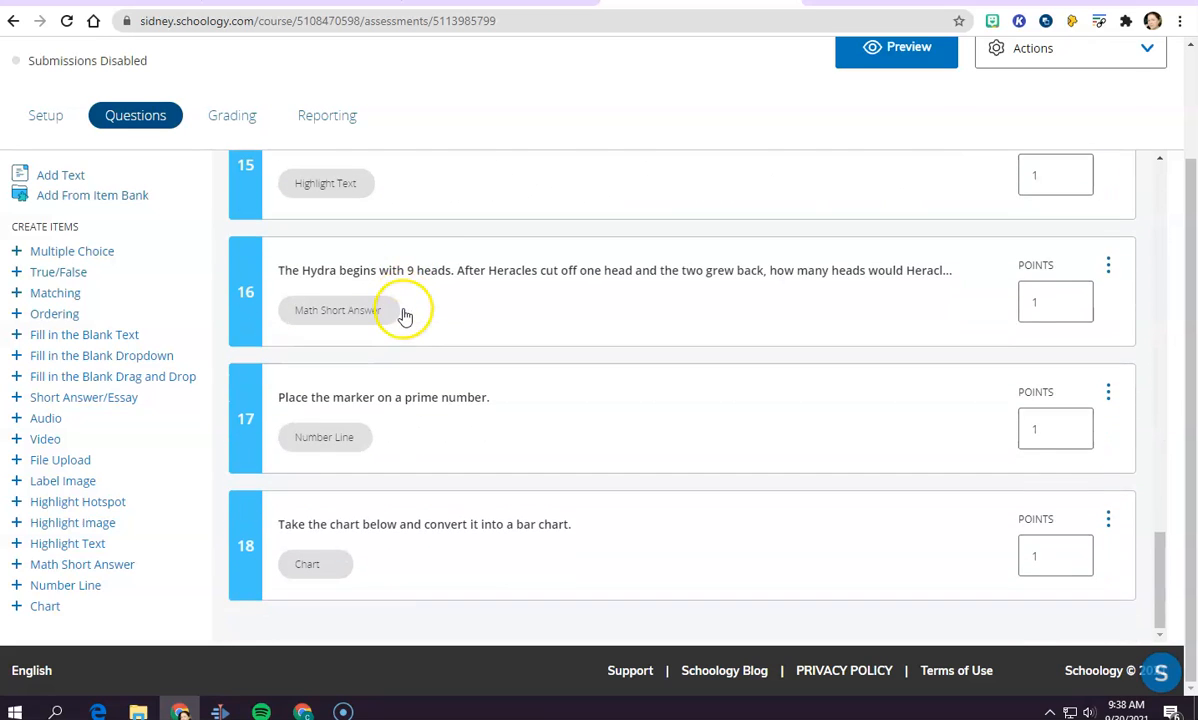
pyautogui.scroll(11, 397, 322)
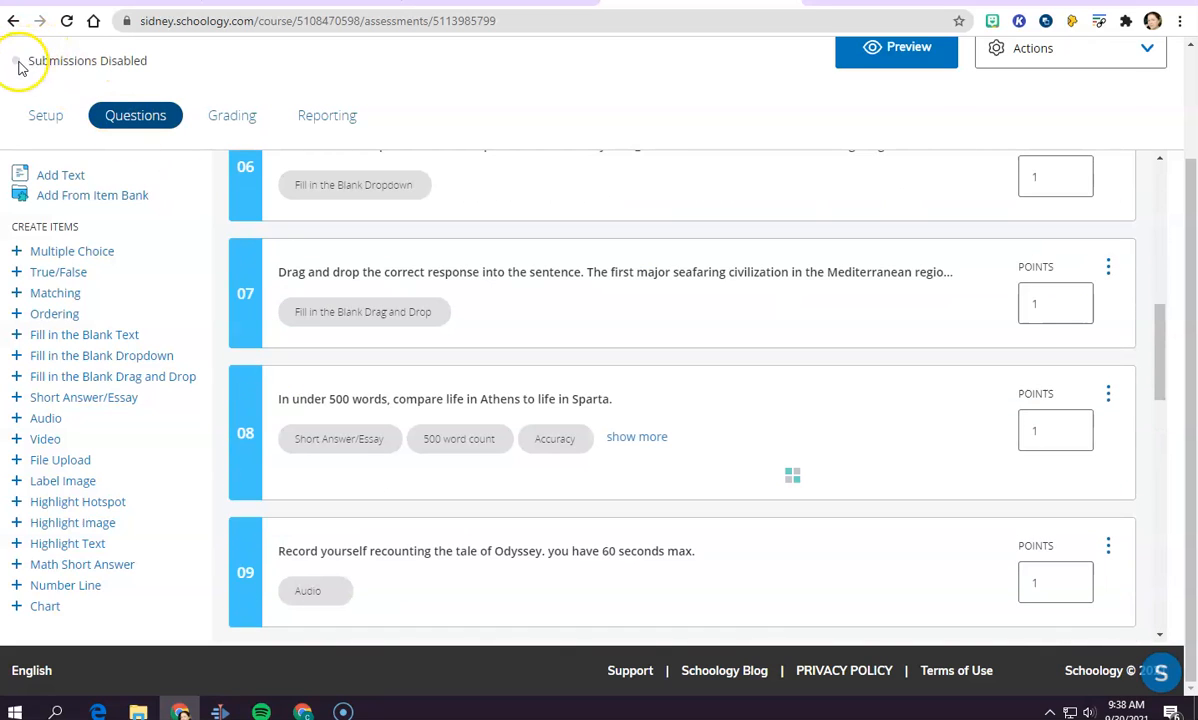
pyautogui.scroll(6, 259, 168)
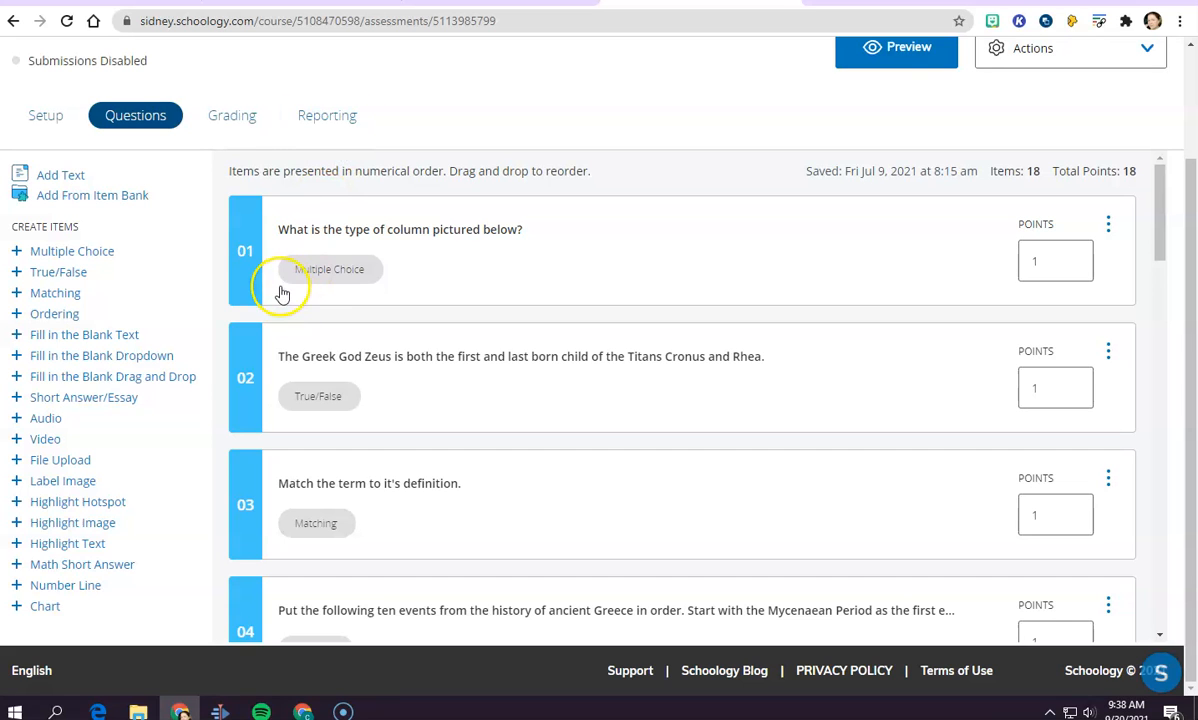
pyautogui.scroll(-15, 388, 406)
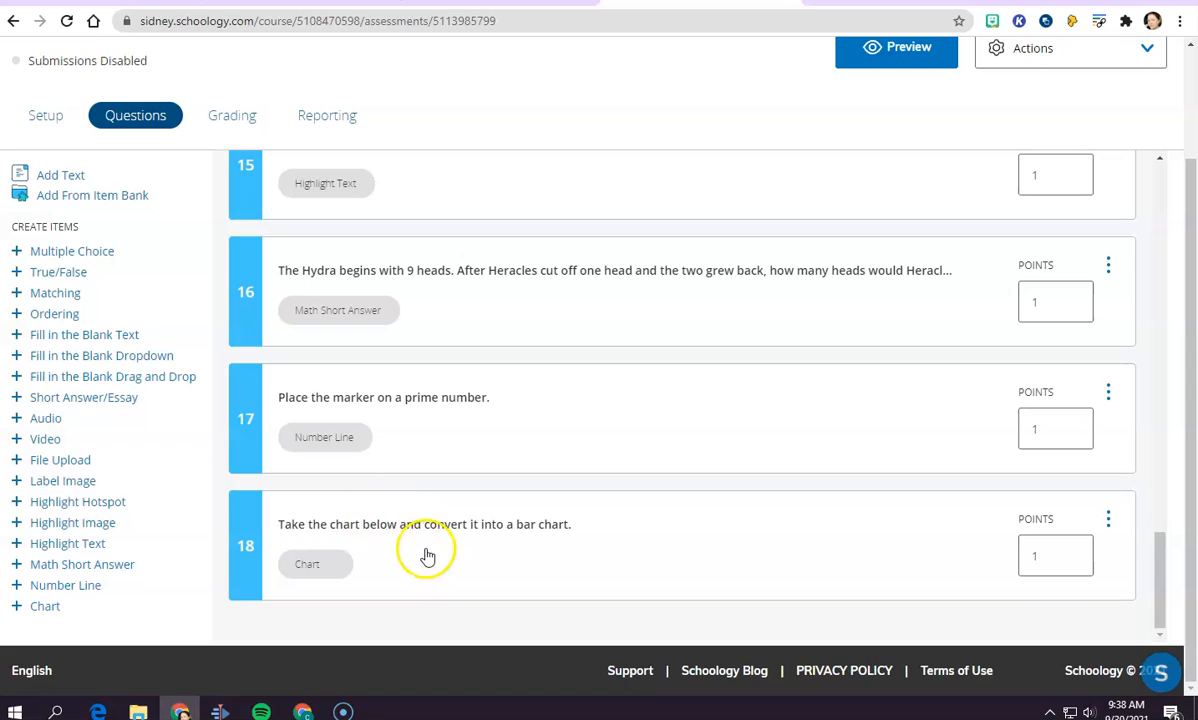
pyautogui.click(400, 540)
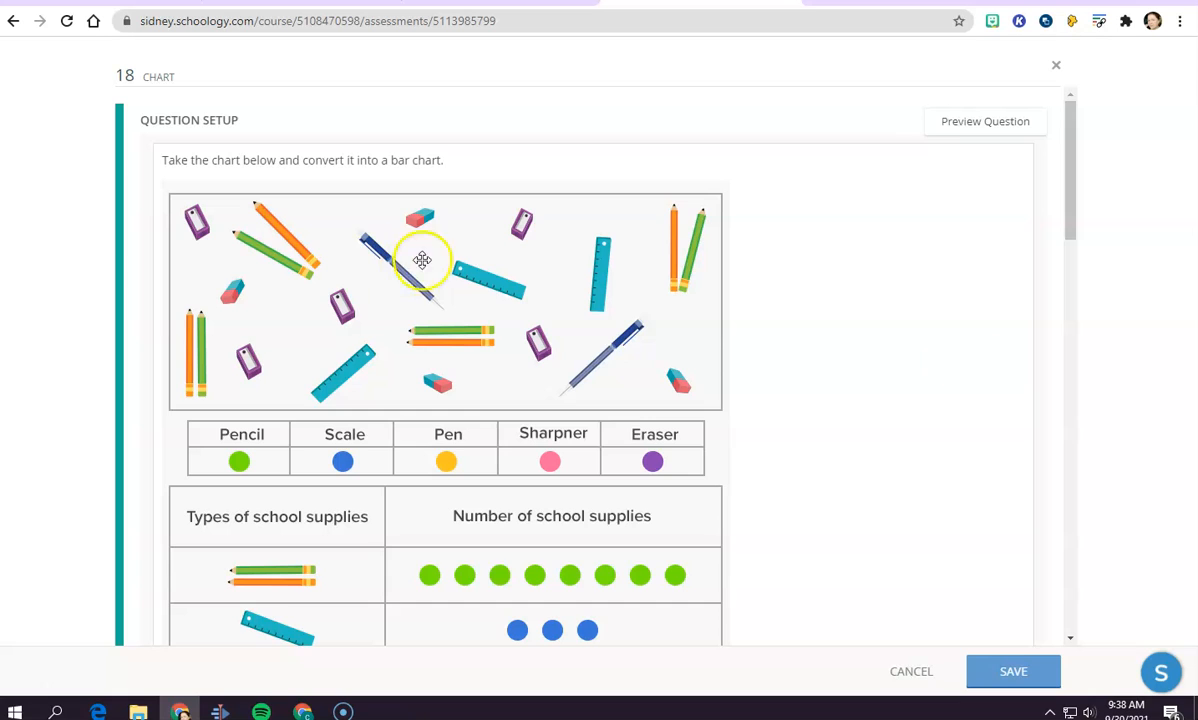
# - Examine the chart question's school supplies picture table, title, axis settings and interactive point labels
pyautogui.scroll(-3, 468, 283)
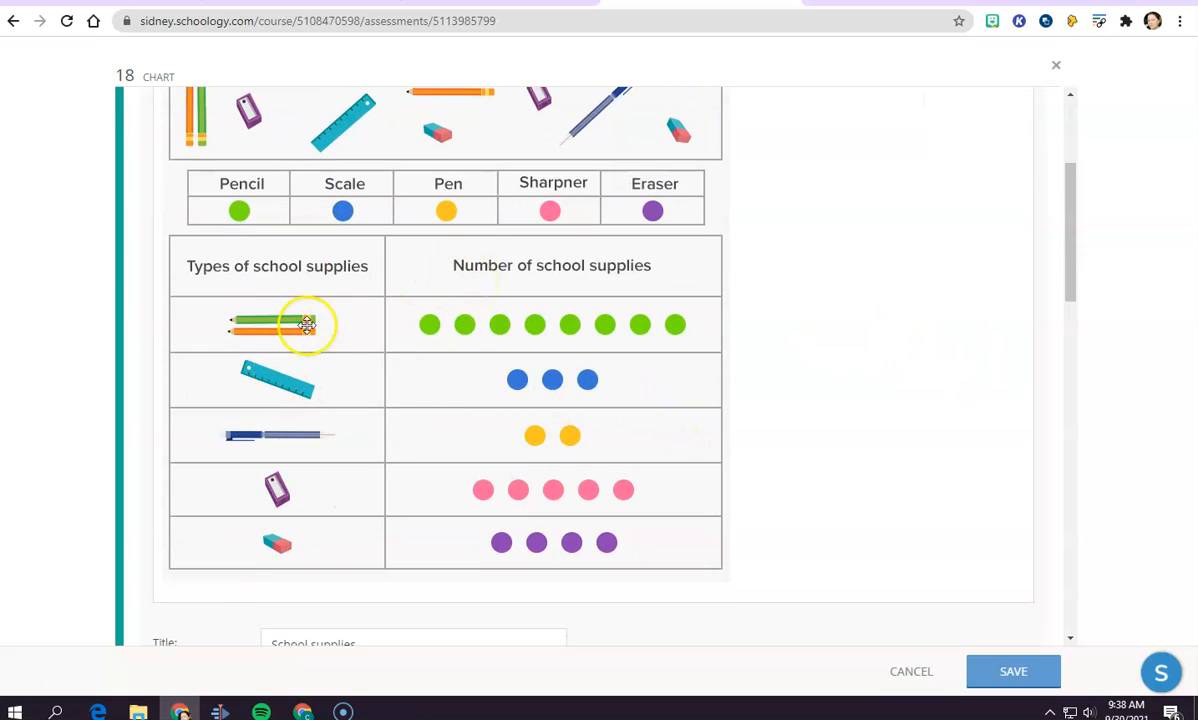
pyautogui.scroll(-3, 628, 361)
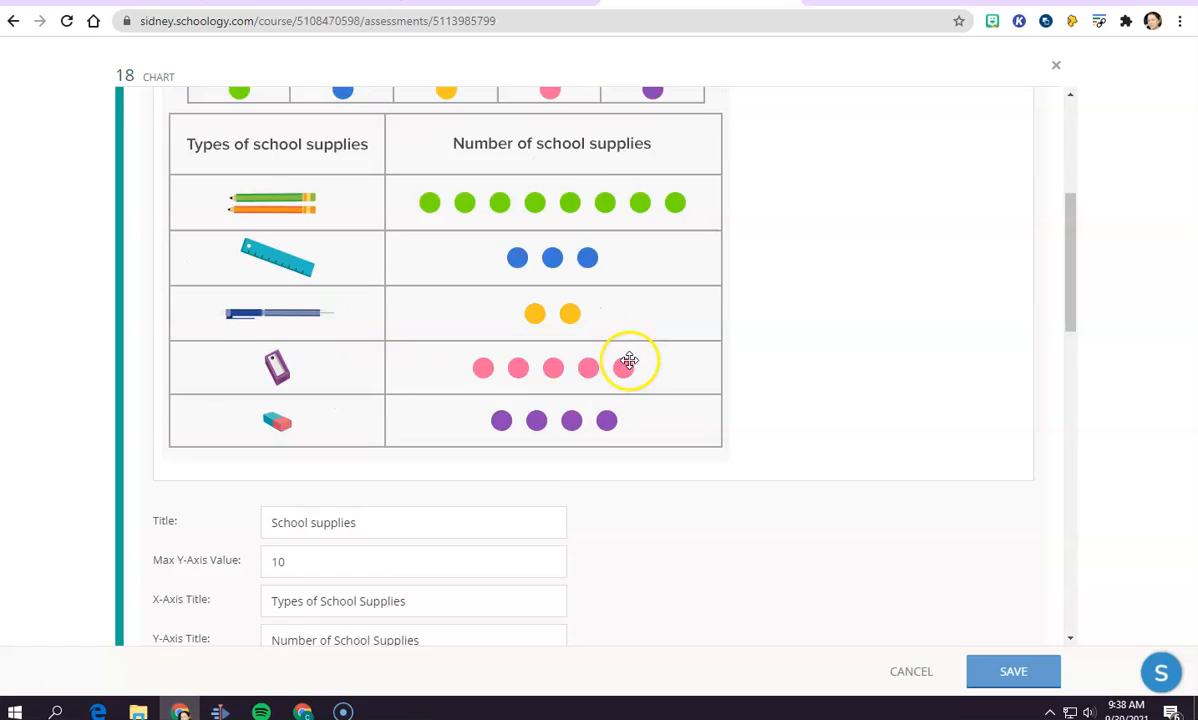
pyautogui.scroll(-3, 630, 369)
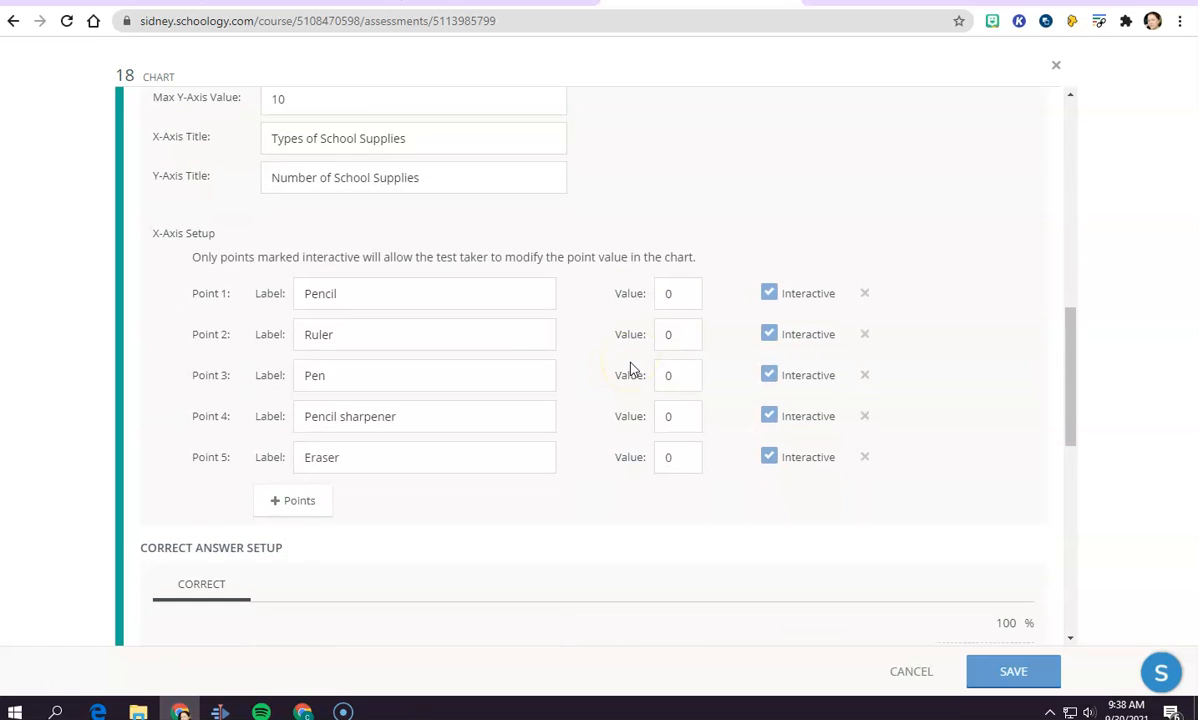
pyautogui.scroll(5, 476, 300)
pyautogui.scroll(-3, 466, 310)
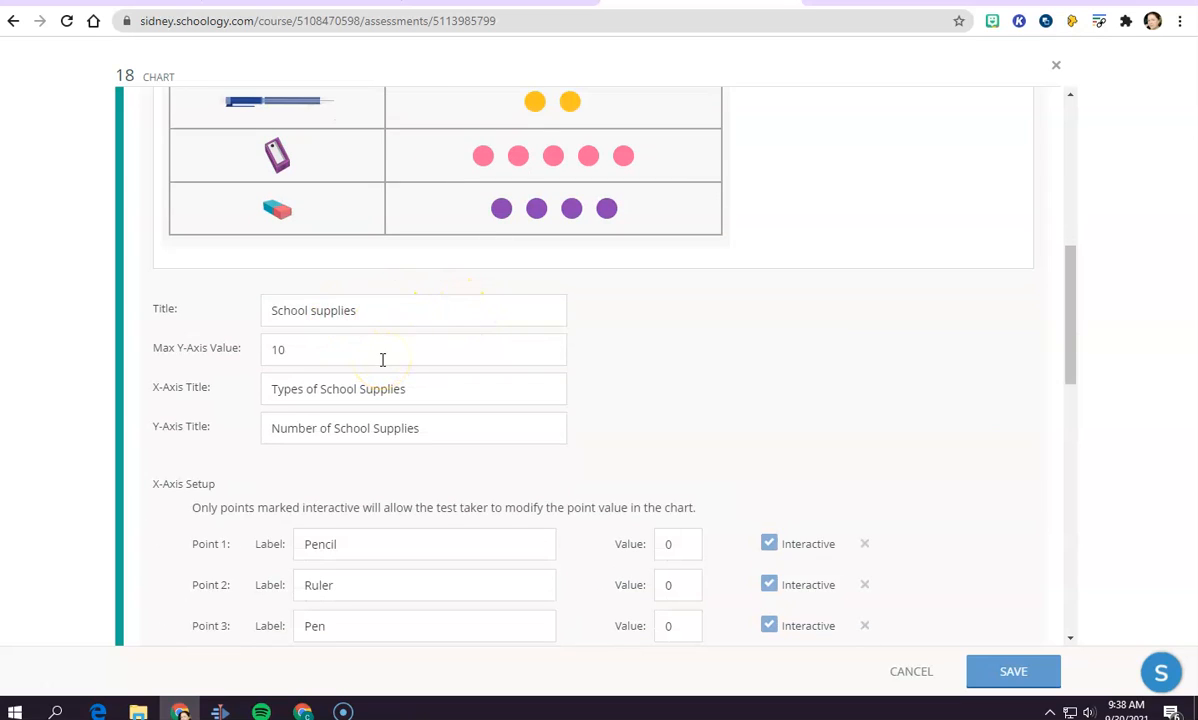
pyautogui.click(422, 387)
pyautogui.scroll(-3, 437, 422)
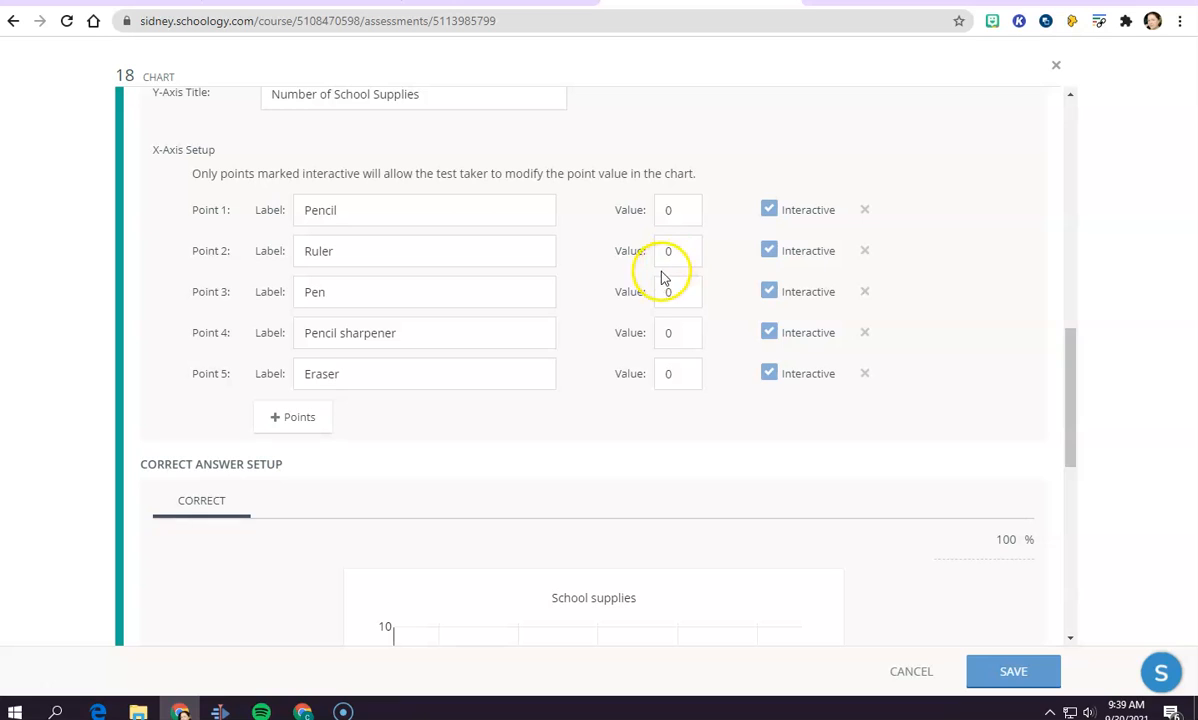
# - Compare the bars in the correct answer chart with the counts in the school supplies table
pyautogui.scroll(-6, 661, 305)
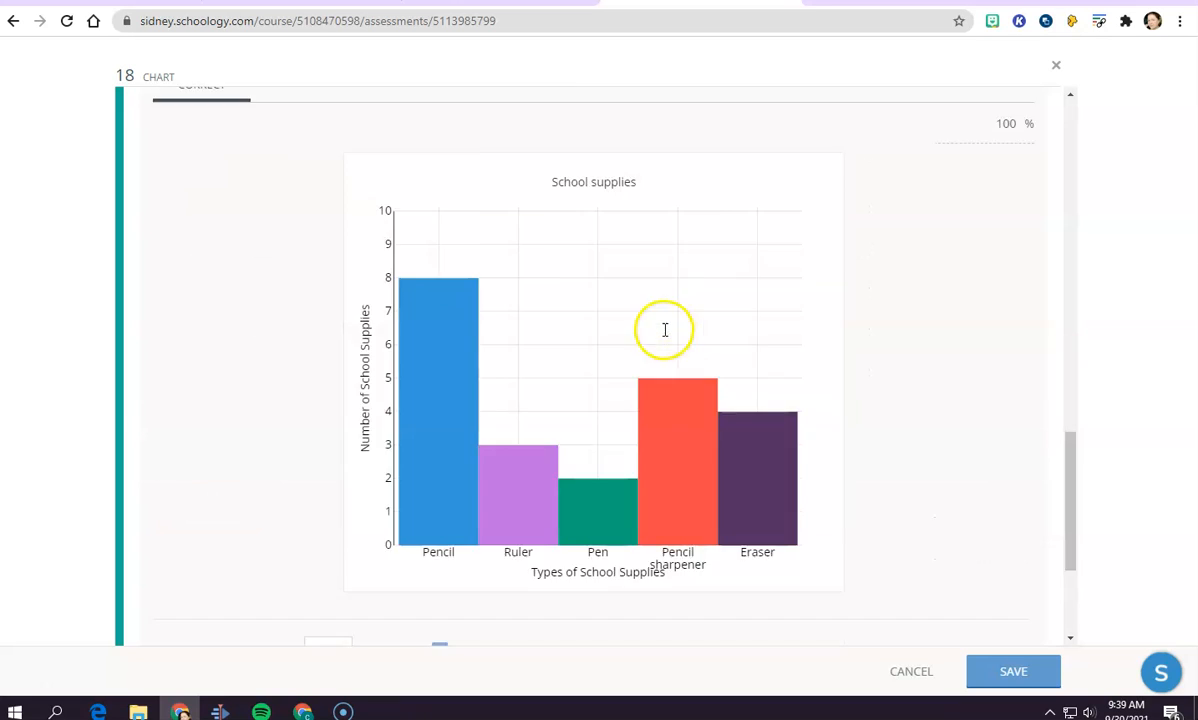
pyautogui.scroll(3, 666, 335)
pyautogui.scroll(-3, 666, 337)
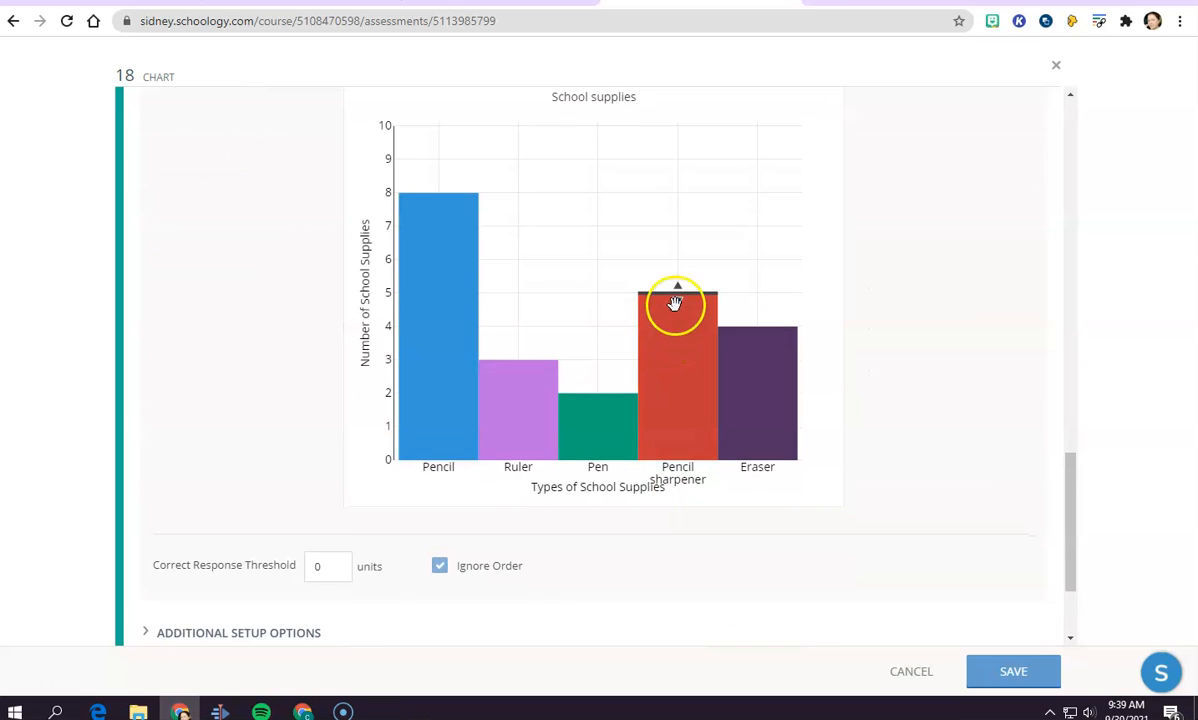
pyautogui.moveTo(679, 300)
pyautogui.mouseDown()
pyautogui.moveTo(676, 369)
pyautogui.moveTo(679, 301)
pyautogui.mouseUp()
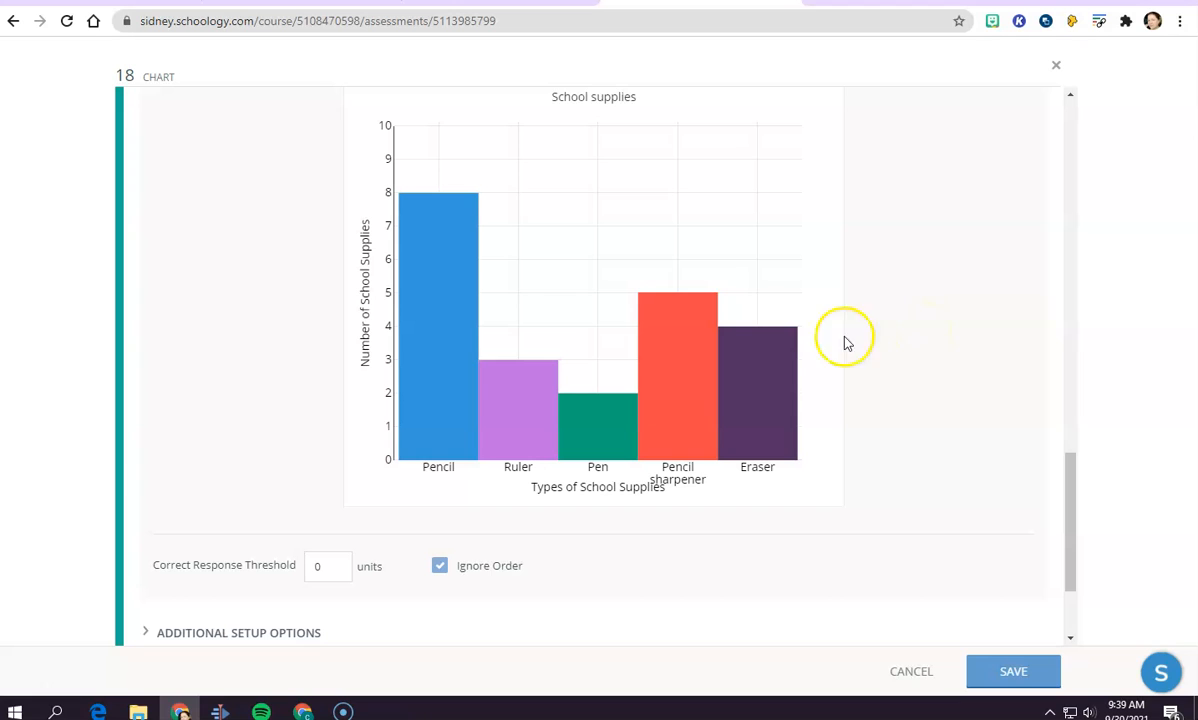
pyautogui.scroll(6, 521, 286)
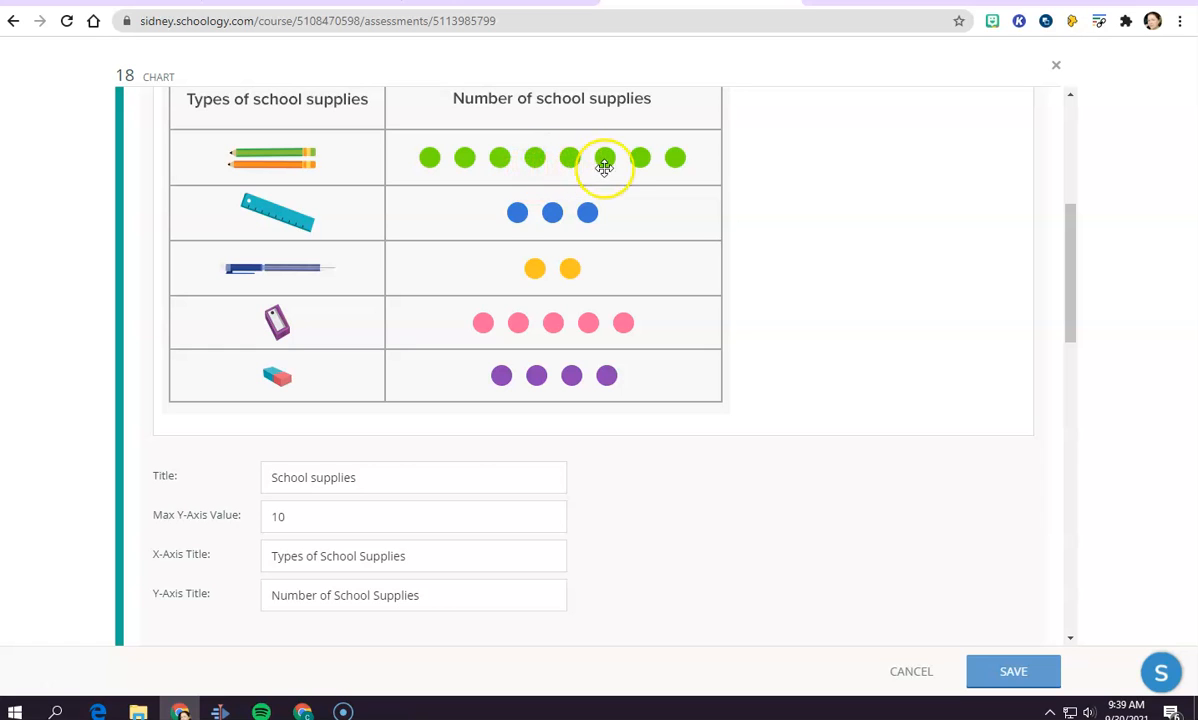
pyautogui.scroll(-6, 521, 206)
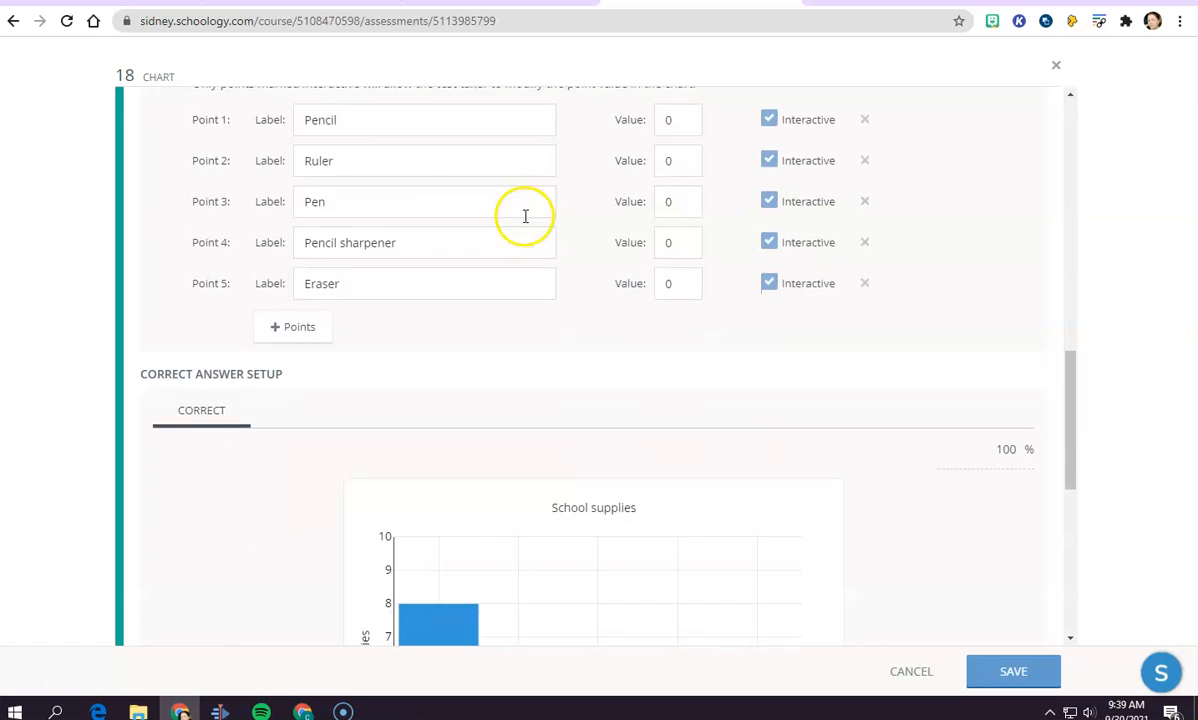
pyautogui.scroll(-5, 525, 216)
pyautogui.moveTo(436, 107); pyautogui.dragTo(432, 114)
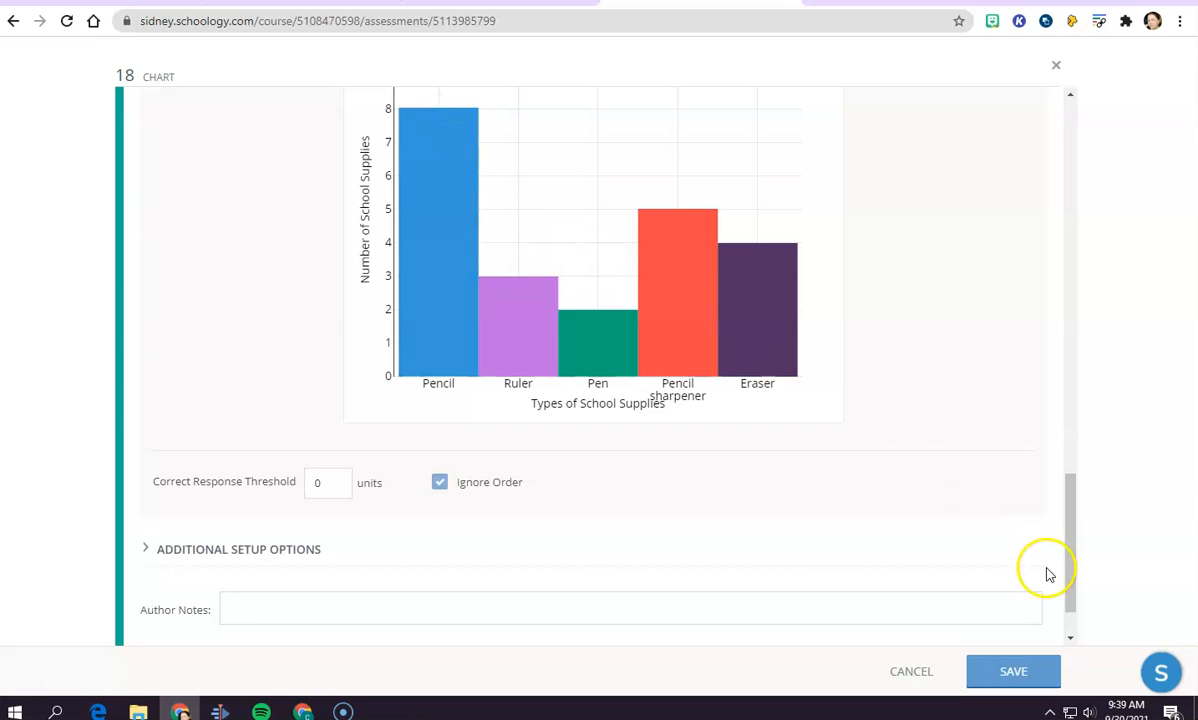
pyautogui.scroll(1, 983, 483)
pyautogui.scroll(8, 986, 484)
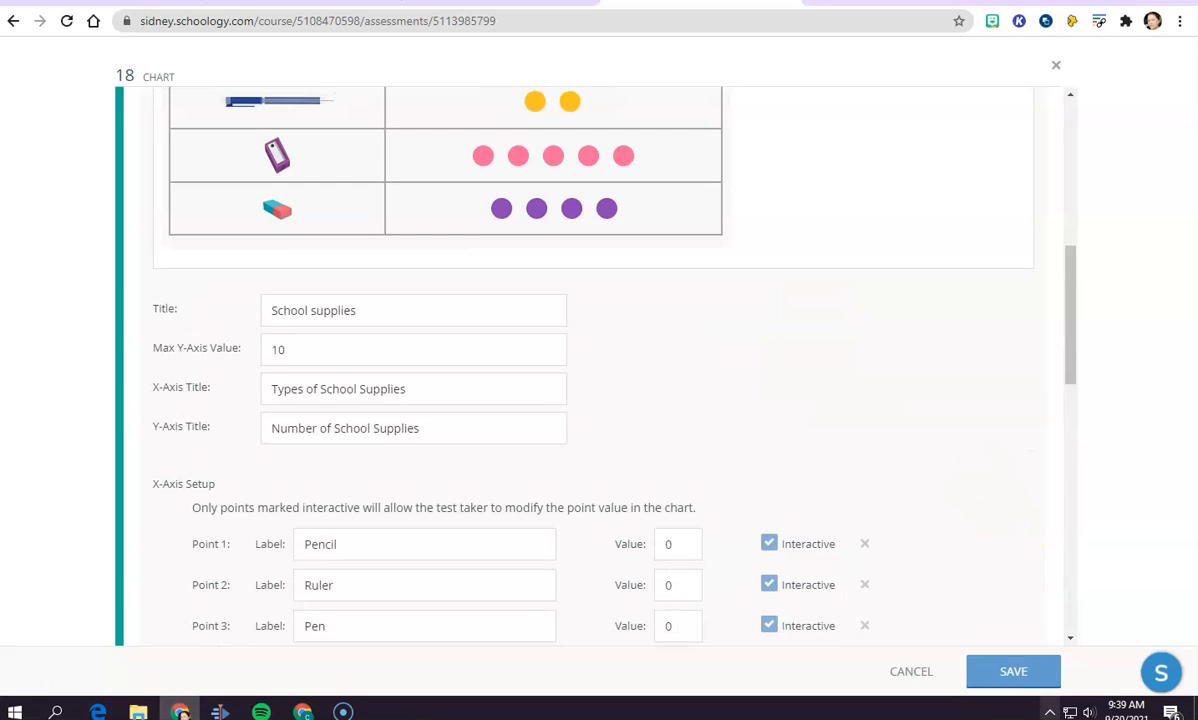
pyautogui.scroll(6, 909, 578)
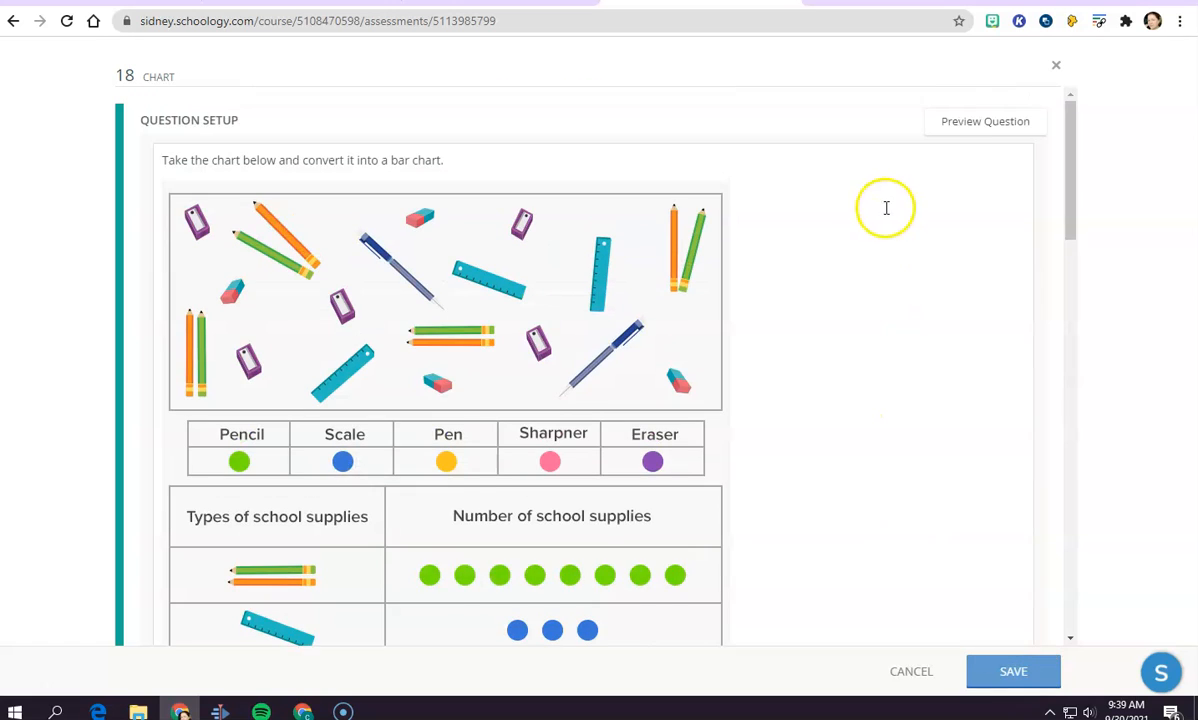
# - Preview the chart question as a test taker and raise the Pencil bar to 8 to match the supplies table
pyautogui.click(965, 121)
pyautogui.scroll(-4, 515, 290)
pyautogui.scroll(-4, 528, 283)
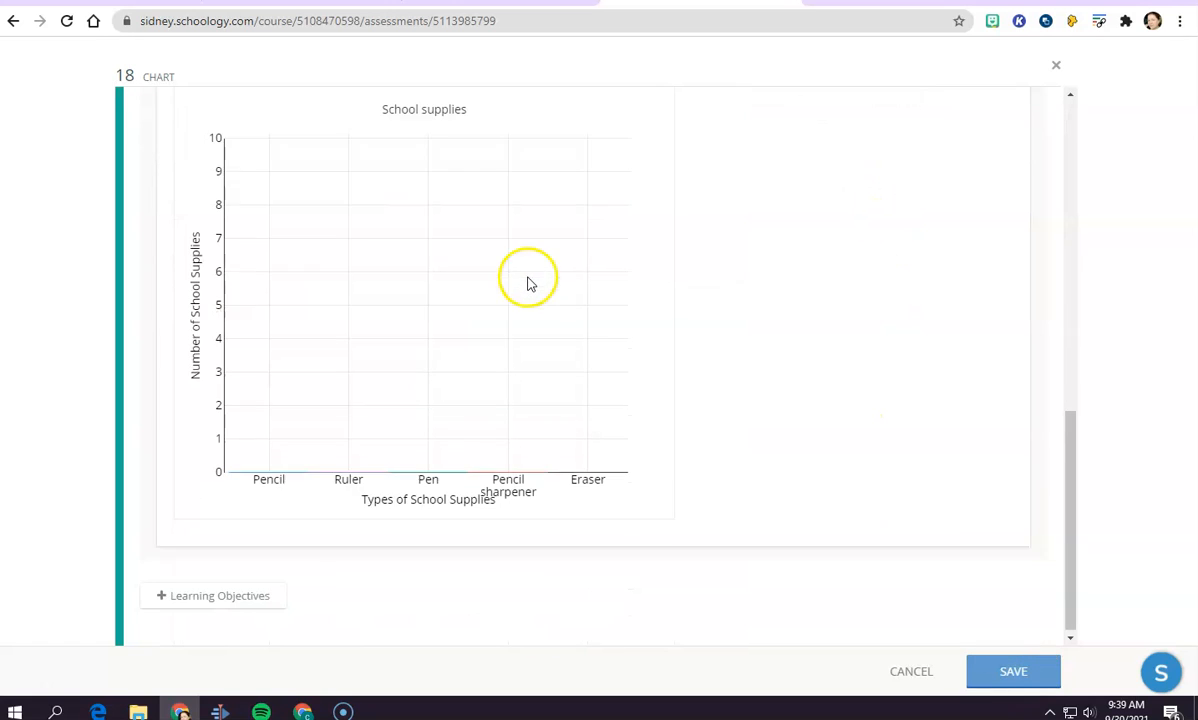
pyautogui.scroll(5, 366, 390)
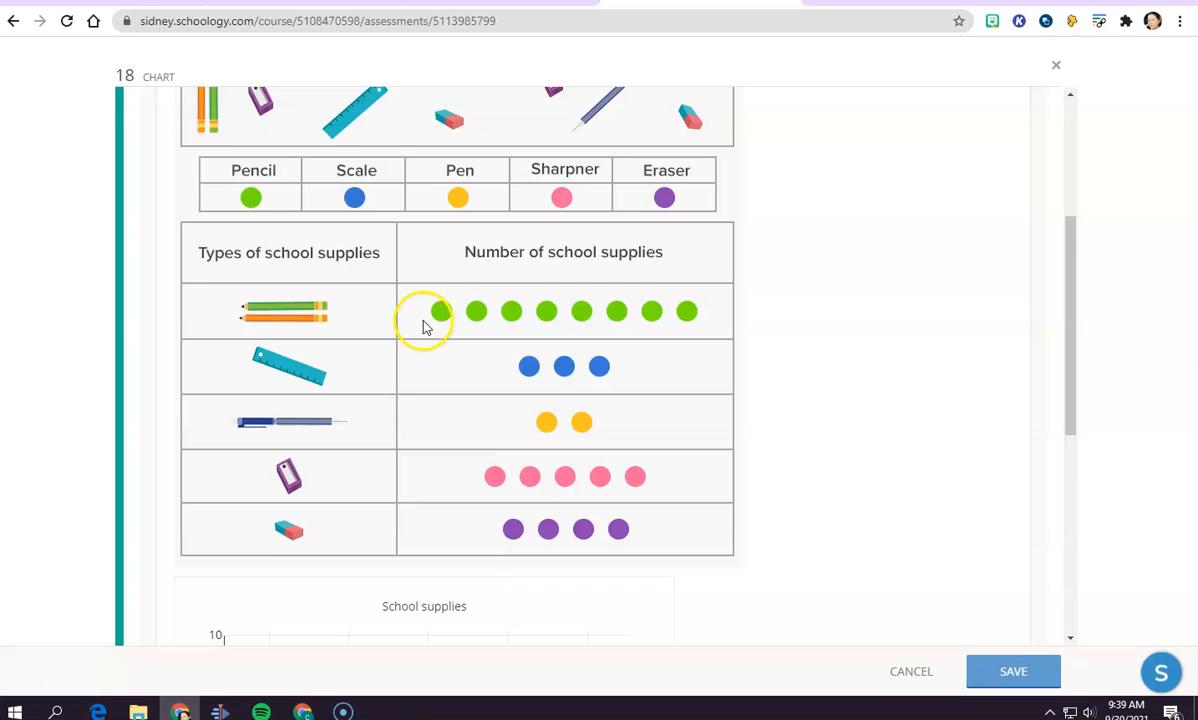
pyautogui.scroll(-5, 400, 400)
pyautogui.moveTo(273, 470); pyautogui.dragTo(270, 203)
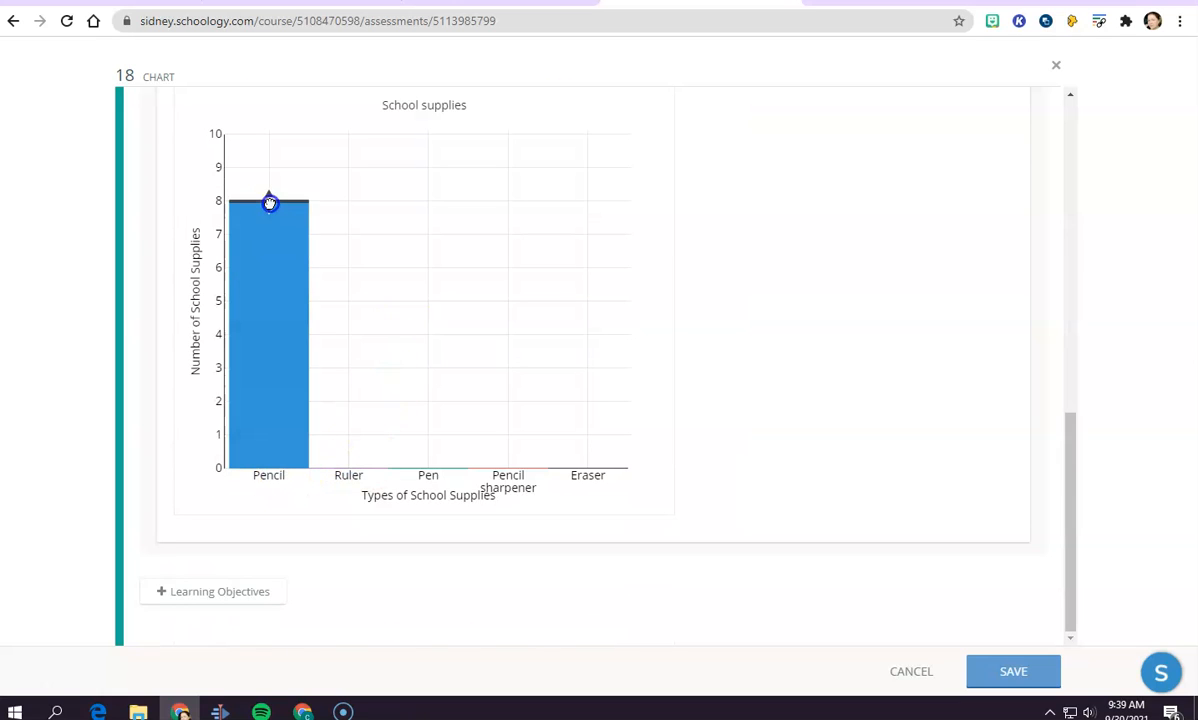
# - Raise the Ruler bar to 3 and the Pen bar to 2 in the previewed chart, following the supplies table
pyautogui.scroll(5, 495, 356)
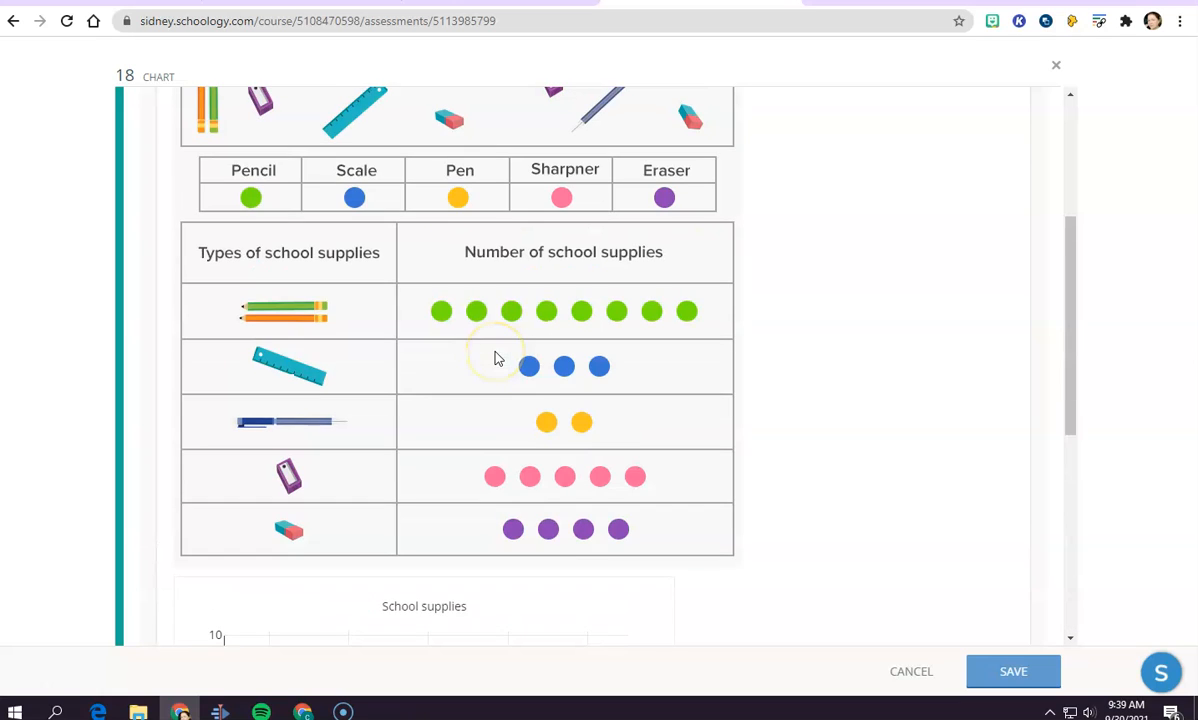
pyautogui.scroll(-5, 495, 356)
pyautogui.moveTo(370, 472); pyautogui.dragTo(366, 370)
pyautogui.scroll(4, 529, 400)
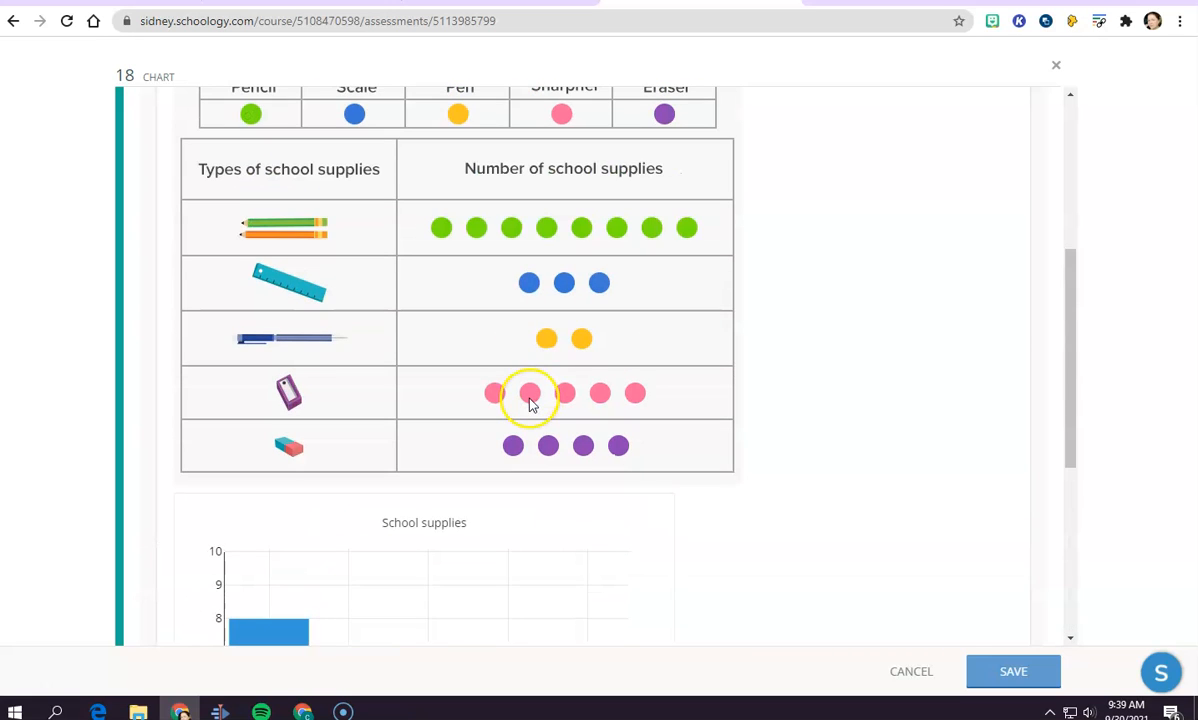
pyautogui.scroll(-4, 531, 403)
pyautogui.moveTo(428, 465); pyautogui.dragTo(443, 419)
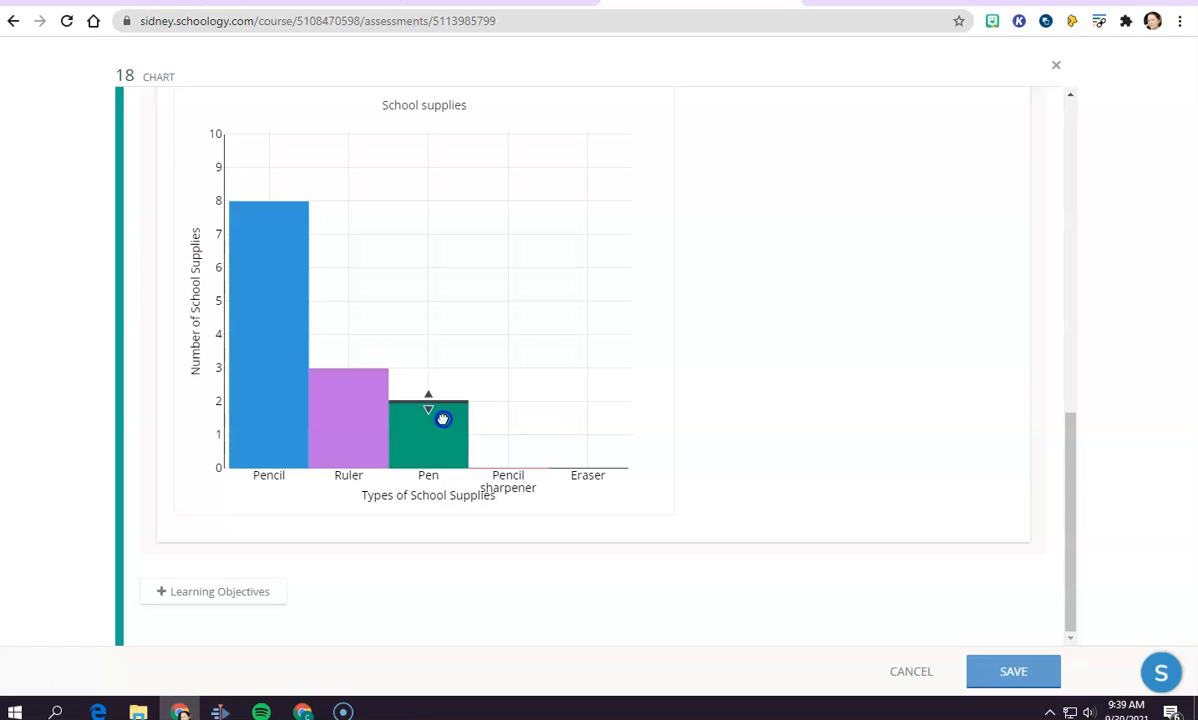
# - Return from the preview to editing, review the correct answer and point settings, and save the chart question
pyautogui.scroll(5, 757, 449)
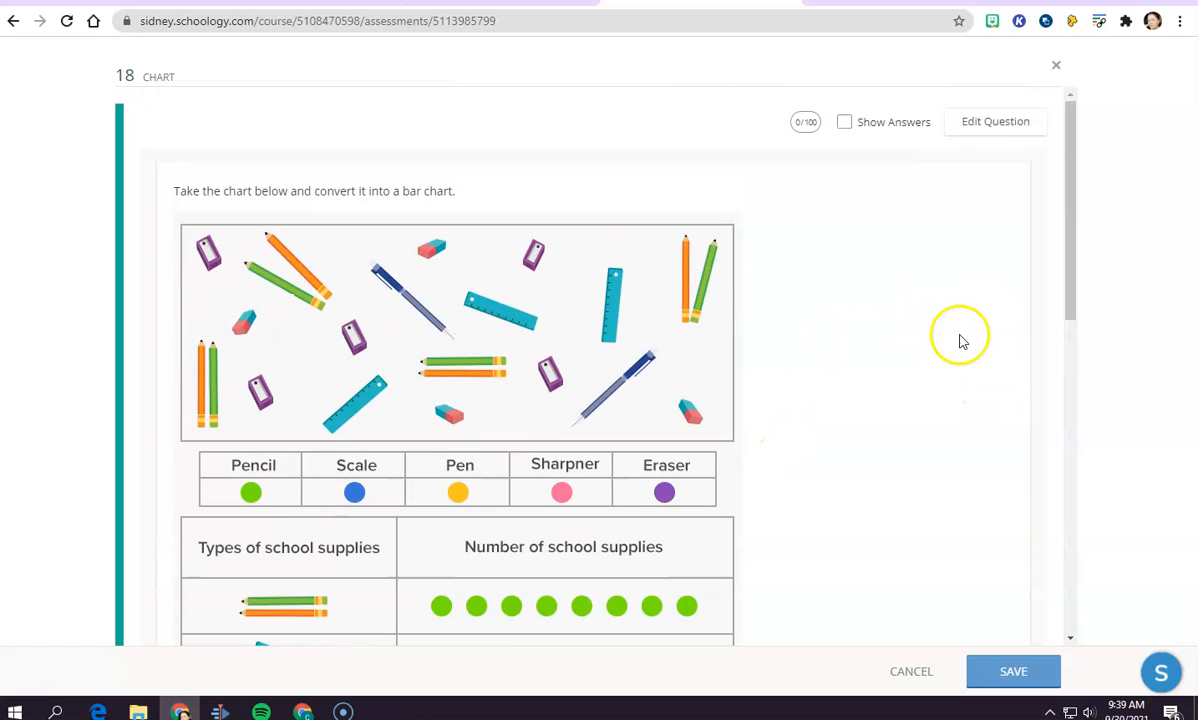
pyautogui.click(976, 128)
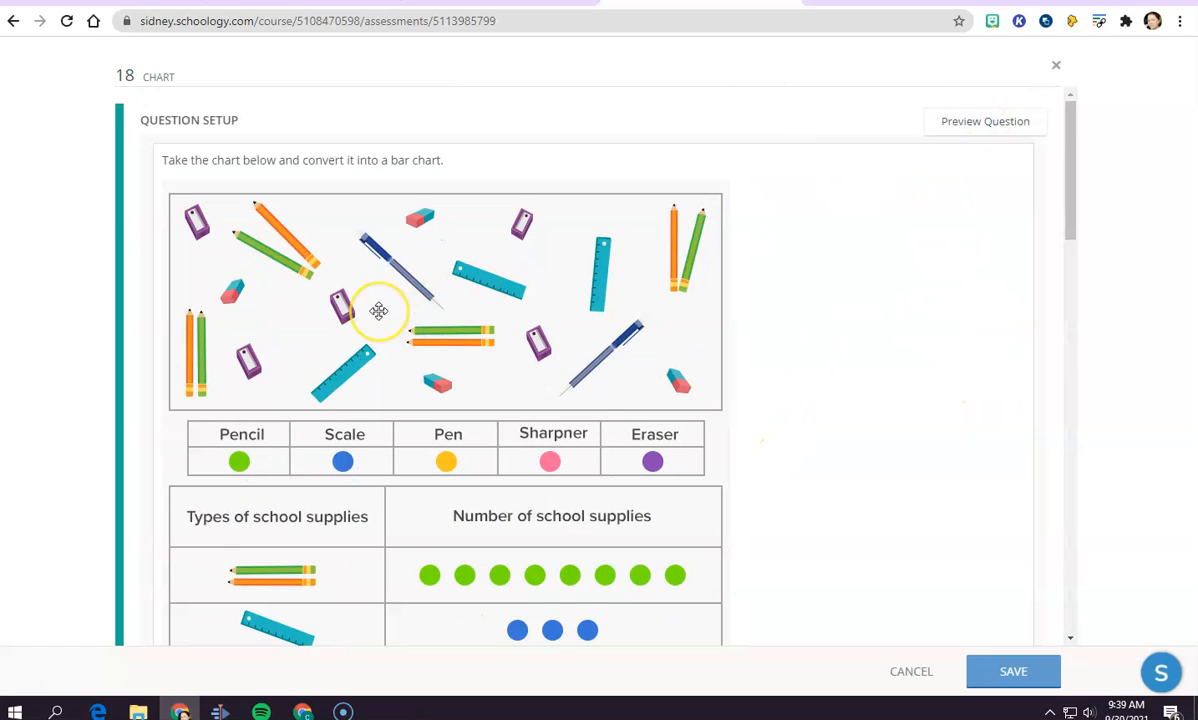
pyautogui.scroll(-15, 378, 311)
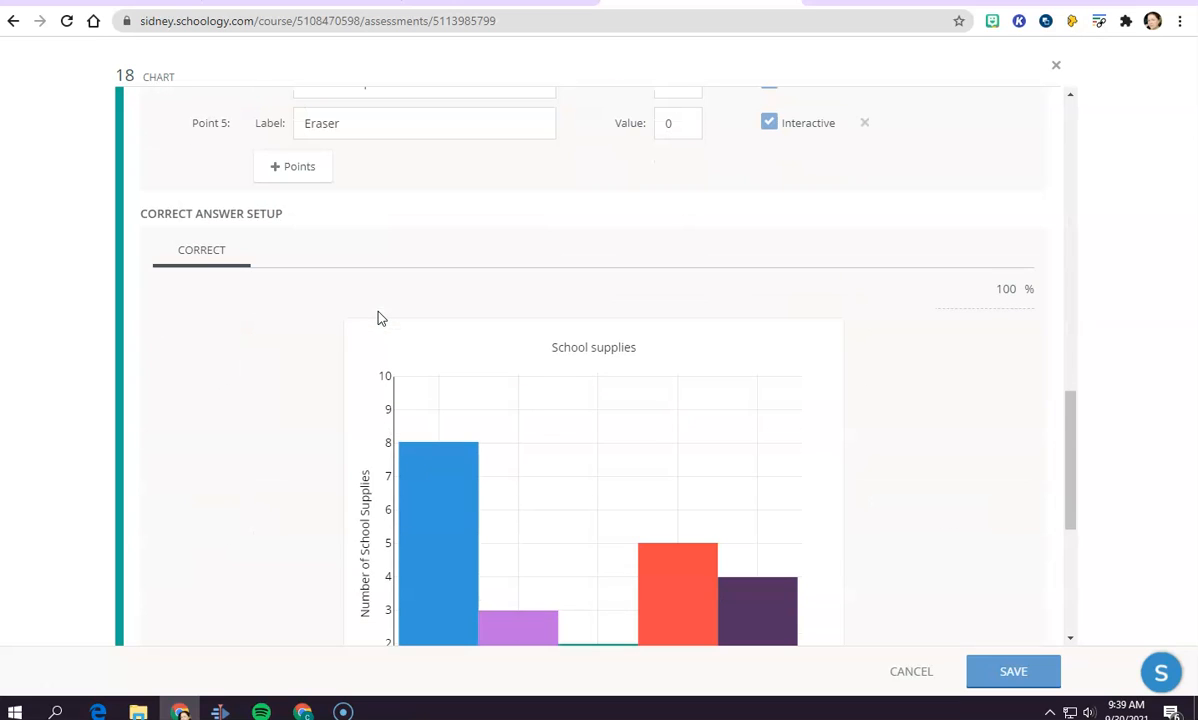
pyautogui.scroll(-4, 378, 318)
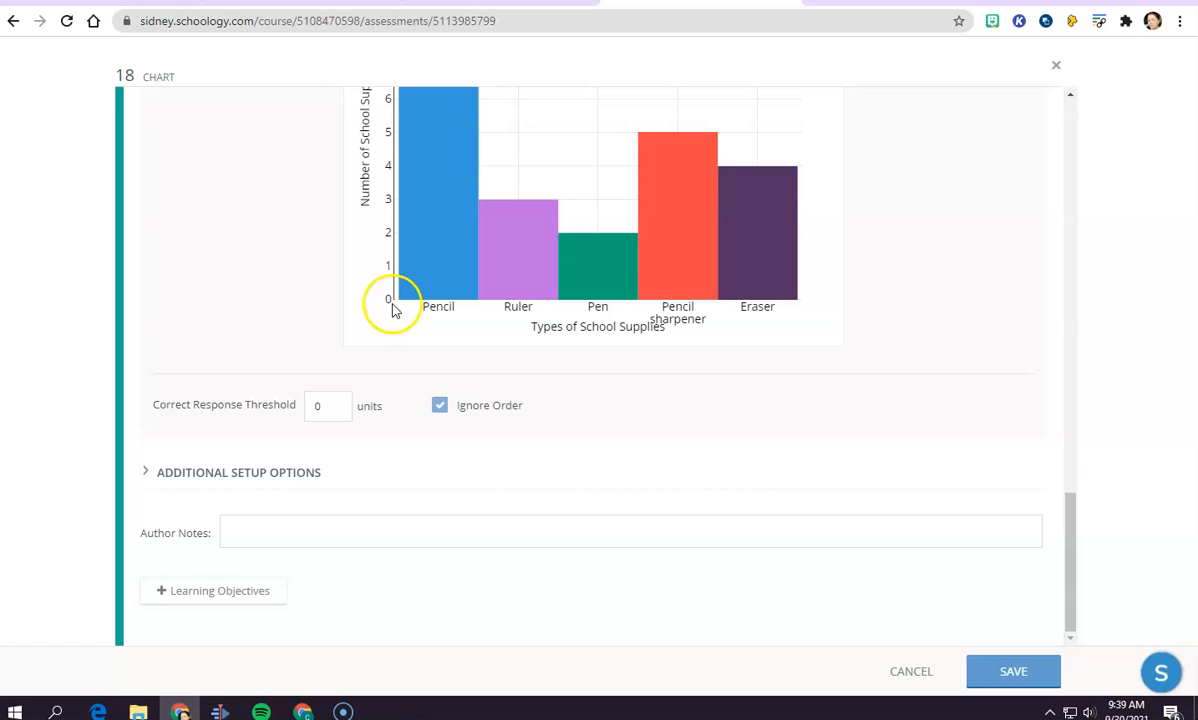
pyautogui.scroll(8, 798, 410)
pyautogui.scroll(10, 798, 415)
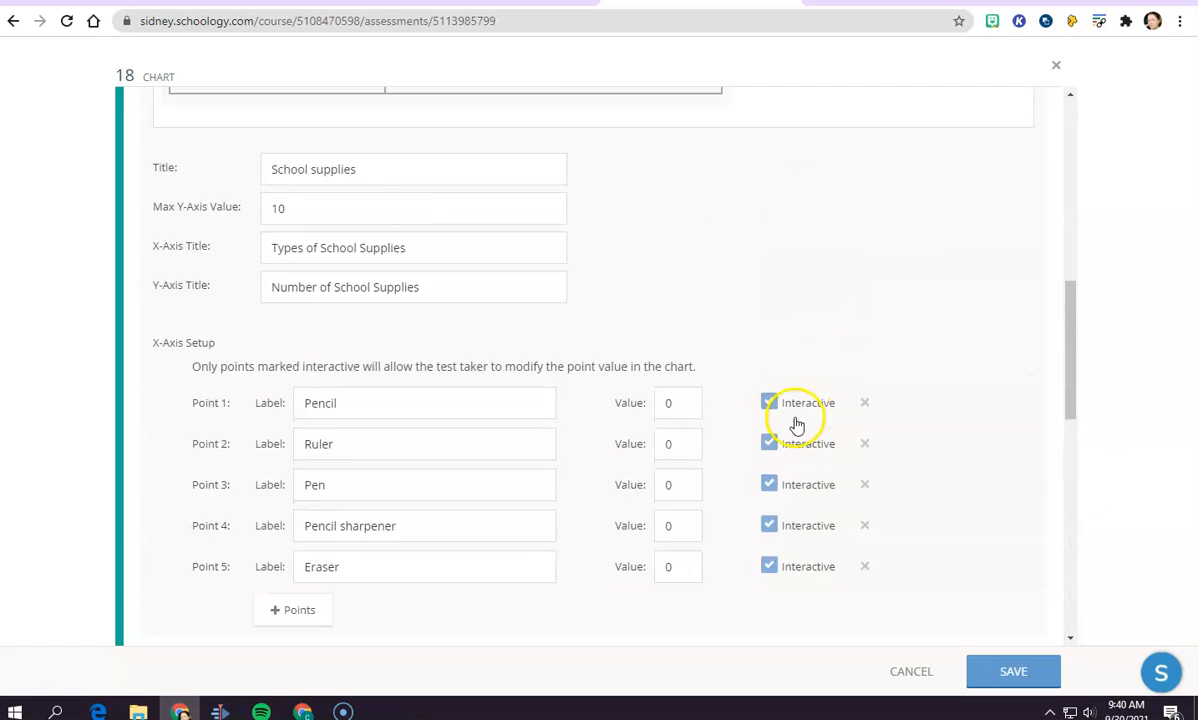
pyautogui.click(1017, 680)
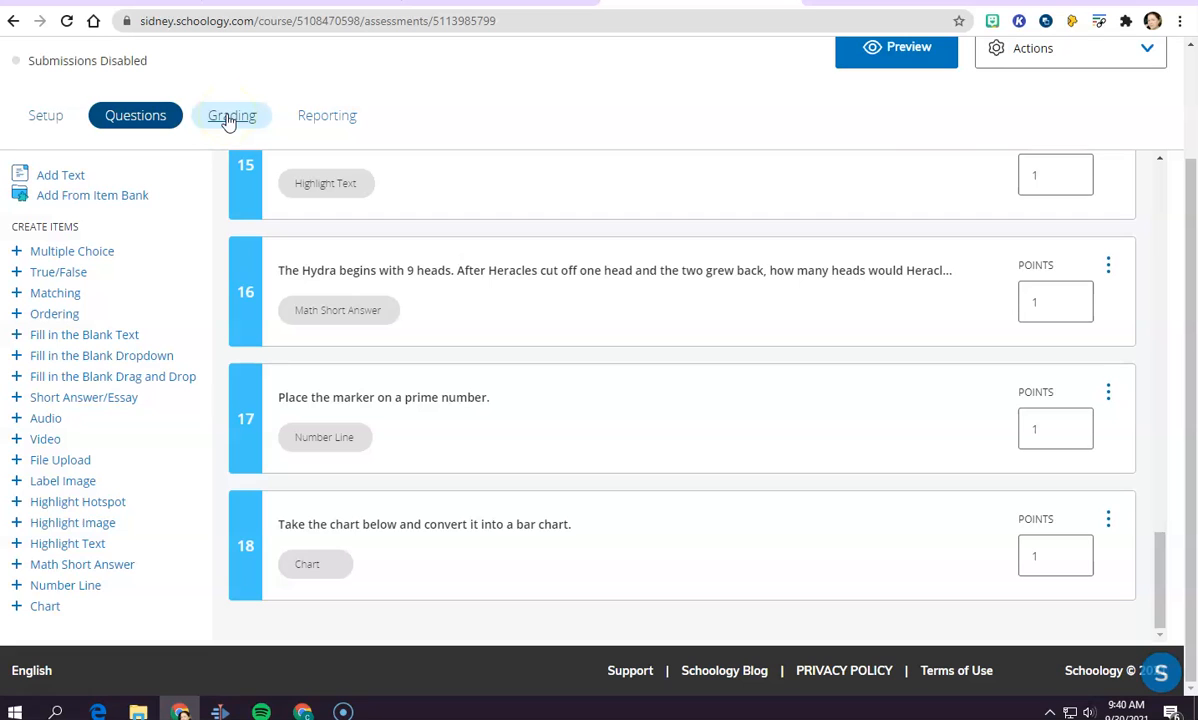
pyautogui.scroll(20, 356, 308)
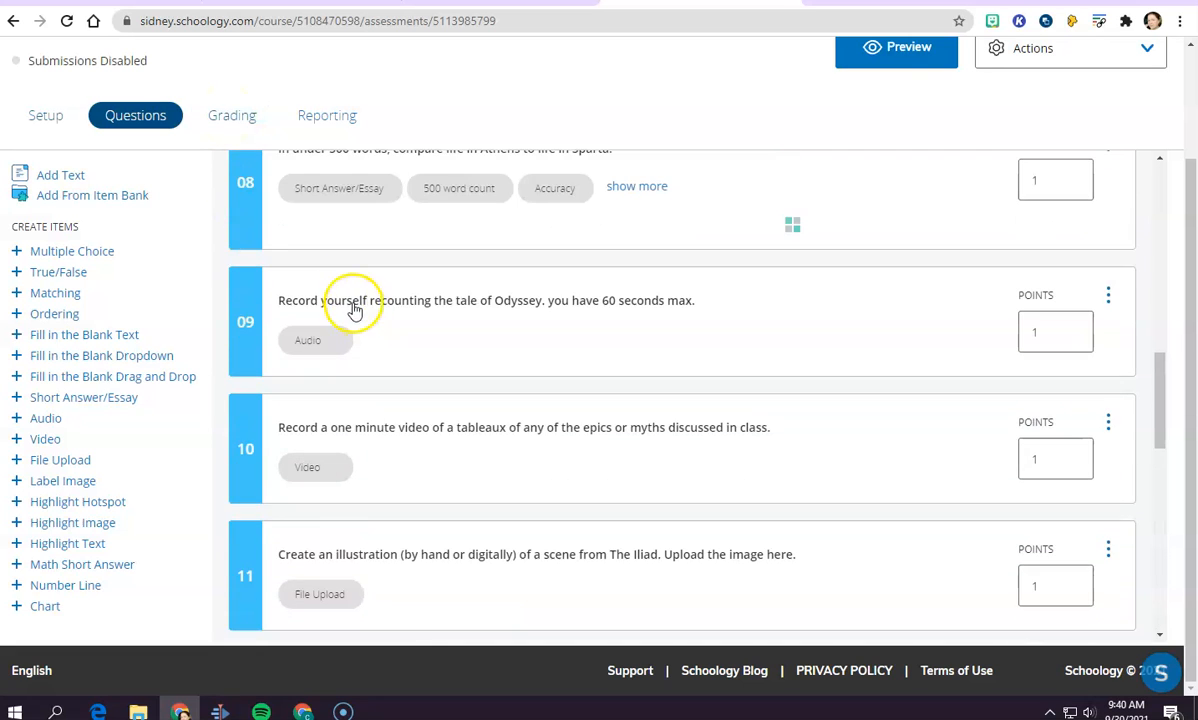
# - Open and close the preview of the Professional Development assessment, and set its submissions to Enable, saving the changes
pyautogui.click(889, 52)
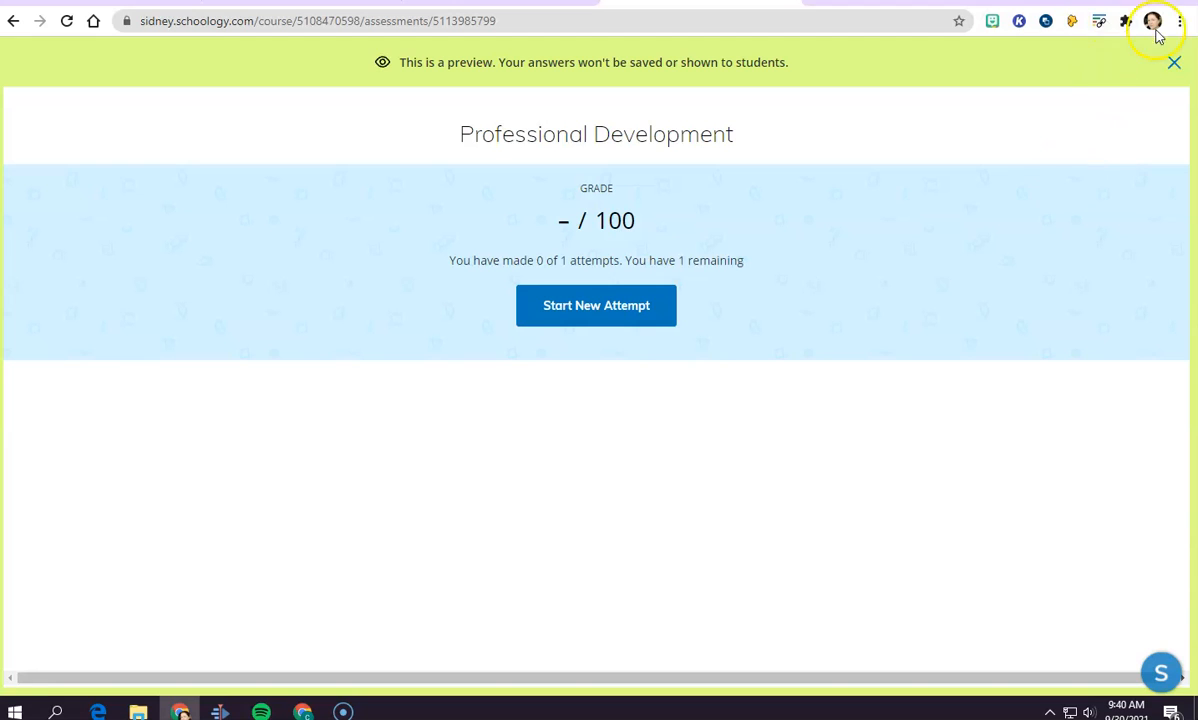
pyautogui.click(1175, 66)
pyautogui.click(1020, 63)
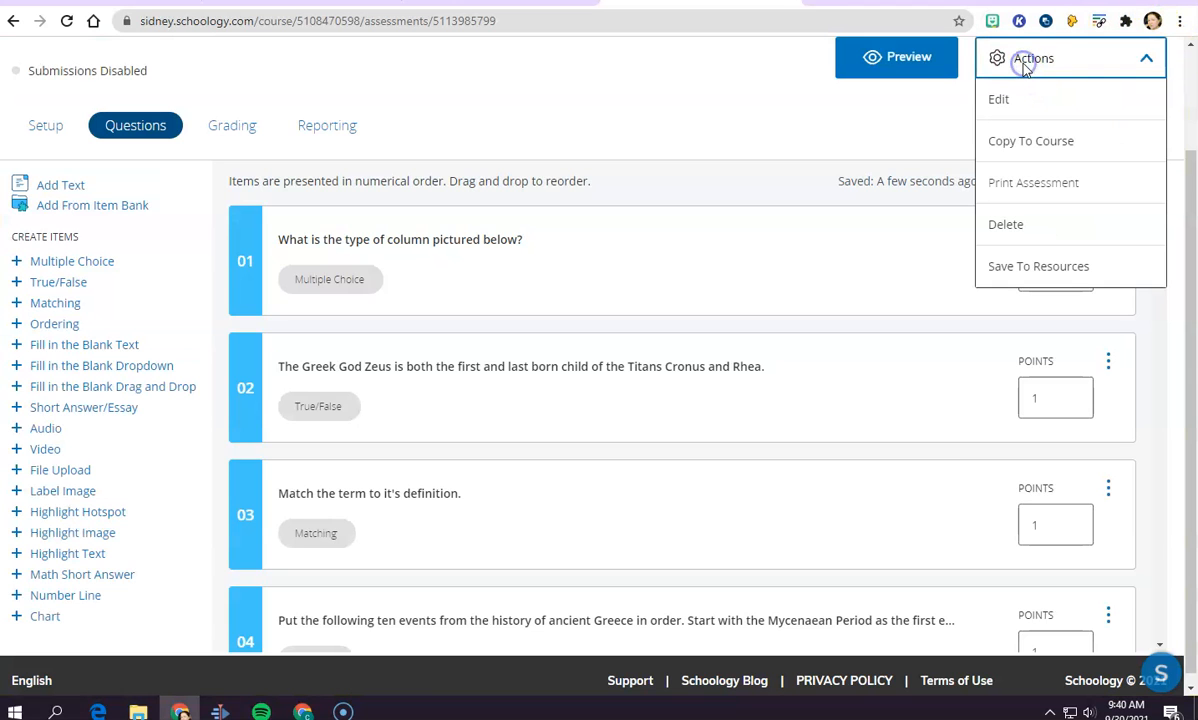
pyautogui.click(1066, 101)
pyautogui.click(556, 232)
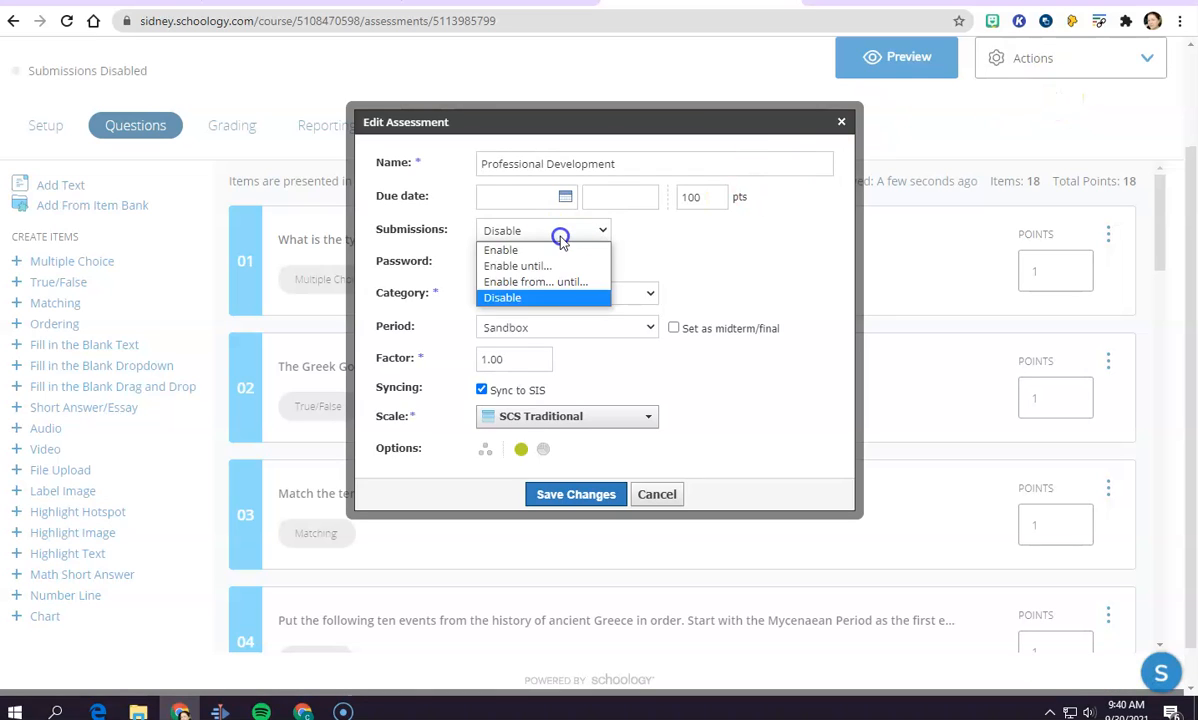
pyautogui.click(534, 252)
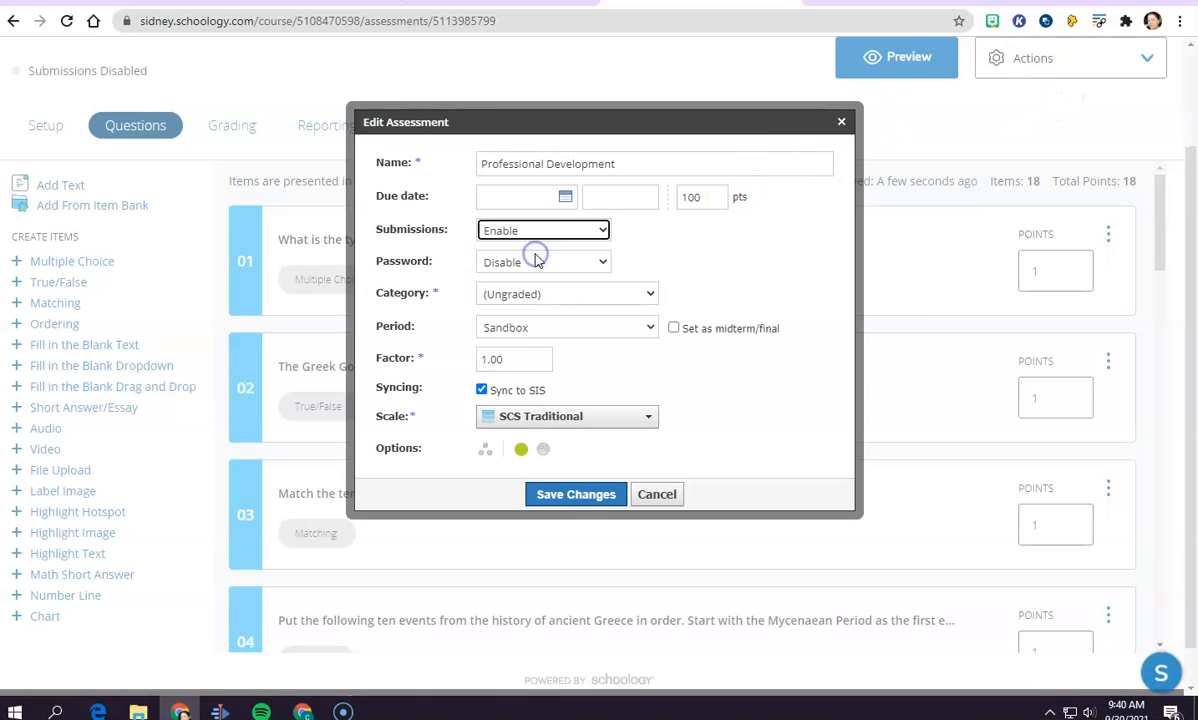
pyautogui.click(563, 494)
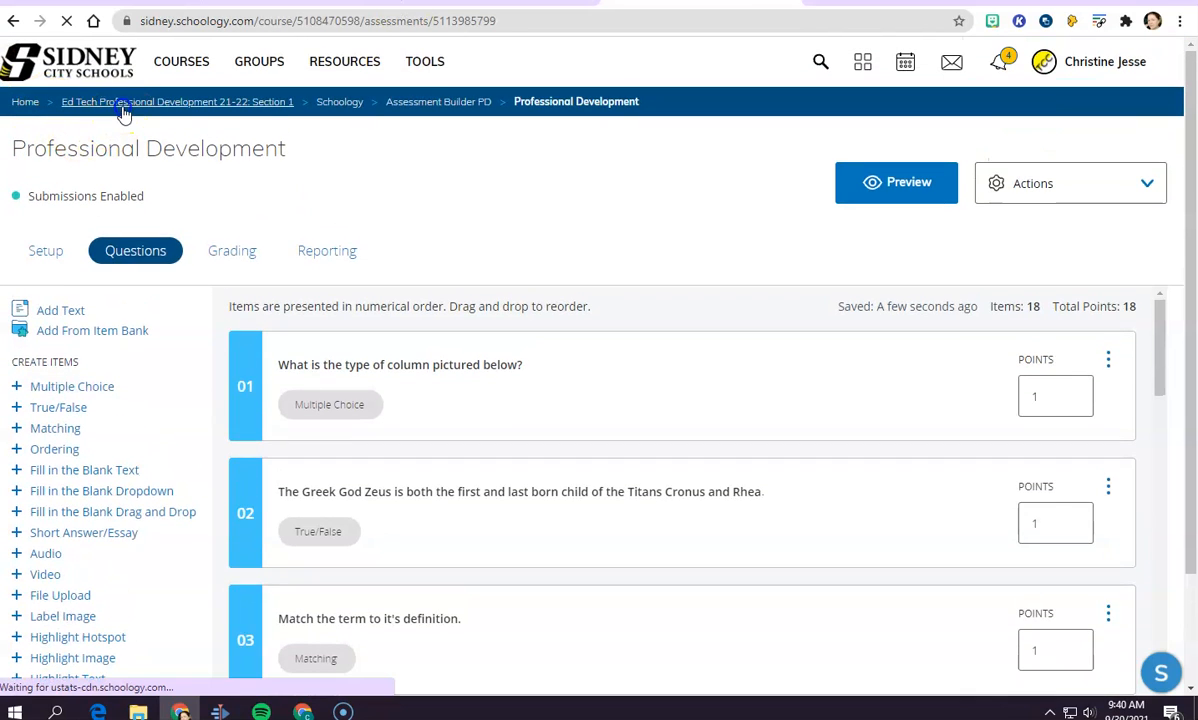
# - Return to the Ed Tech Professional Development 21-22 course materials and expand the Schoology folder and its Assessment Builder PD subfolder
pyautogui.click(122, 104)
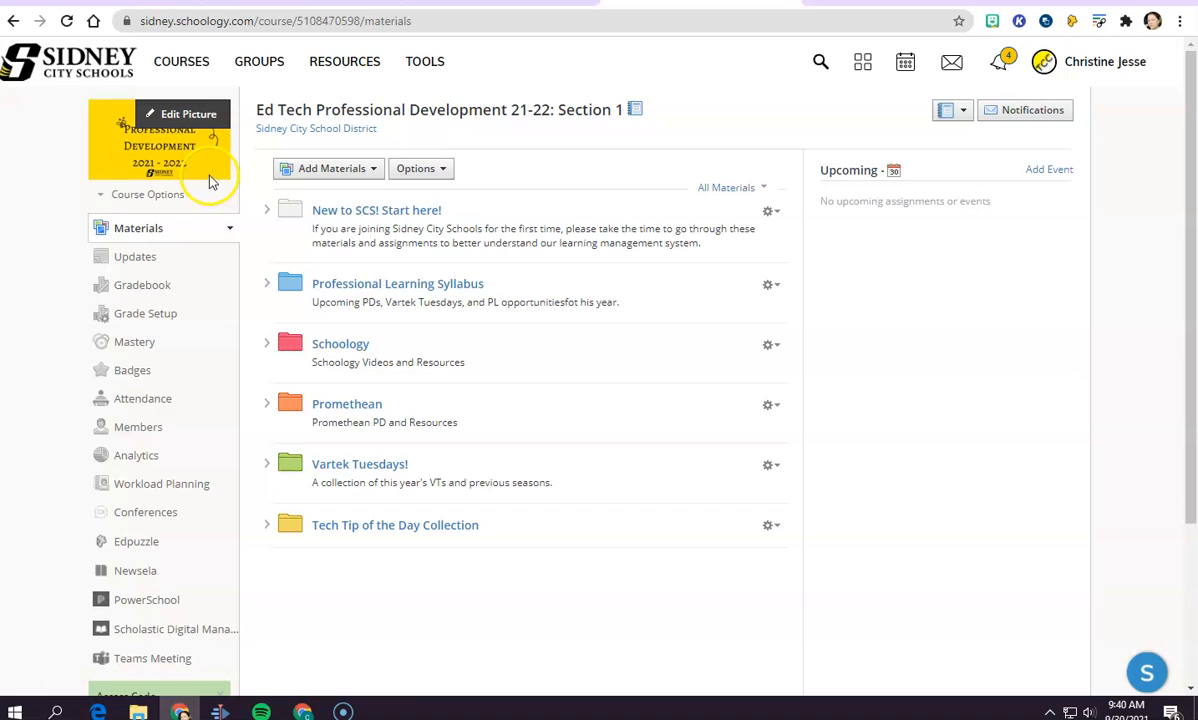
pyautogui.click(267, 345)
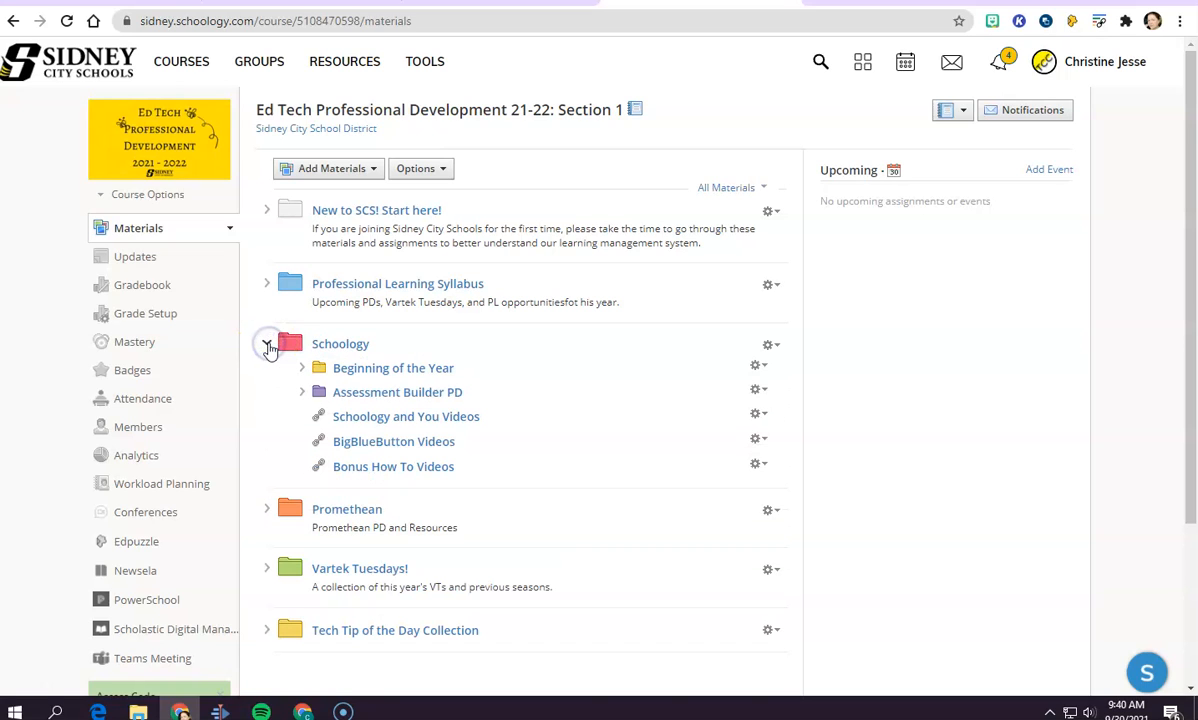
pyautogui.click(301, 393)
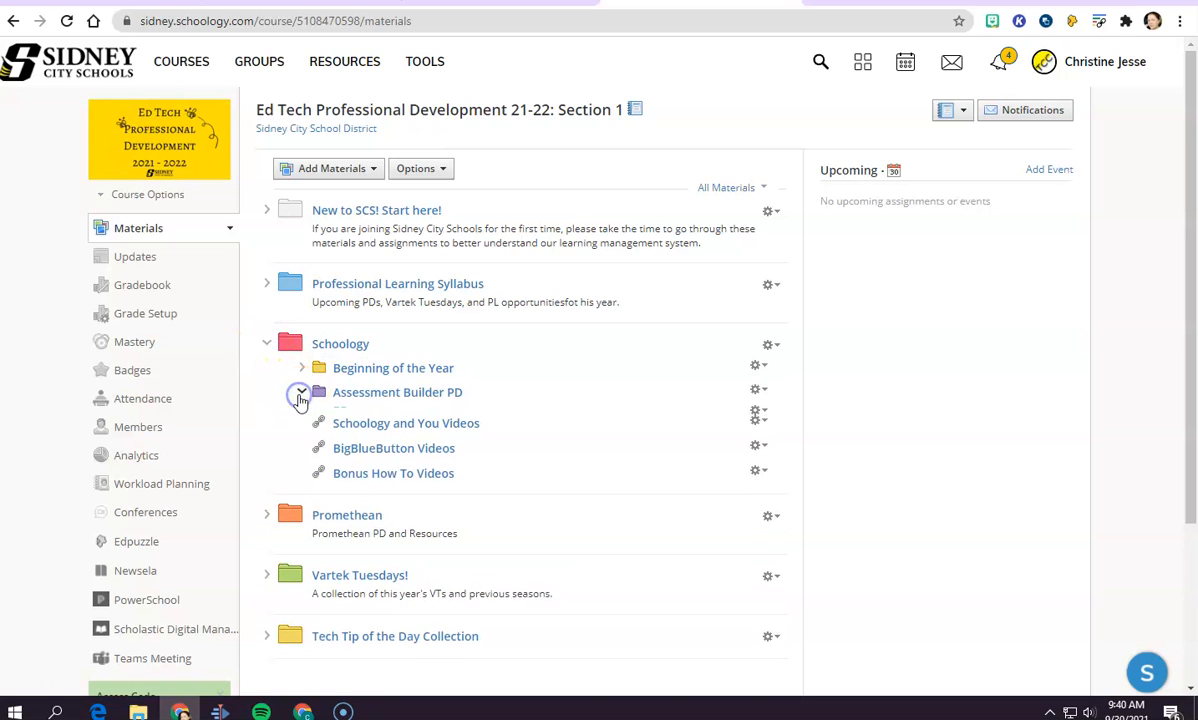